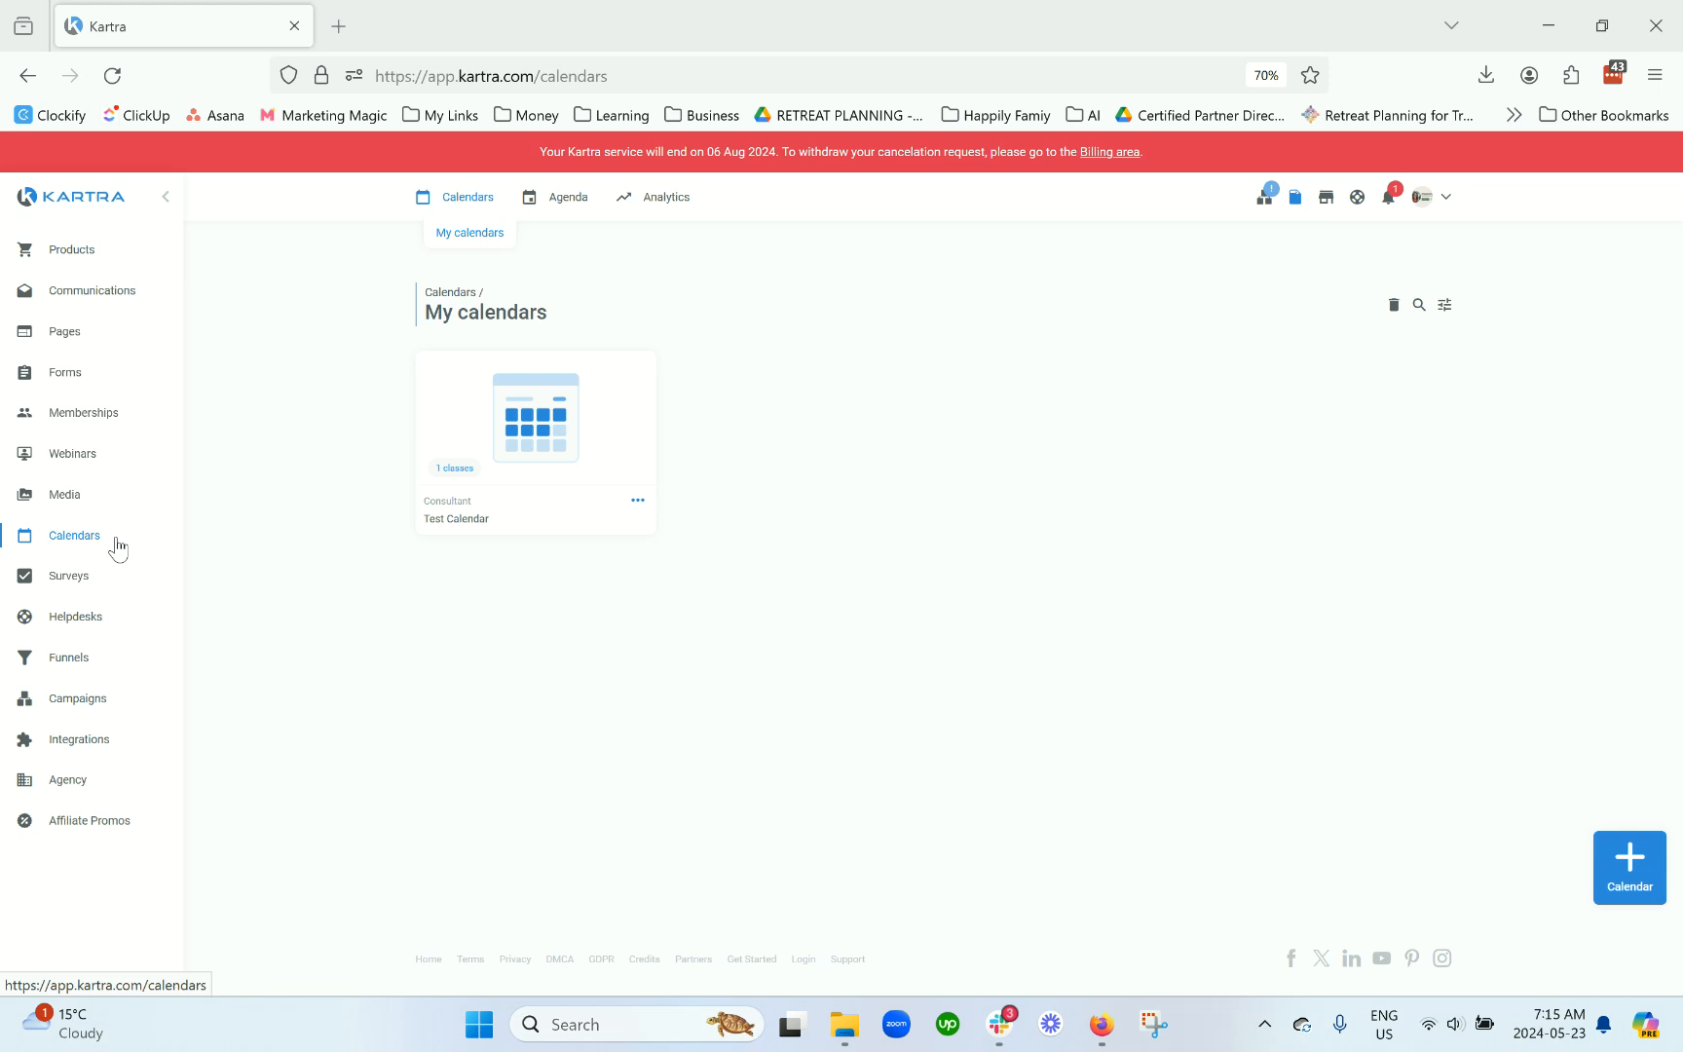
# Step: From Calendars, start a new calendar and preview the recurrent class model in the model chooser
pyautogui.click(116, 546)
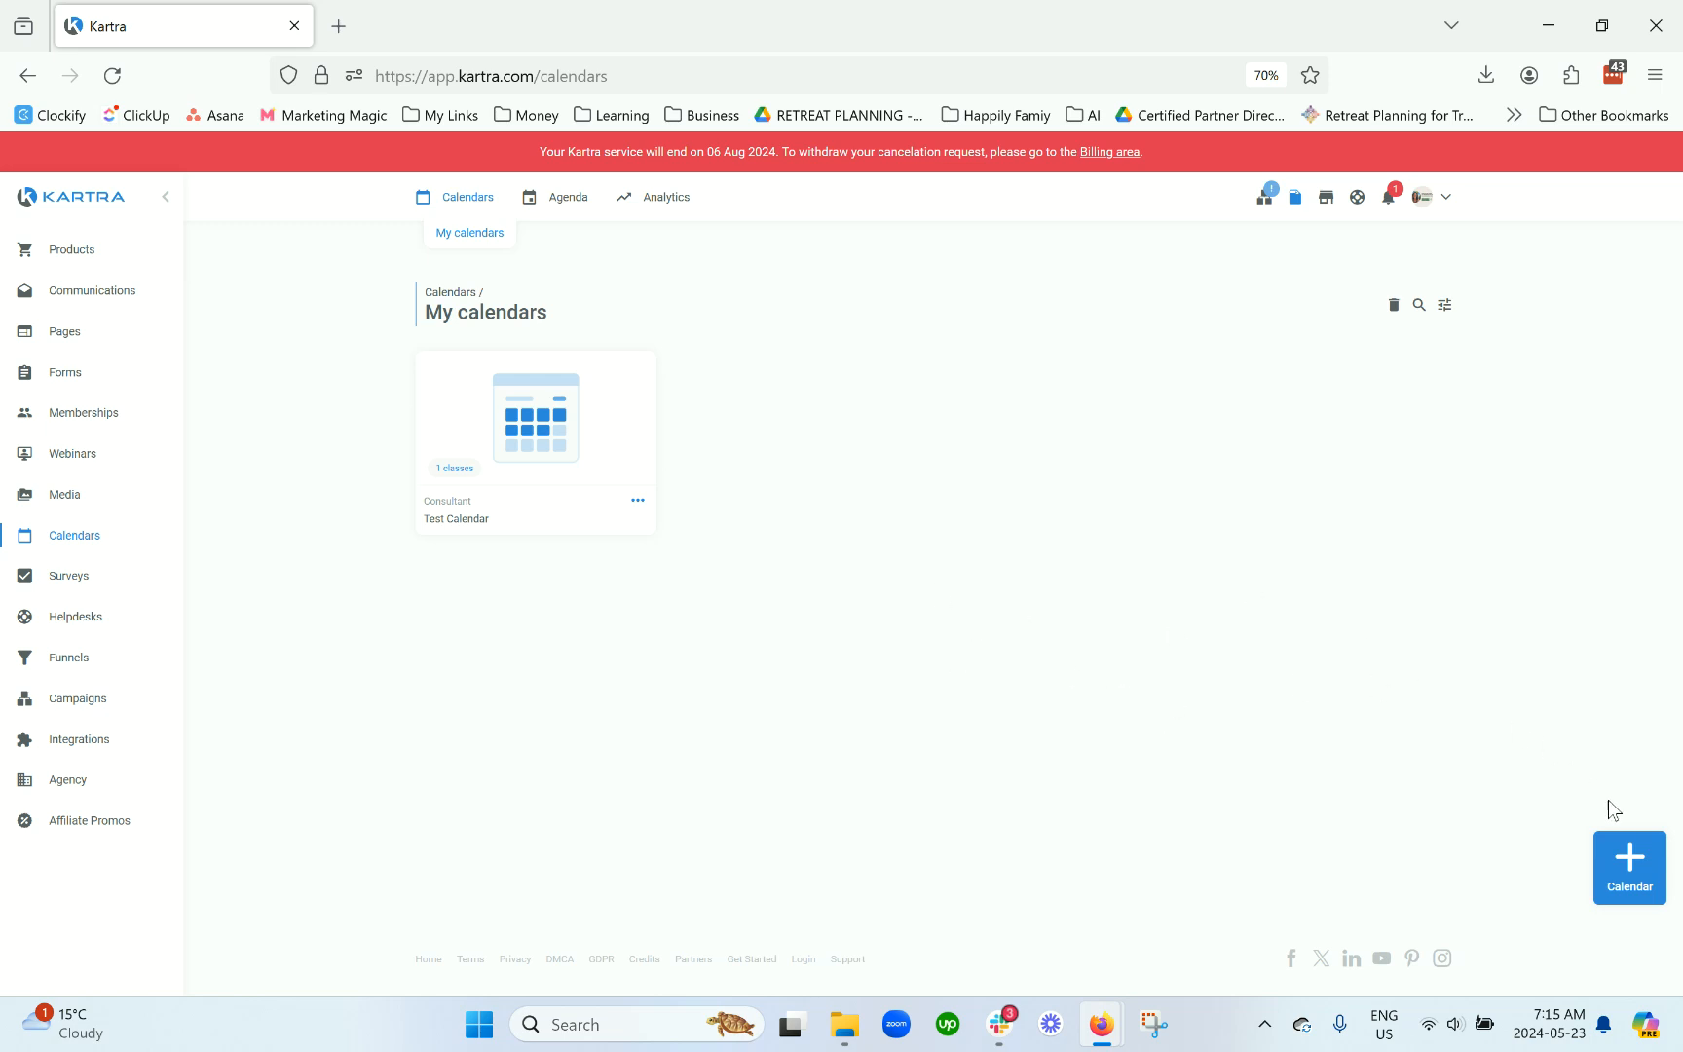
pyautogui.click(1644, 883)
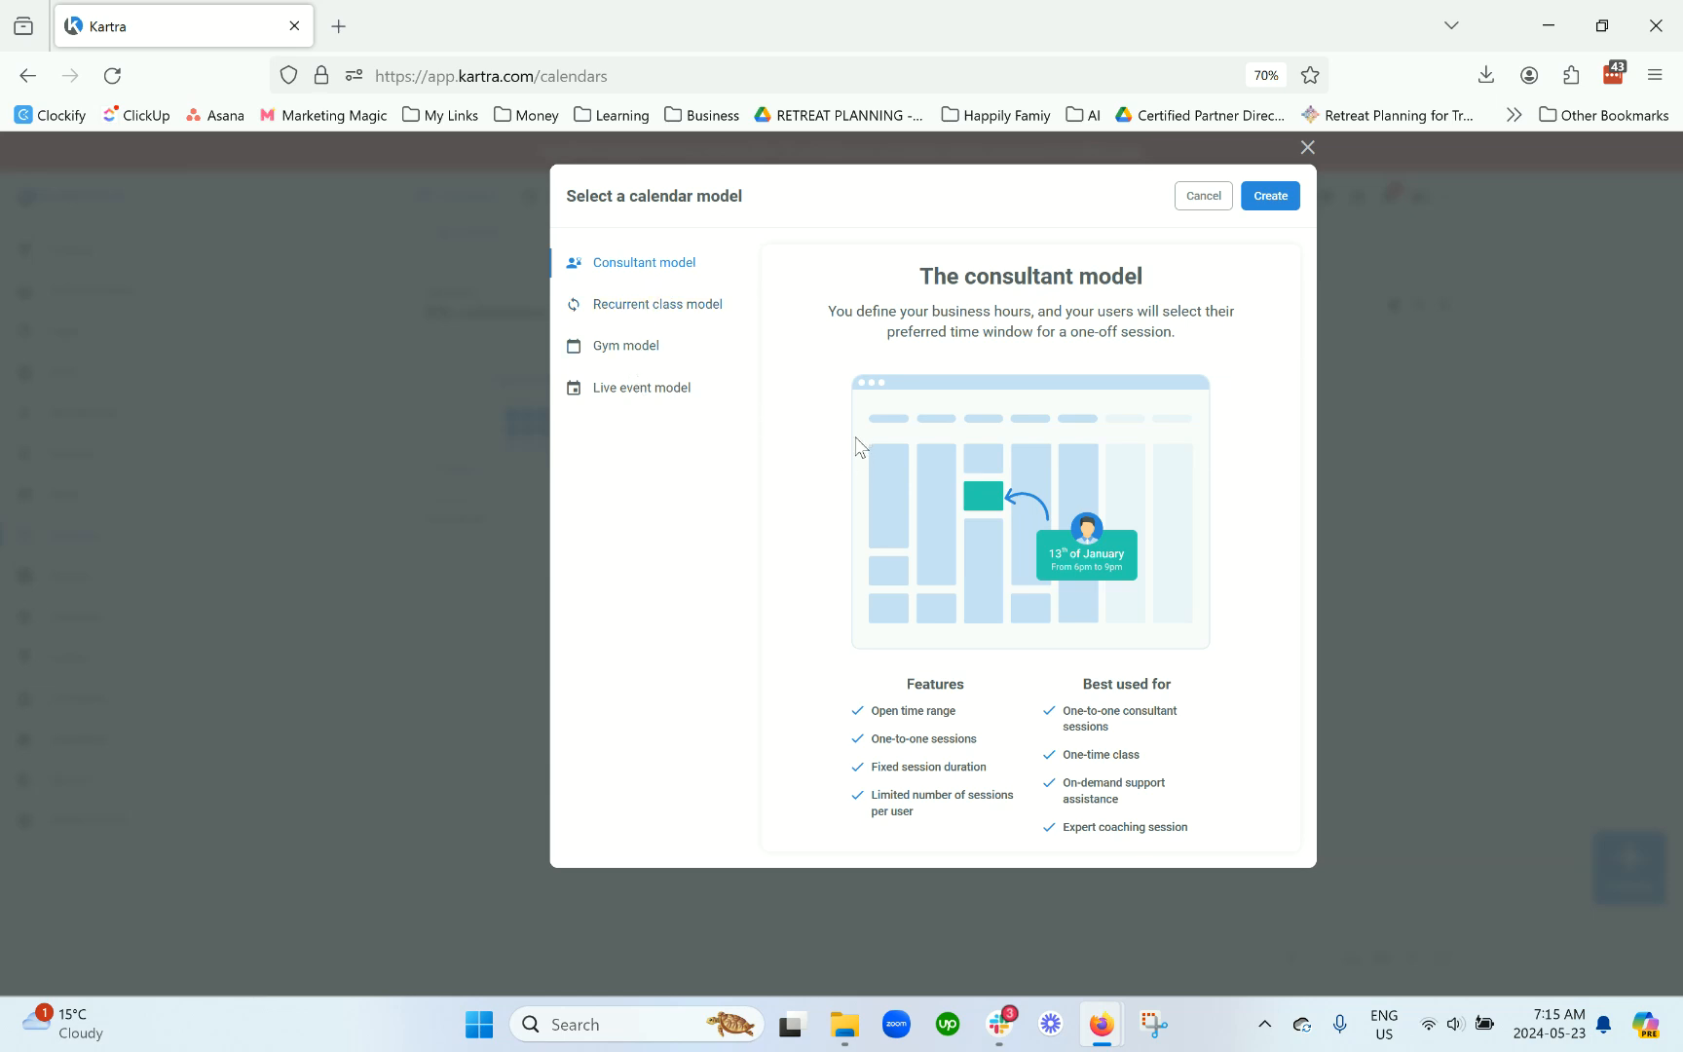
pyautogui.click(676, 314)
pyautogui.click(663, 357)
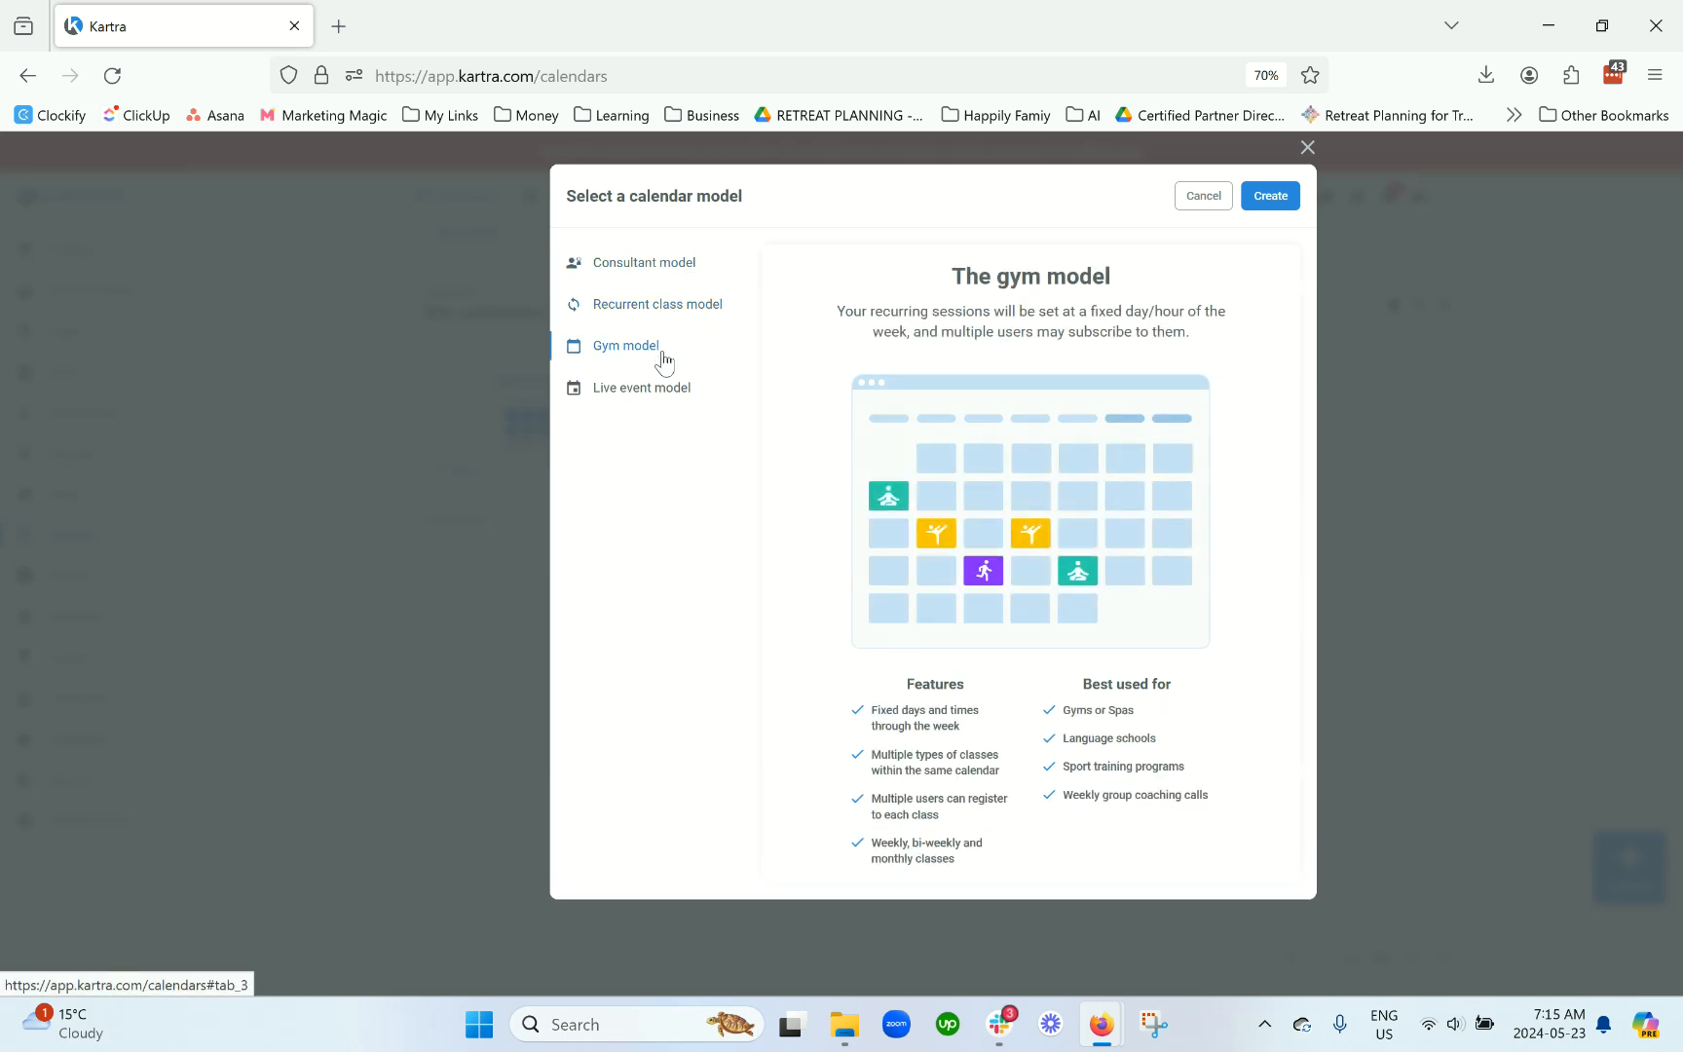
pyautogui.click(656, 389)
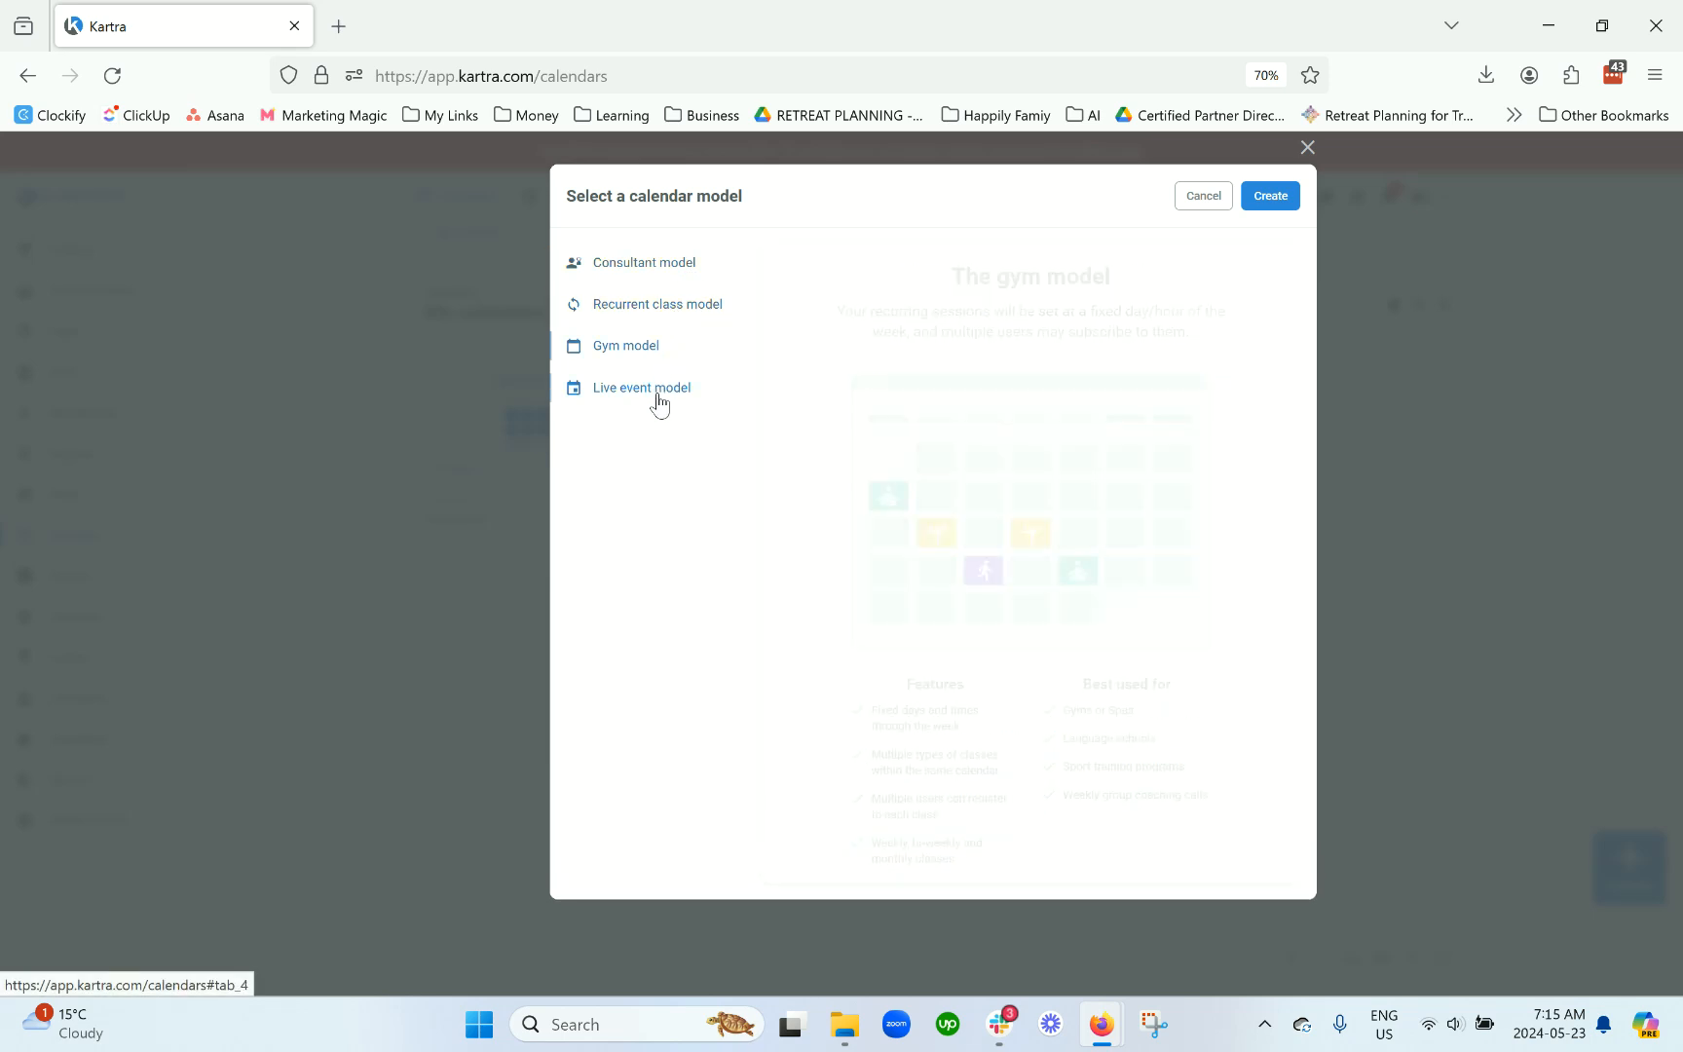
pyautogui.click(648, 266)
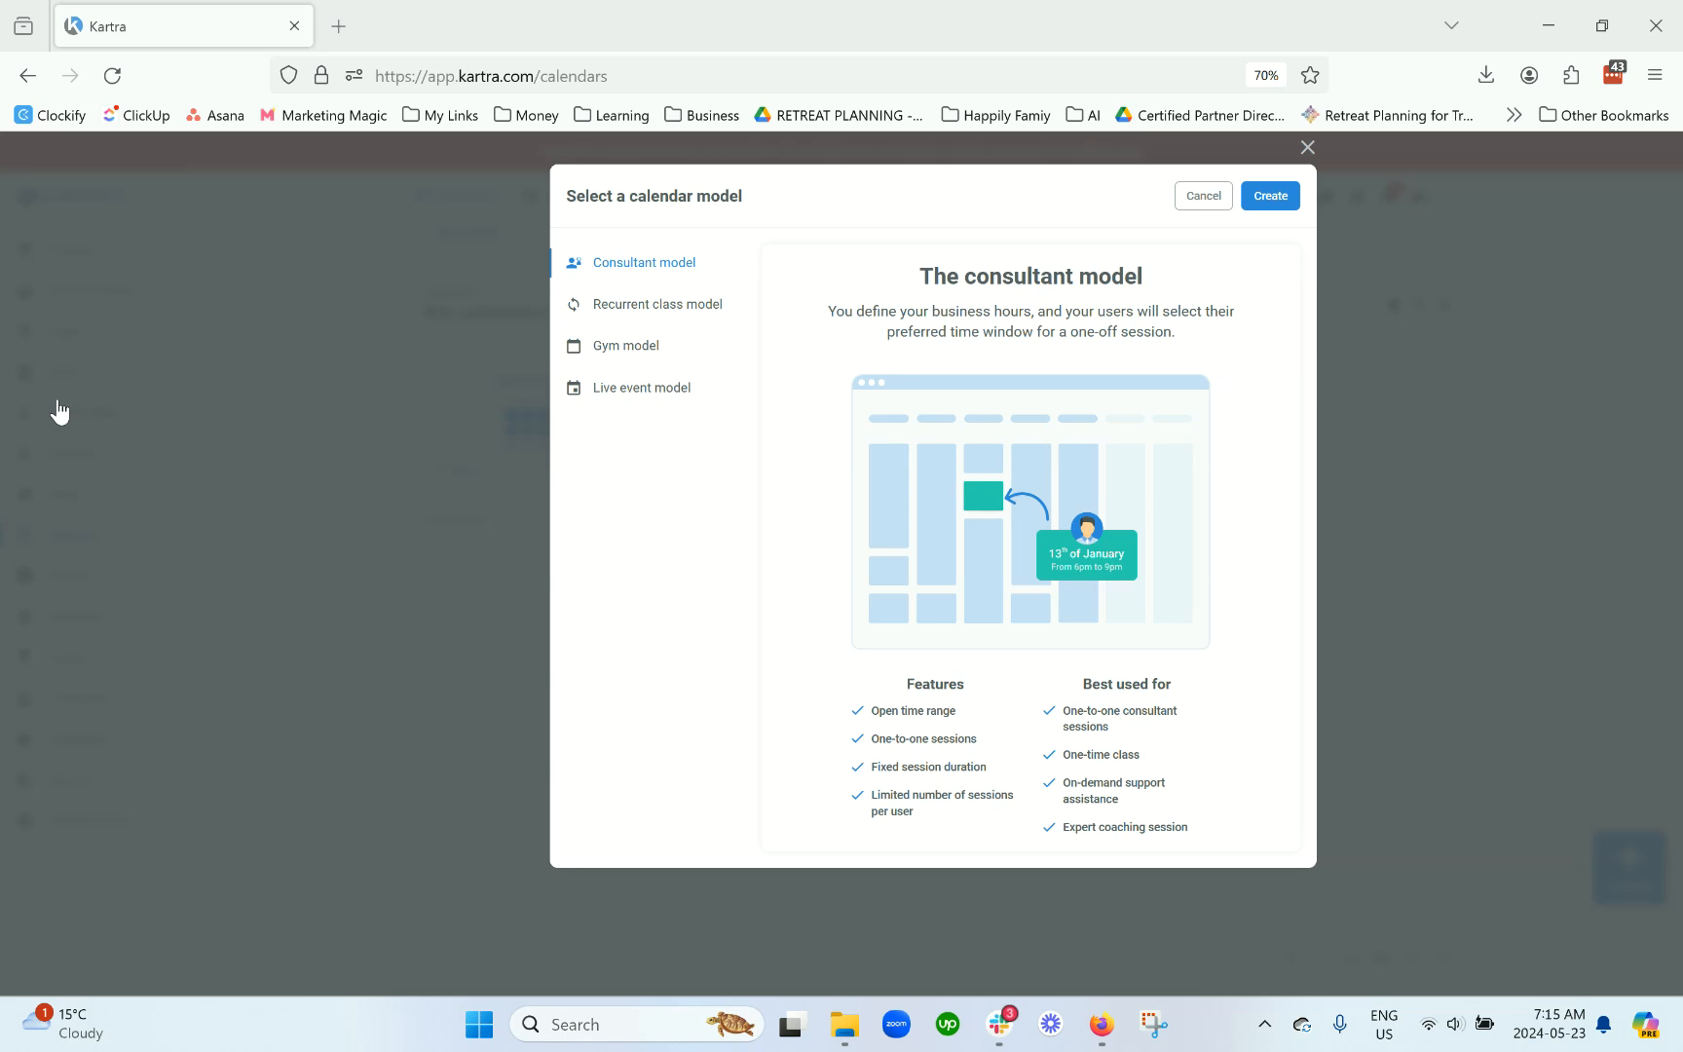
pyautogui.moveTo(919, 276); pyautogui.dragTo(1164, 285)
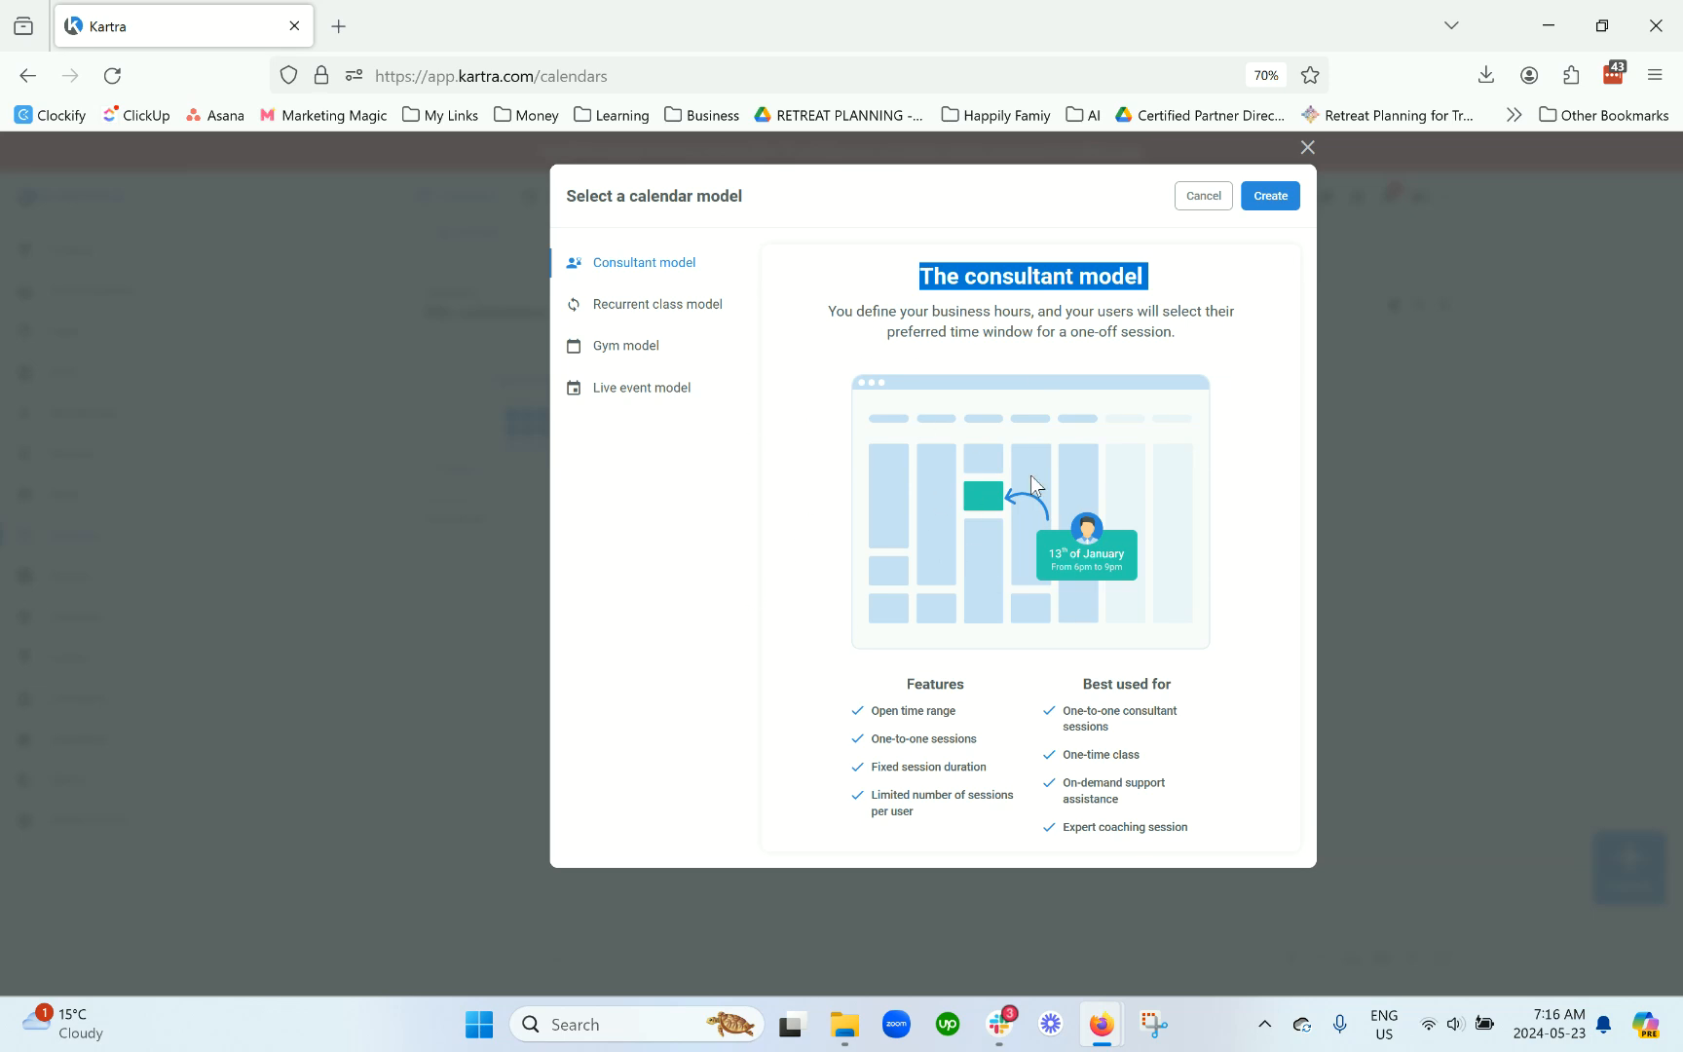
pyautogui.click(708, 310)
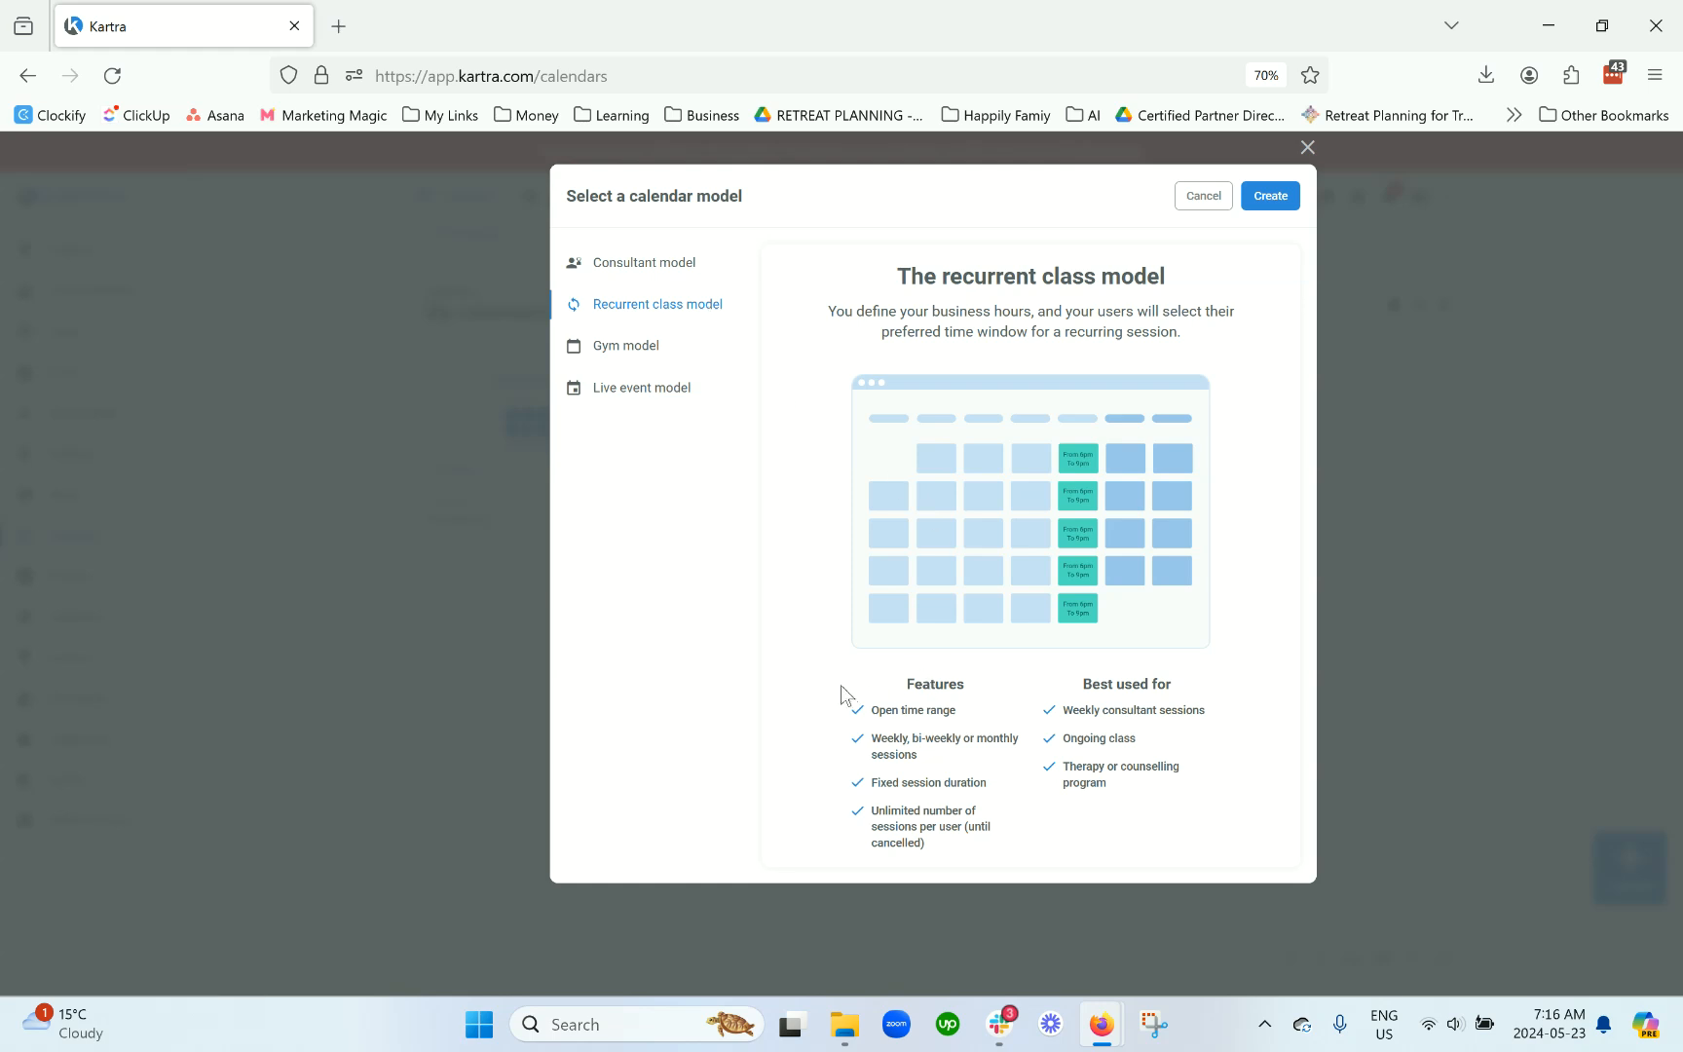
pyautogui.moveTo(898, 286); pyautogui.dragTo(1190, 286)
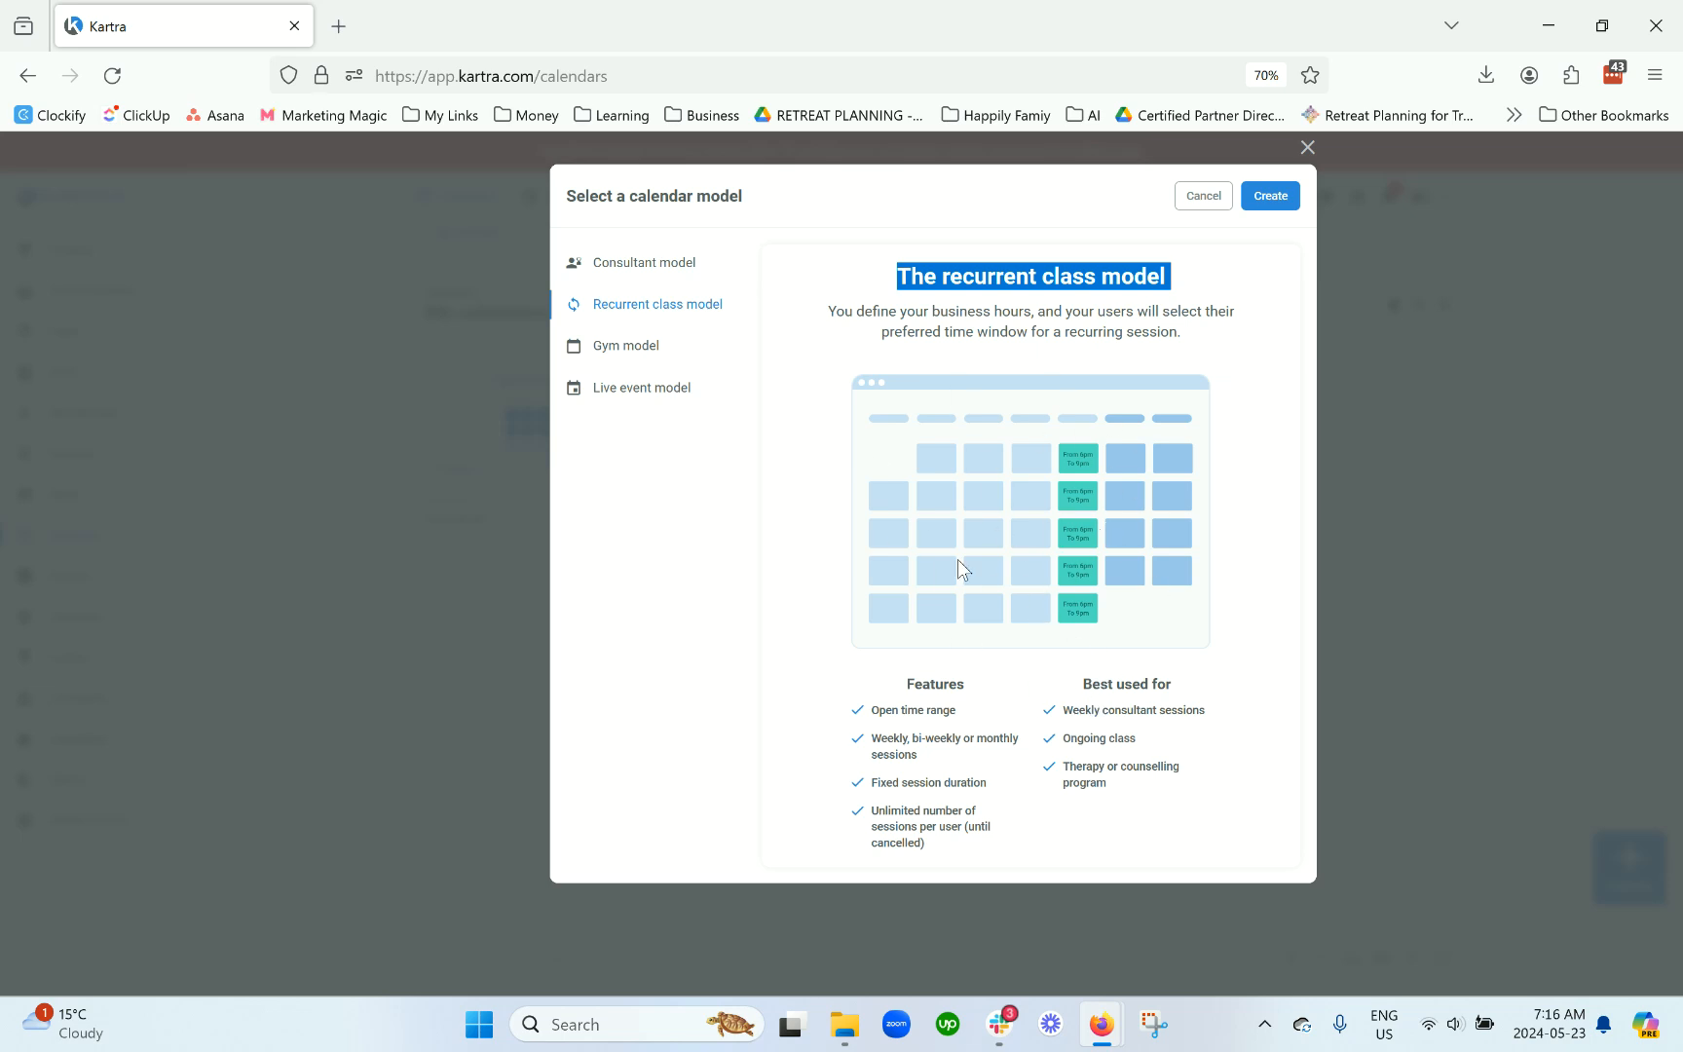
pyautogui.click(647, 355)
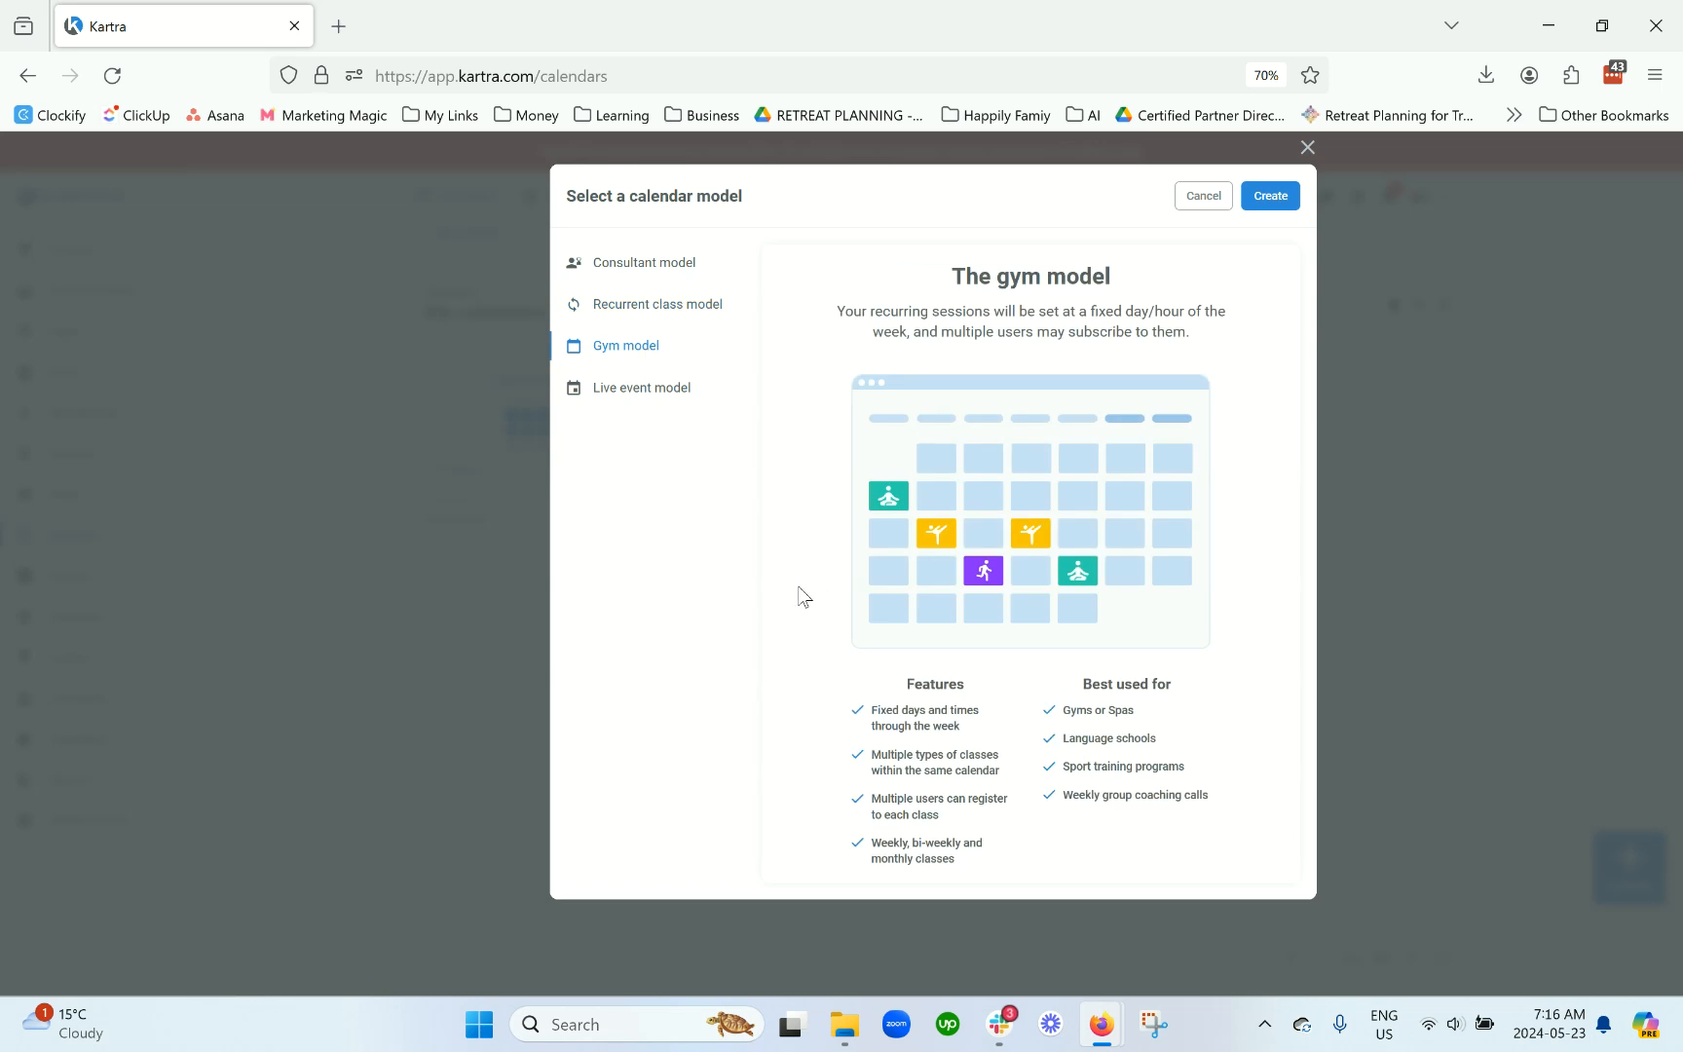
pyautogui.moveTo(869, 311); pyautogui.dragTo(1191, 320)
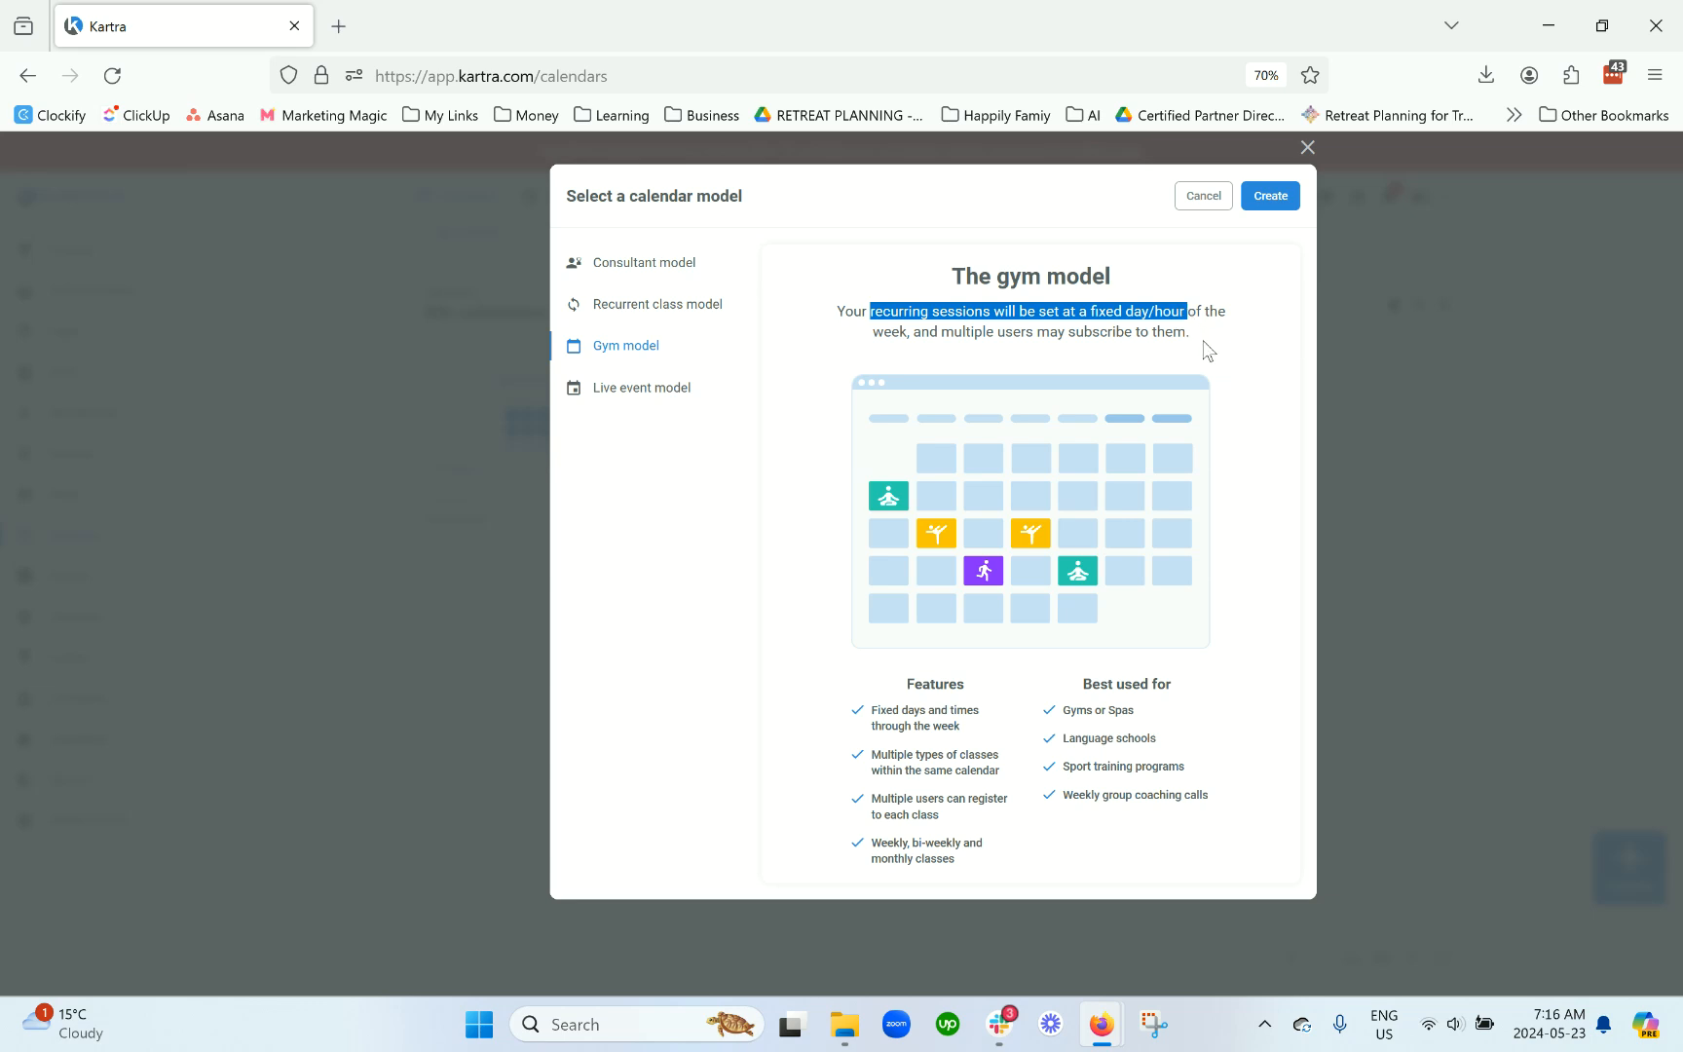
pyautogui.click(1208, 351)
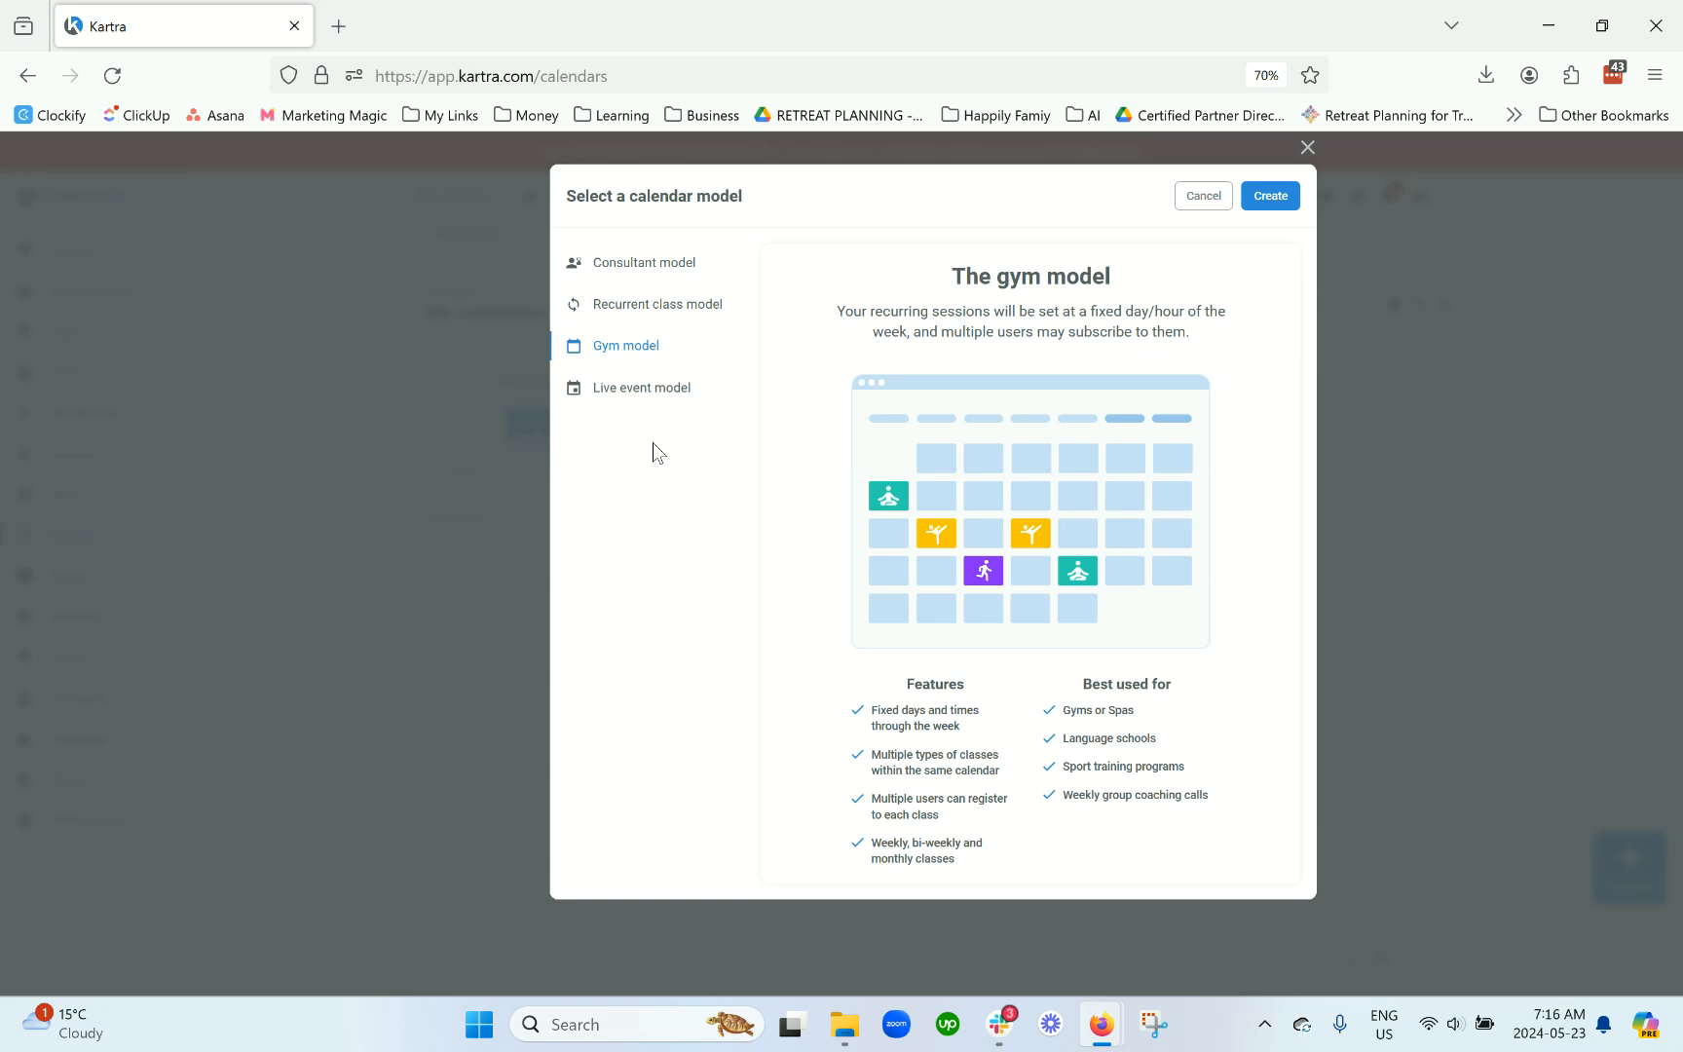
pyautogui.click(625, 392)
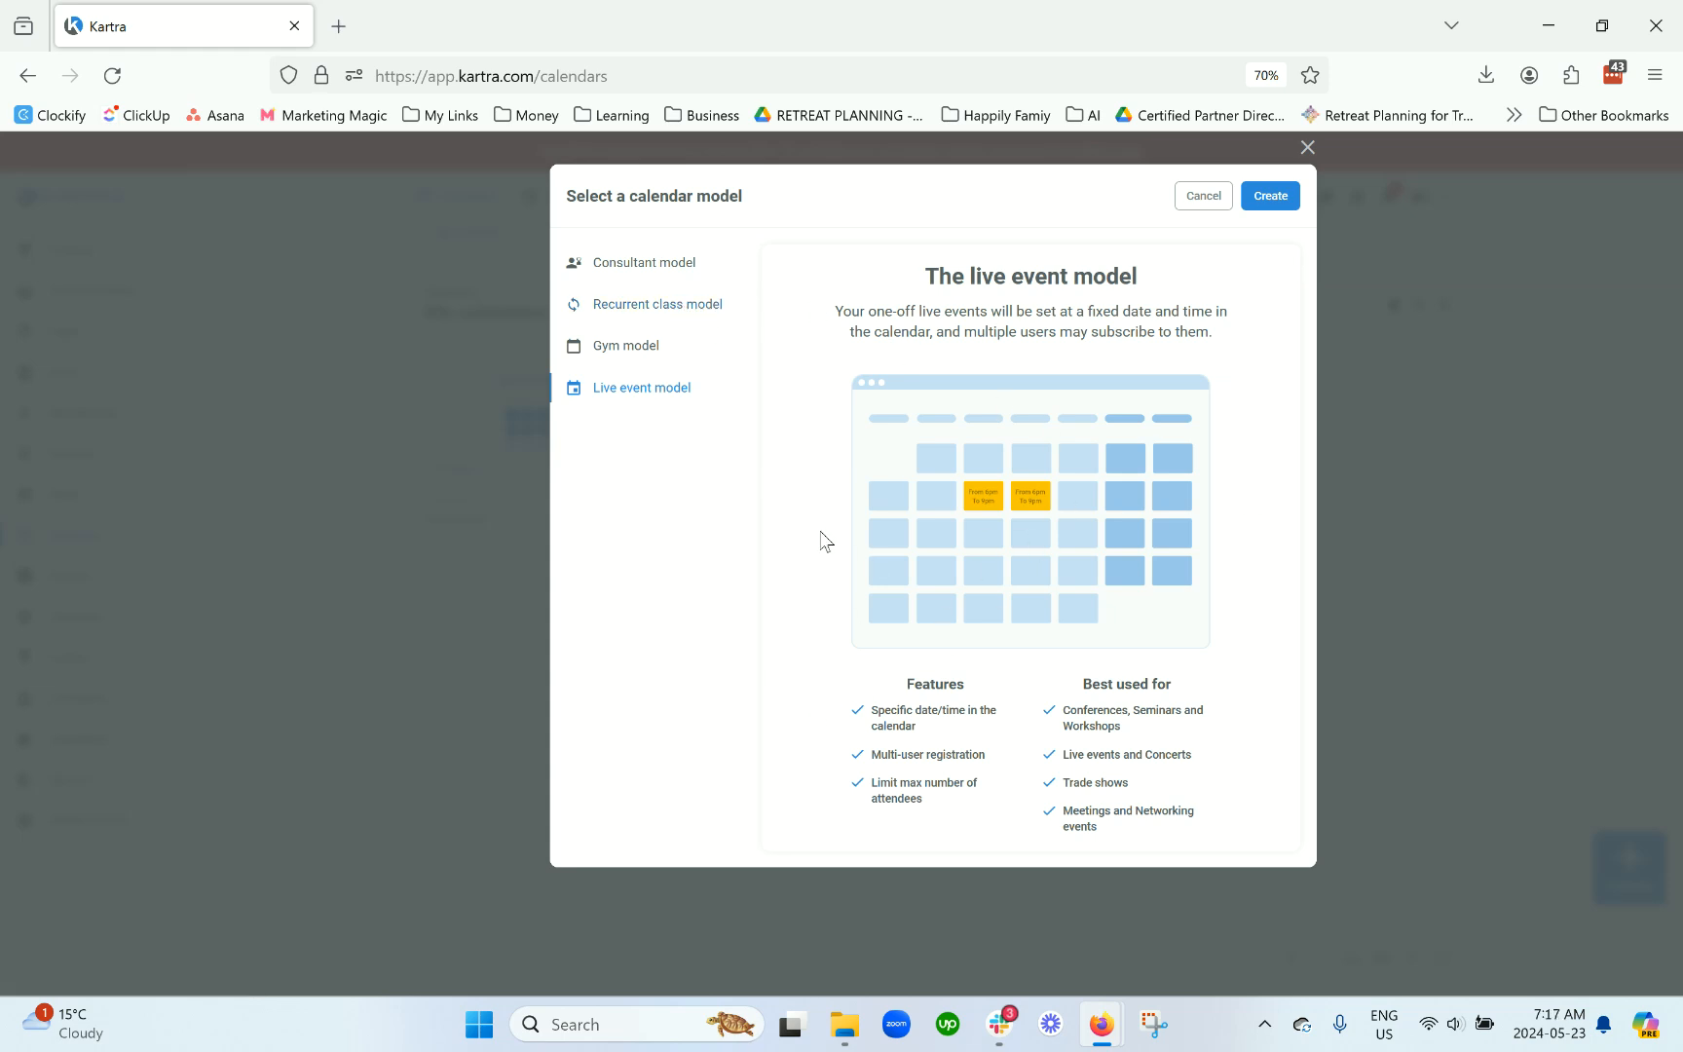
pyautogui.click(672, 276)
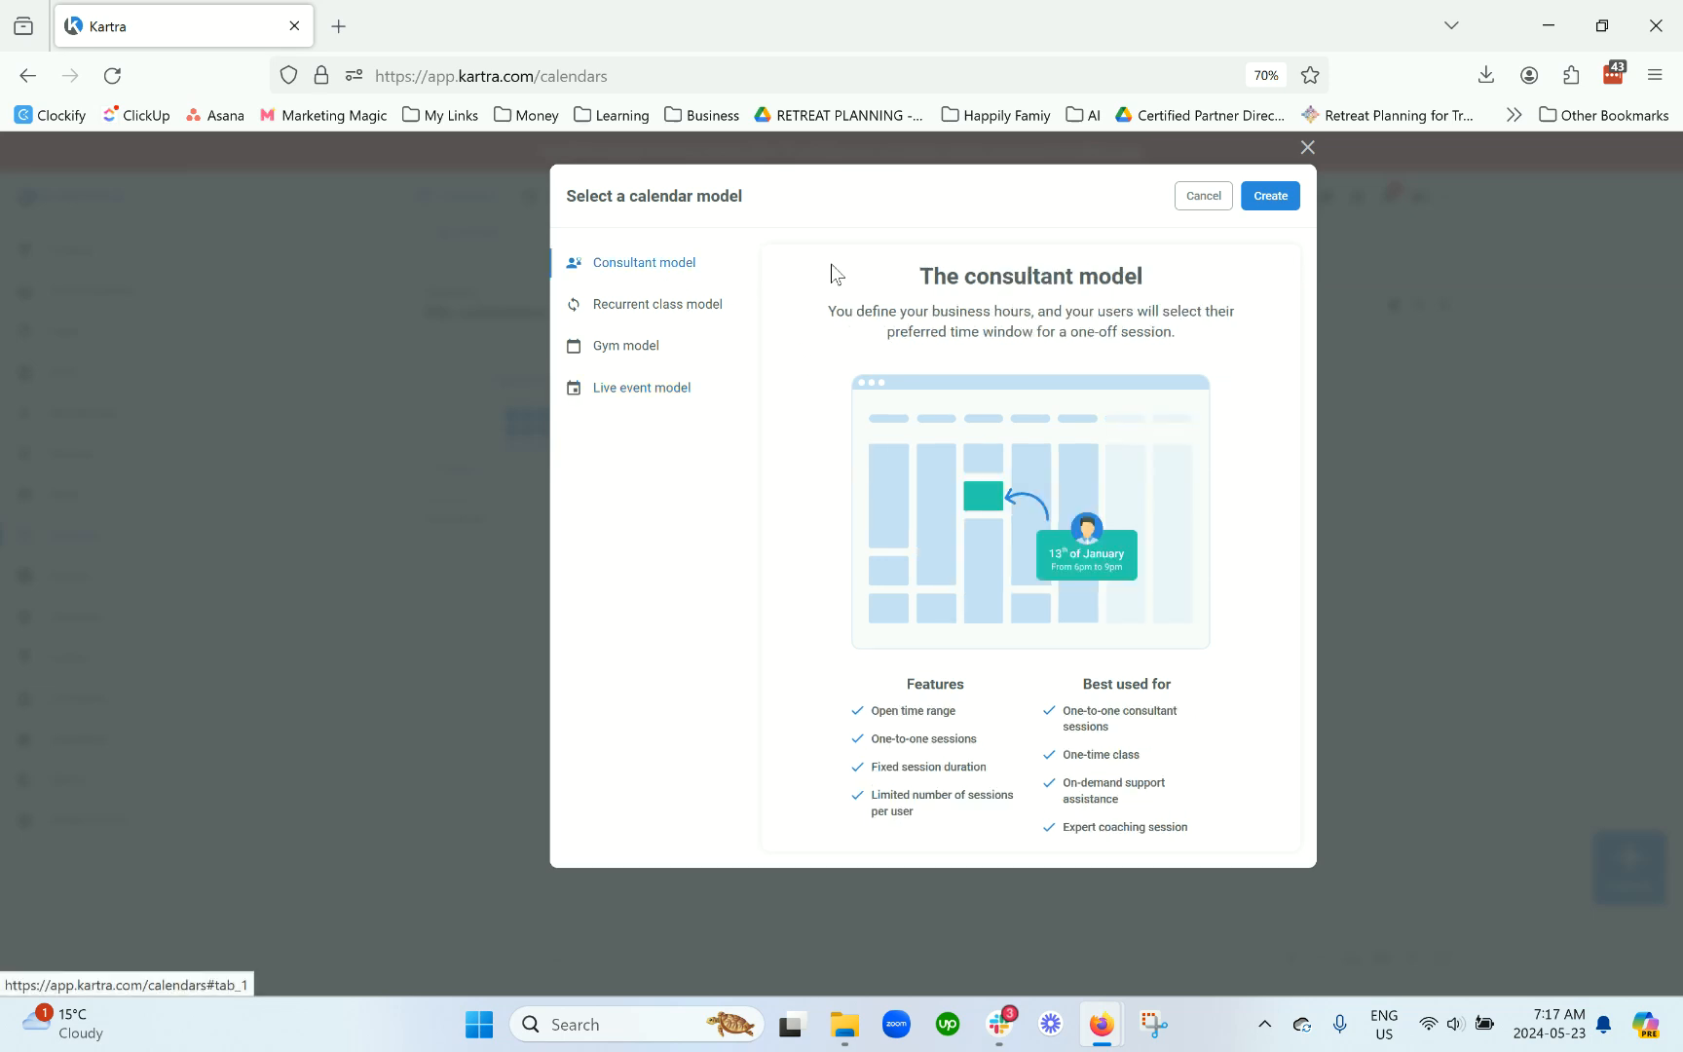
pyautogui.moveTo(928, 270); pyautogui.dragTo(1182, 338)
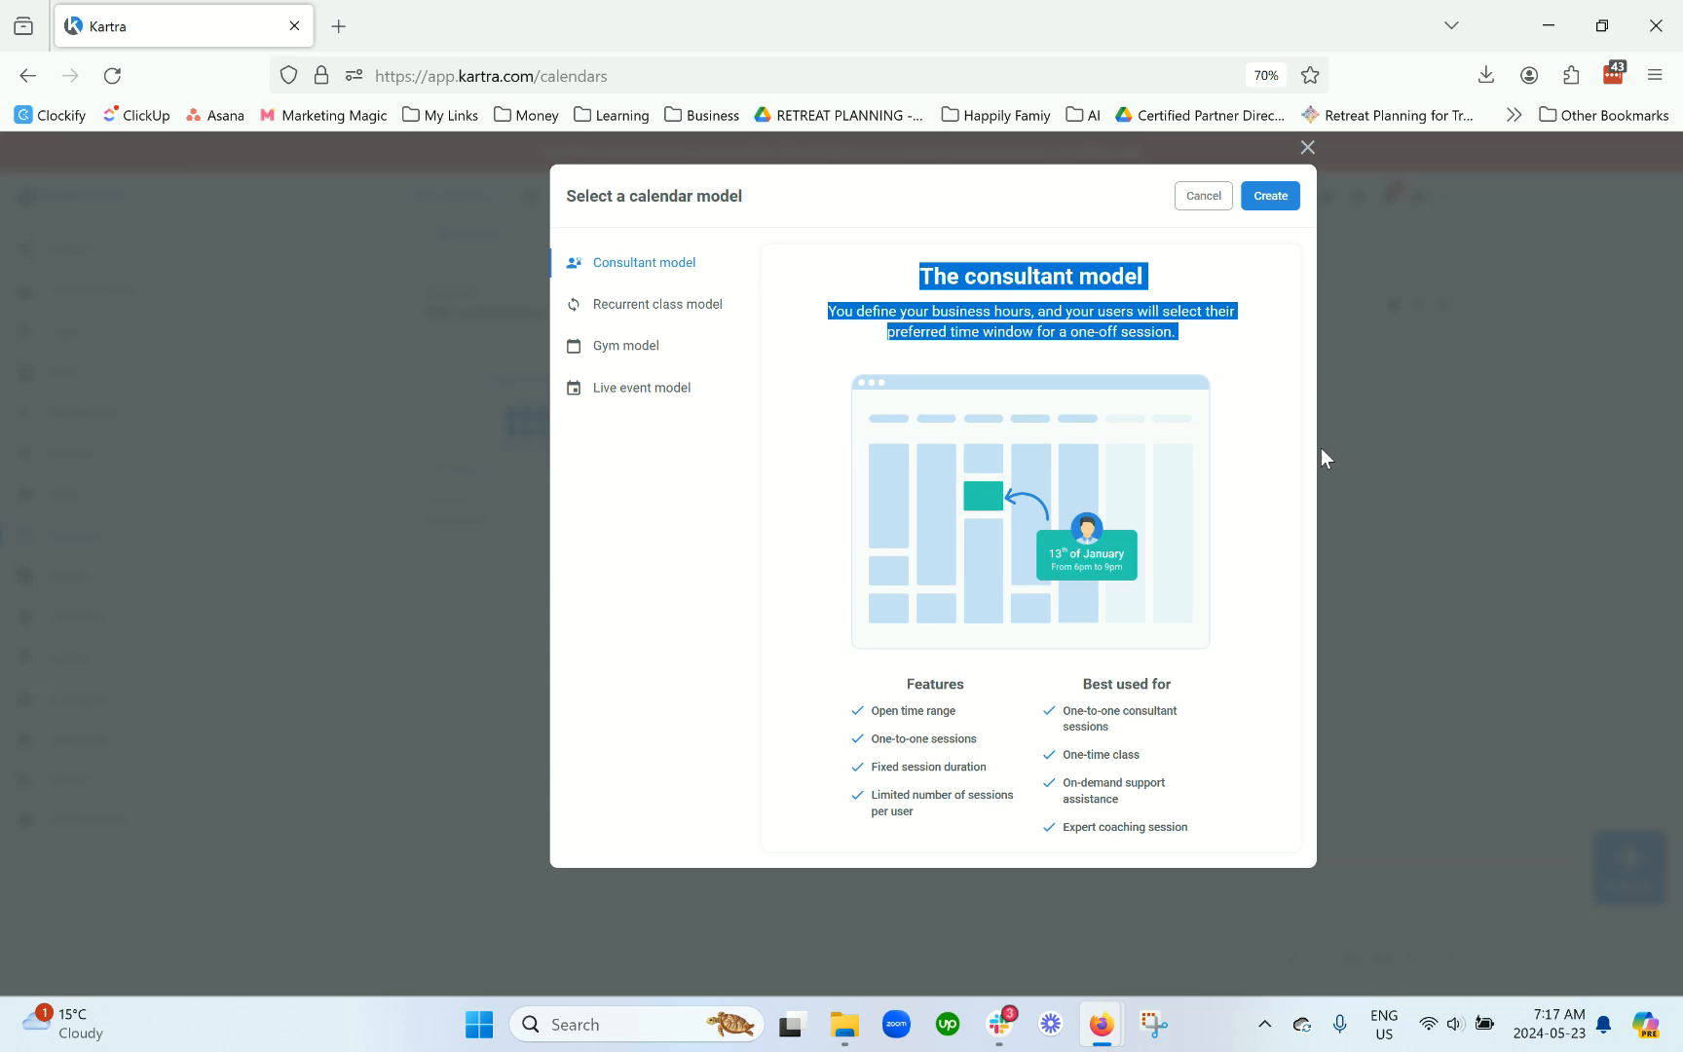
pyautogui.click(1205, 352)
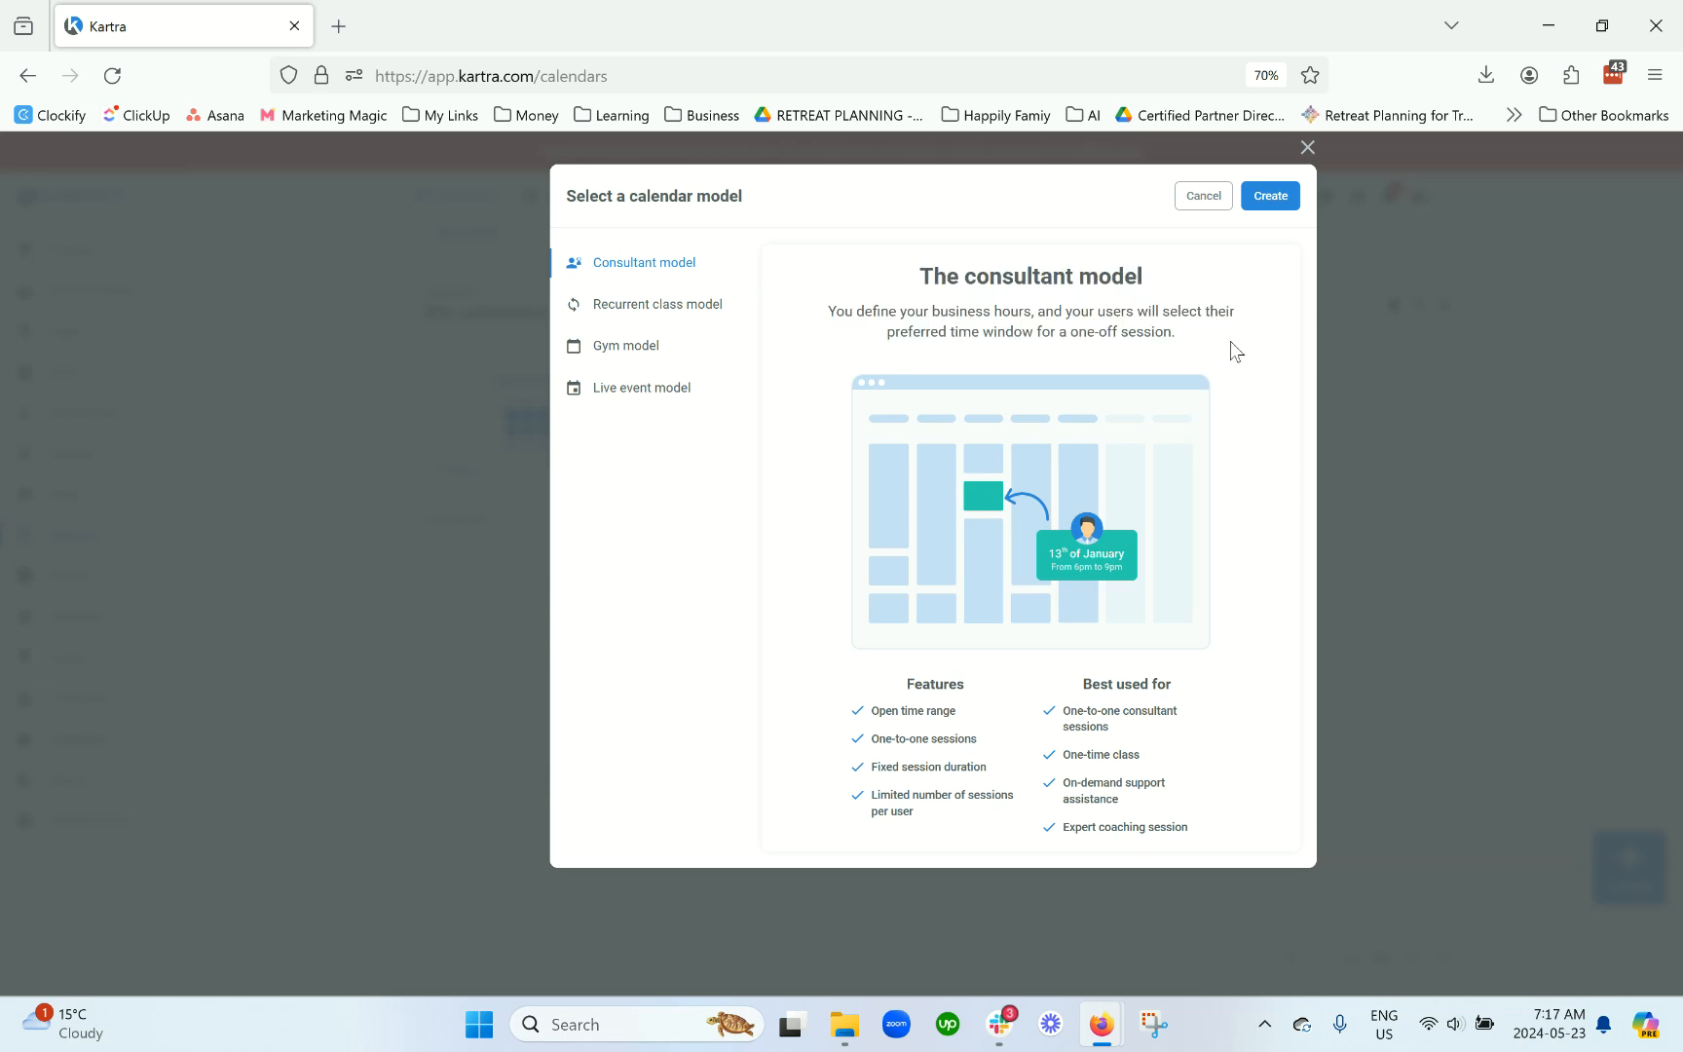
# Step: Choose the consultant model and create a calendar named 'example consult call'
pyautogui.click(1289, 200)
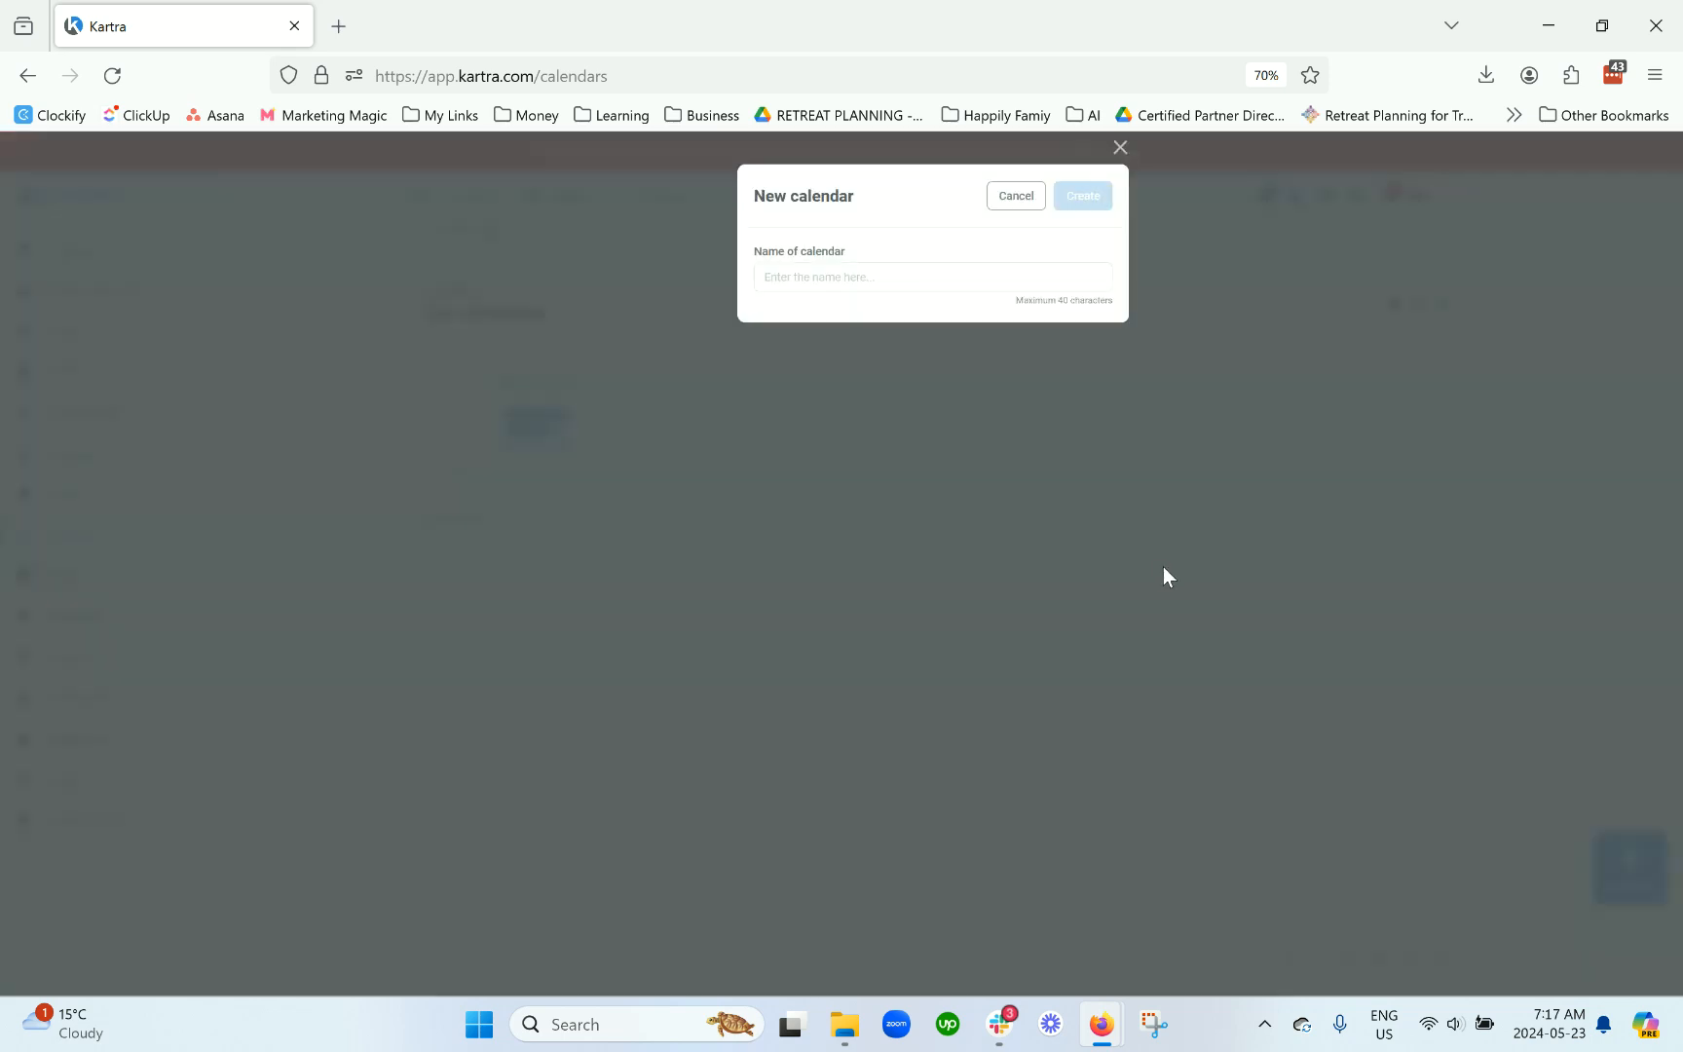
pyautogui.click(951, 280)
pyautogui.write('example consult call')
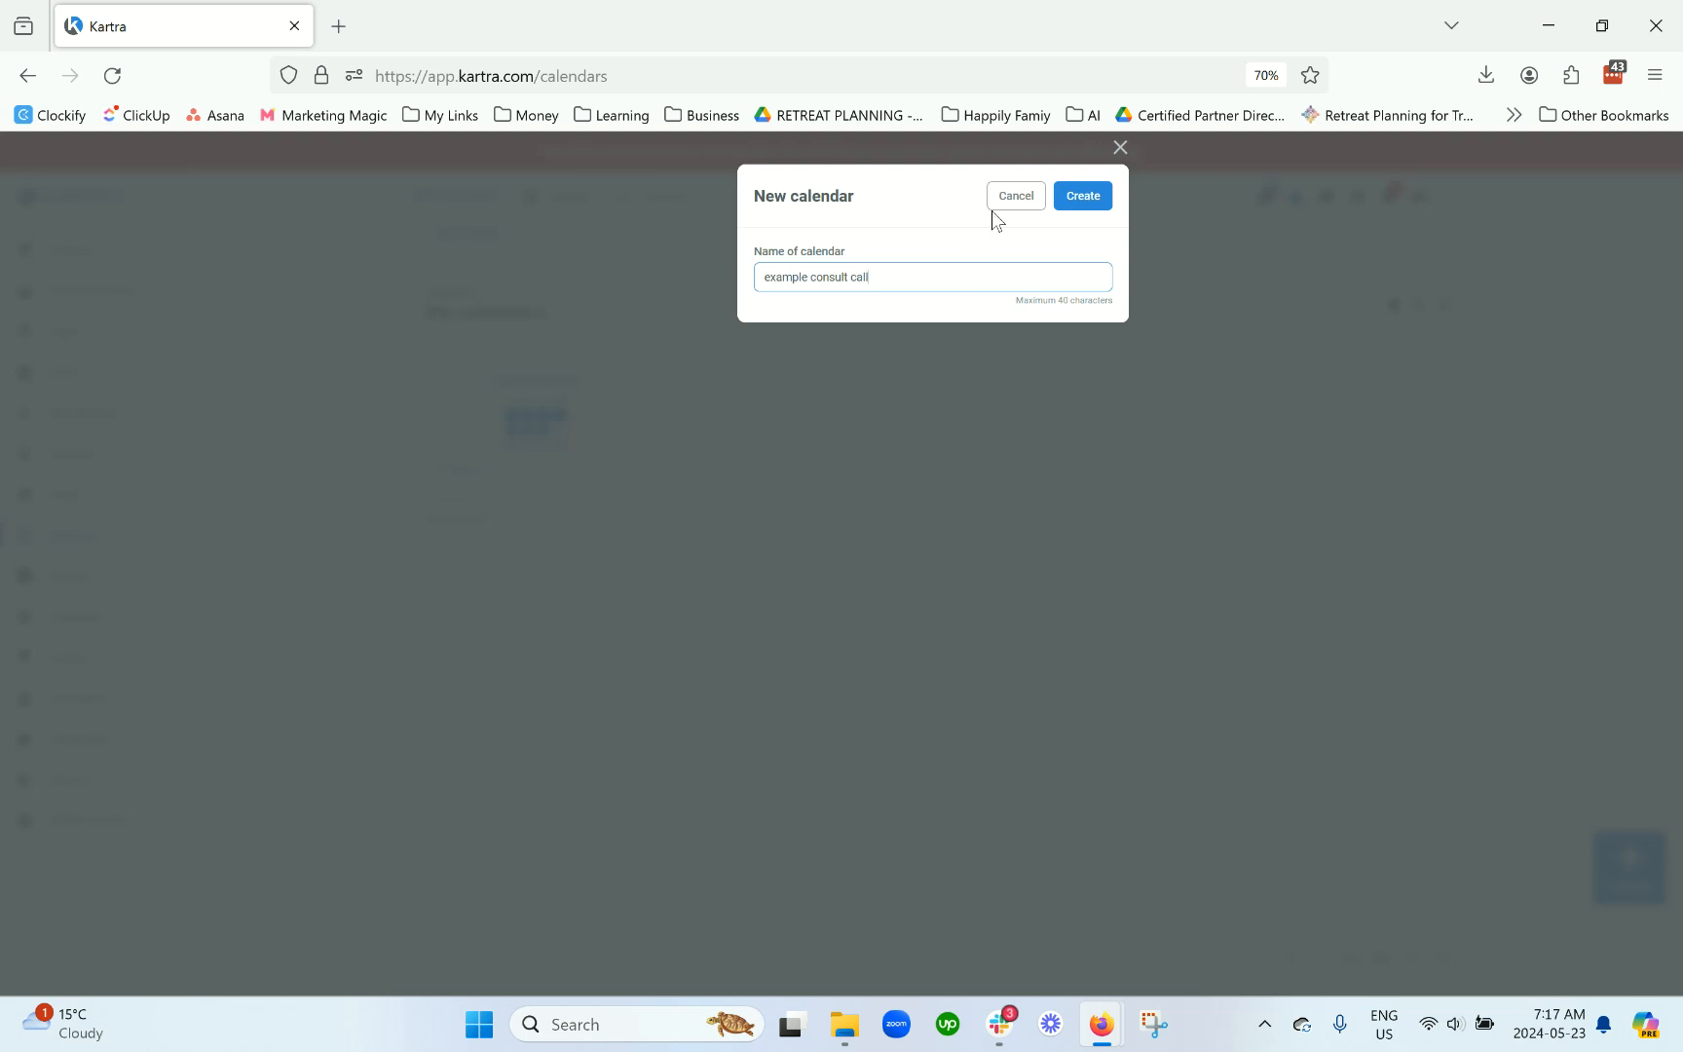
pyautogui.click(1066, 195)
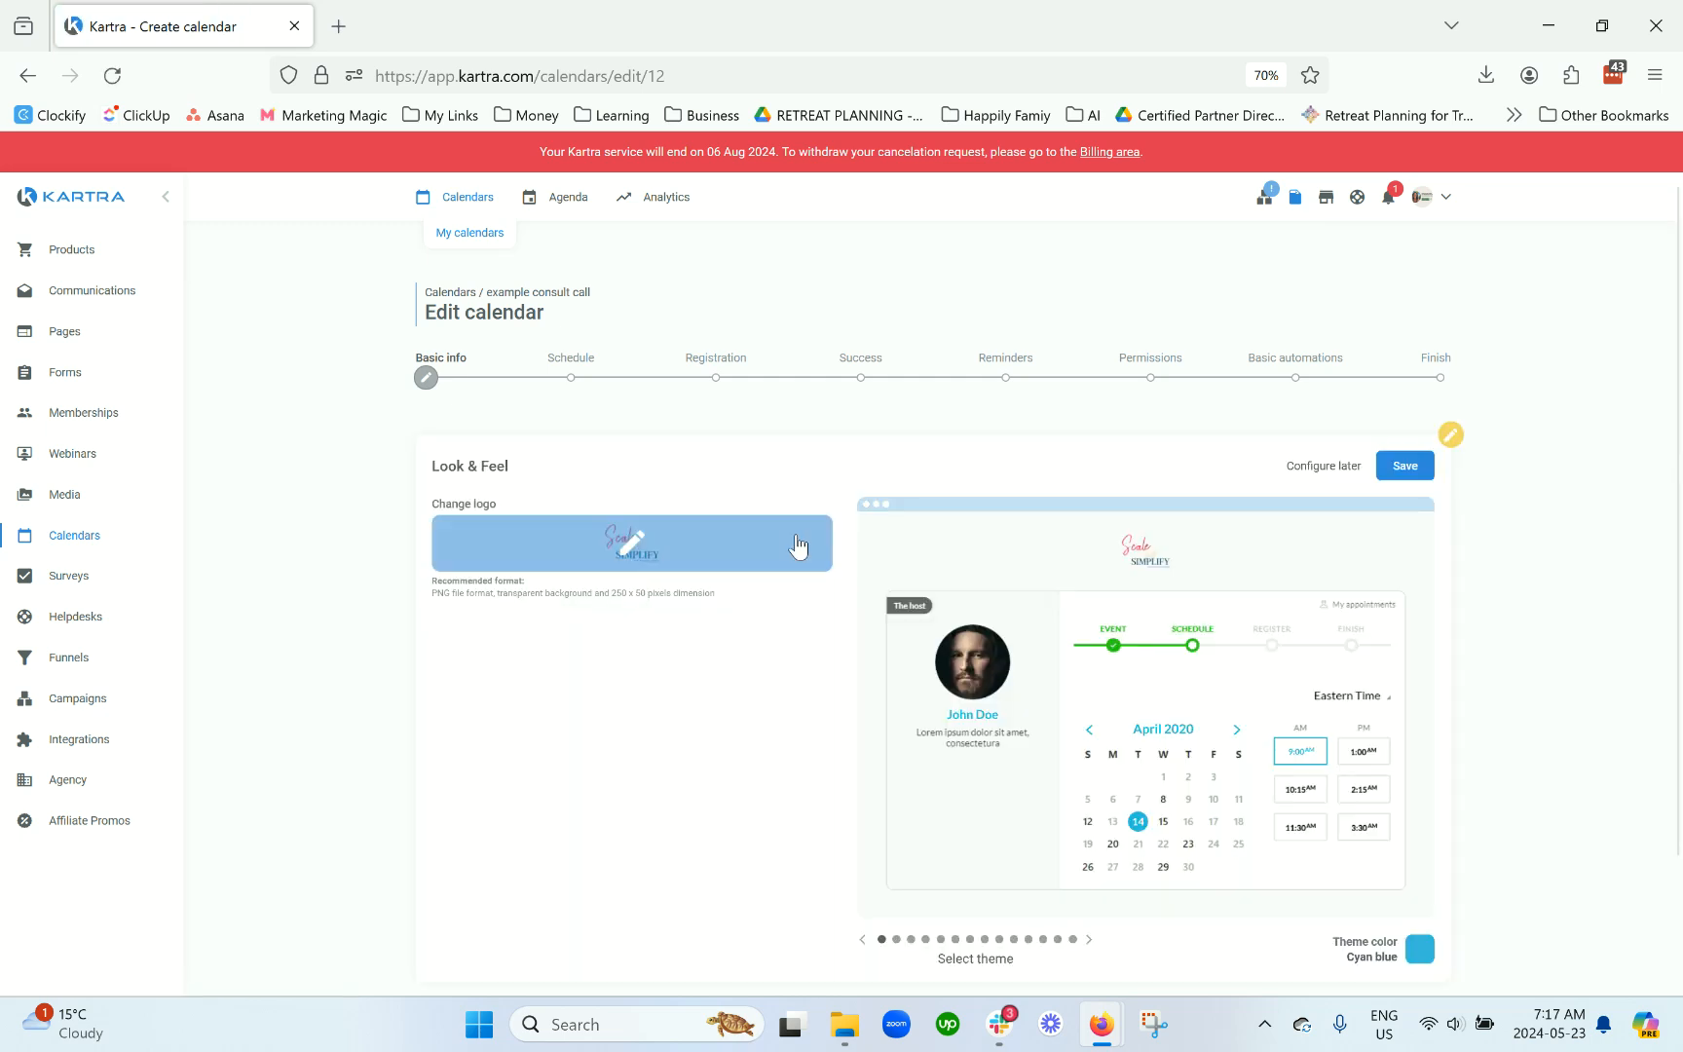
# Step: Step through the Look & Feel themes to Crimson red and save
pyautogui.scroll(-1, 797, 544)
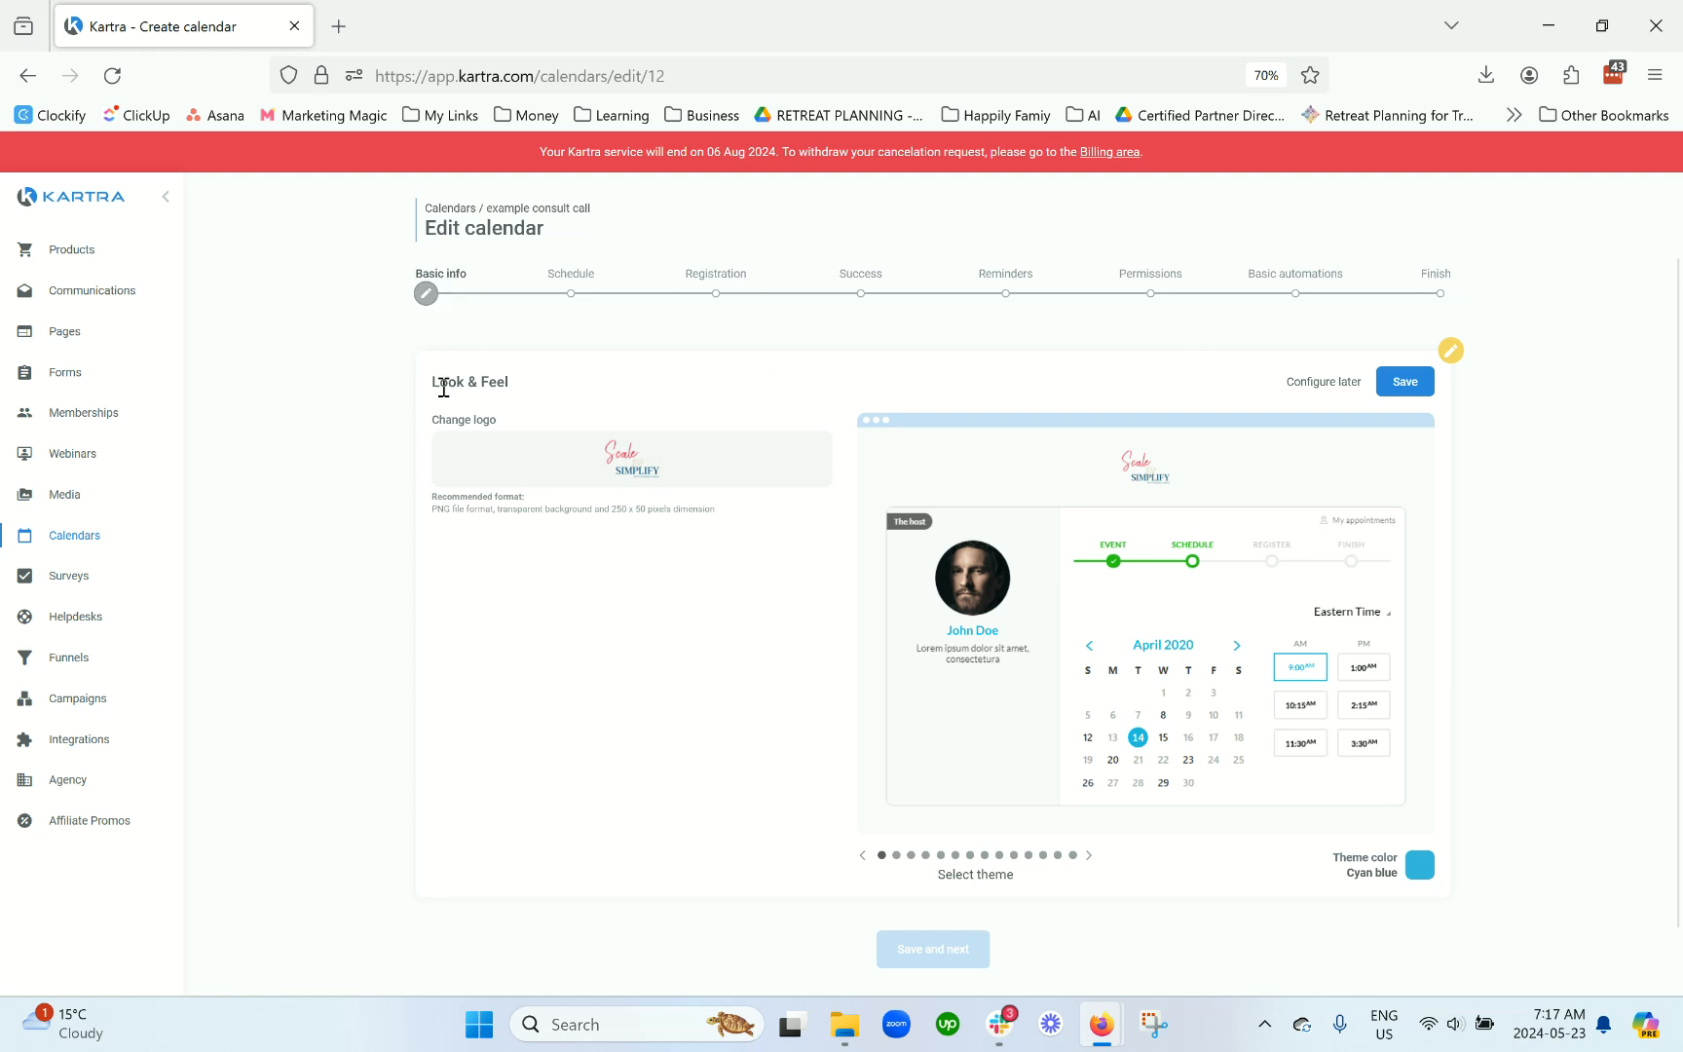
pyautogui.moveTo(431, 380); pyautogui.dragTo(538, 387)
pyautogui.scroll(-1, 758, 595)
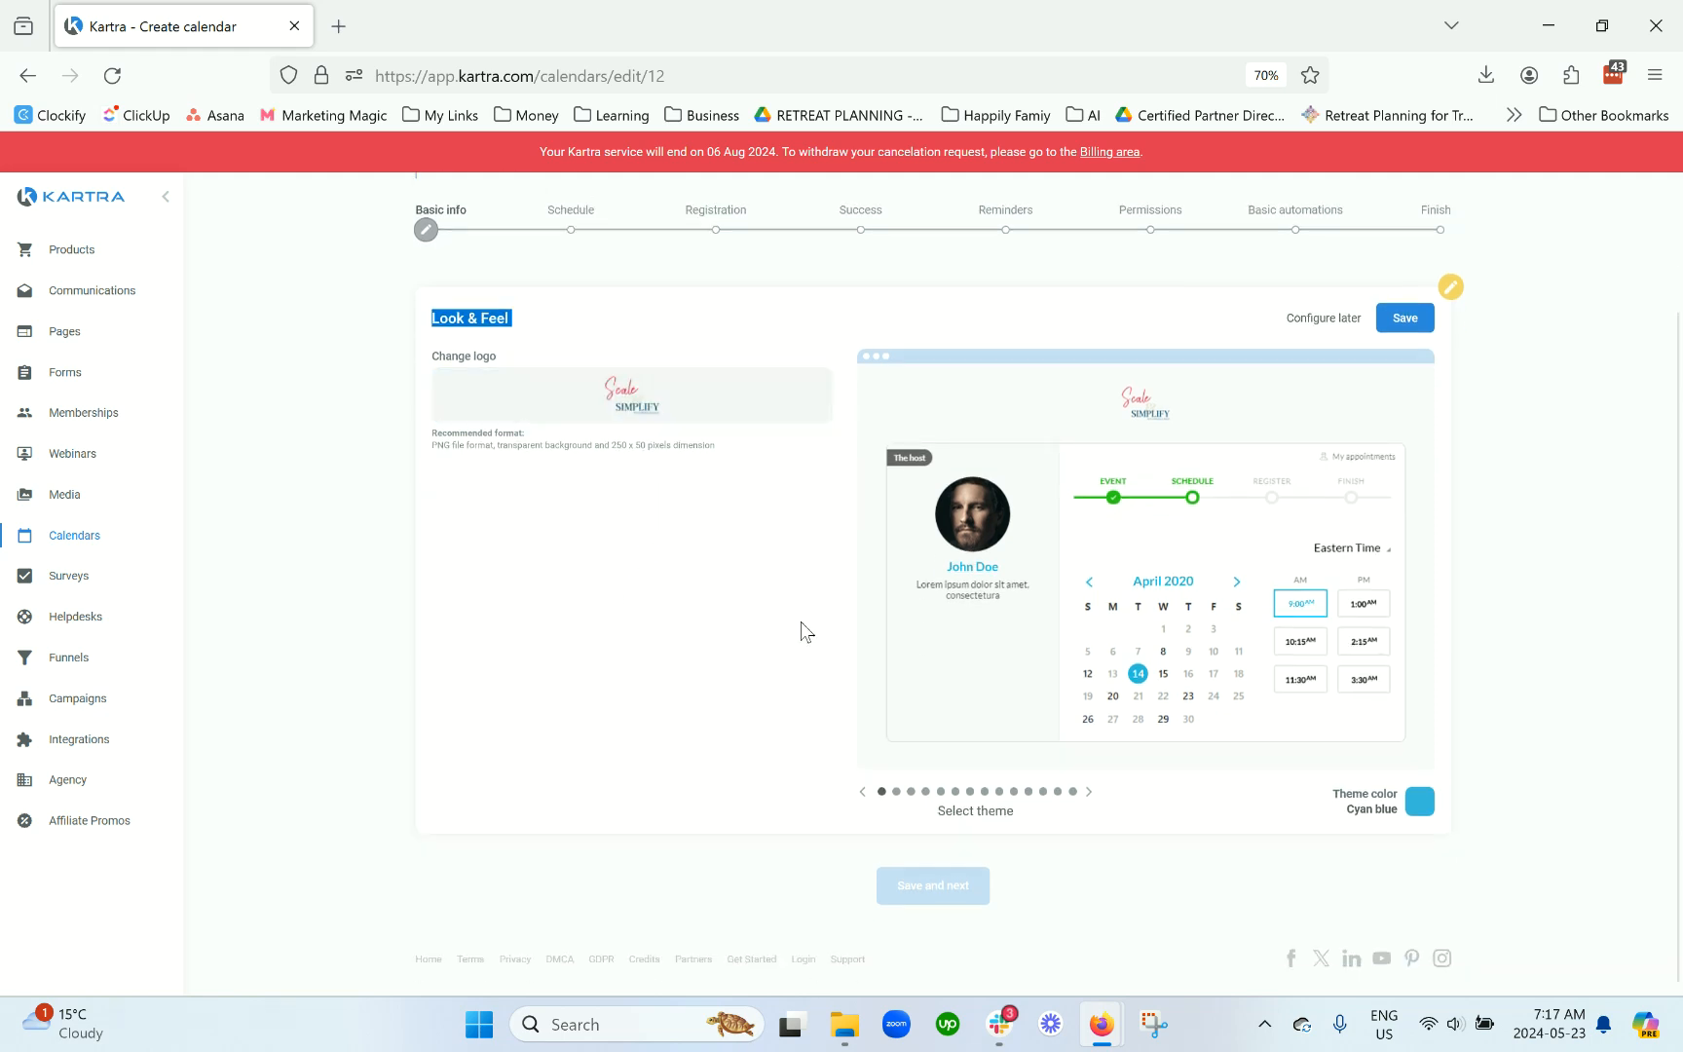
pyautogui.click(1090, 793)
pyautogui.click(1089, 794)
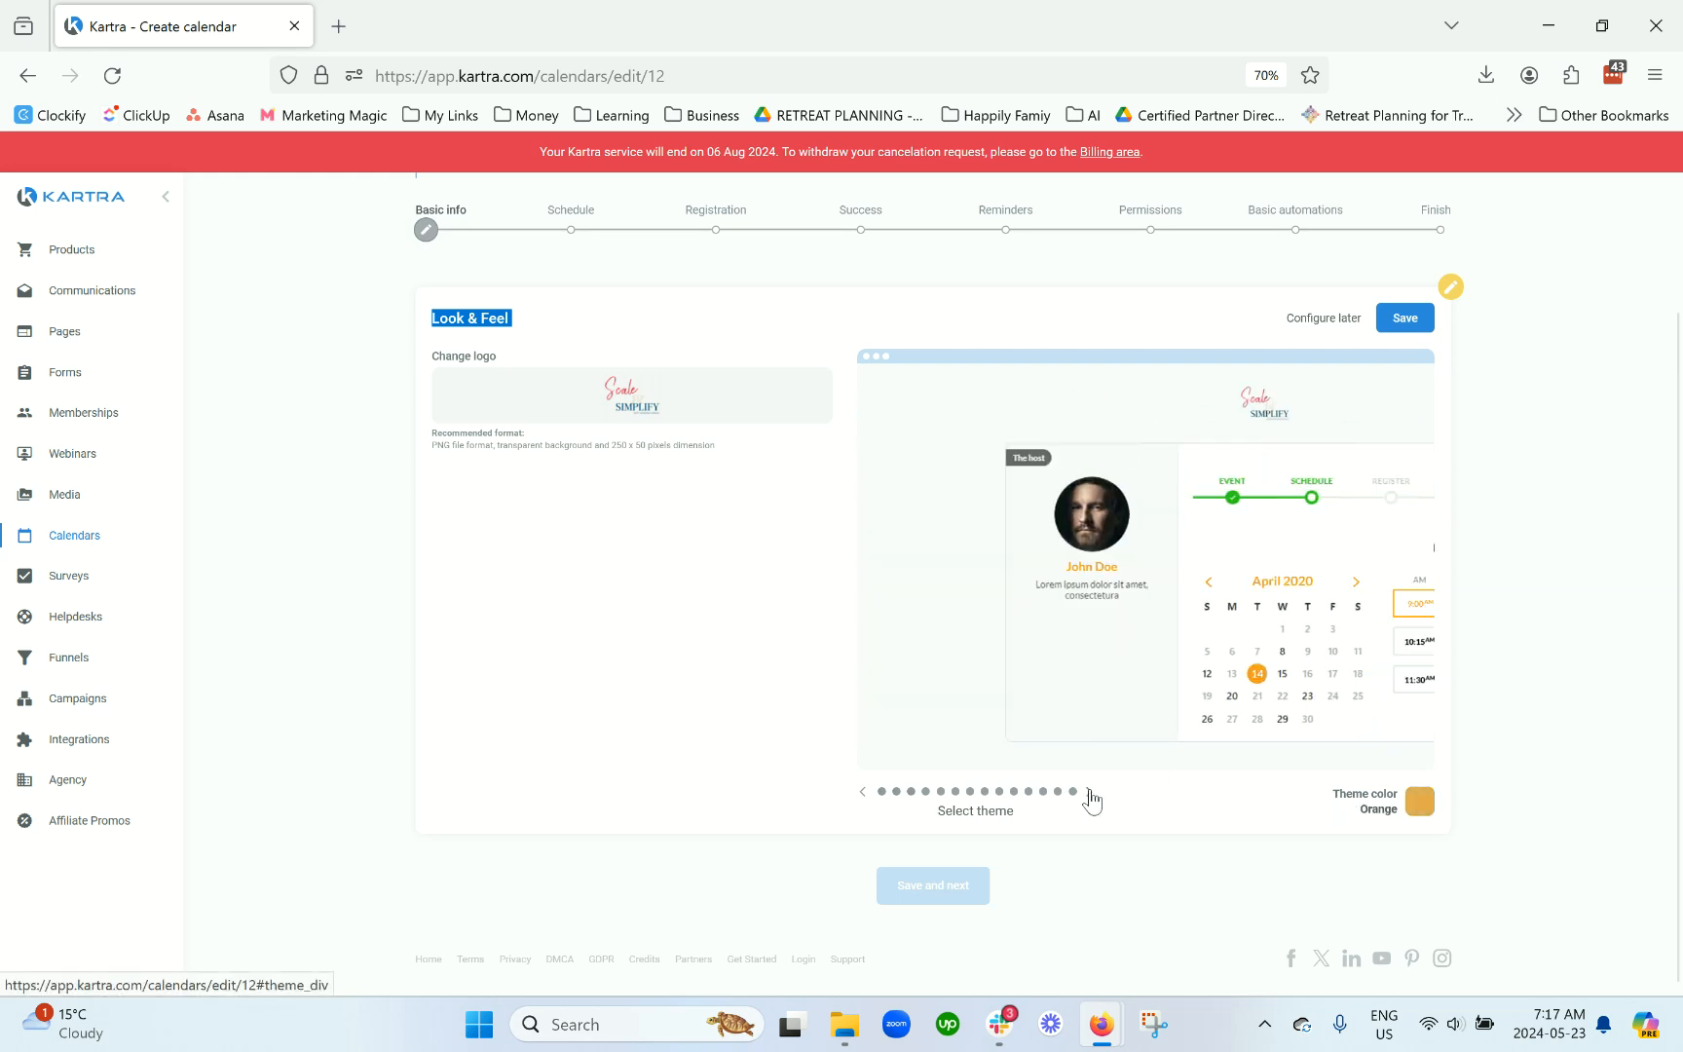
pyautogui.click(1090, 794)
pyautogui.click(1090, 794)
pyautogui.click(1090, 794)
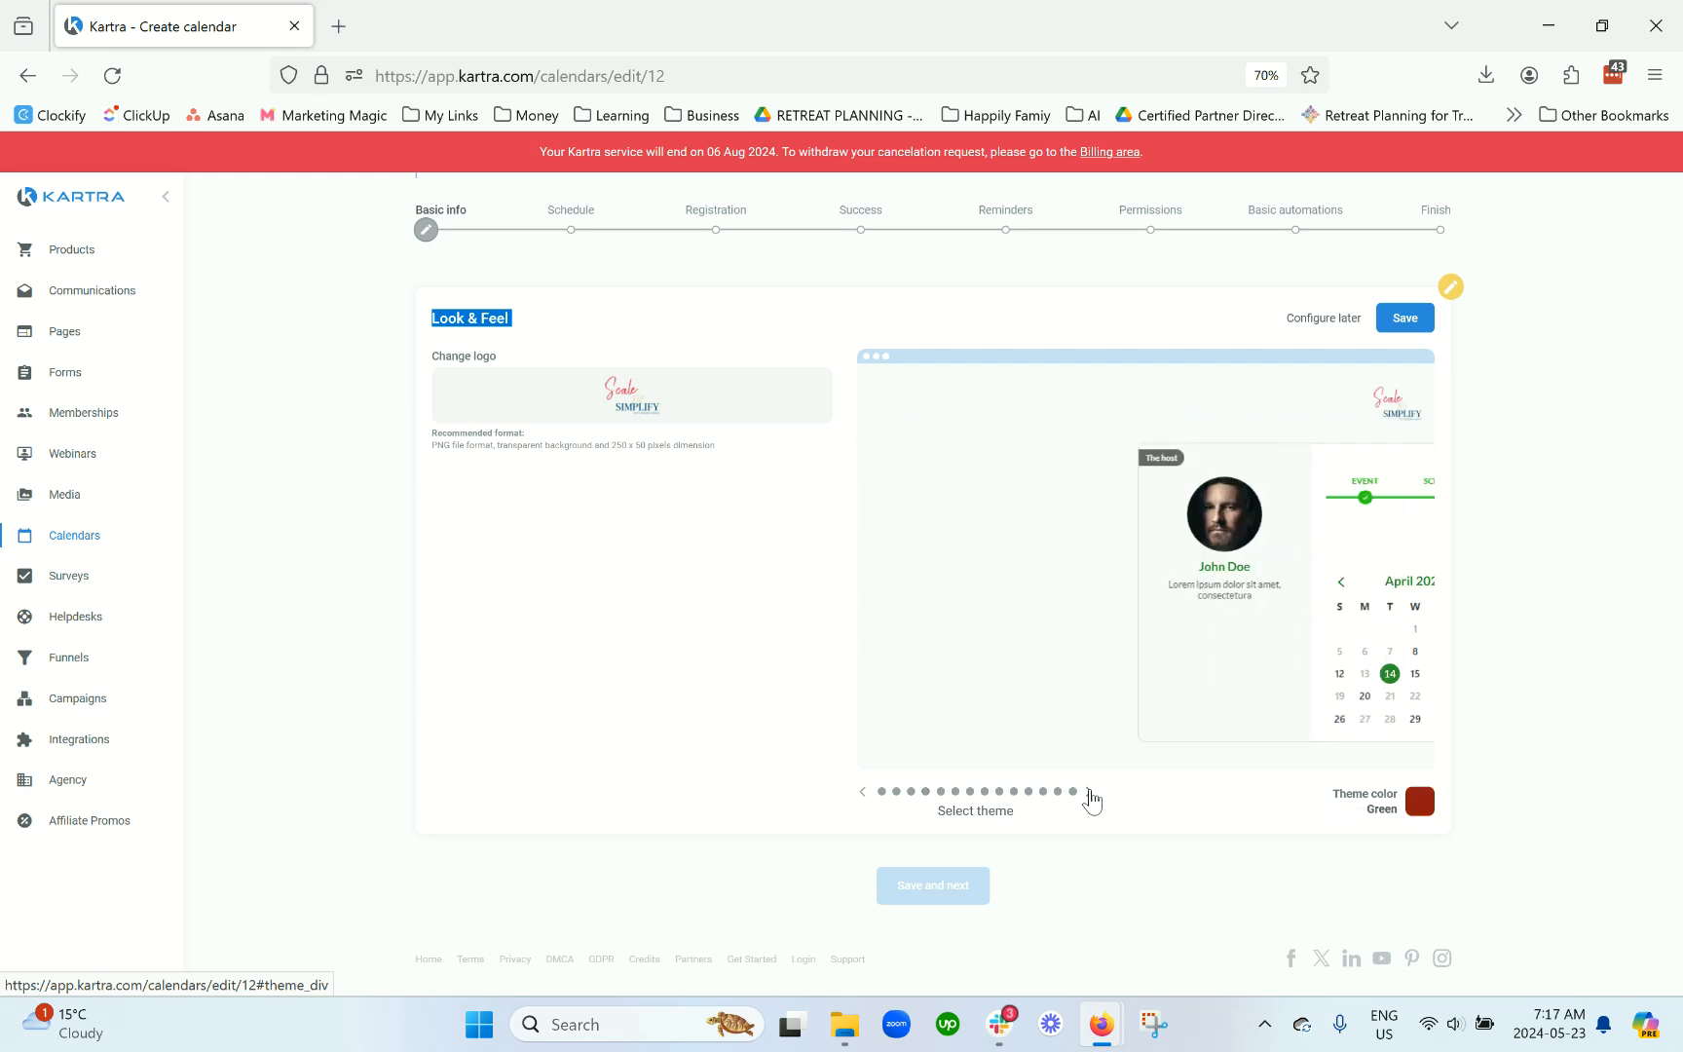
pyautogui.click(863, 793)
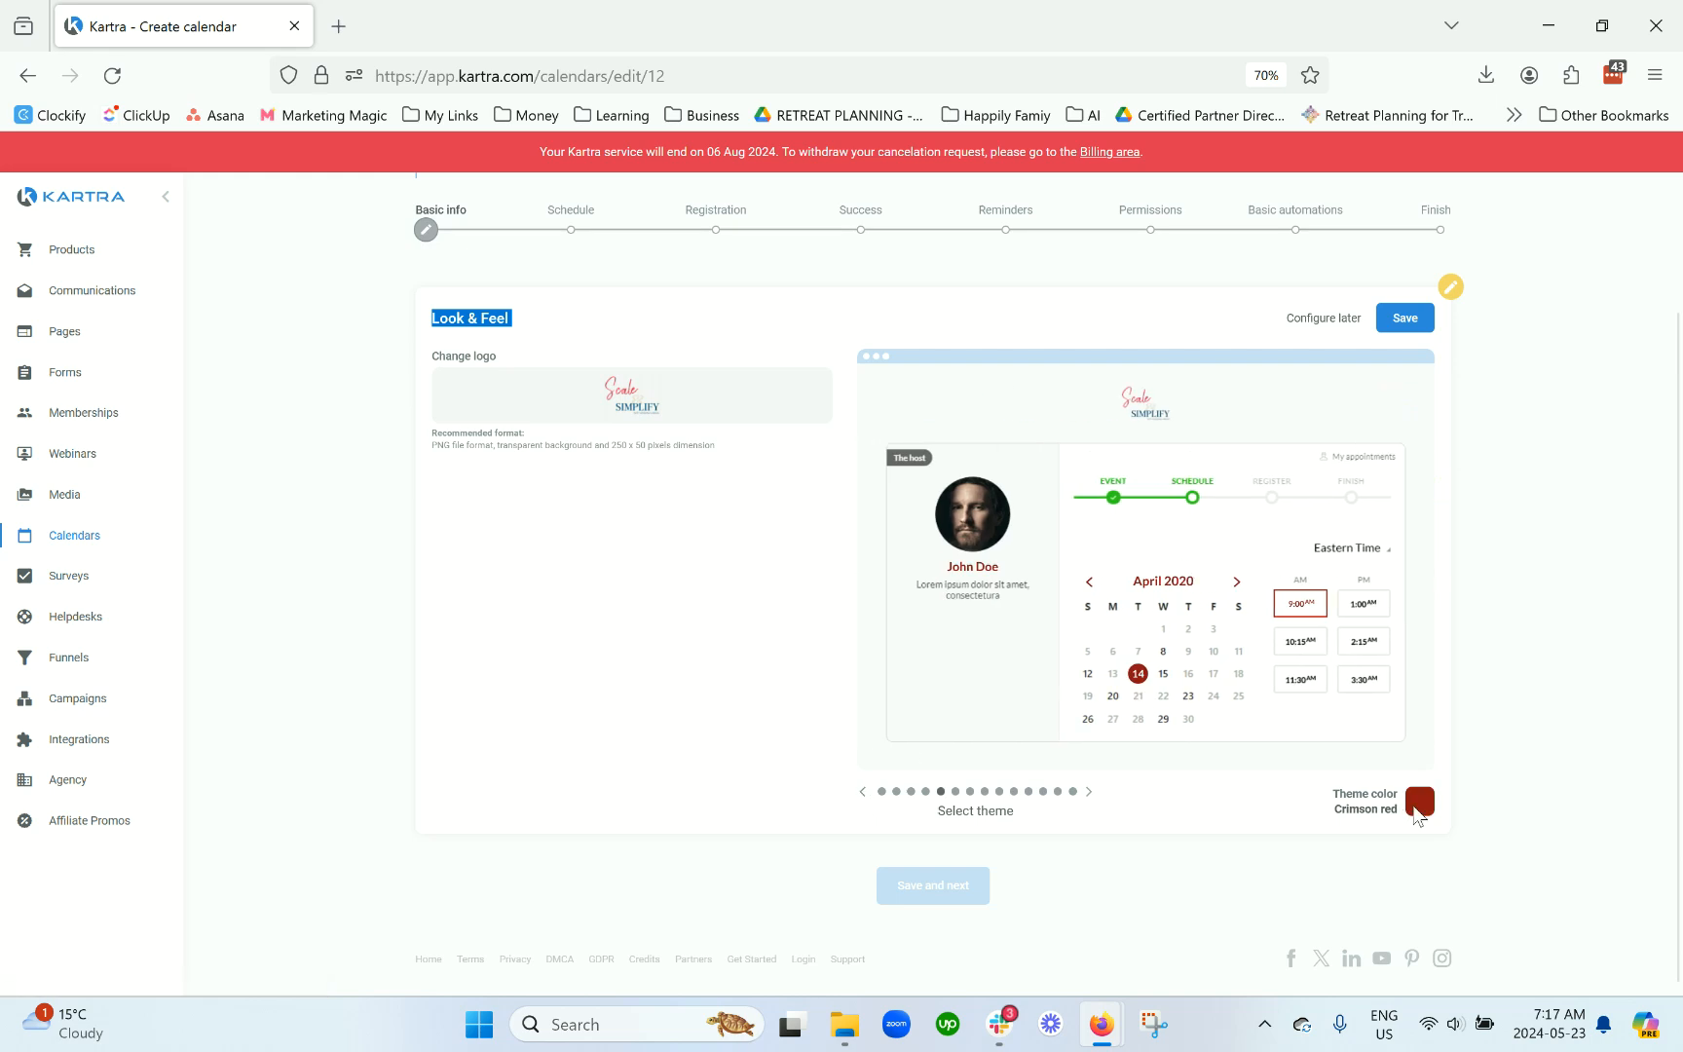
pyautogui.click(1406, 329)
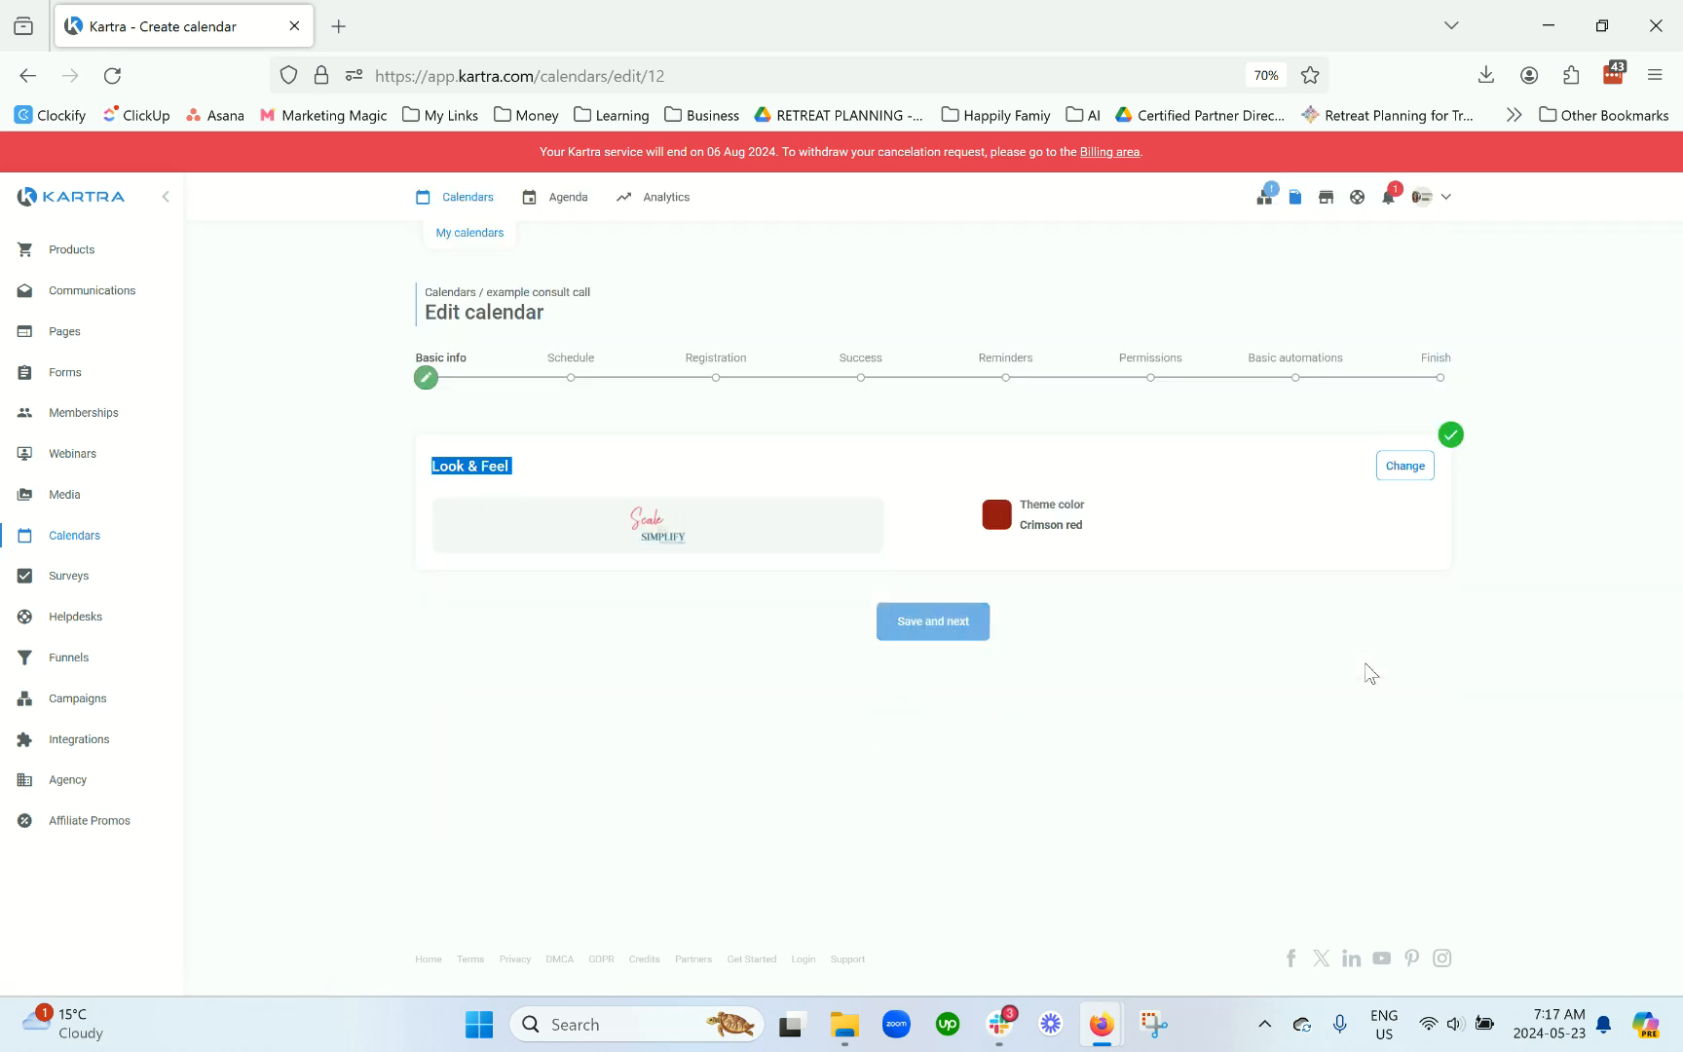
# Step: Save and continue to Schedule, then accept the multiple-classes introduction to reach Class 1
pyautogui.click(935, 623)
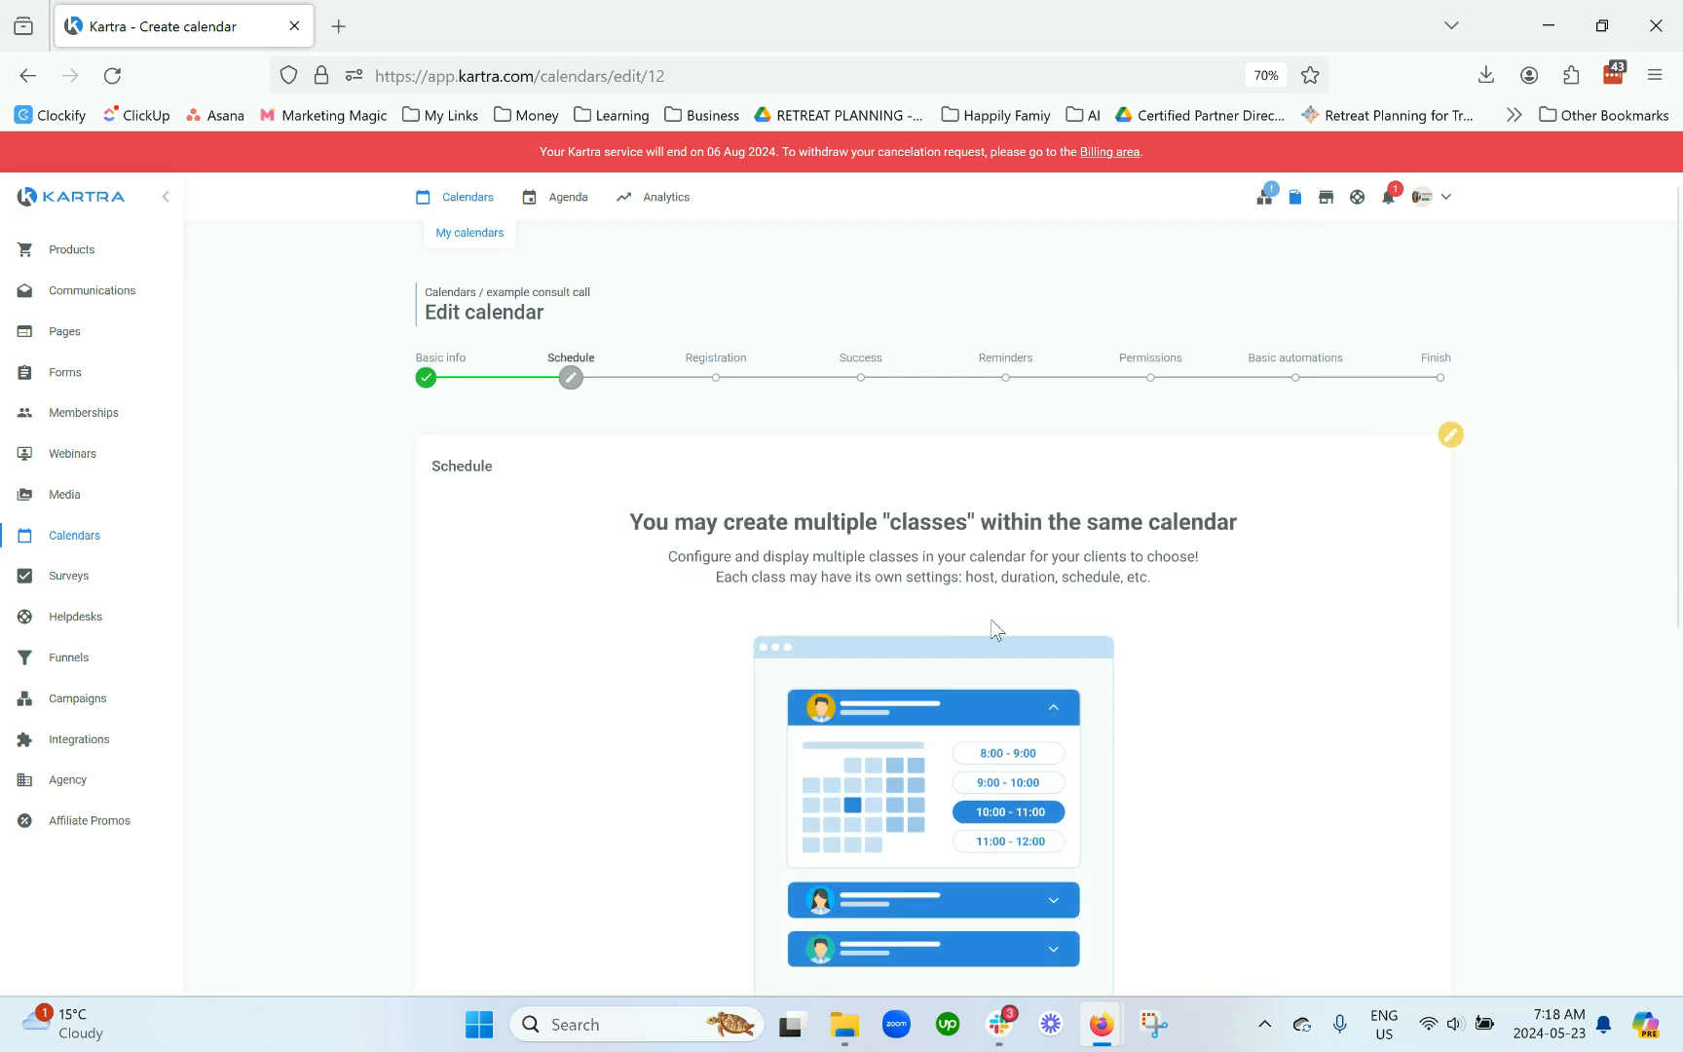
pyautogui.scroll(-3, 1319, 642)
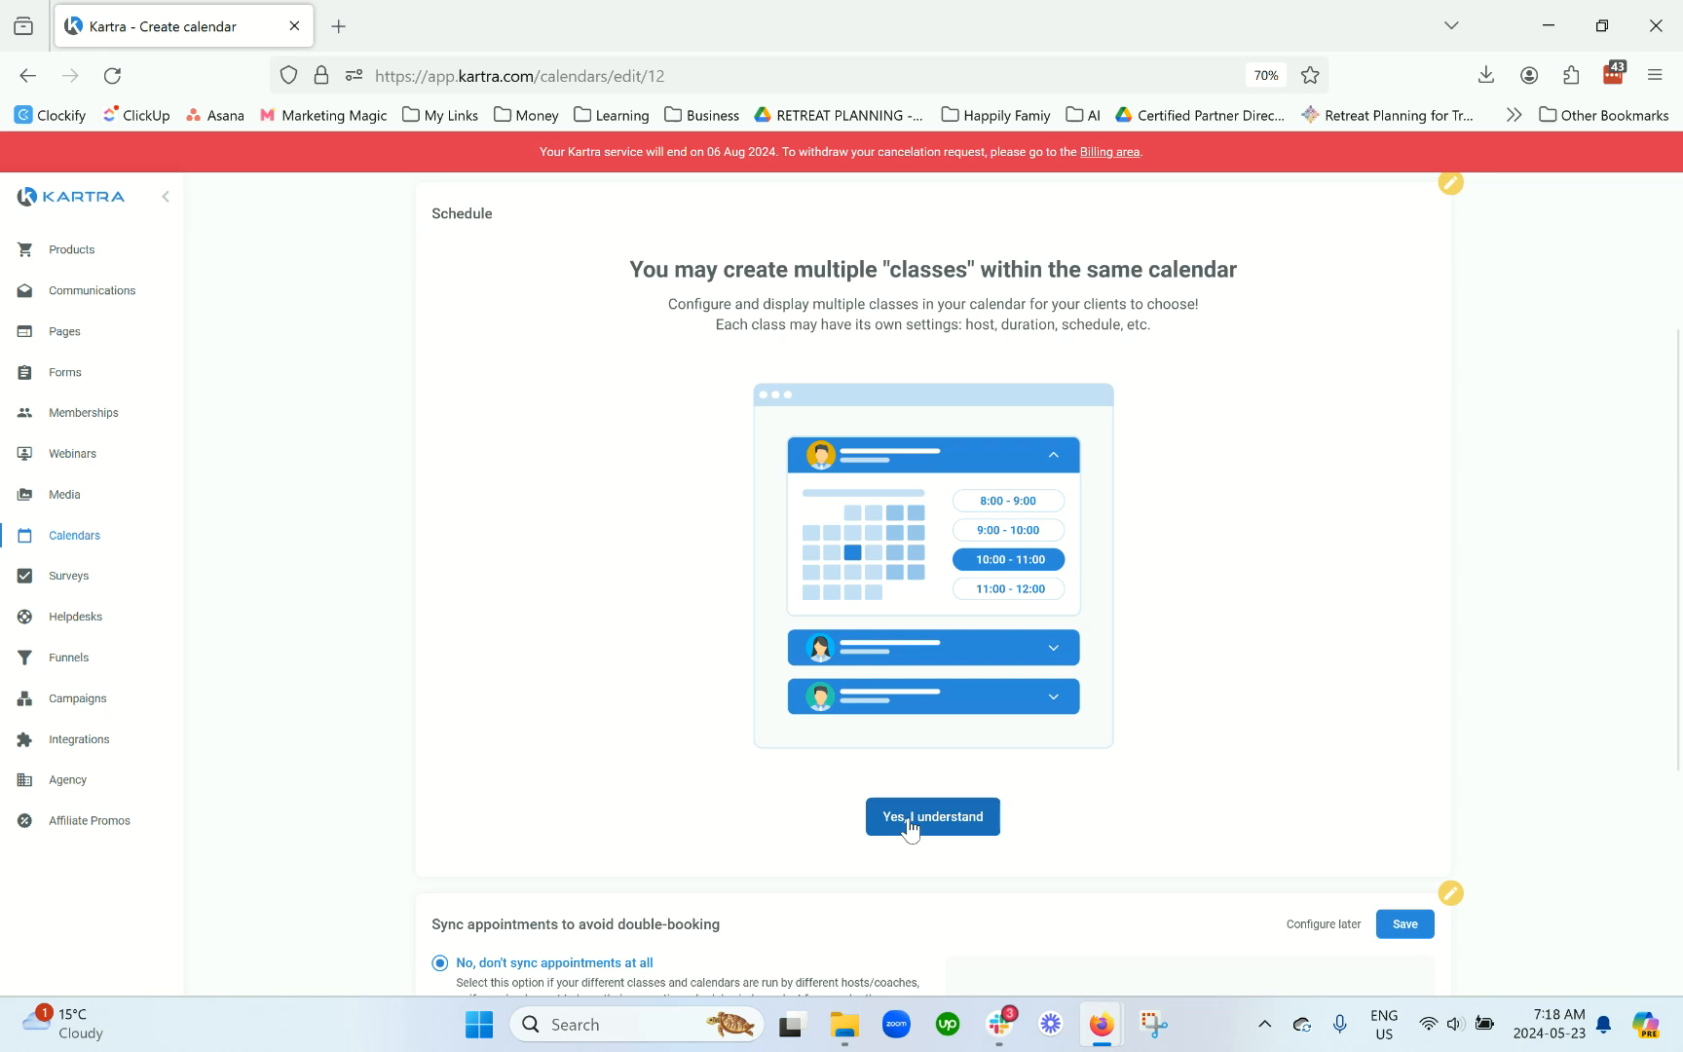
pyautogui.click(910, 820)
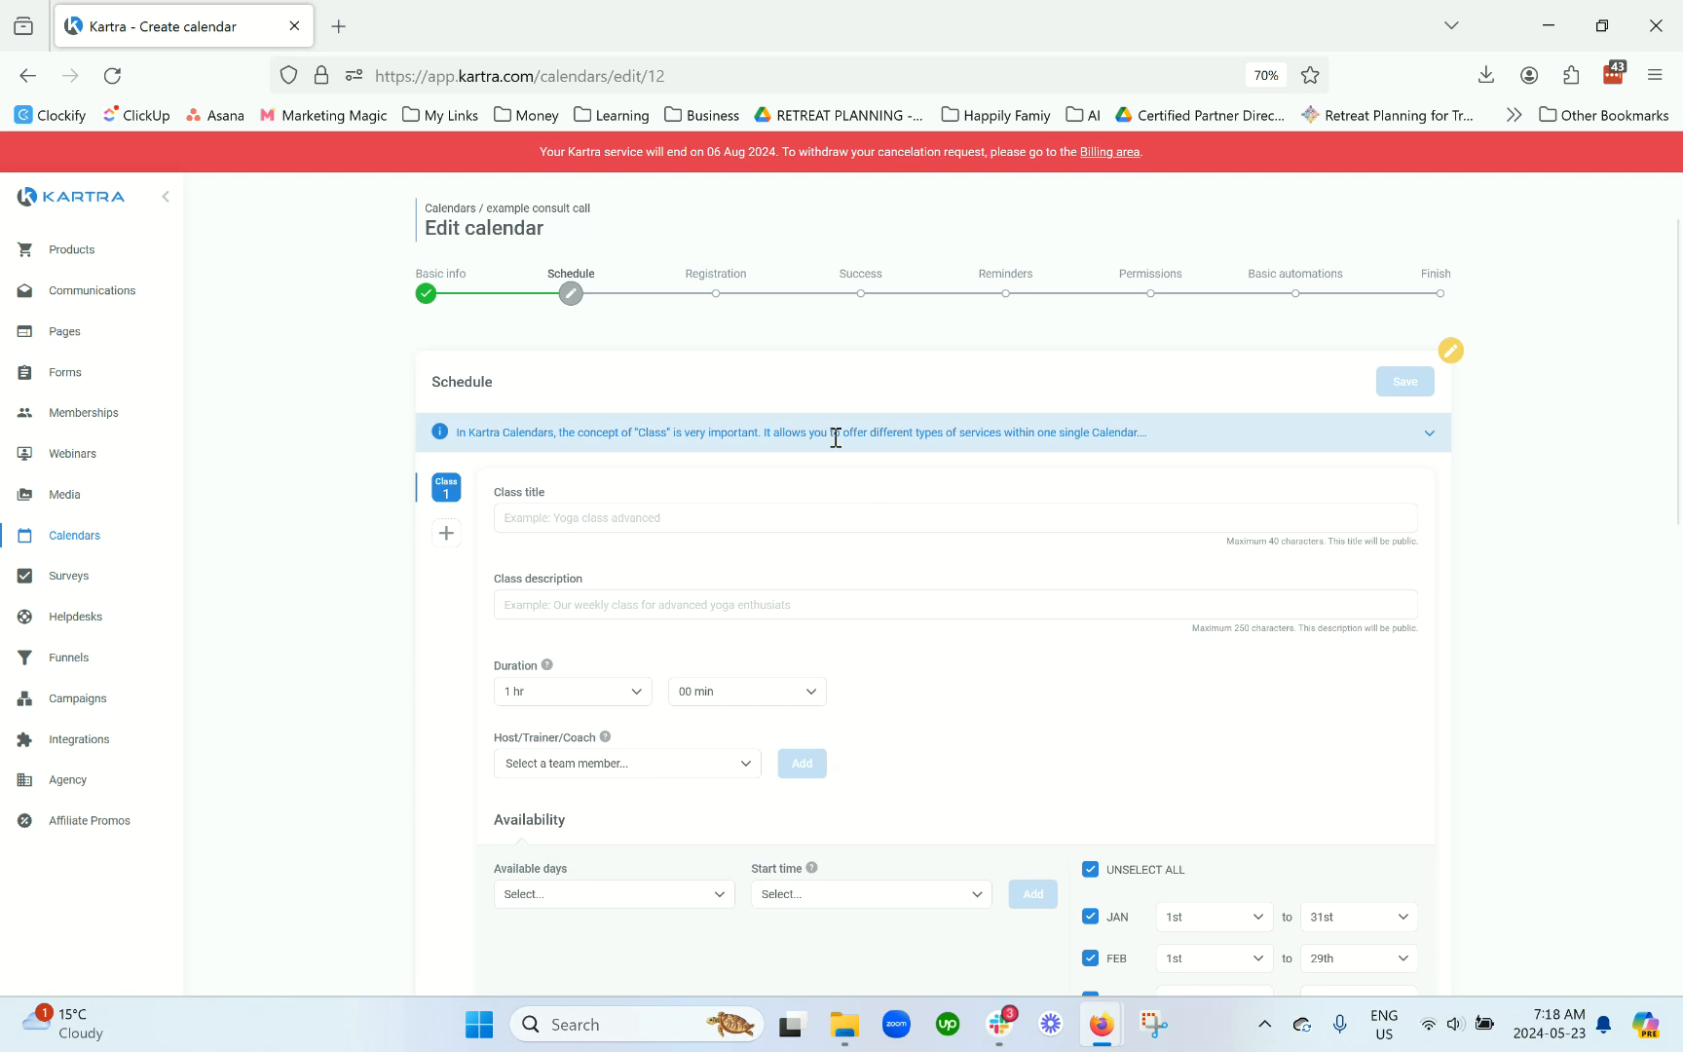
# Step: Title the class 'Consultation Call' with a description beginning 'Free strategy'
pyautogui.click(801, 524)
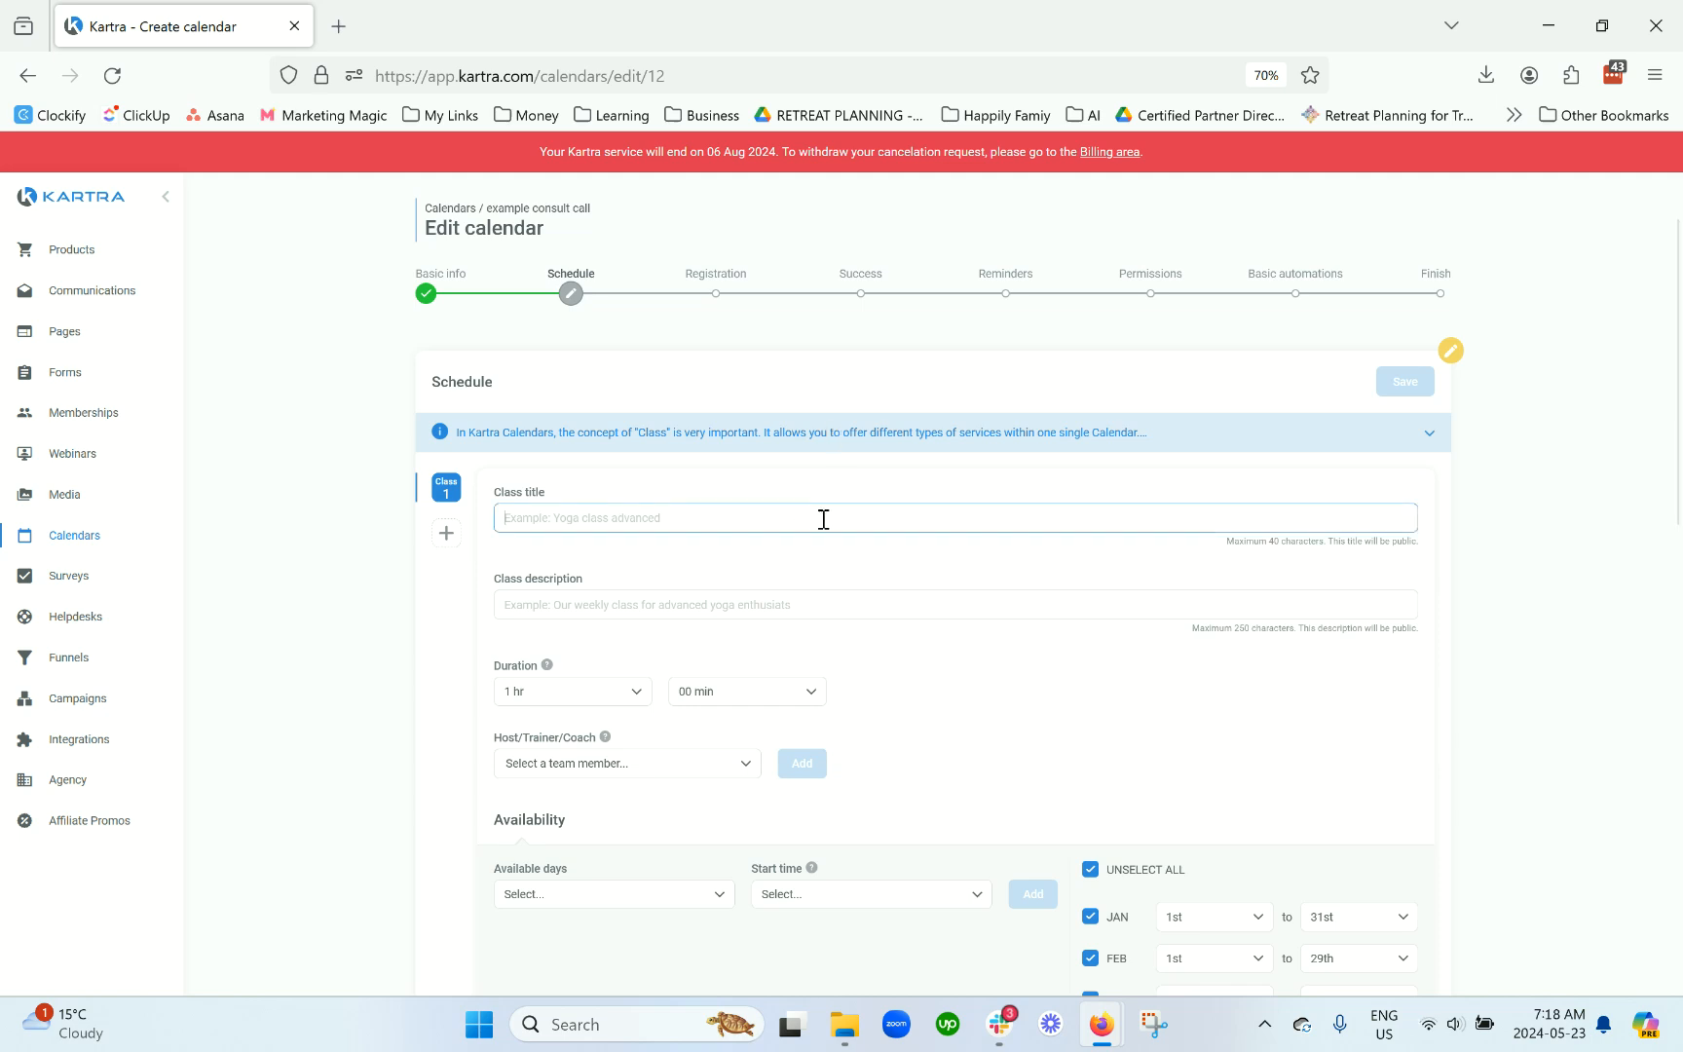
pyautogui.write('Consultation Call')
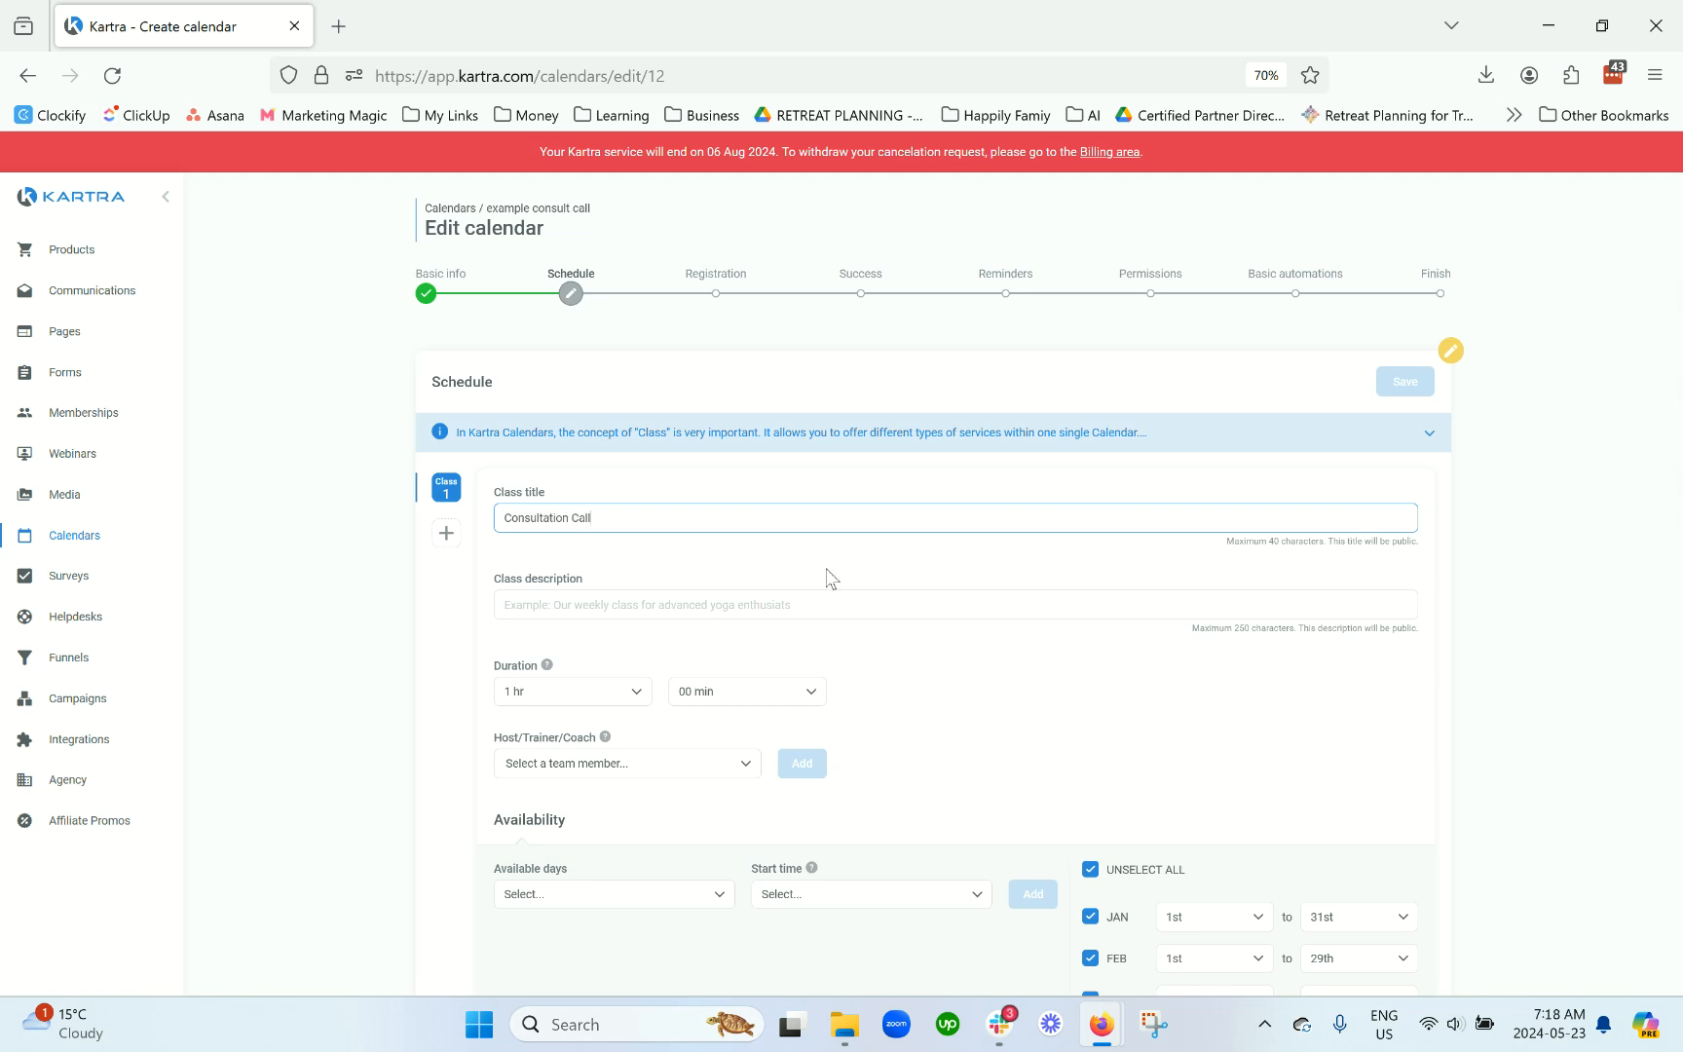
pyautogui.click(812, 604)
pyautogui.write('Fr')
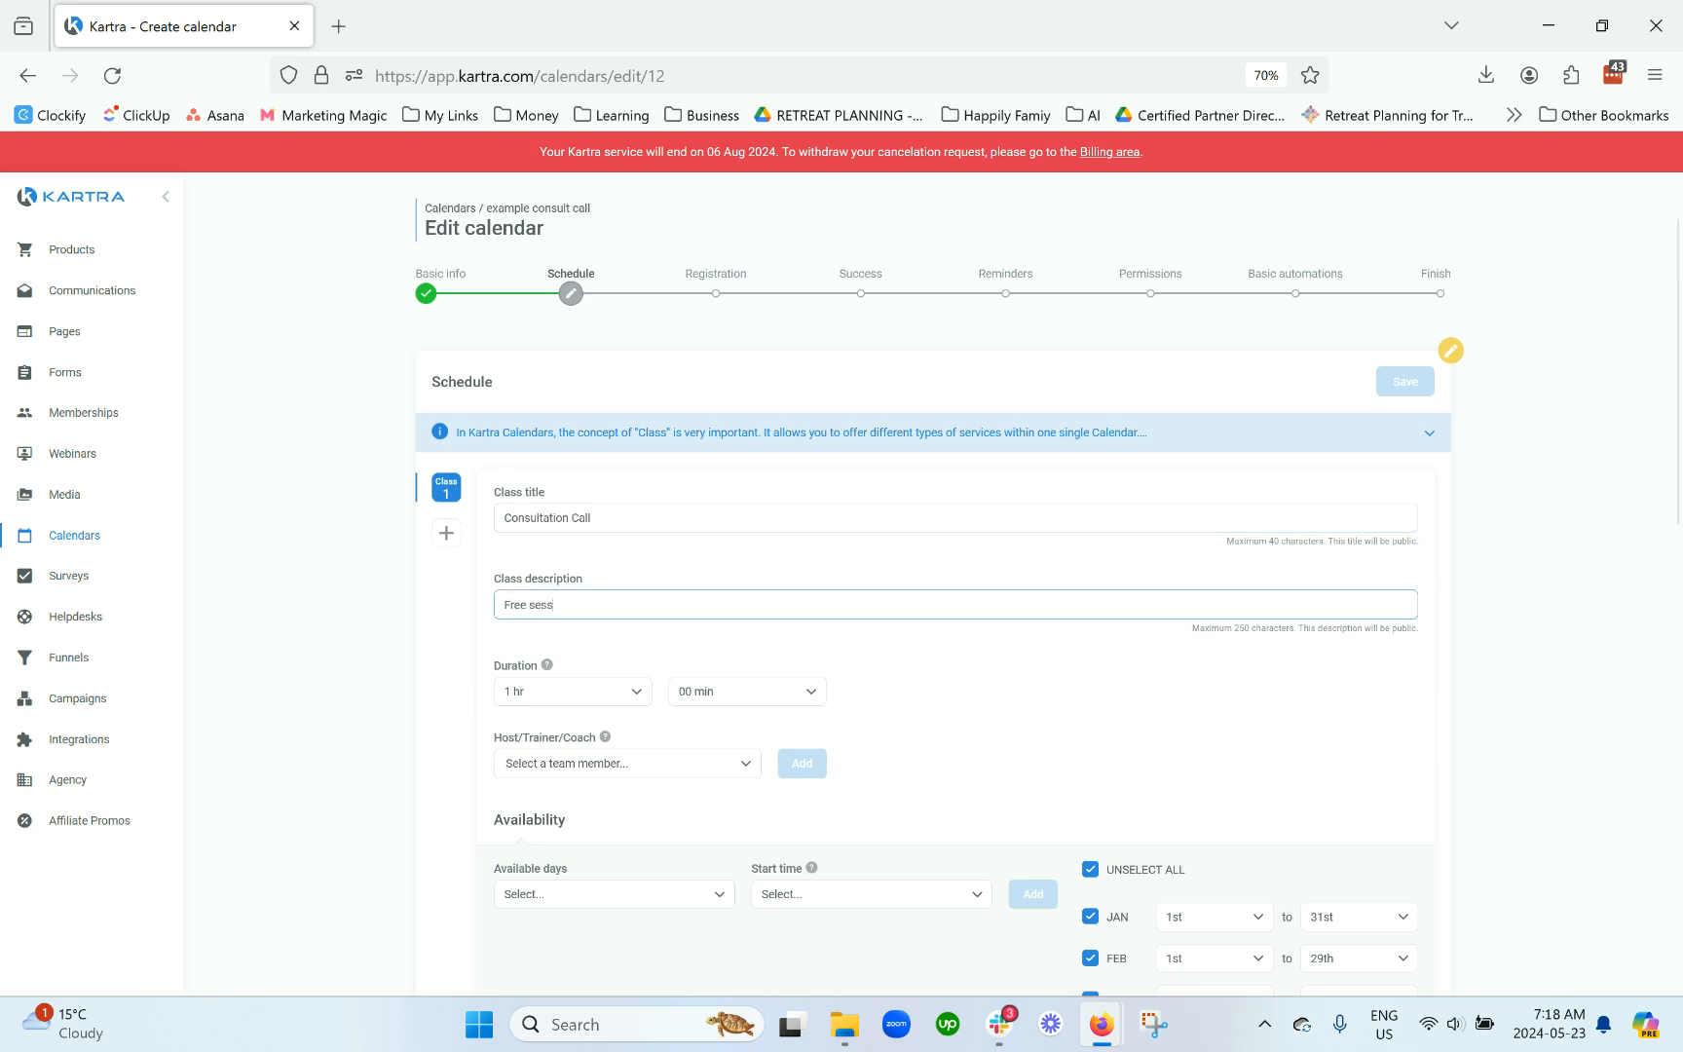
pyautogui.write('ee strate')
pyautogui.scroll(-2, 748, 680)
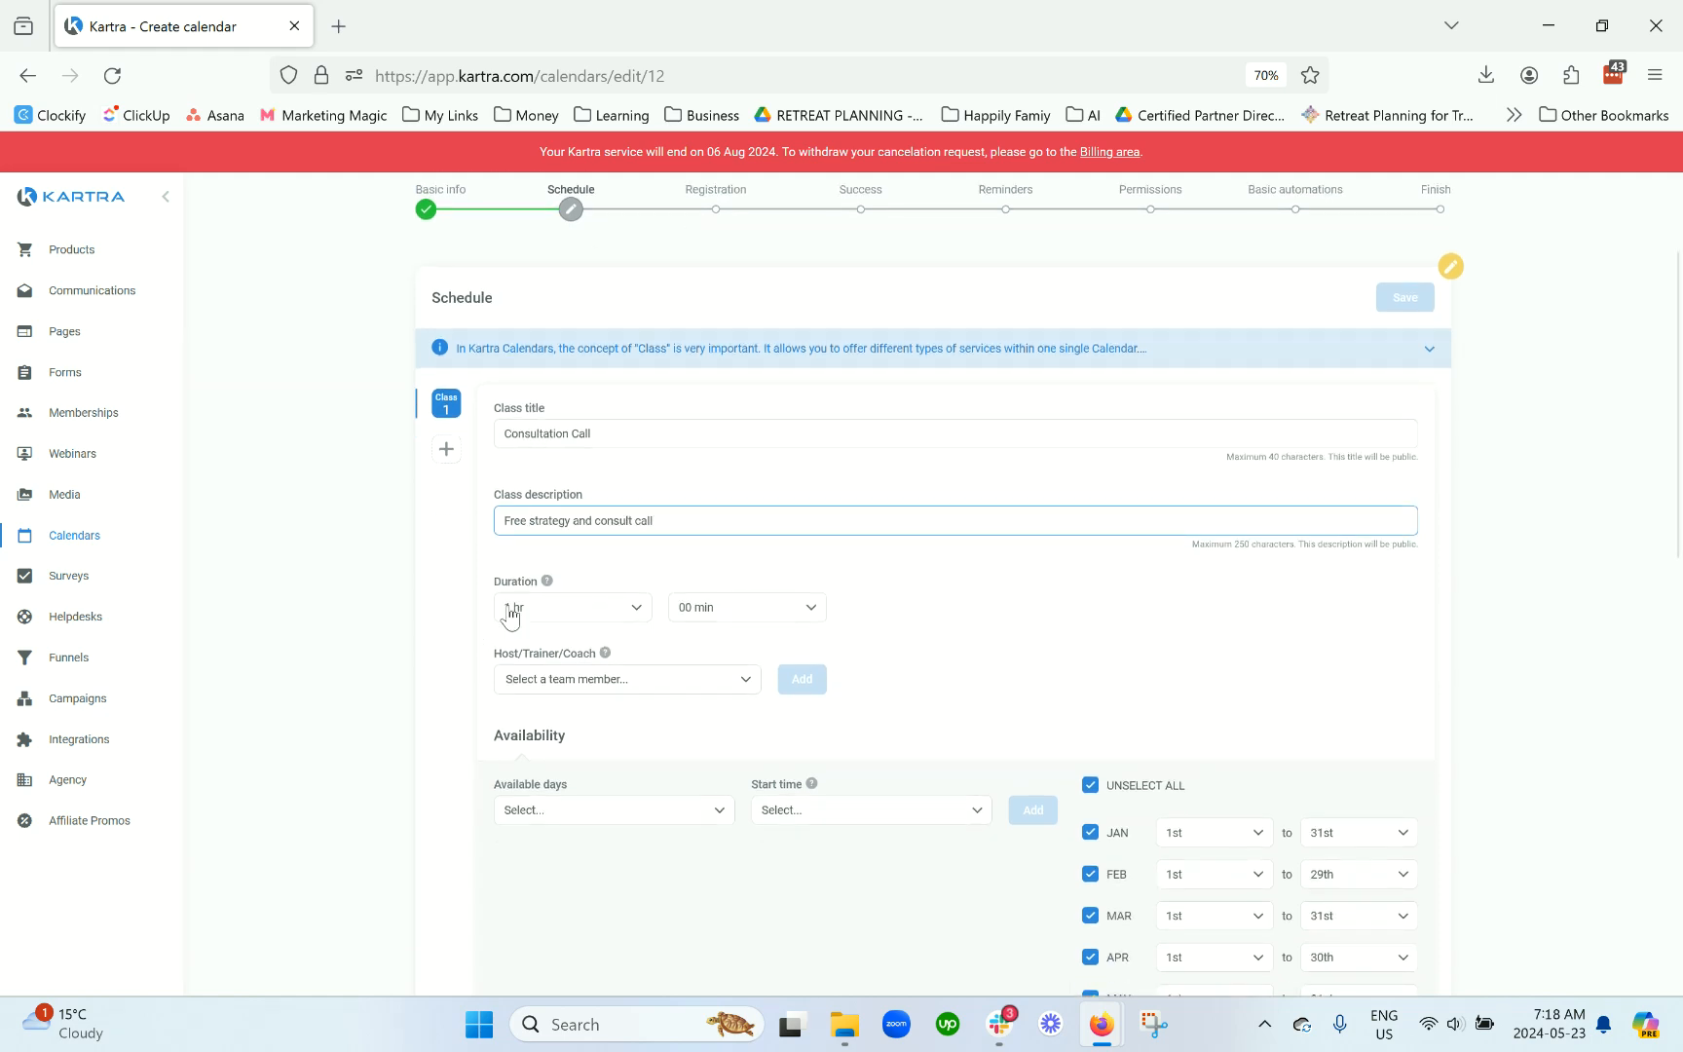
# Step: Set the class duration to 0 hr 30 min
pyautogui.click(509, 608)
pyautogui.scroll(2, 563, 477)
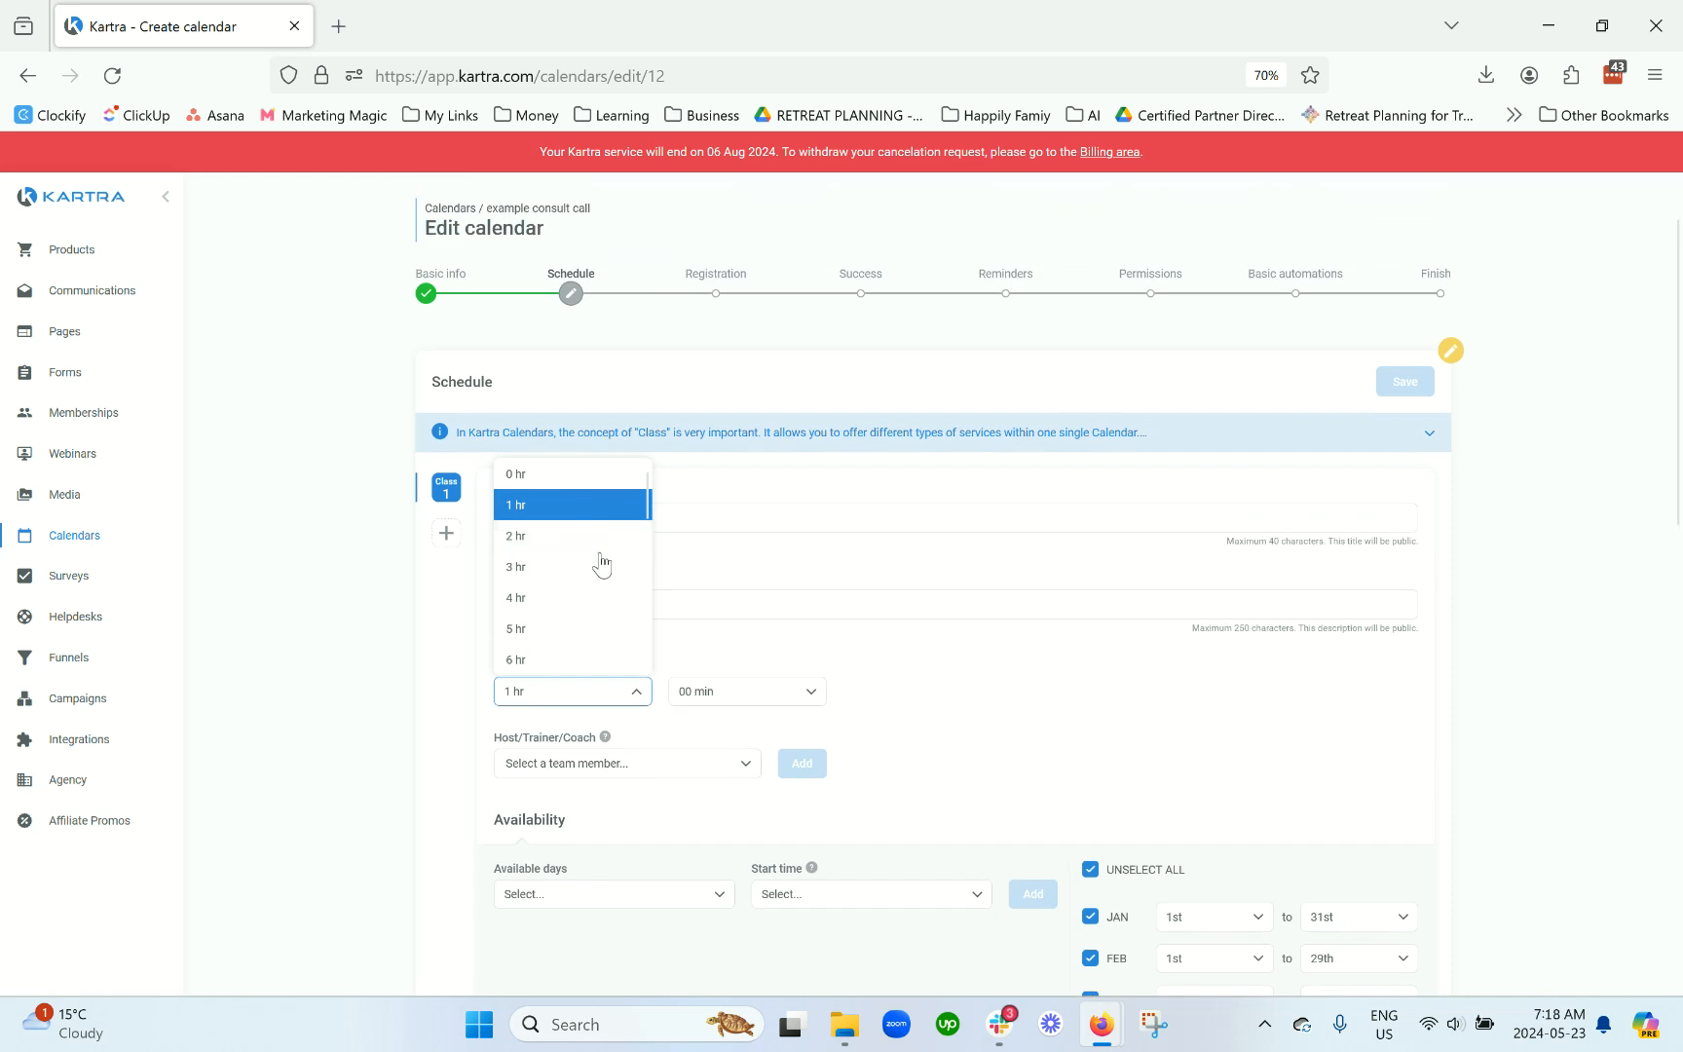
pyautogui.click(556, 475)
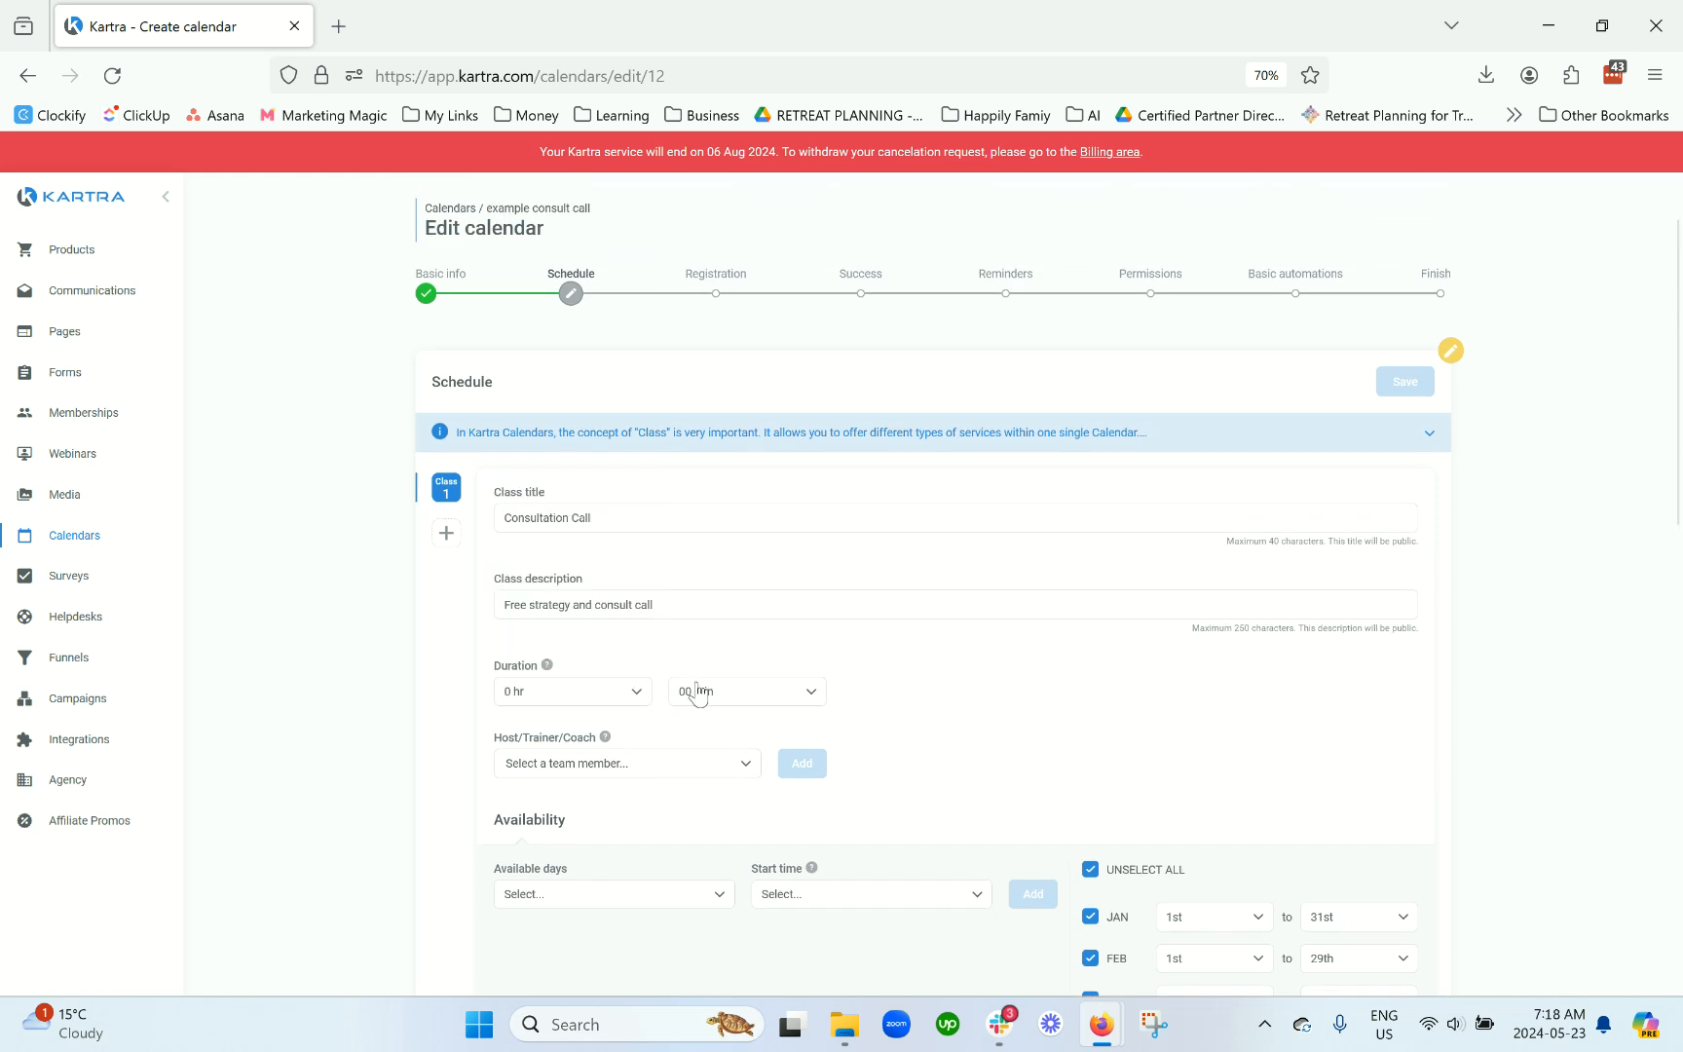
pyautogui.click(697, 693)
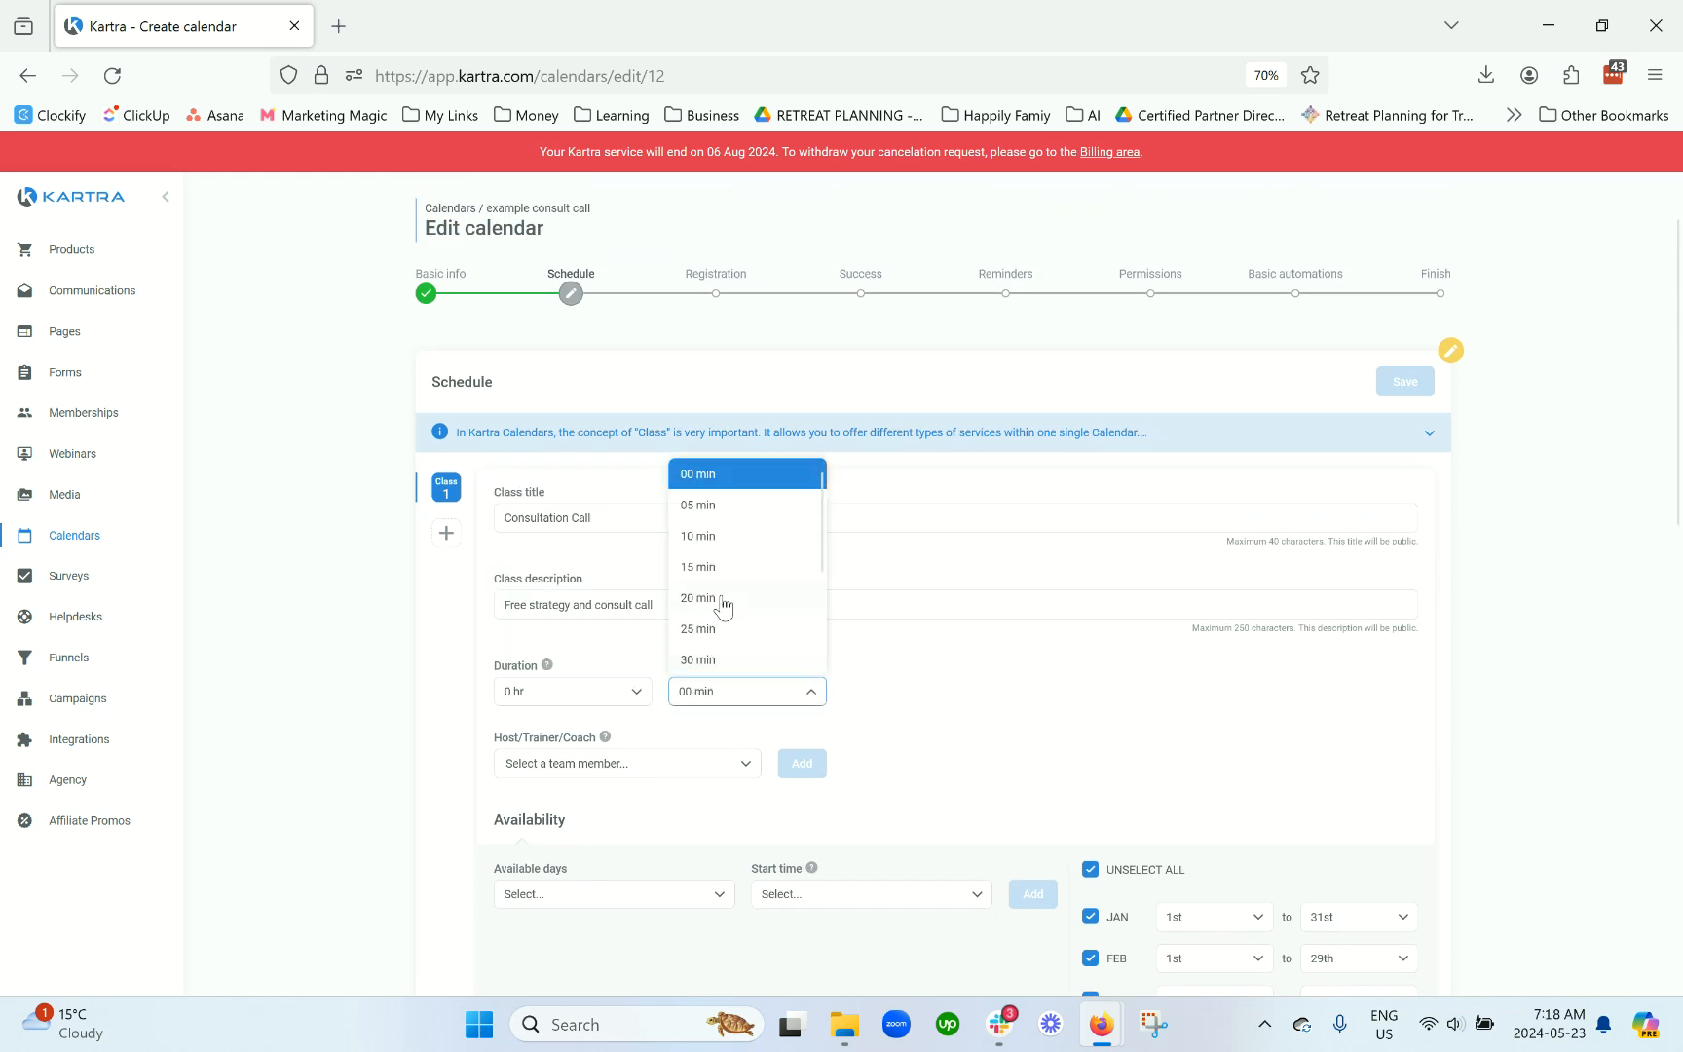
pyautogui.click(714, 660)
pyautogui.scroll(-2, 917, 760)
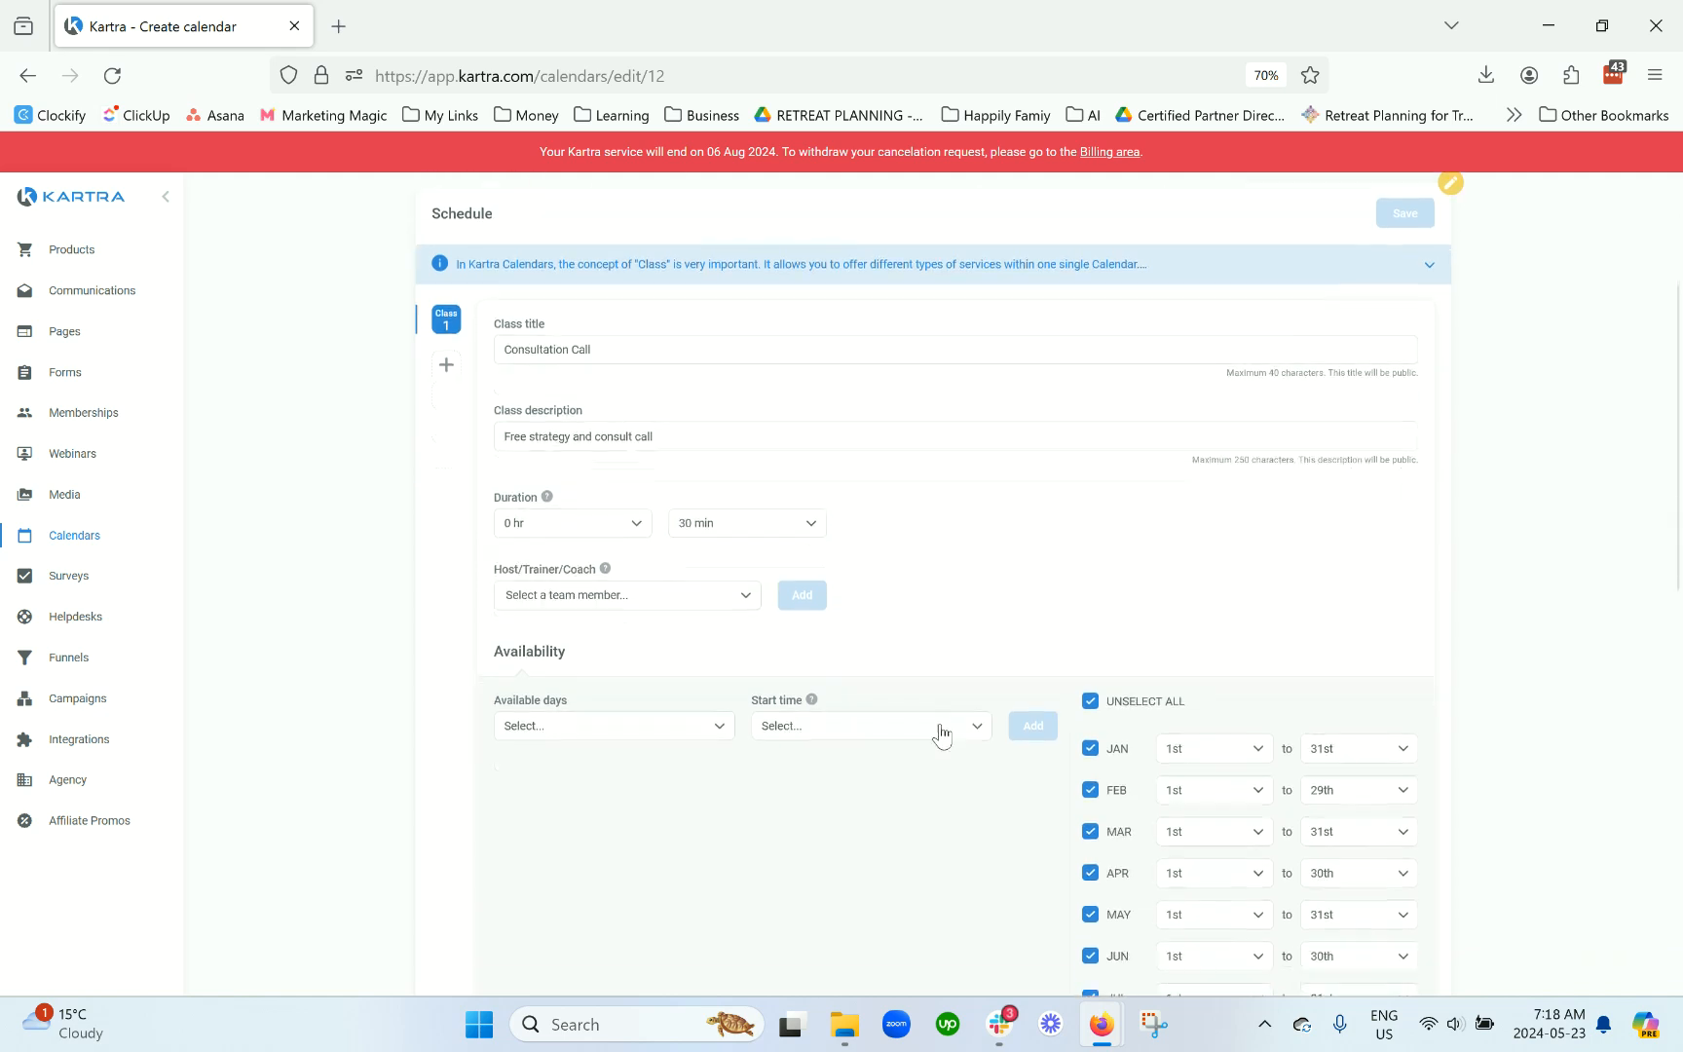
# Step: Add the team member as the class host
pyautogui.click(619, 599)
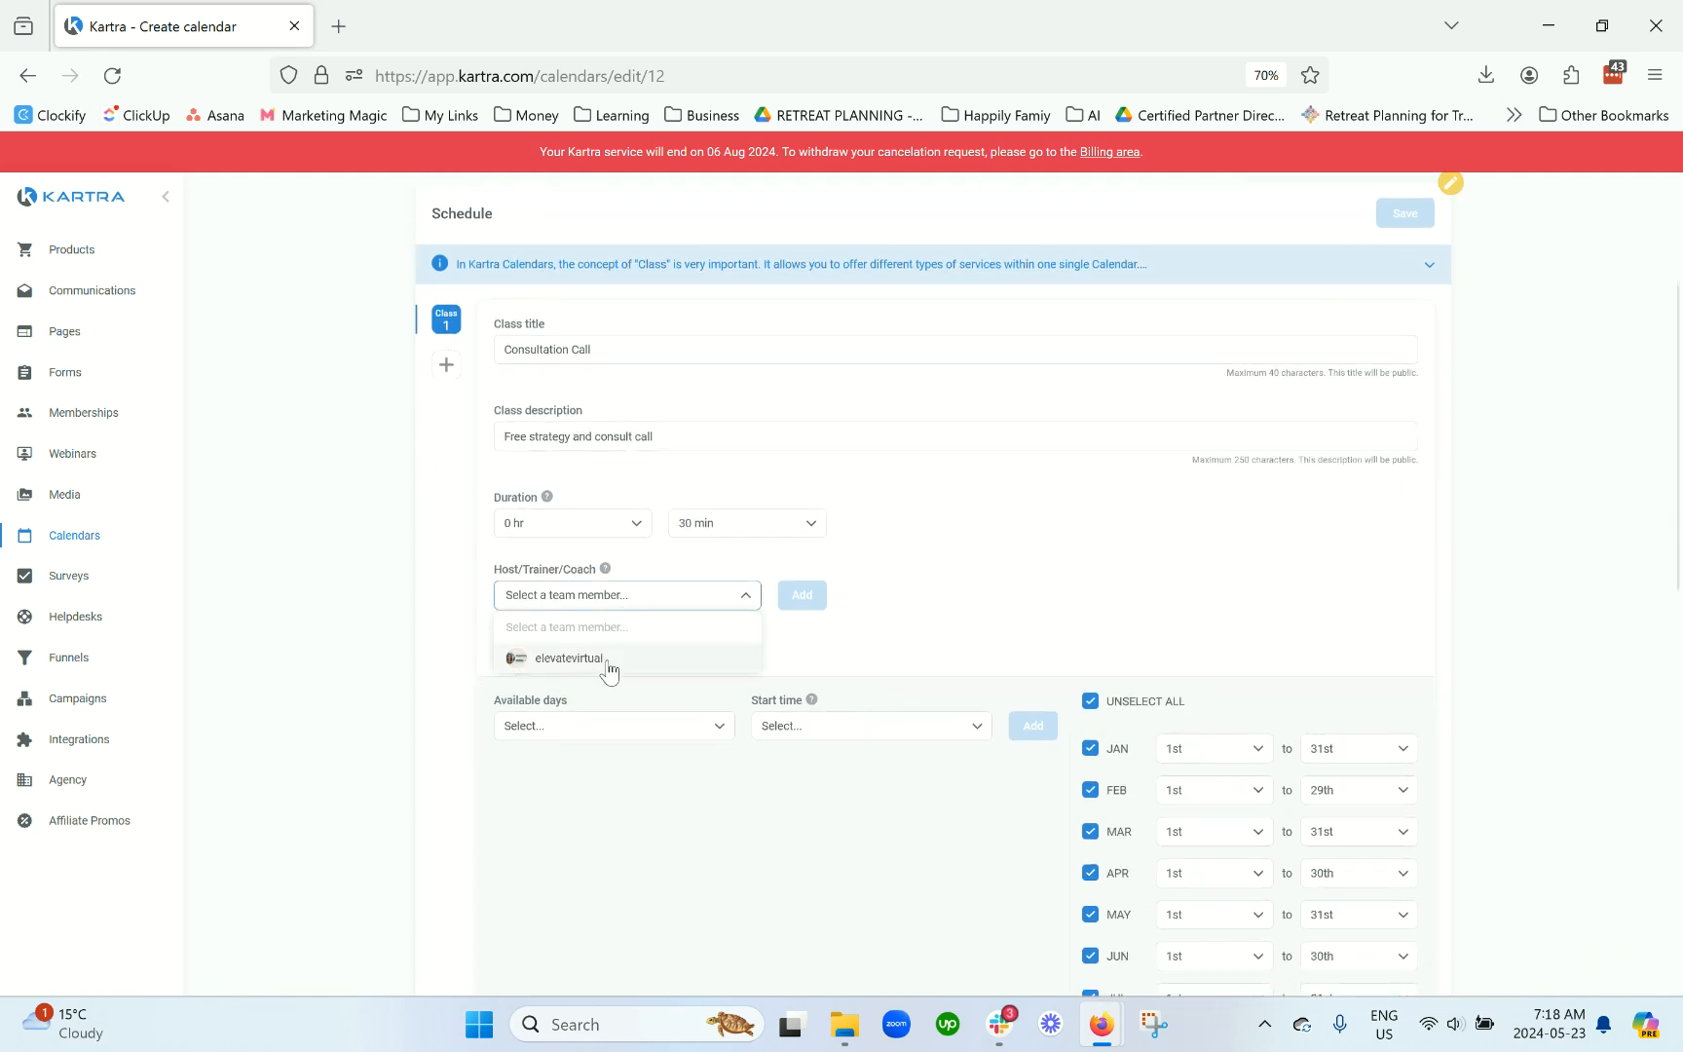
pyautogui.click(608, 662)
pyautogui.click(801, 594)
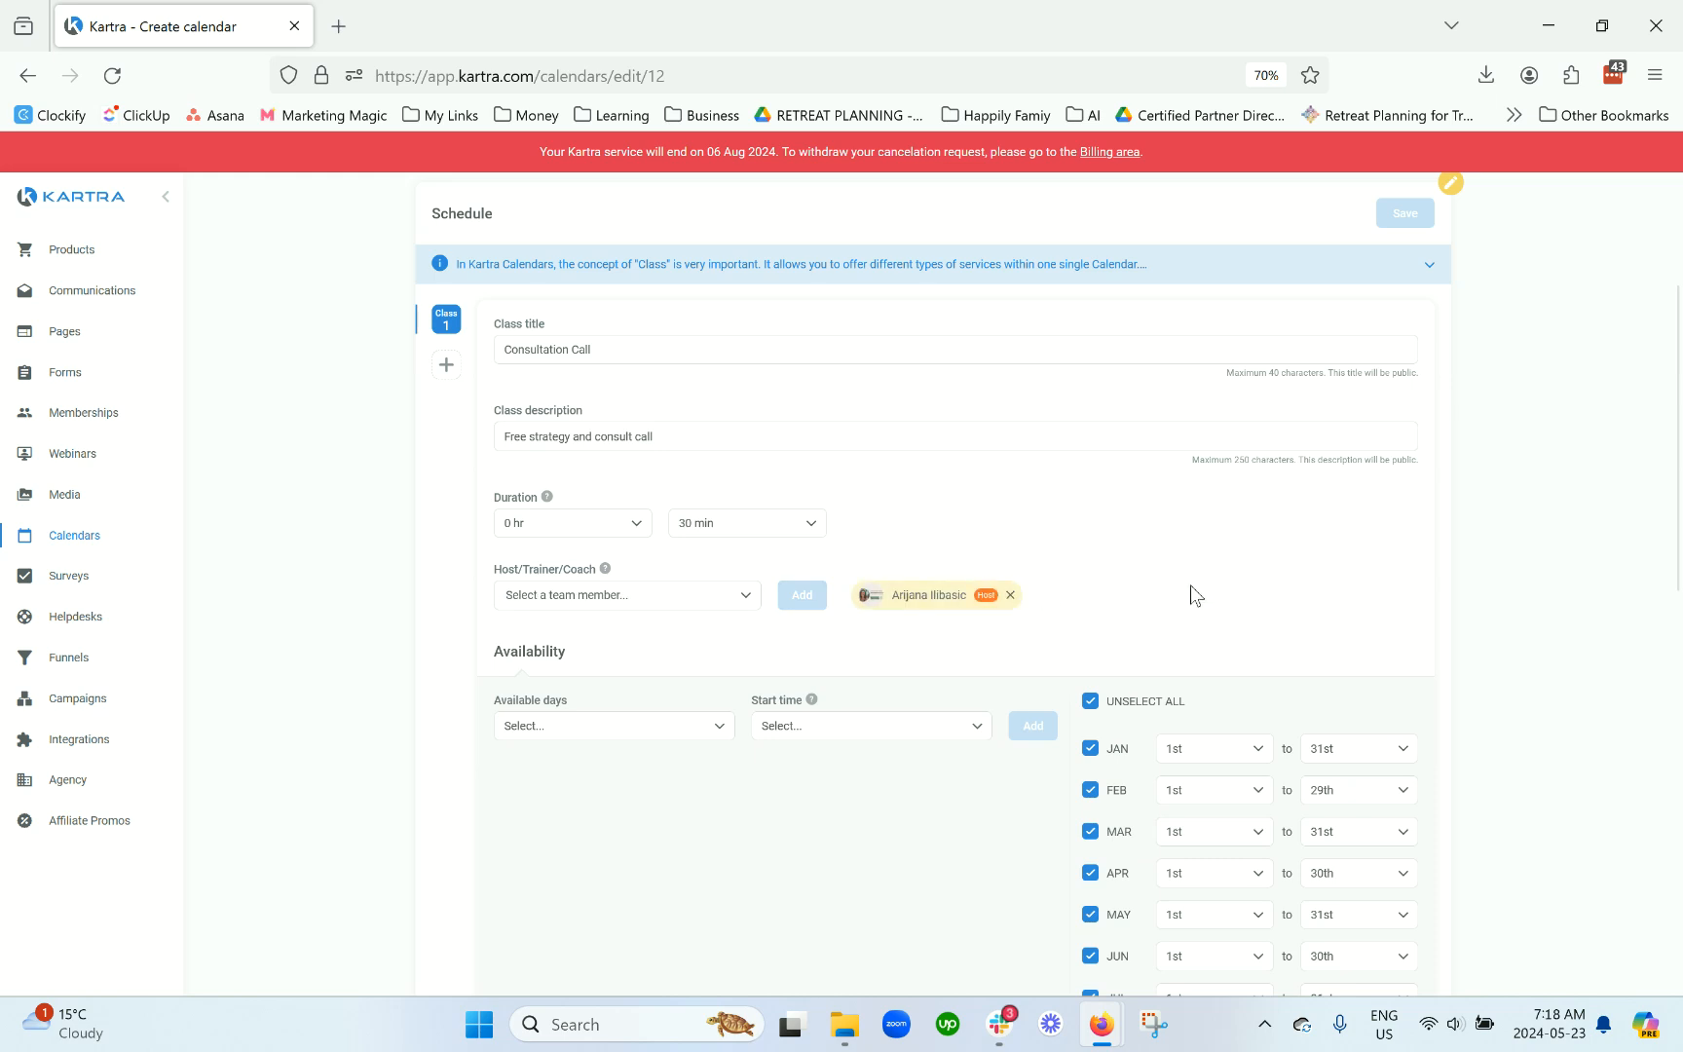
# Step: Make Monday, Tuesday and Thursday the available days
pyautogui.scroll(-1, 1271, 534)
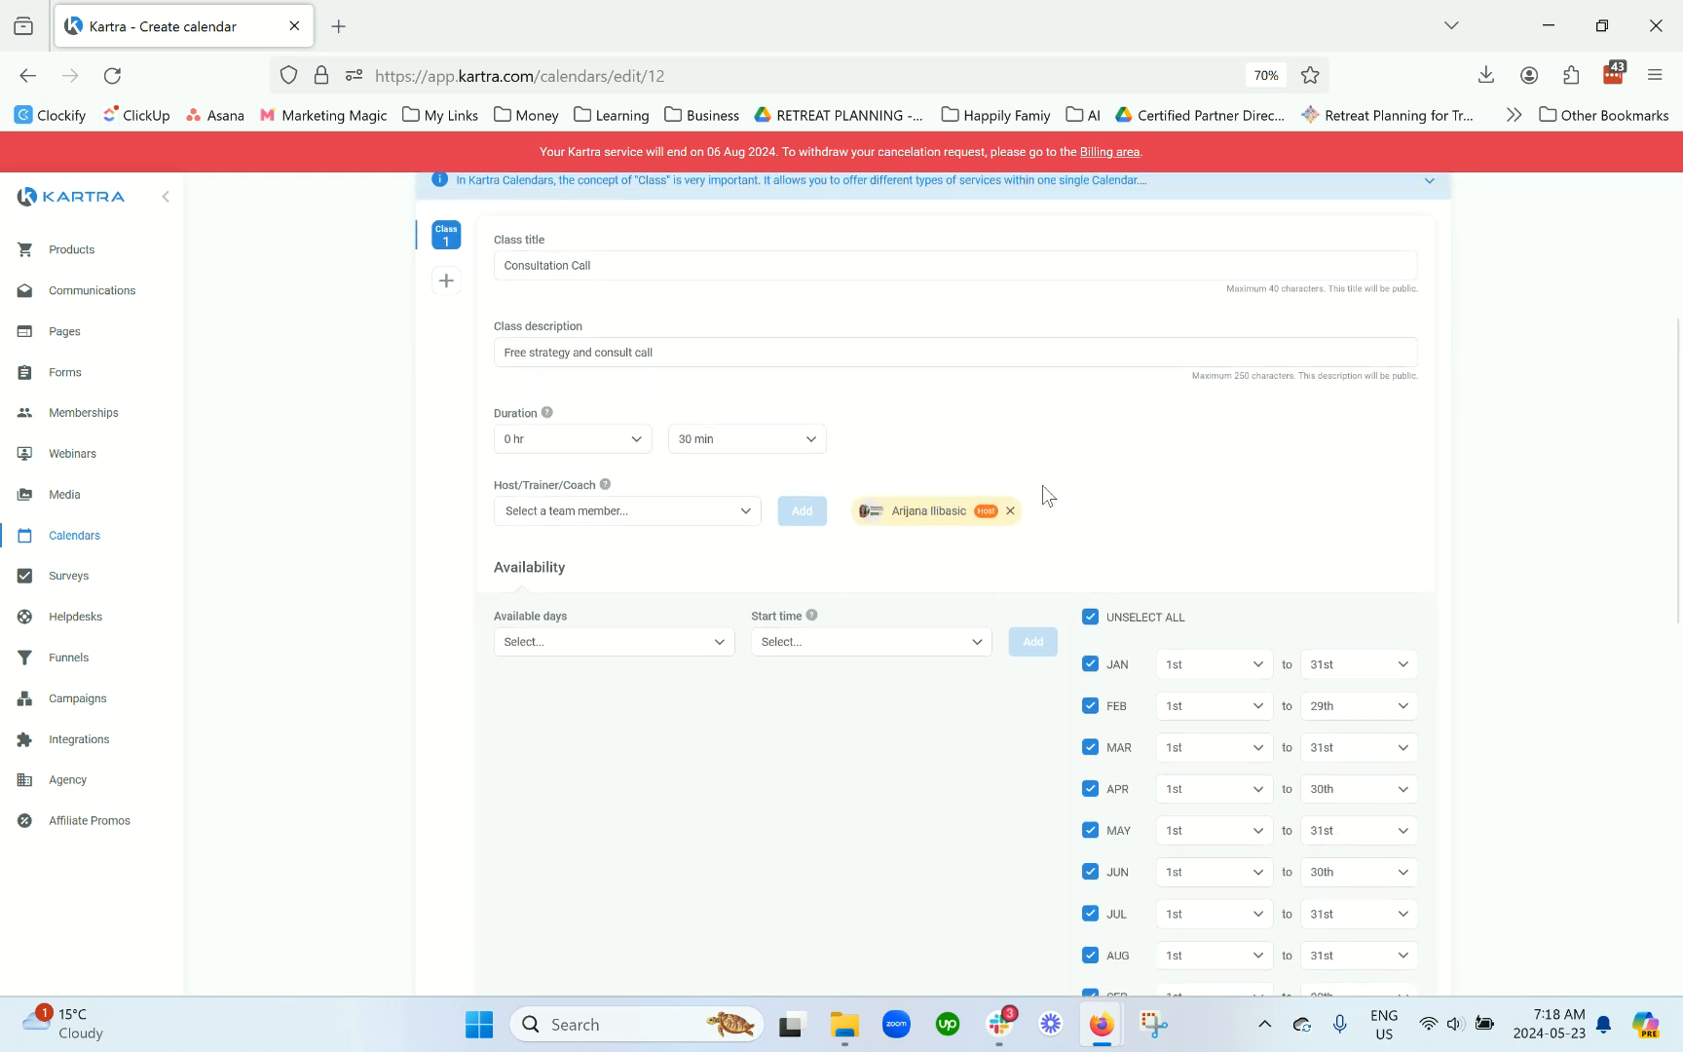
pyautogui.scroll(-1, 806, 772)
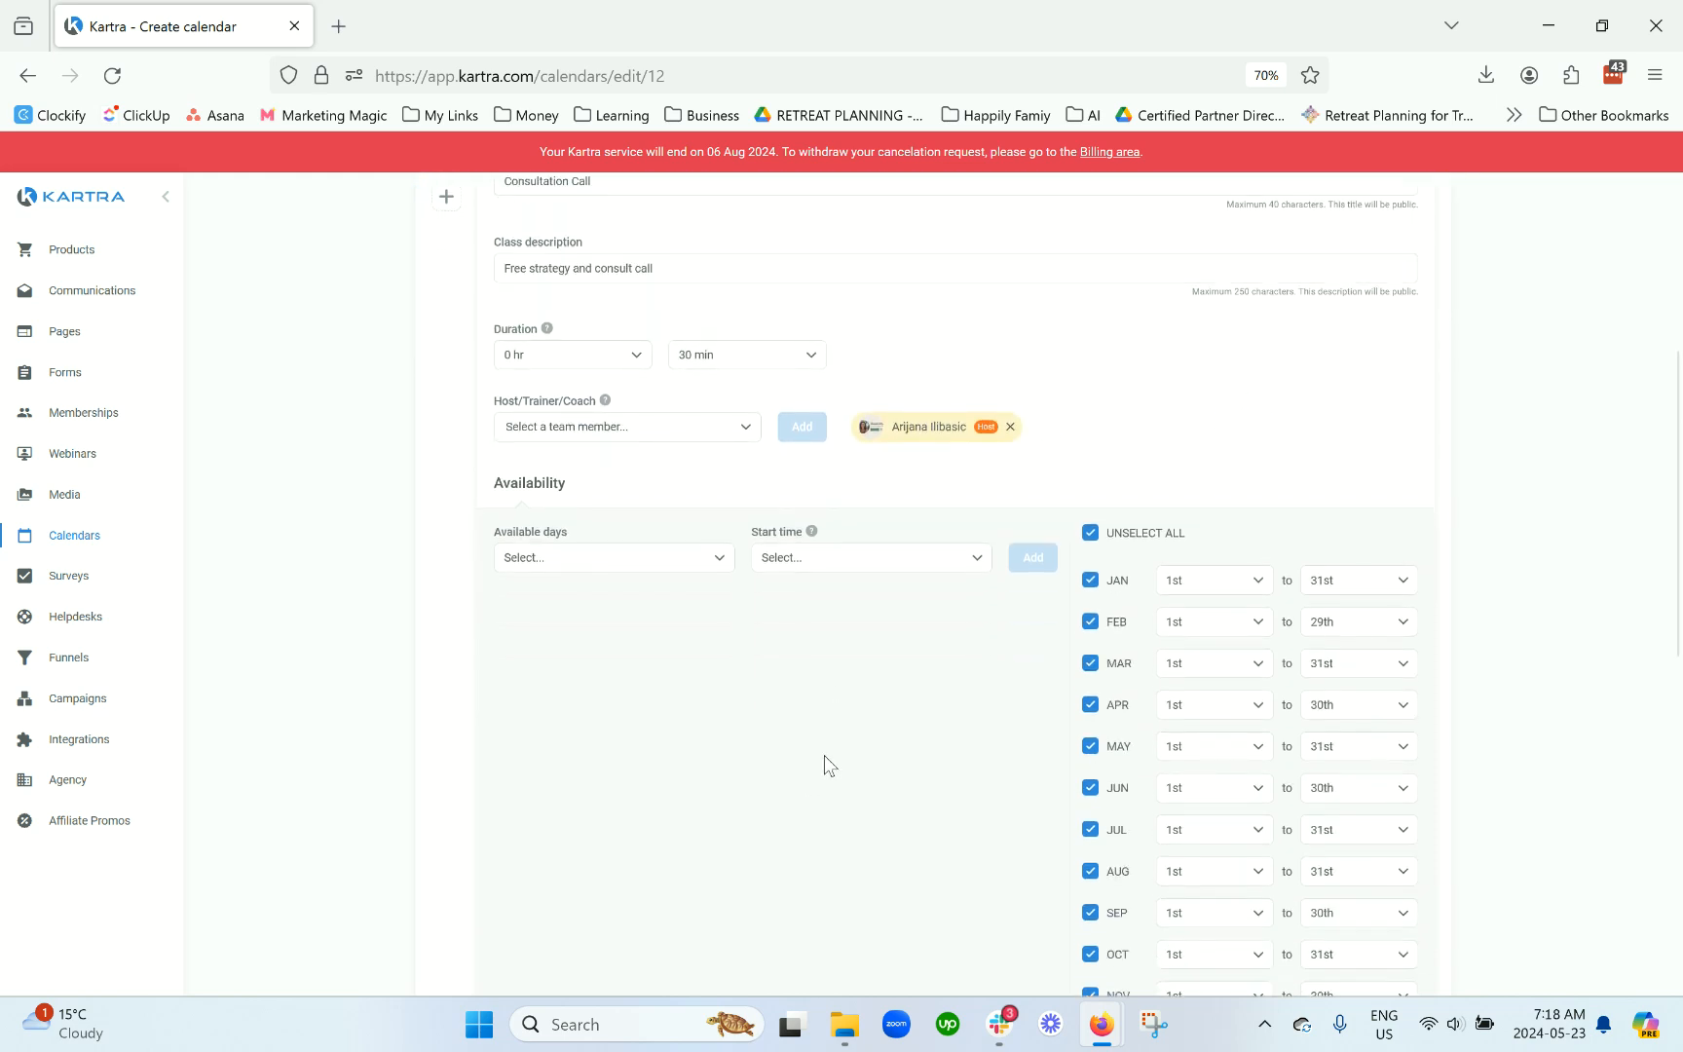
pyautogui.doubleClick(540, 484)
pyautogui.scroll(3, 683, 701)
pyautogui.scroll(1, 806, 647)
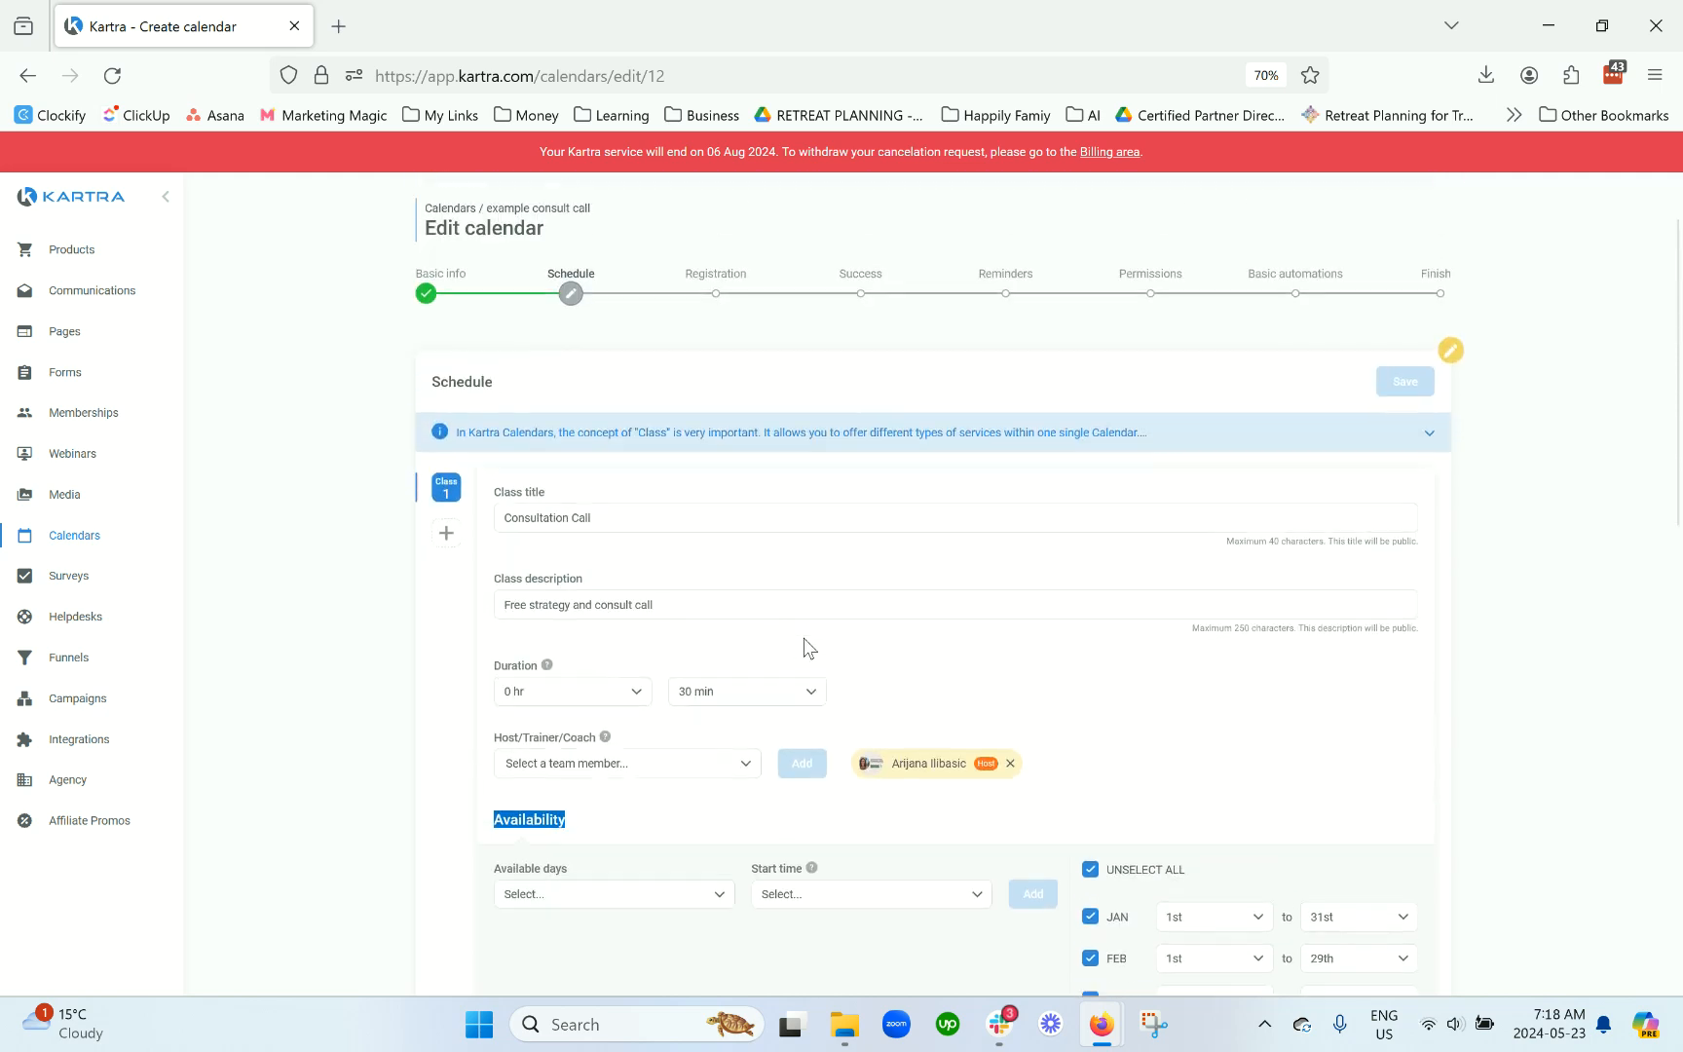
pyautogui.scroll(-9, 806, 647)
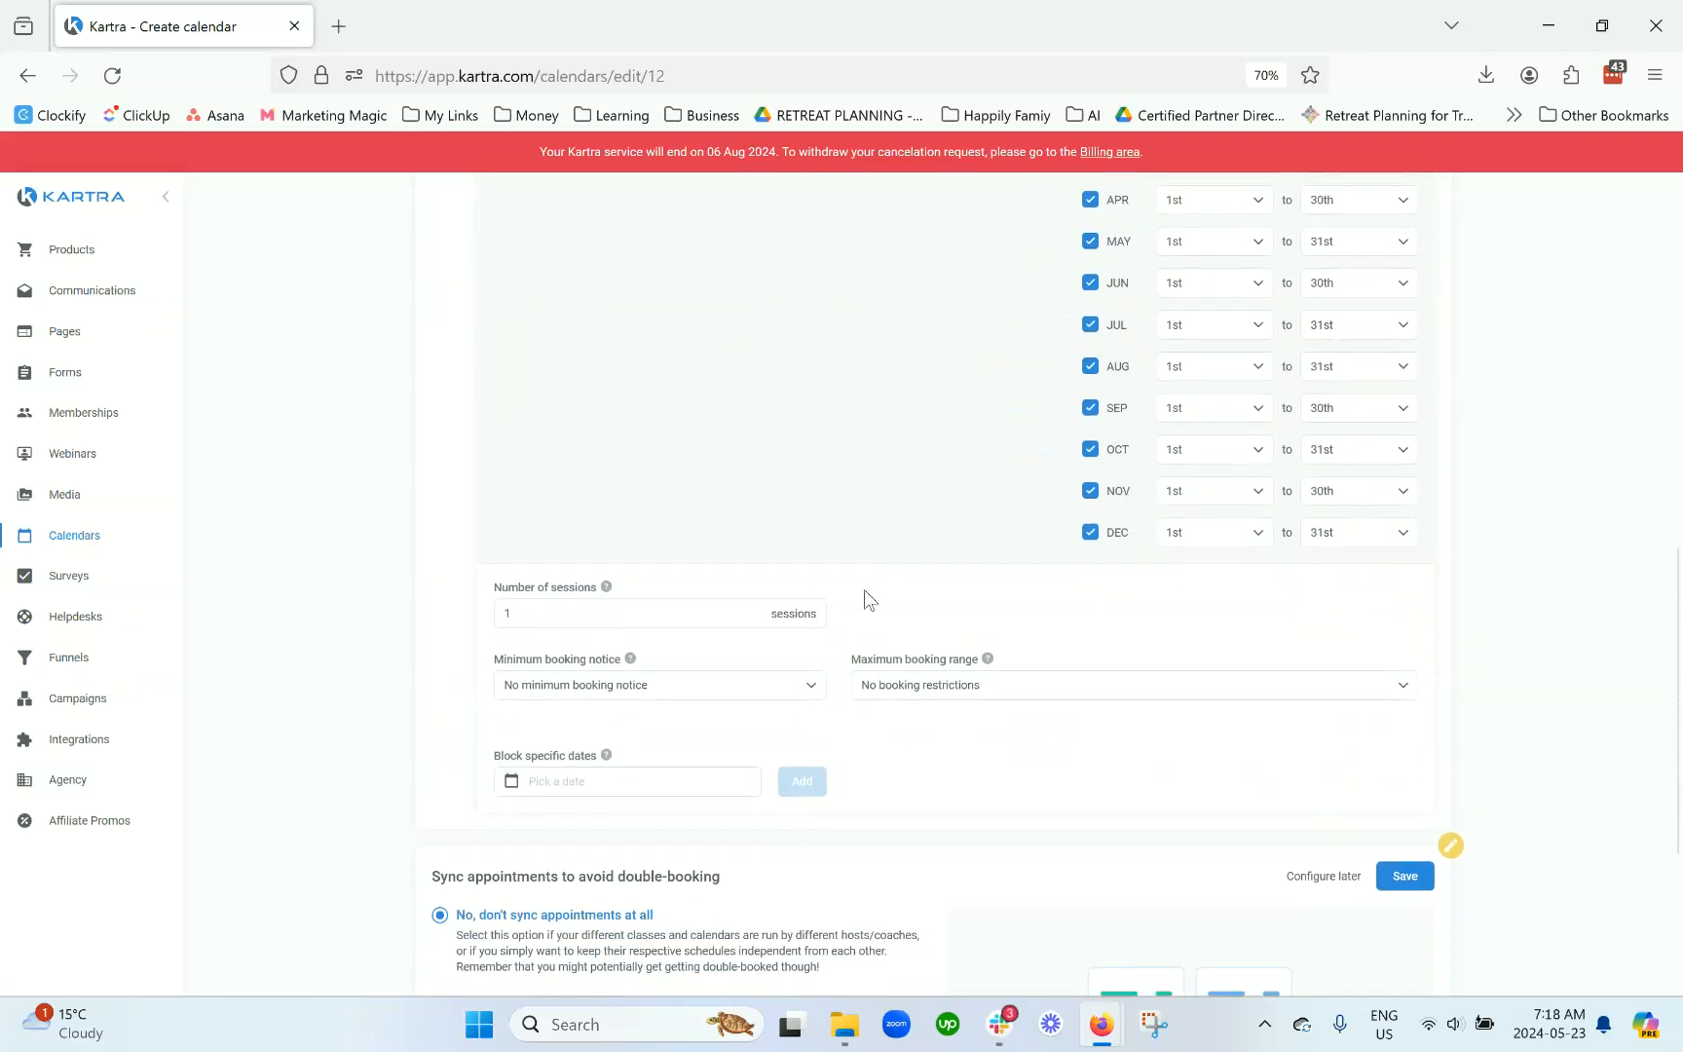
pyautogui.scroll(-3, 863, 568)
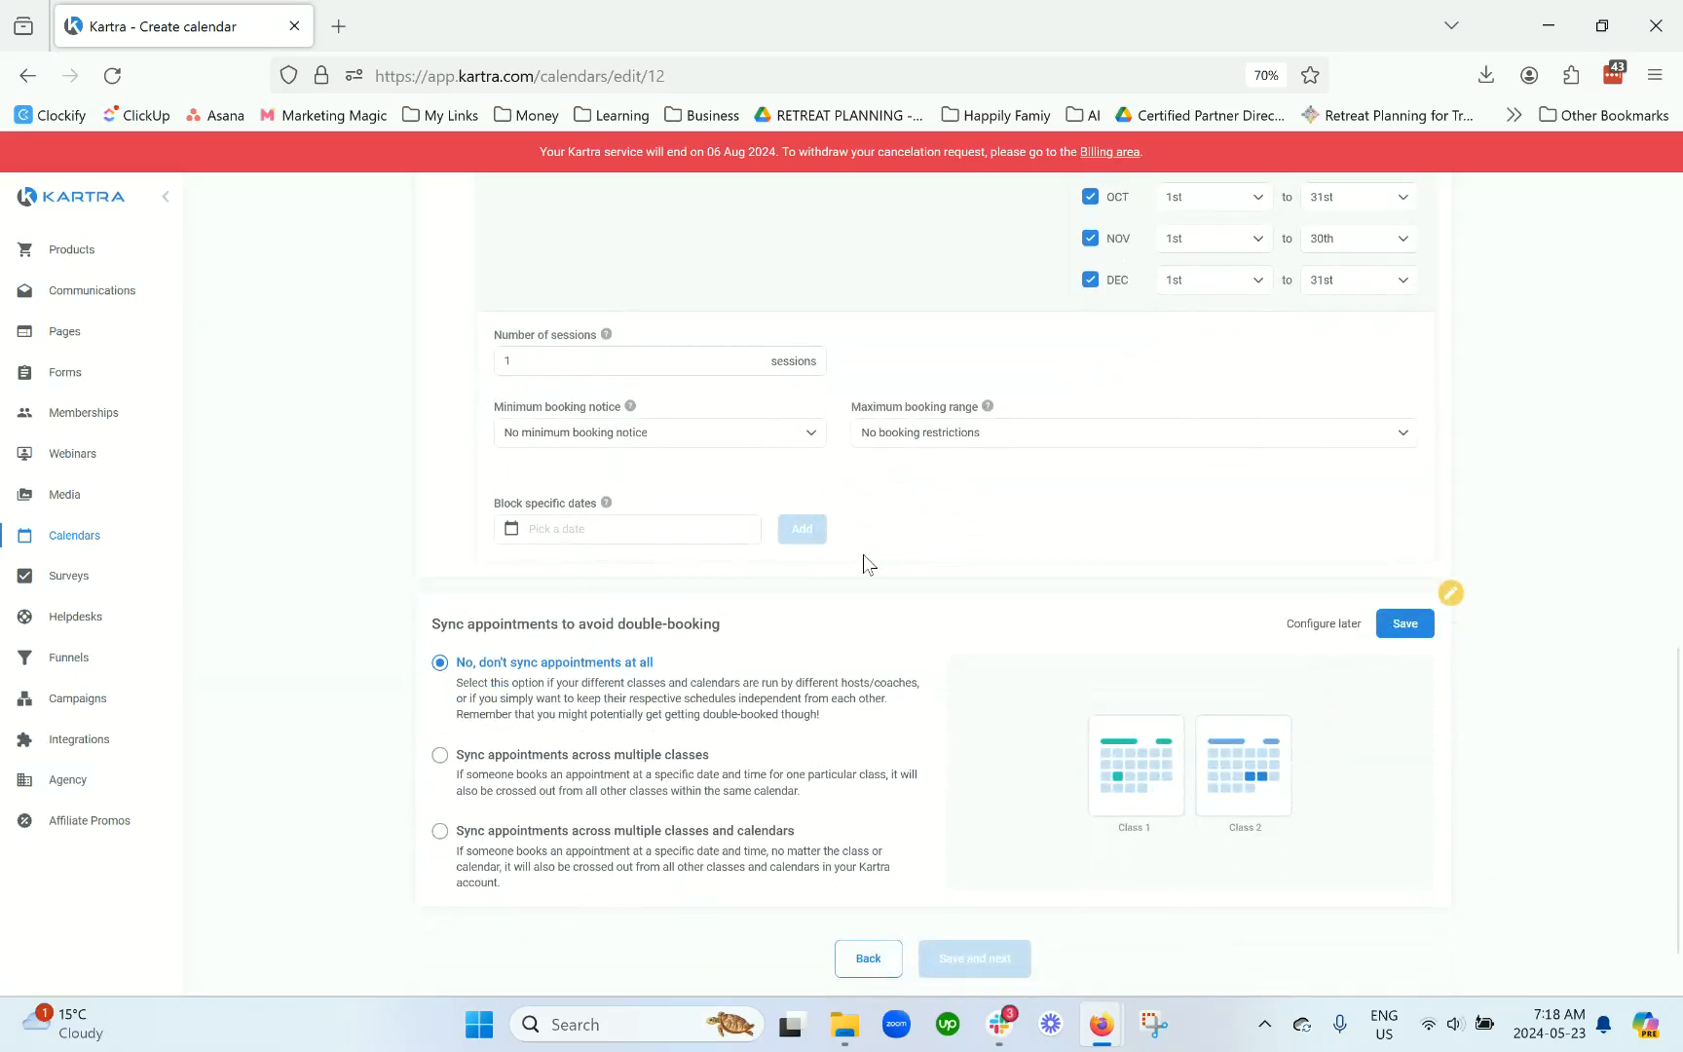
pyautogui.scroll(6, 863, 556)
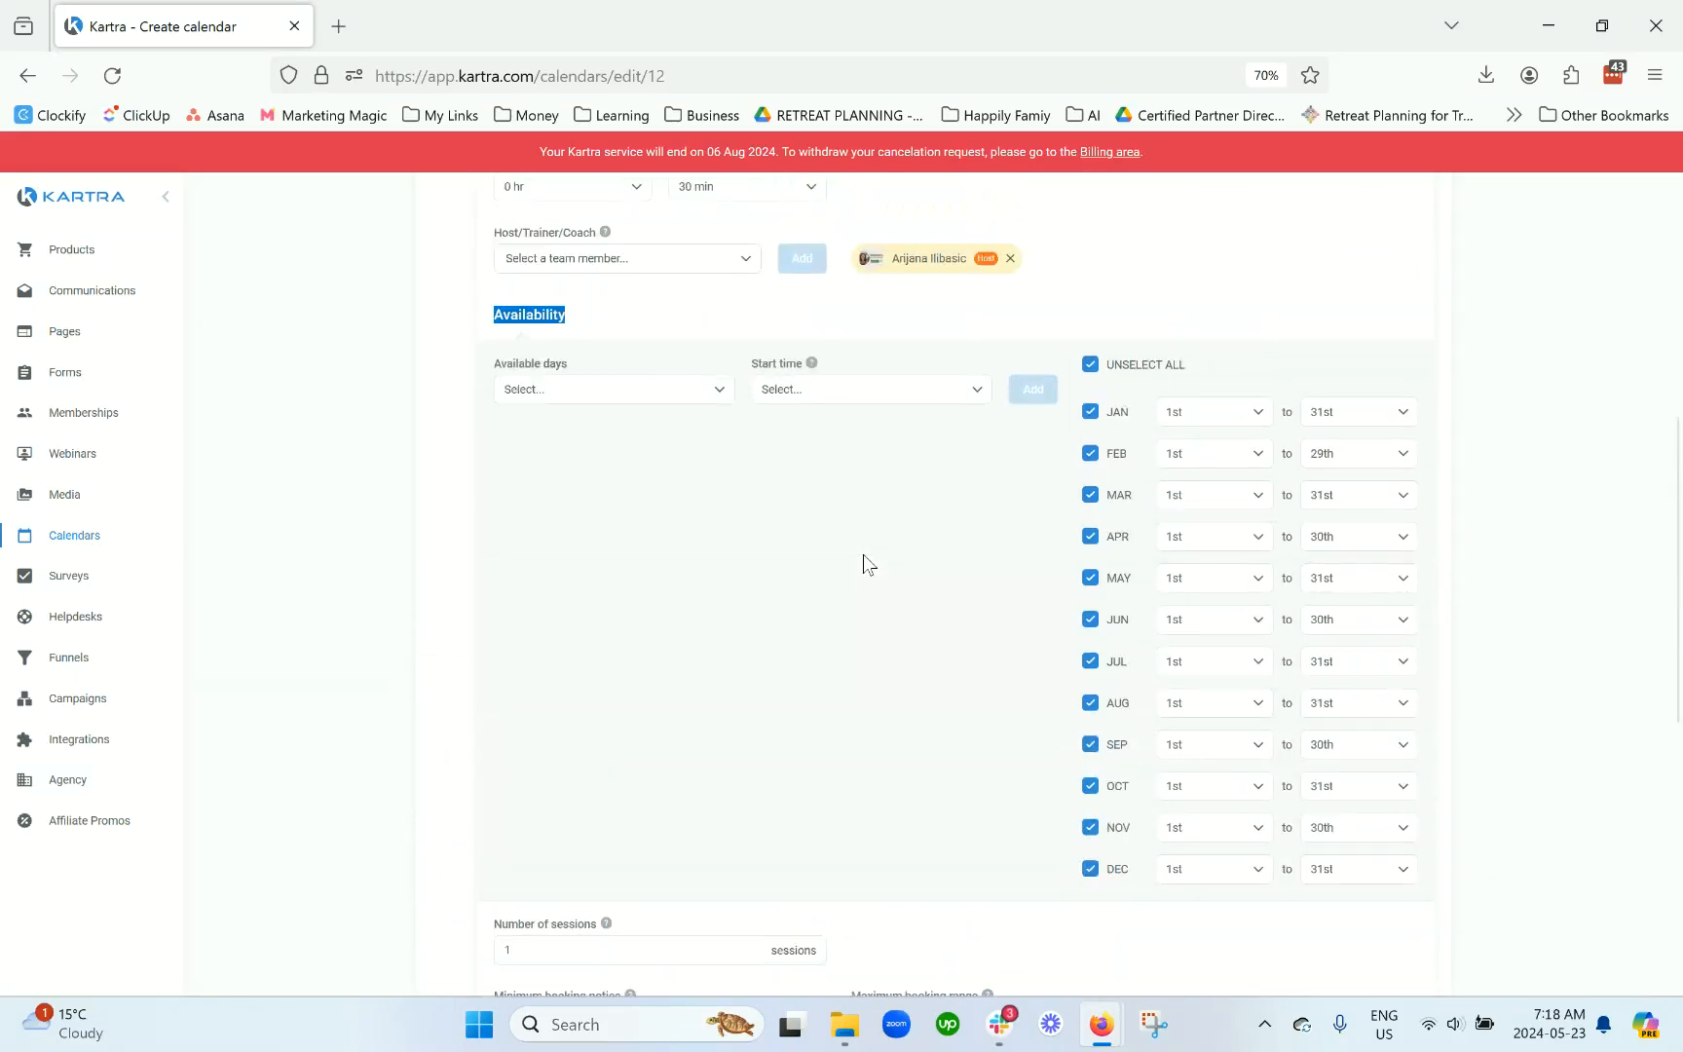
pyautogui.scroll(1, 863, 553)
pyautogui.click(599, 477)
pyautogui.click(572, 540)
pyautogui.click(574, 573)
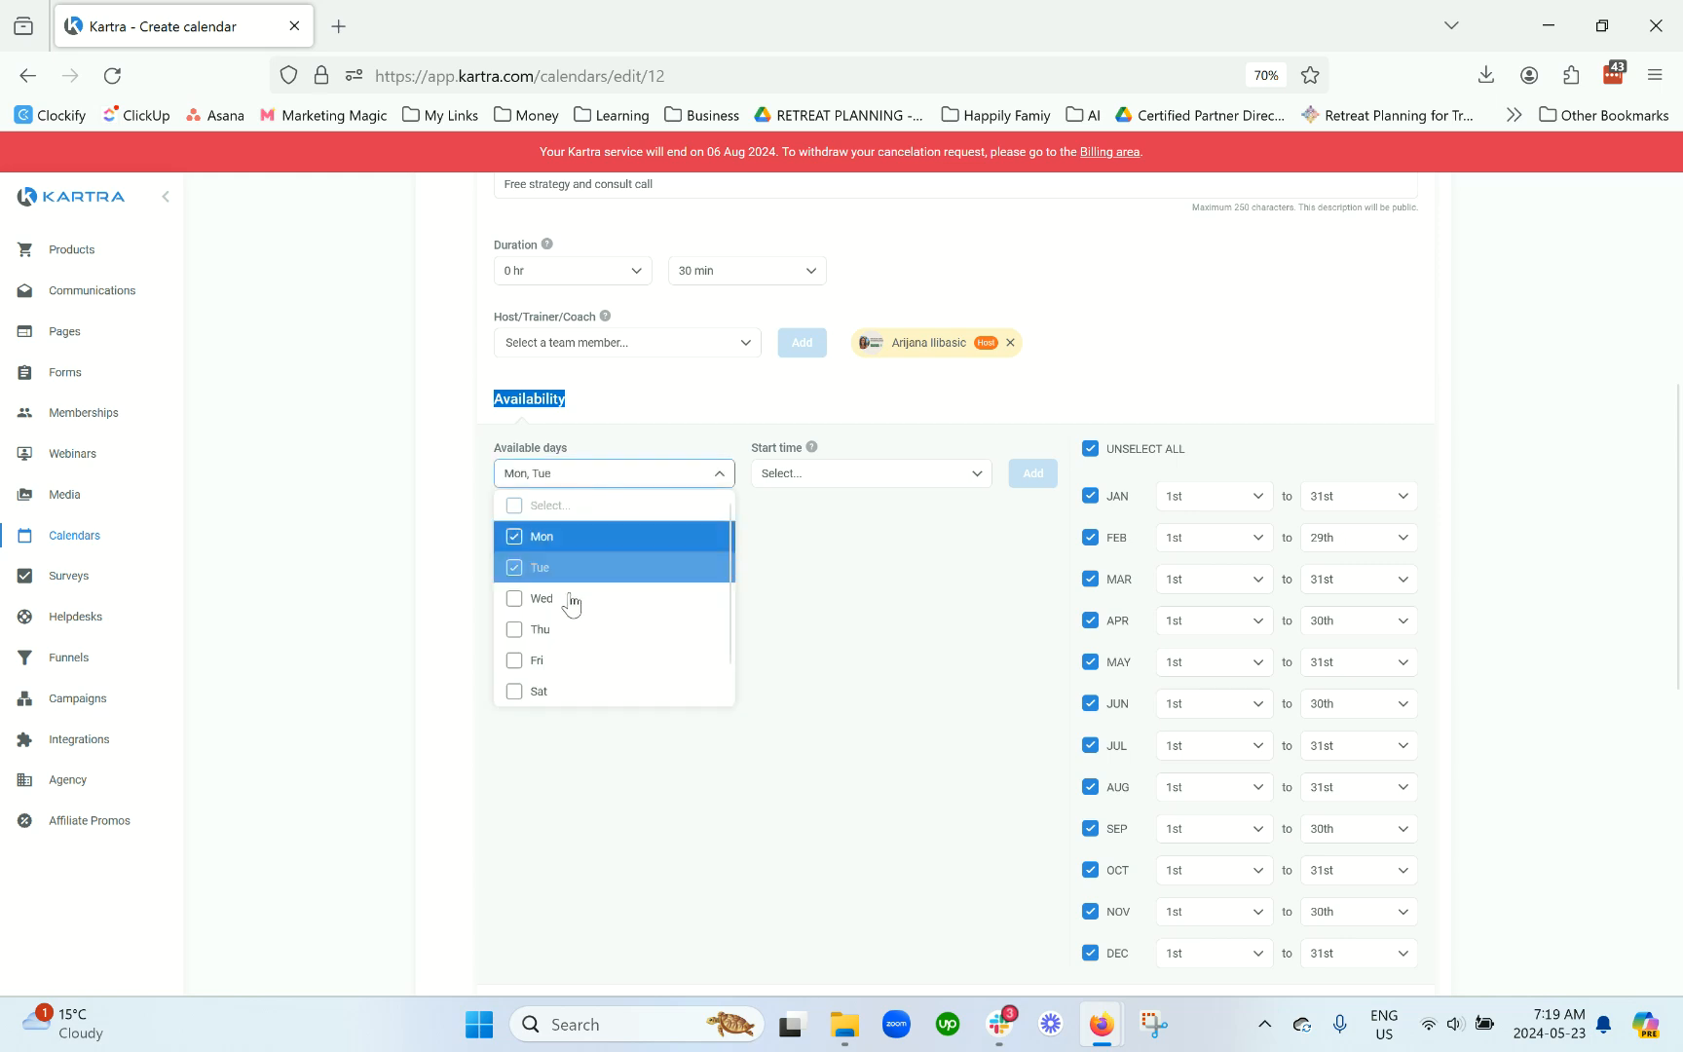
pyautogui.click(574, 633)
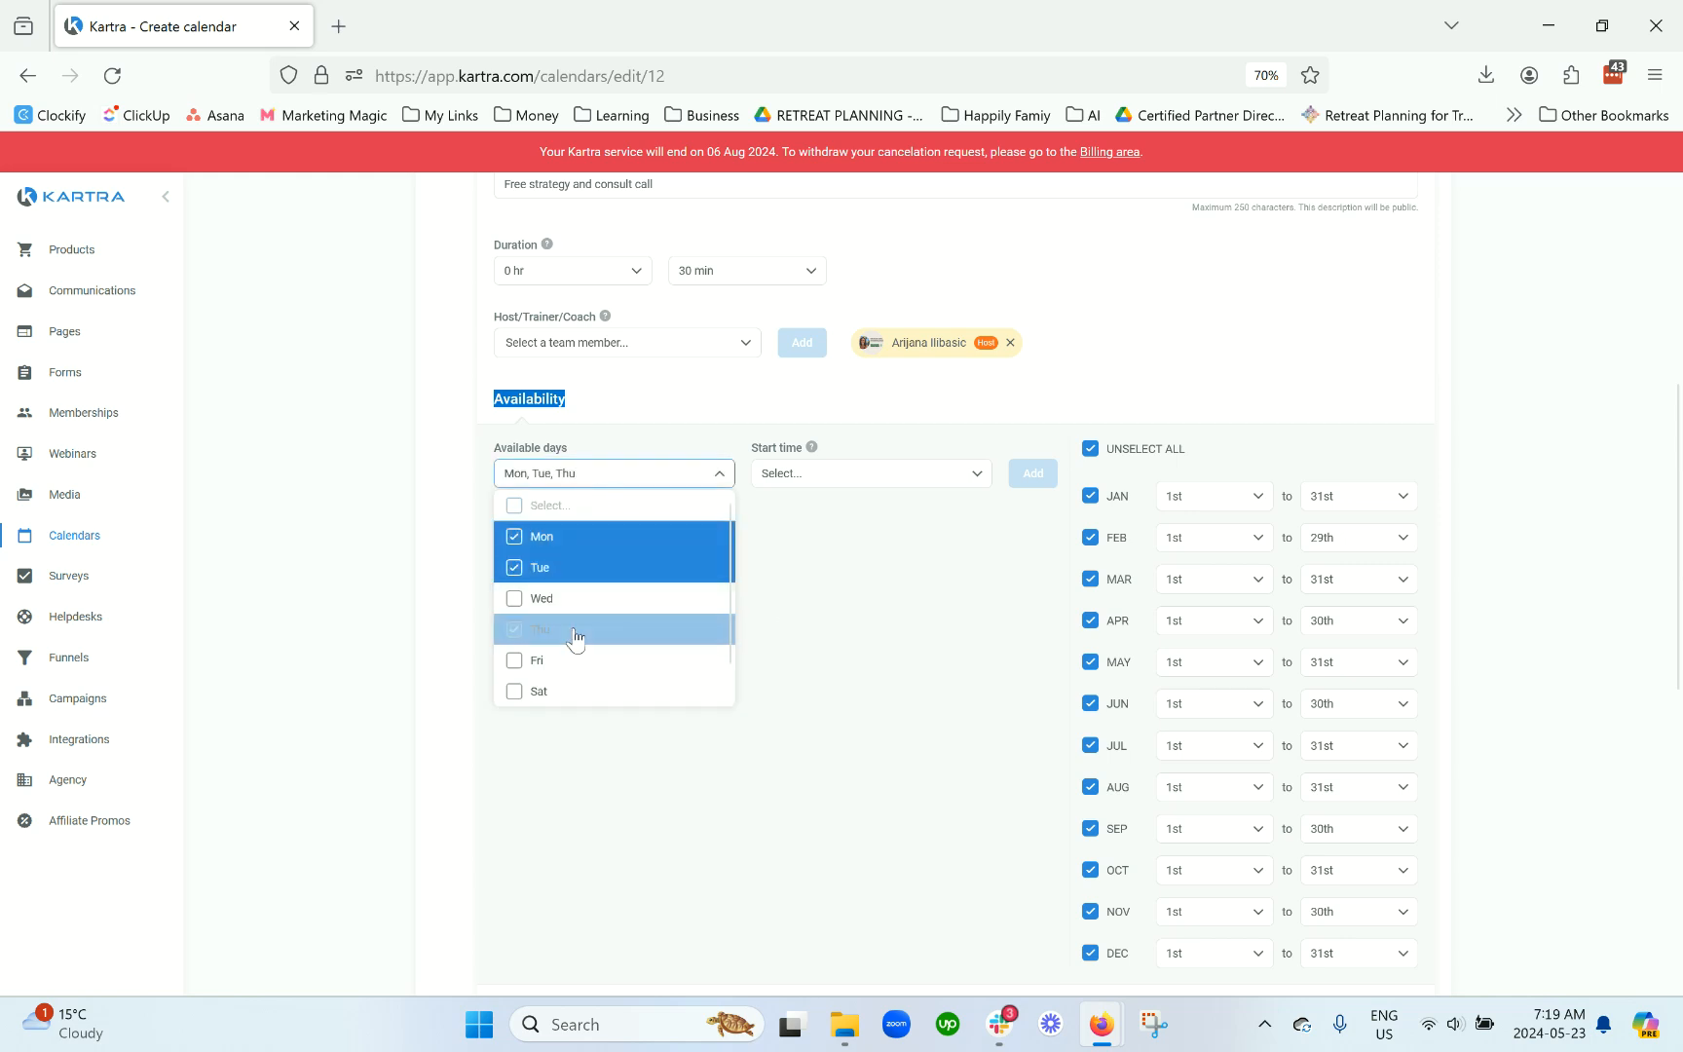
pyautogui.click(845, 607)
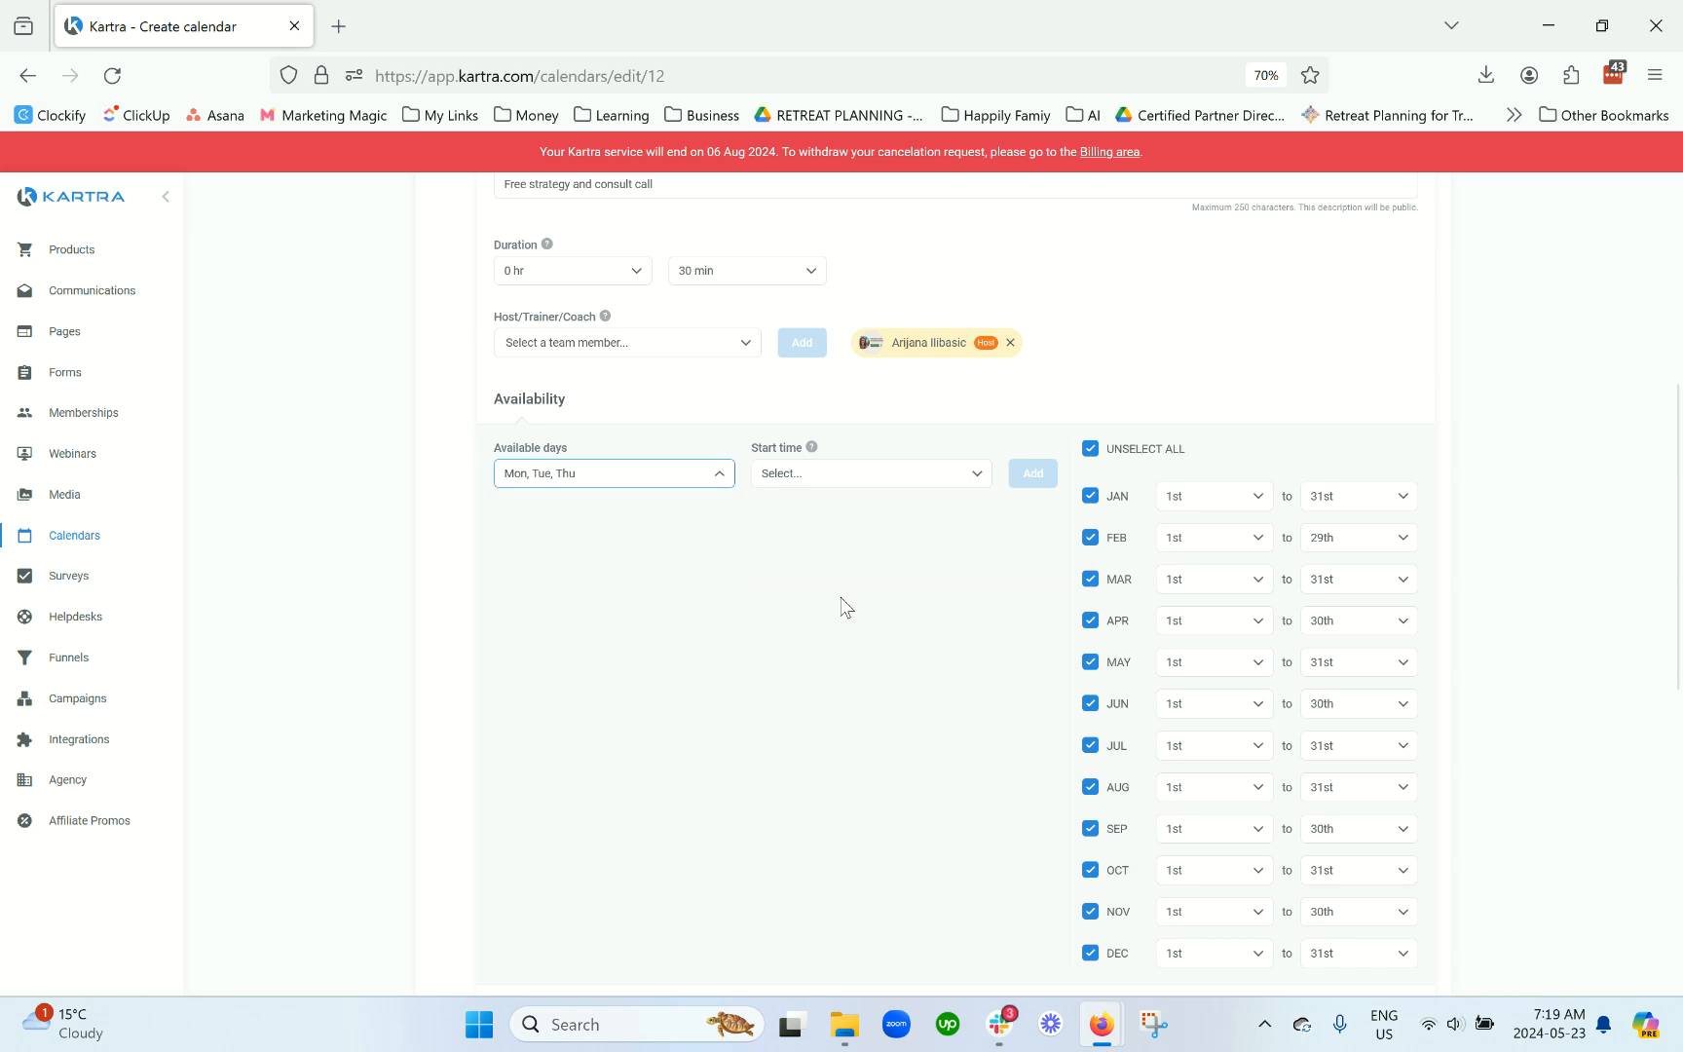
# Step: Select start times from 10:00 am through 11:15 am in 15-minute steps
pyautogui.click(822, 484)
pyautogui.scroll(-2, 828, 591)
pyautogui.scroll(-6, 828, 591)
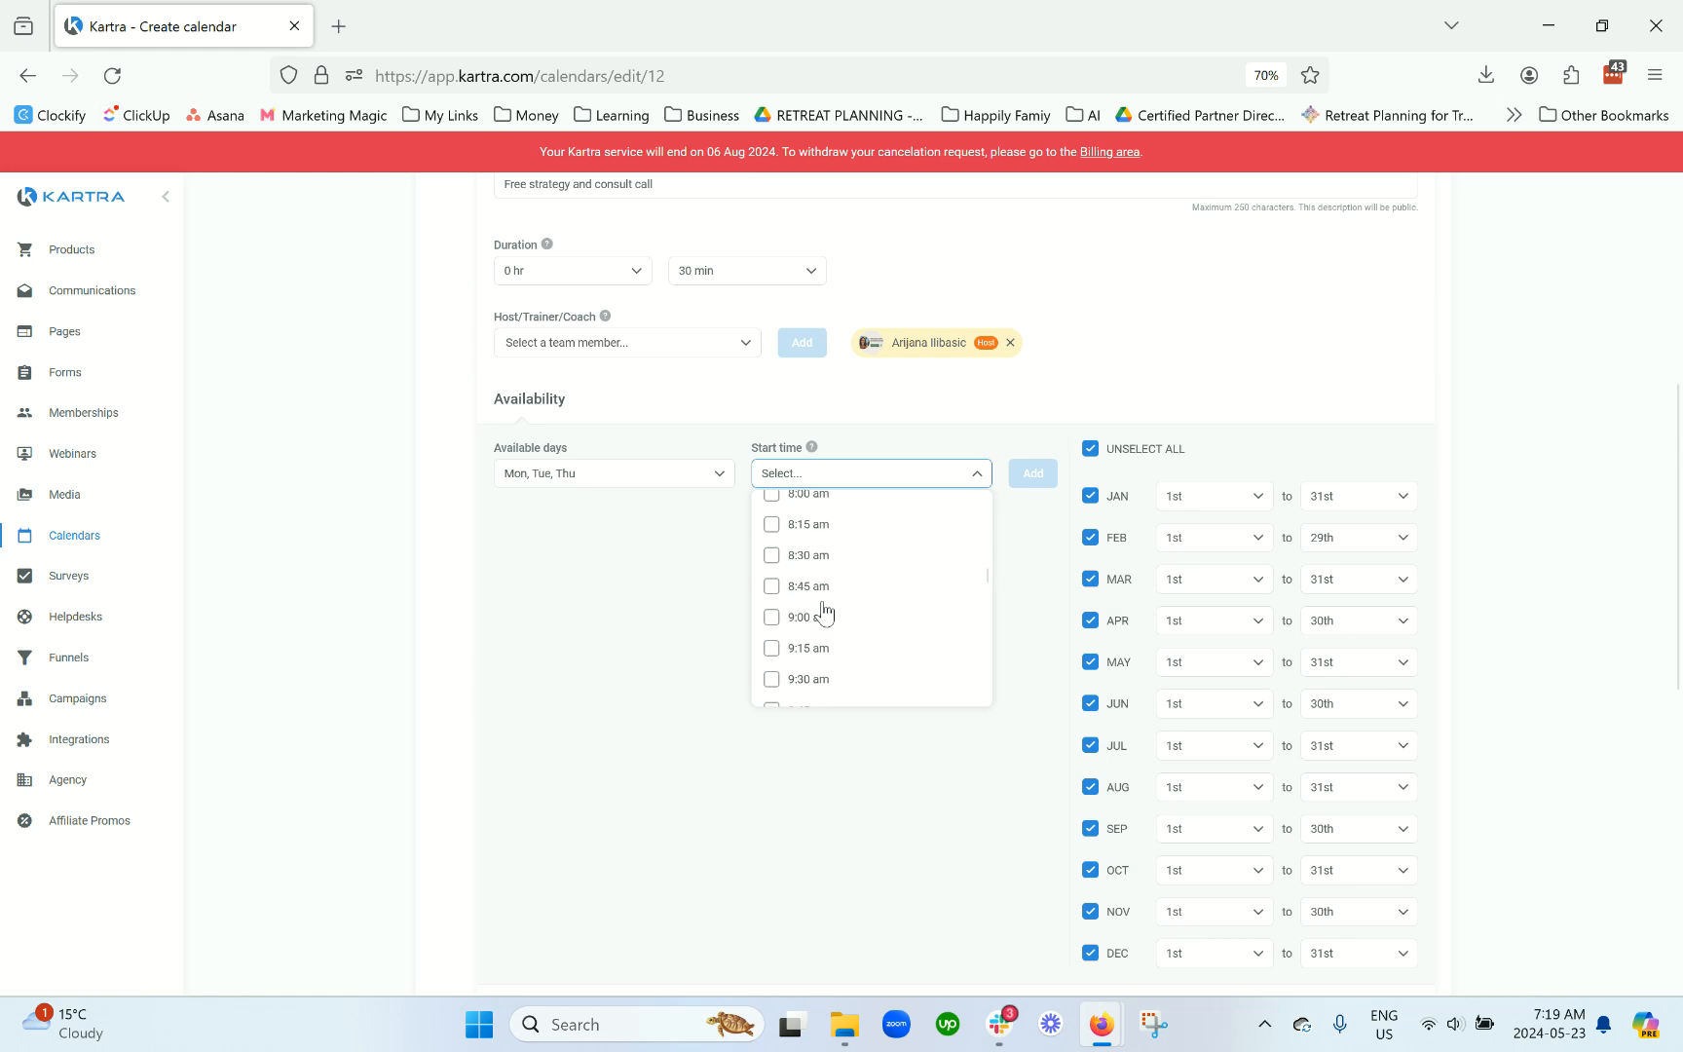
pyautogui.scroll(-2, 832, 613)
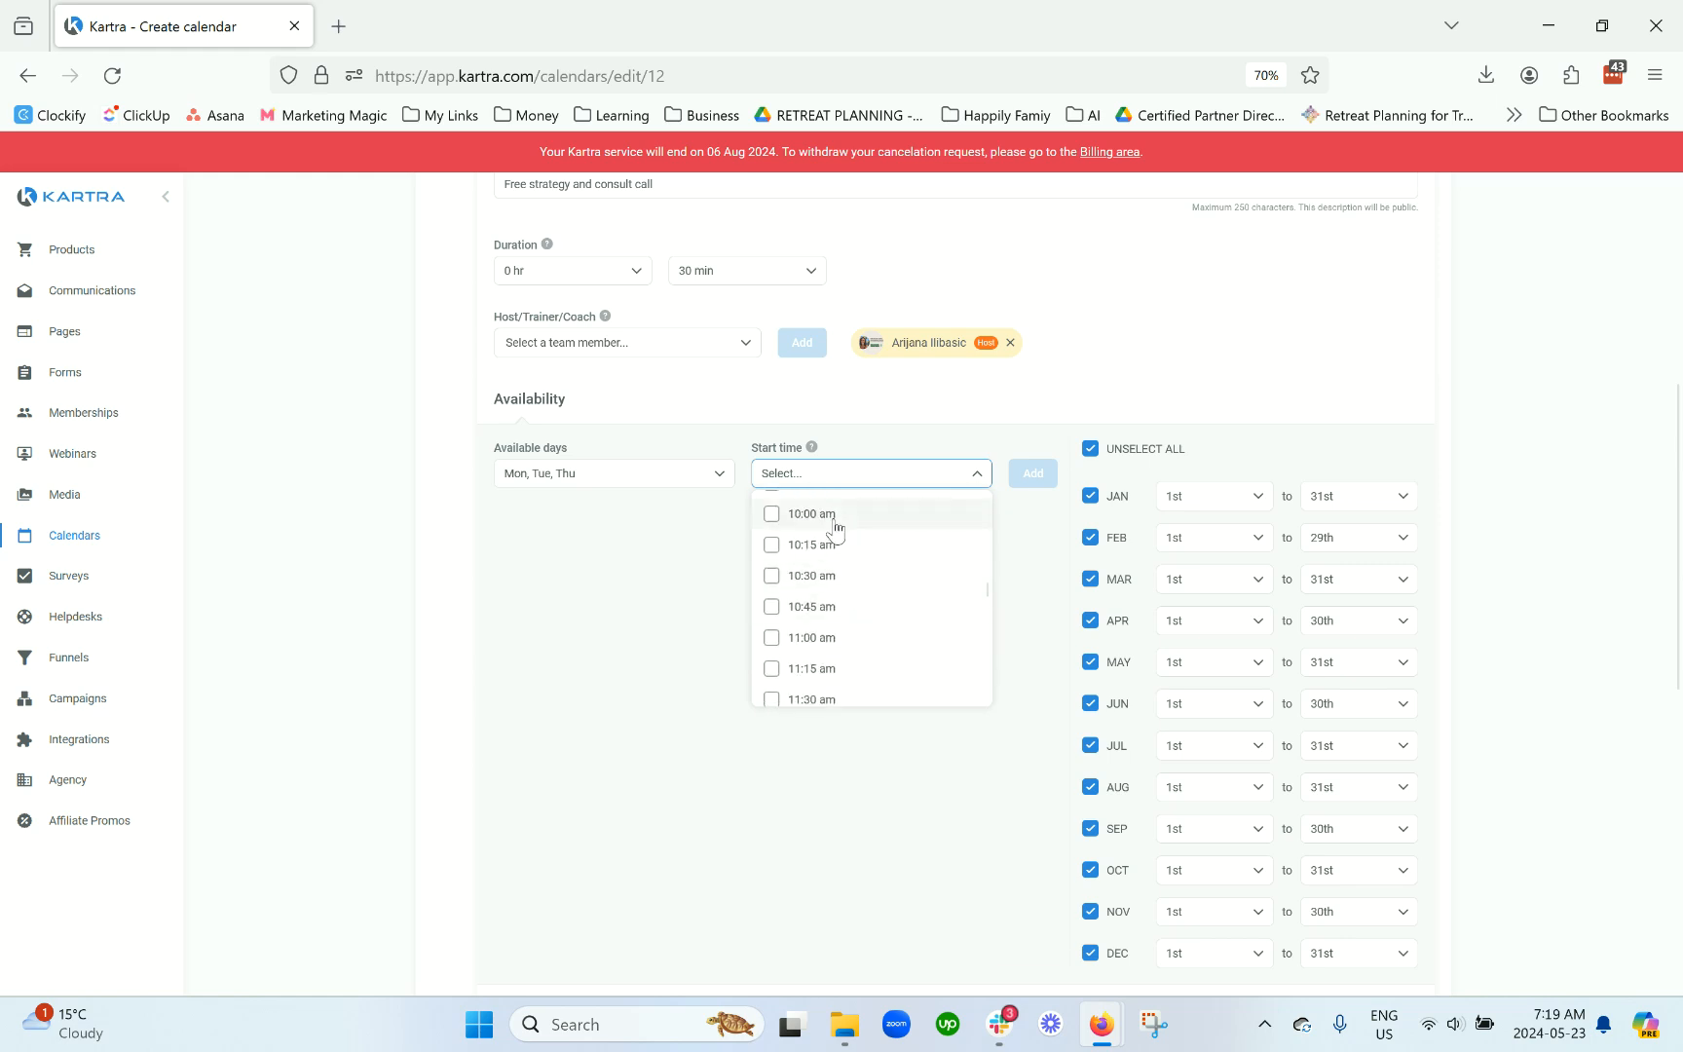
pyautogui.moveTo(813, 448)
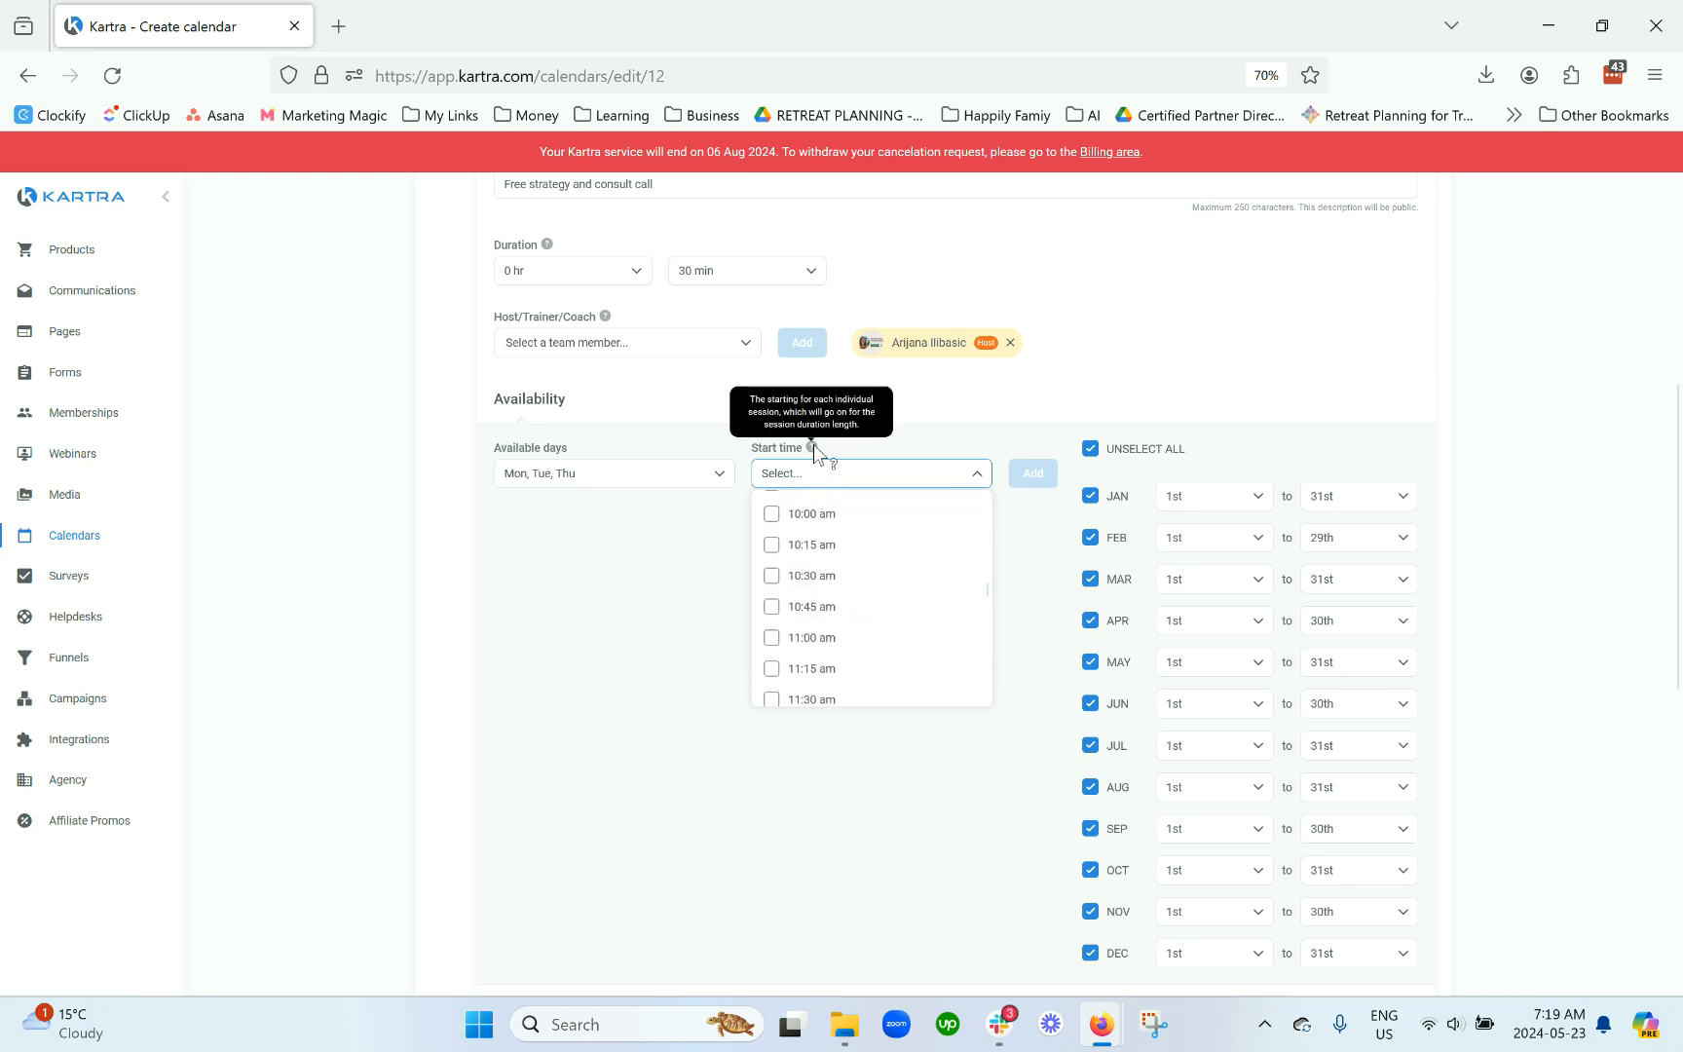
pyautogui.click(818, 514)
pyautogui.click(823, 548)
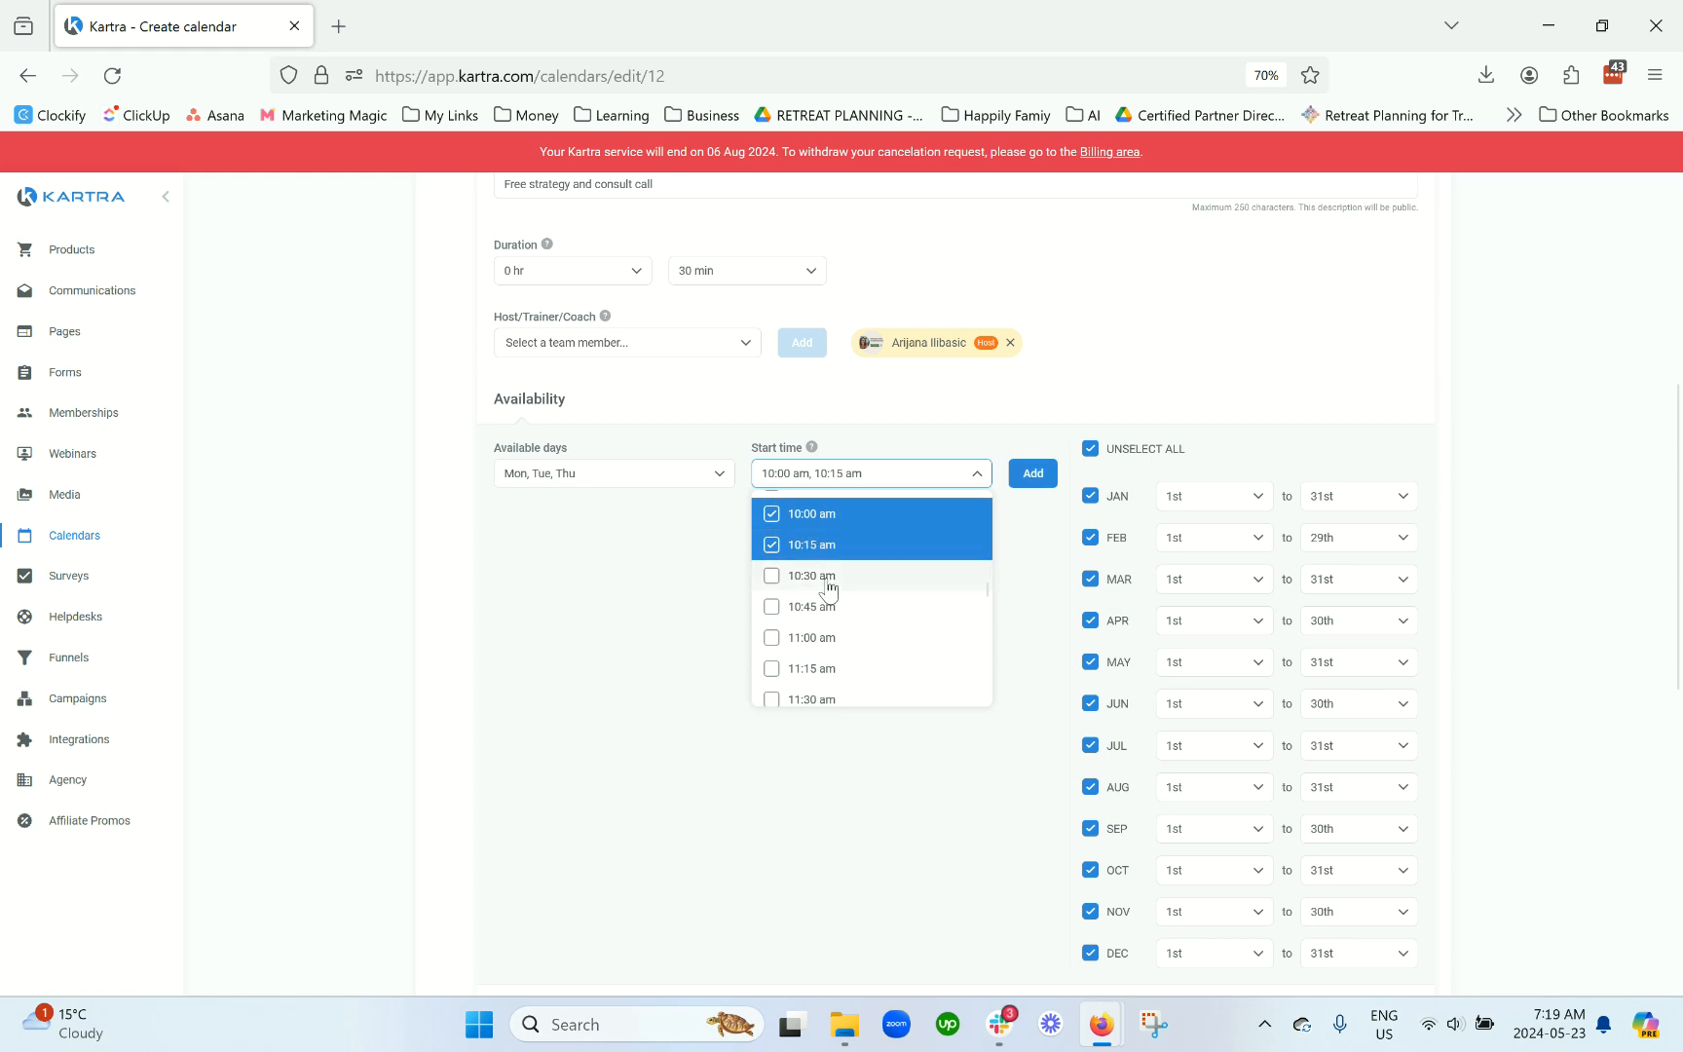
pyautogui.click(827, 579)
pyautogui.click(825, 607)
pyautogui.click(827, 638)
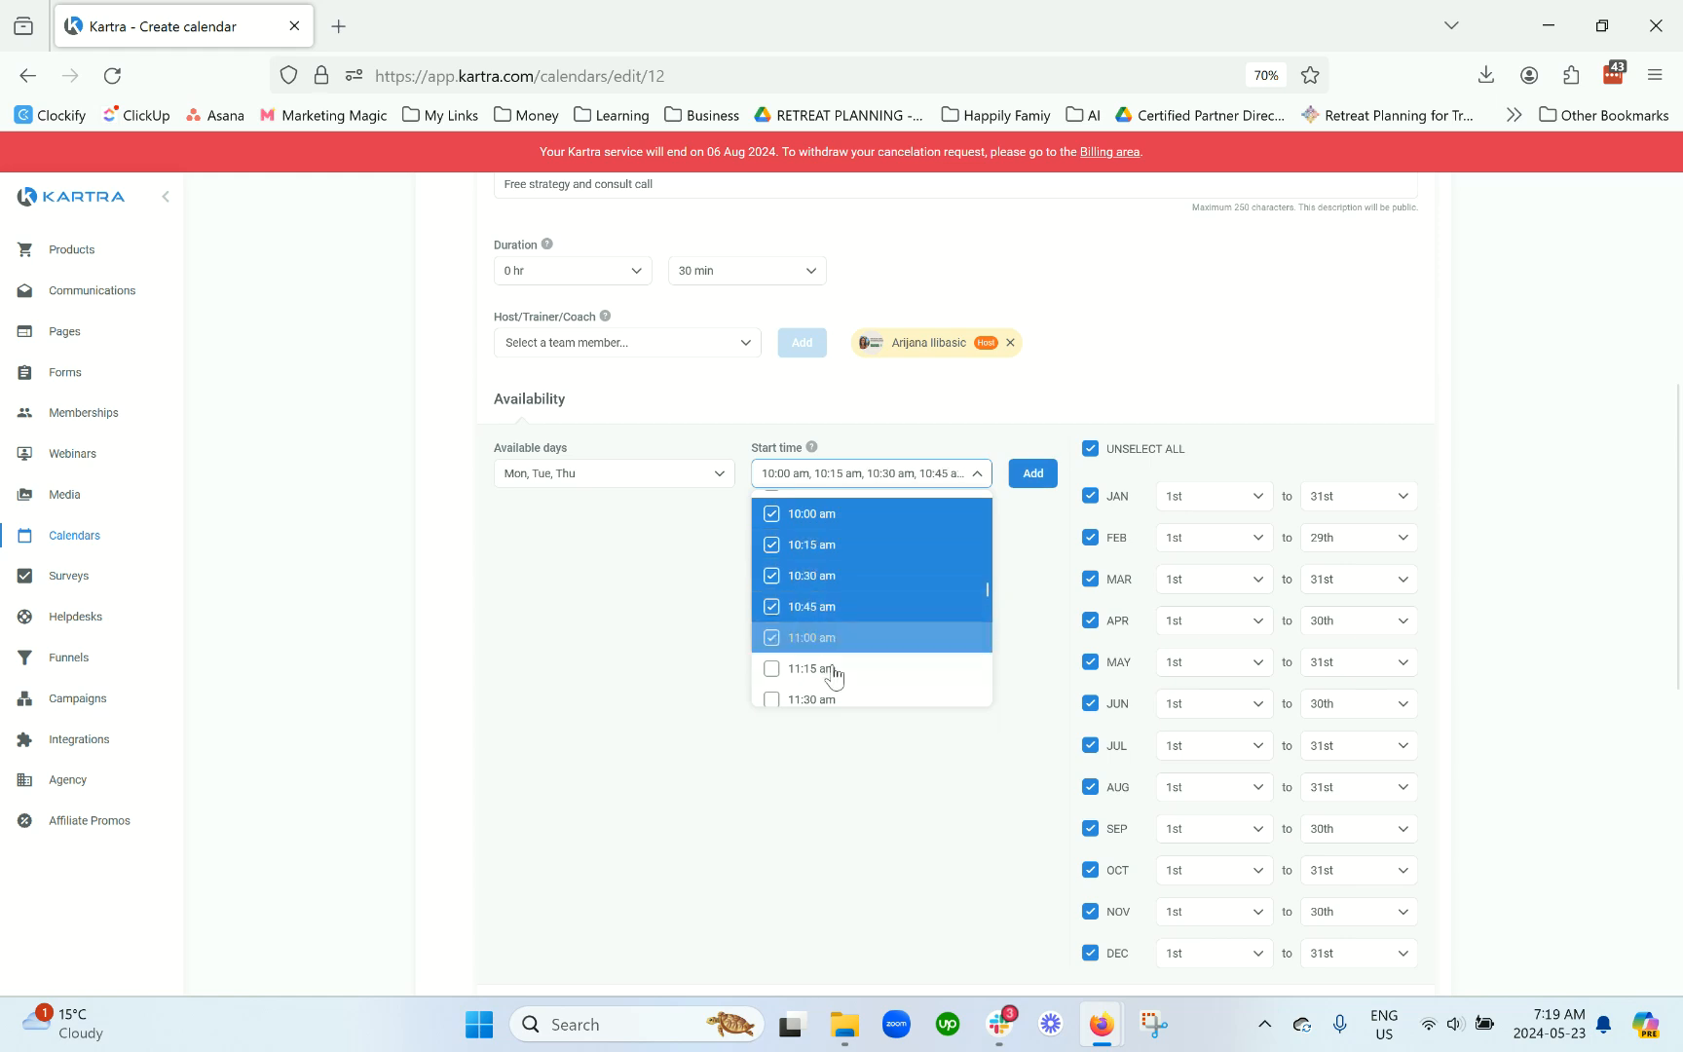
pyautogui.click(877, 672)
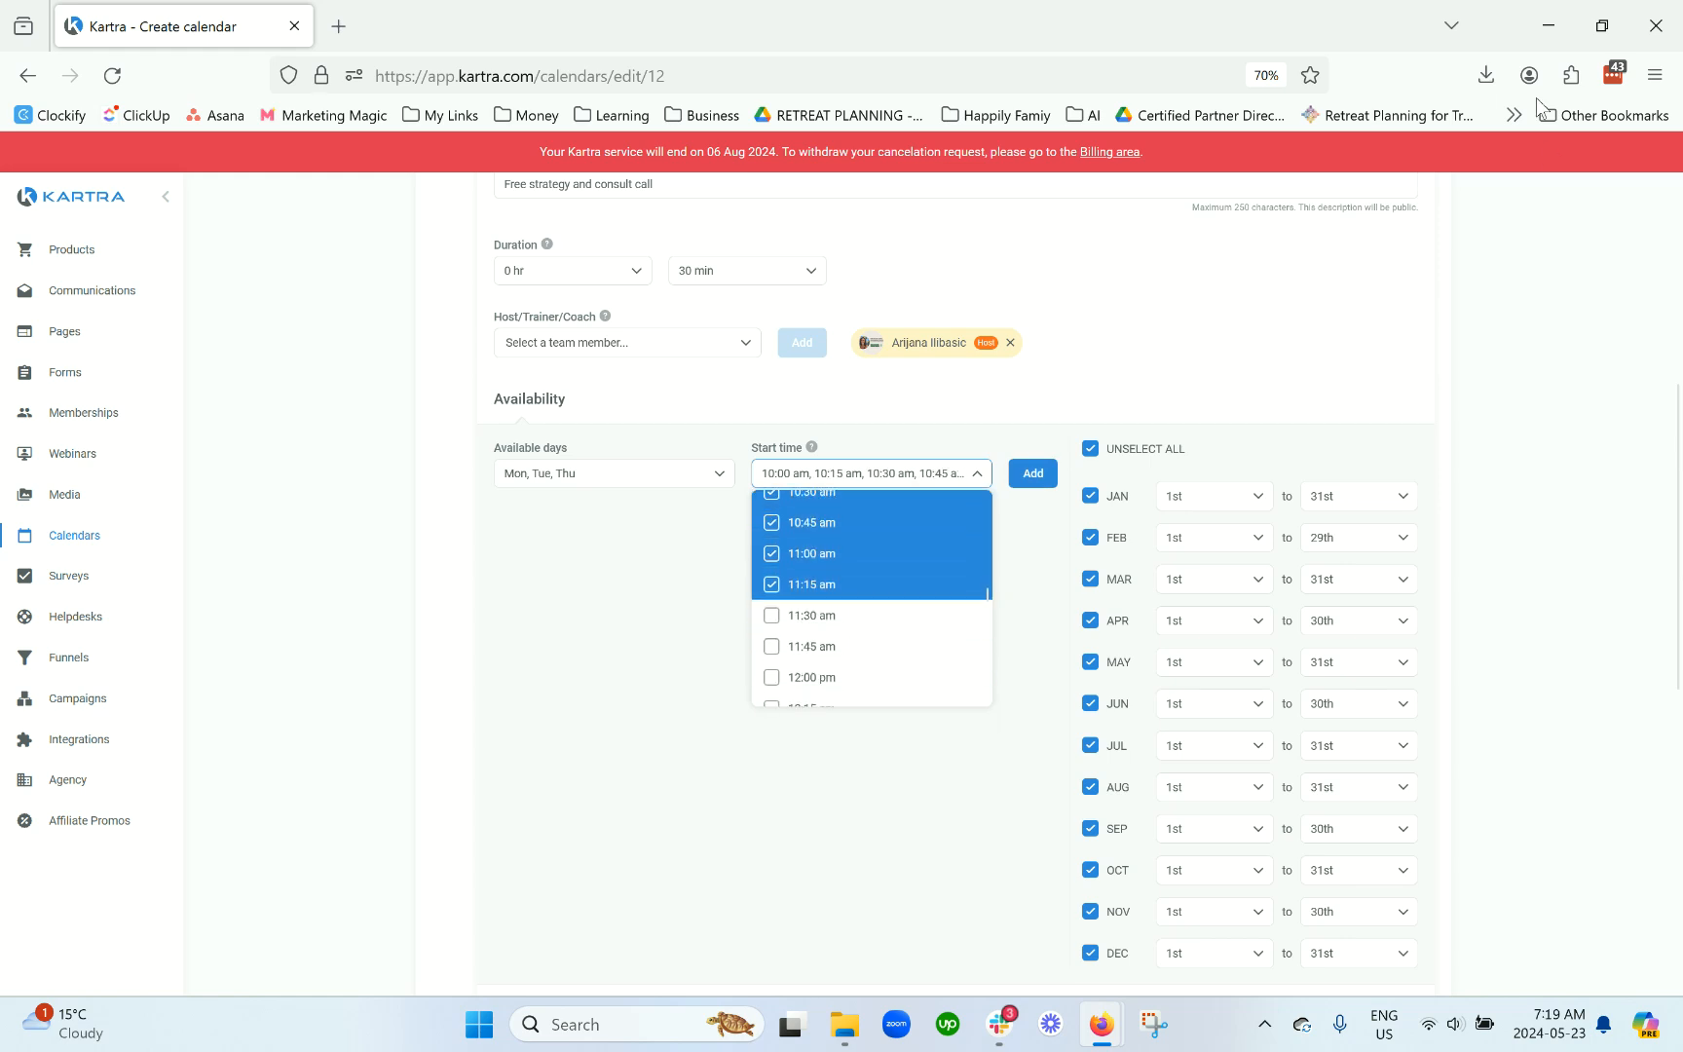
# Step: Select the remaining start times 11:30 am through 3:00 pm and add the Mon, Tue, Thu slots
pyautogui.scroll(3, 1383, 244)
pyautogui.scroll(-3, 1360, 330)
pyautogui.click(853, 625)
pyautogui.click(850, 648)
pyautogui.click(867, 679)
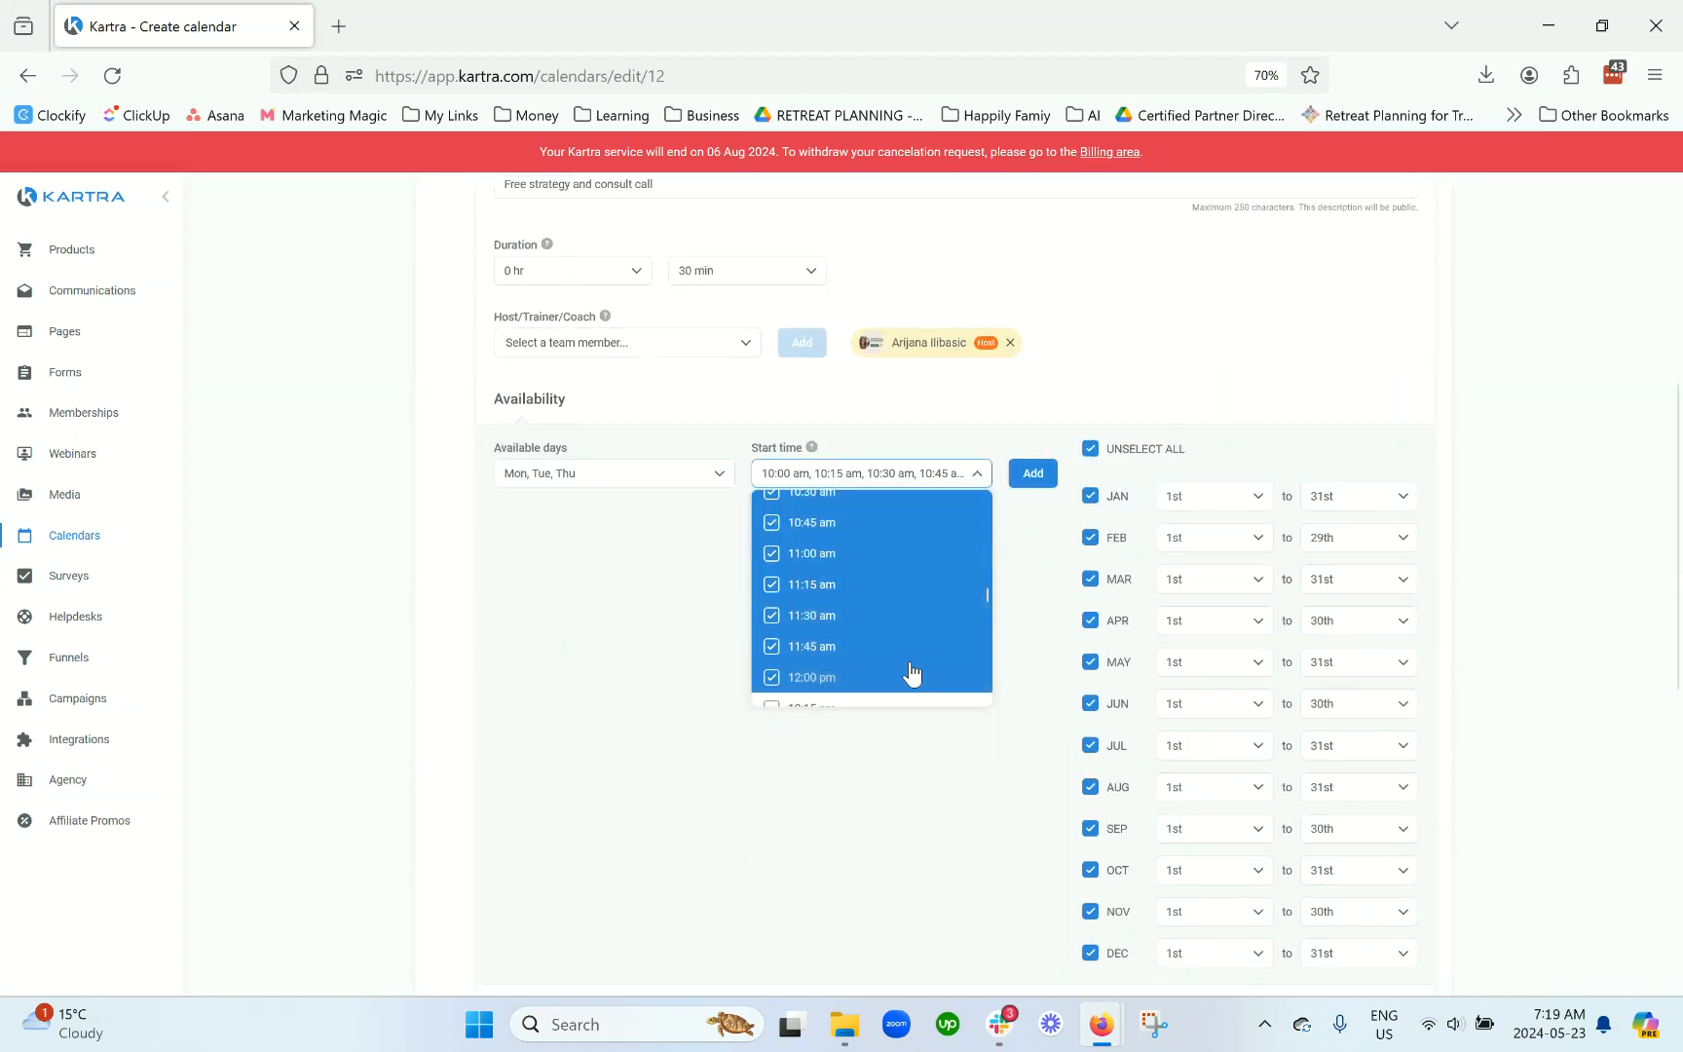
pyautogui.click(876, 628)
pyautogui.click(869, 658)
pyautogui.click(872, 686)
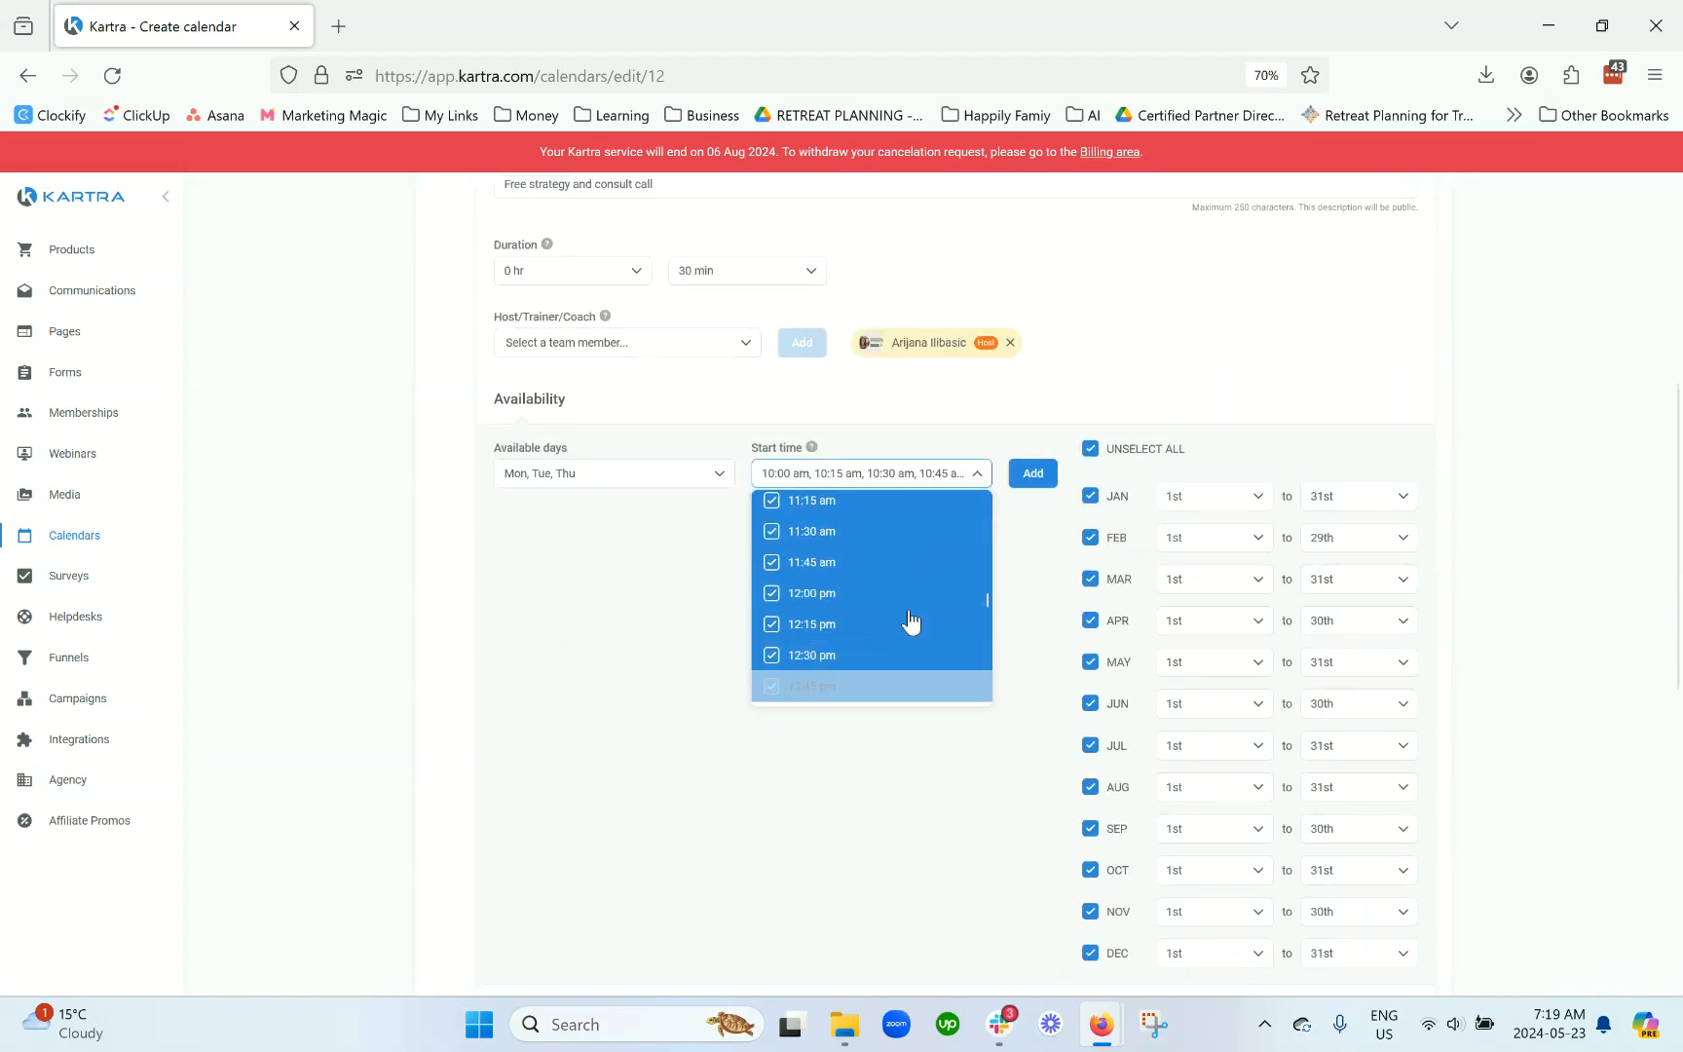
pyautogui.click(845, 555)
pyautogui.click(832, 584)
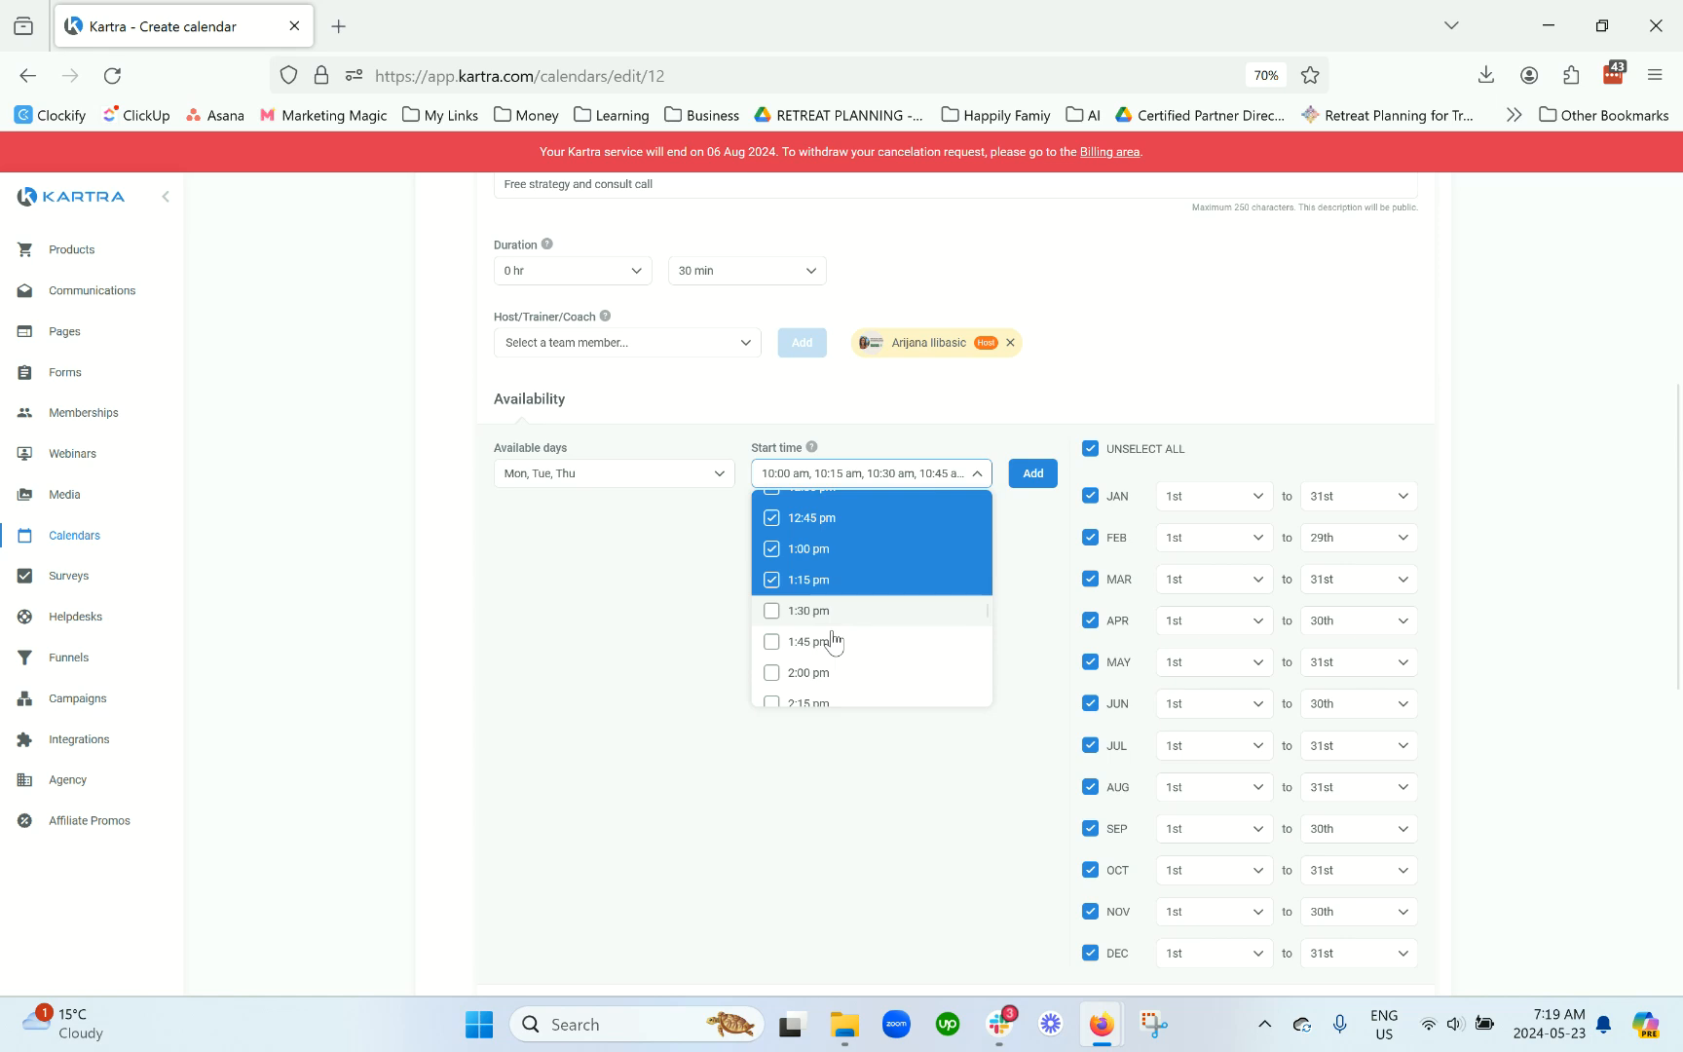
pyautogui.click(832, 619)
pyautogui.click(834, 644)
pyautogui.click(837, 675)
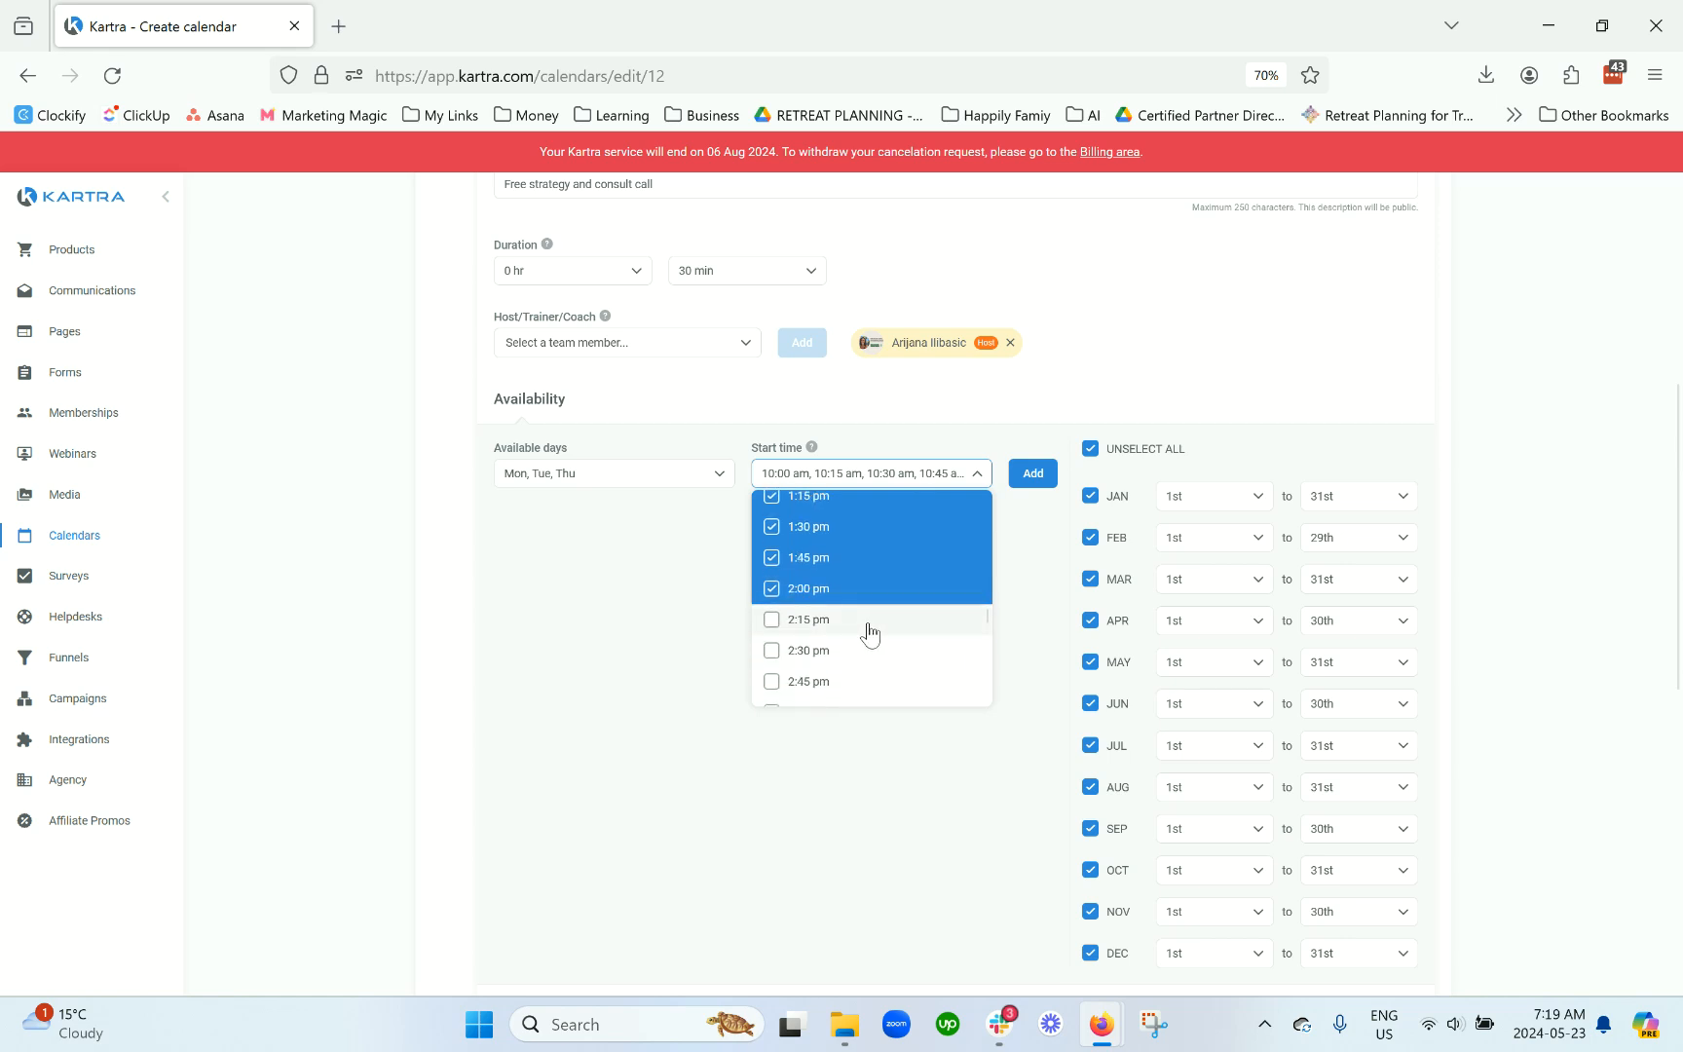
pyautogui.click(868, 626)
pyautogui.click(869, 658)
pyautogui.click(863, 685)
pyautogui.click(962, 624)
pyautogui.click(1023, 525)
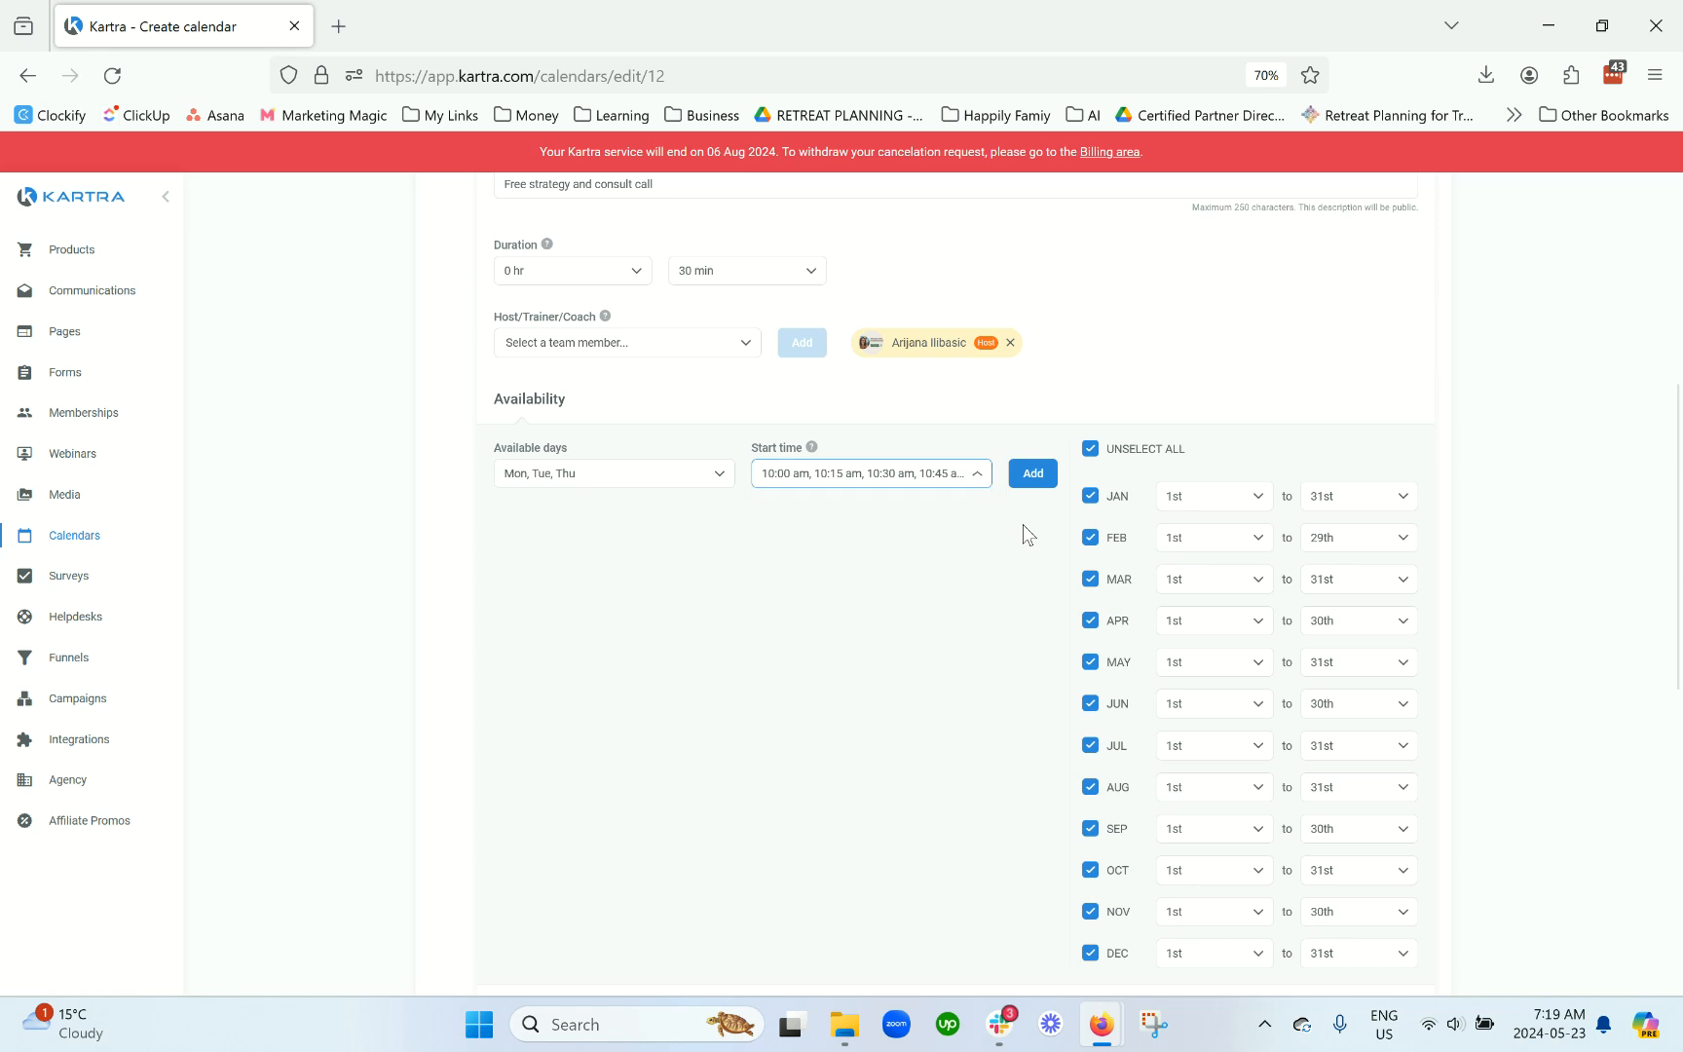
pyautogui.click(1035, 476)
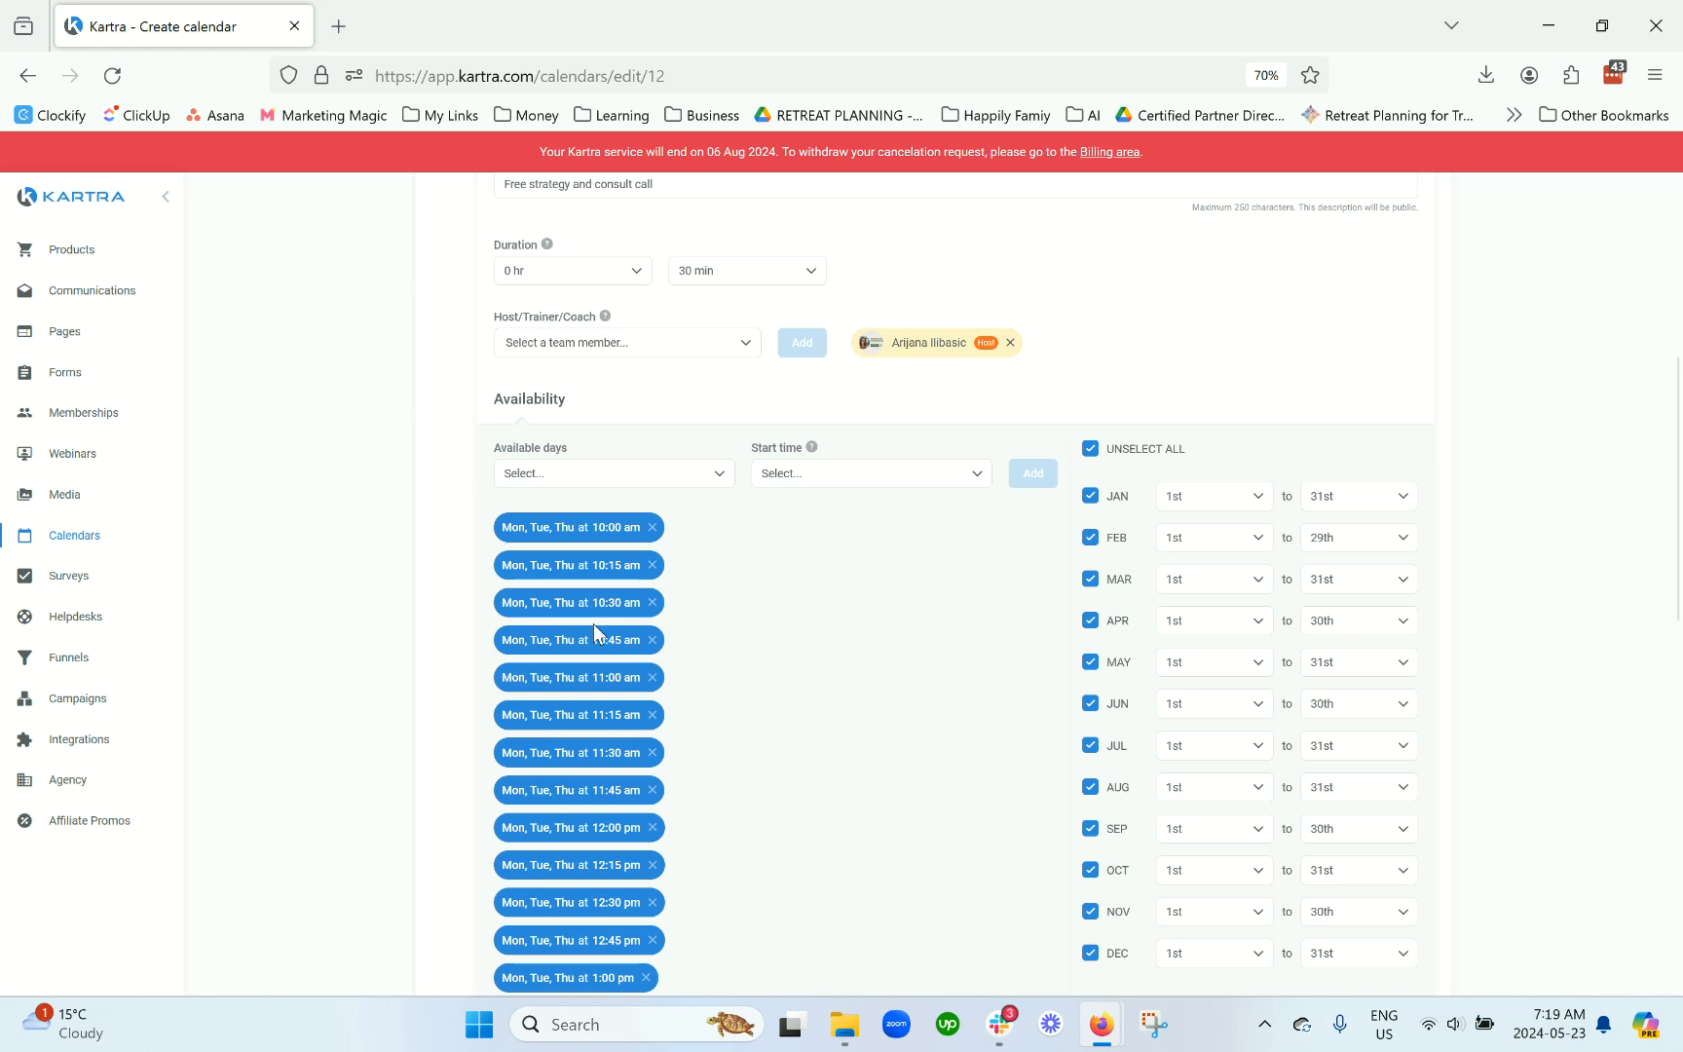
pyautogui.scroll(-6, 590, 609)
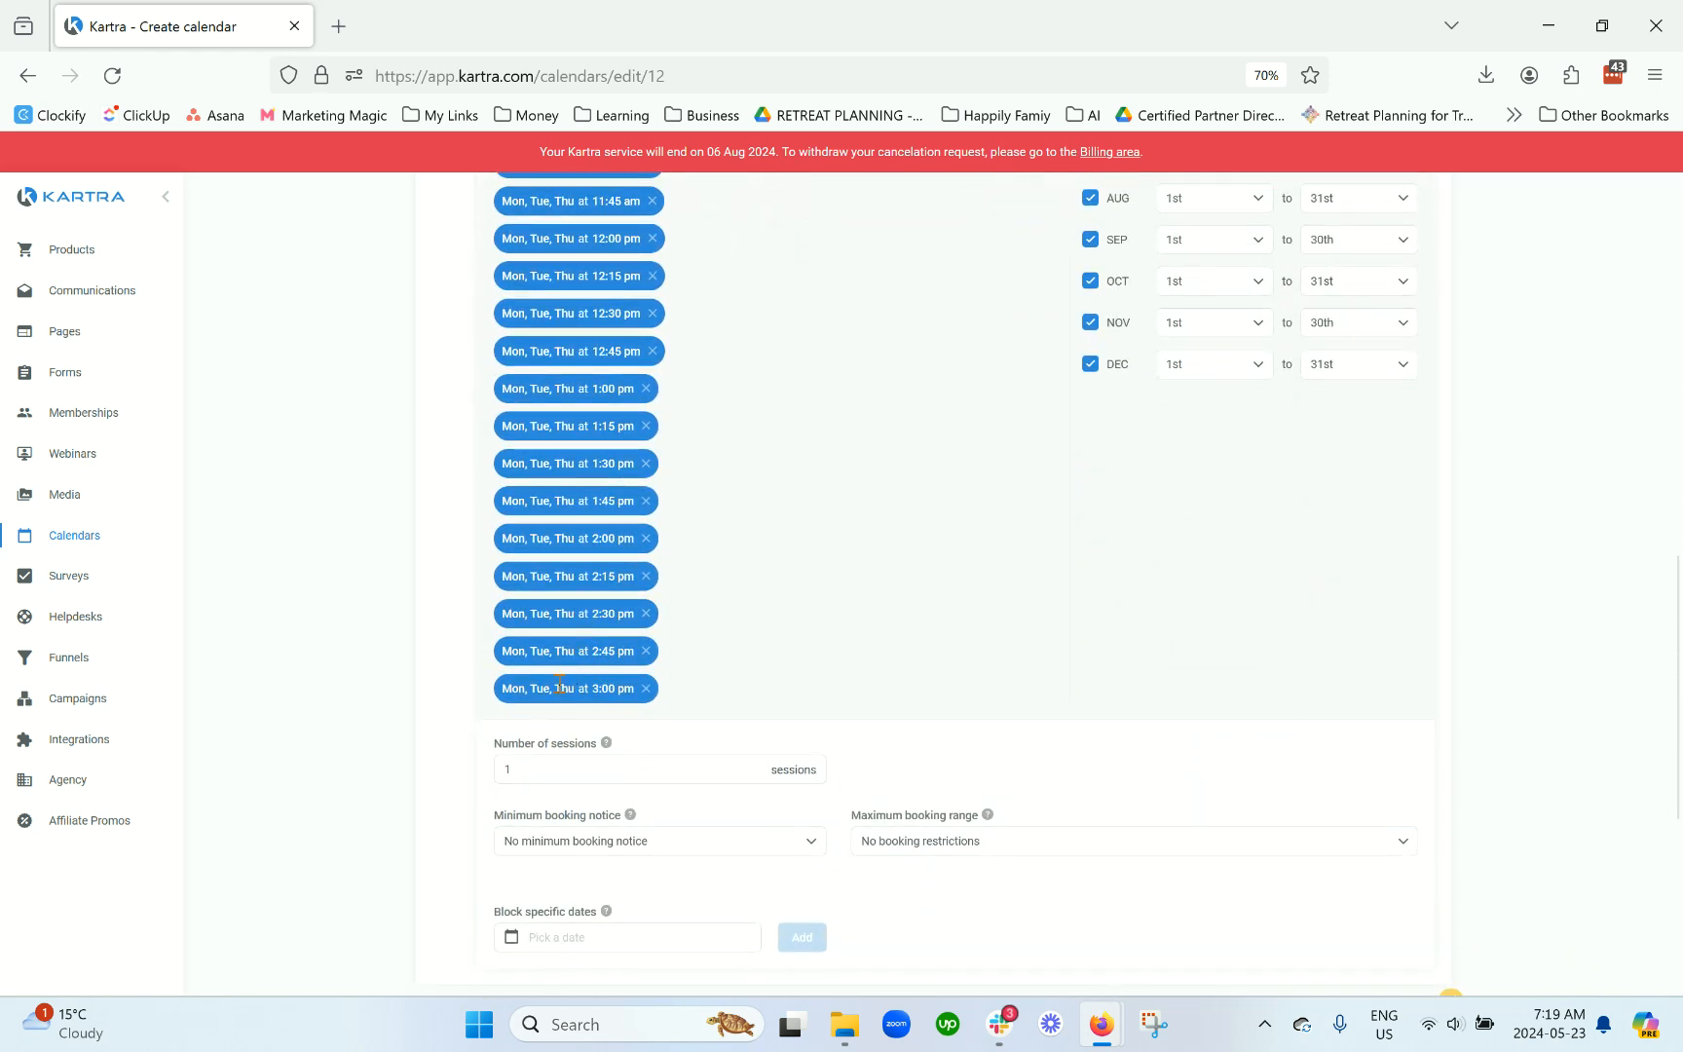
pyautogui.scroll(5, 565, 677)
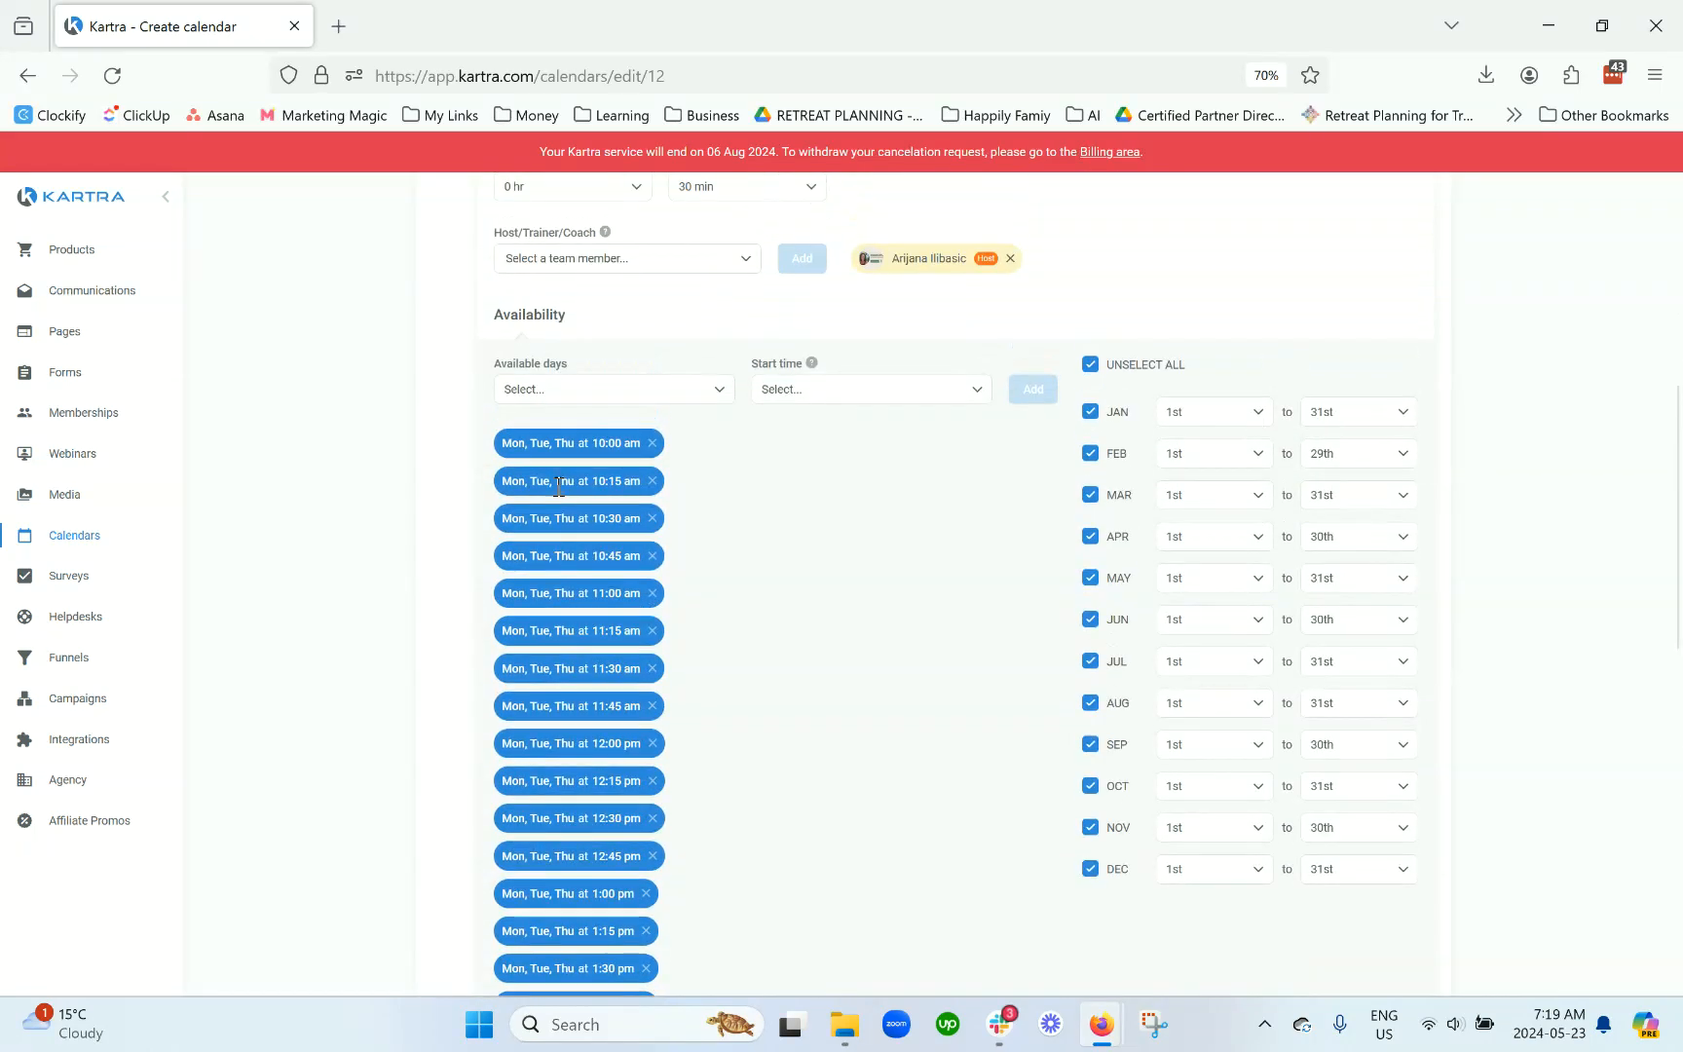
pyautogui.scroll(-6, 581, 647)
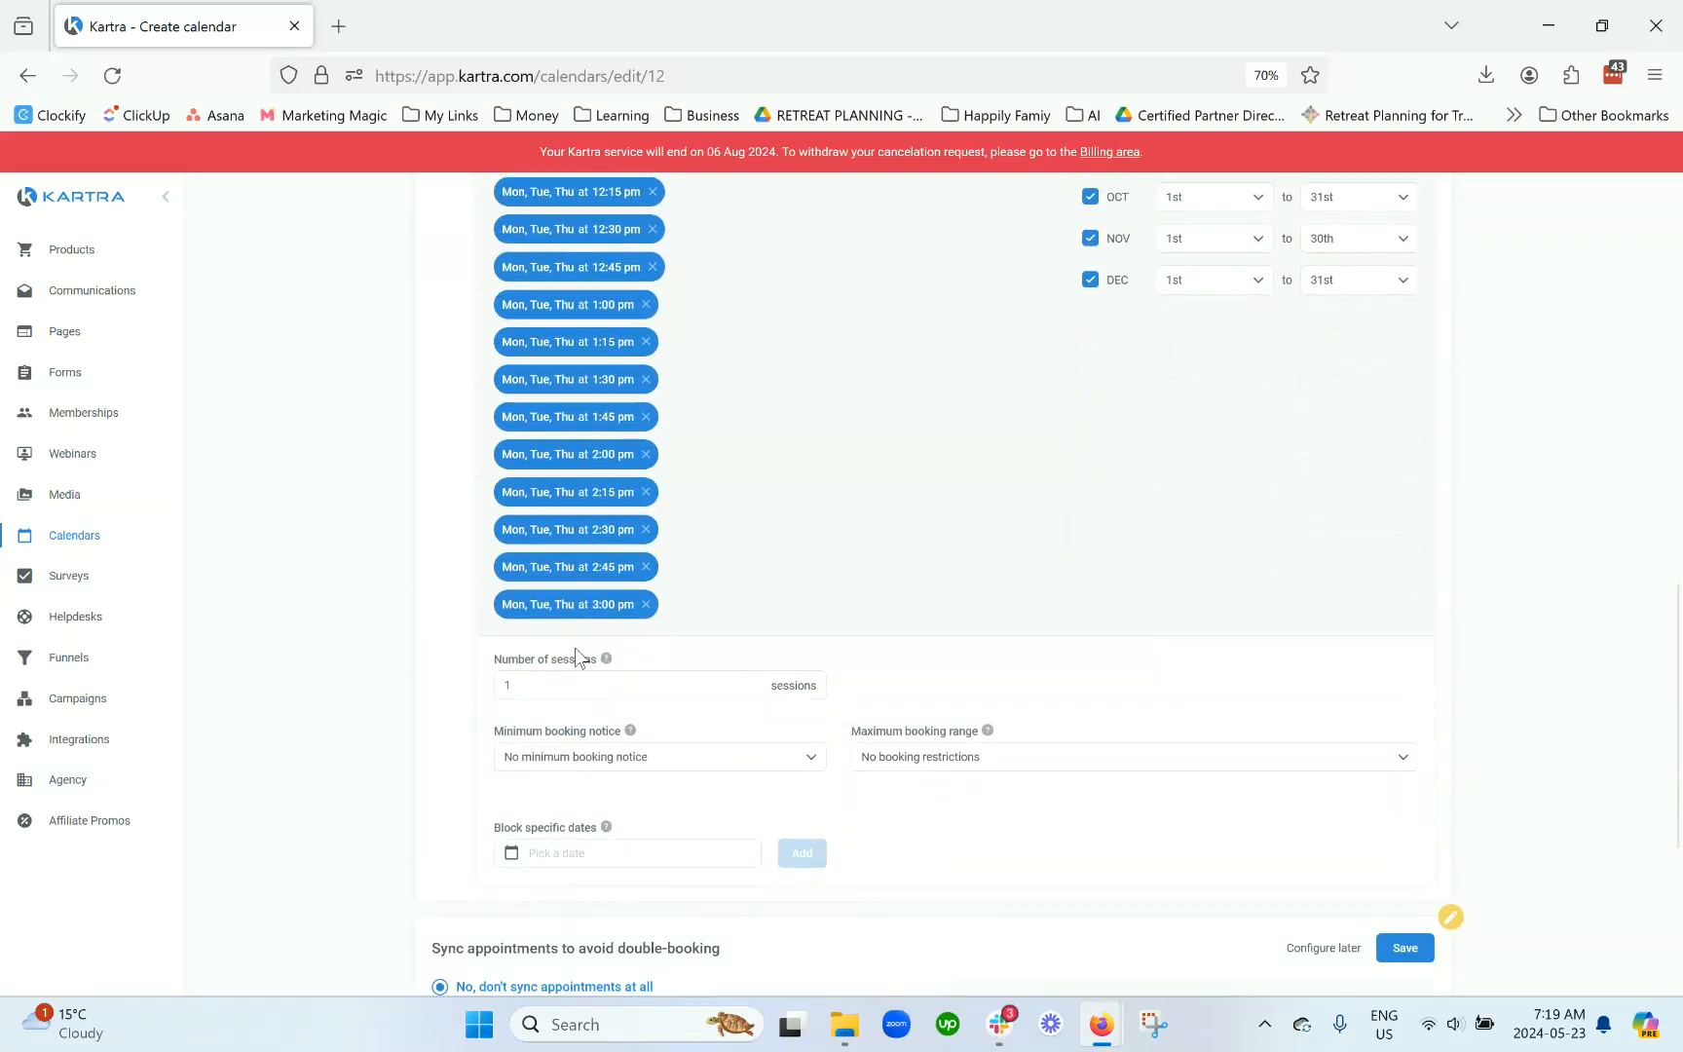
pyautogui.scroll(5, 574, 648)
pyautogui.scroll(2, 574, 636)
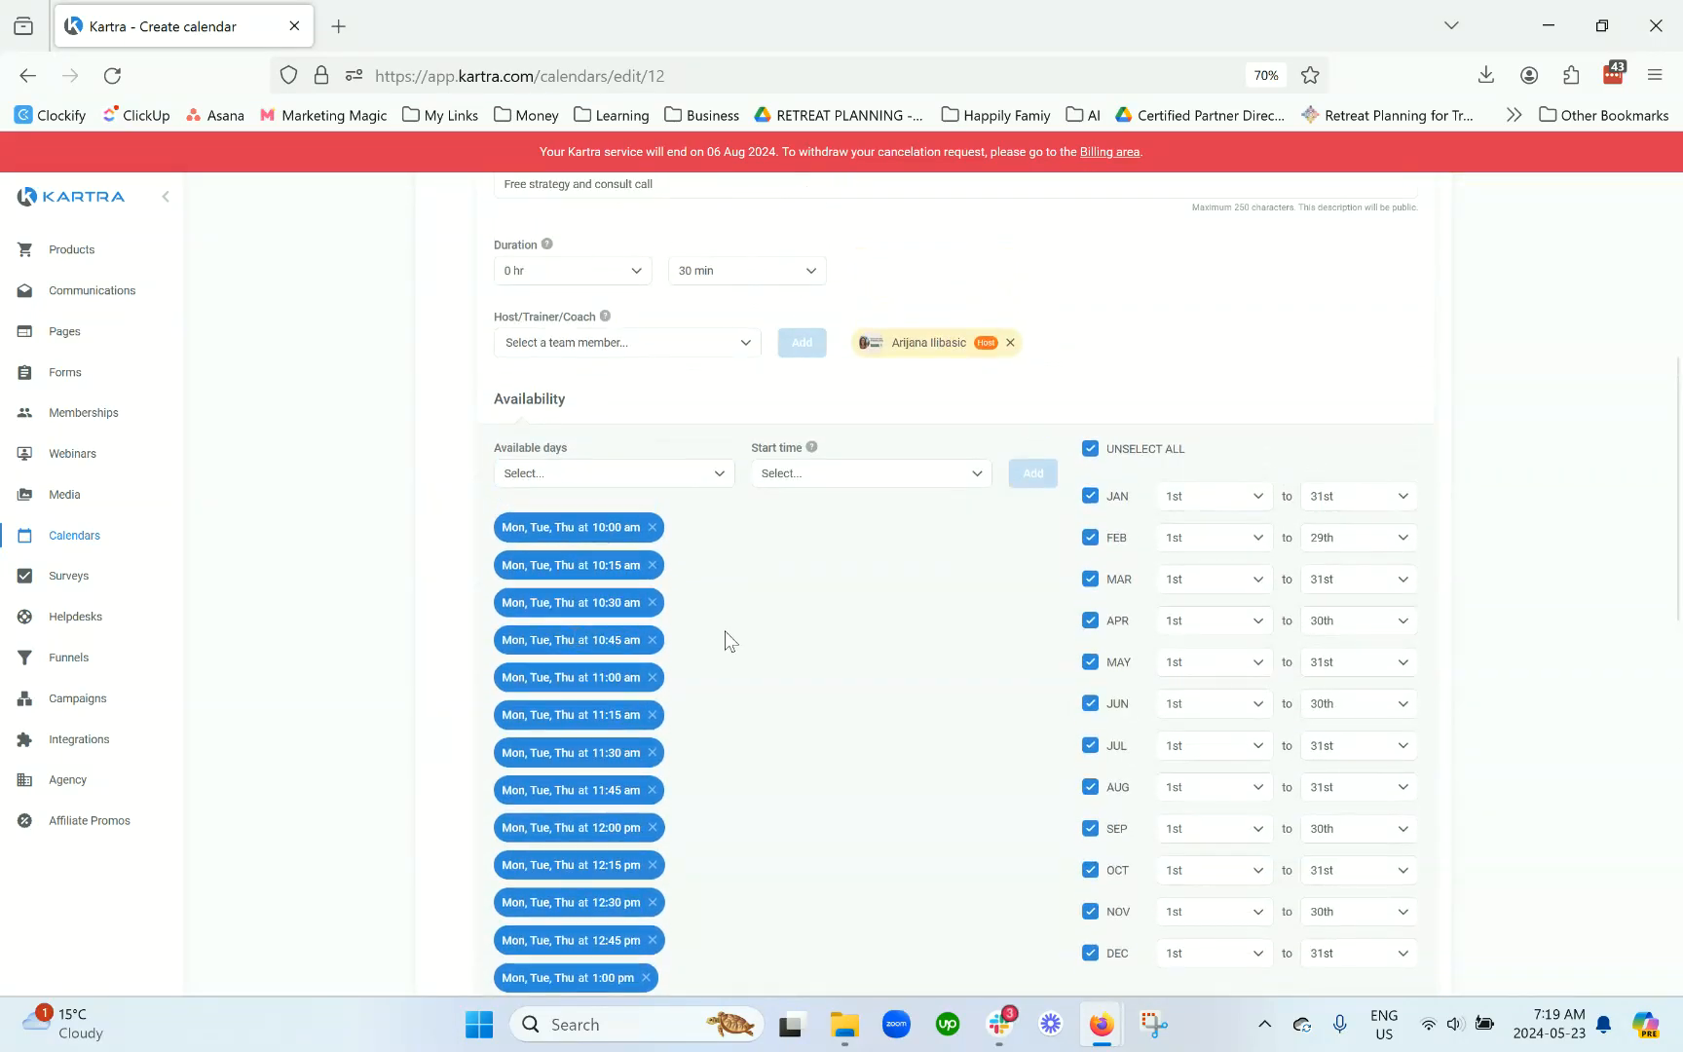
pyautogui.scroll(-1, 979, 642)
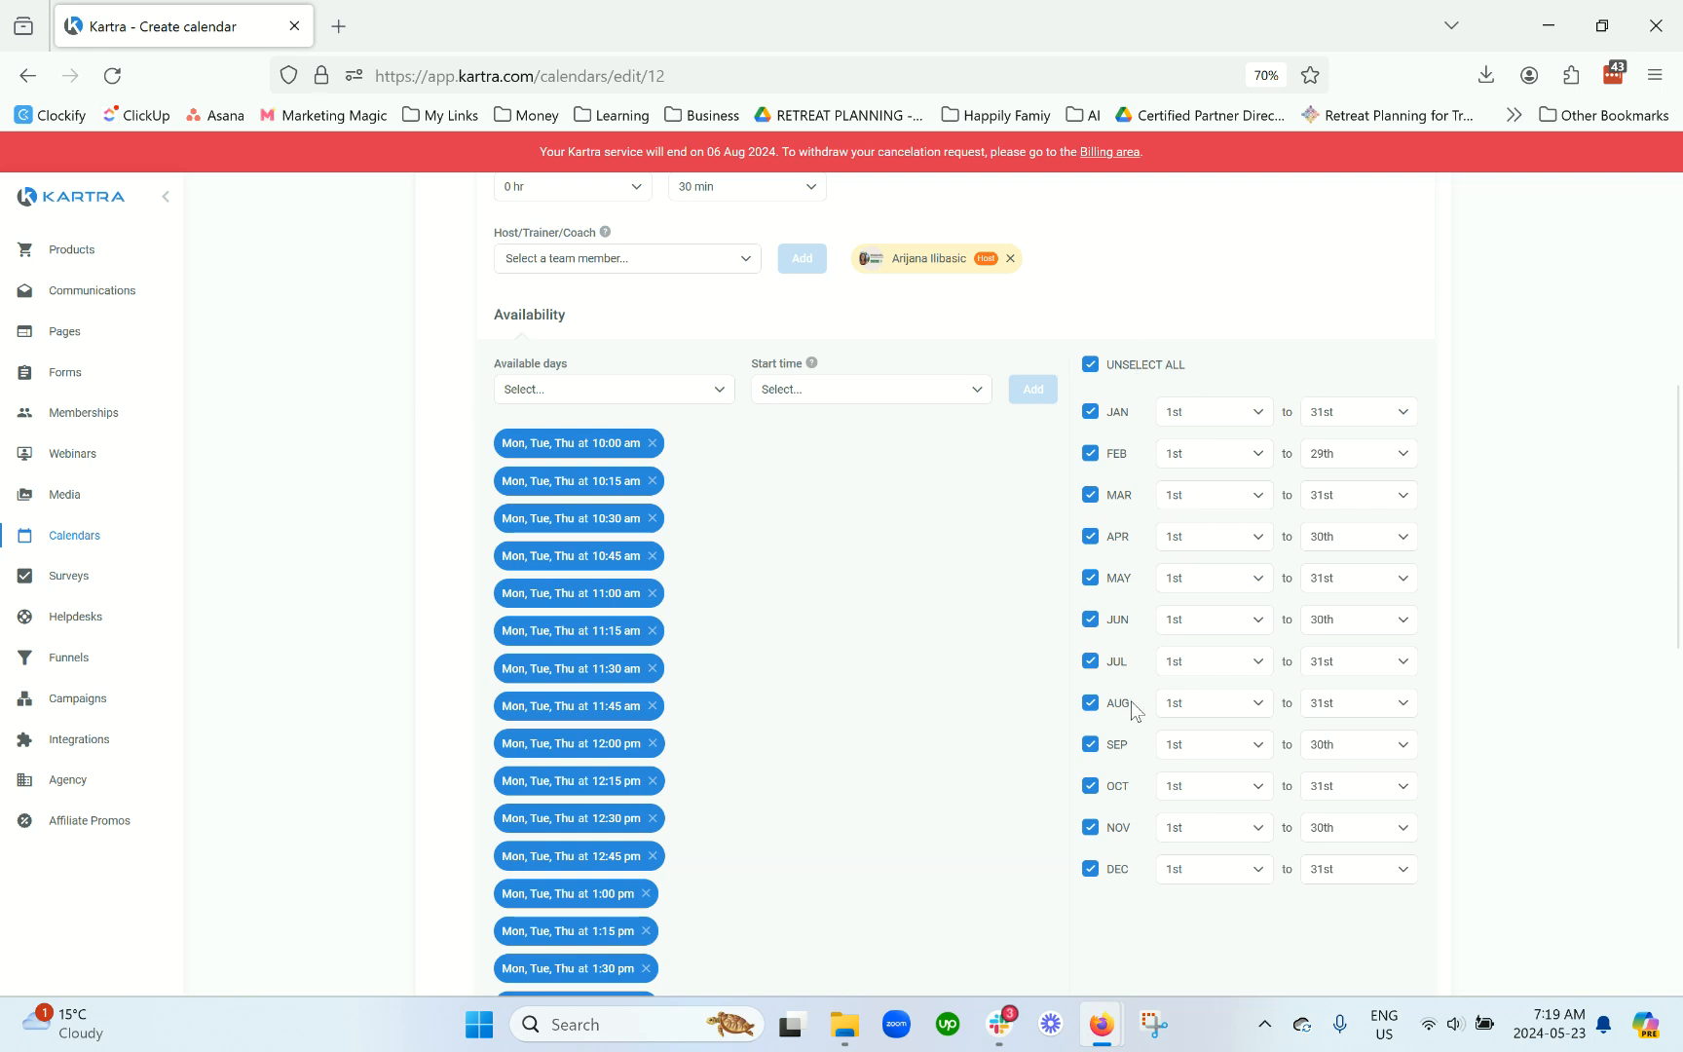
# Step: Try out the July and December availability toggles and December's day dropdowns
pyautogui.click(1090, 867)
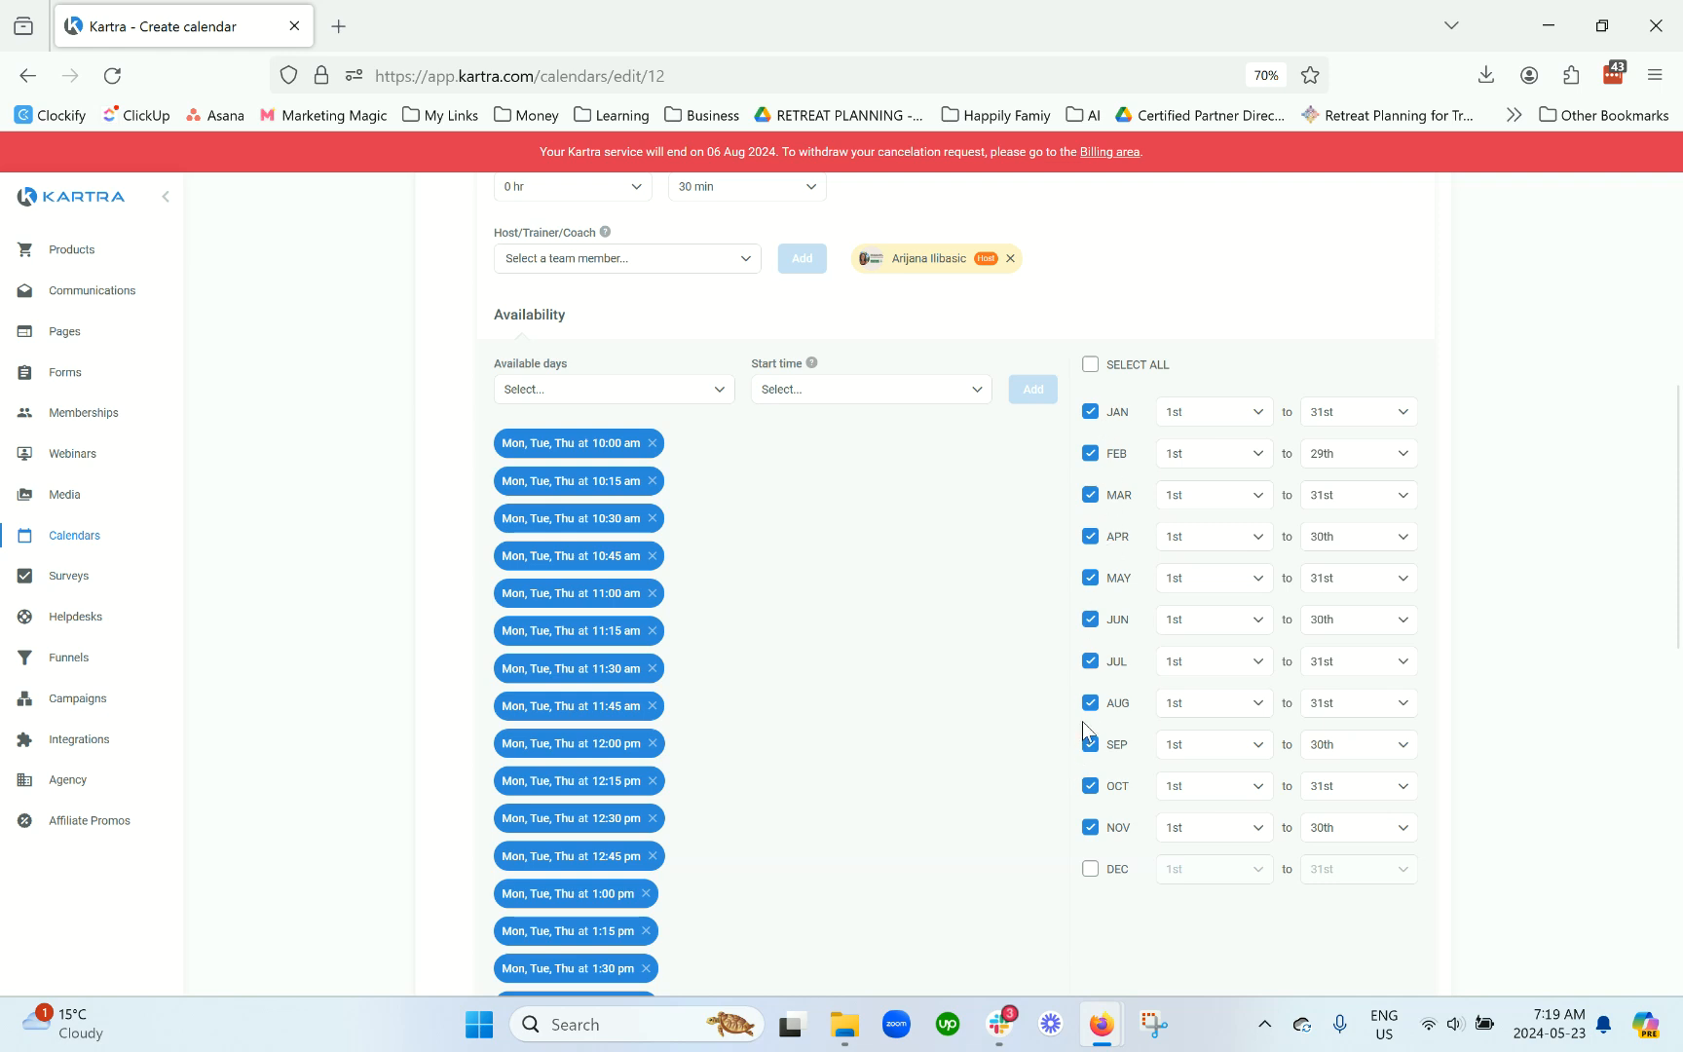
pyautogui.click(1090, 661)
pyautogui.click(1091, 662)
pyautogui.click(1091, 869)
pyautogui.click(1326, 872)
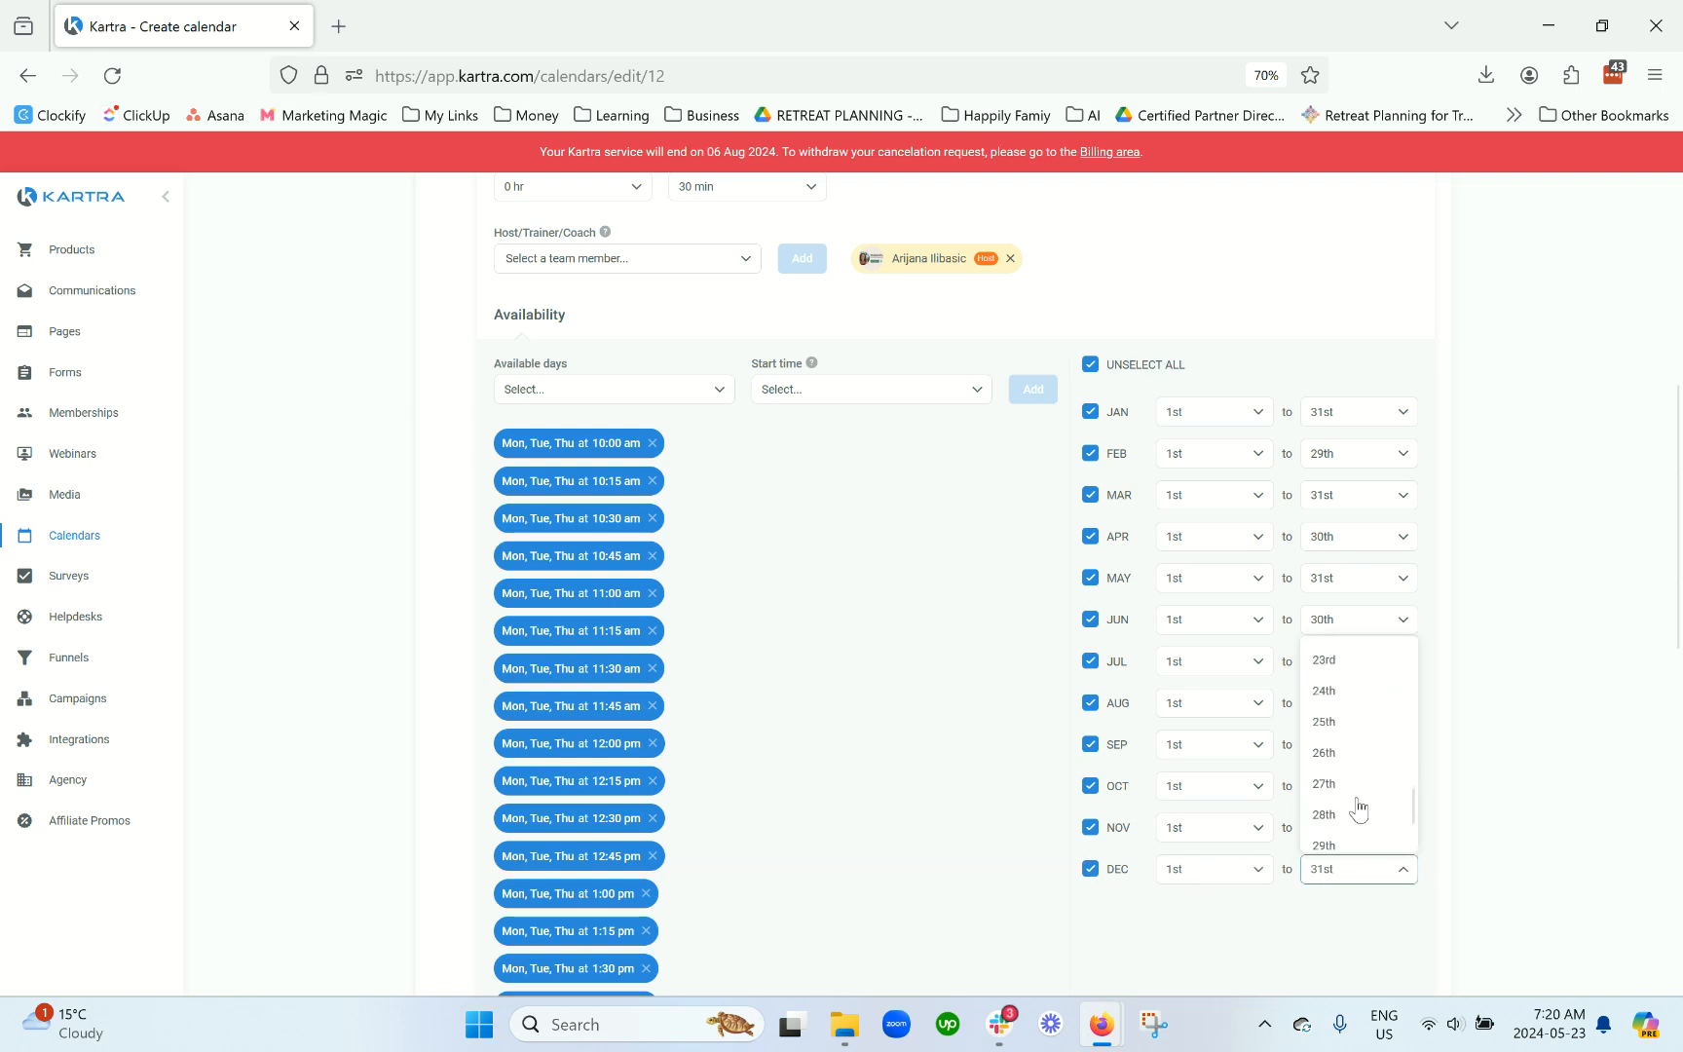
pyautogui.scroll(-3, 1354, 835)
pyautogui.scroll(-2, 1354, 832)
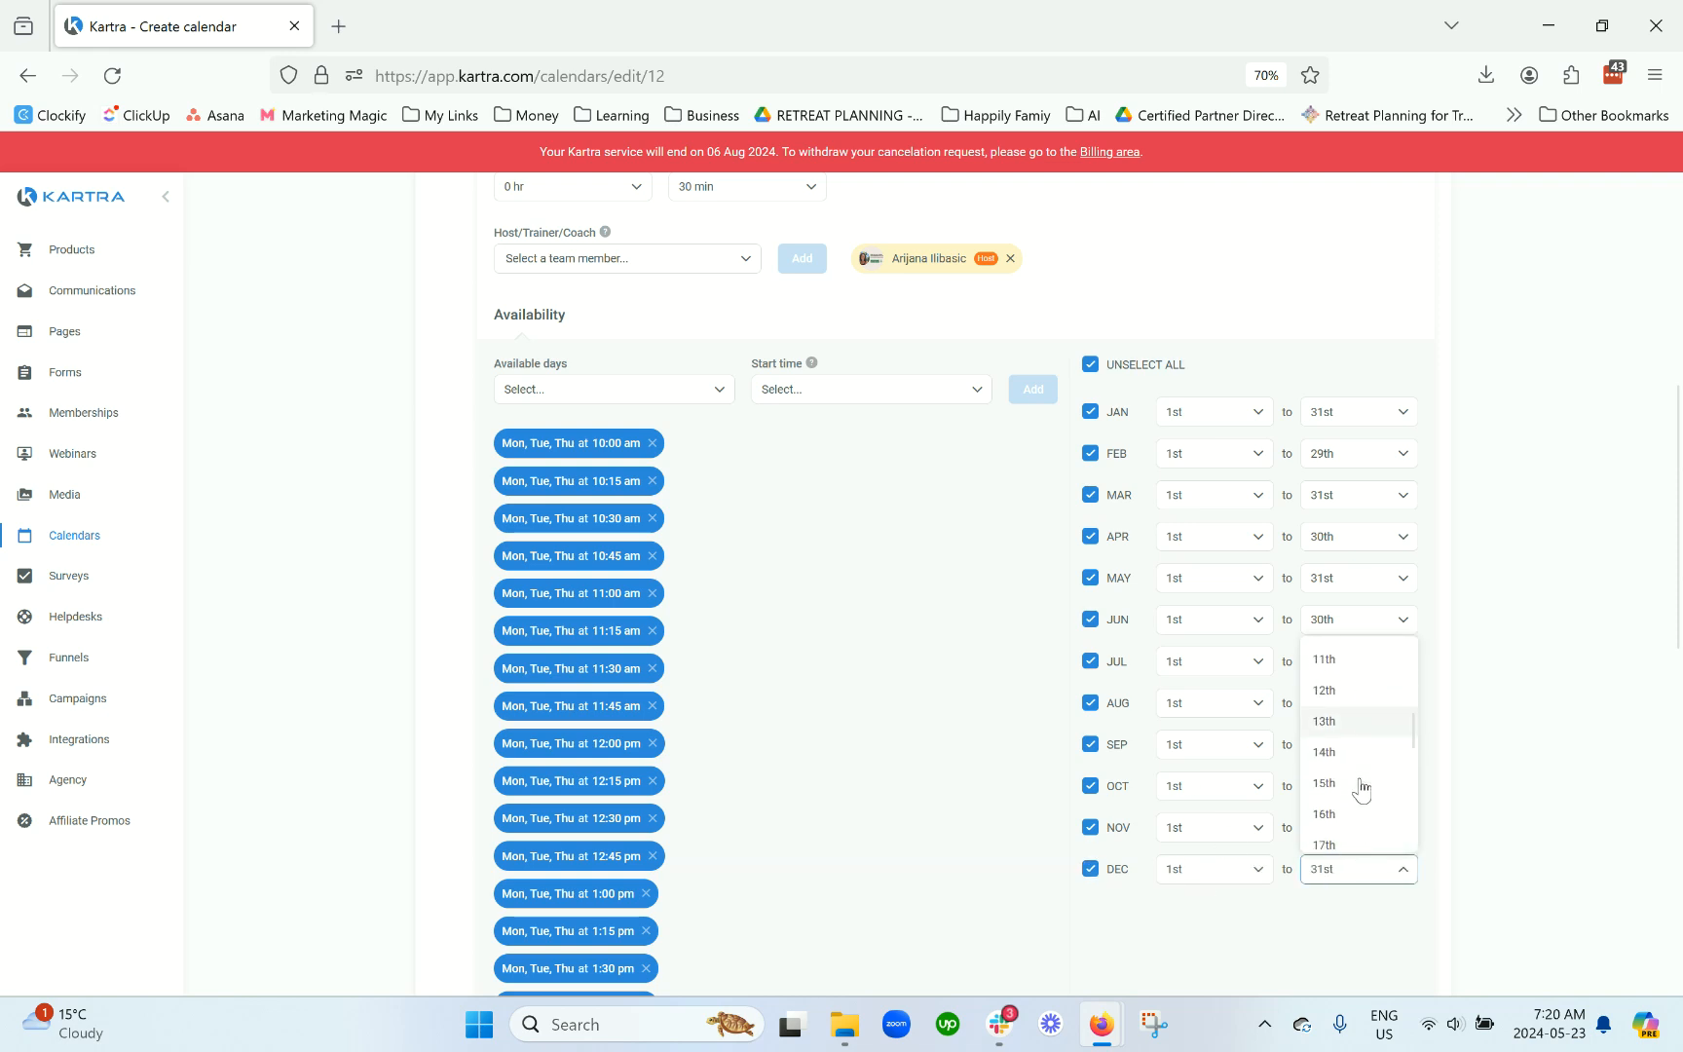
pyautogui.click(1224, 870)
pyautogui.scroll(-5, 1233, 706)
pyautogui.click(1213, 761)
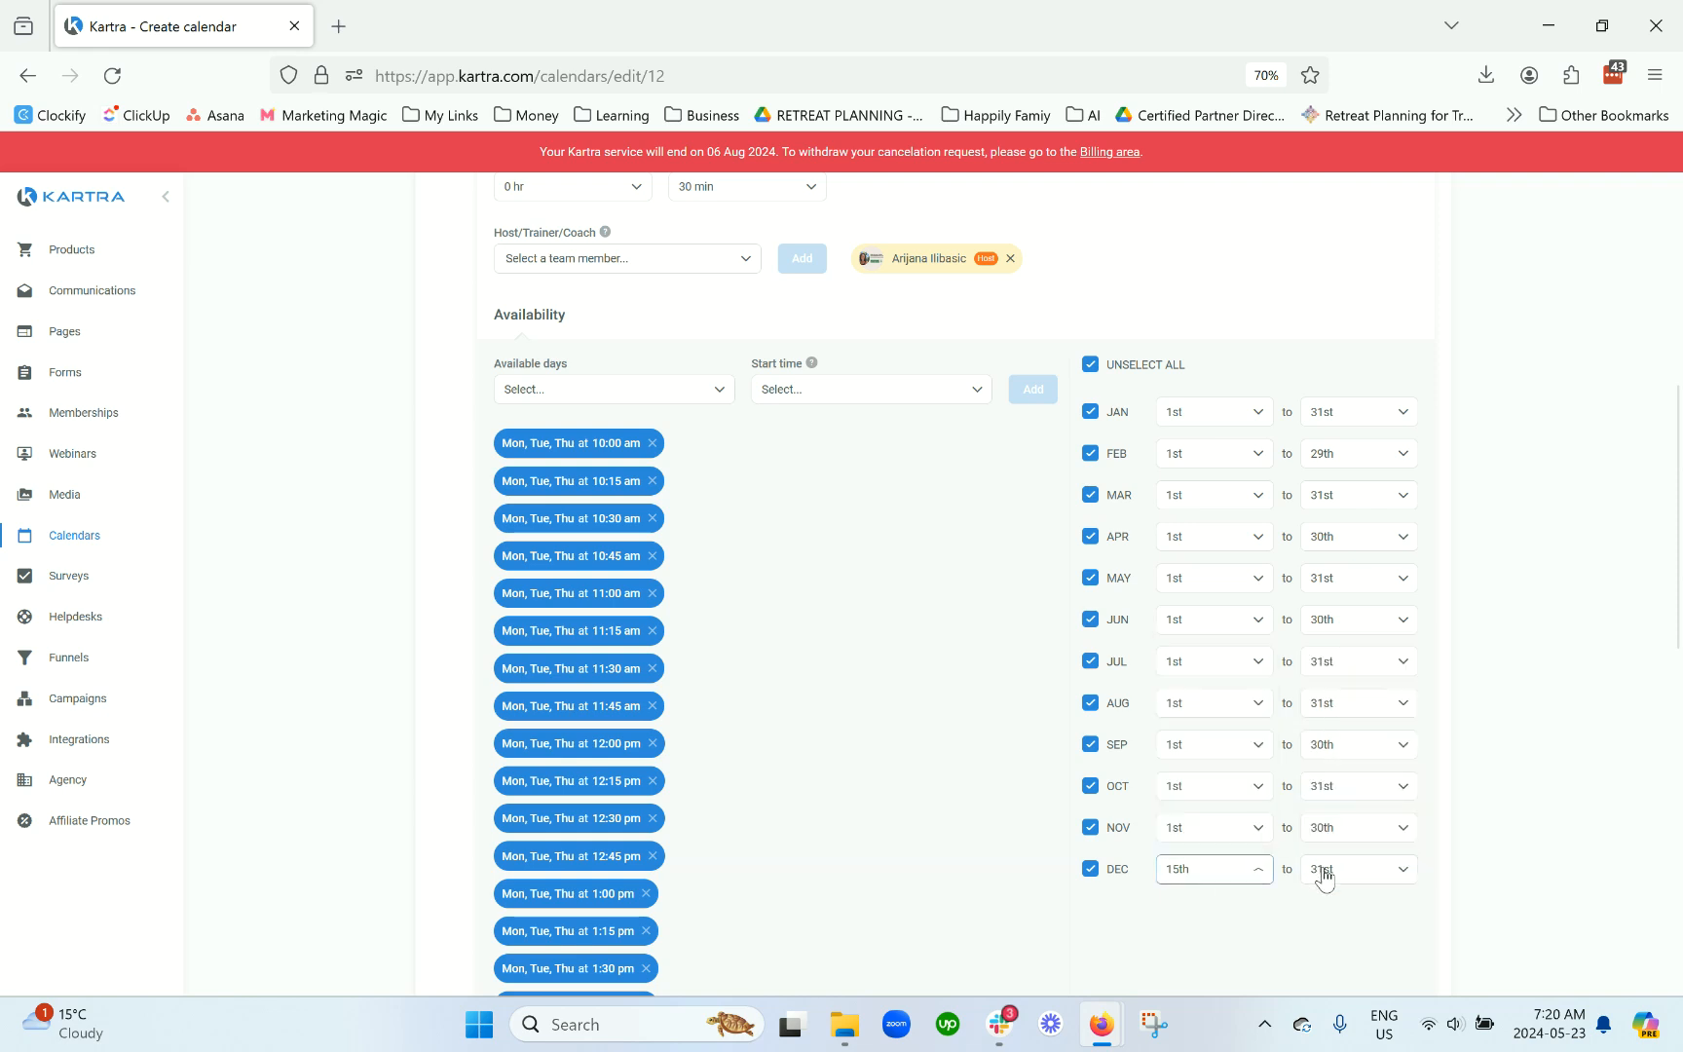
pyautogui.click(1089, 880)
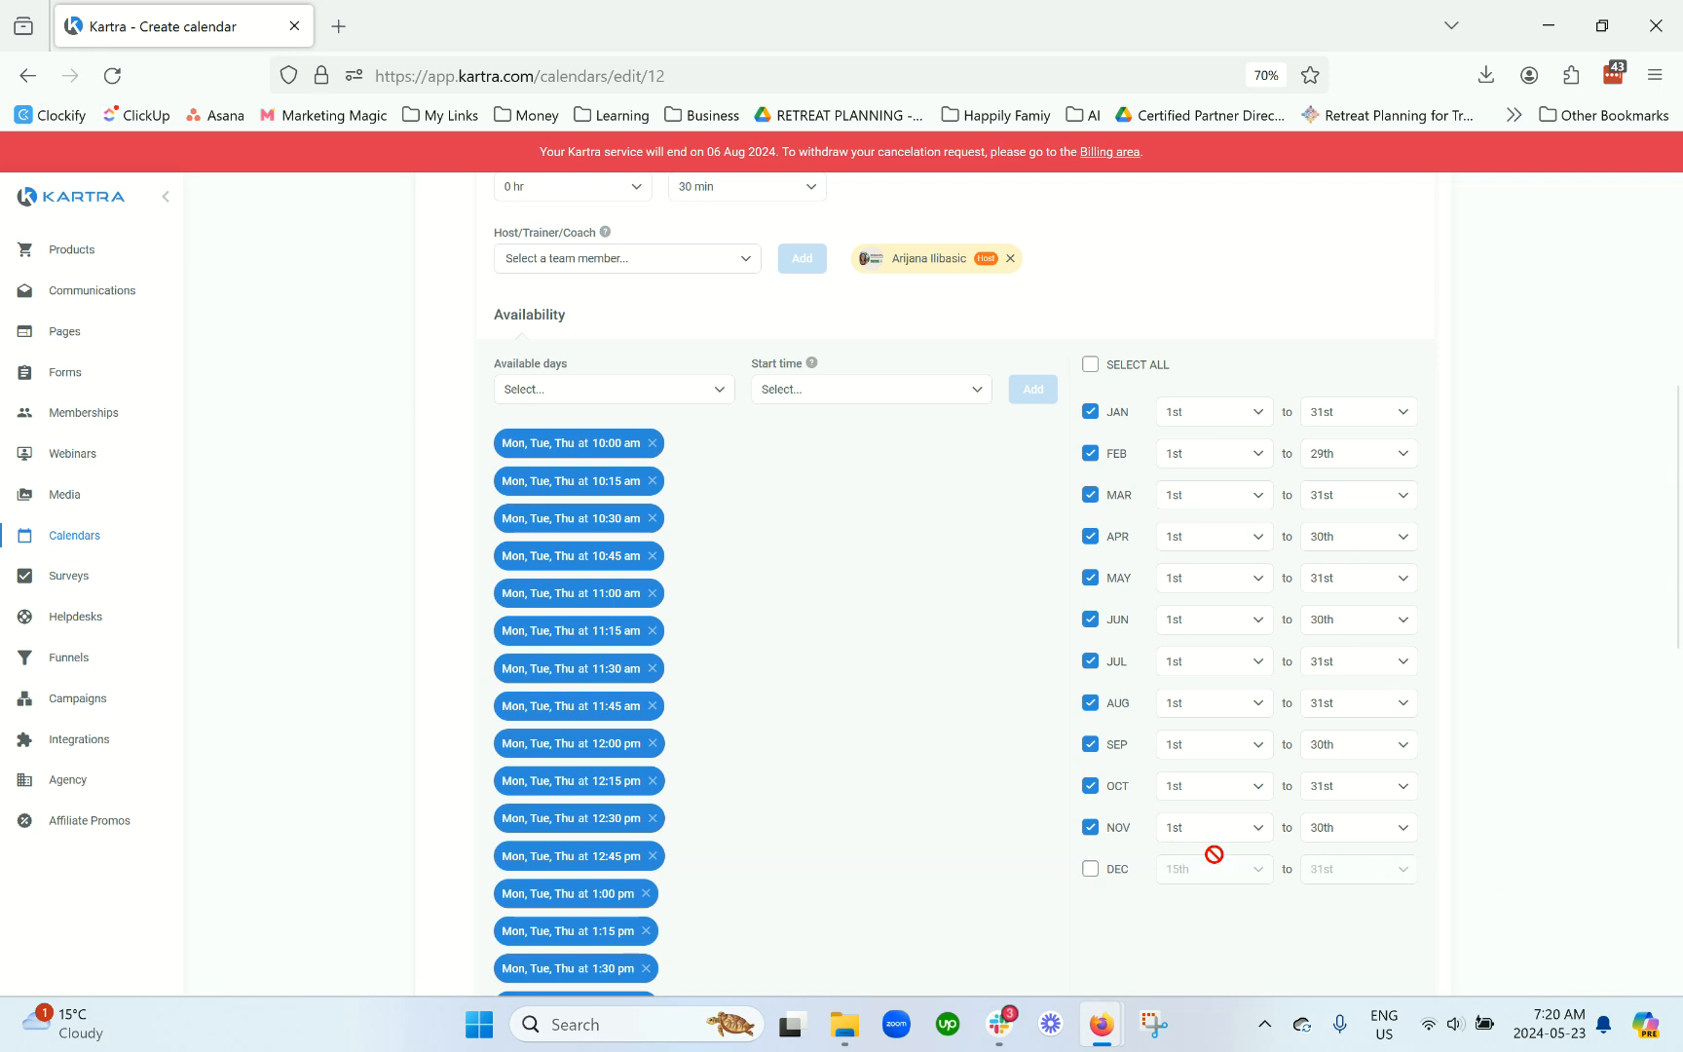
pyautogui.click(1090, 868)
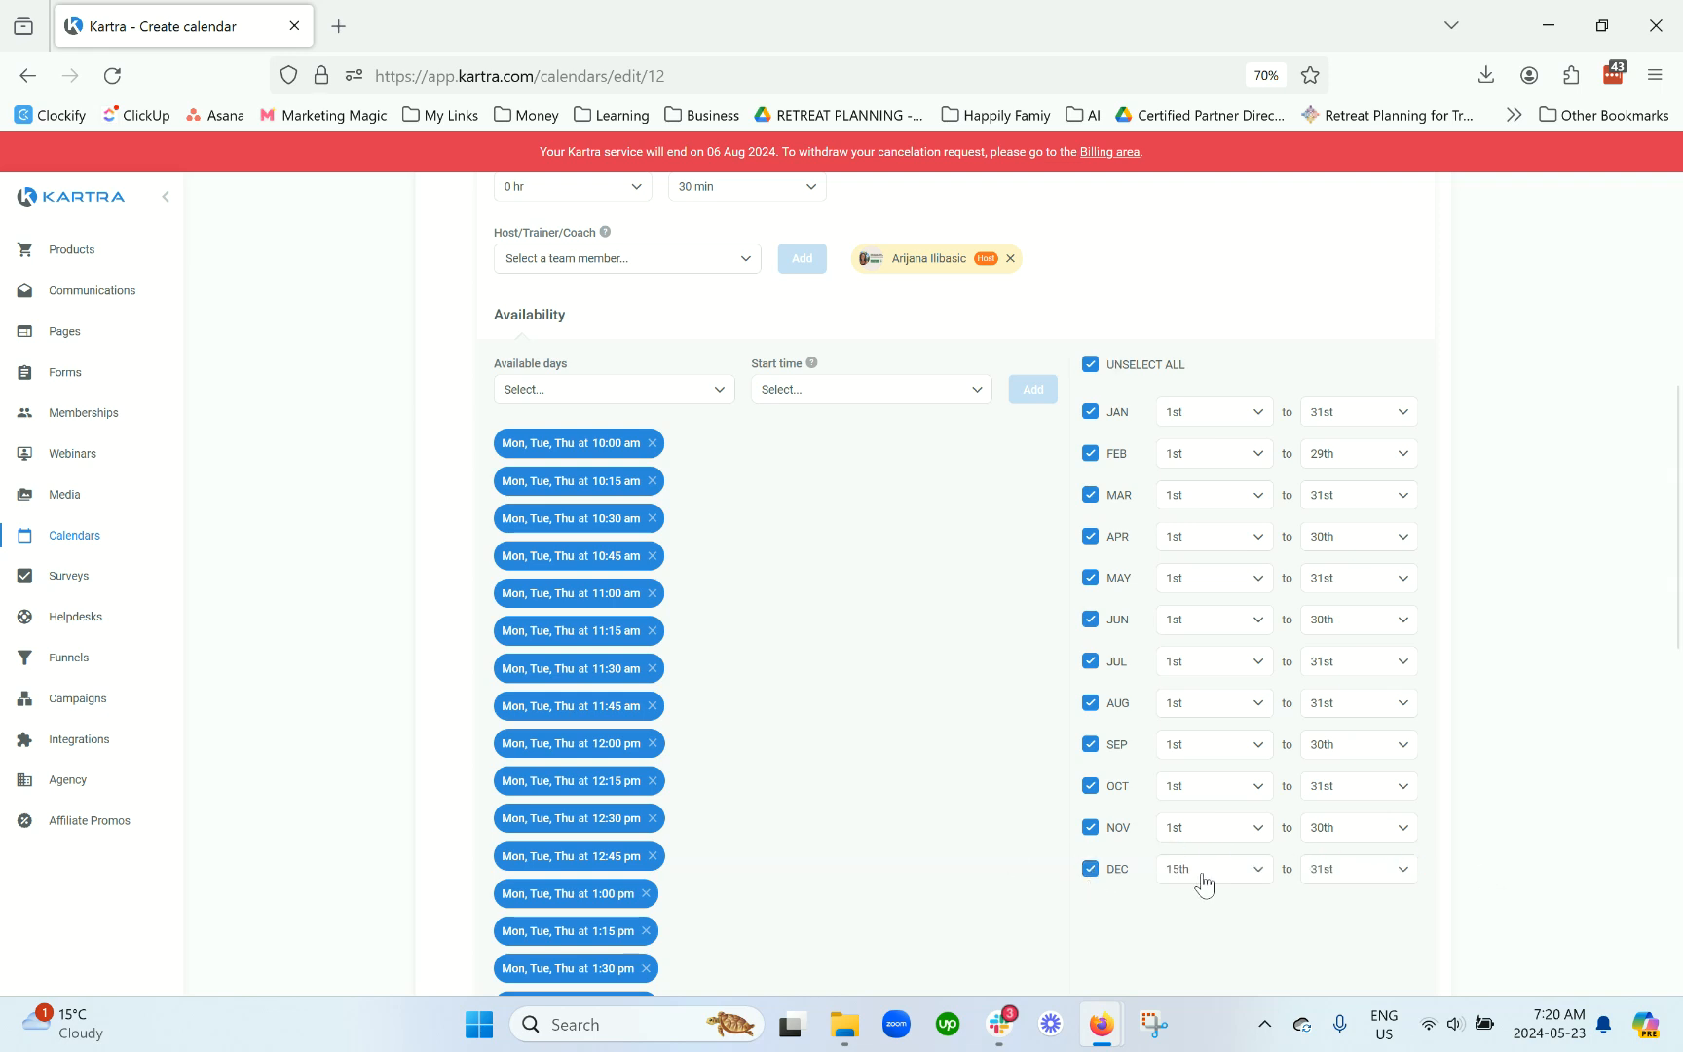
# Step: Set December availability to run from the 1st to the 15th
pyautogui.click(1203, 883)
pyautogui.scroll(5, 1225, 682)
pyautogui.click(1200, 738)
pyautogui.scroll(-3, 1329, 759)
pyautogui.click(1349, 716)
pyautogui.scroll(-2, 1377, 621)
pyautogui.click(1351, 490)
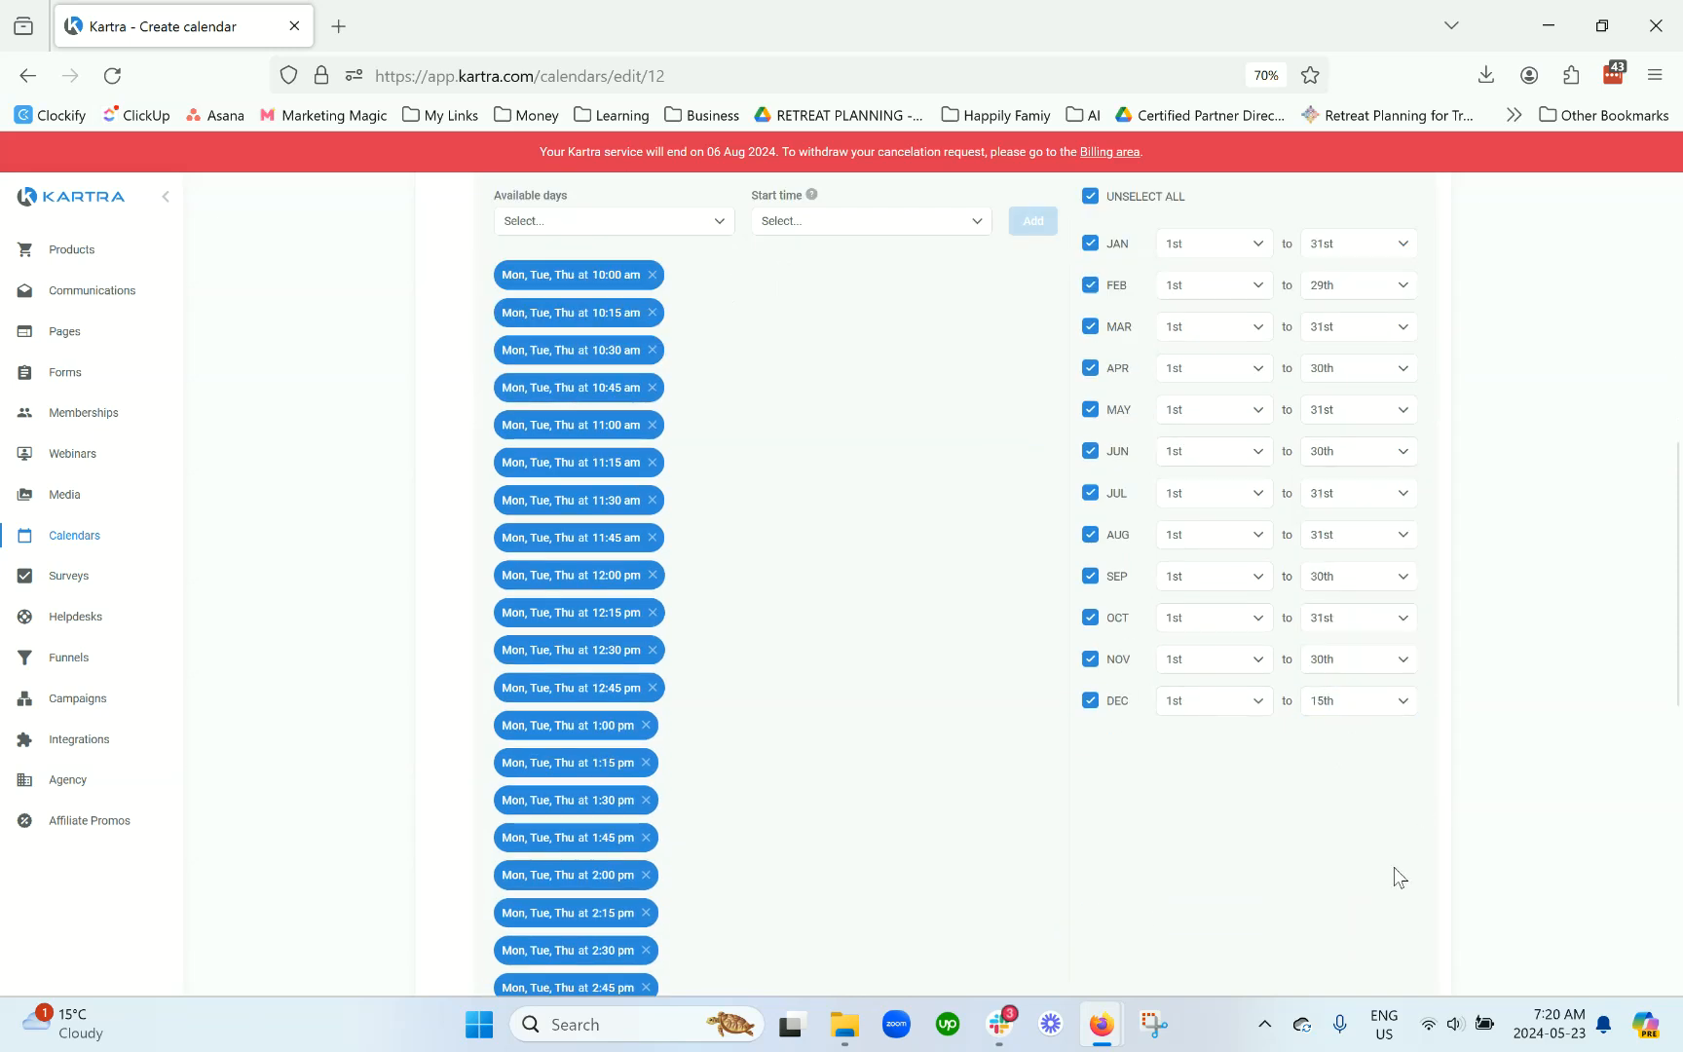
pyautogui.scroll(1, 1393, 860)
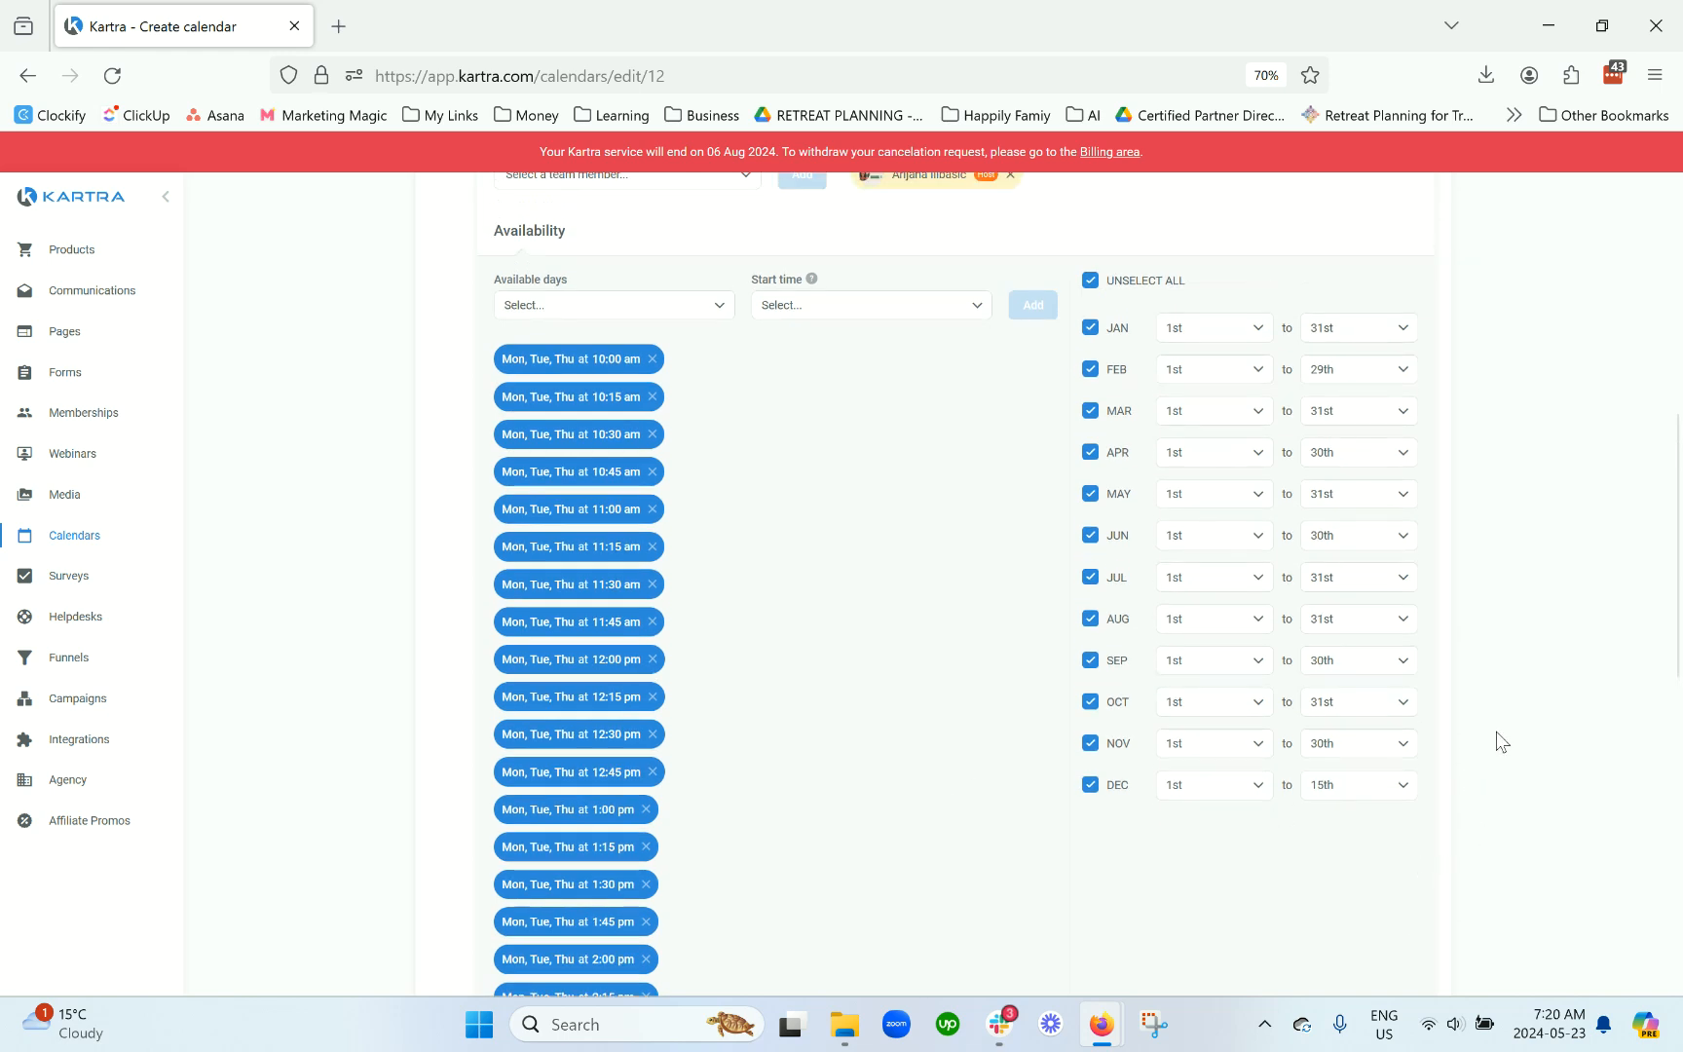
pyautogui.scroll(-5, 1500, 741)
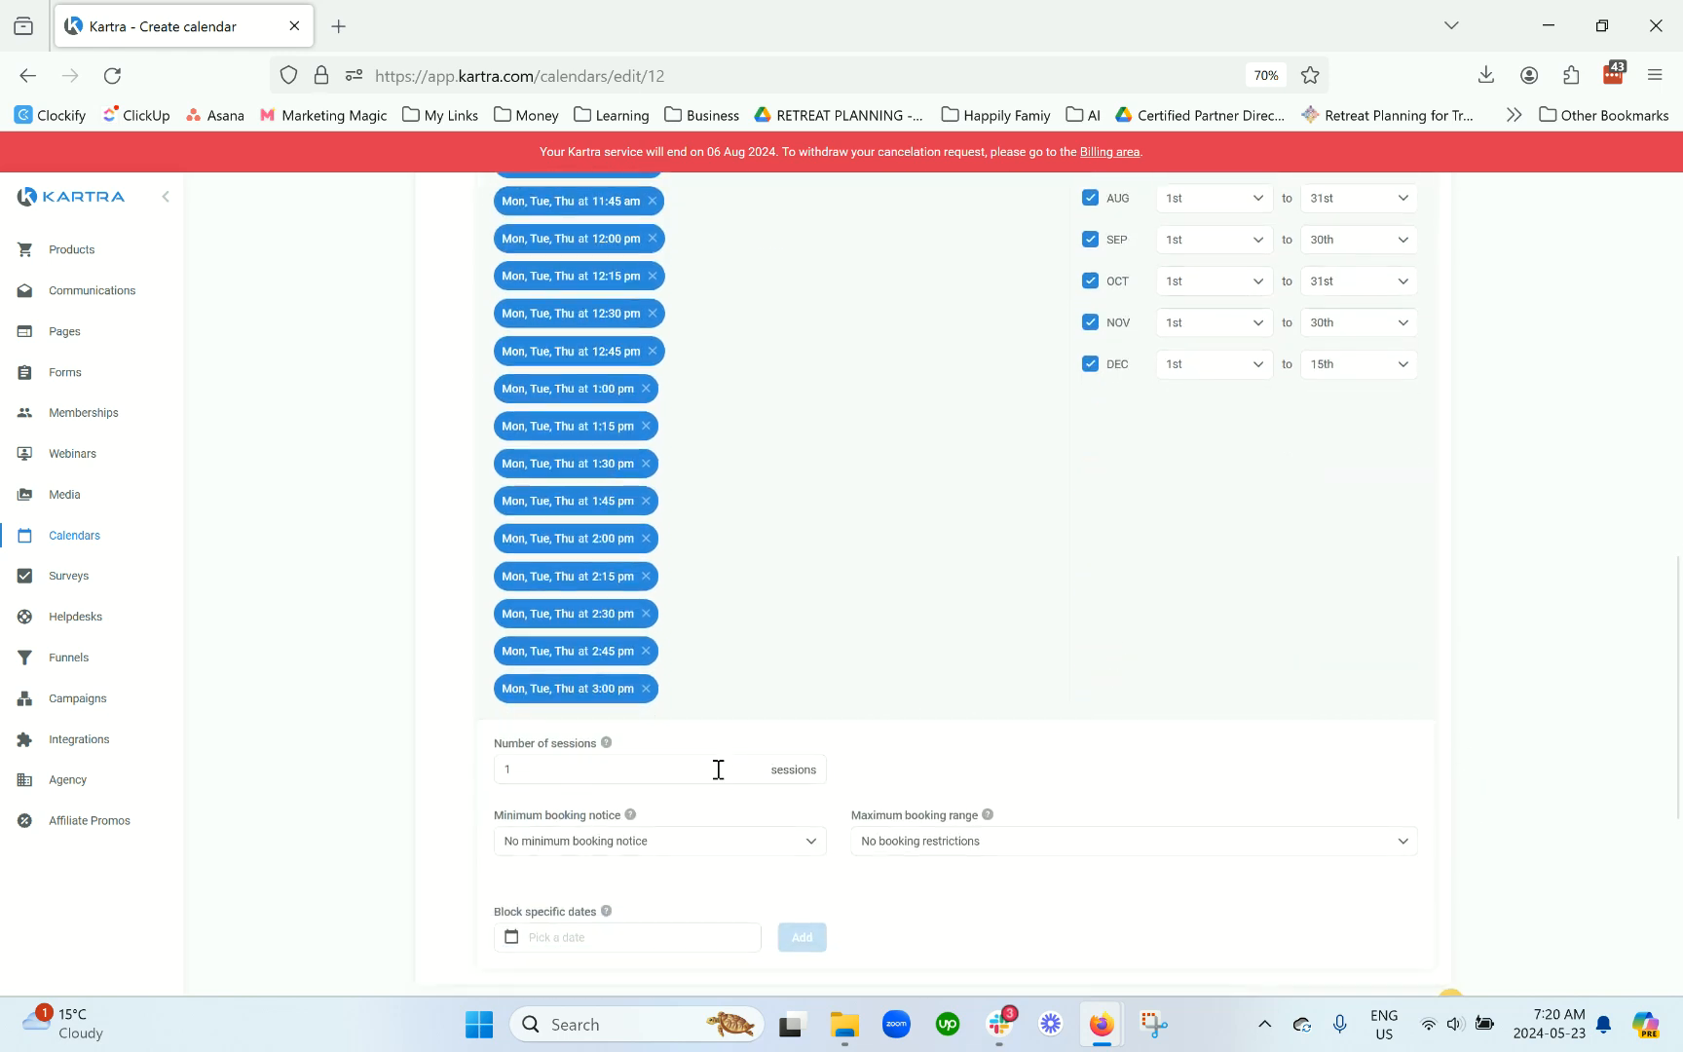
pyautogui.moveTo(604, 745)
pyautogui.scroll(-1, 628, 774)
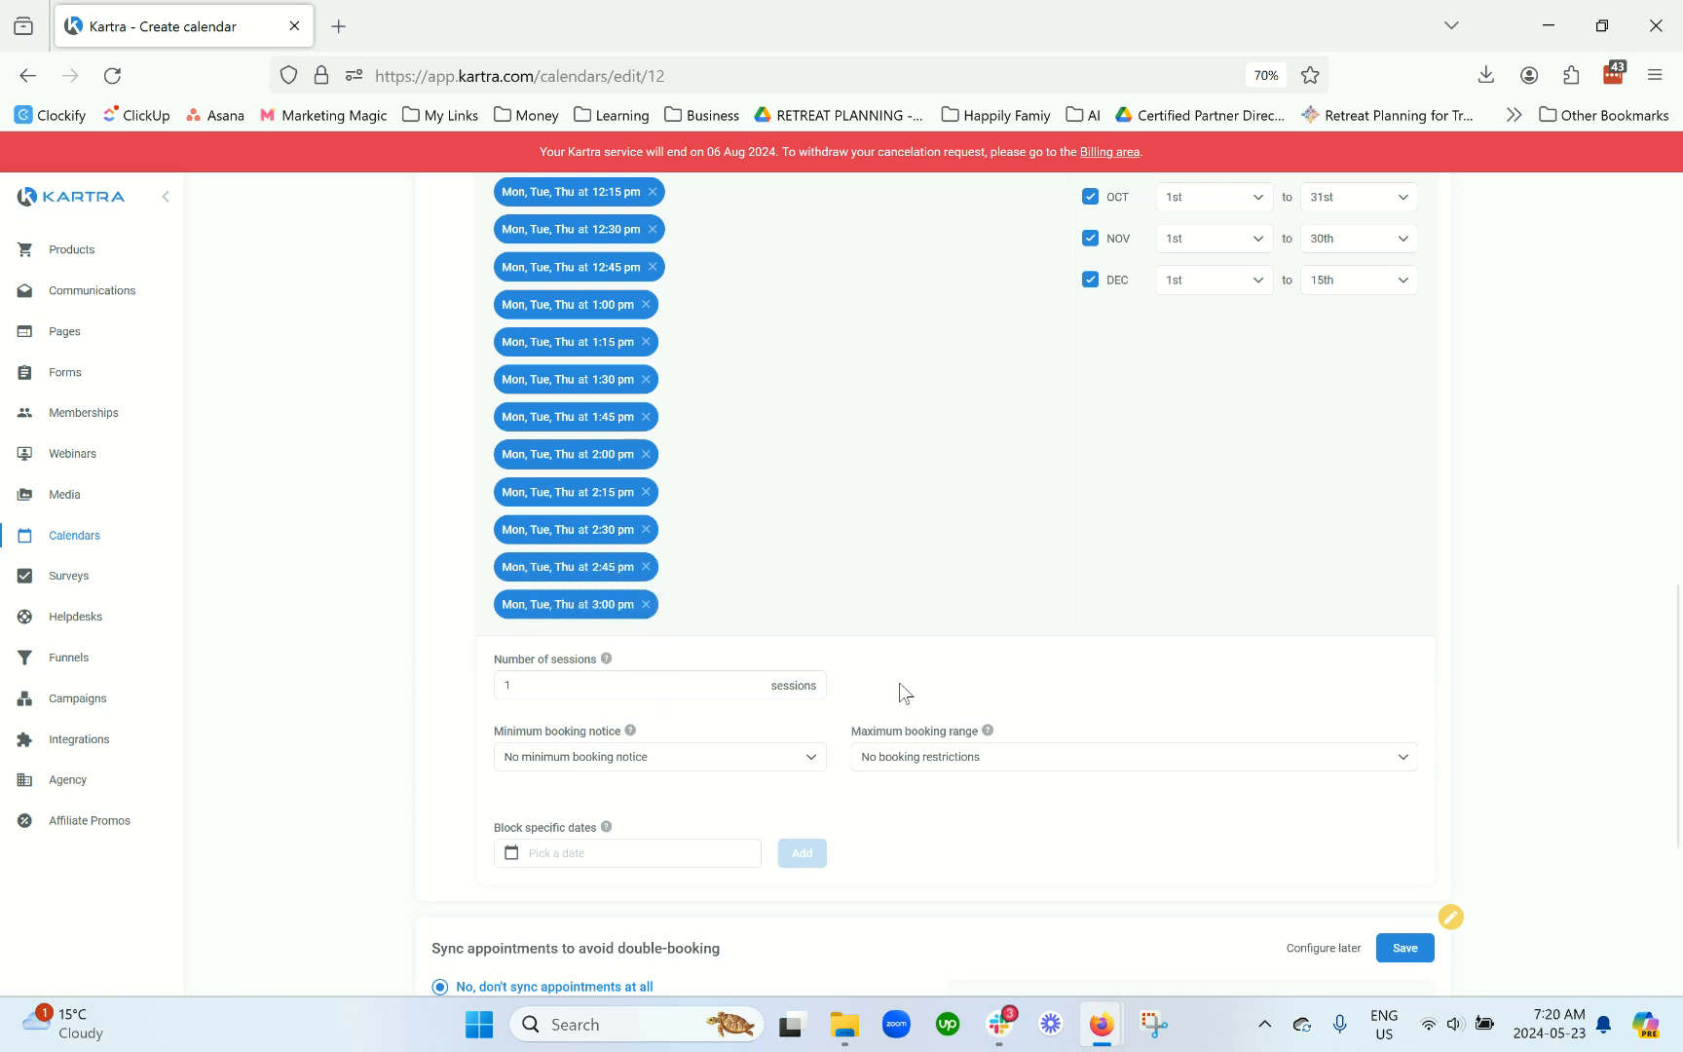
pyautogui.scroll(-1, 901, 686)
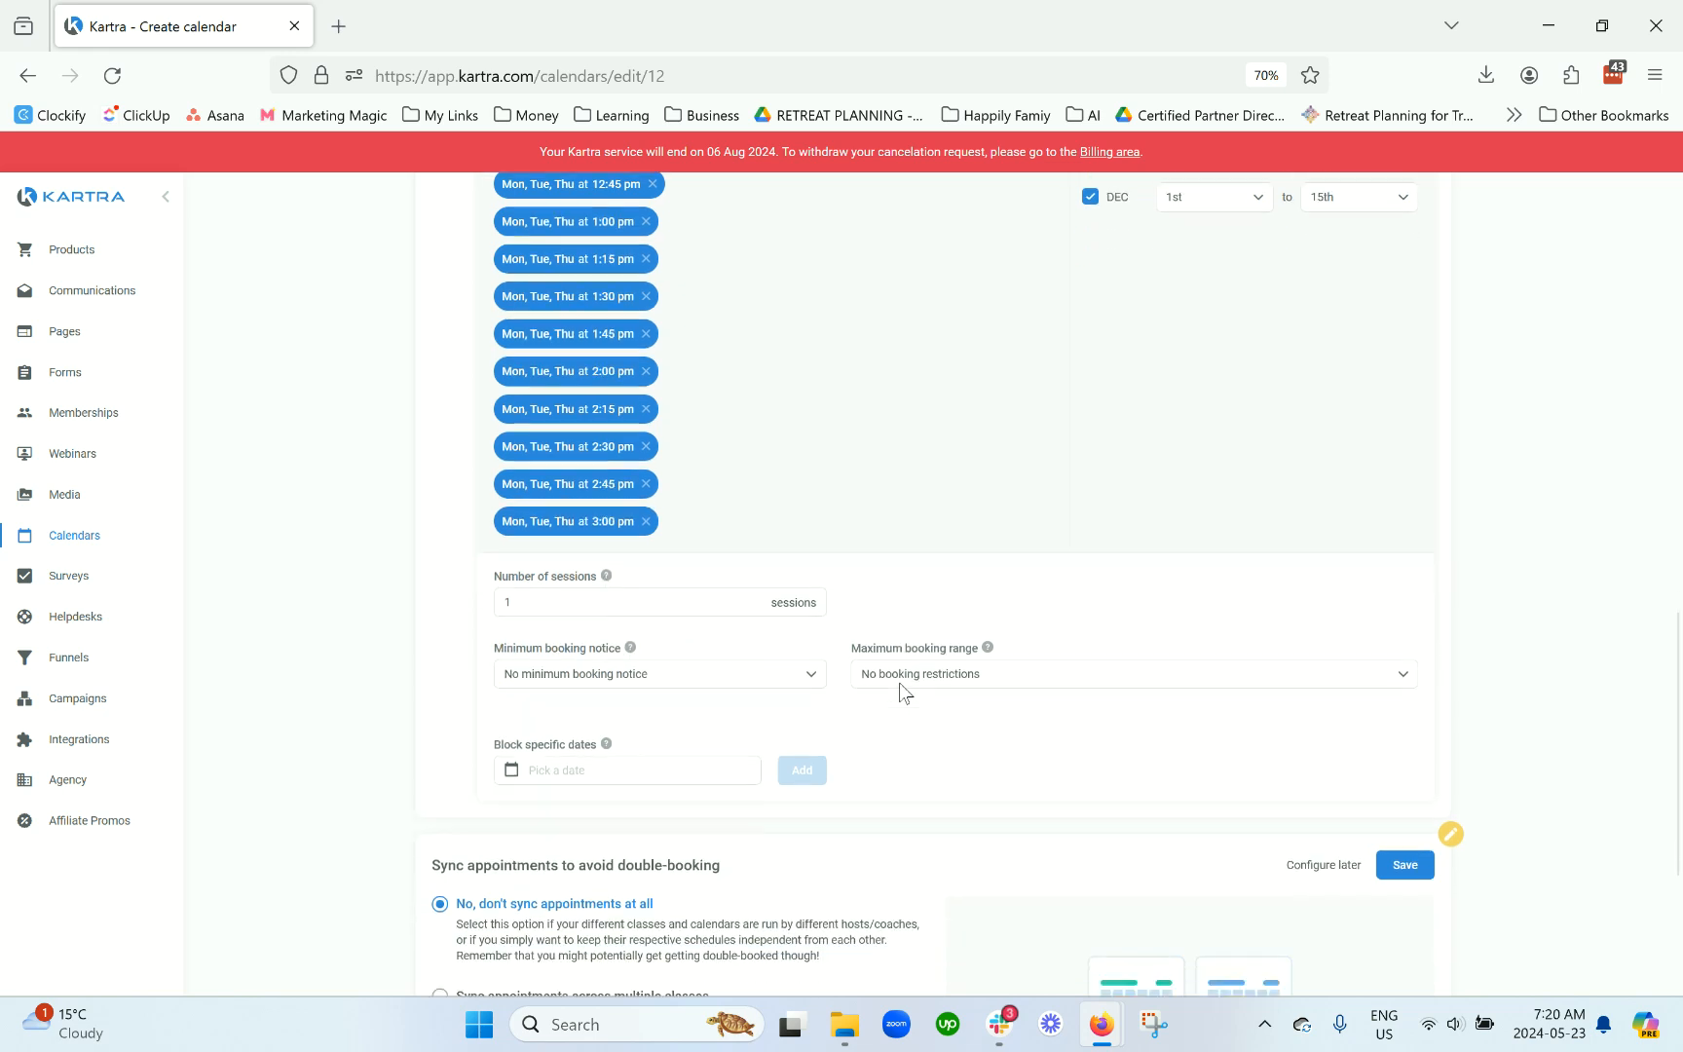
# Step: Set the minimum booking notice to 2 days
pyautogui.click(706, 681)
pyautogui.click(641, 719)
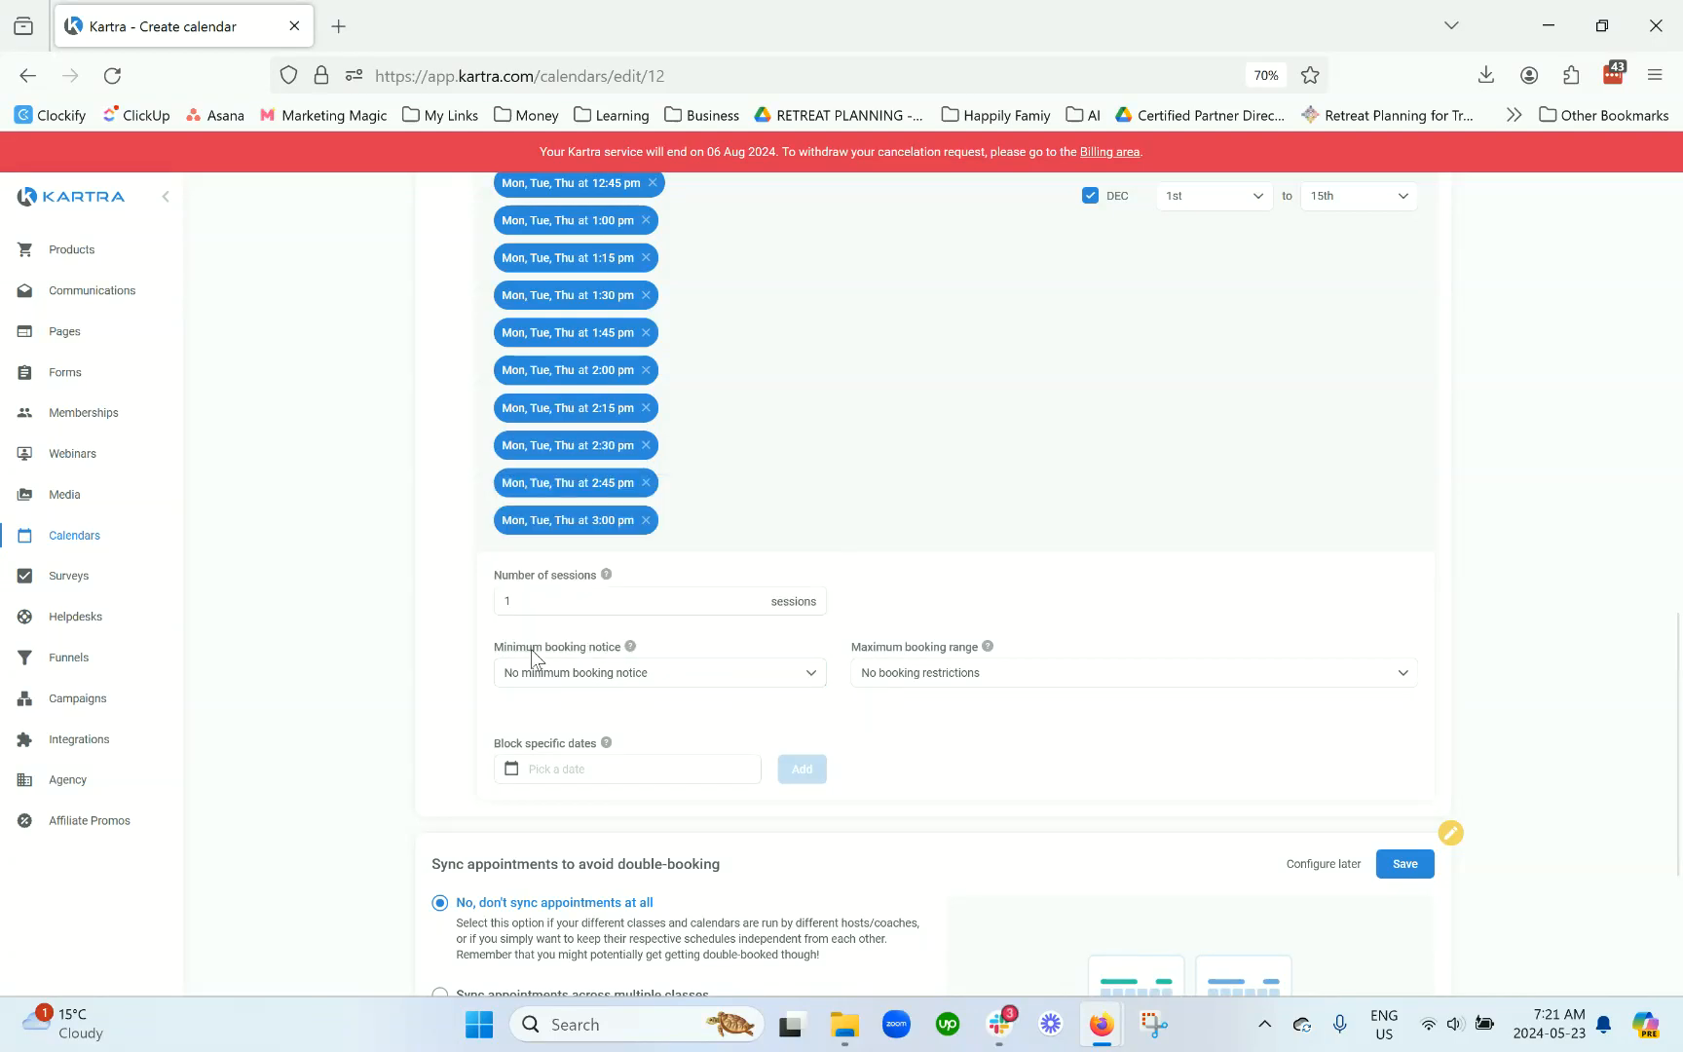
pyautogui.click(604, 686)
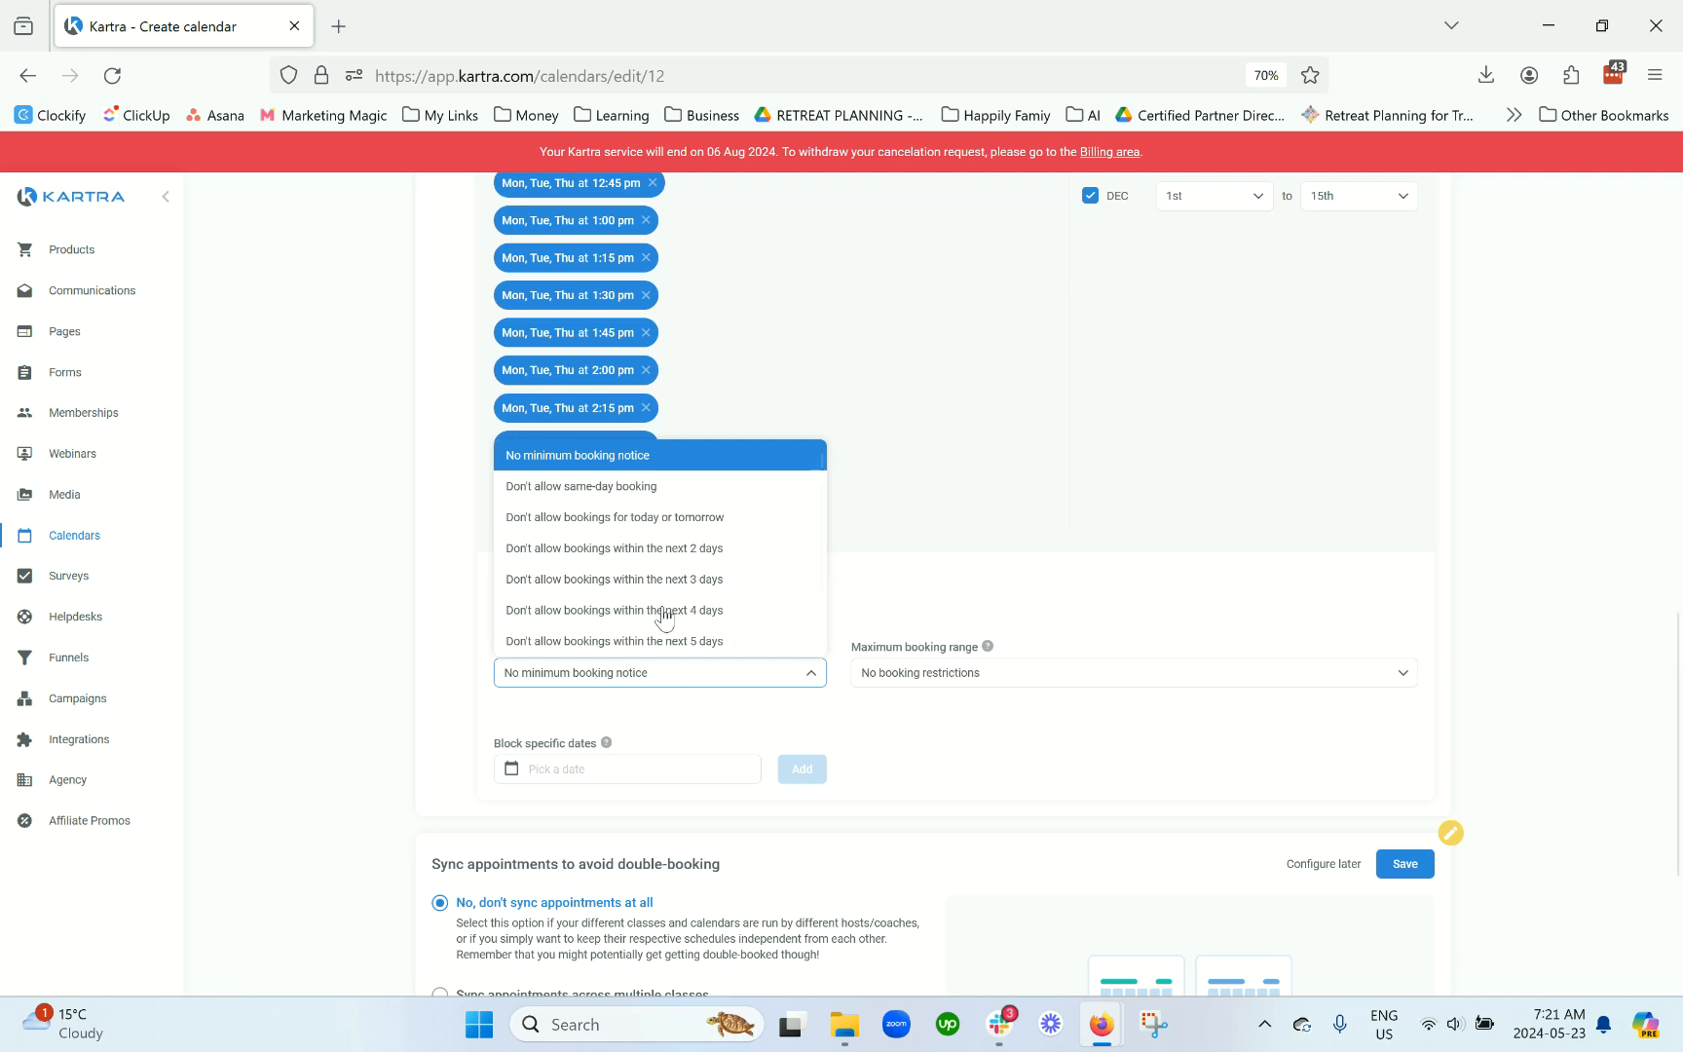
pyautogui.click(646, 554)
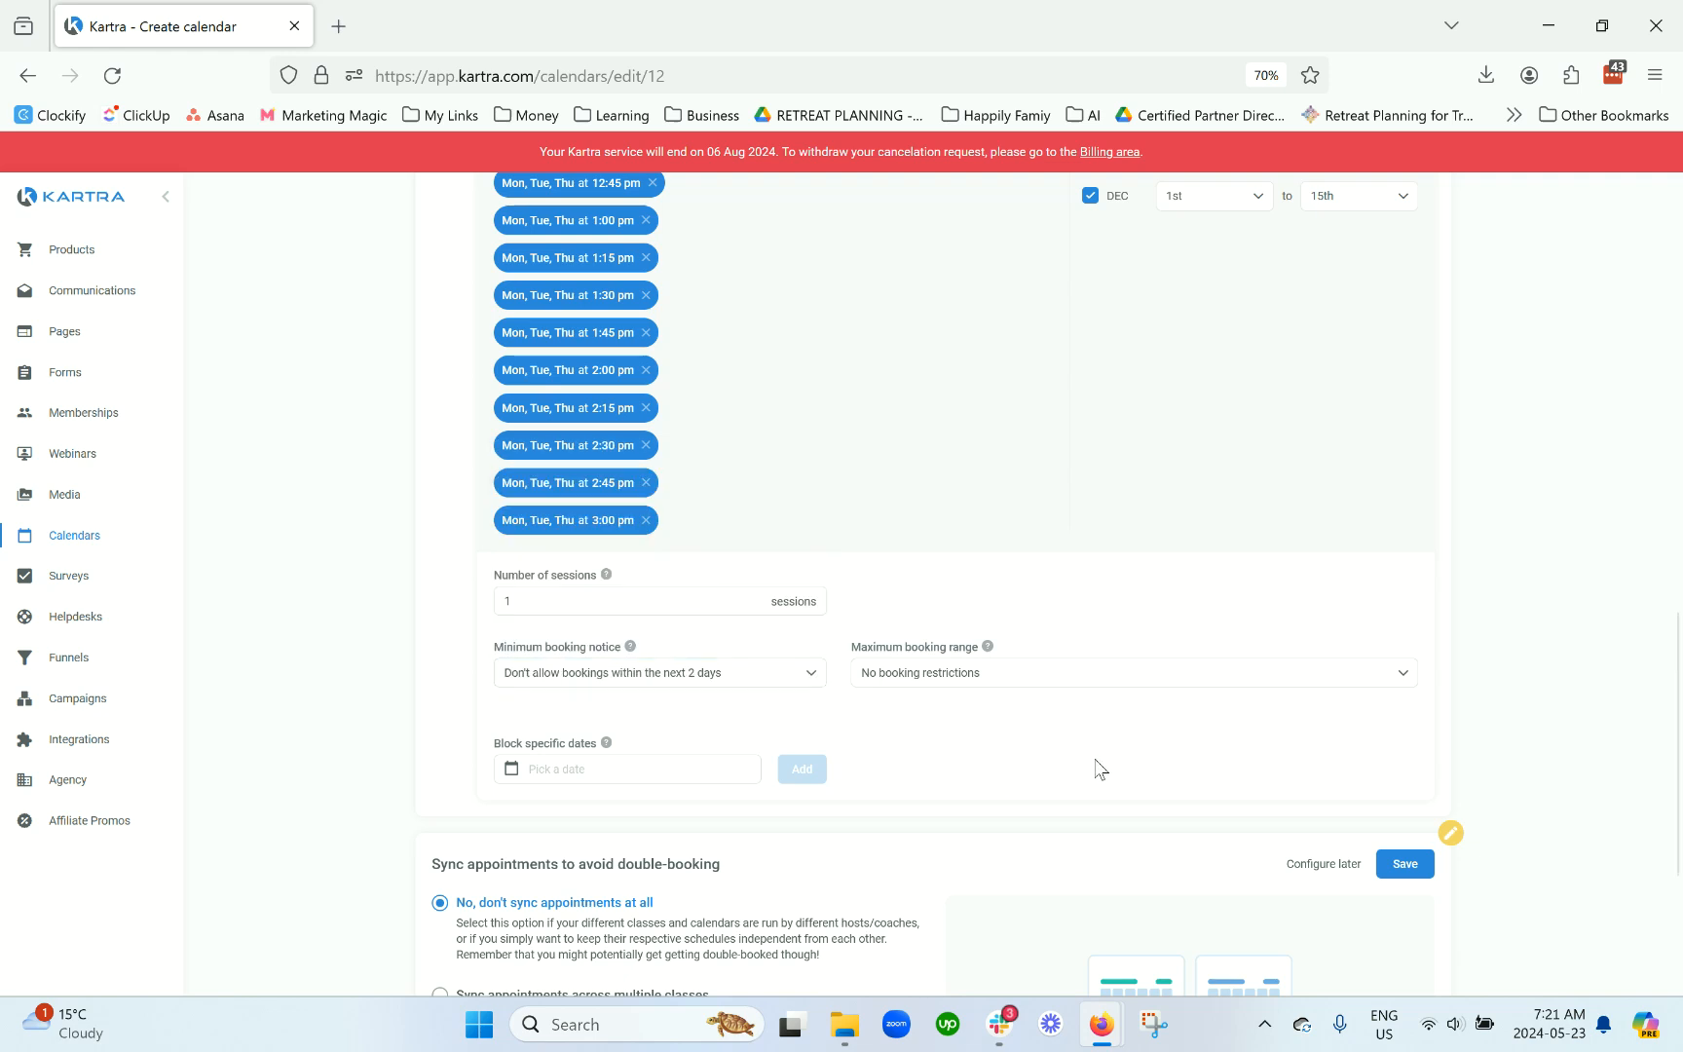
# Step: Set the maximum booking range to the next 14 days
pyautogui.click(1018, 682)
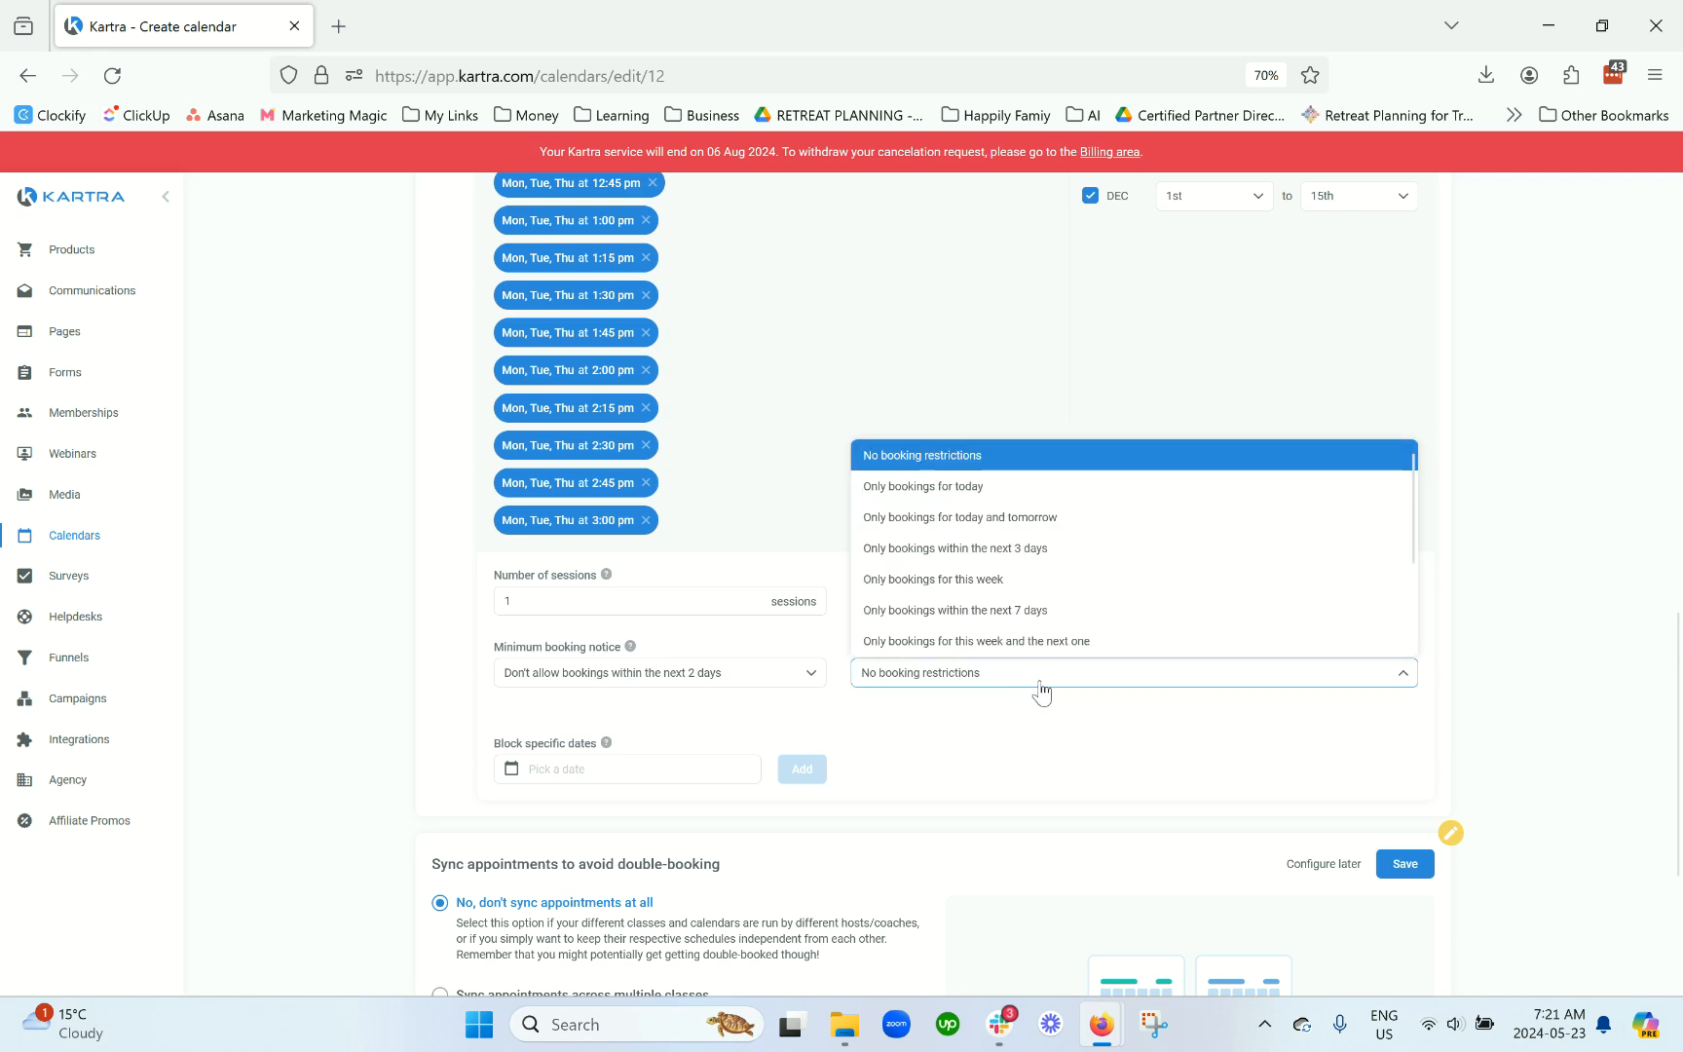
pyautogui.click(1082, 732)
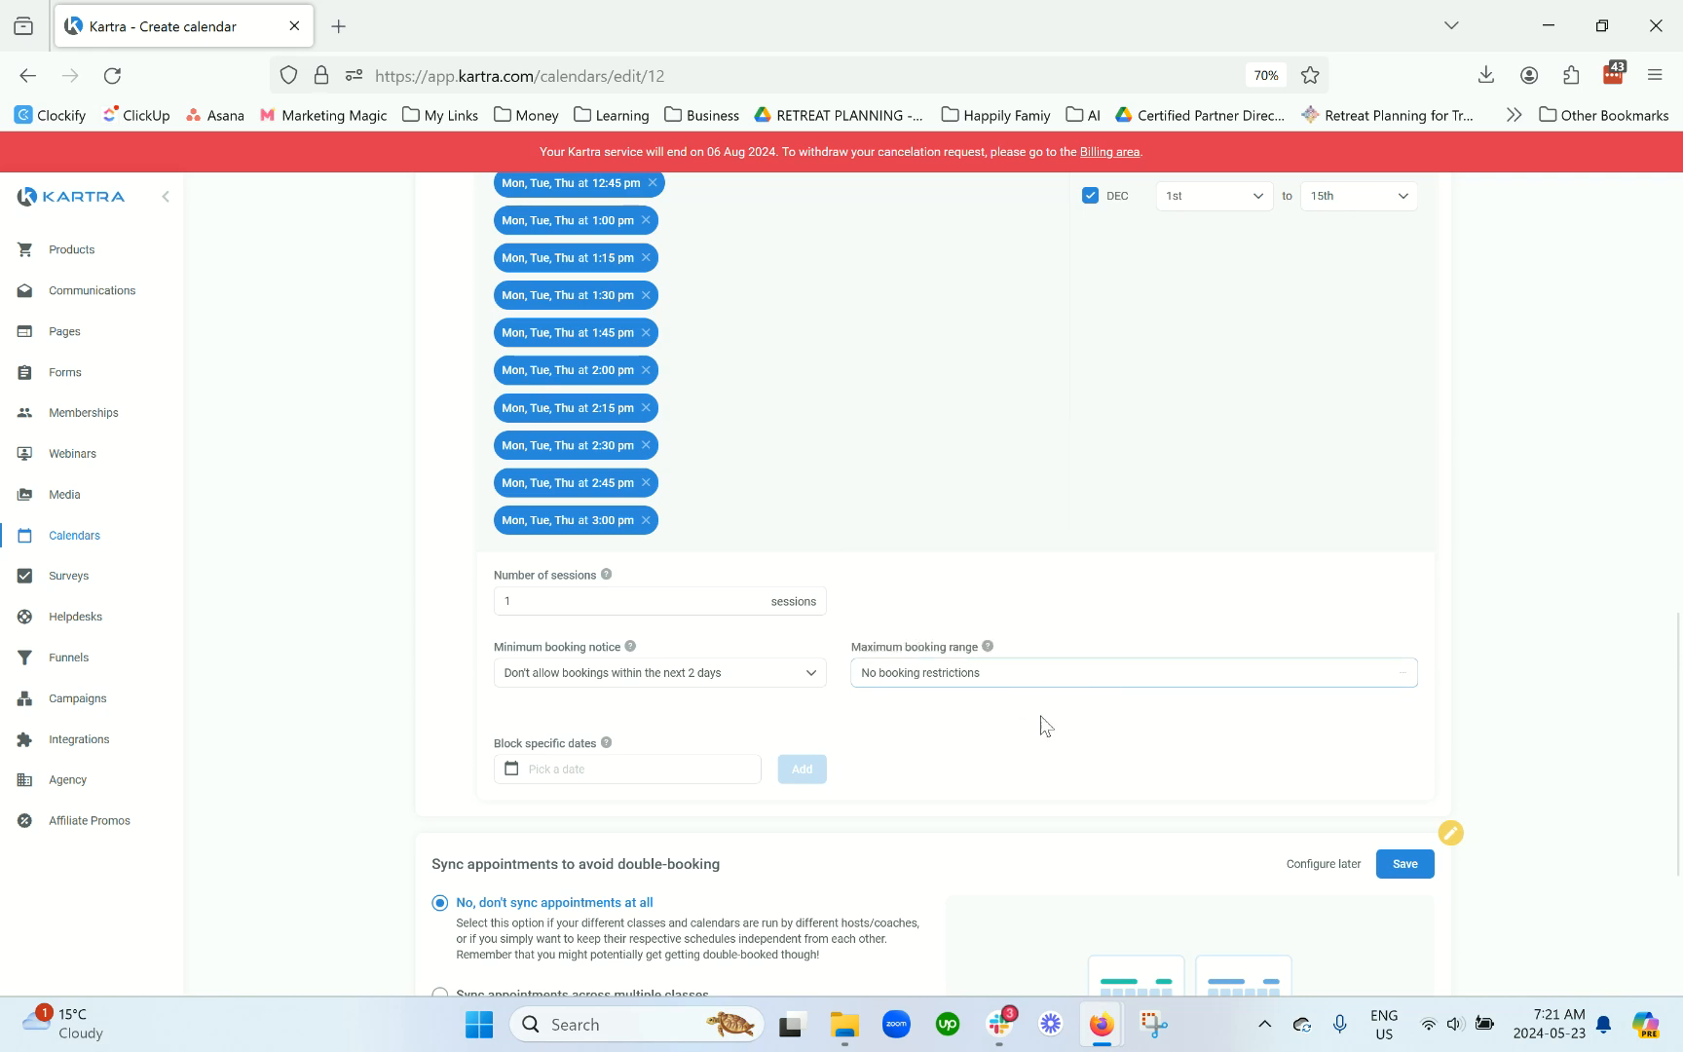
pyautogui.moveTo(990, 646)
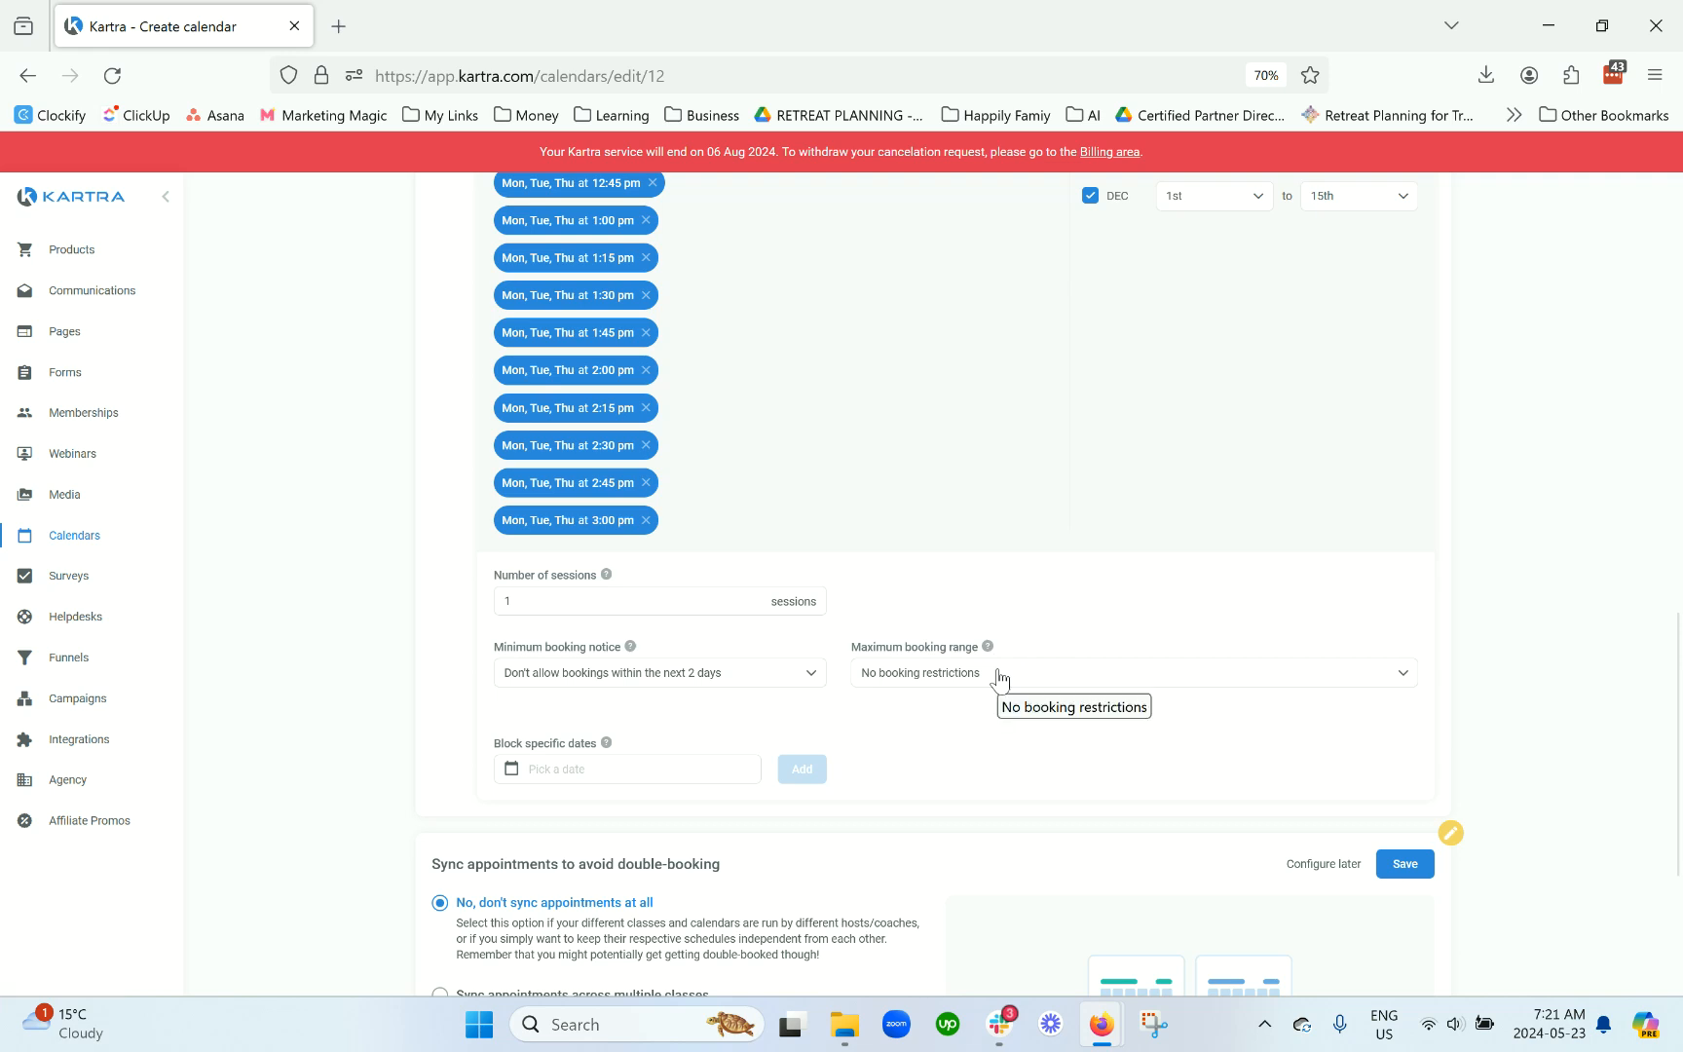
pyautogui.click(999, 677)
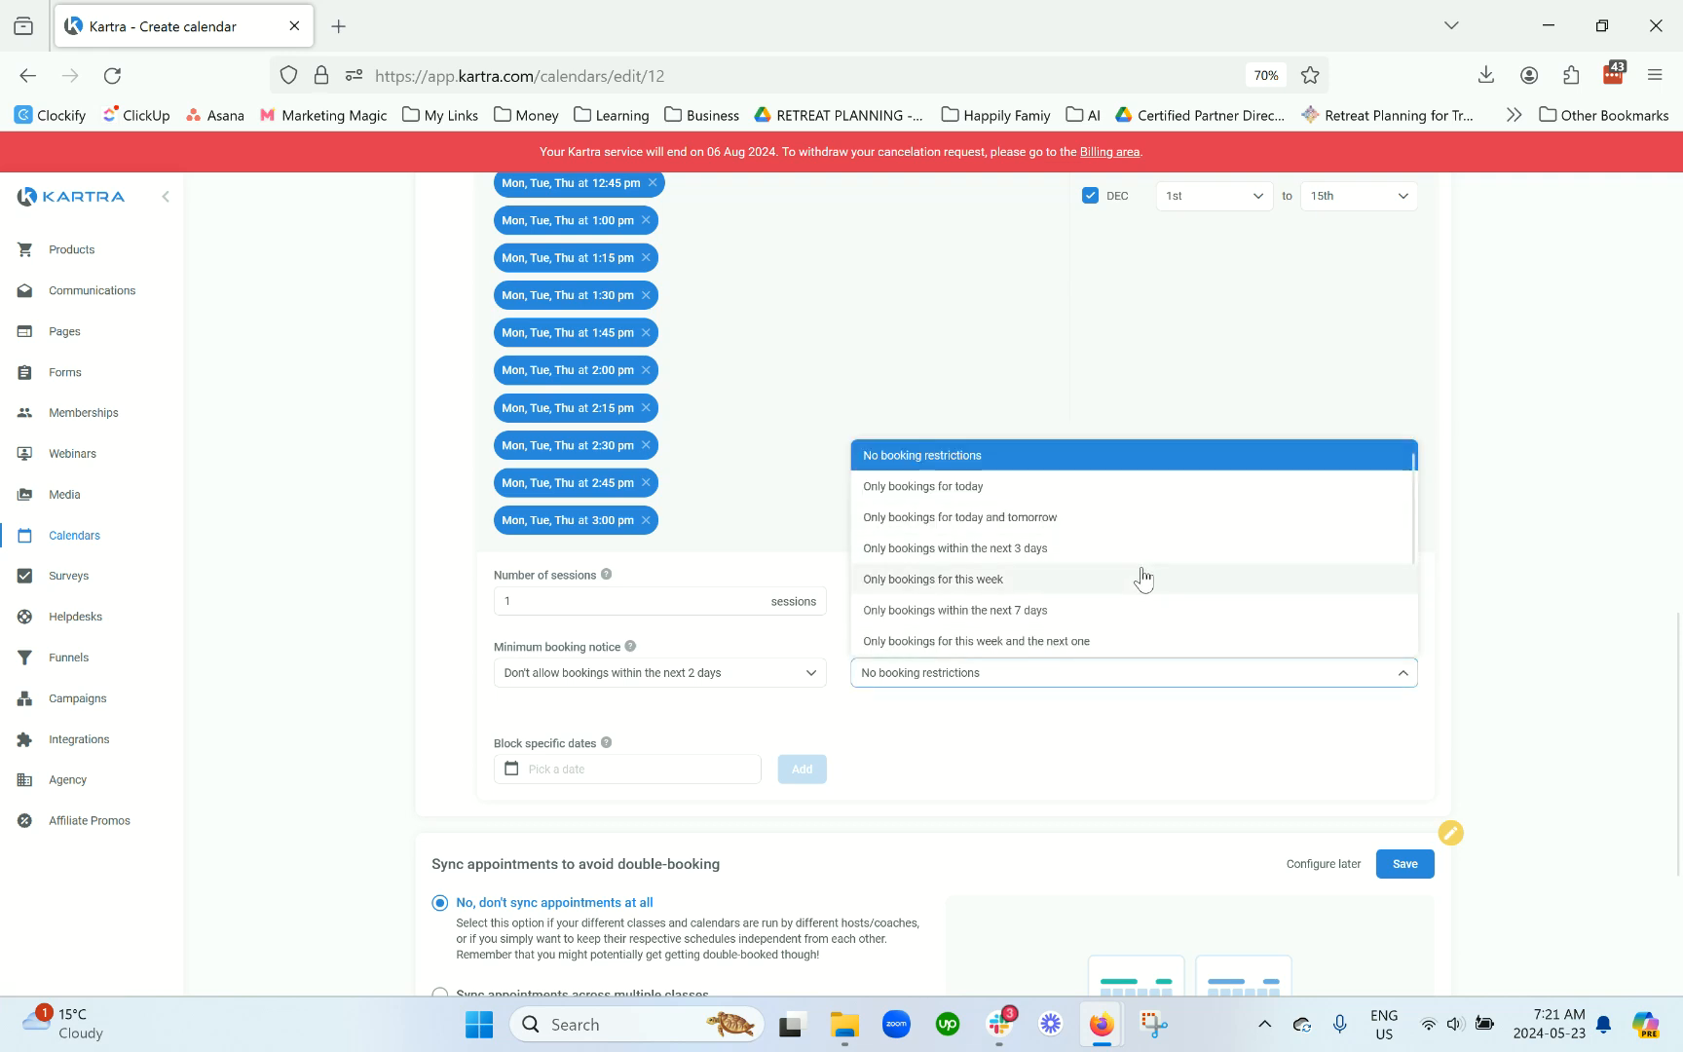
pyautogui.scroll(-2, 1143, 580)
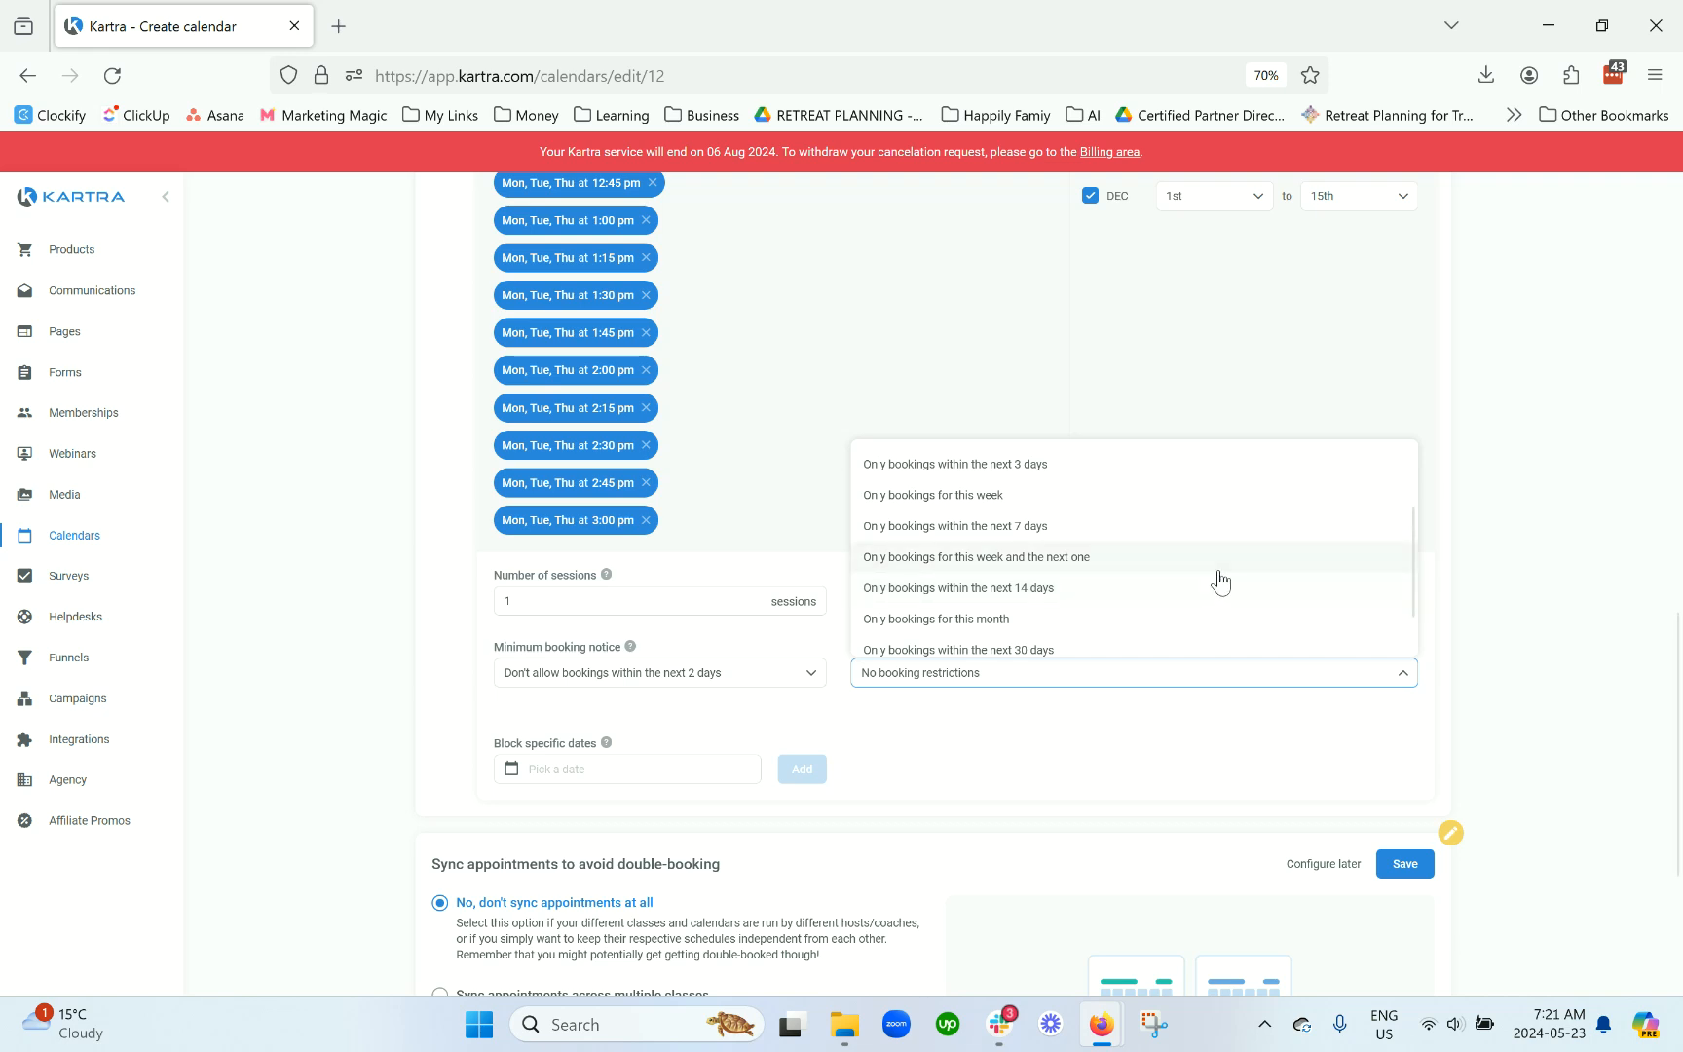
pyautogui.click(953, 527)
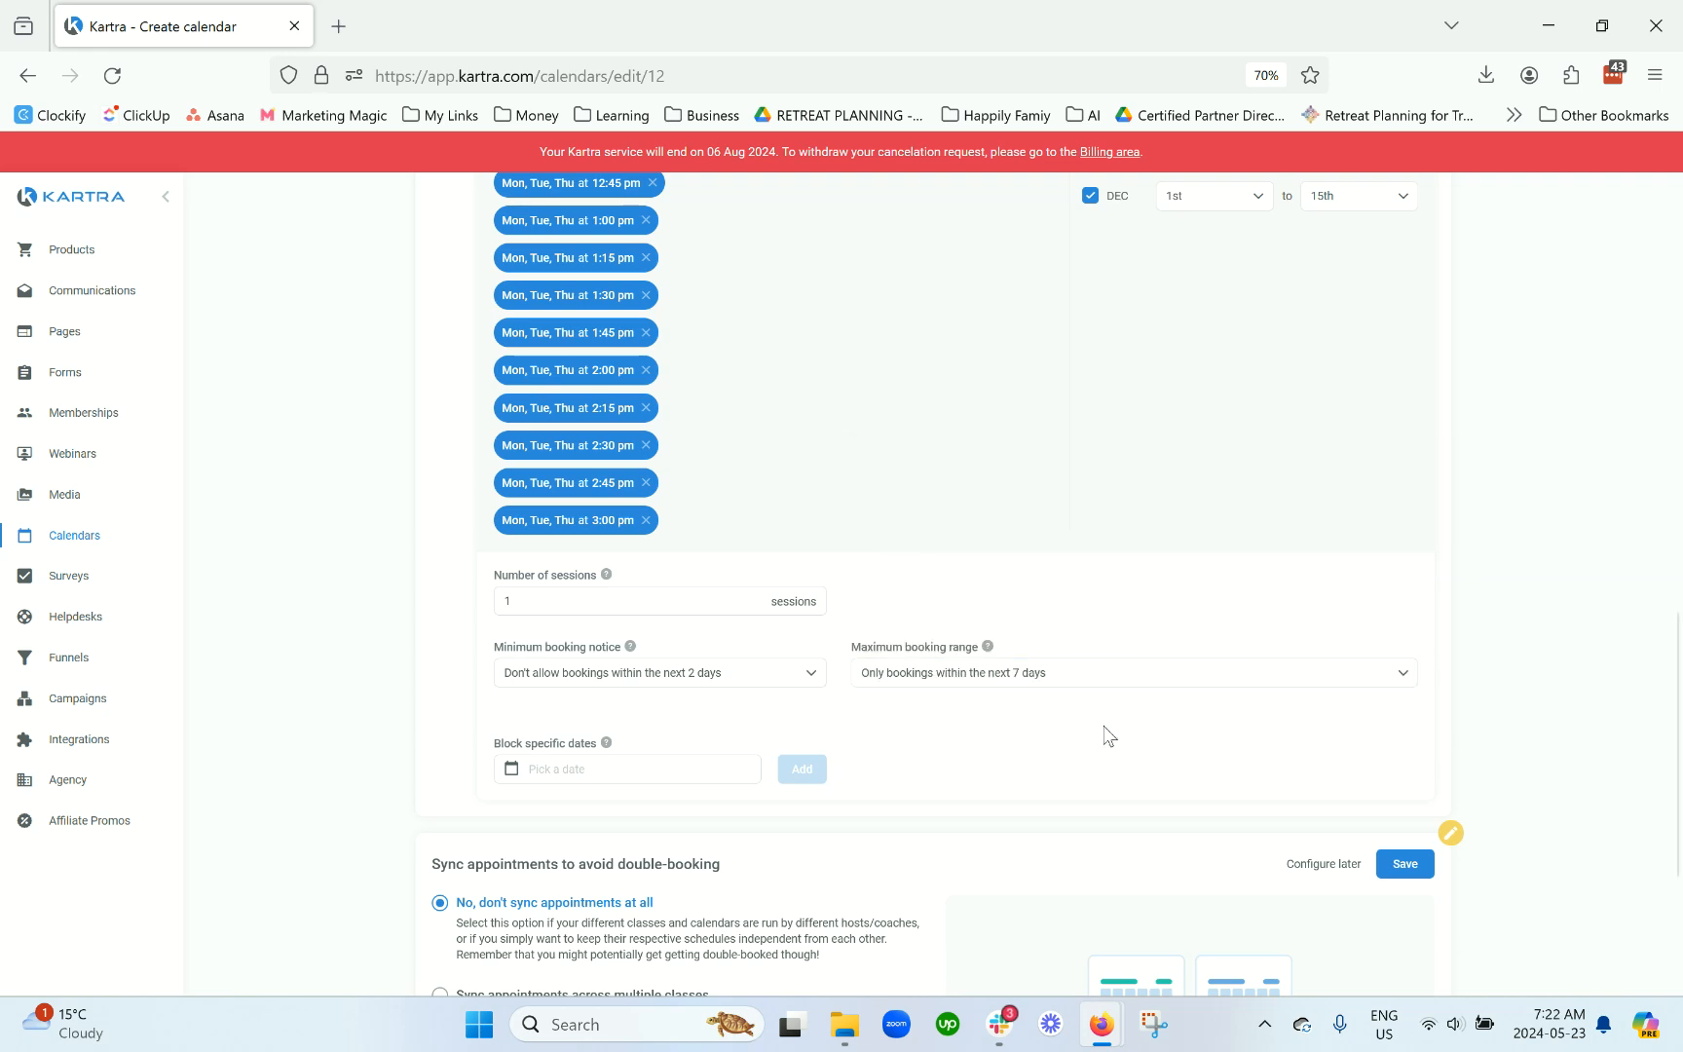
pyautogui.scroll(2, 959, 680)
pyautogui.scroll(5, 961, 679)
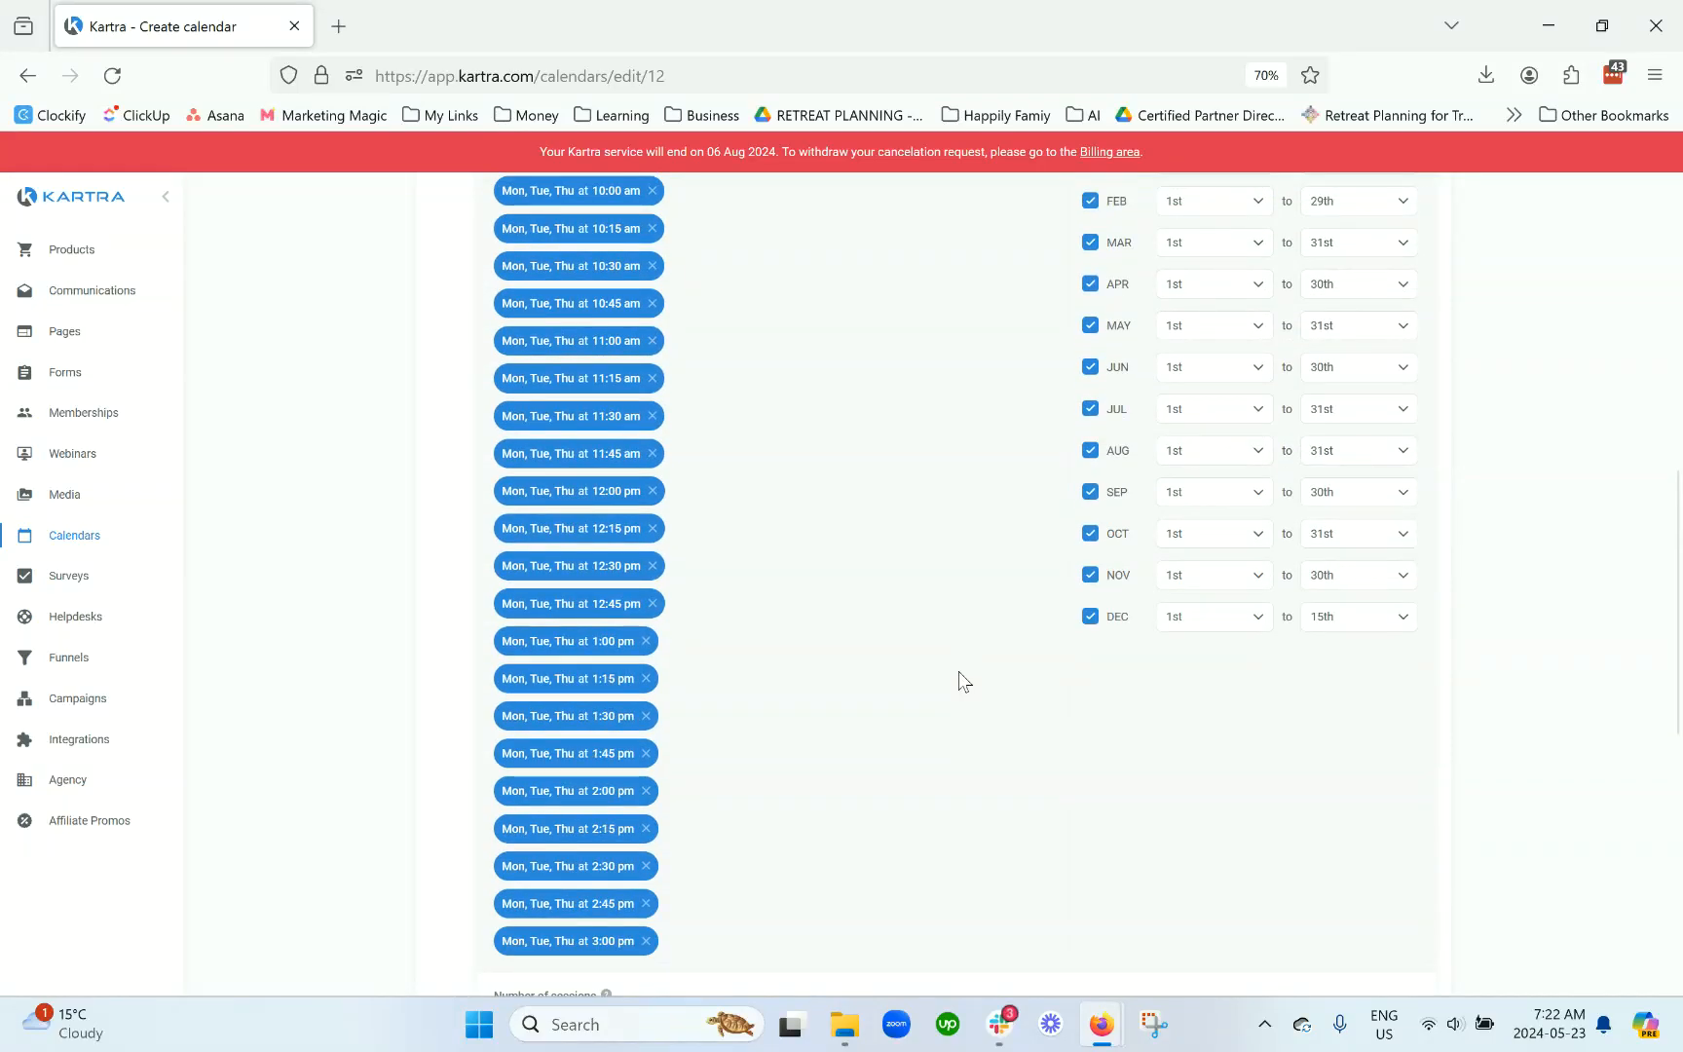
pyautogui.scroll(-4, 960, 680)
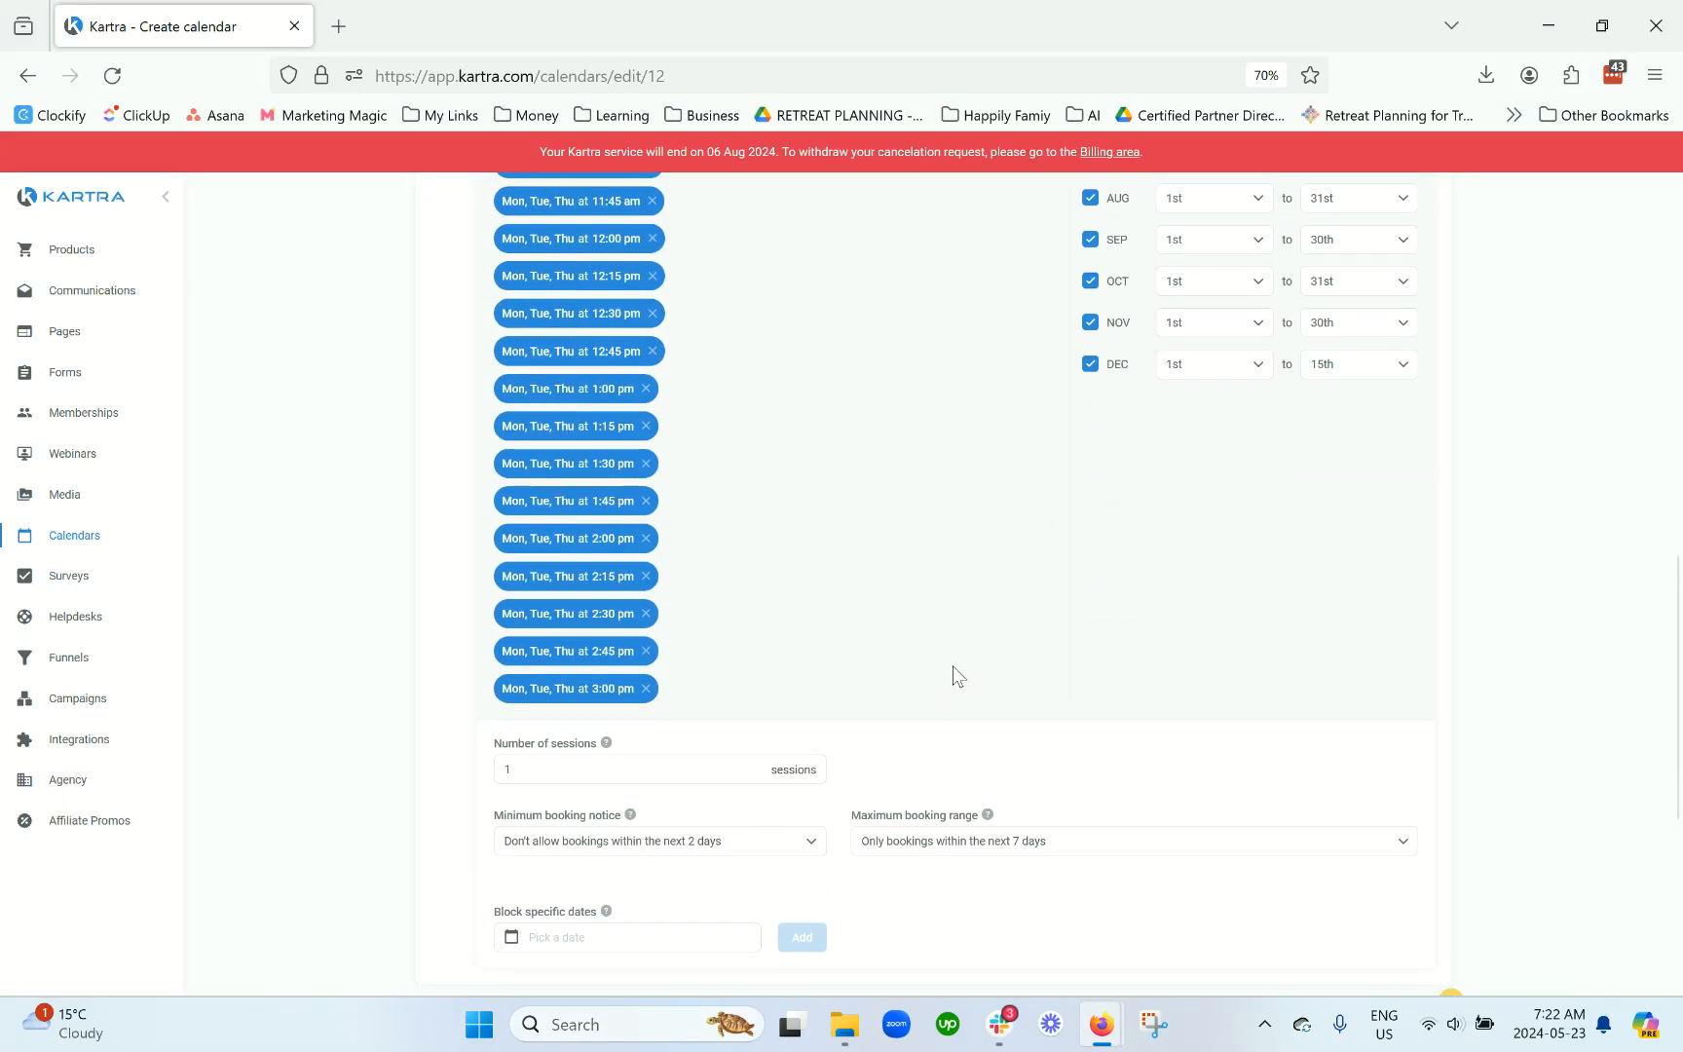
pyautogui.scroll(5, 950, 676)
pyautogui.scroll(-6, 920, 601)
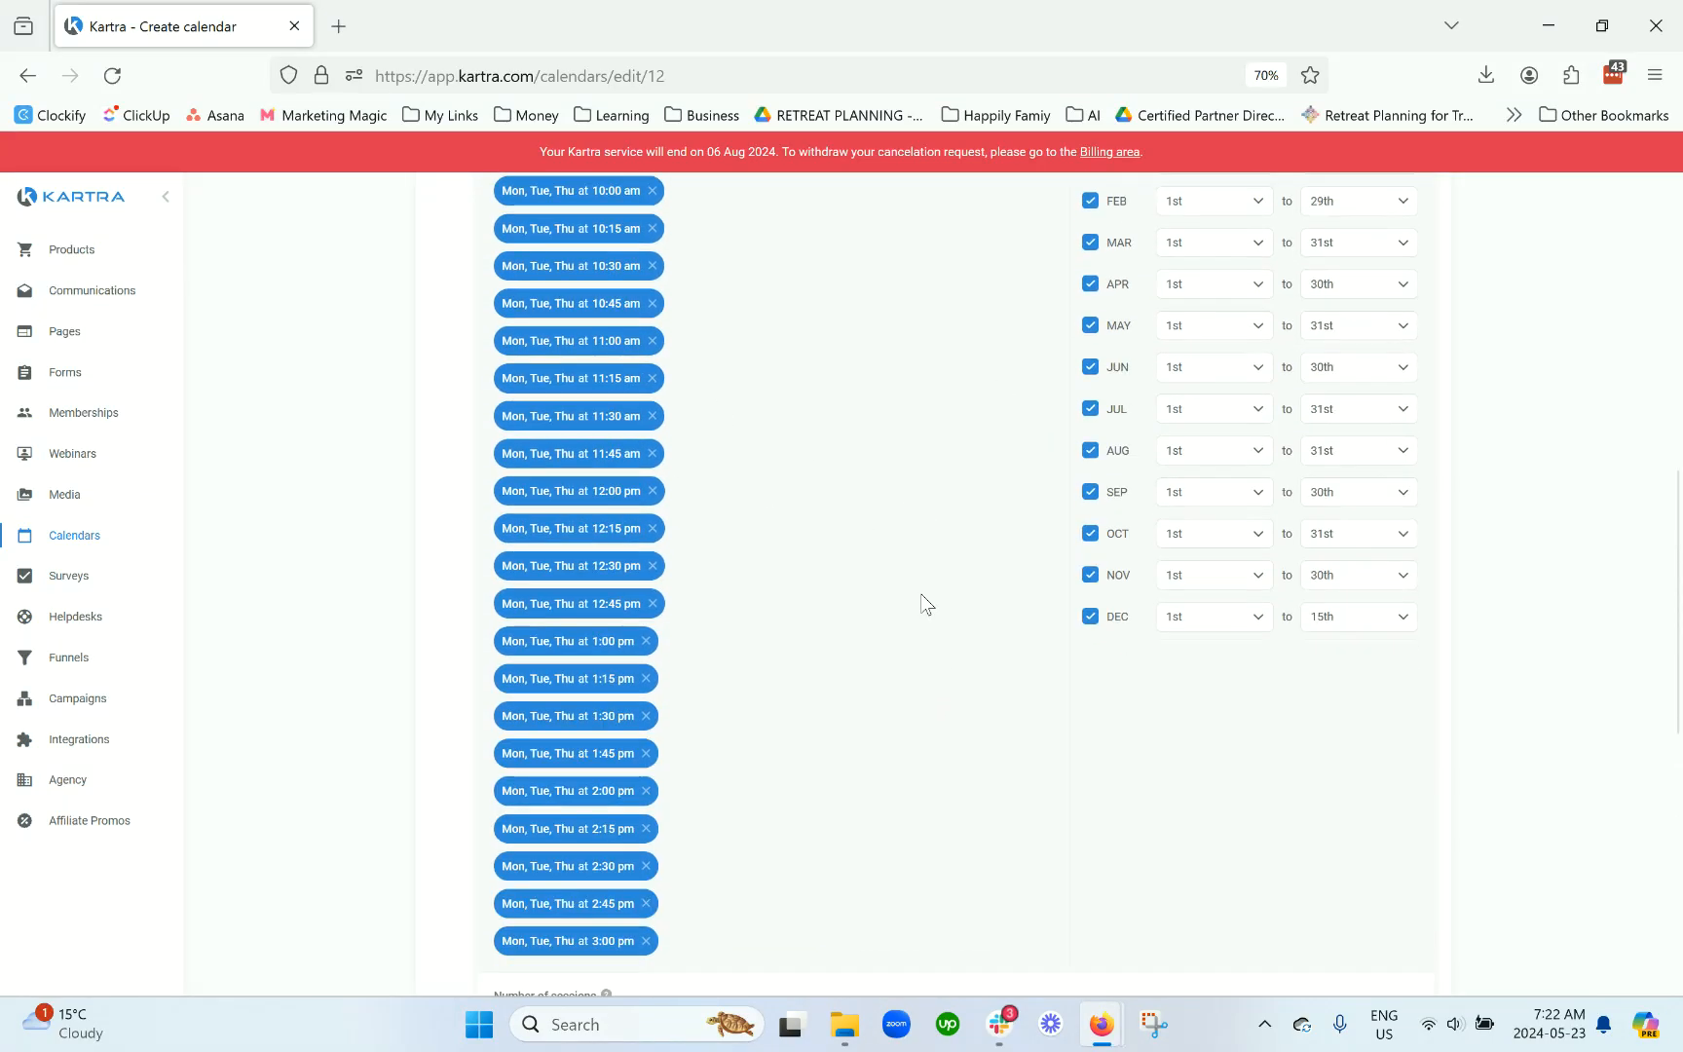
pyautogui.click(953, 758)
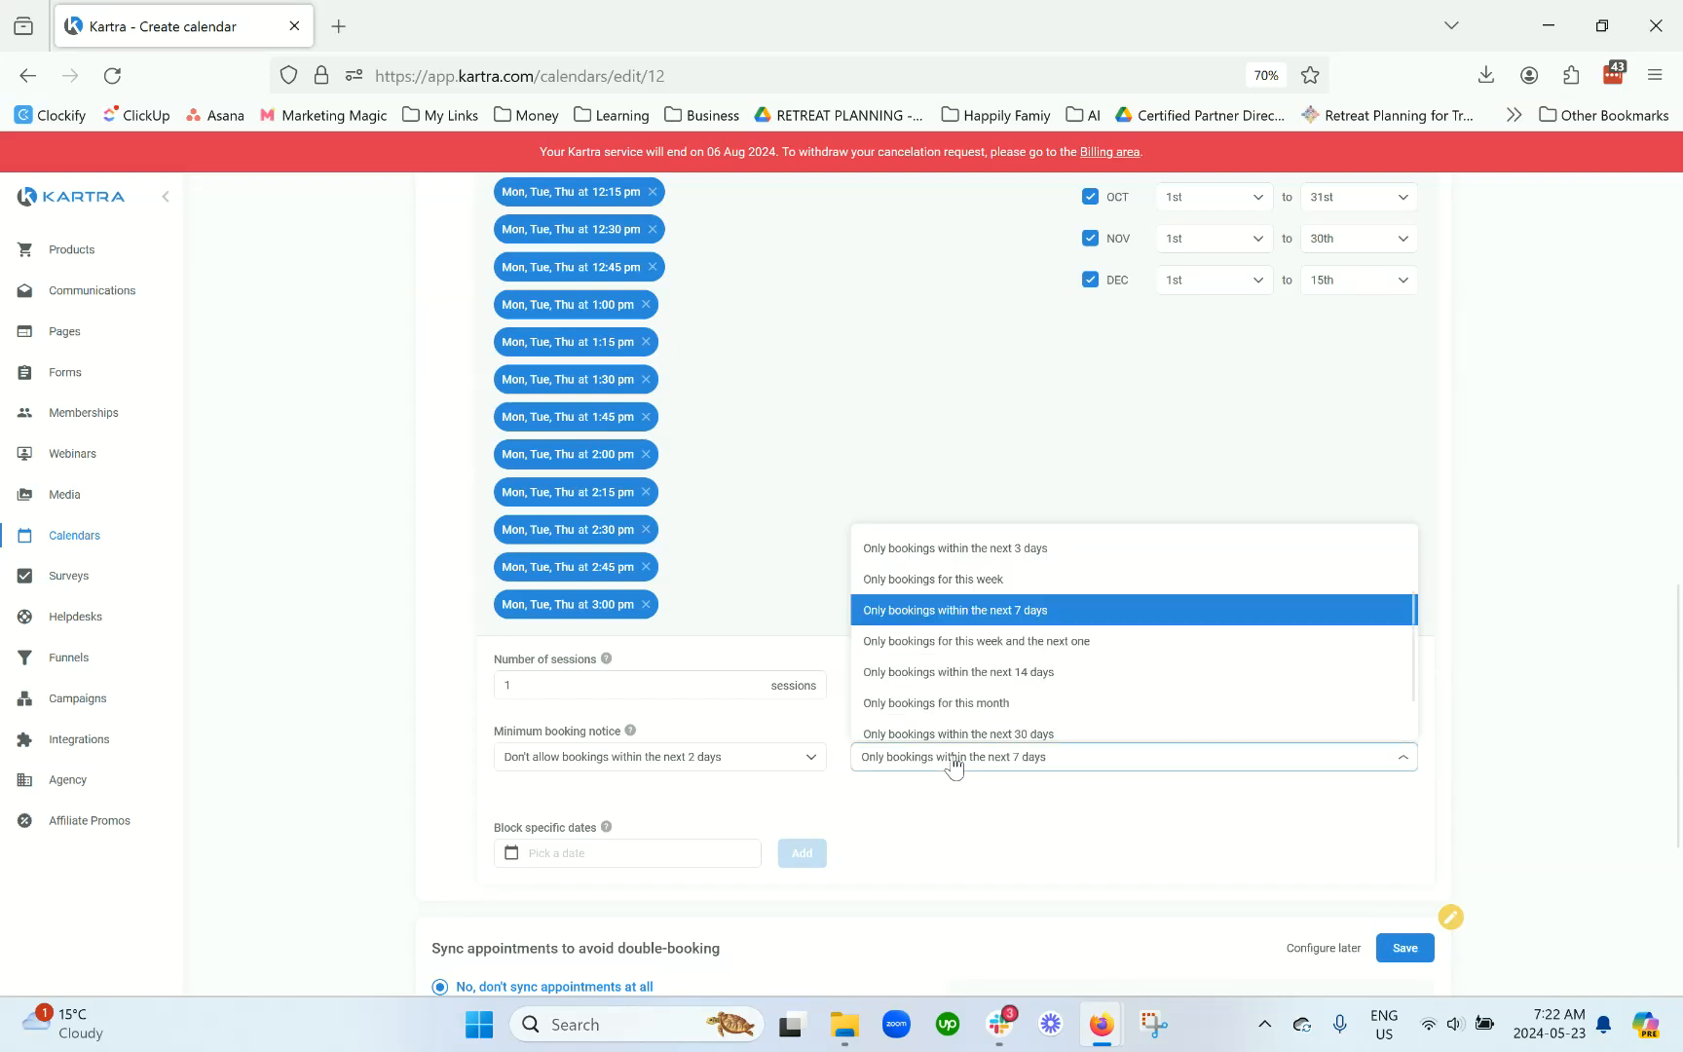
pyautogui.click(985, 680)
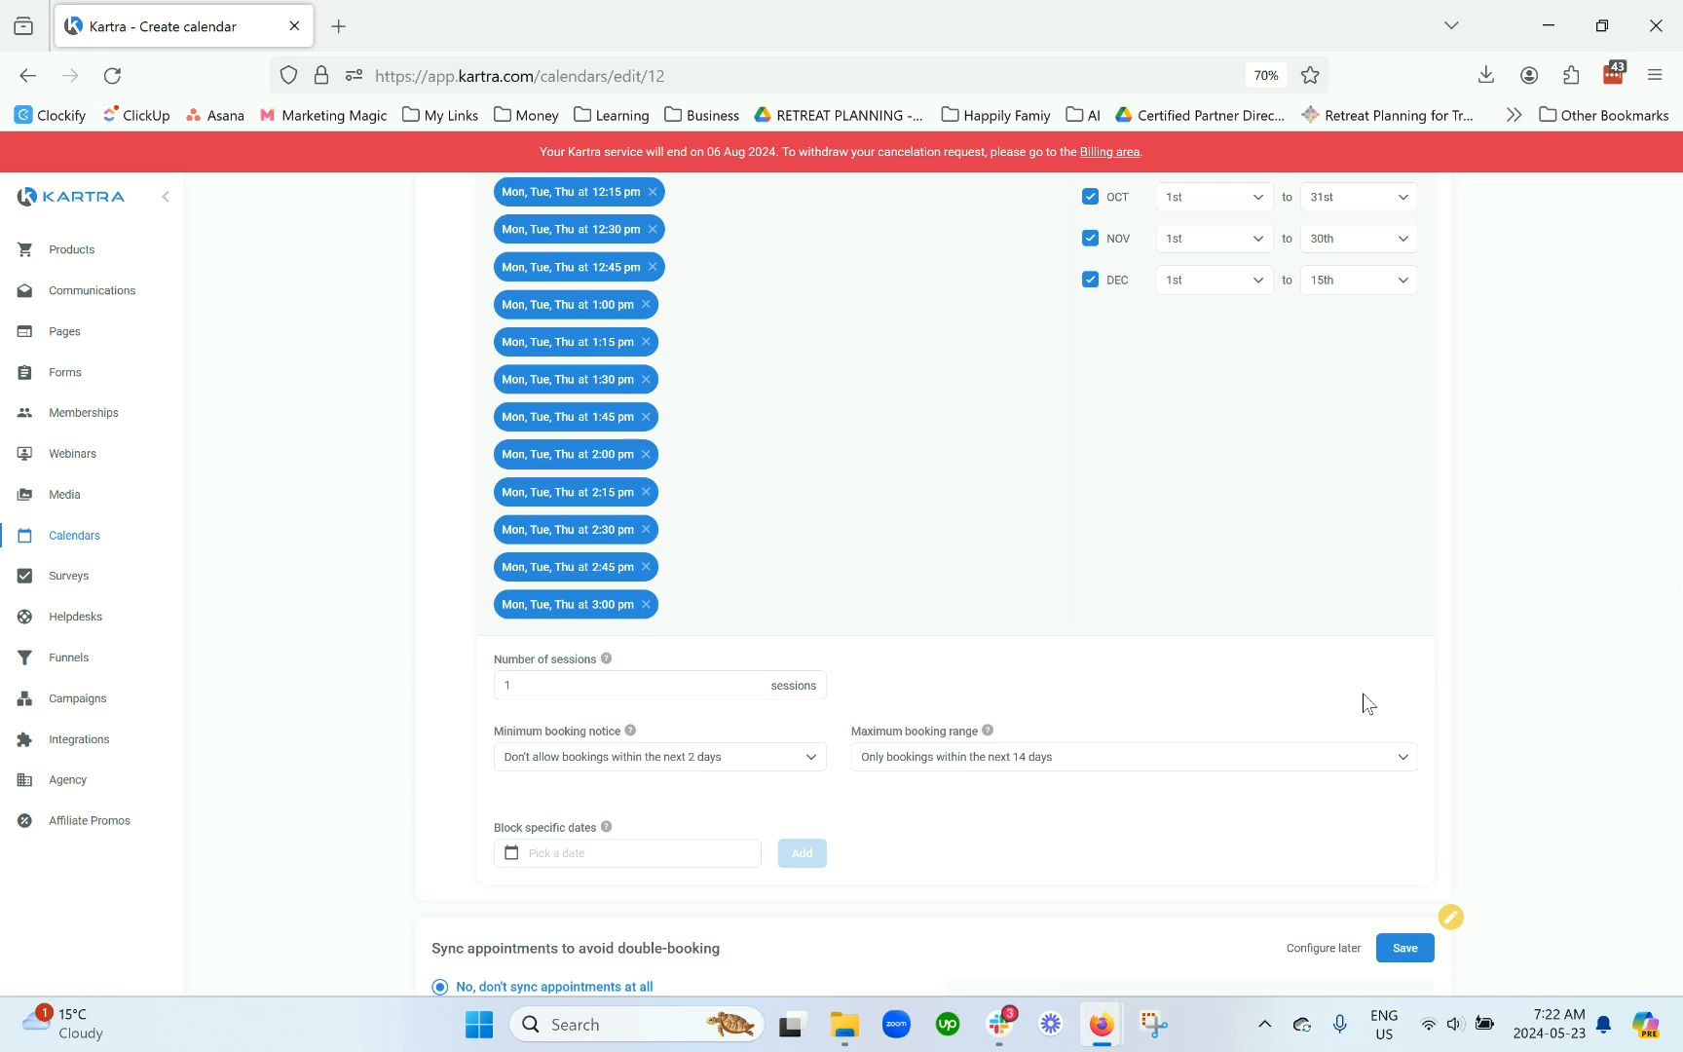
pyautogui.scroll(-1, 1368, 703)
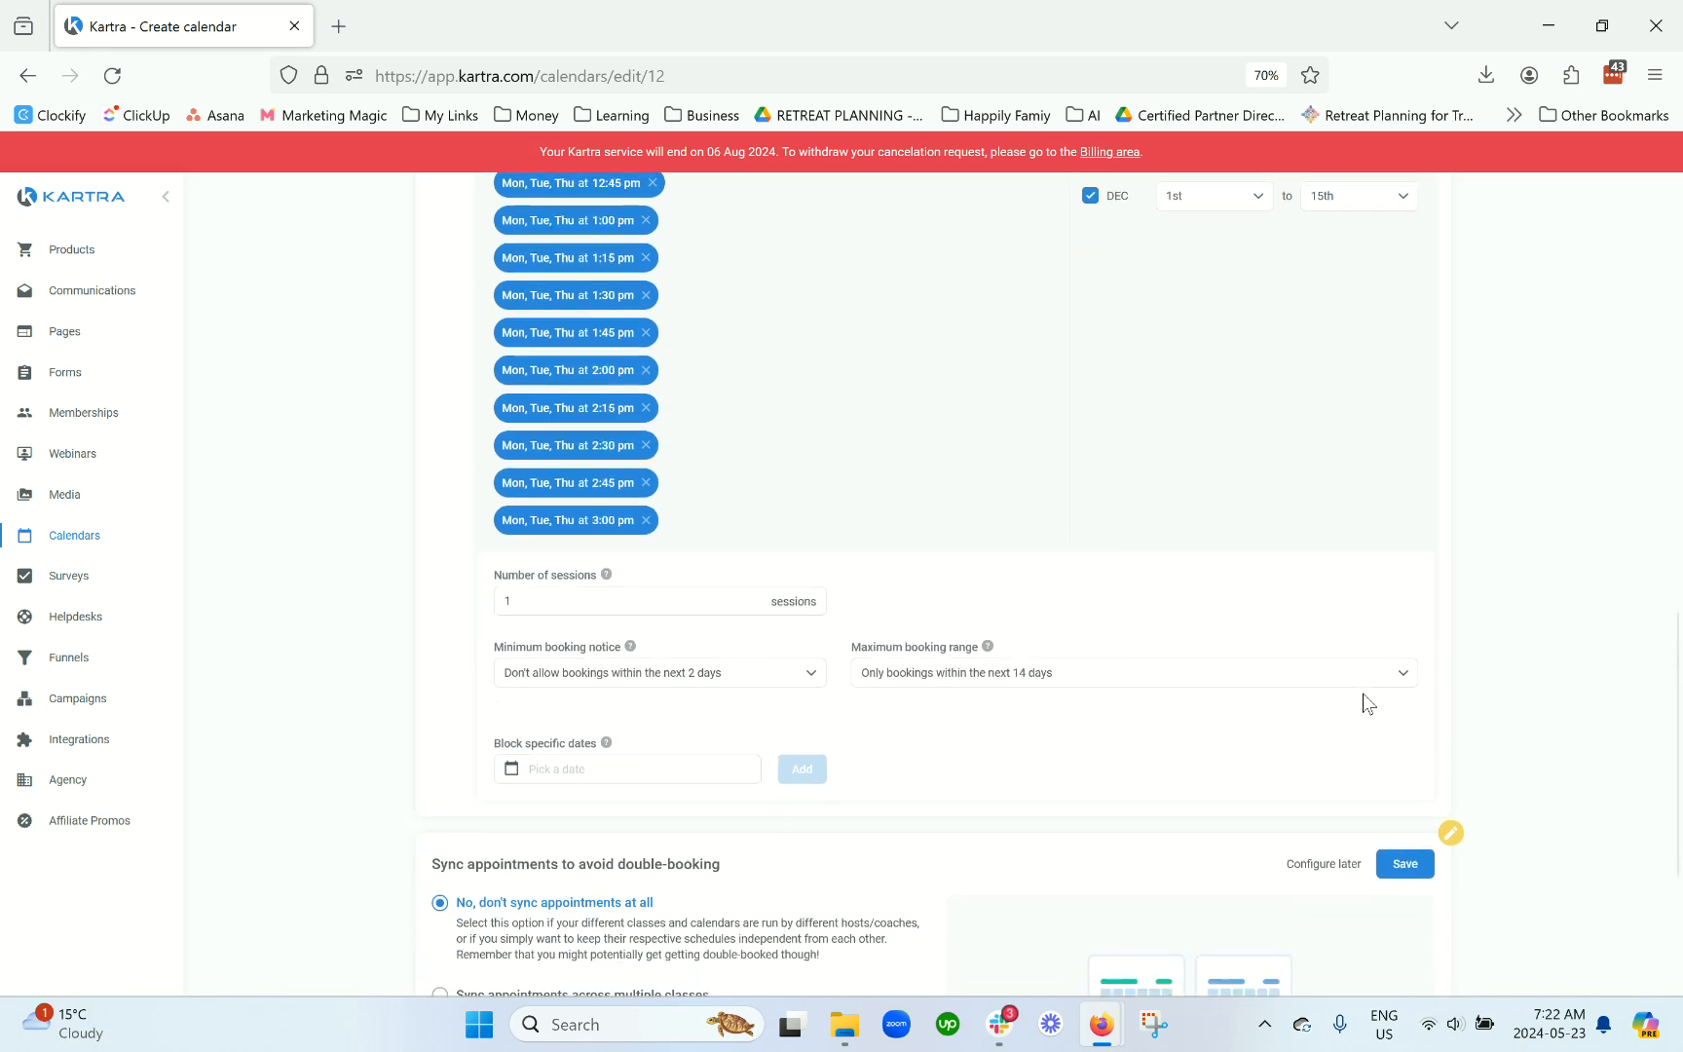
# Step: Block 29 May 2024 as an unavailable date
pyautogui.click(624, 769)
pyautogui.click(930, 766)
pyautogui.click(650, 770)
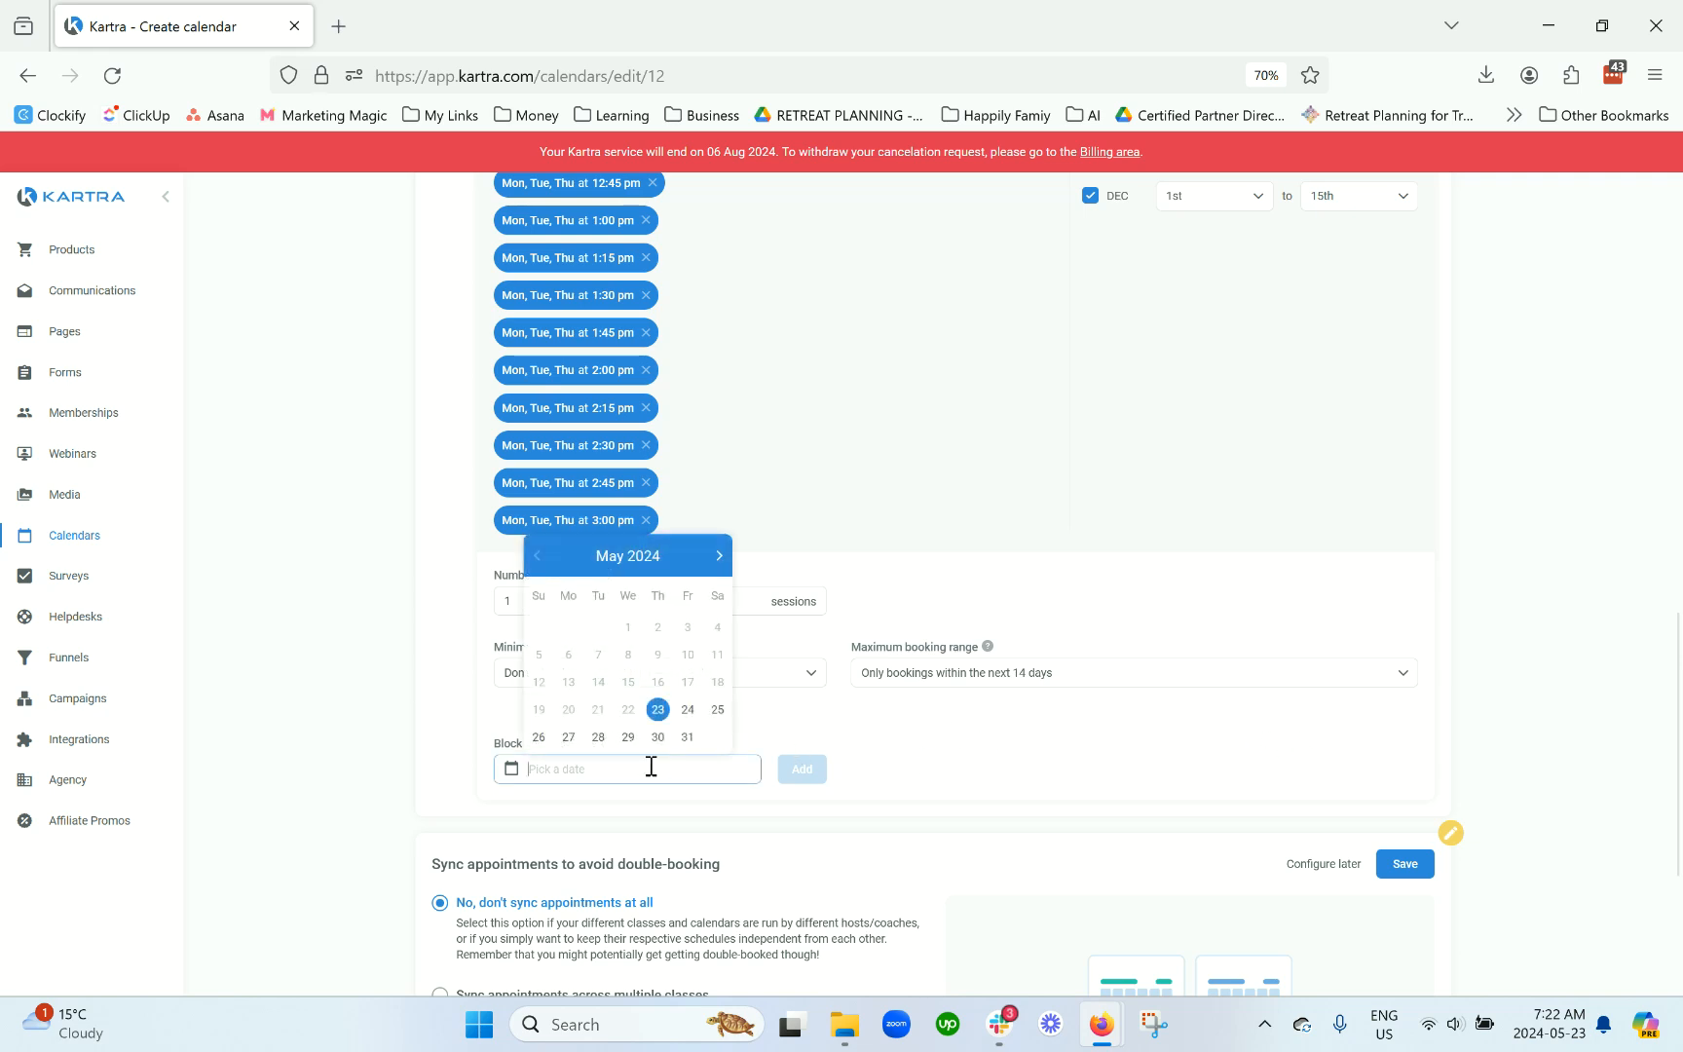
pyautogui.click(628, 737)
pyautogui.click(800, 770)
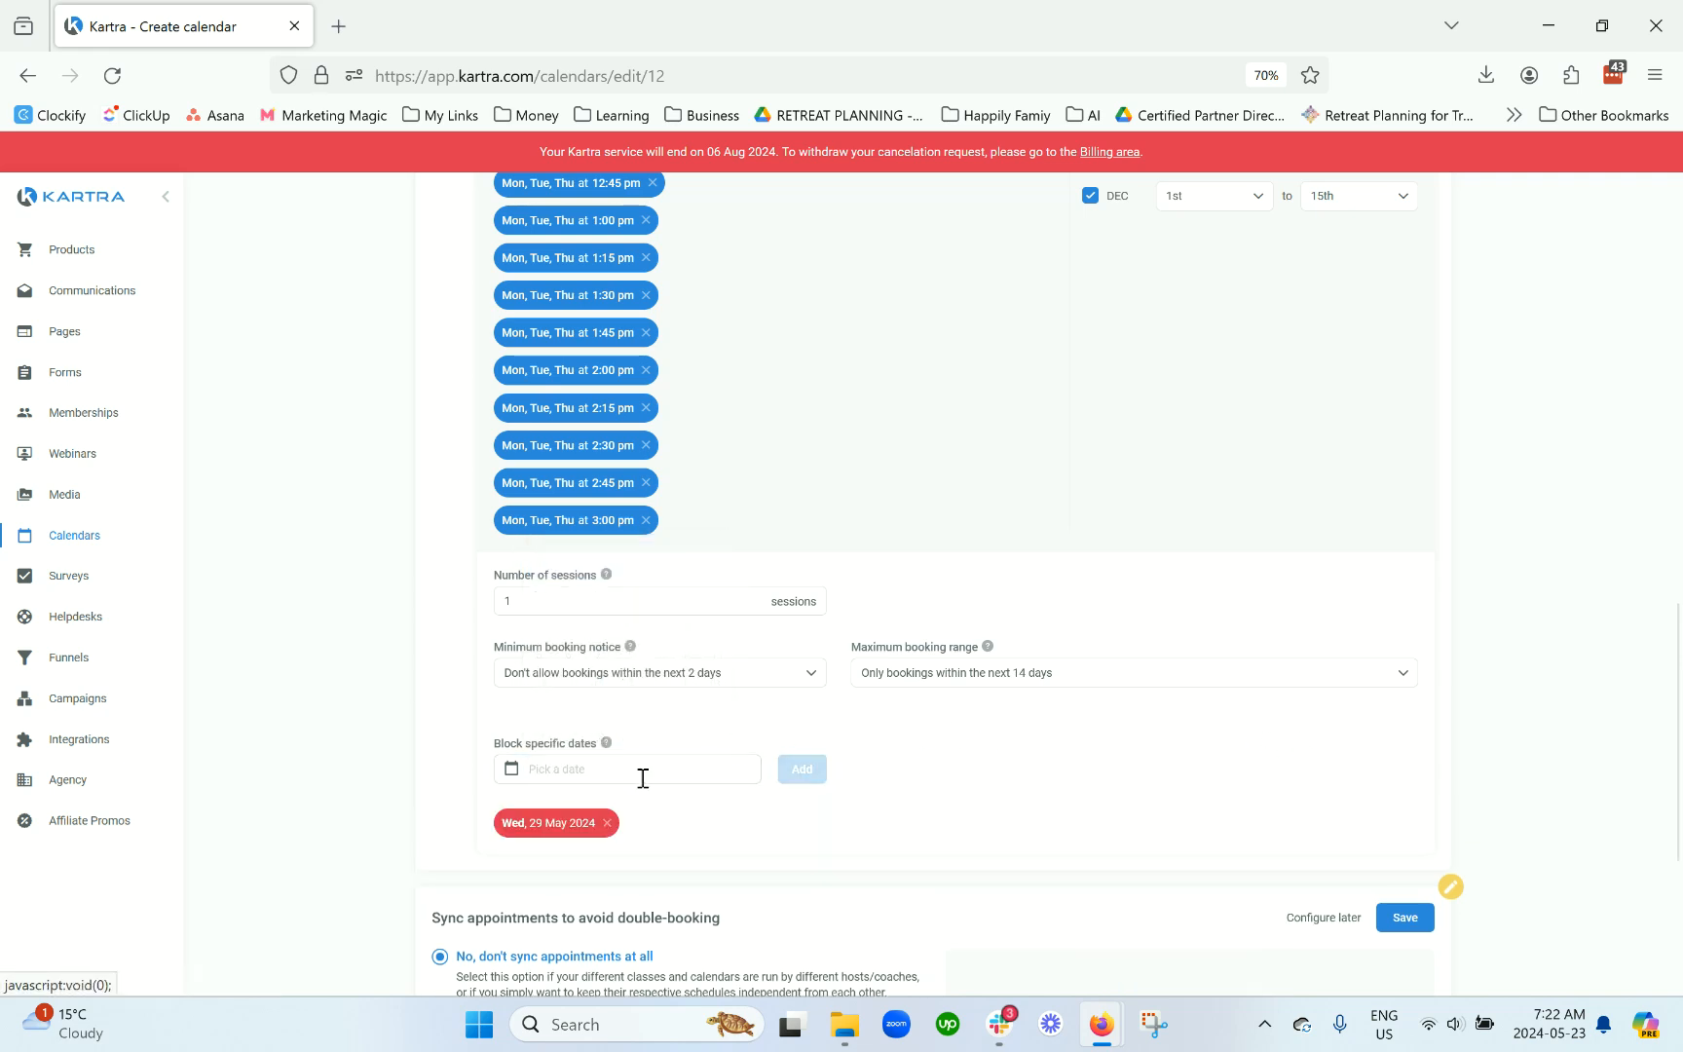
# Step: Block 17 Jul 2024 as a second unavailable date
pyautogui.click(627, 770)
pyautogui.click(718, 555)
pyautogui.click(719, 555)
pyautogui.click(628, 682)
pyautogui.click(800, 770)
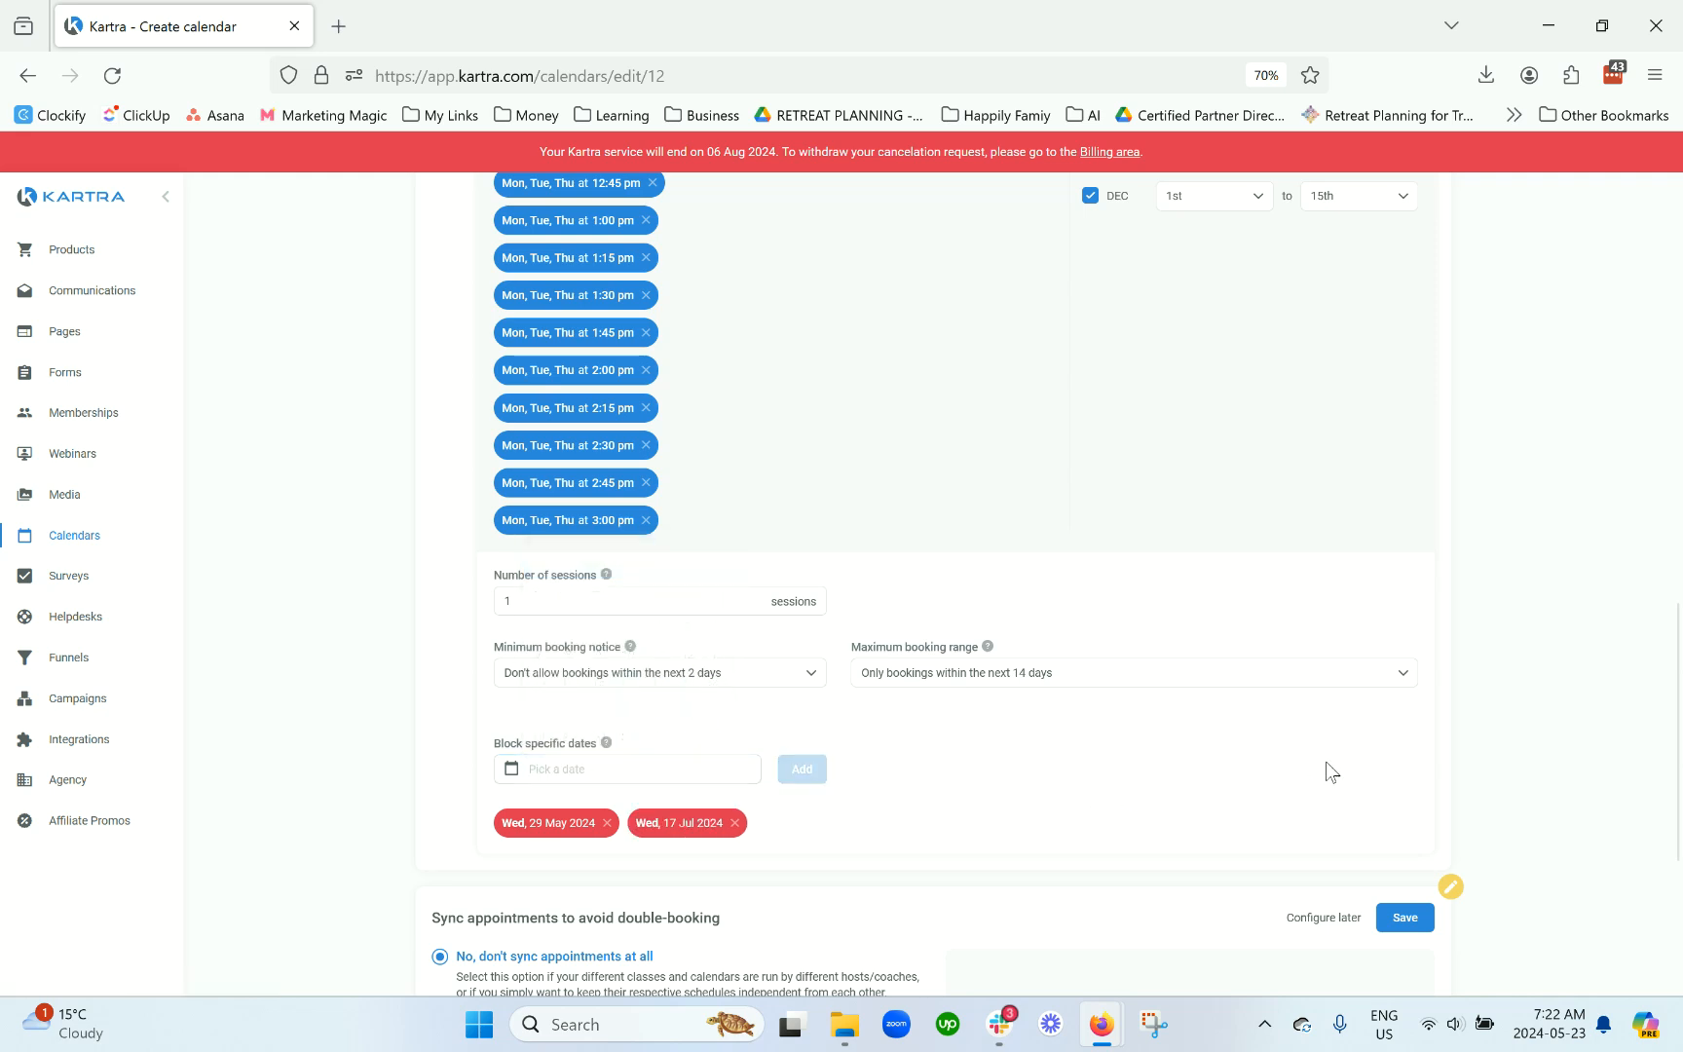
pyautogui.scroll(3, 1333, 769)
pyautogui.scroll(6, 1333, 769)
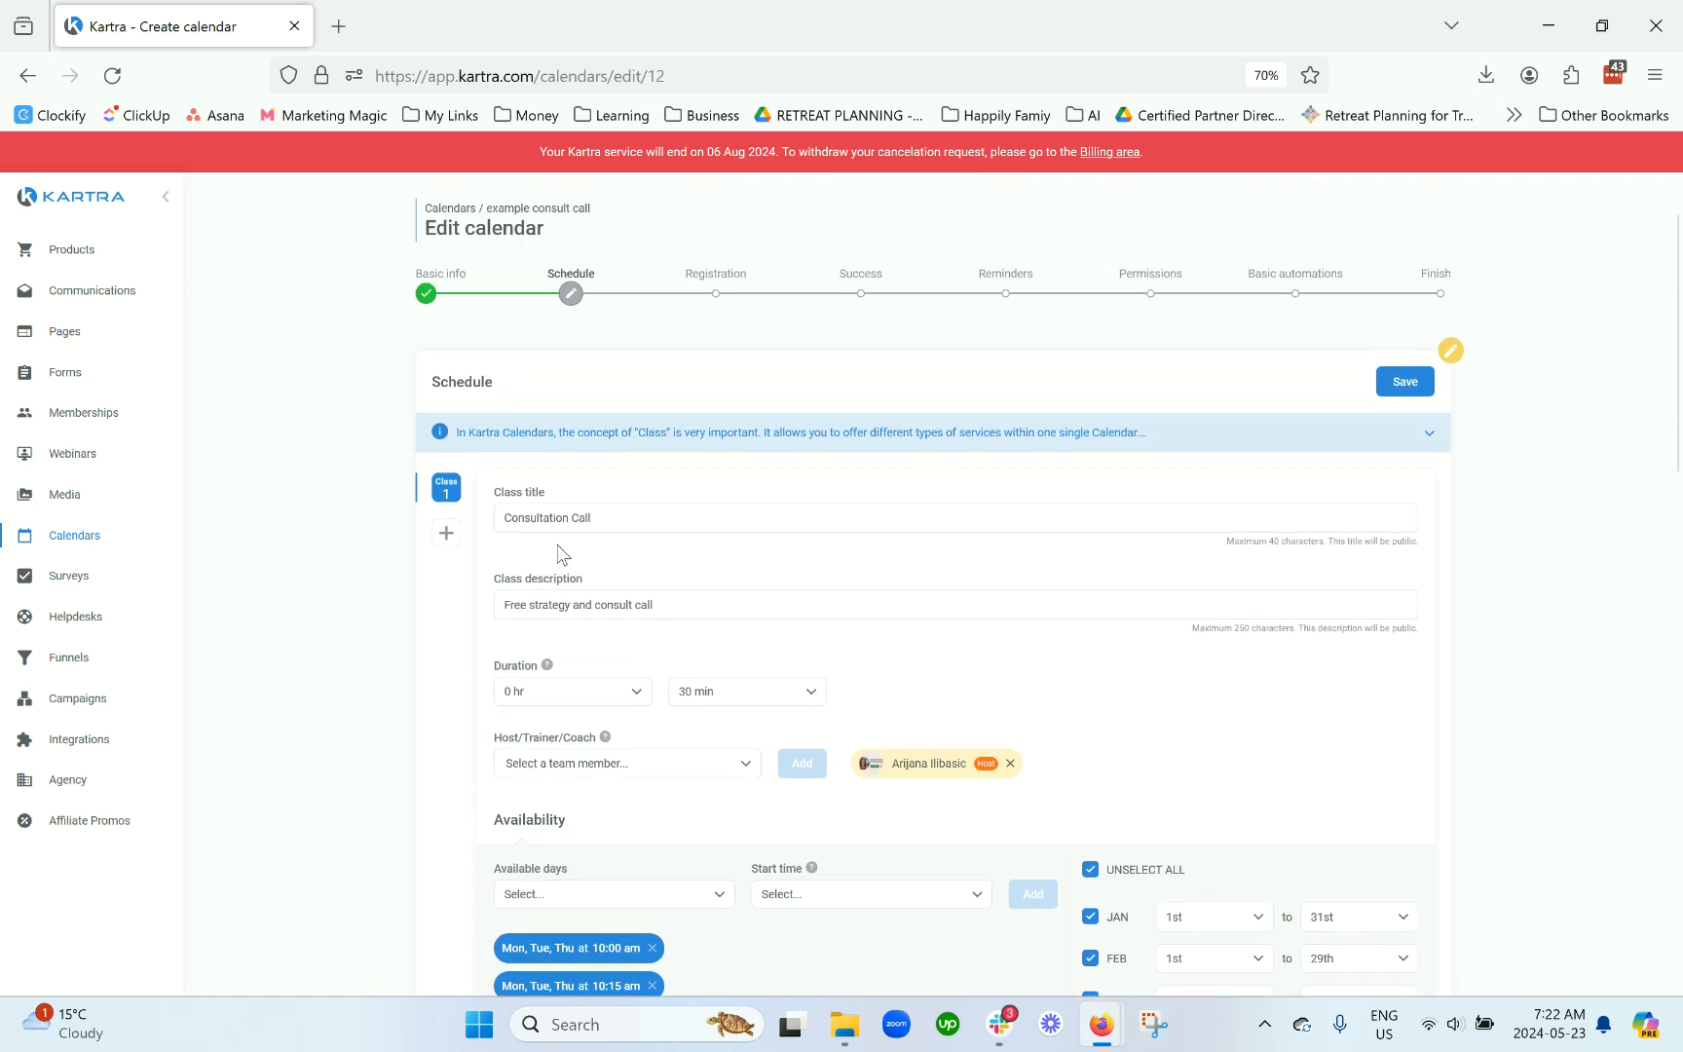
# Step: Add and then delete an empty Class 2, and save the schedule
pyautogui.click(447, 535)
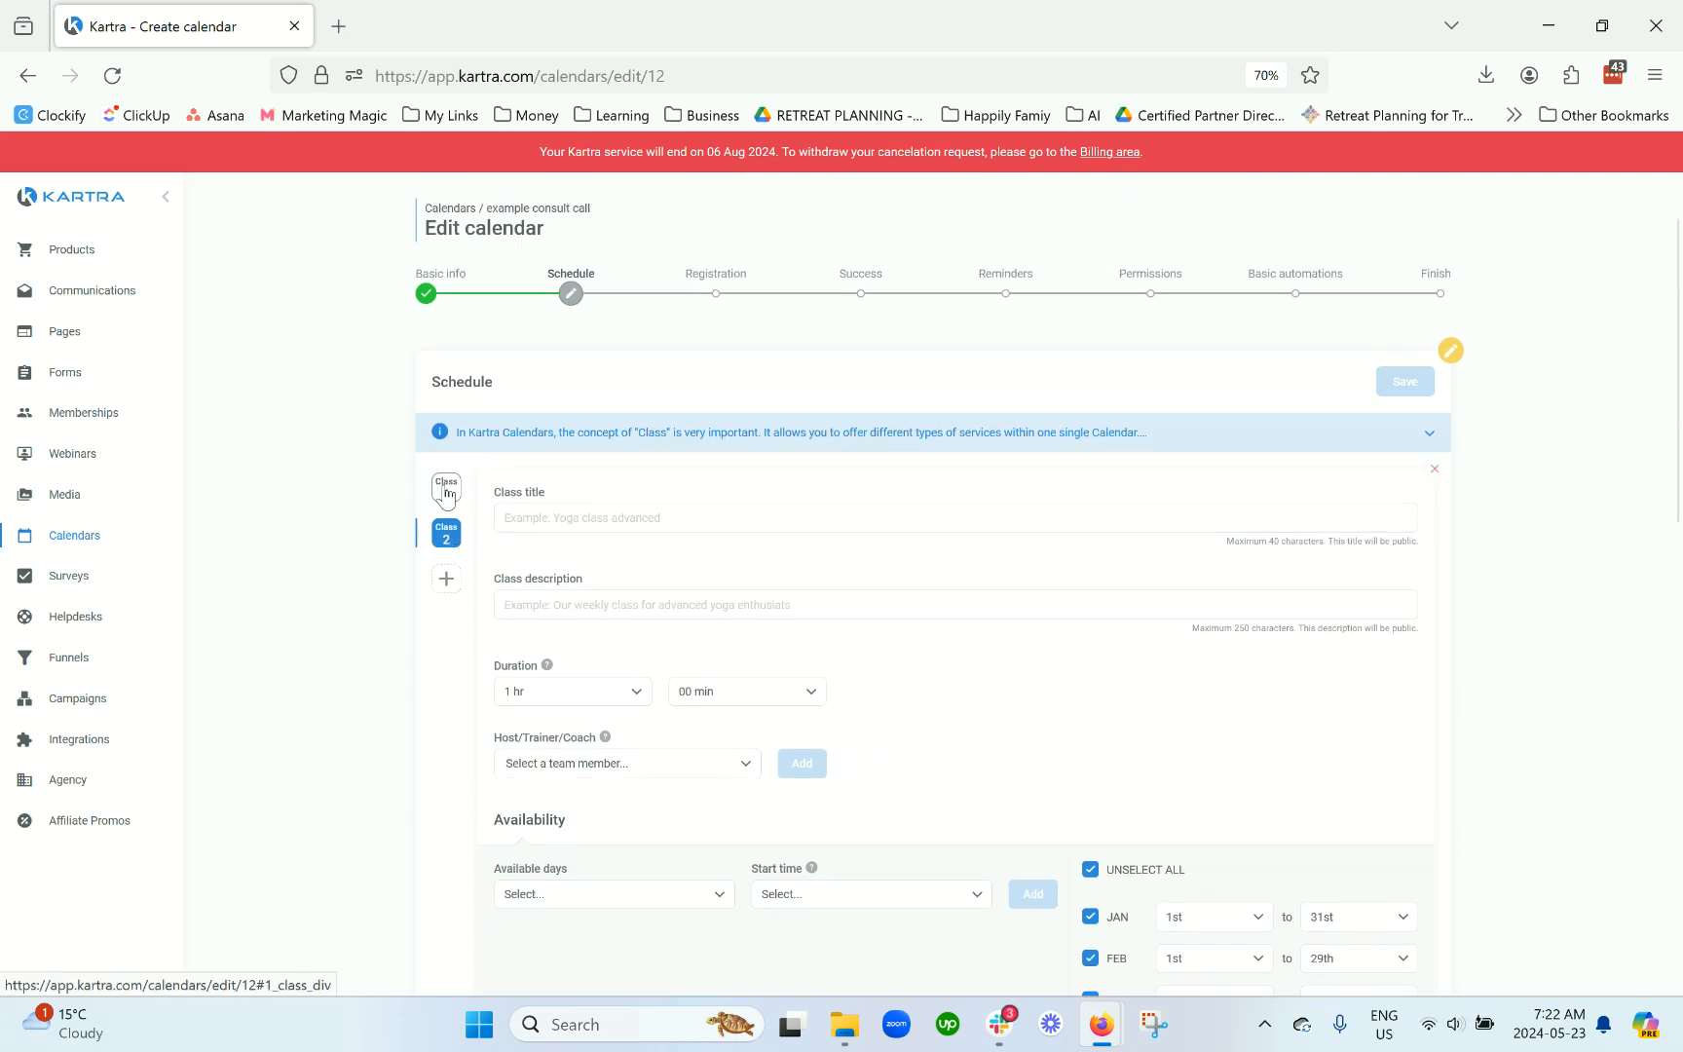
pyautogui.click(1435, 470)
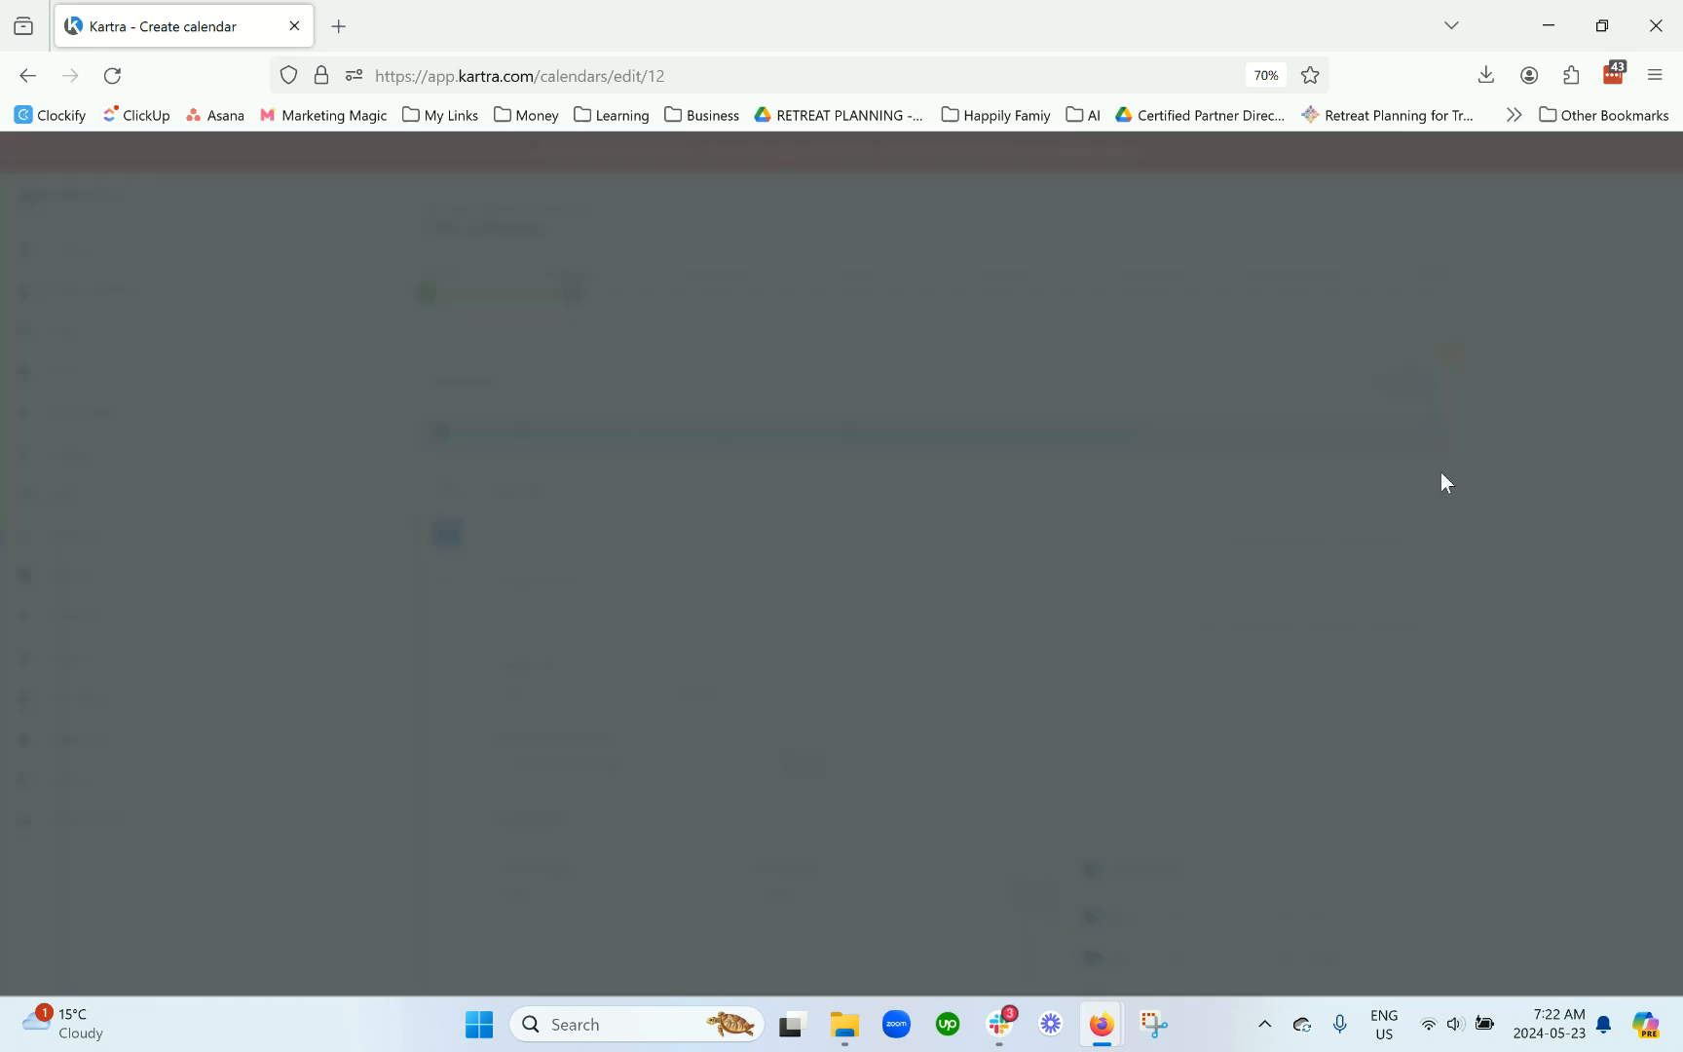
pyautogui.click(1076, 209)
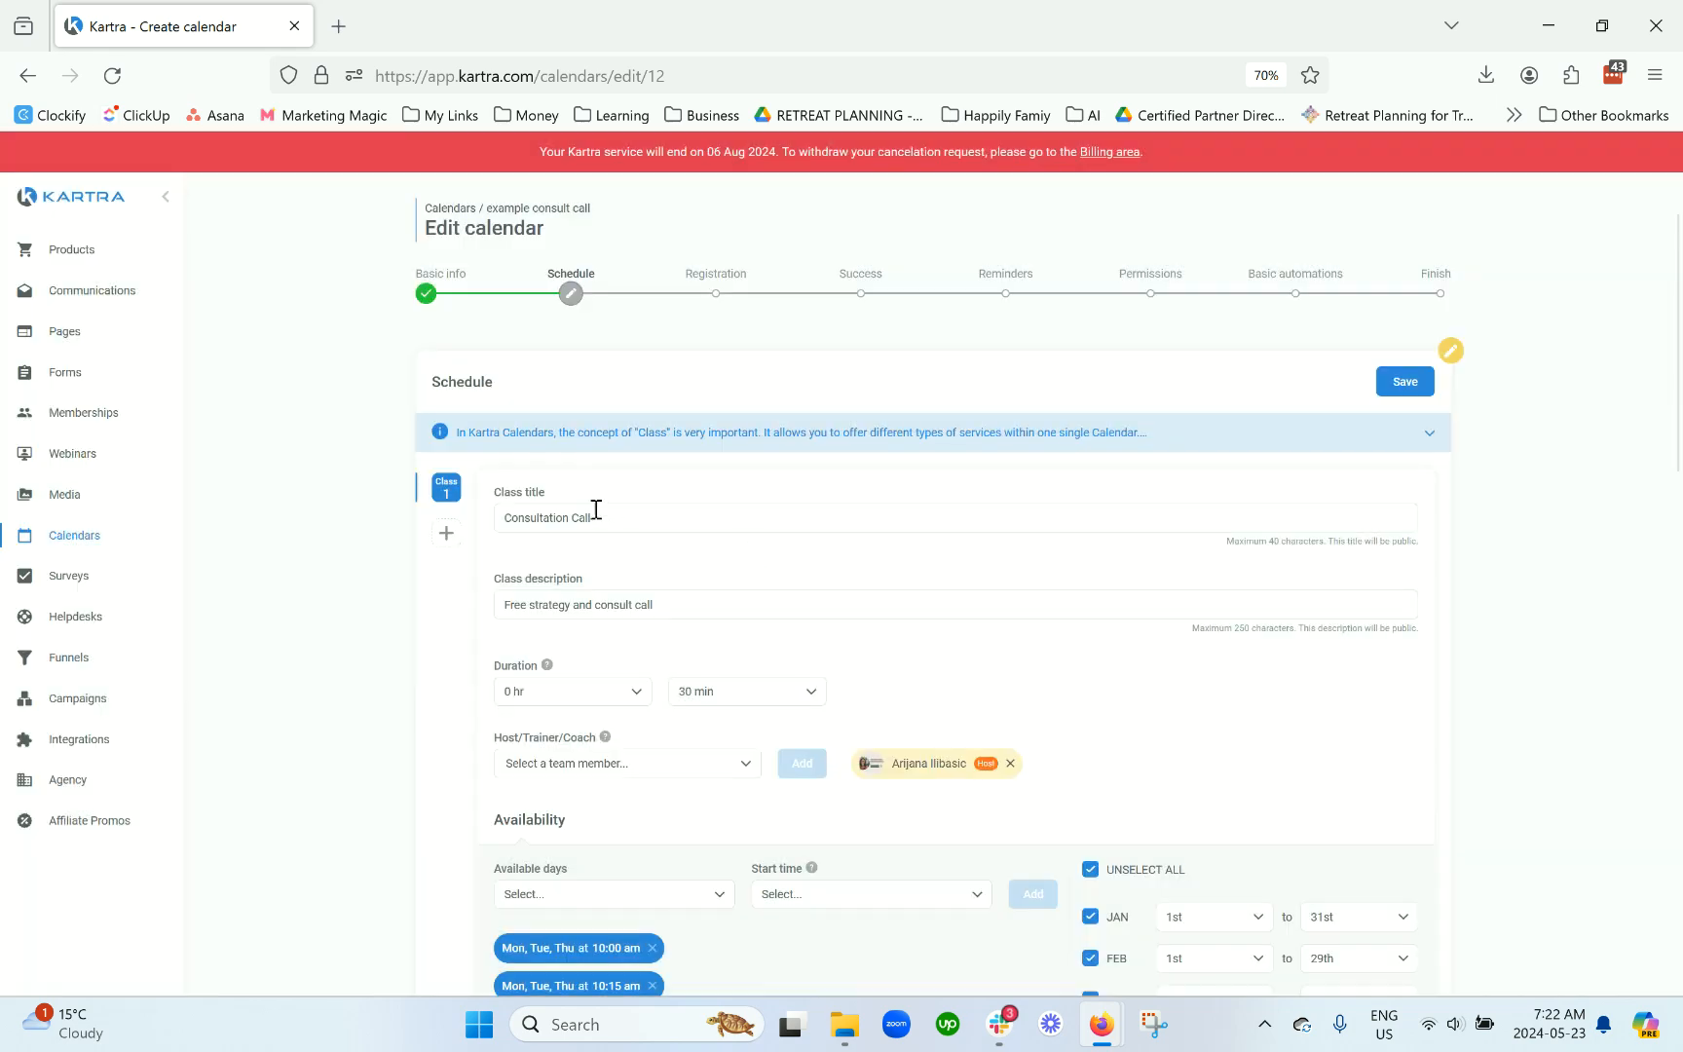
pyautogui.click(1404, 382)
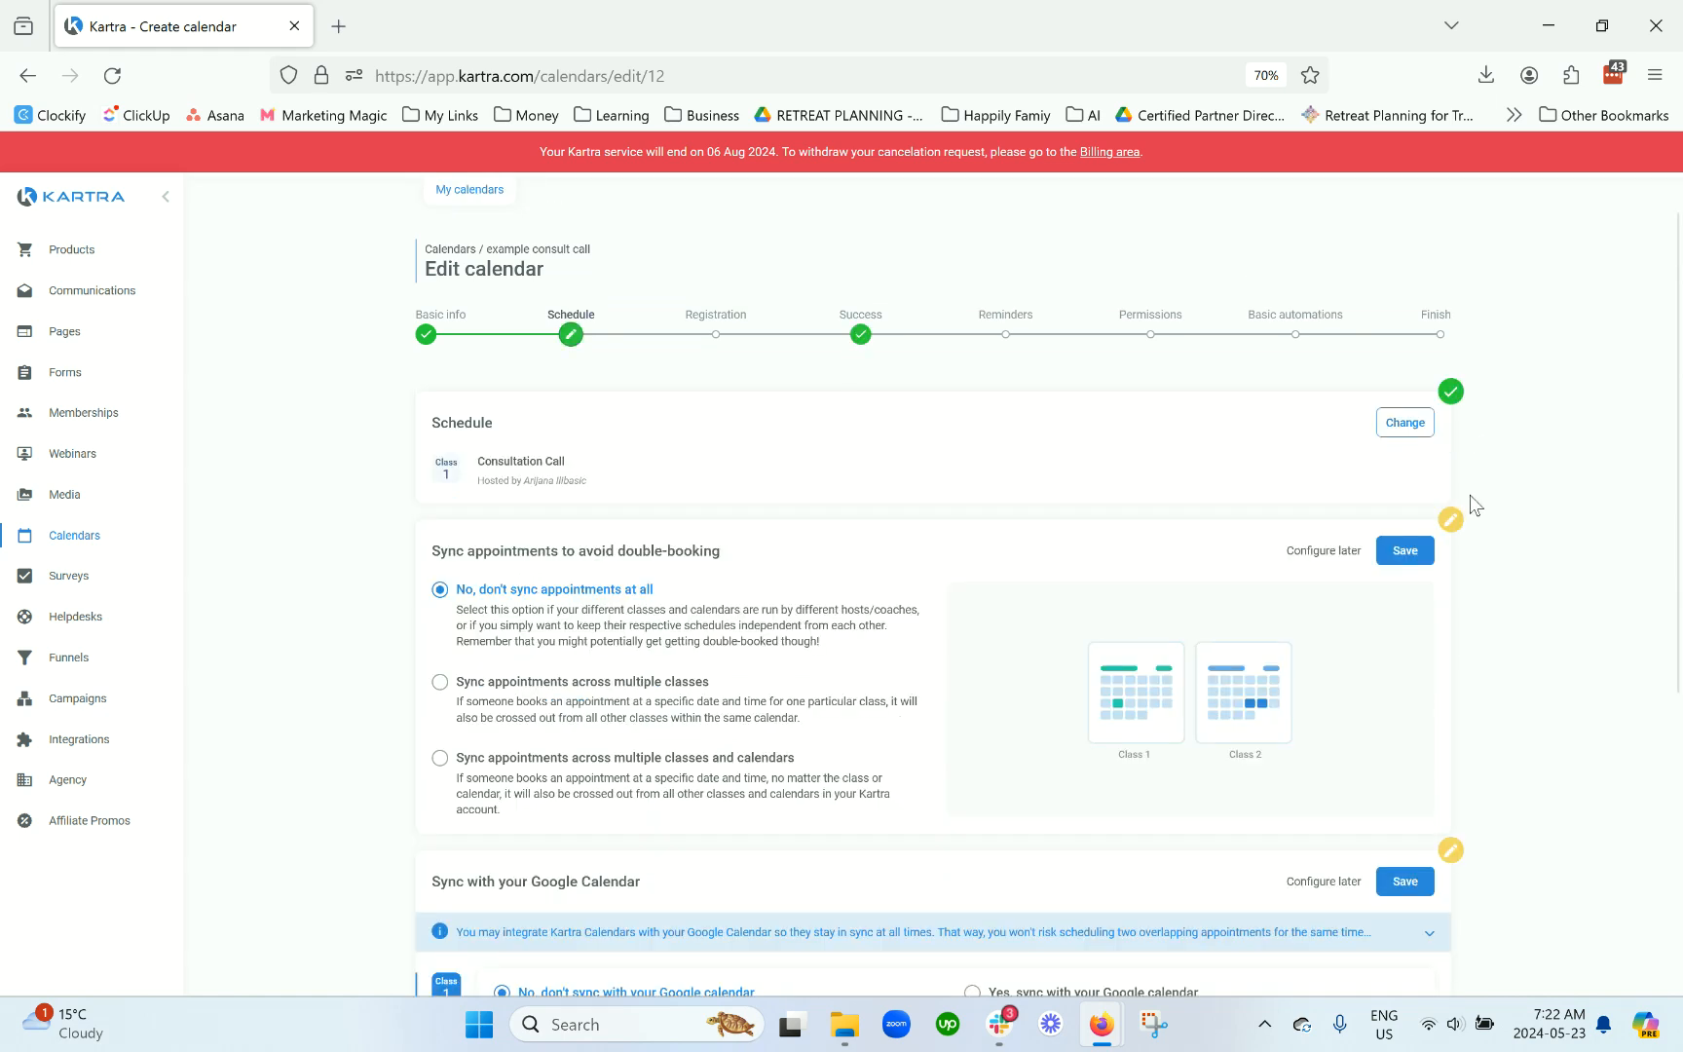
# Step: Set double-booking sync to 'Sync appointments across multiple classes and calendars' and save it
pyautogui.scroll(-3, 1468, 499)
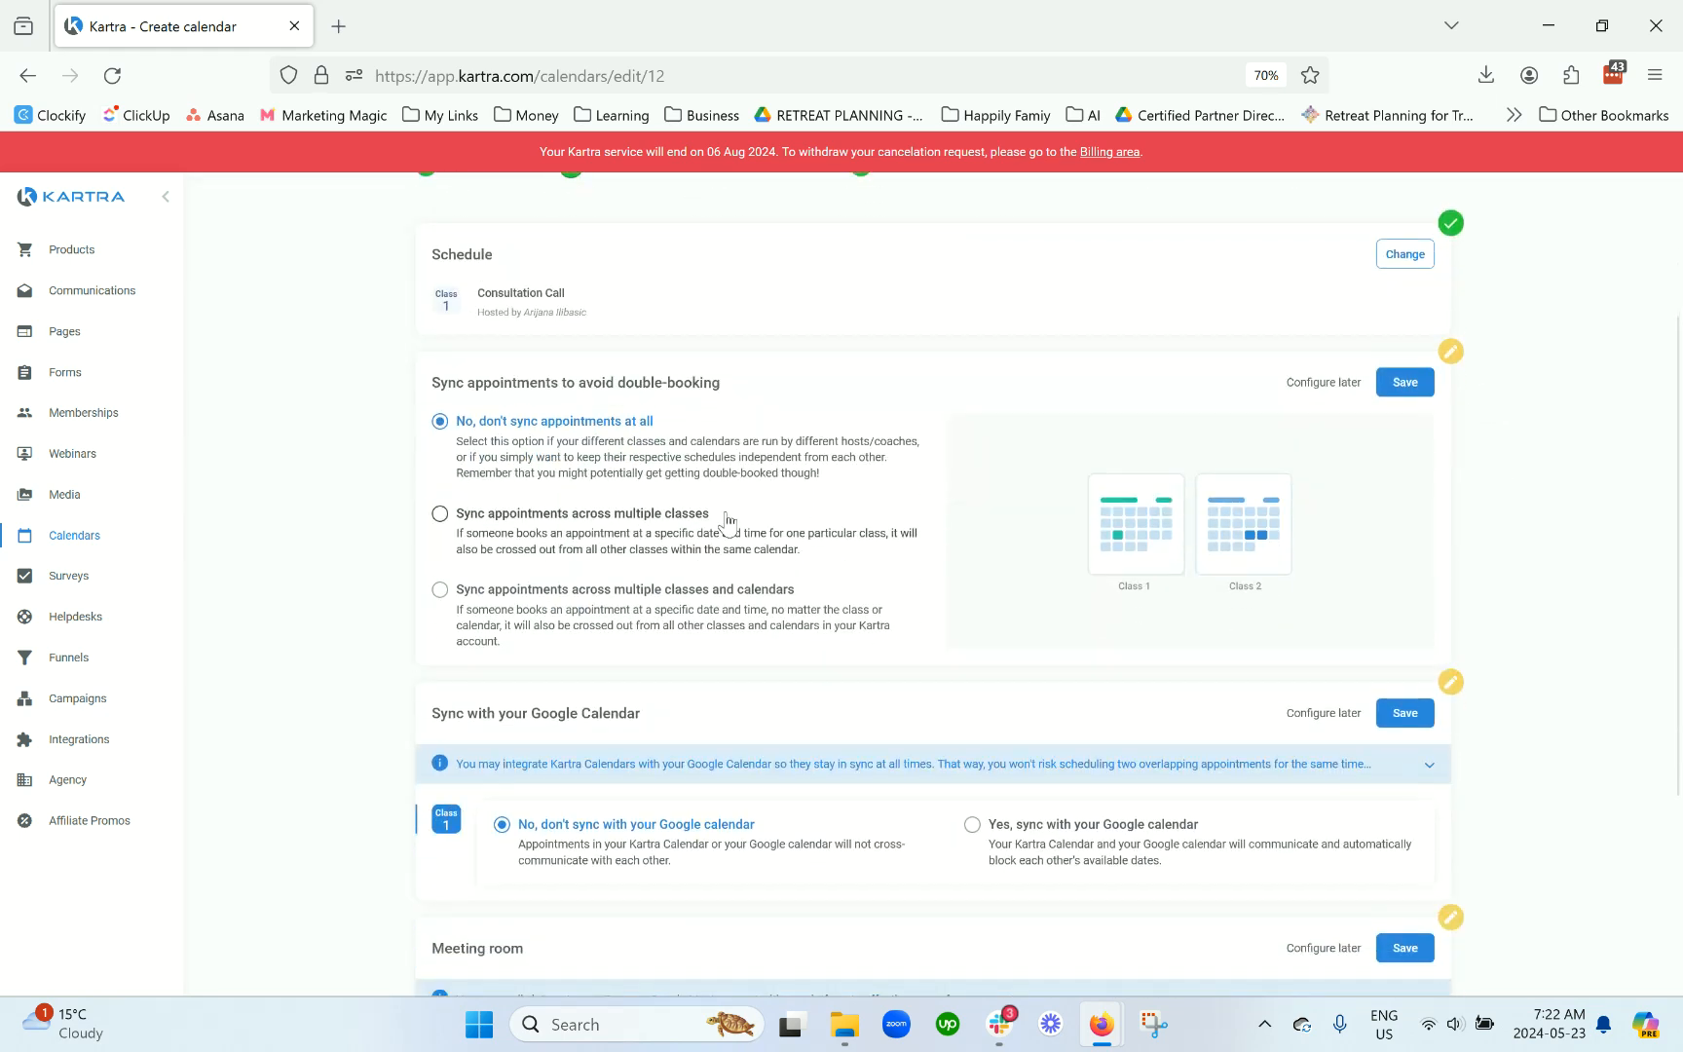
pyautogui.tripleClick(694, 383)
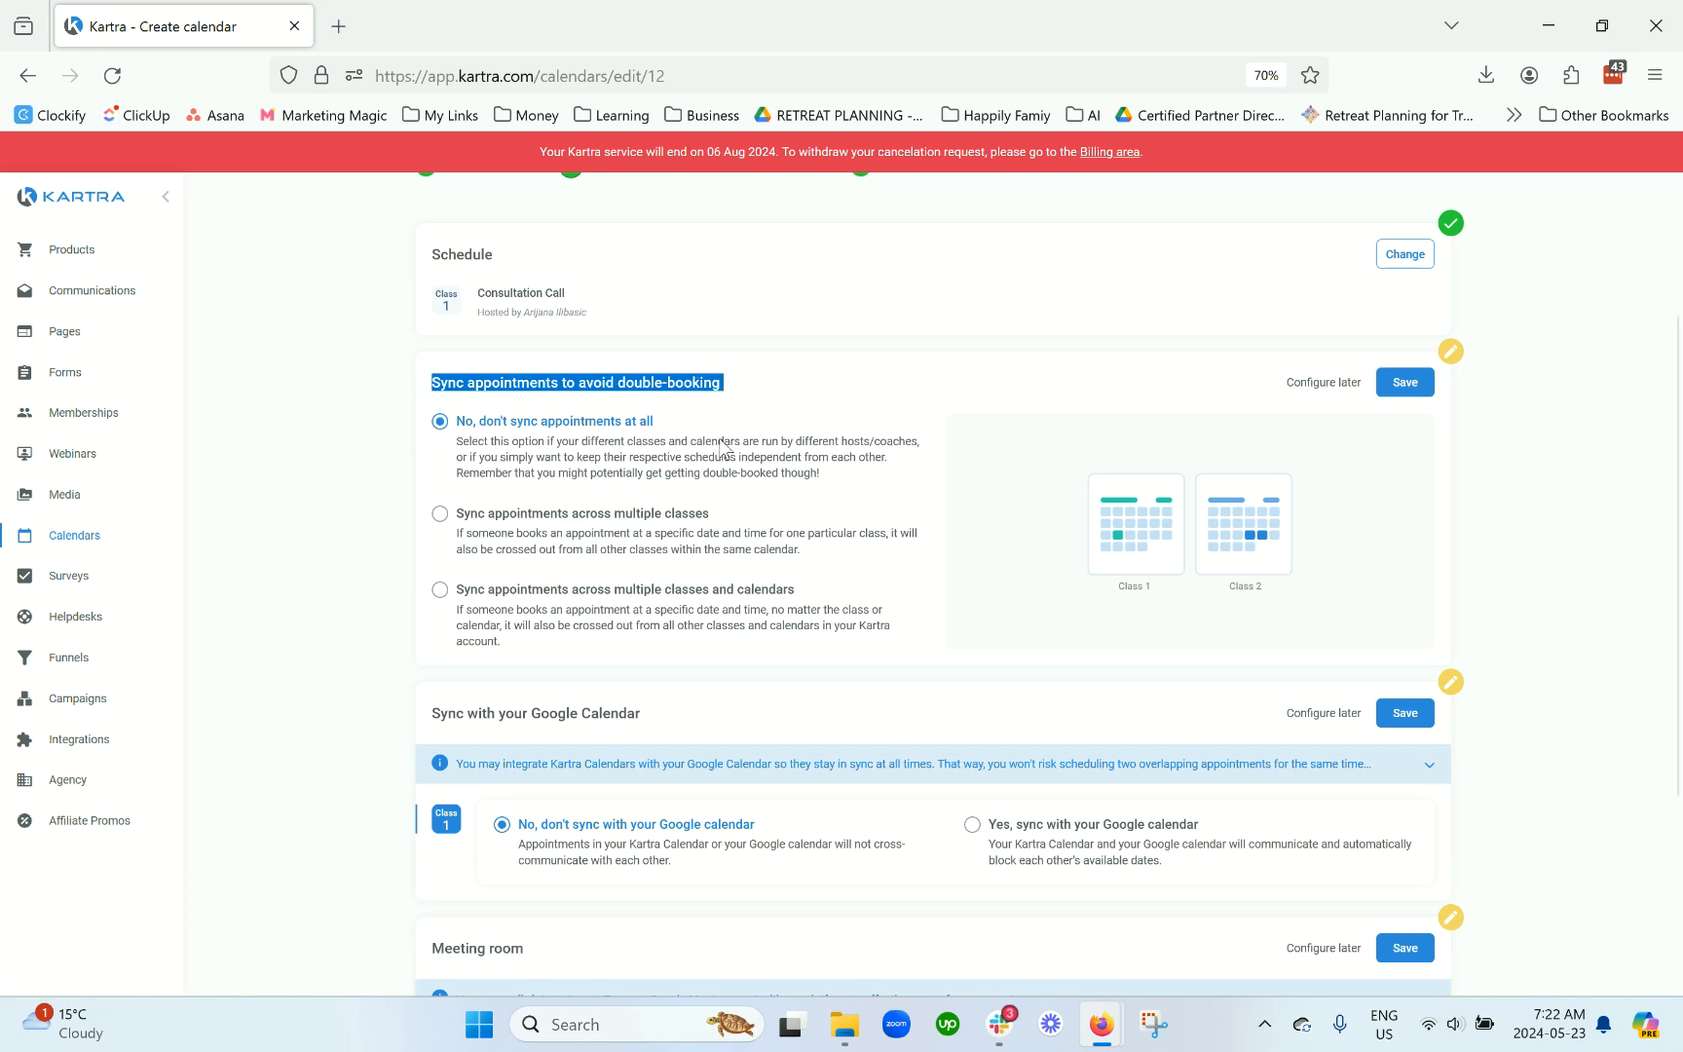
pyautogui.click(557, 538)
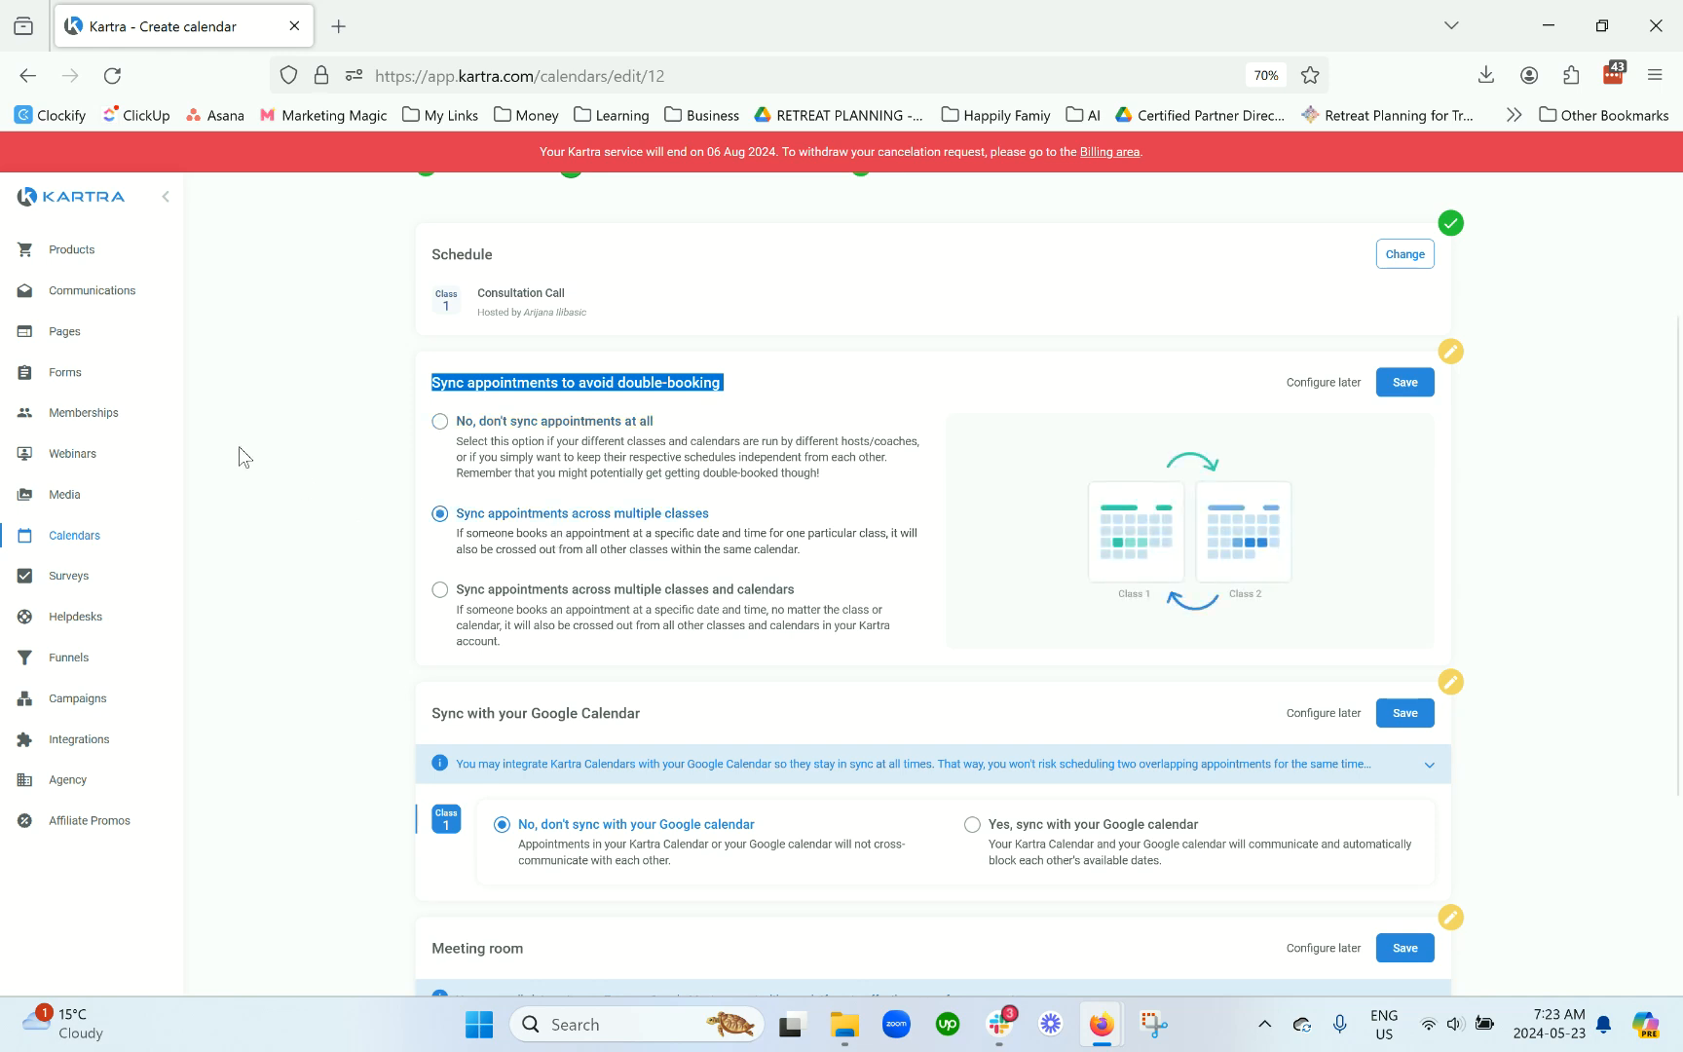
pyautogui.click(543, 610)
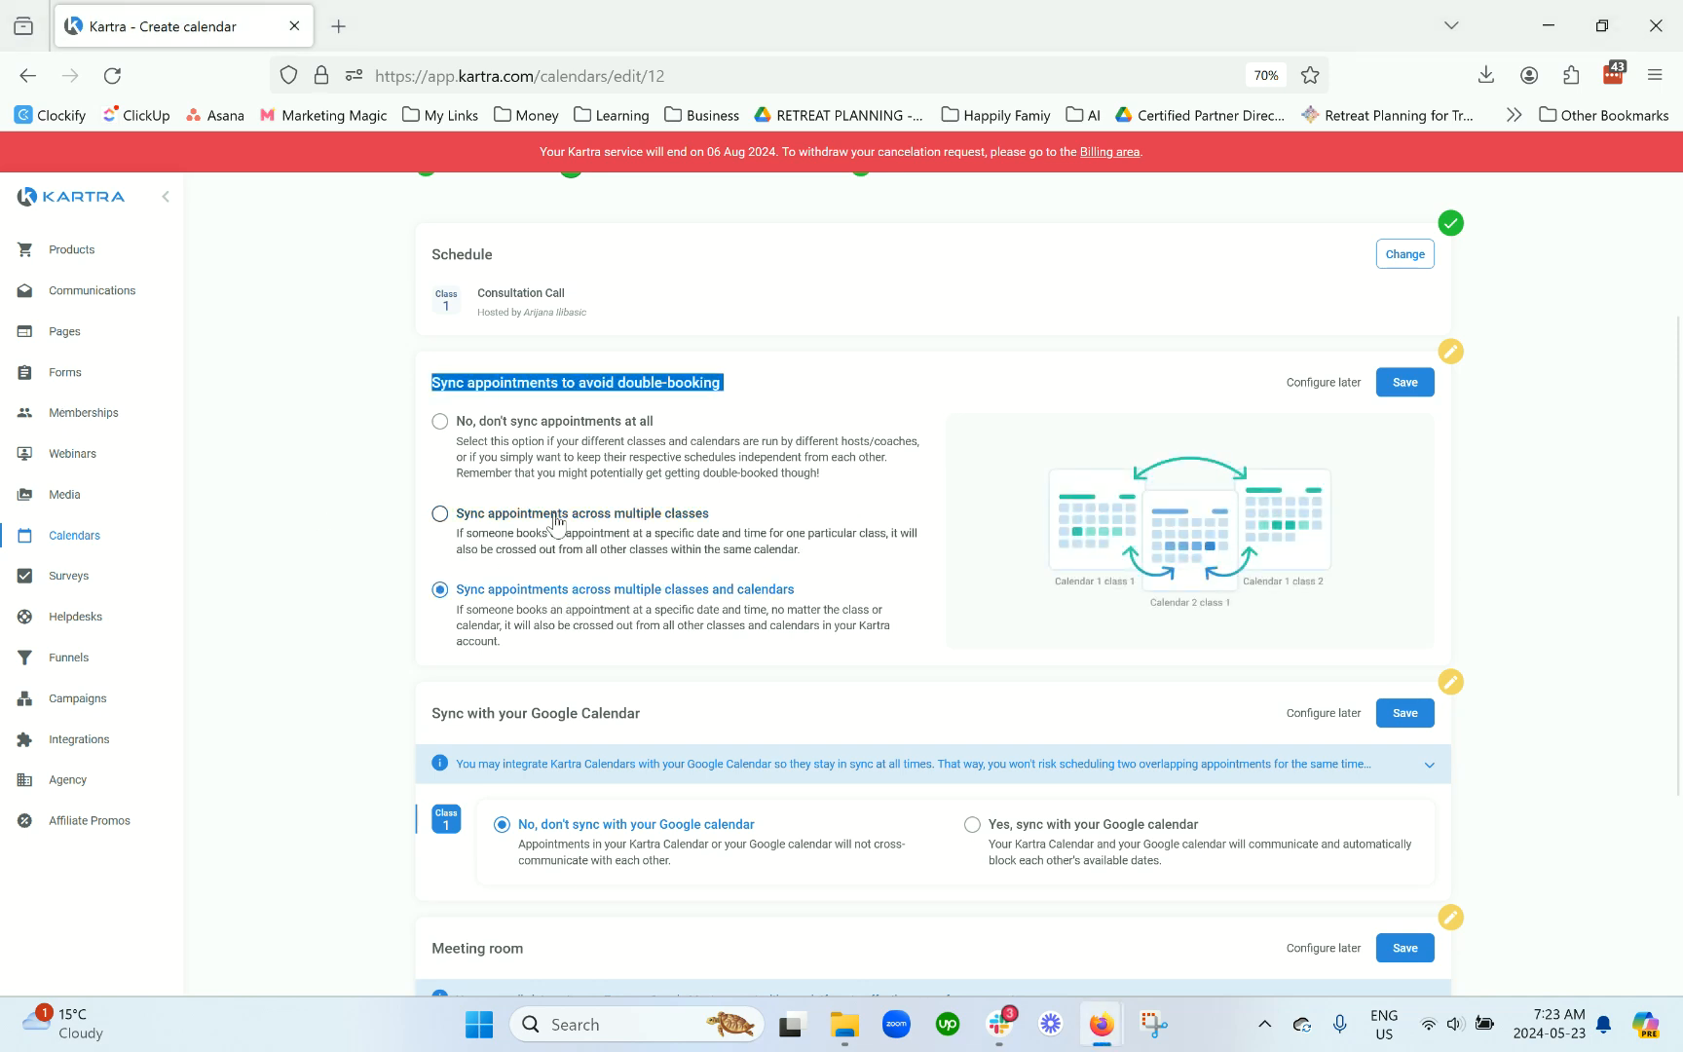
pyautogui.click(473, 524)
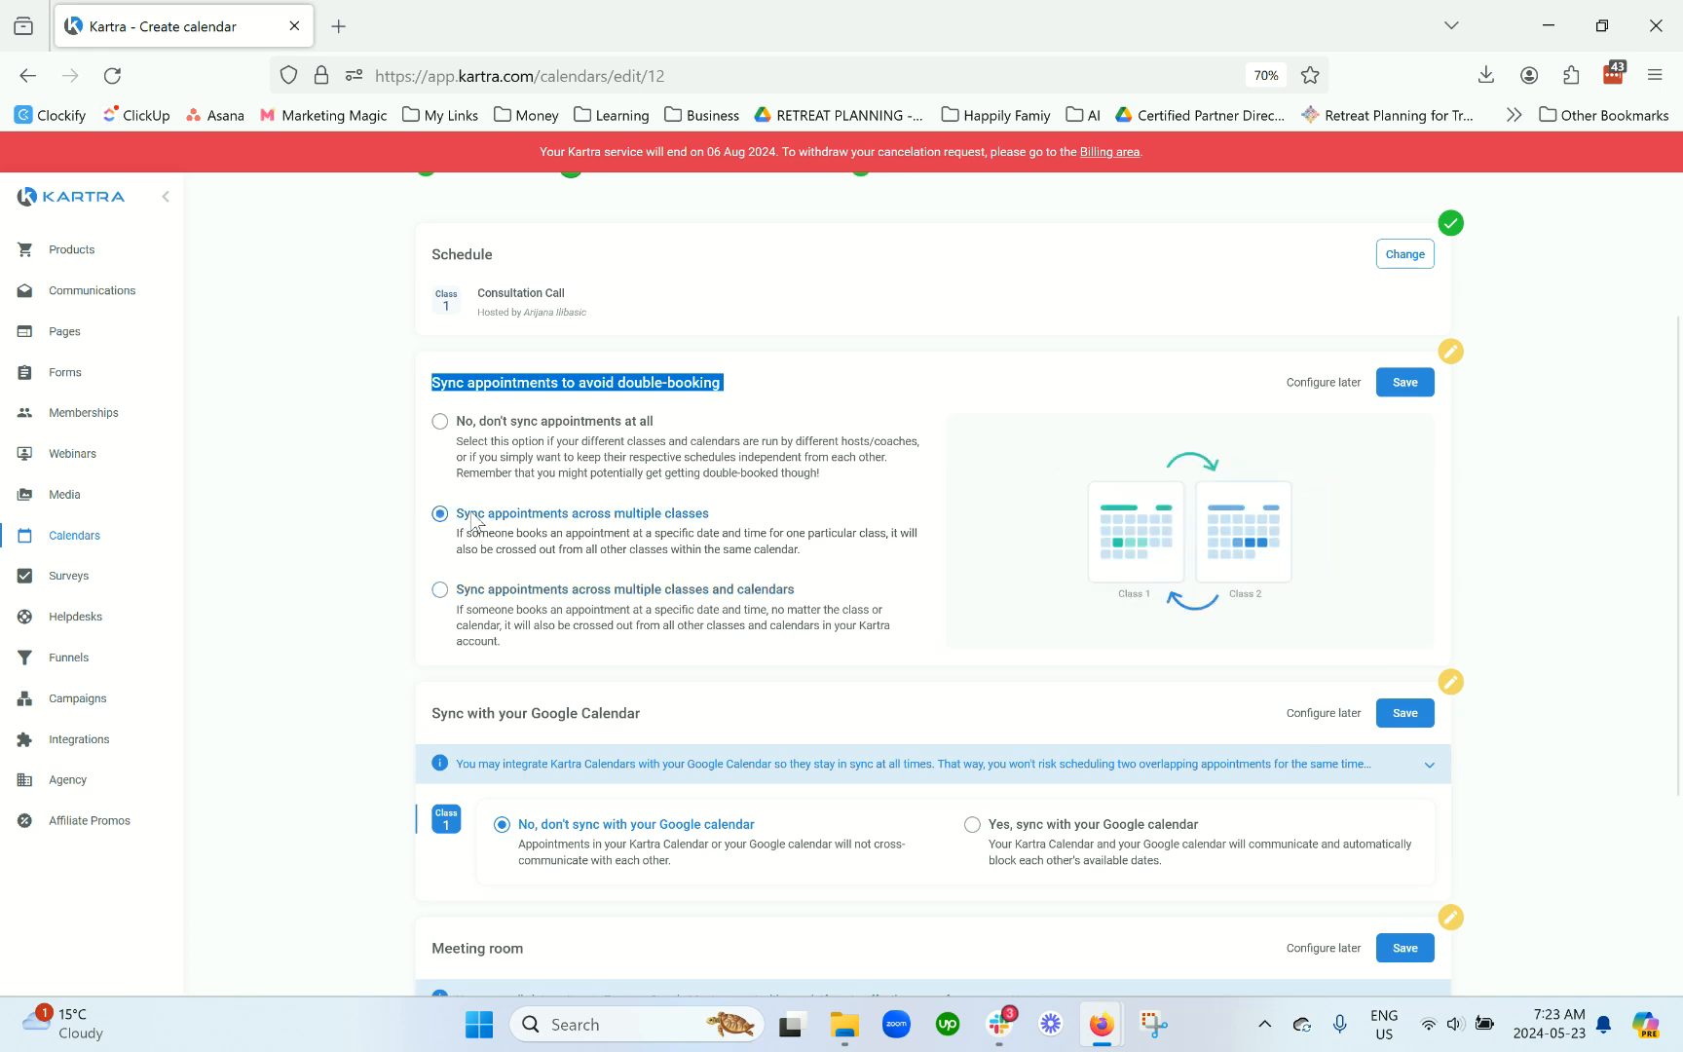
pyautogui.click(627, 615)
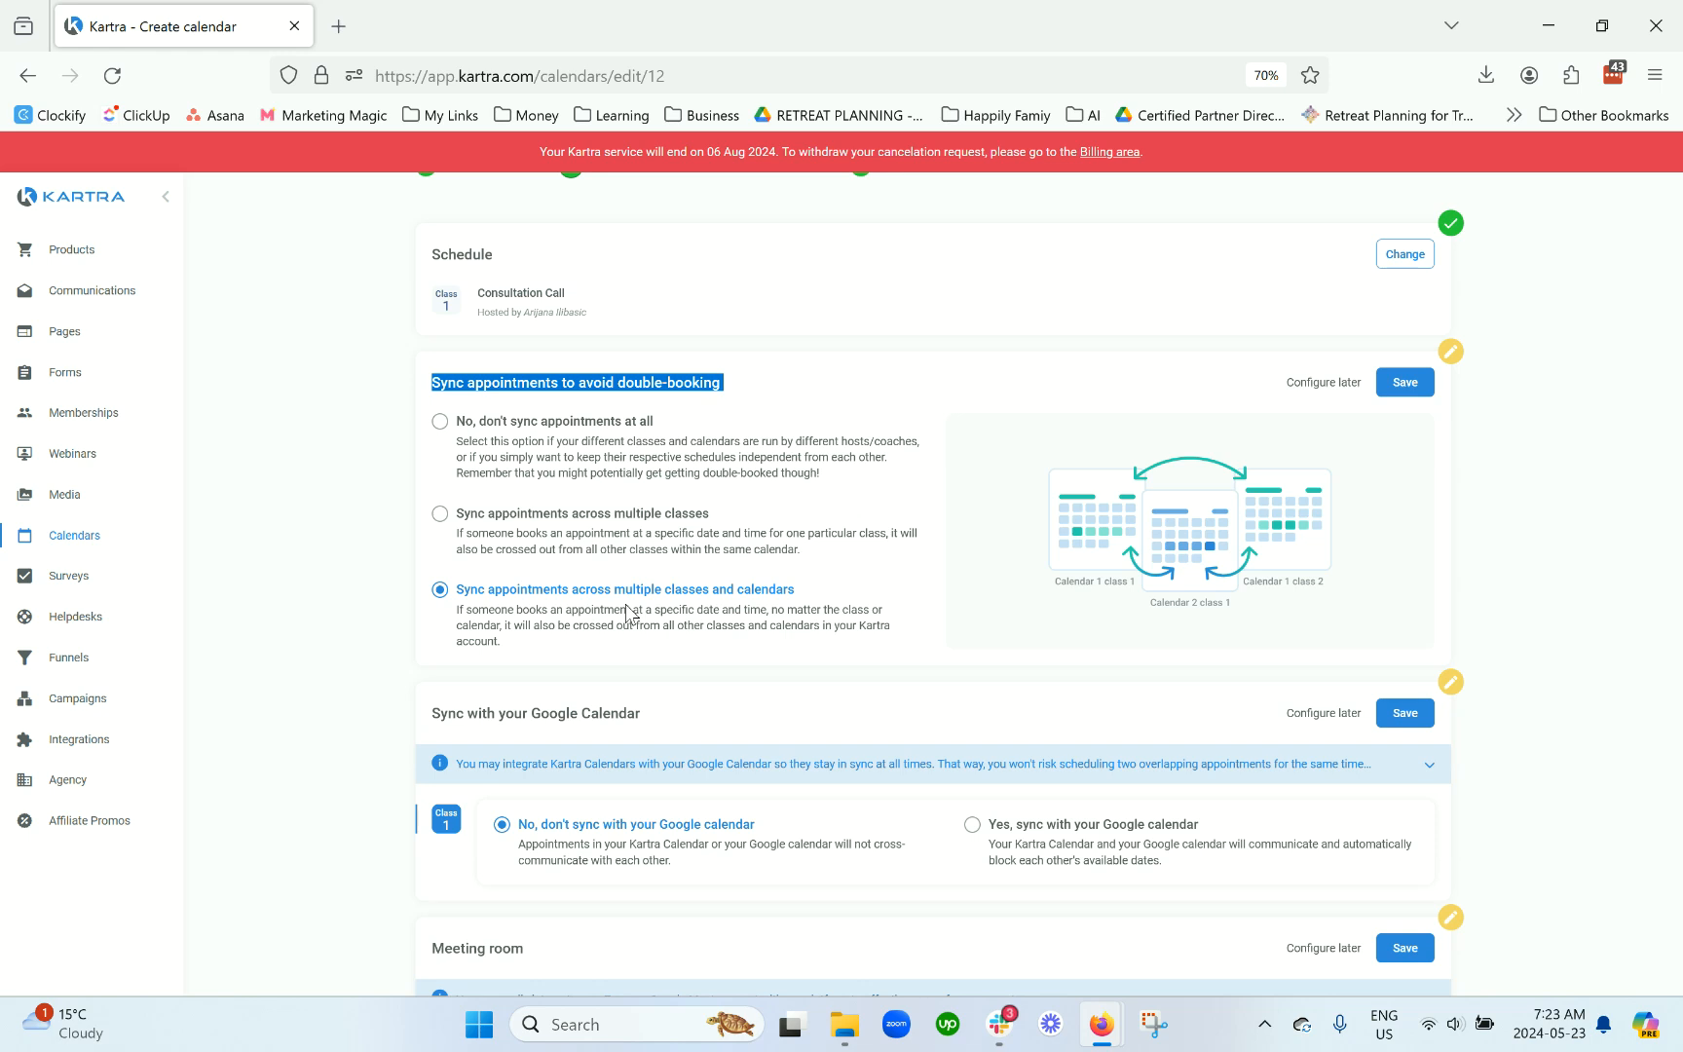
pyautogui.scroll(2, 698, 376)
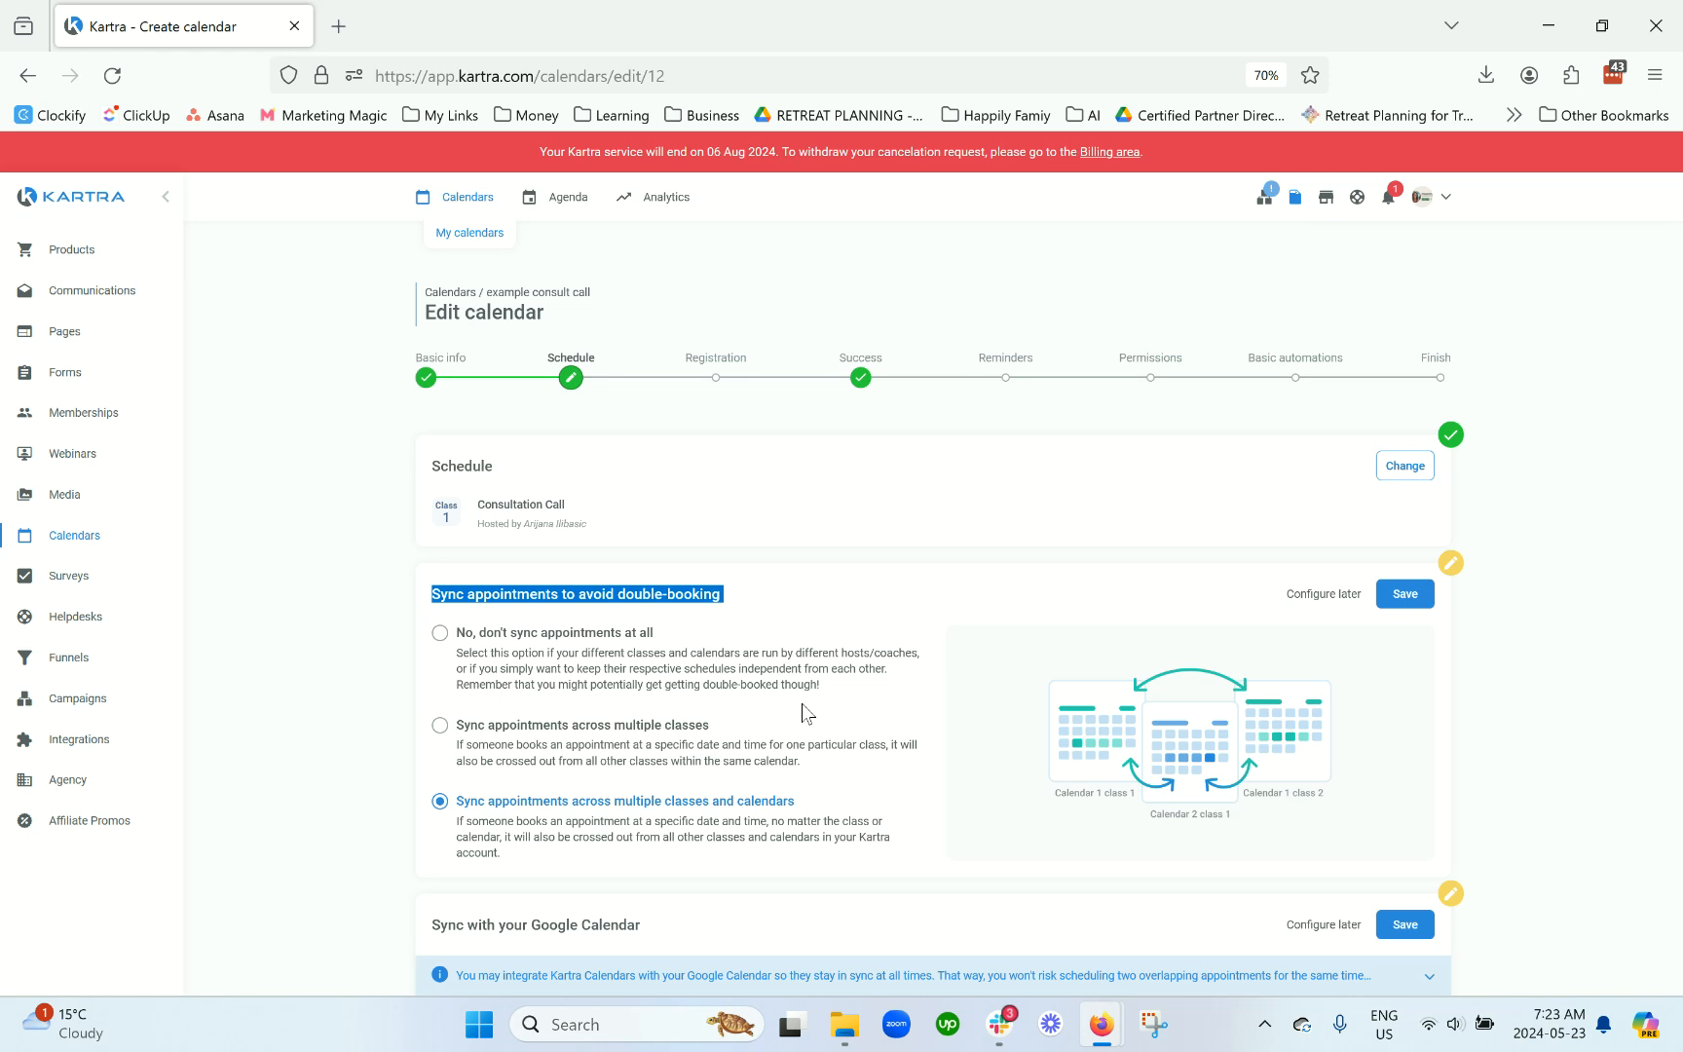
pyautogui.scroll(-2, 803, 704)
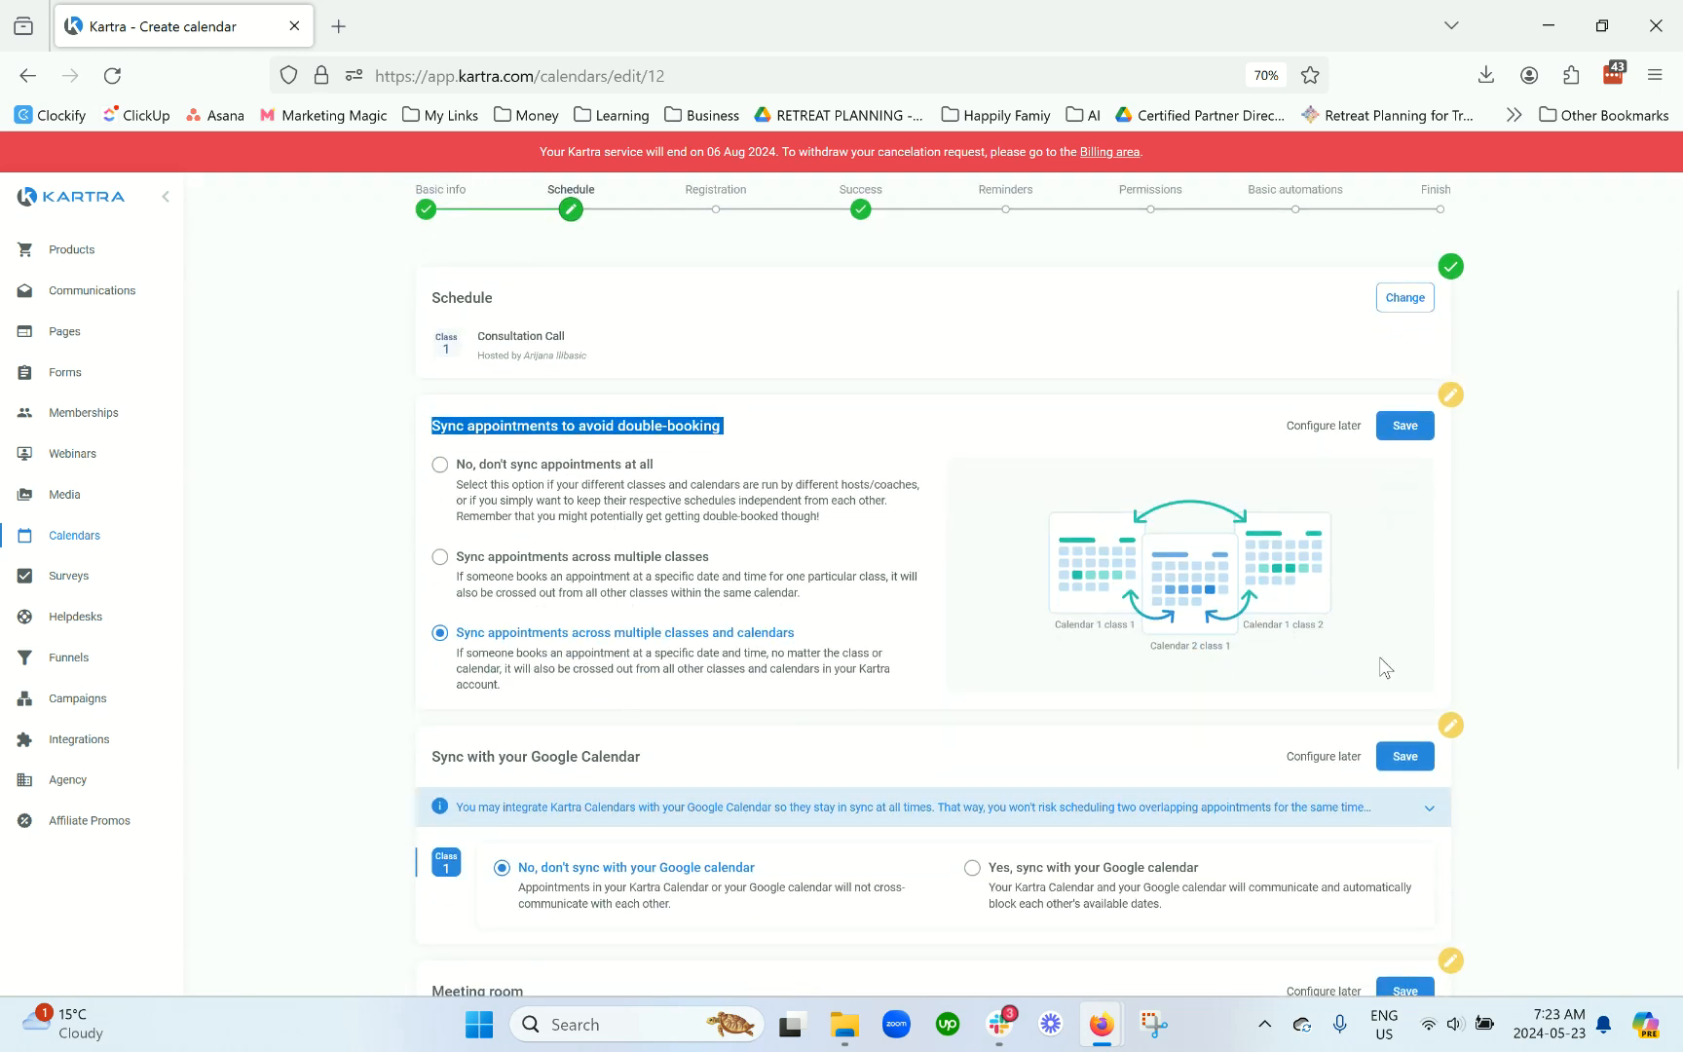
pyautogui.click(1407, 428)
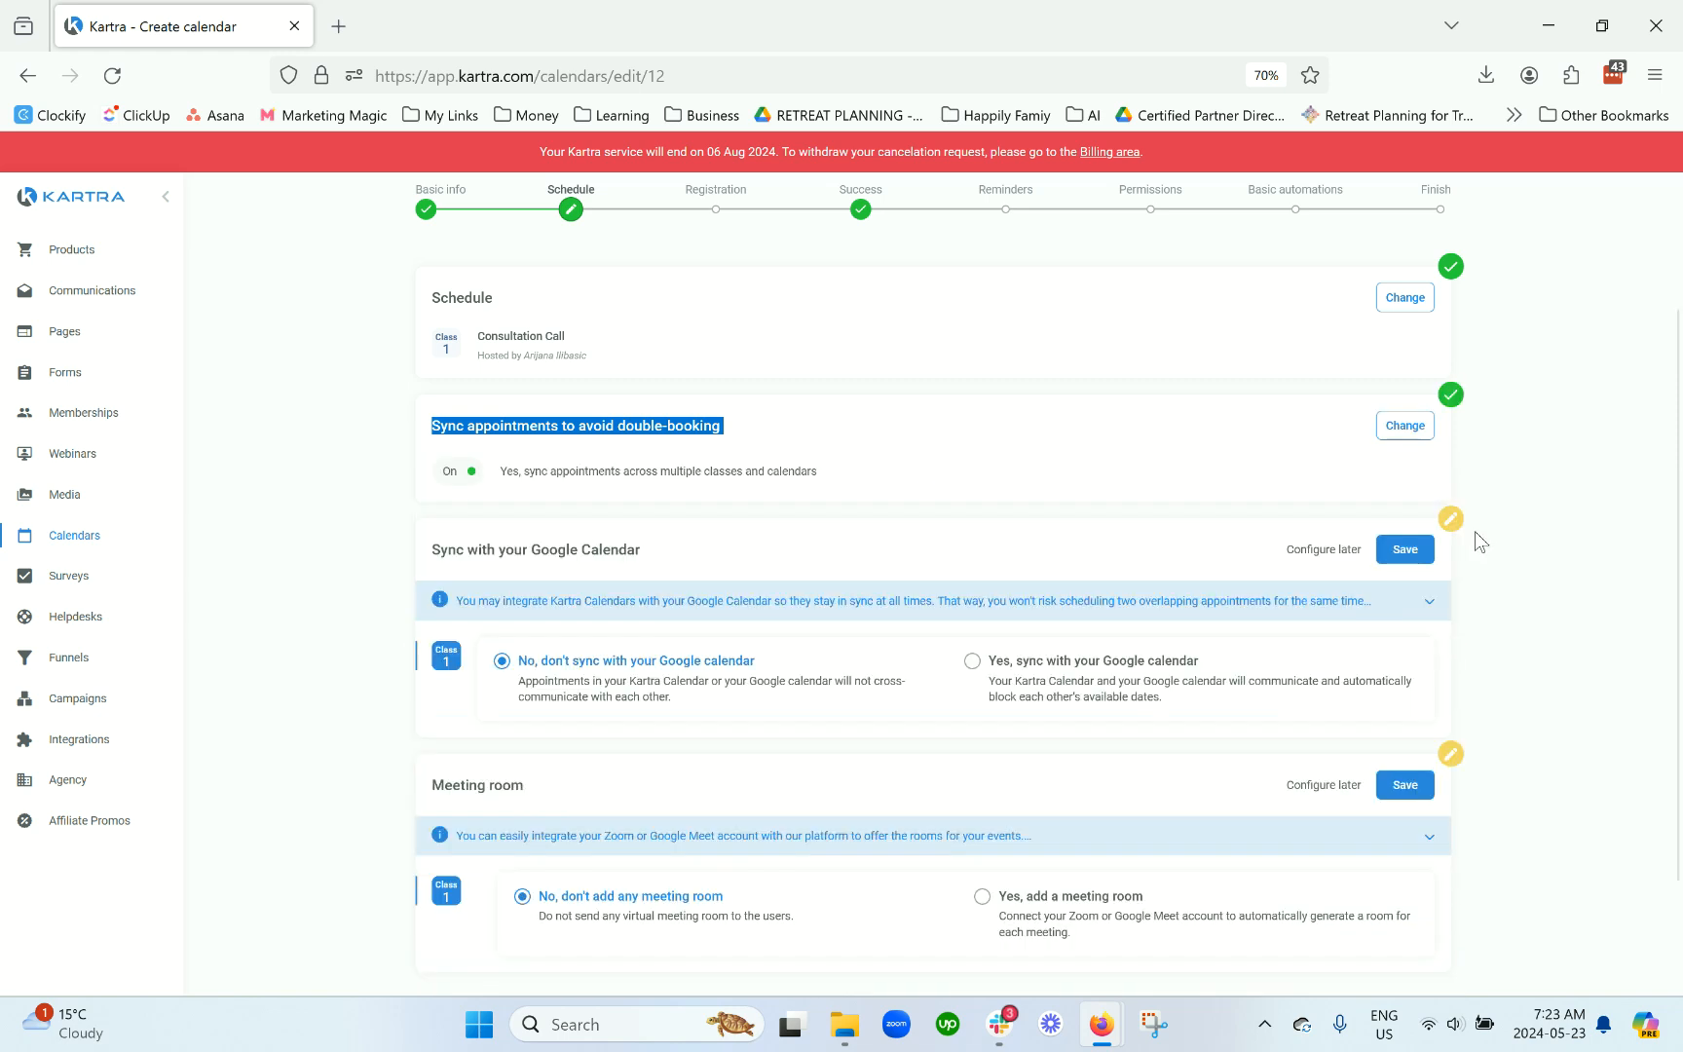
pyautogui.scroll(-1, 762, 525)
pyautogui.moveTo(670, 481); pyautogui.dragTo(423, 478)
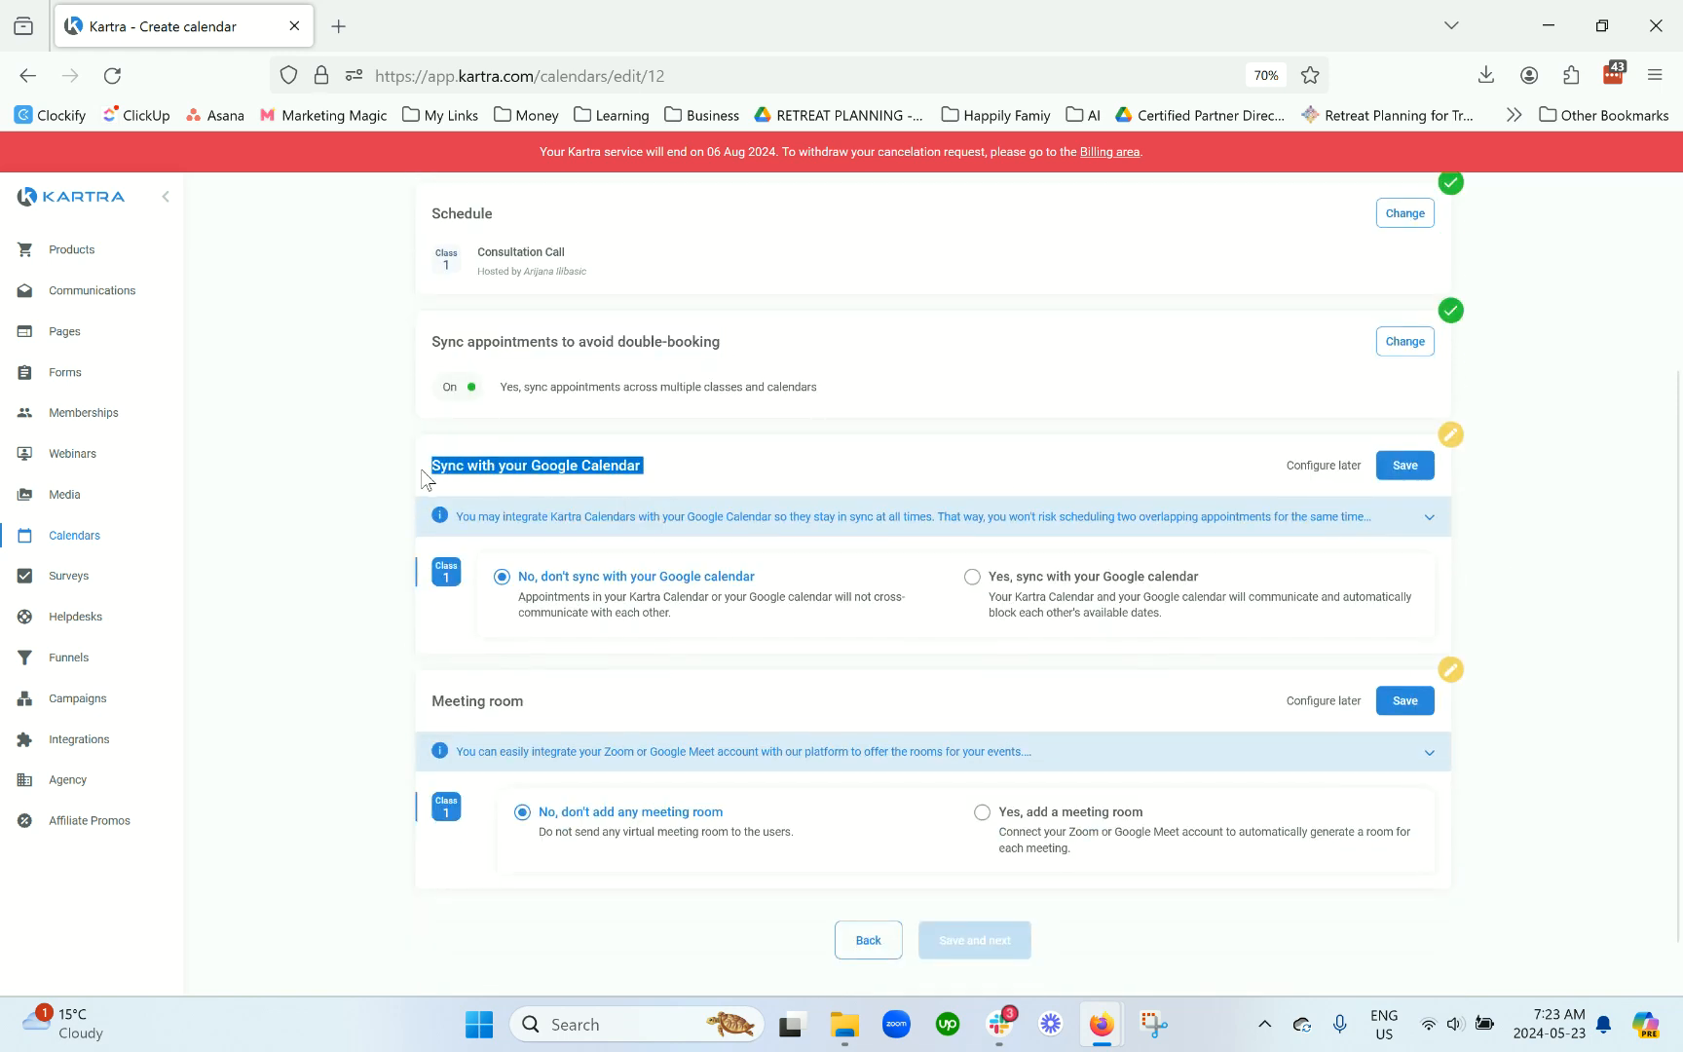
# Step: Set 'Yes, sync with your Google calendar' for the class
pyautogui.click(1061, 598)
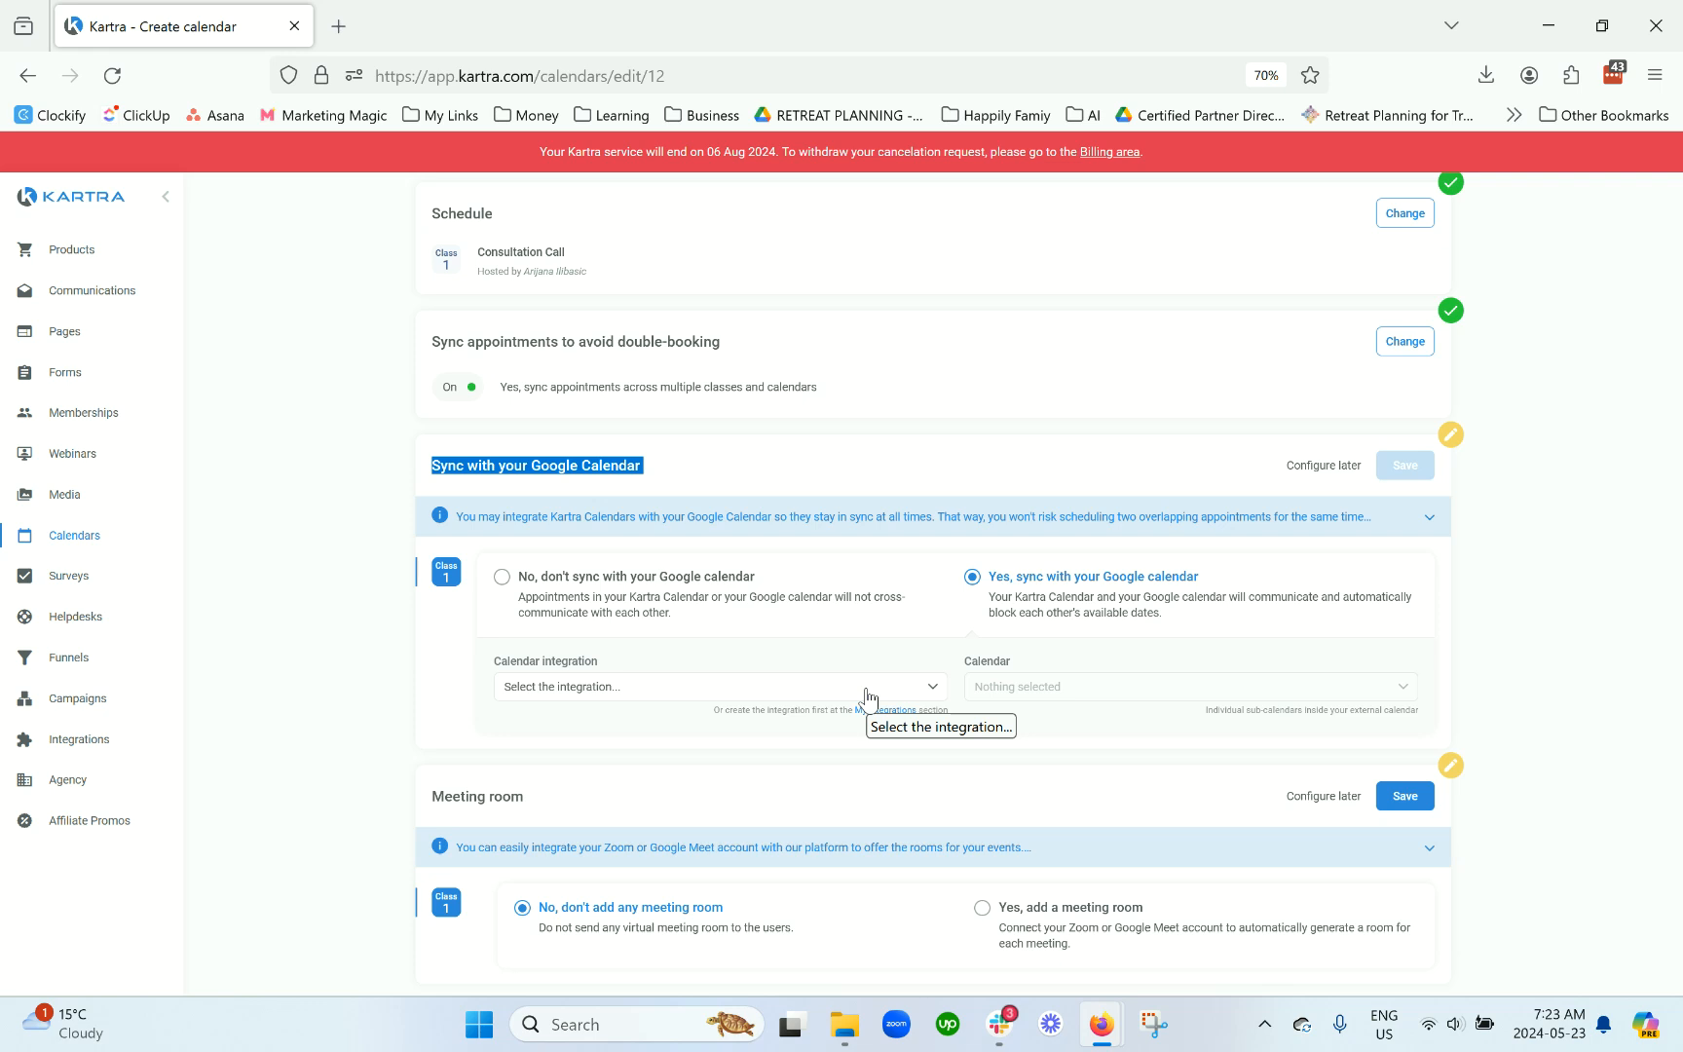
pyautogui.scroll(3, 736, 556)
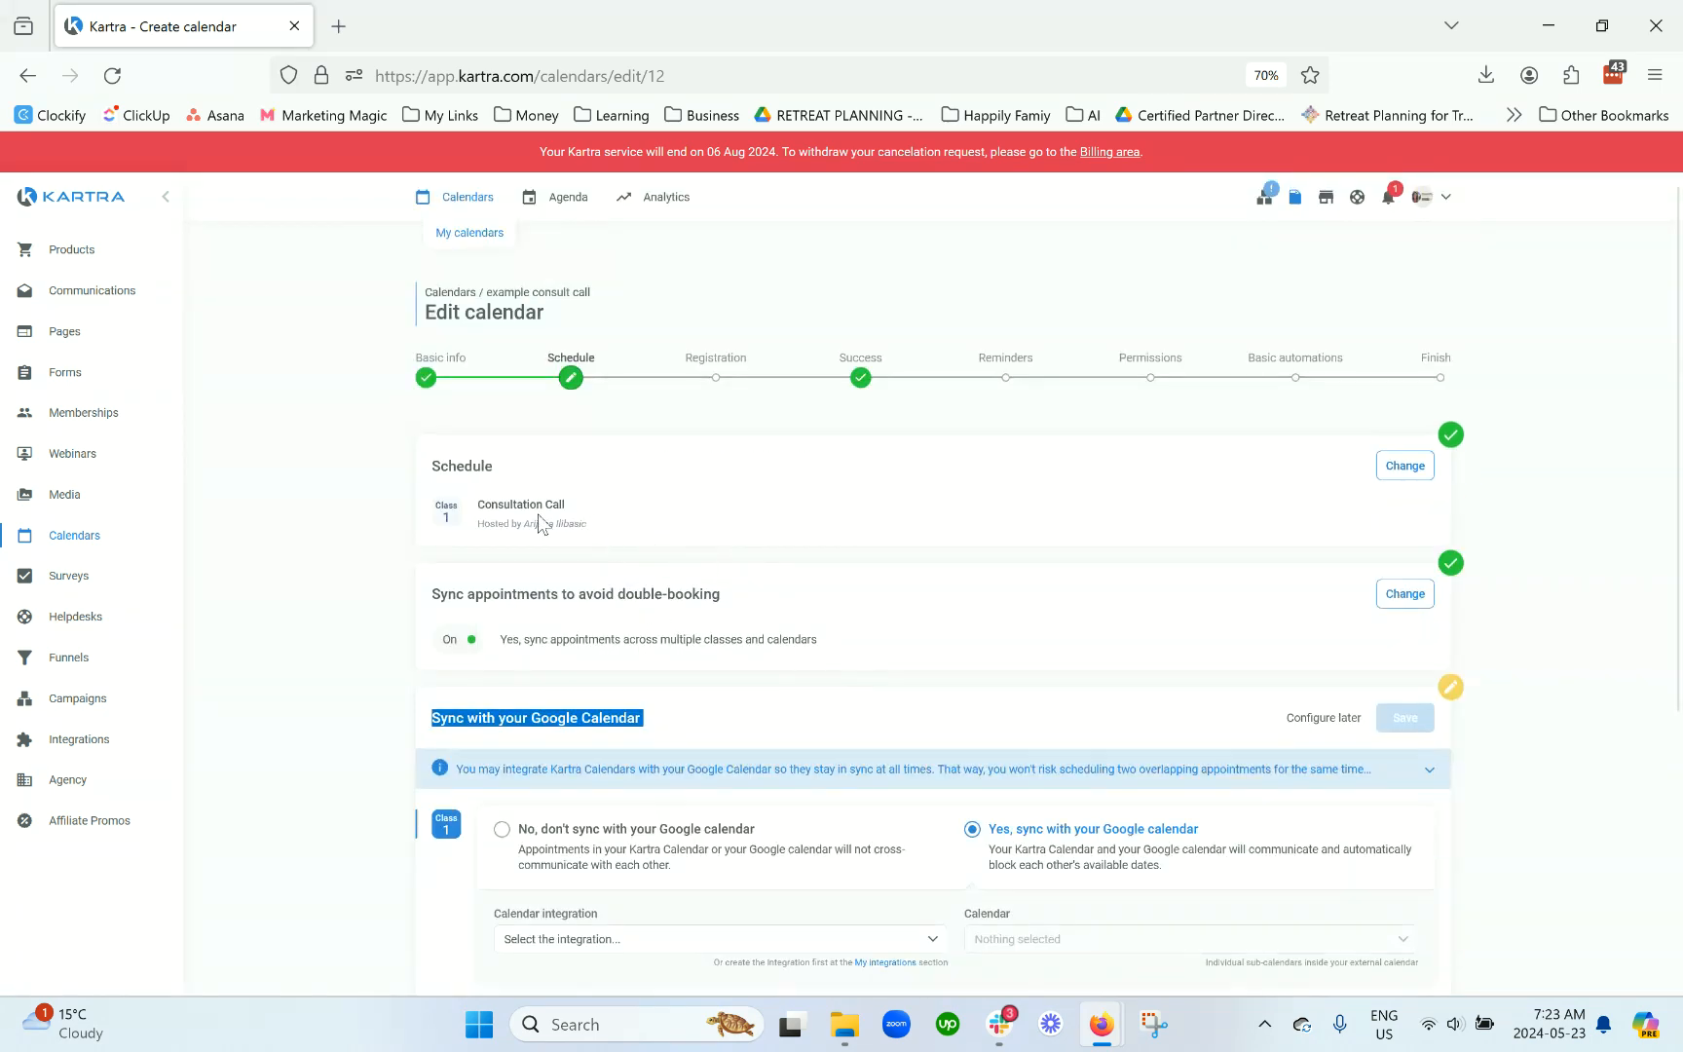
pyautogui.moveTo(440, 468); pyautogui.dragTo(506, 471)
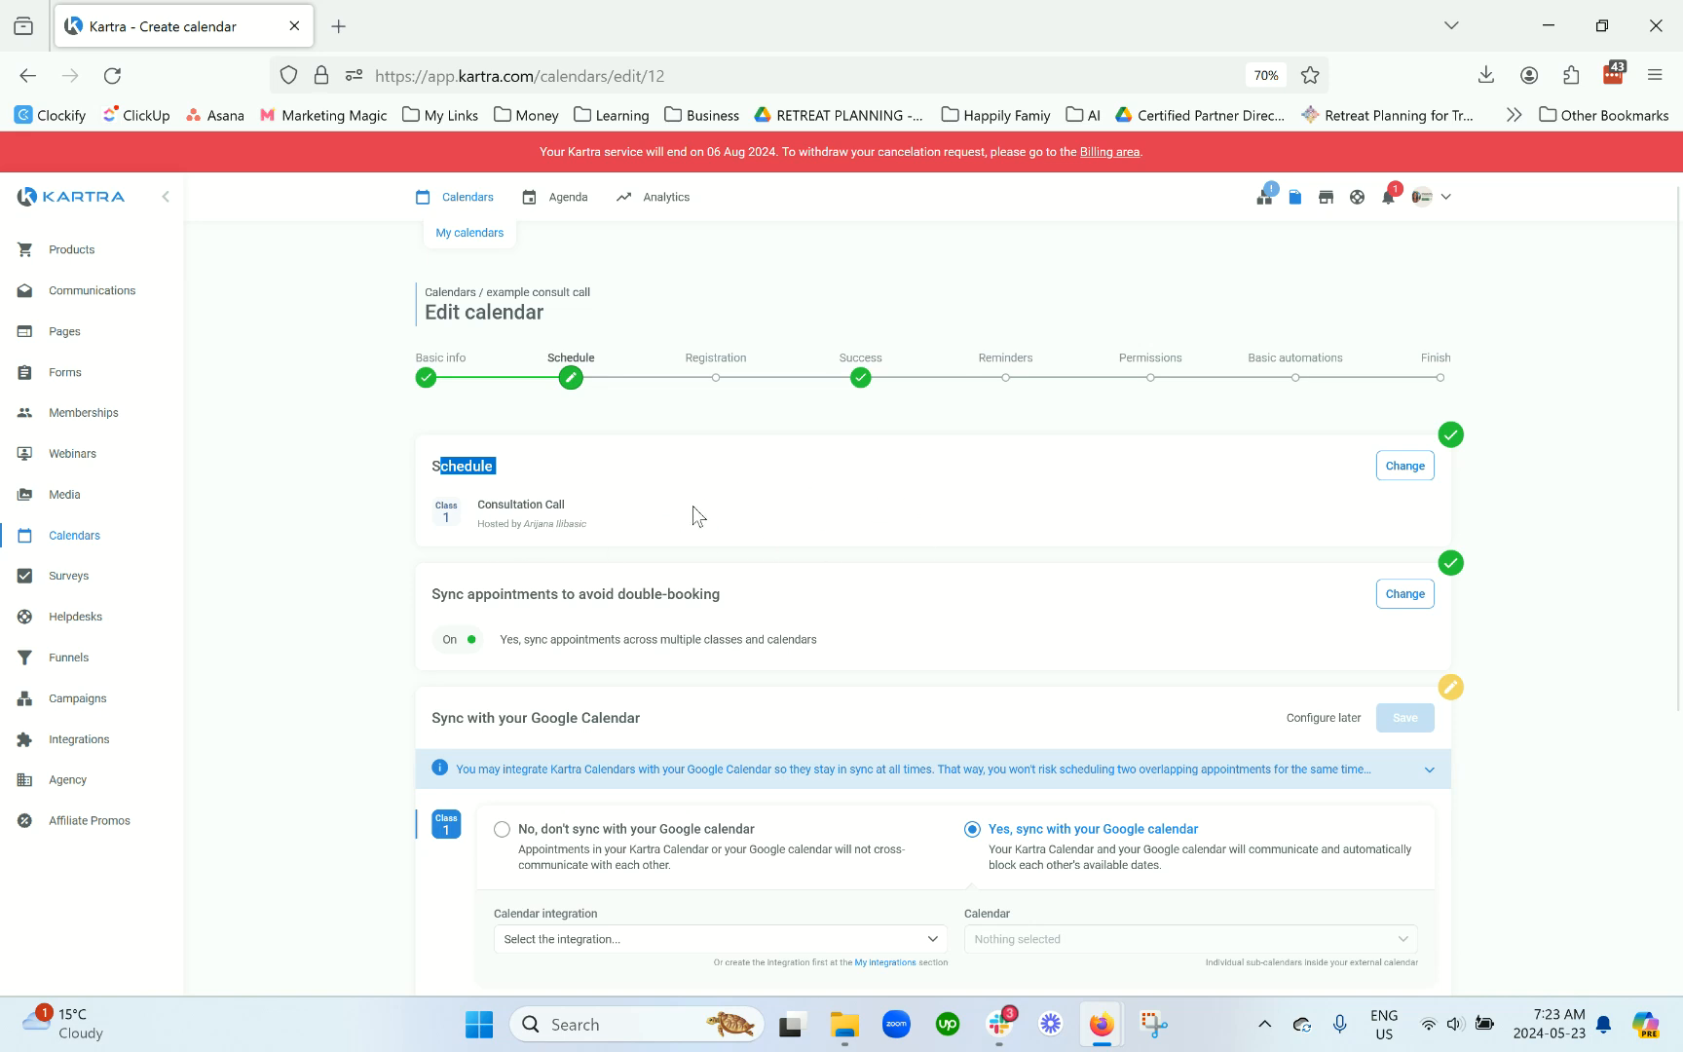
pyautogui.scroll(-3, 692, 507)
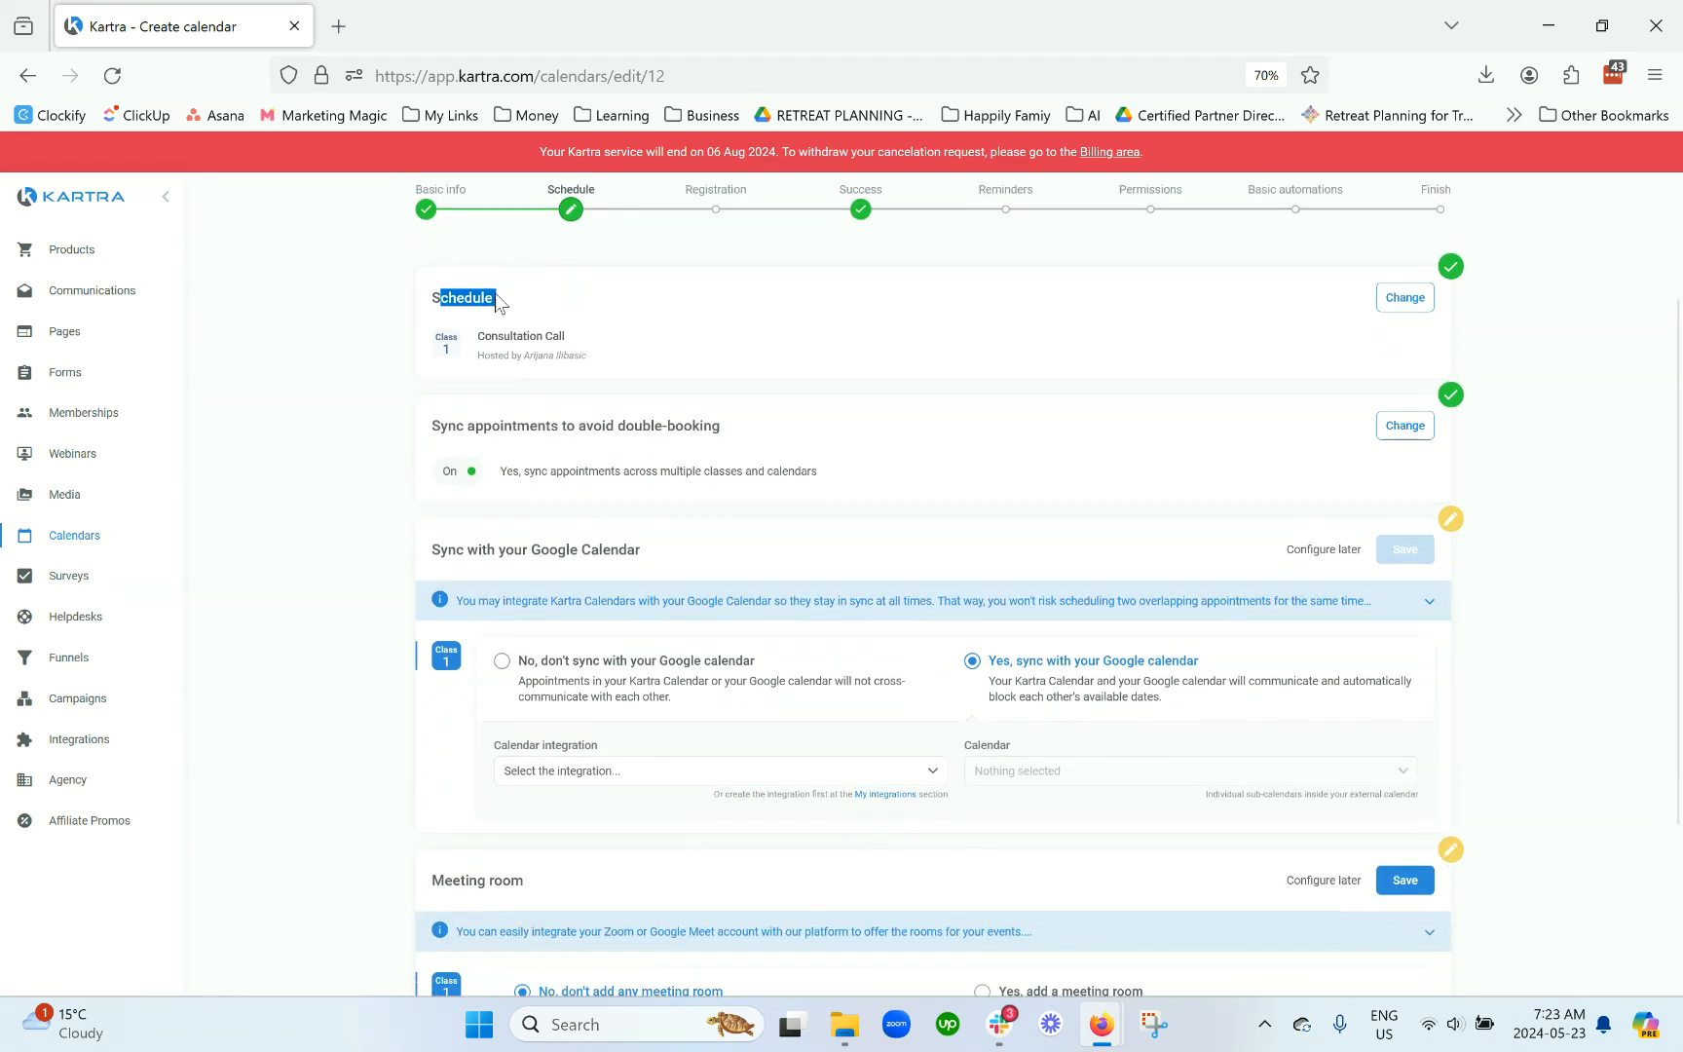
pyautogui.moveTo(432, 298); pyautogui.dragTo(514, 308)
# Step: Choose the connected Google account as the calendar integration and open My integrations
pyautogui.scroll(-2, 658, 340)
pyautogui.click(611, 694)
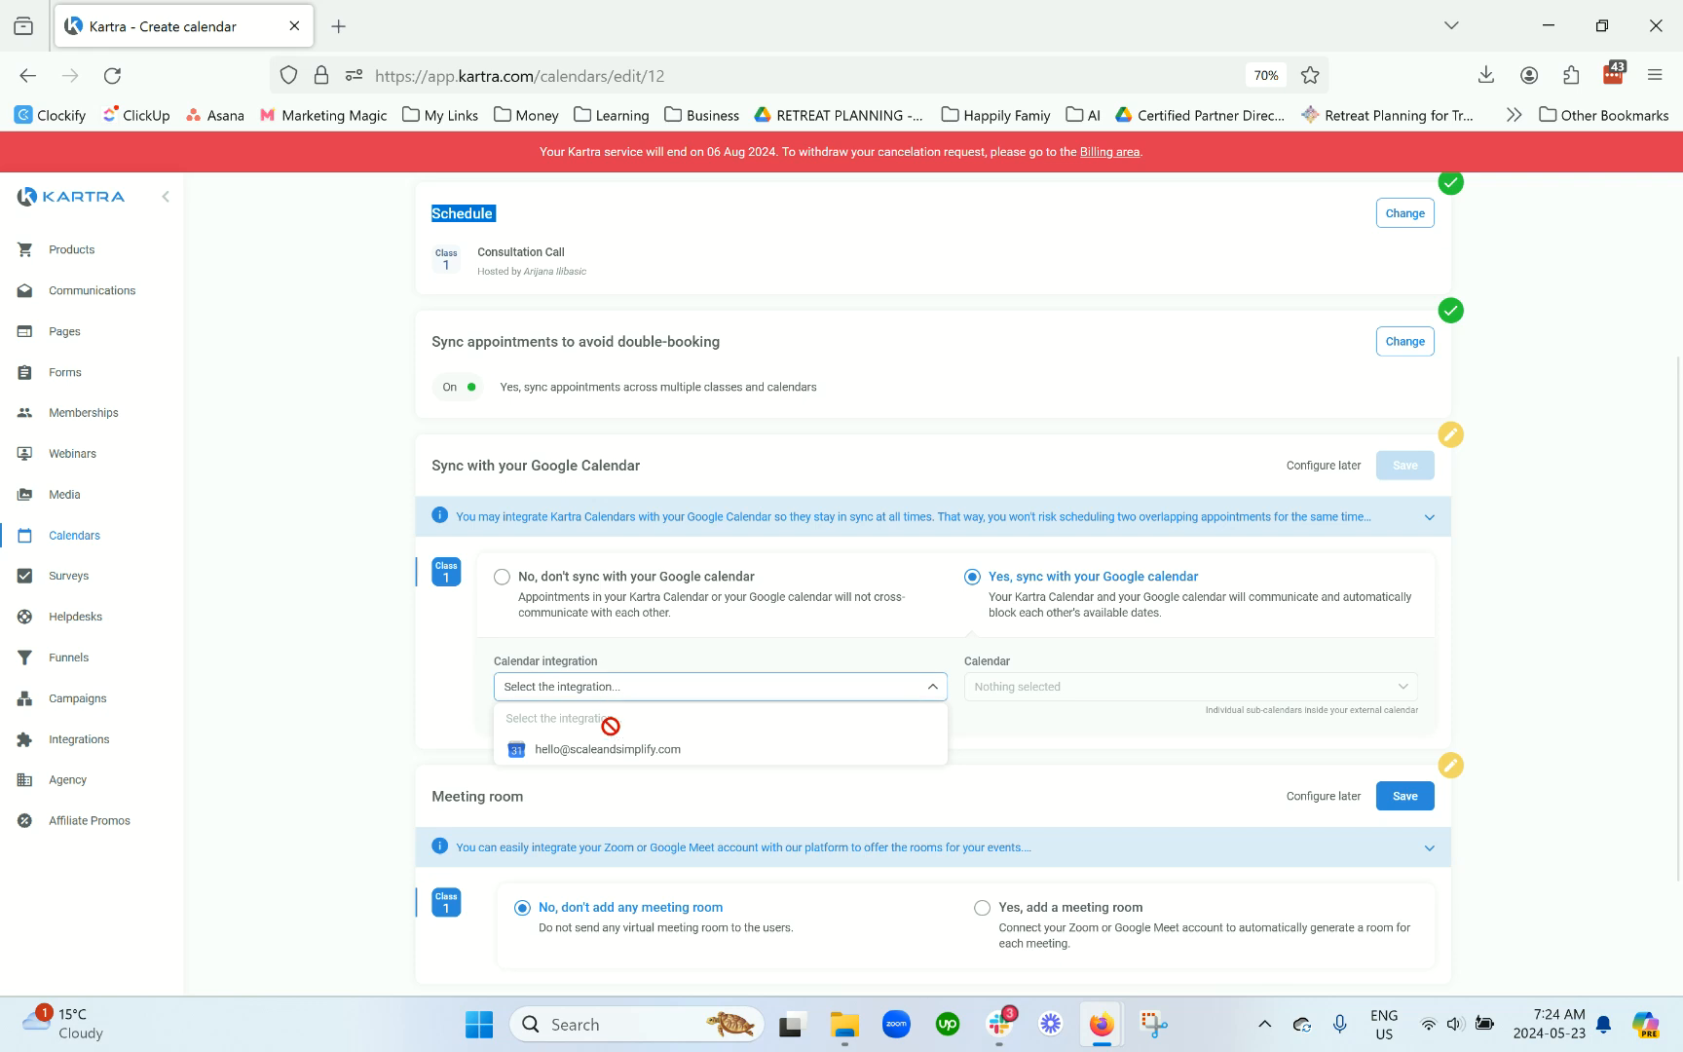
pyautogui.click(612, 750)
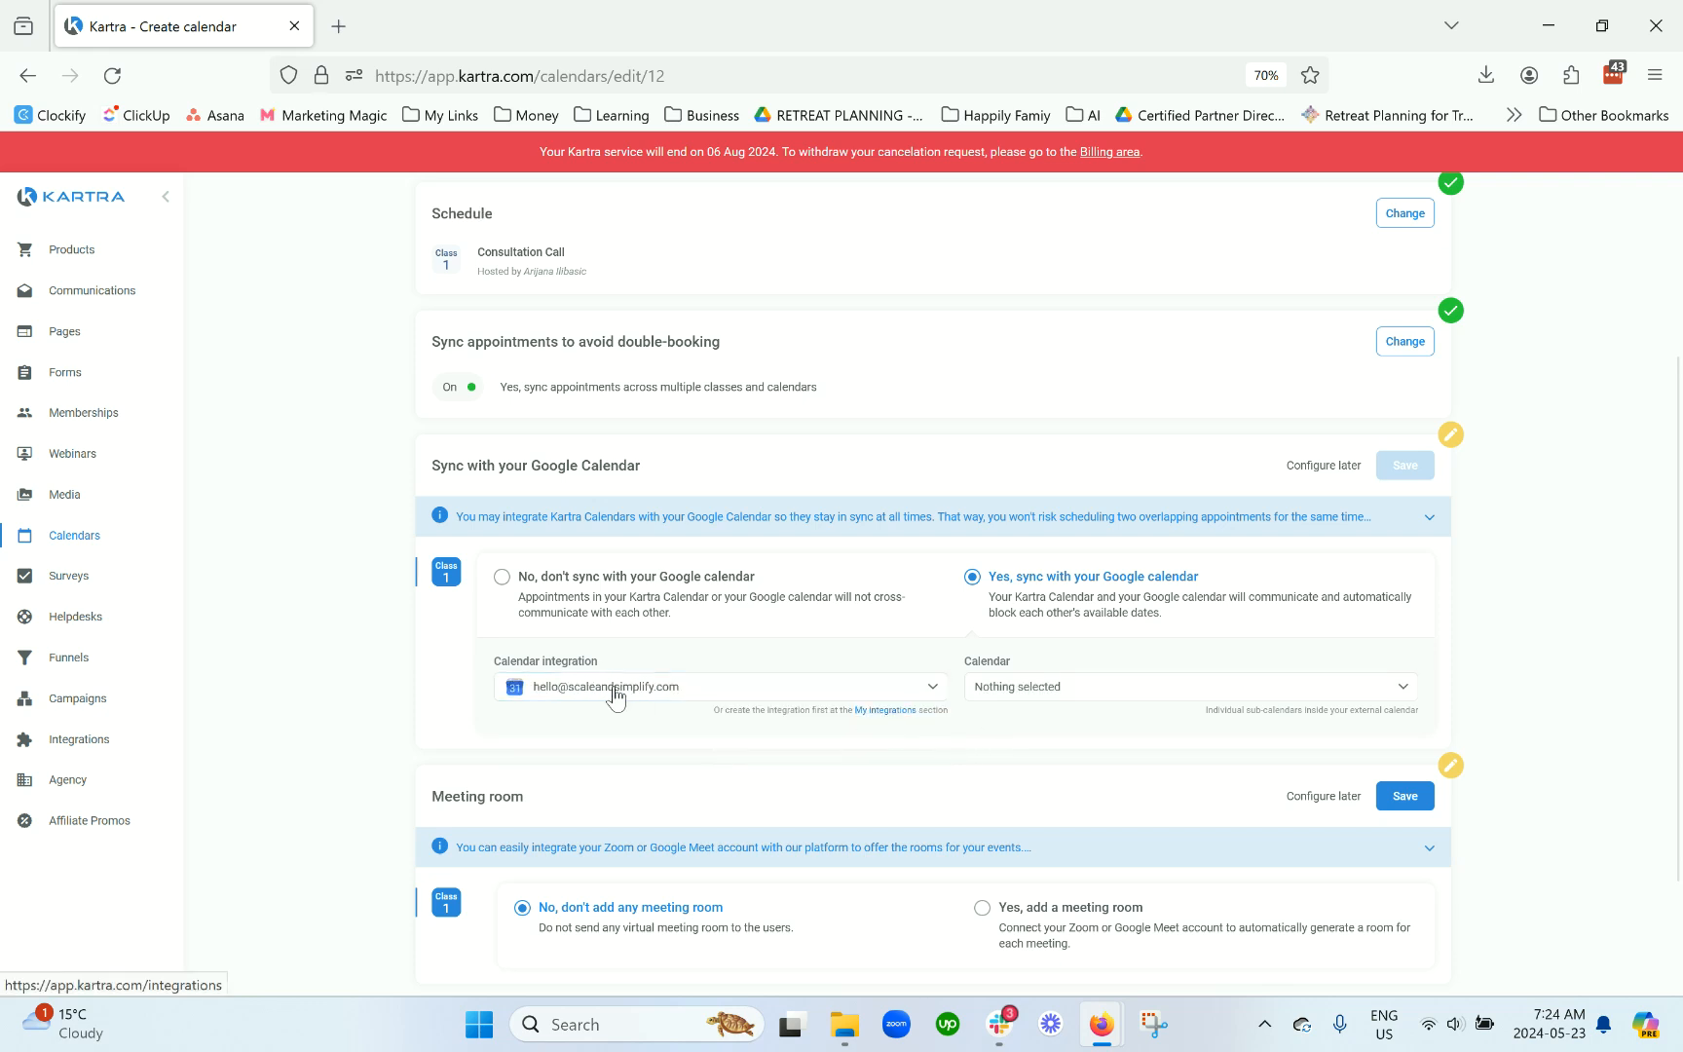
pyautogui.click(882, 711)
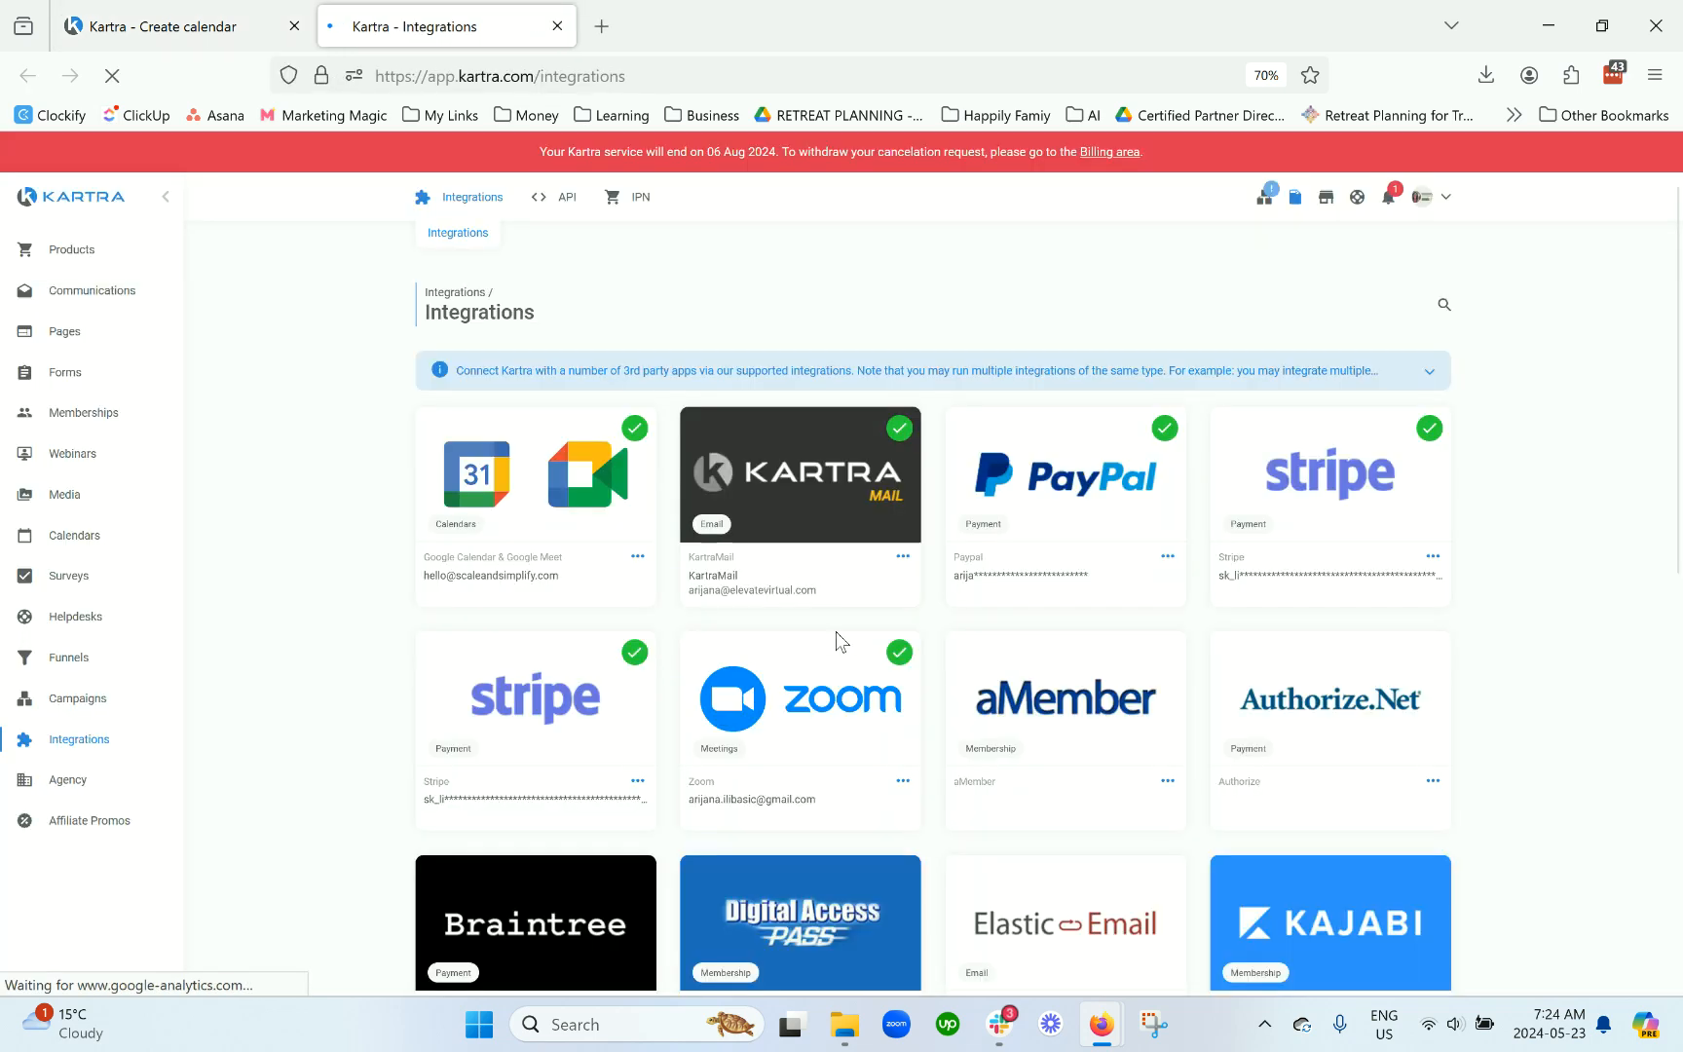
# Step: Confirm Google Calendar & Google Meet is connected, cancel the new integration prompt, and close Integrations
pyautogui.tripleClick(511, 563)
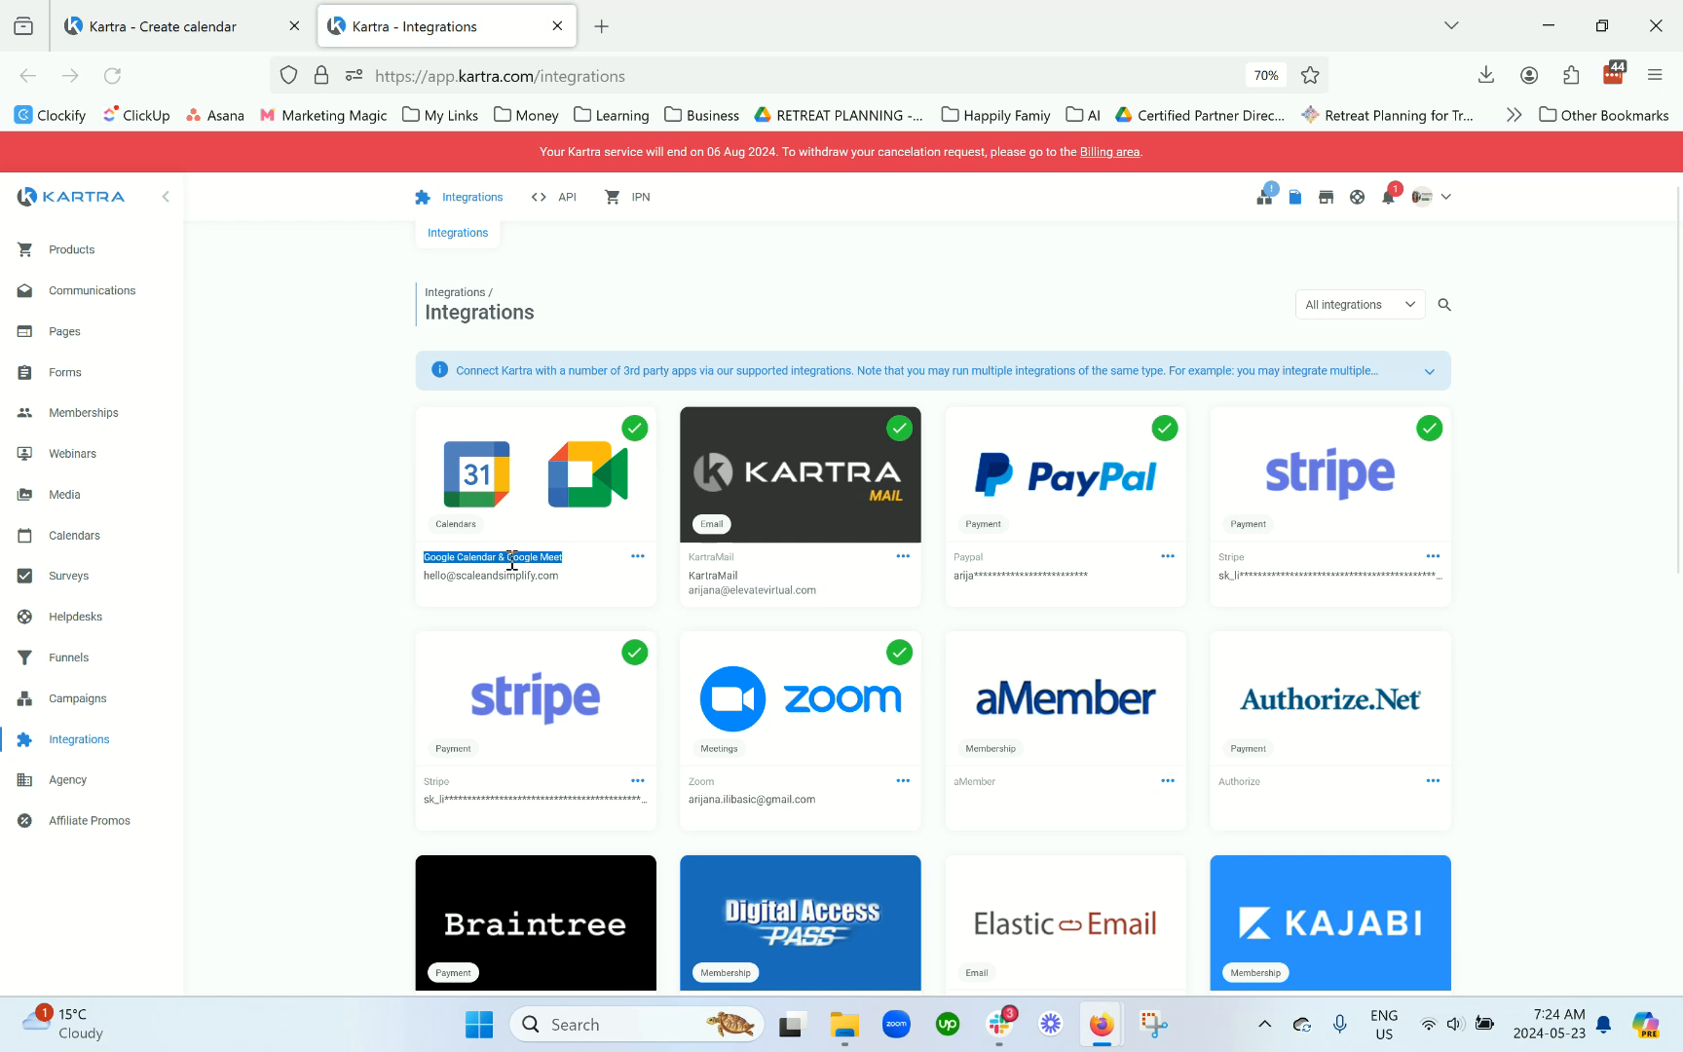
pyautogui.click(639, 558)
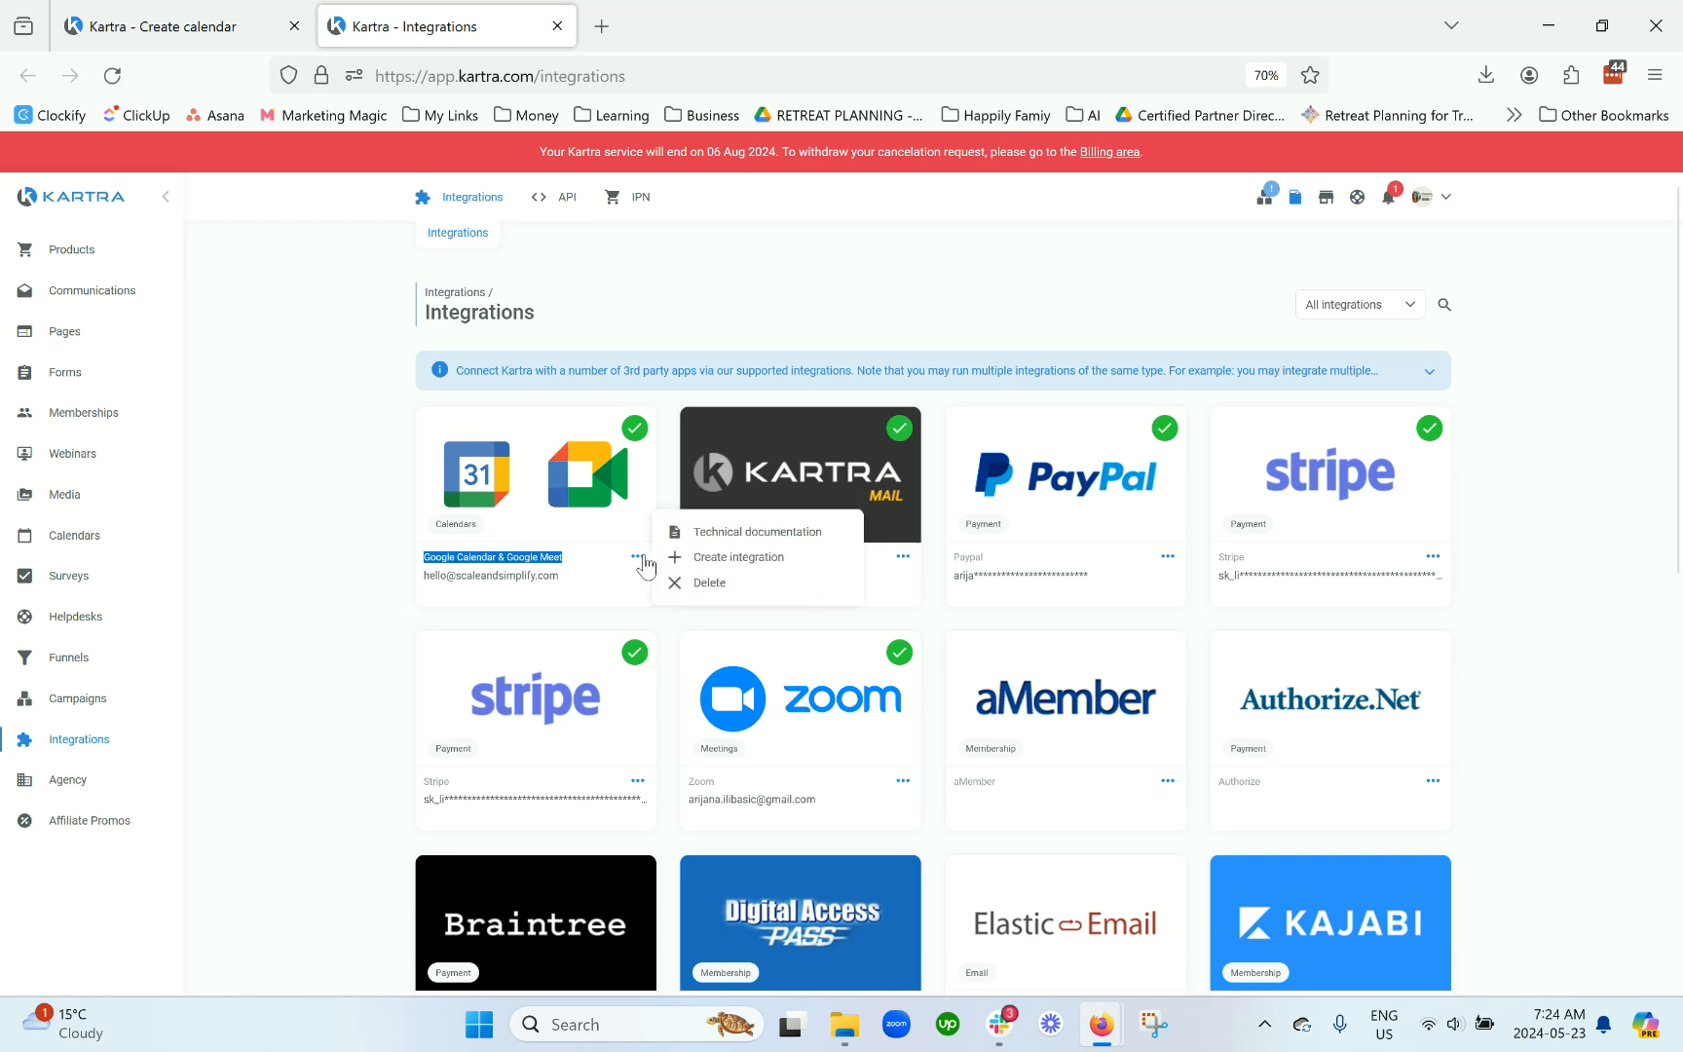
pyautogui.click(729, 559)
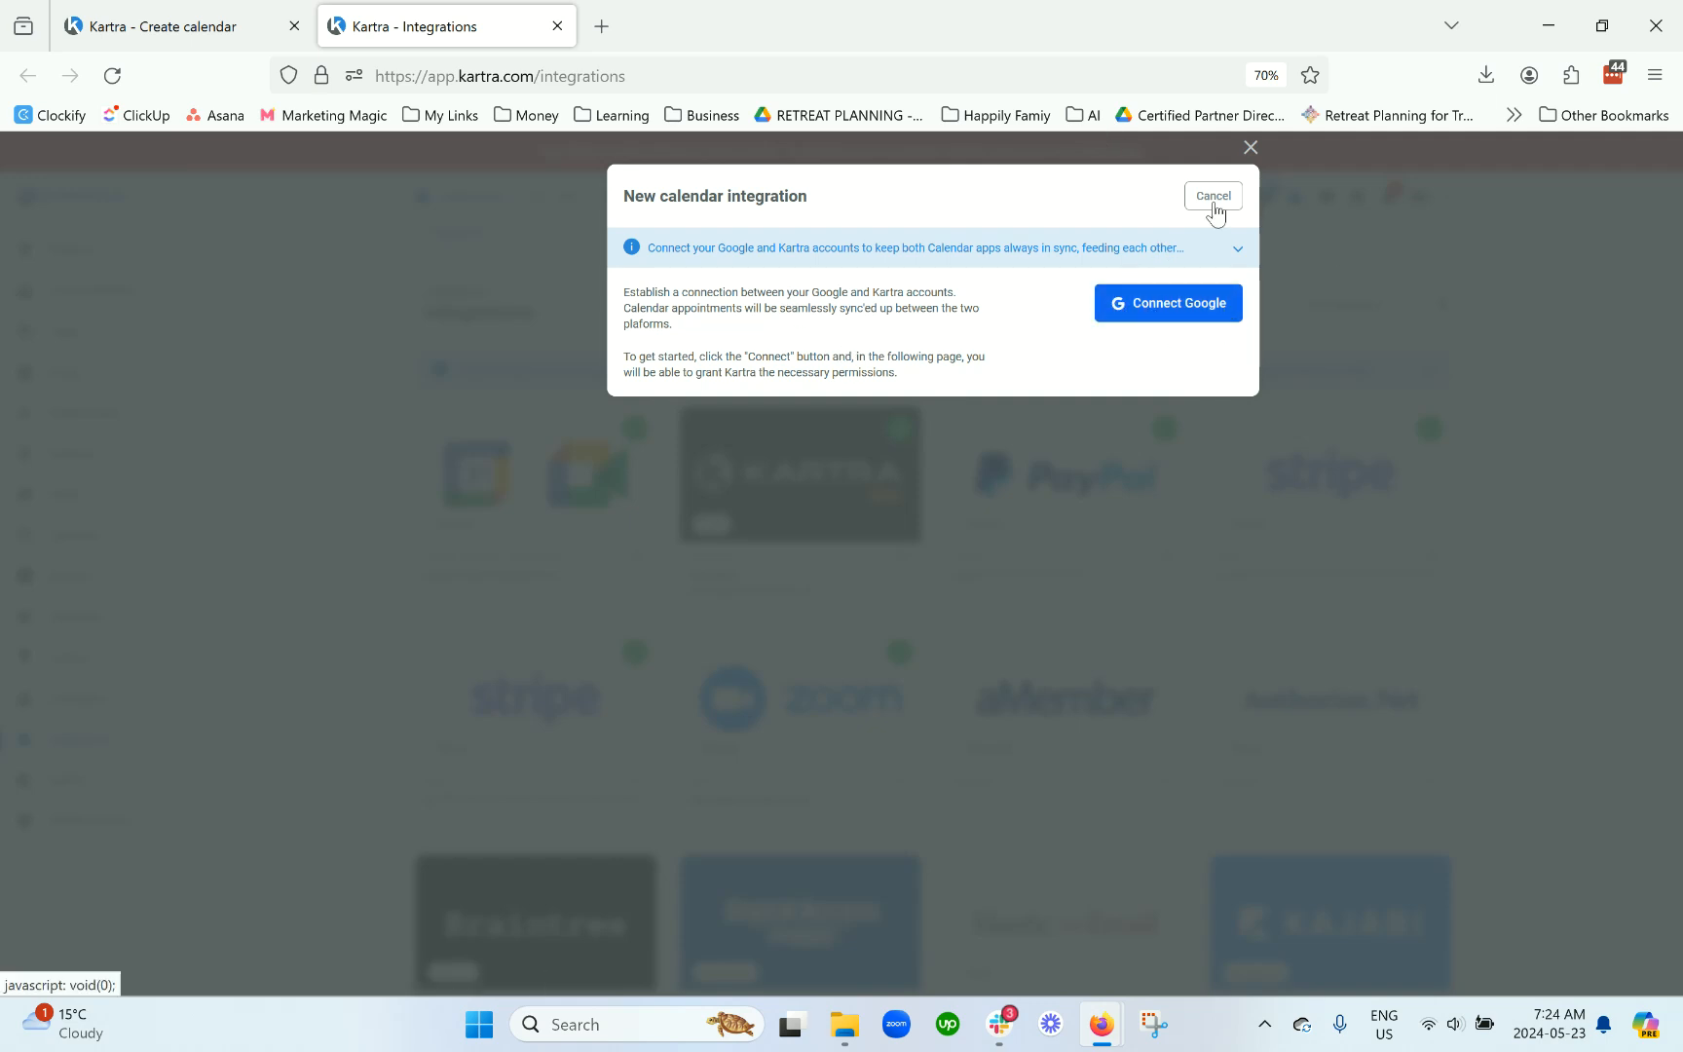
pyautogui.click(1219, 196)
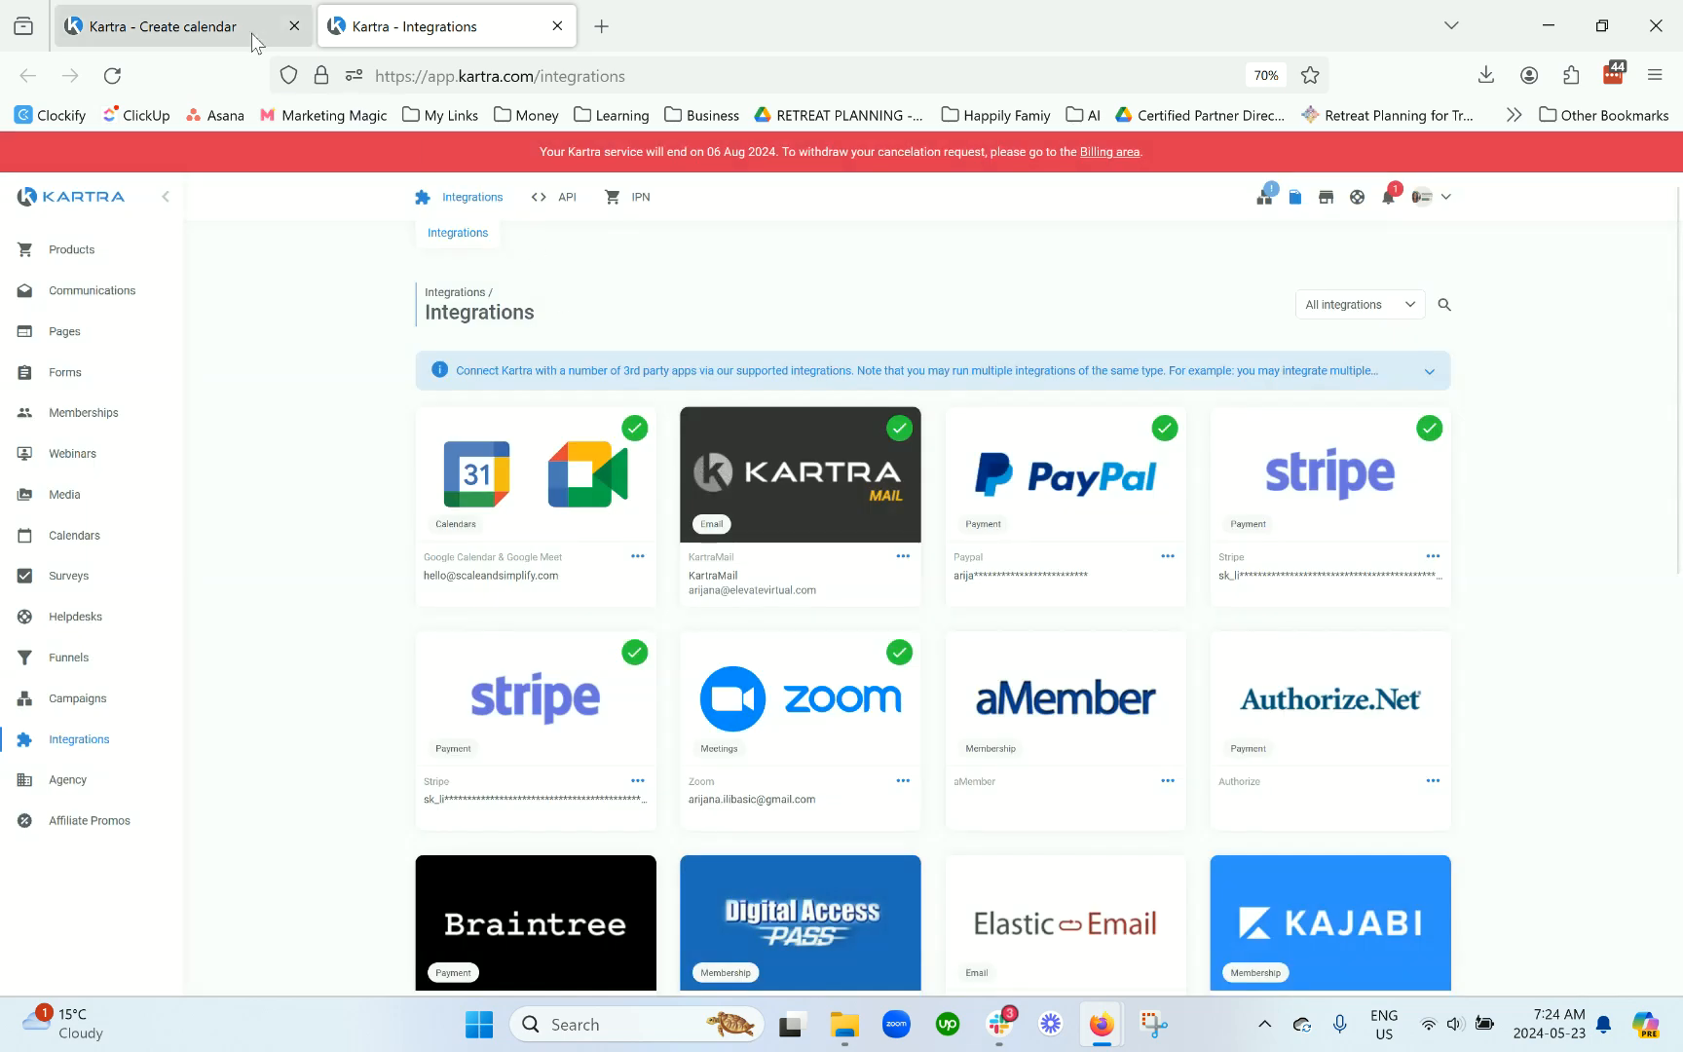
pyautogui.click(558, 27)
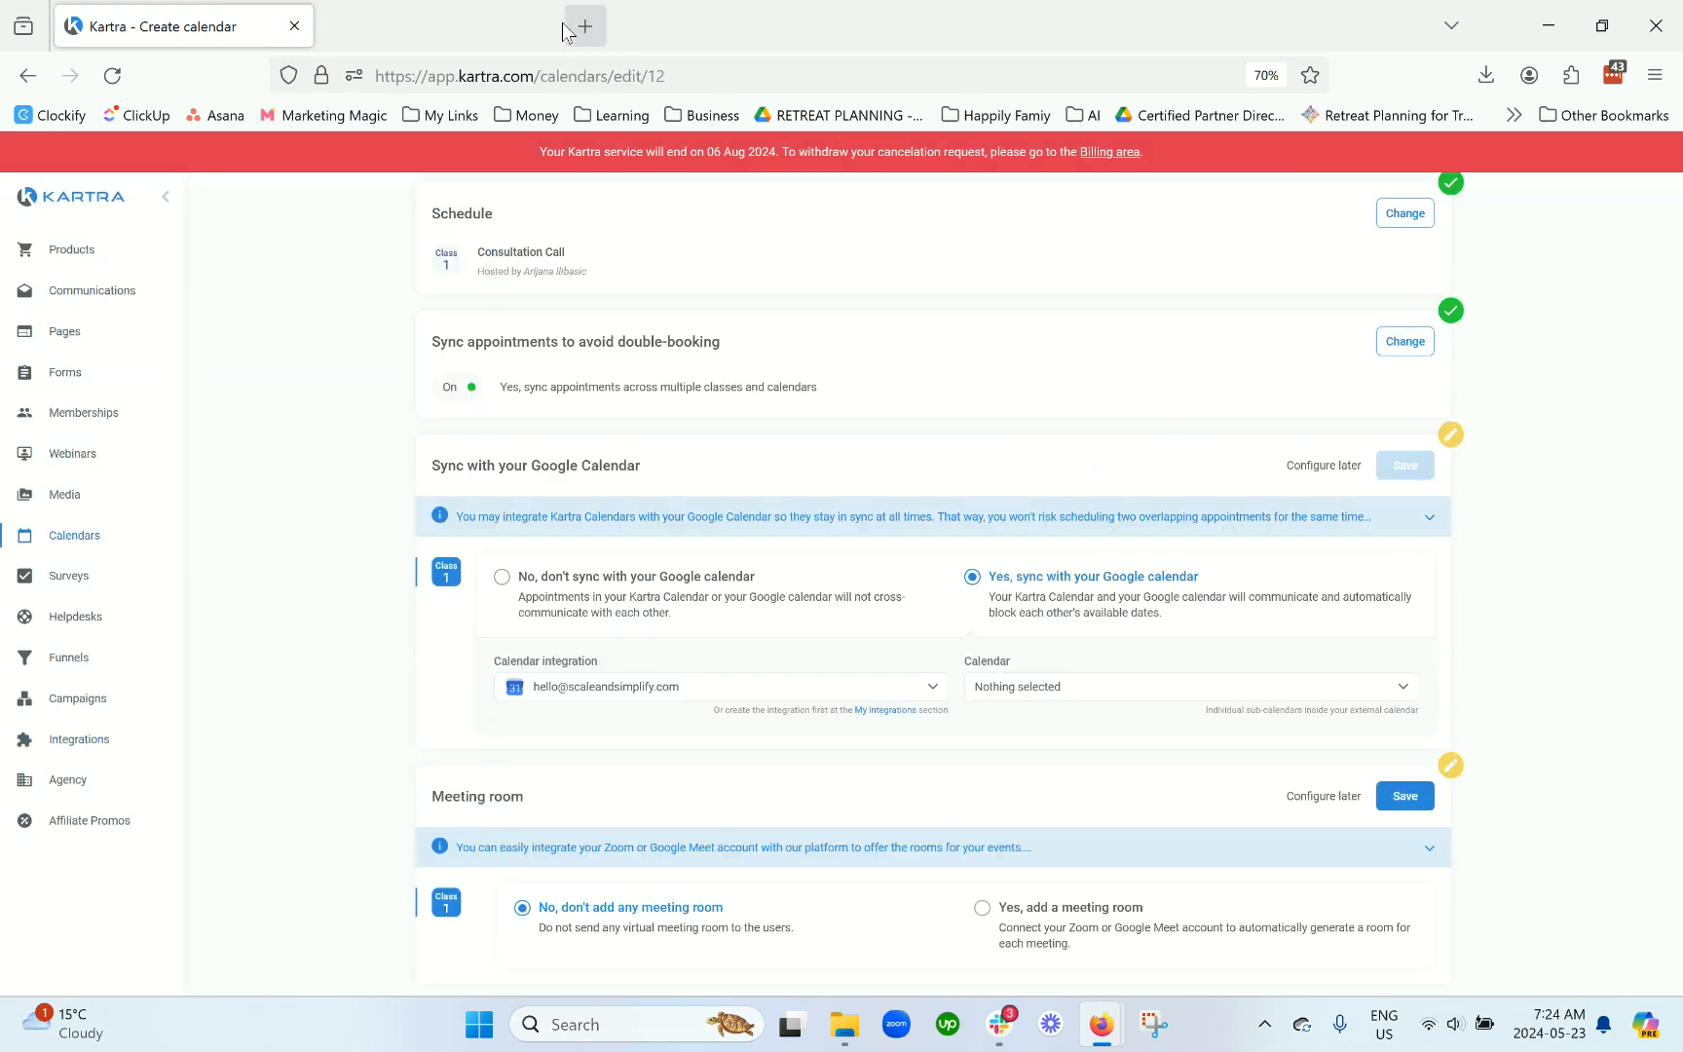
# Step: Pick the connected Google calendar in the Calendar dropdown and save the Google Calendar sync section
pyautogui.click(1034, 686)
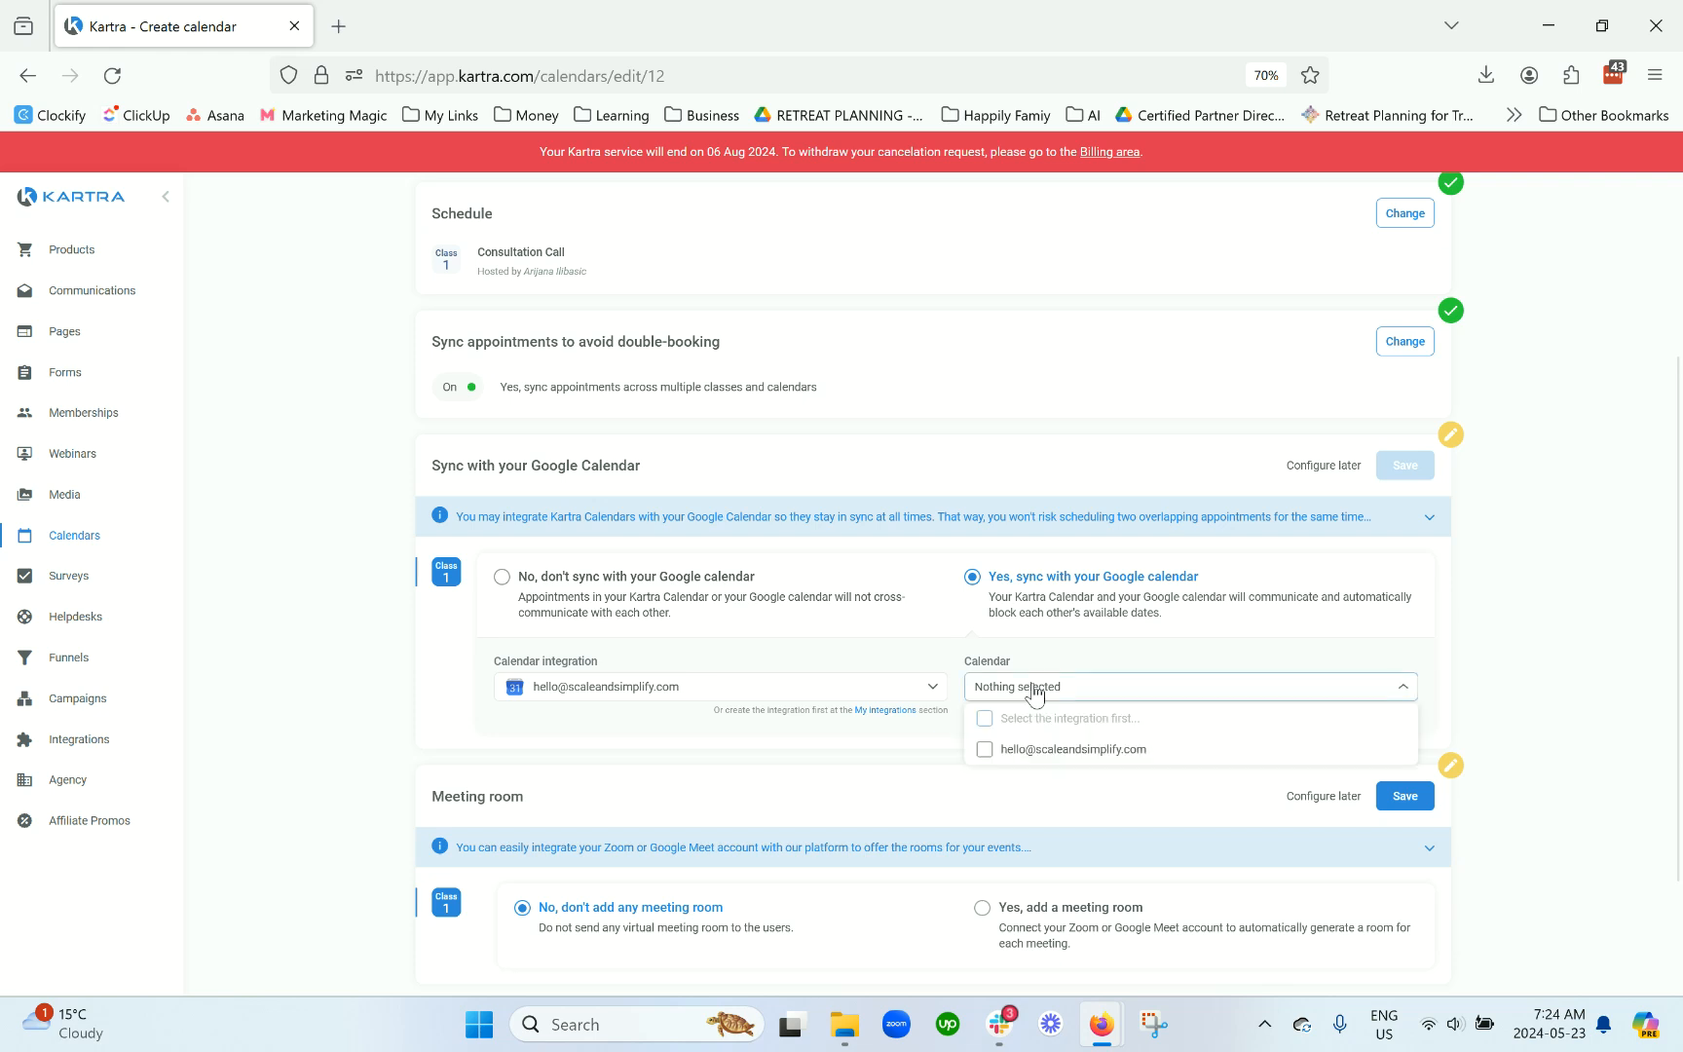
pyautogui.click(1103, 749)
pyautogui.click(1072, 644)
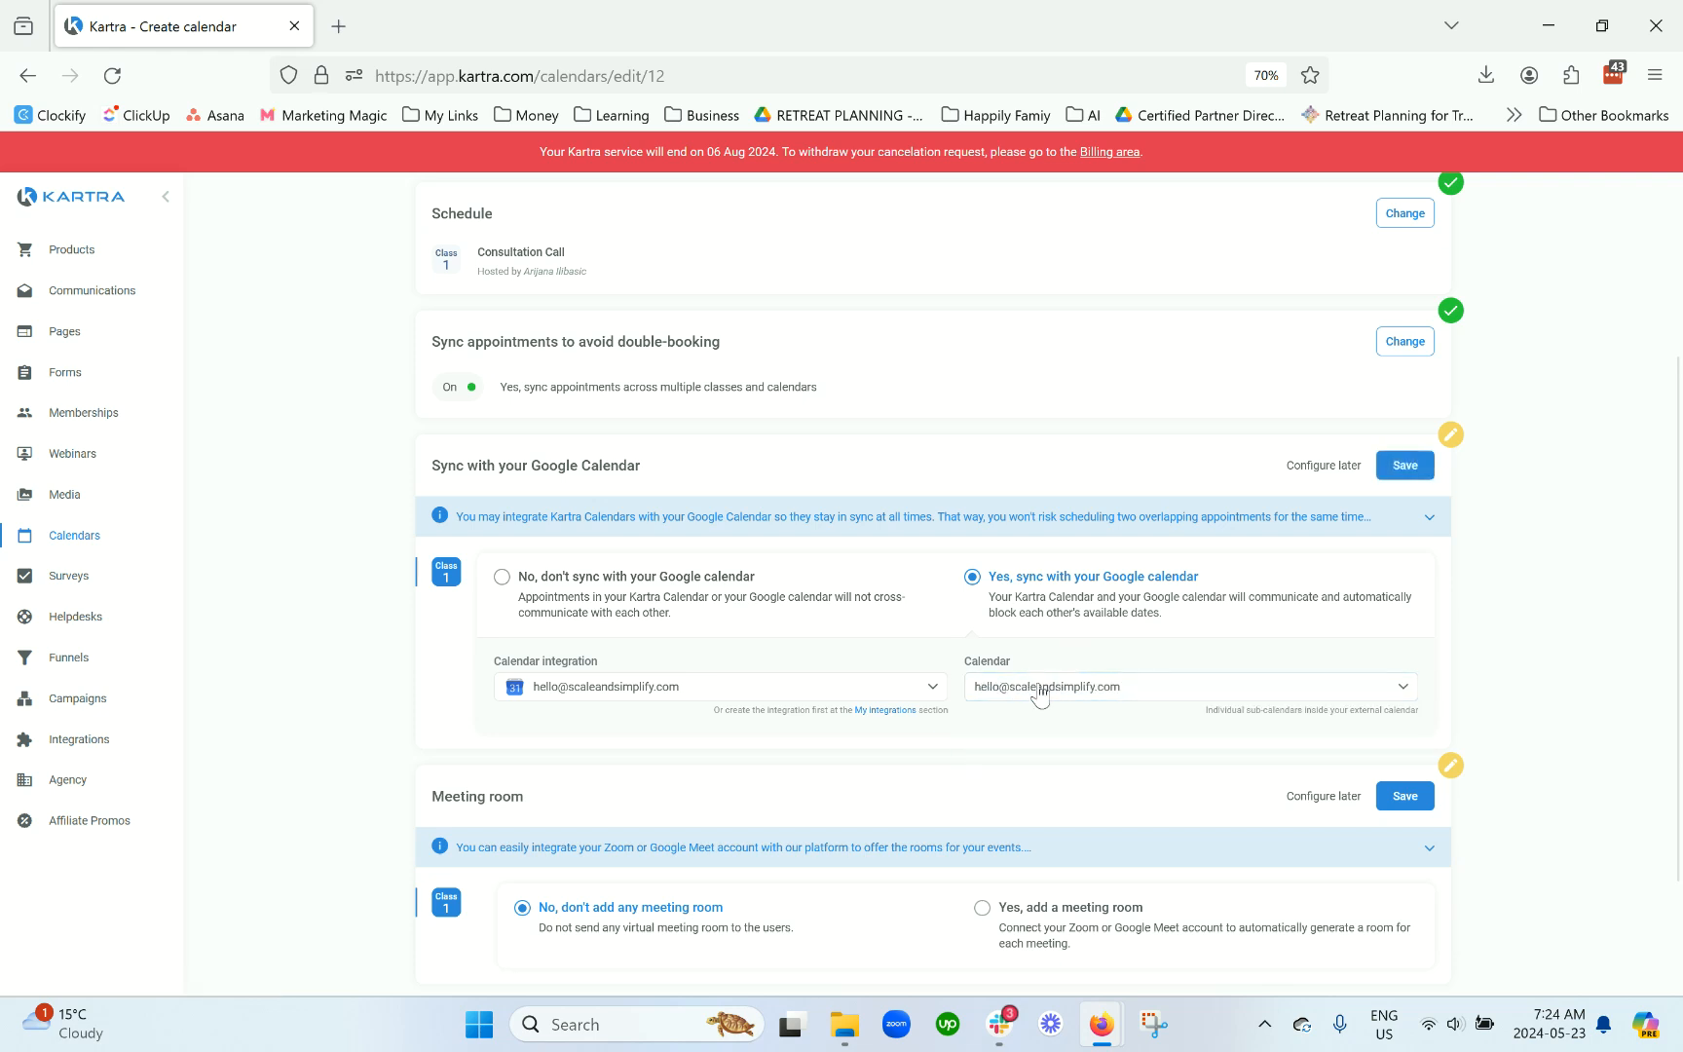
pyautogui.scroll(-2, 1059, 695)
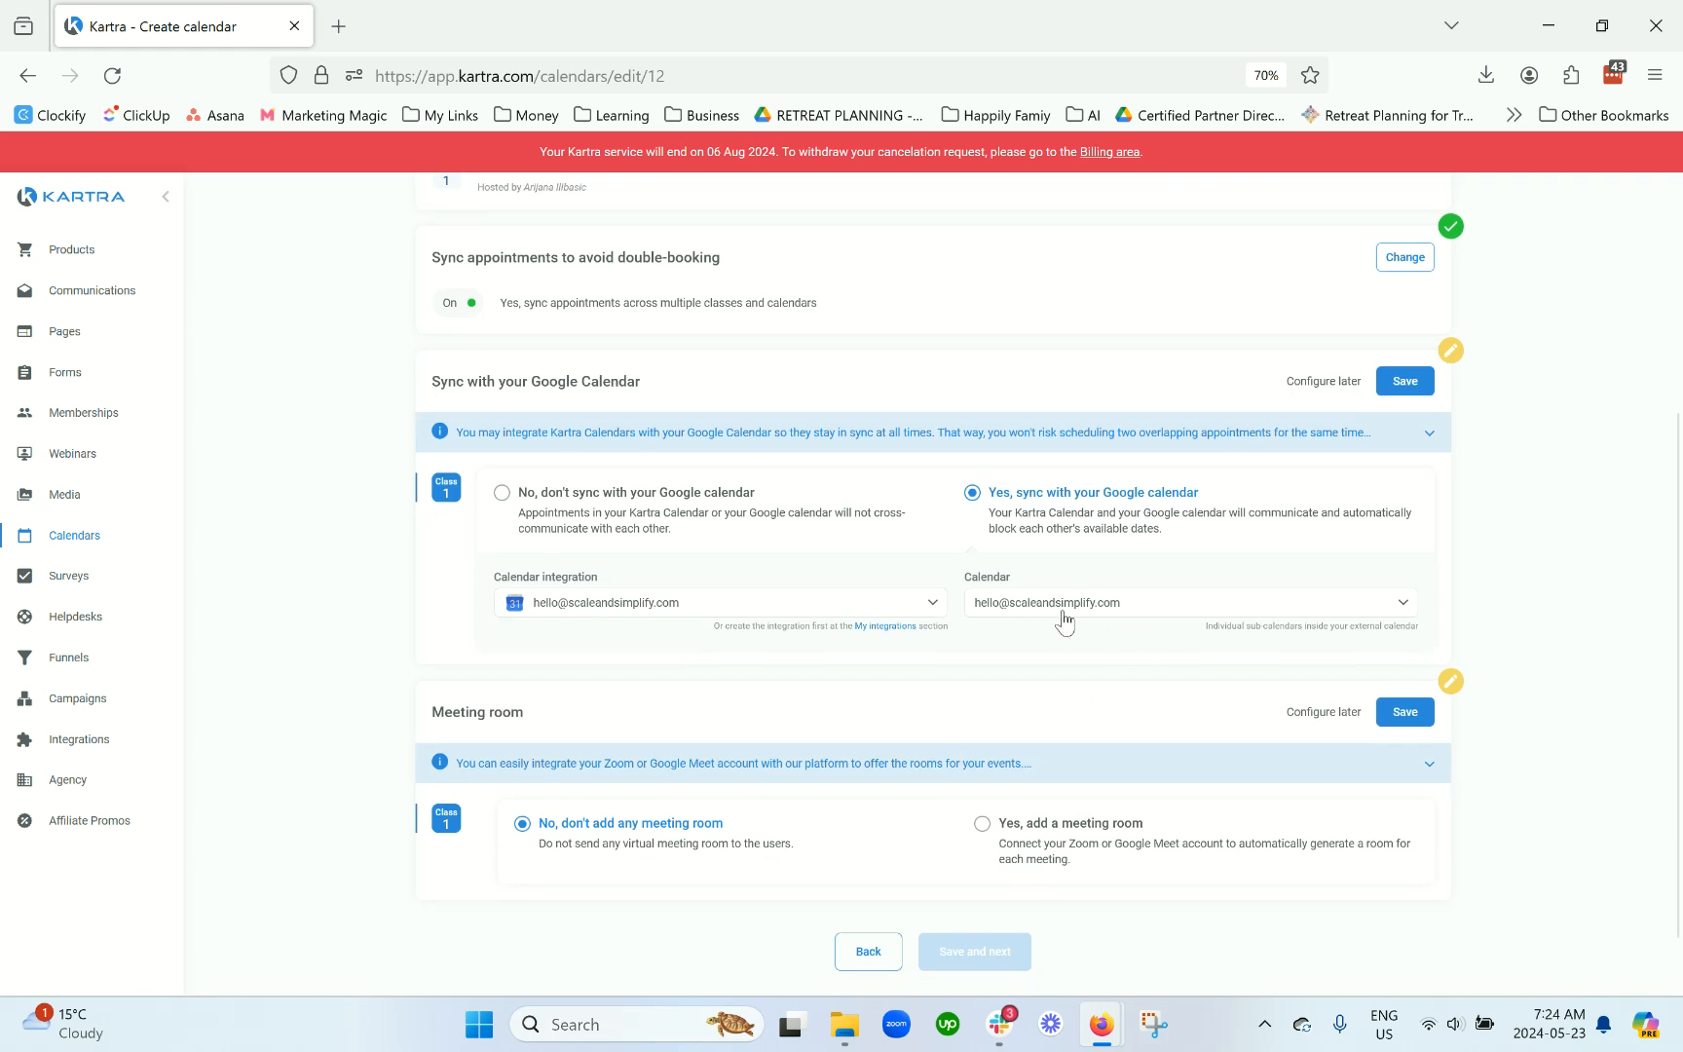
pyautogui.click(1387, 386)
pyautogui.click(1401, 382)
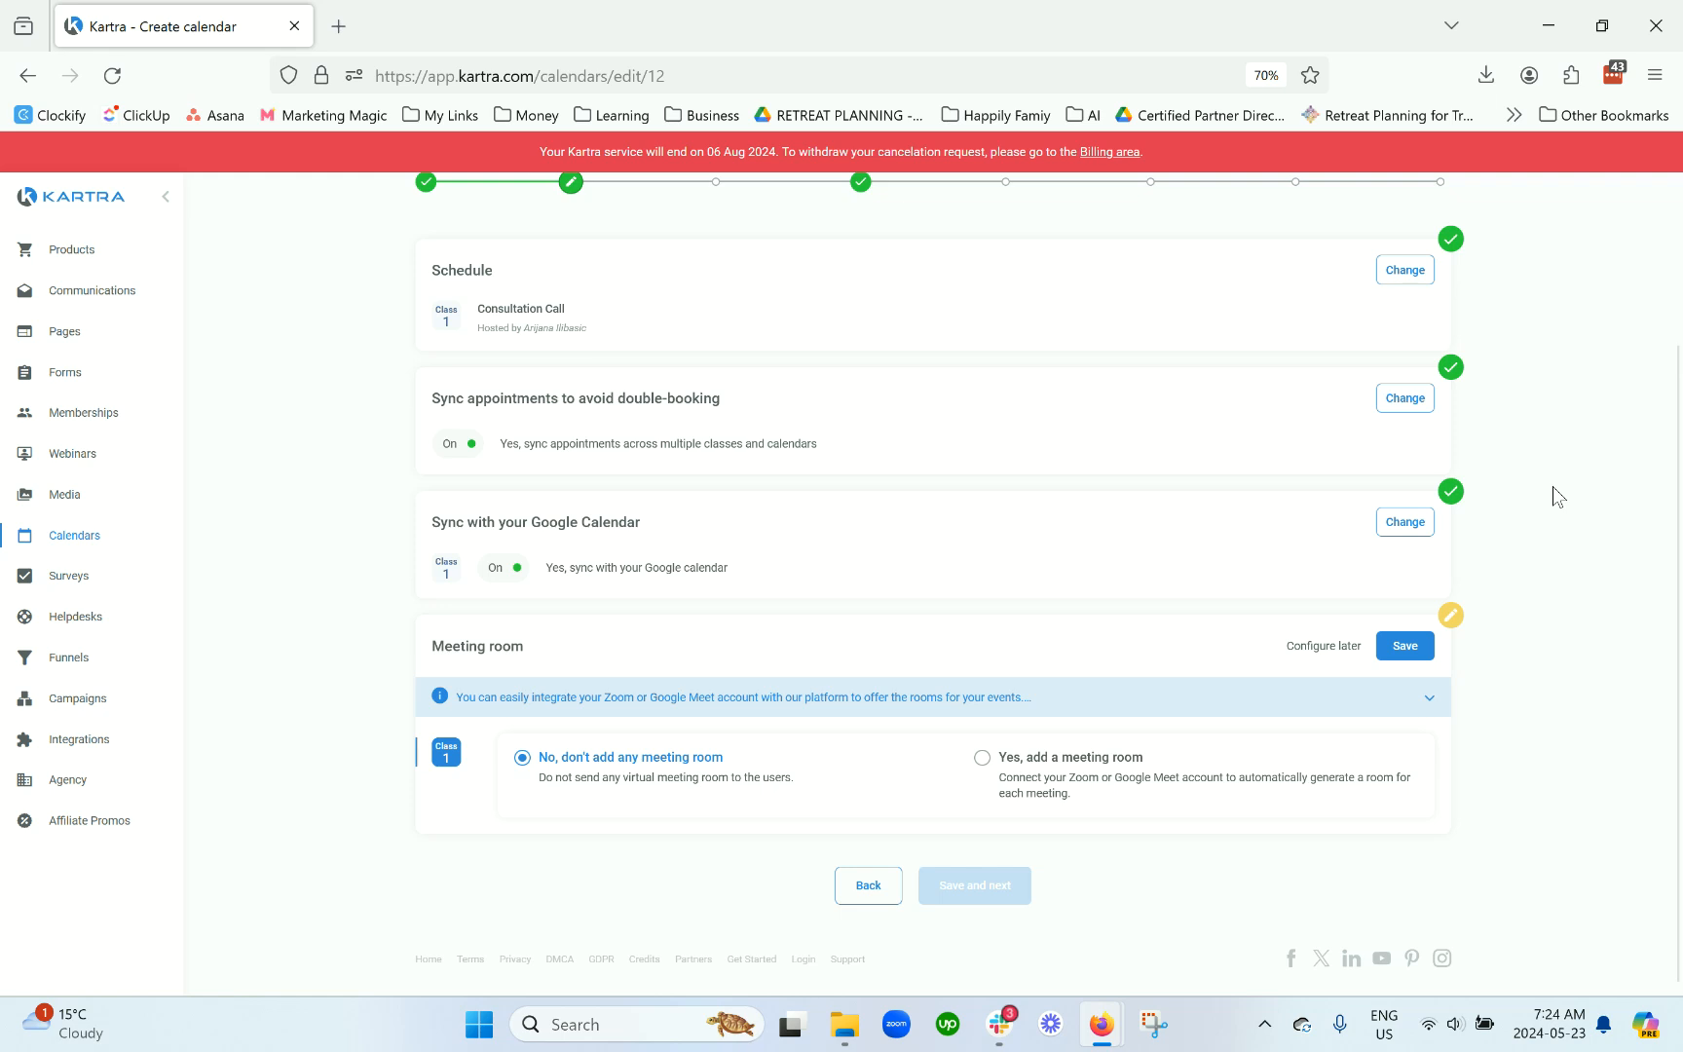
pyautogui.moveTo(529, 645); pyautogui.dragTo(435, 651)
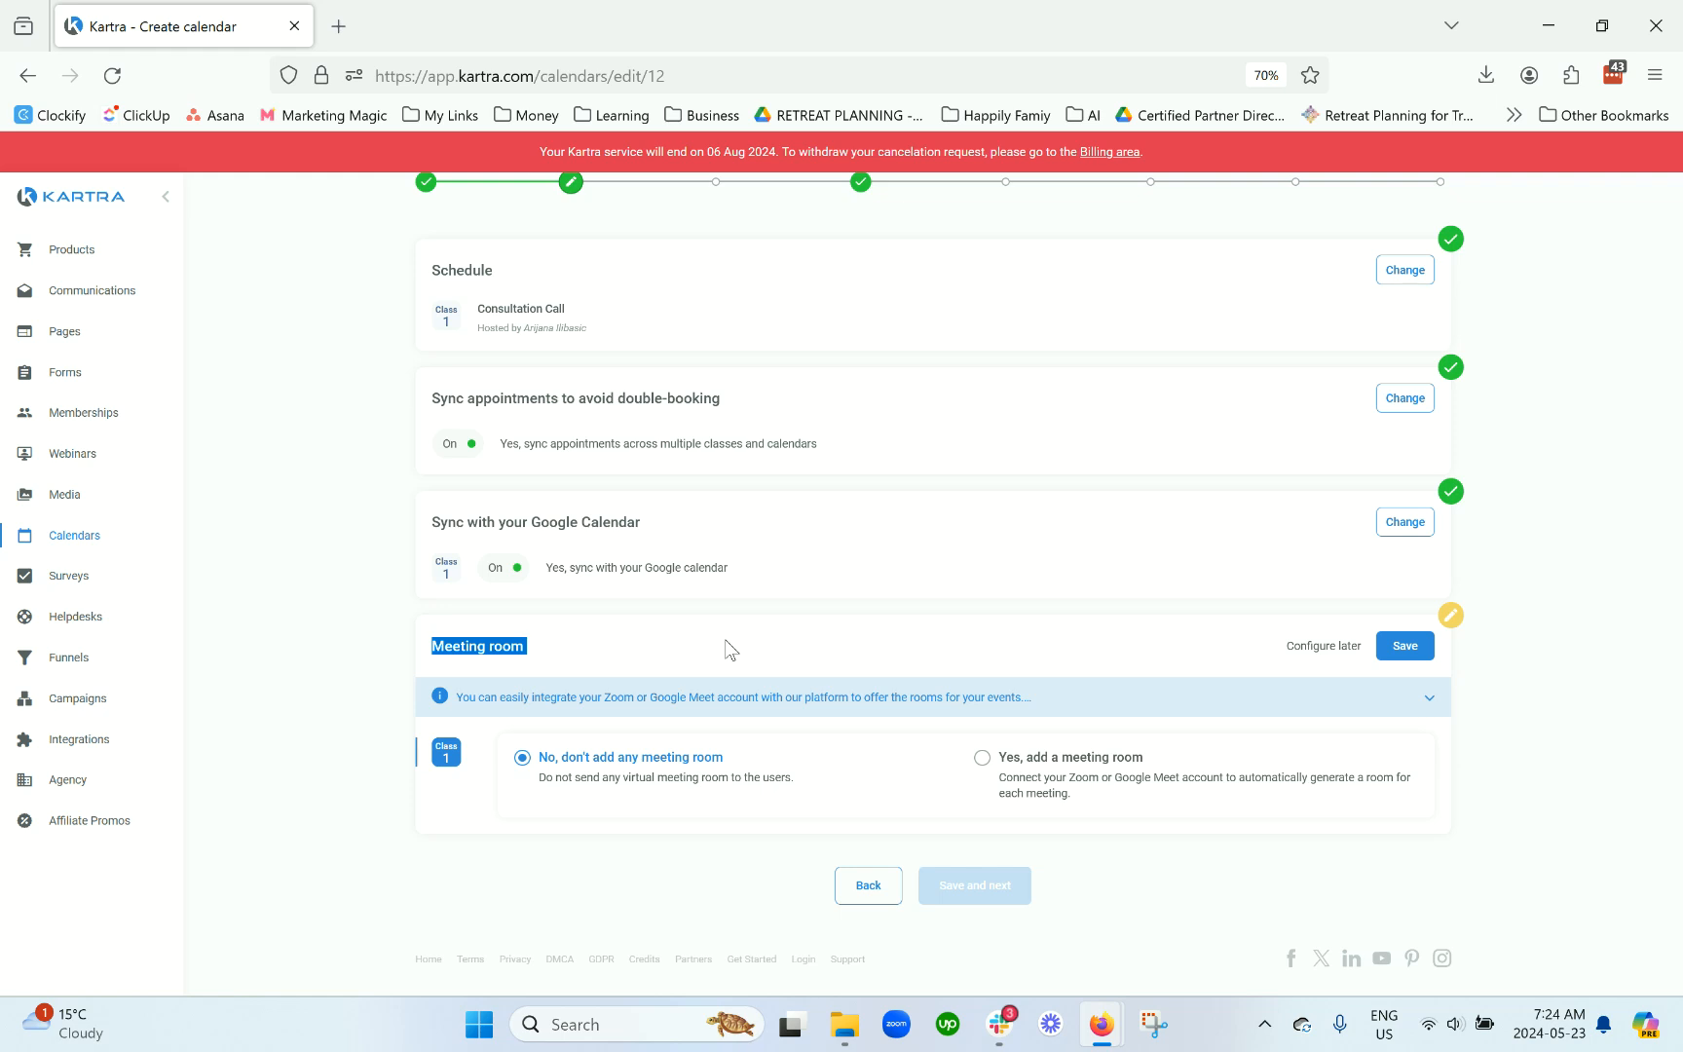
# Step: Add a Zoom meeting room to every booking using the connected Zoom account, then open My integrations
pyautogui.click(1088, 794)
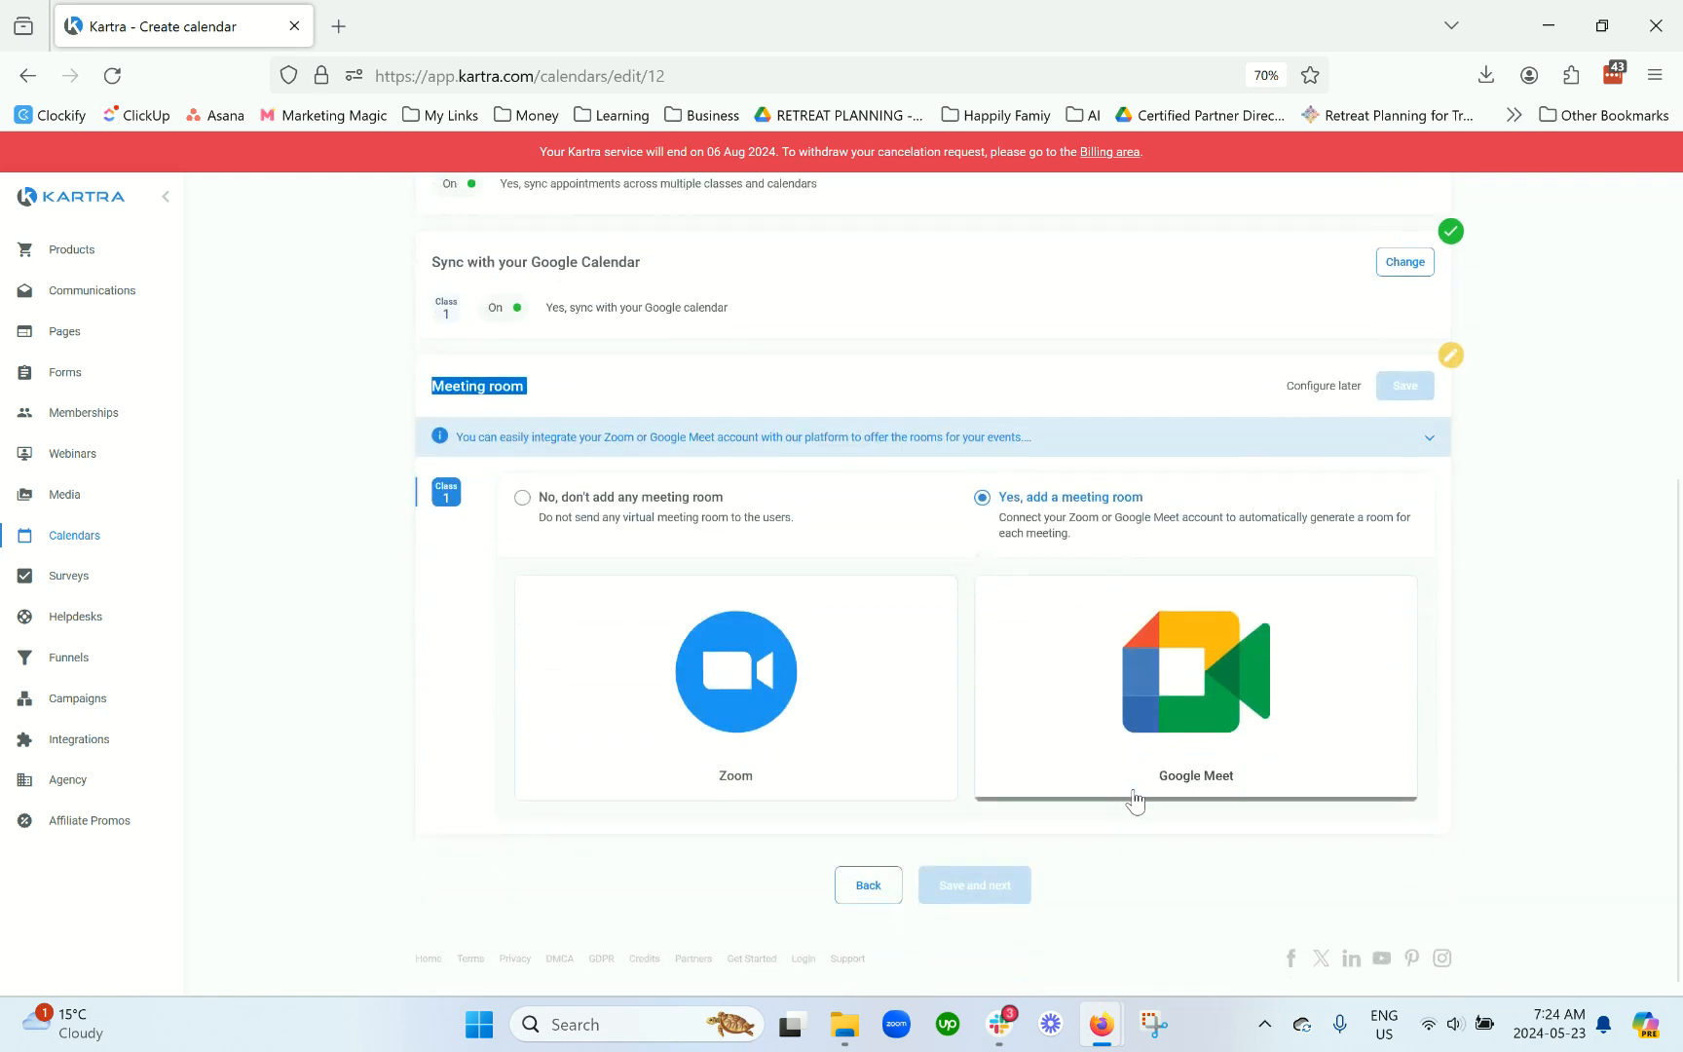
pyautogui.click(831, 732)
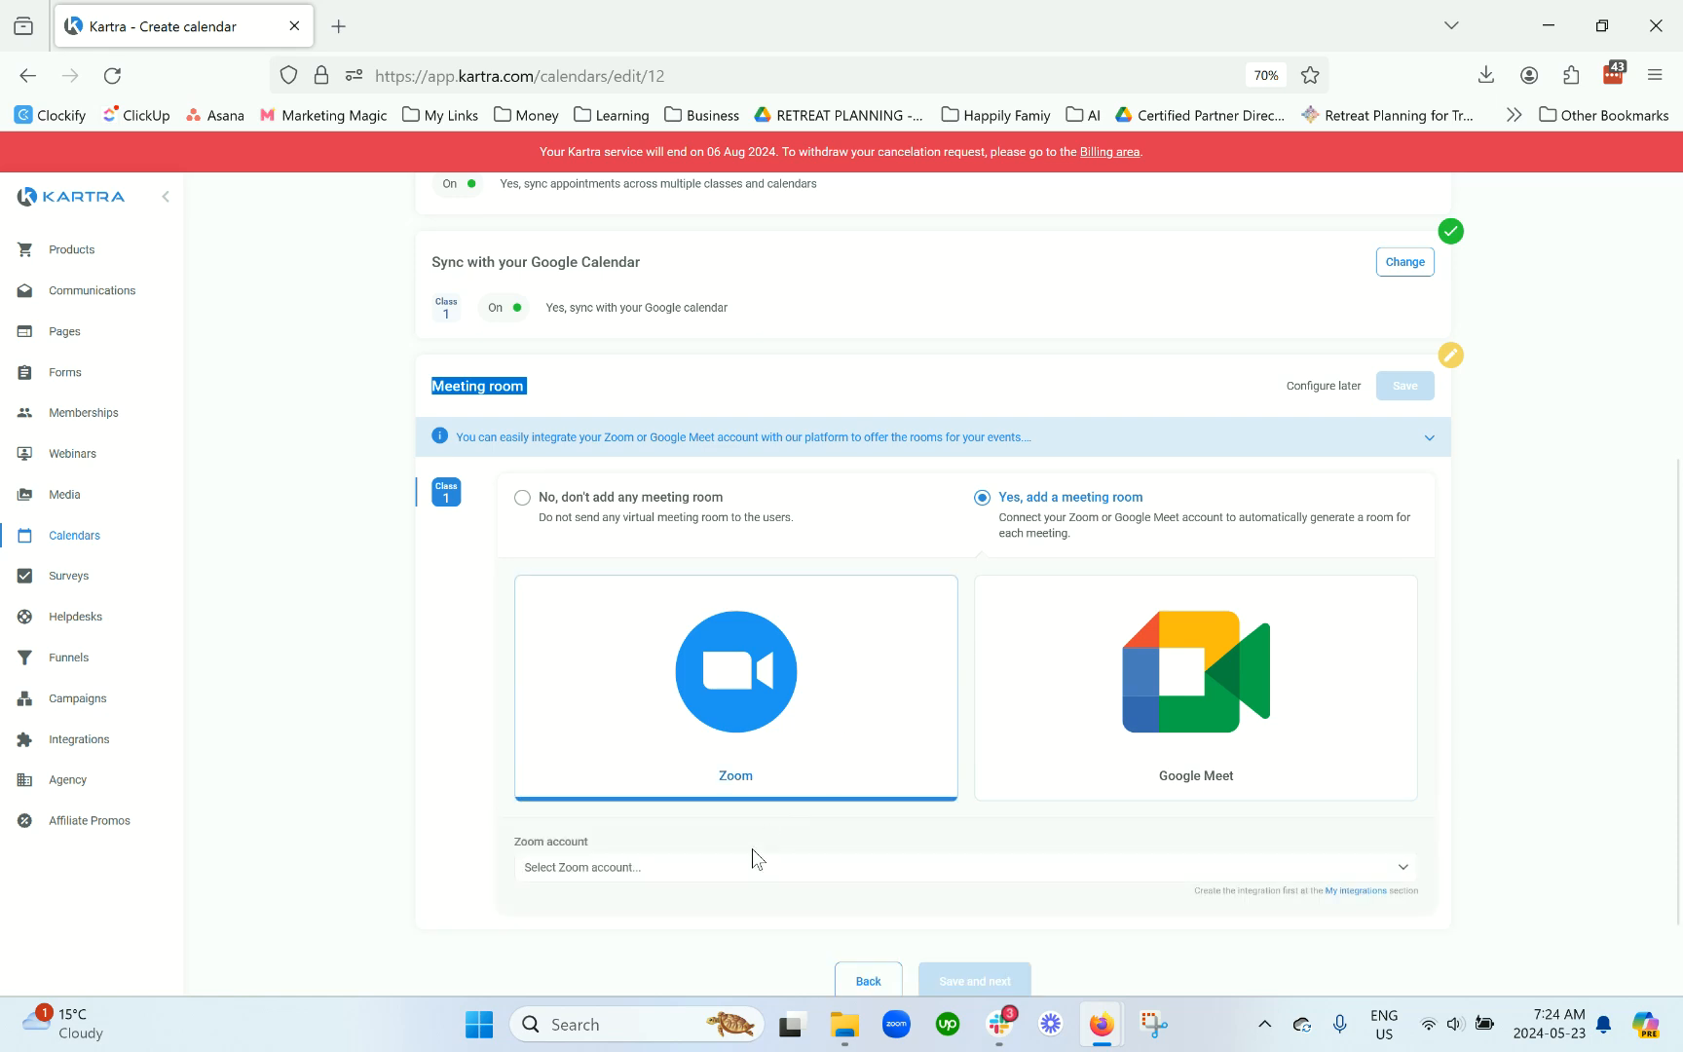
pyautogui.click(751, 866)
pyautogui.click(724, 938)
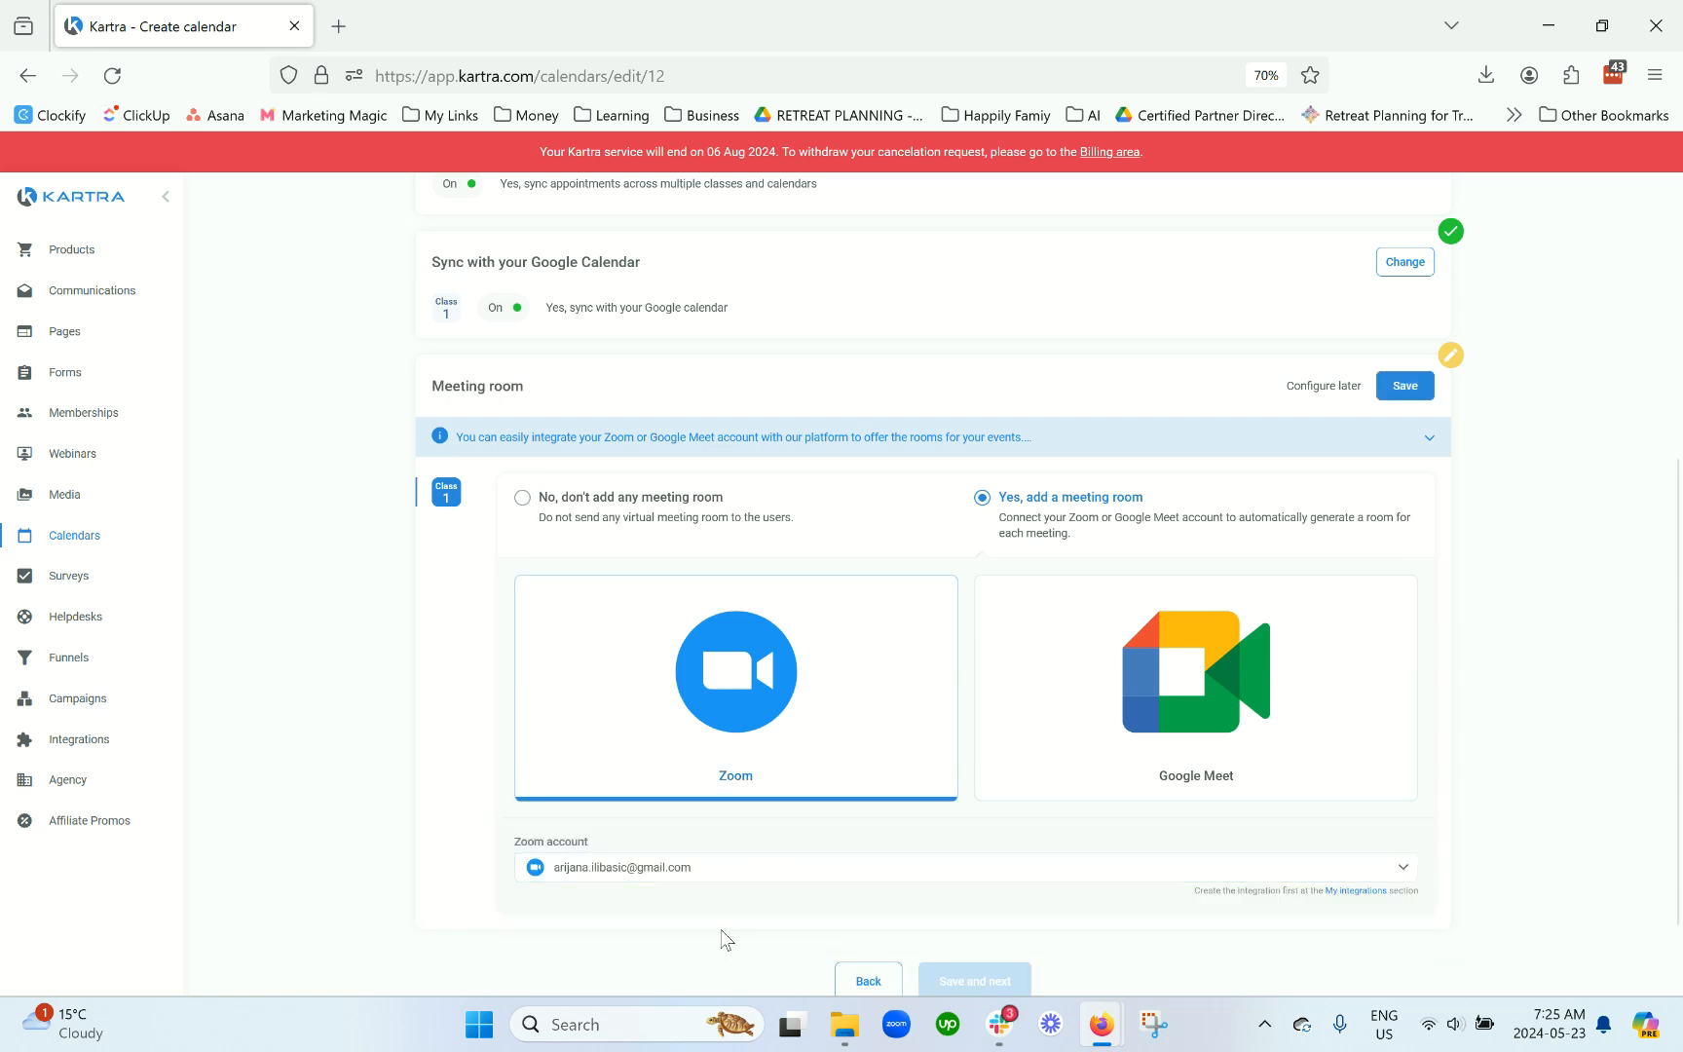
pyautogui.scroll(-2, 740, 906)
pyautogui.moveTo(1427, 802)
pyautogui.mouseDown()
pyautogui.moveTo(1203, 812)
pyautogui.moveTo(1420, 797)
pyautogui.mouseUp()
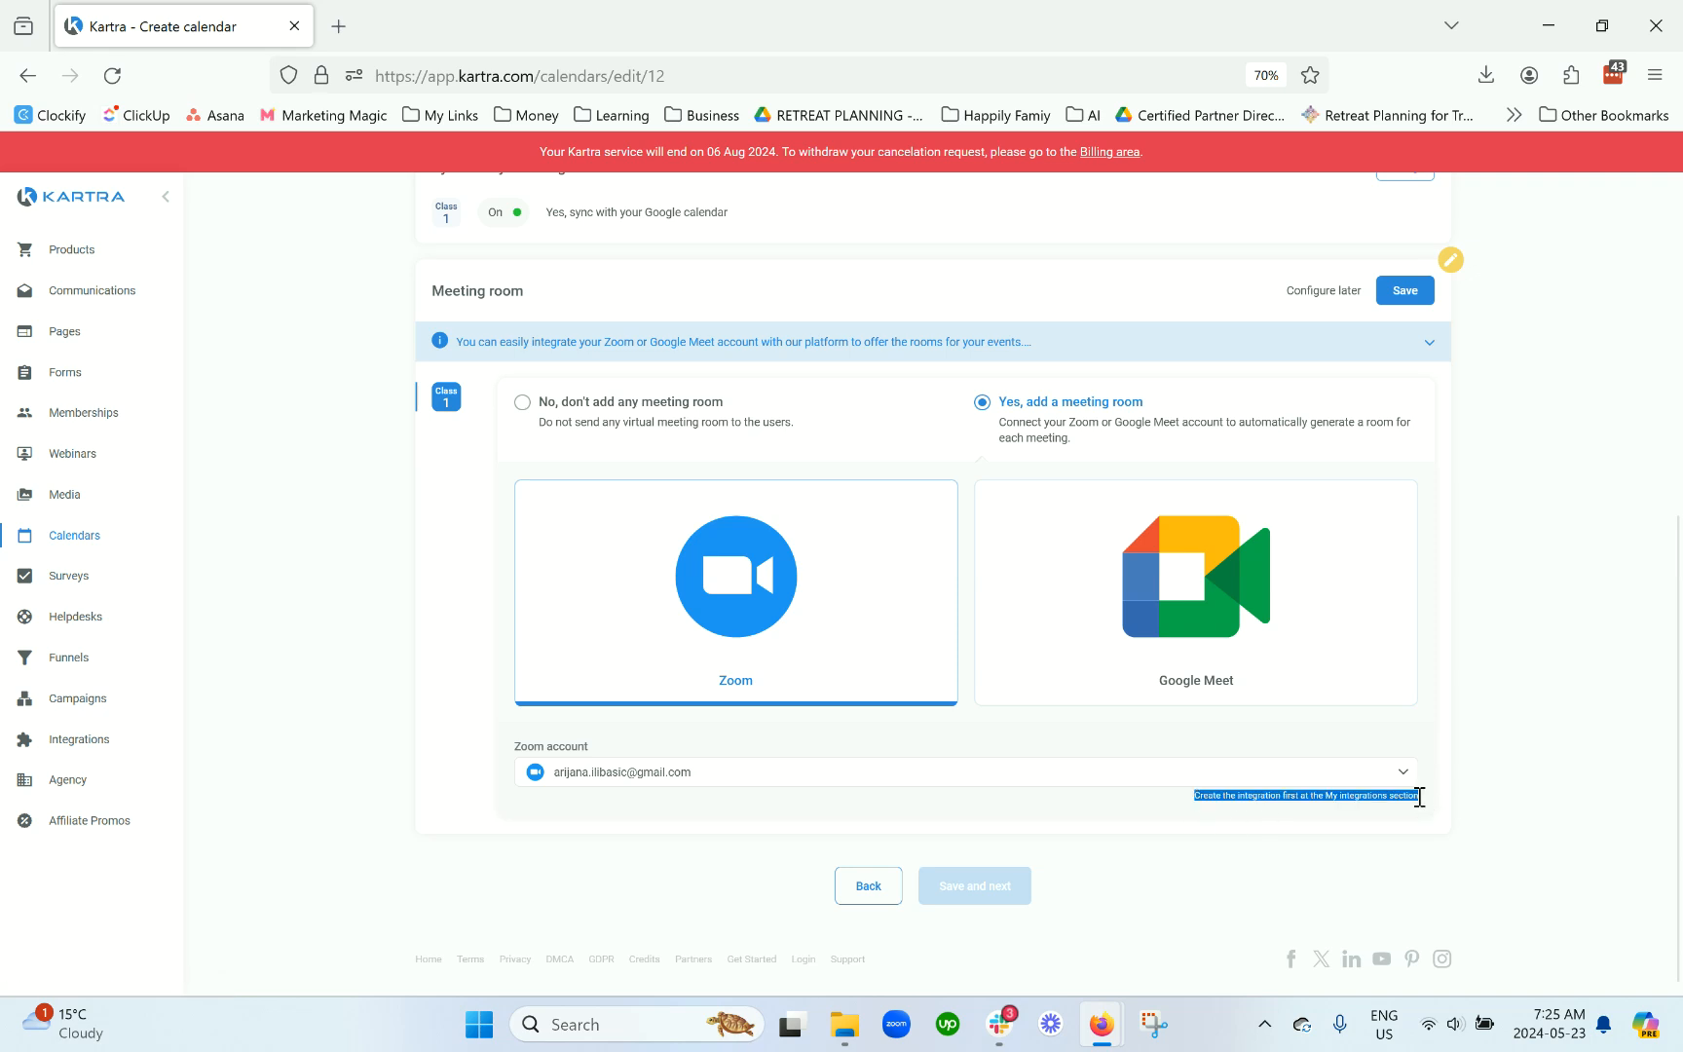
pyautogui.click(1344, 798)
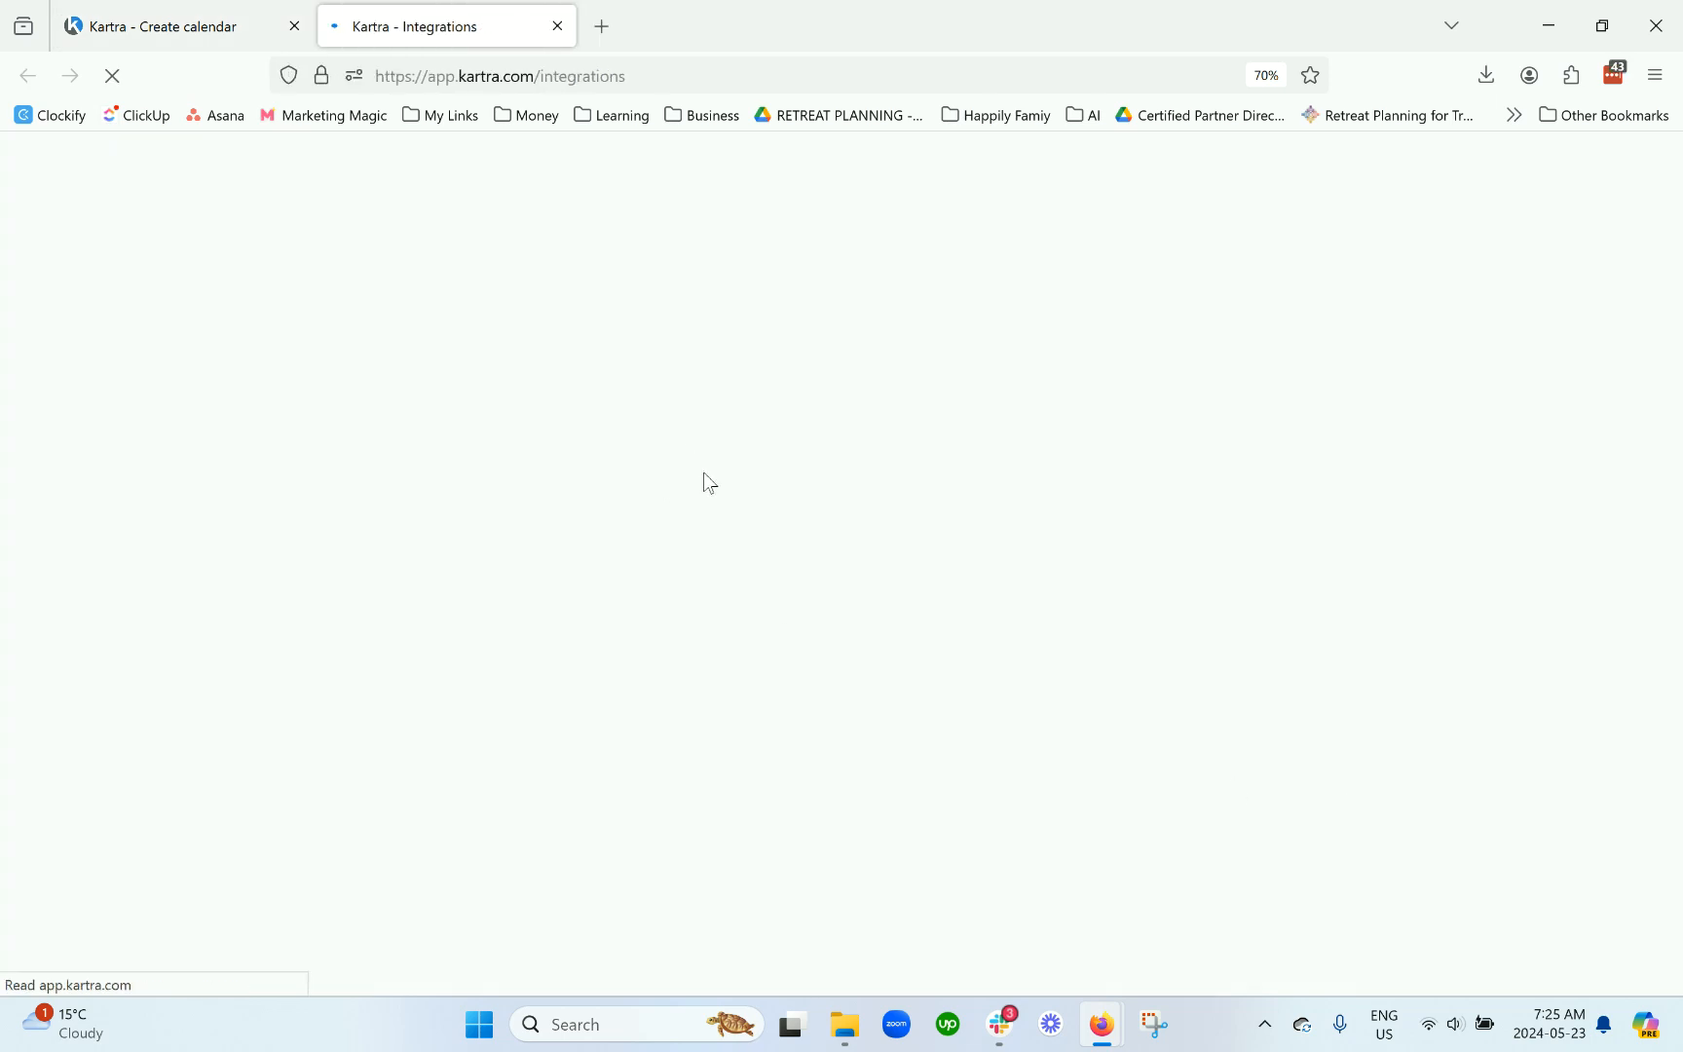
# Step: Save the Zoom meeting room setting and continue to the Registration step
pyautogui.scroll(-2, 998, 498)
pyautogui.scroll(-6, 1013, 477)
pyautogui.scroll(7, 1013, 474)
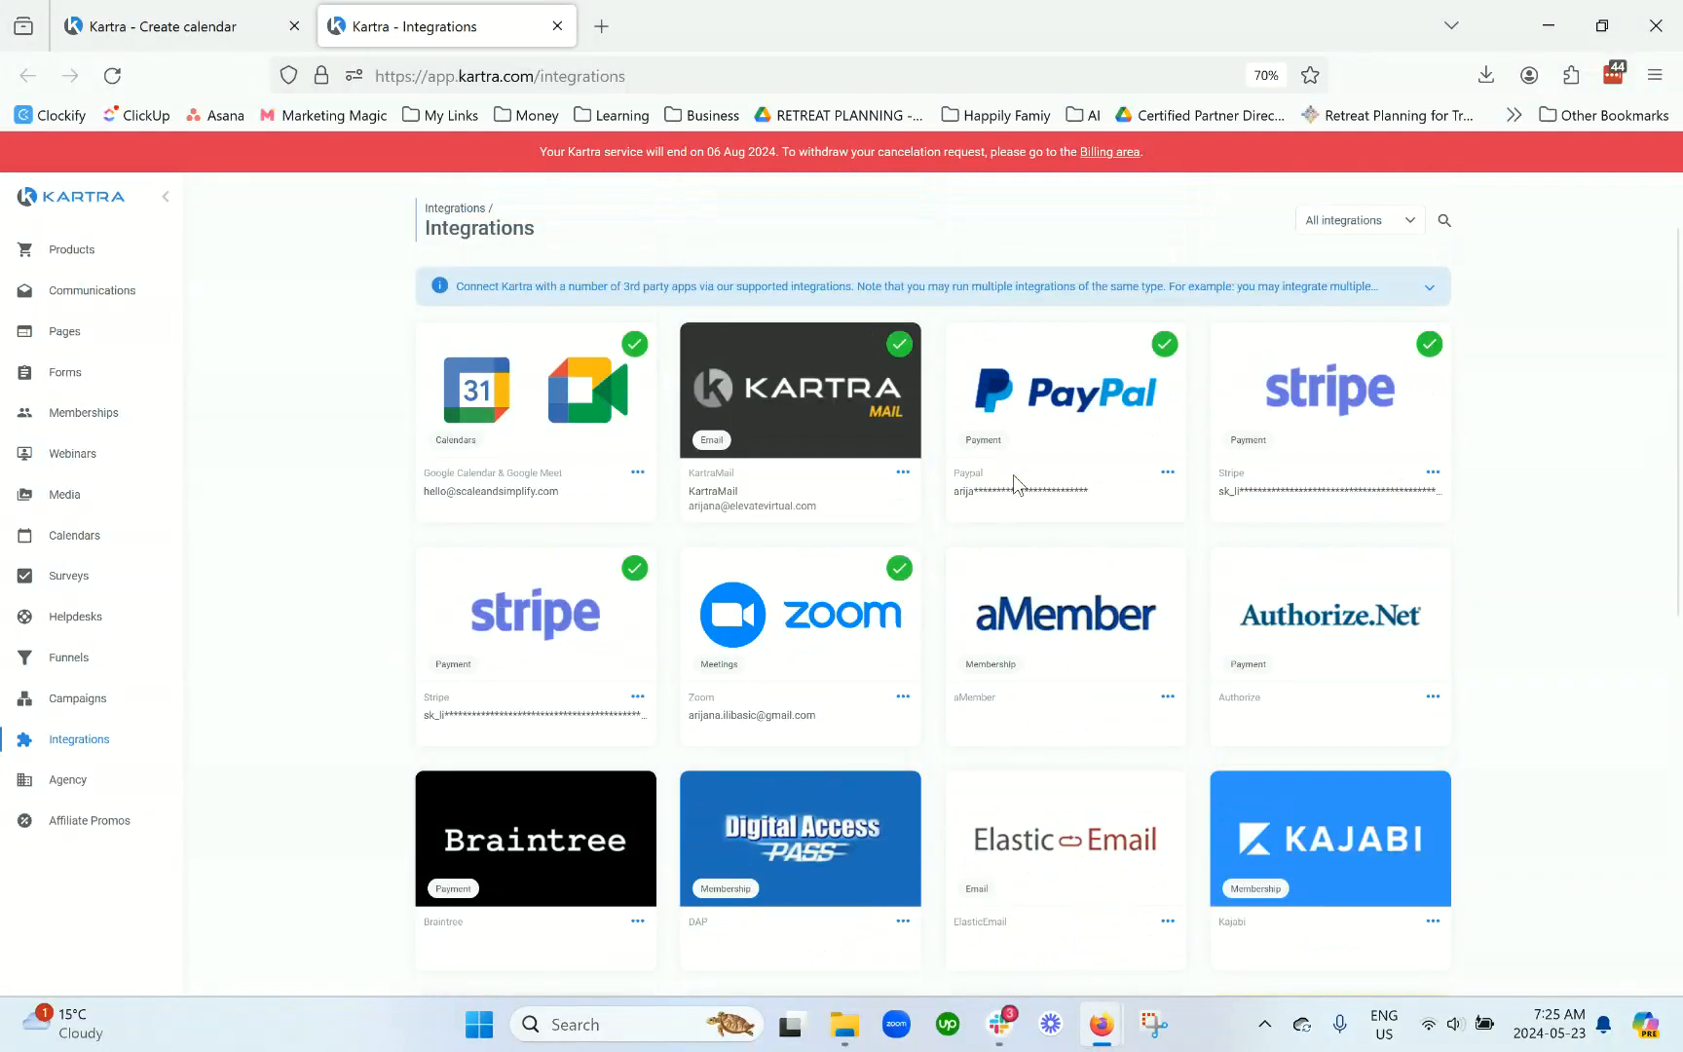
pyautogui.moveTo(802, 703); pyautogui.dragTo(686, 697)
pyautogui.click(903, 698)
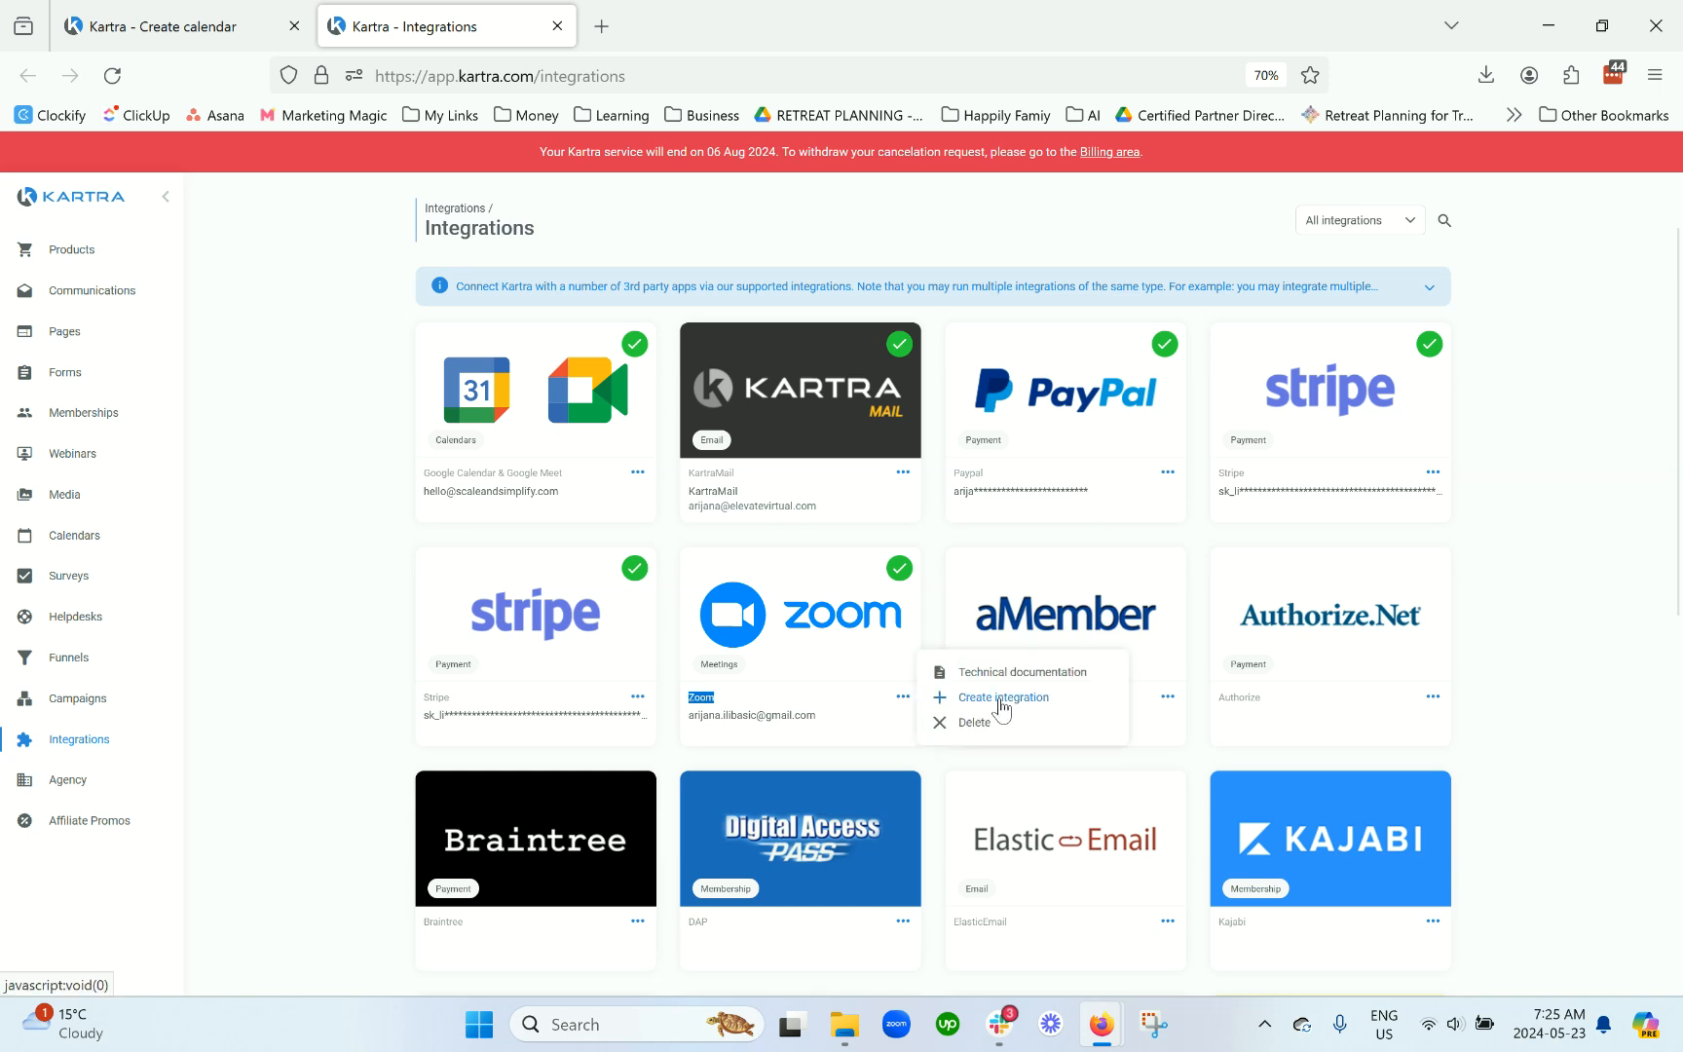
pyautogui.click(558, 27)
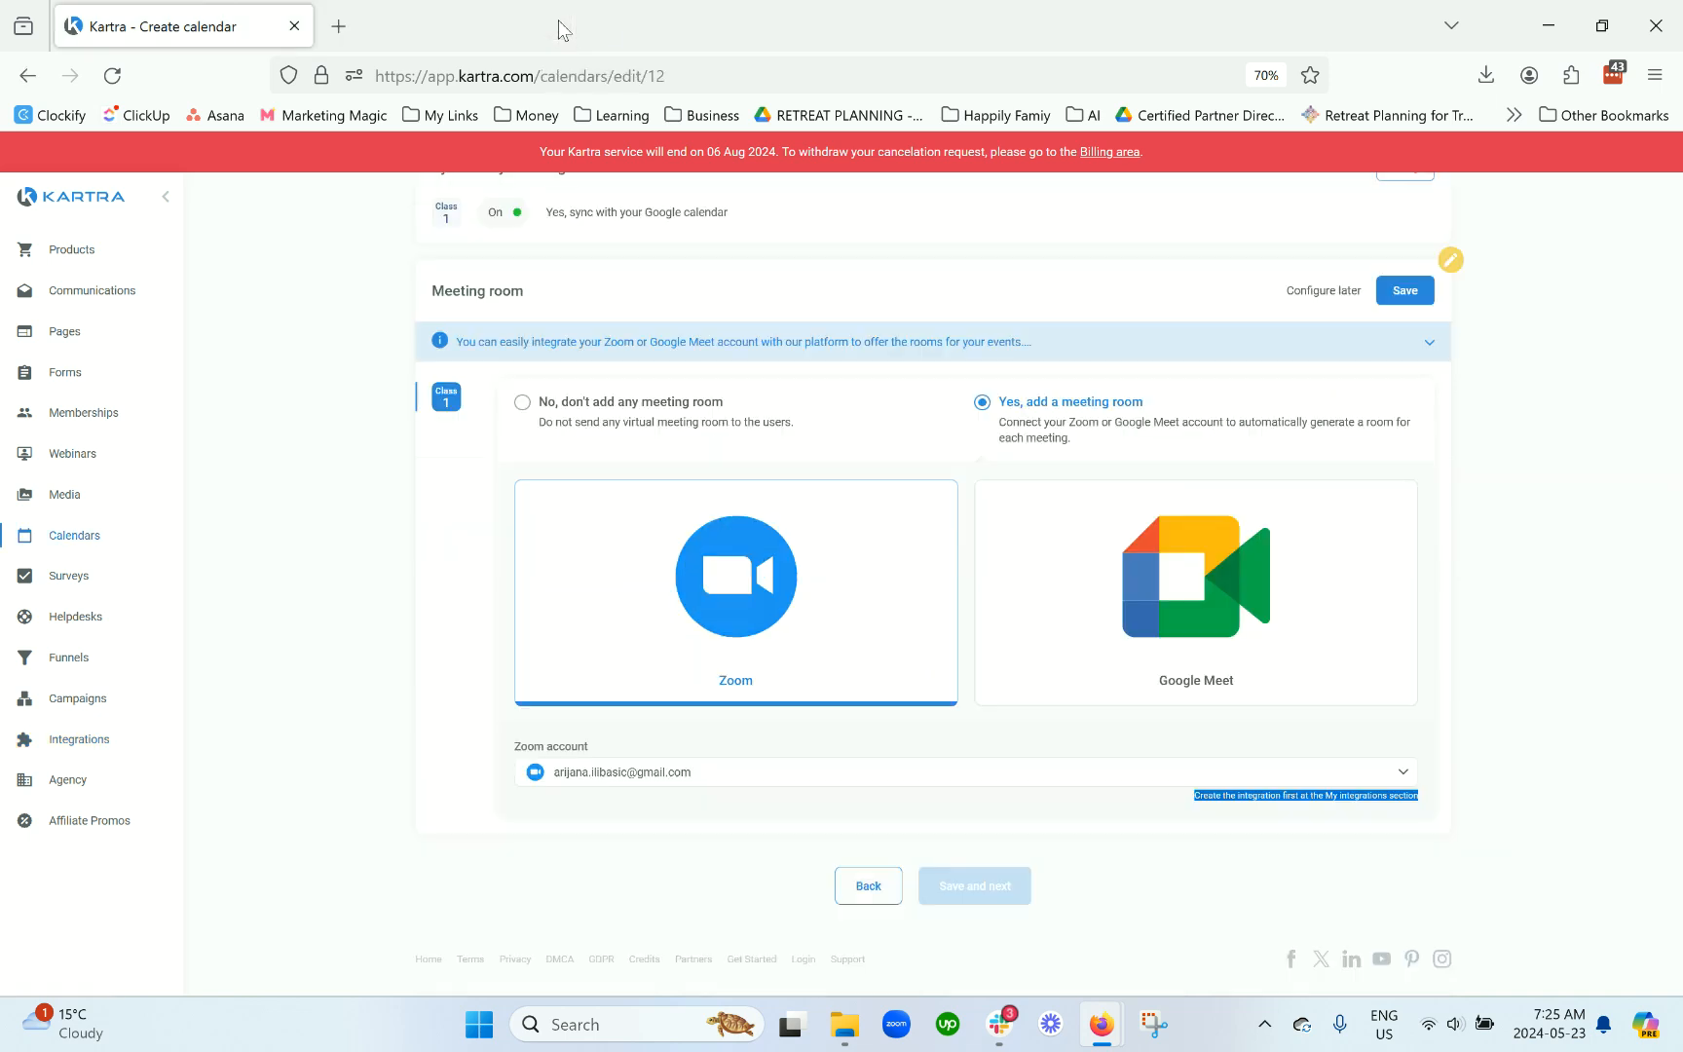
pyautogui.click(1414, 298)
pyautogui.click(1019, 897)
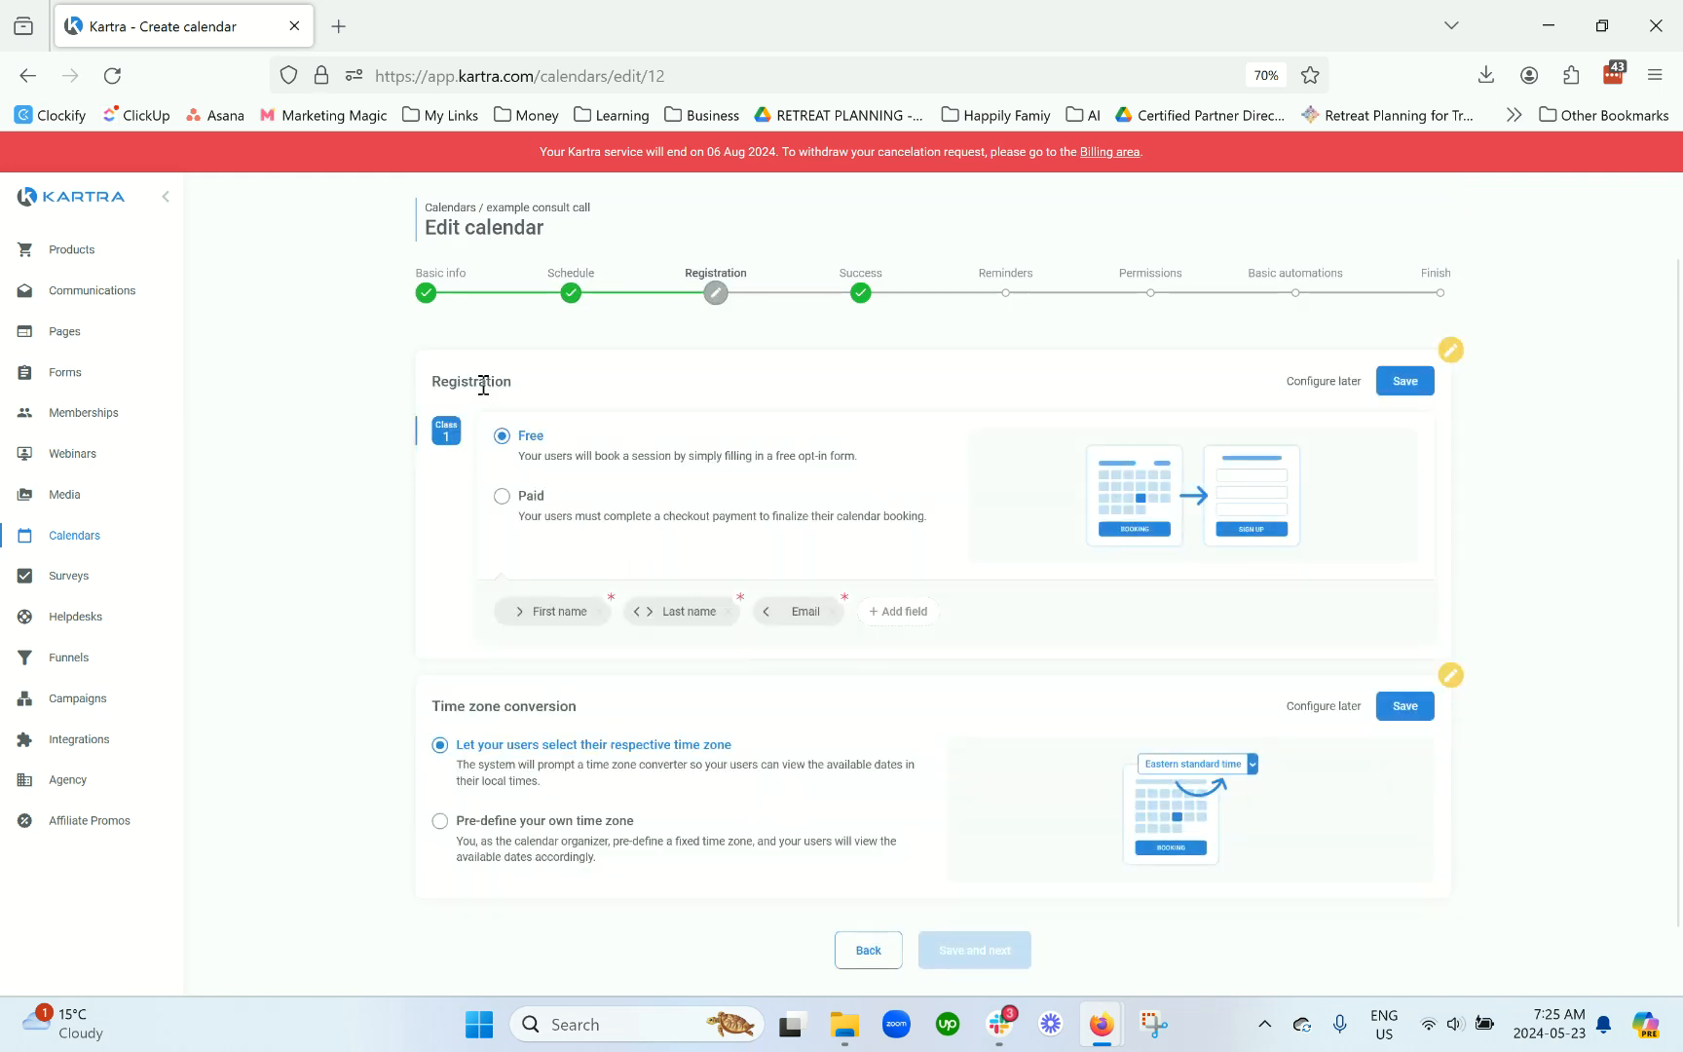
# Step: Try Paid registration and its product funnel list, then switch back to Free registration
pyautogui.click(536, 498)
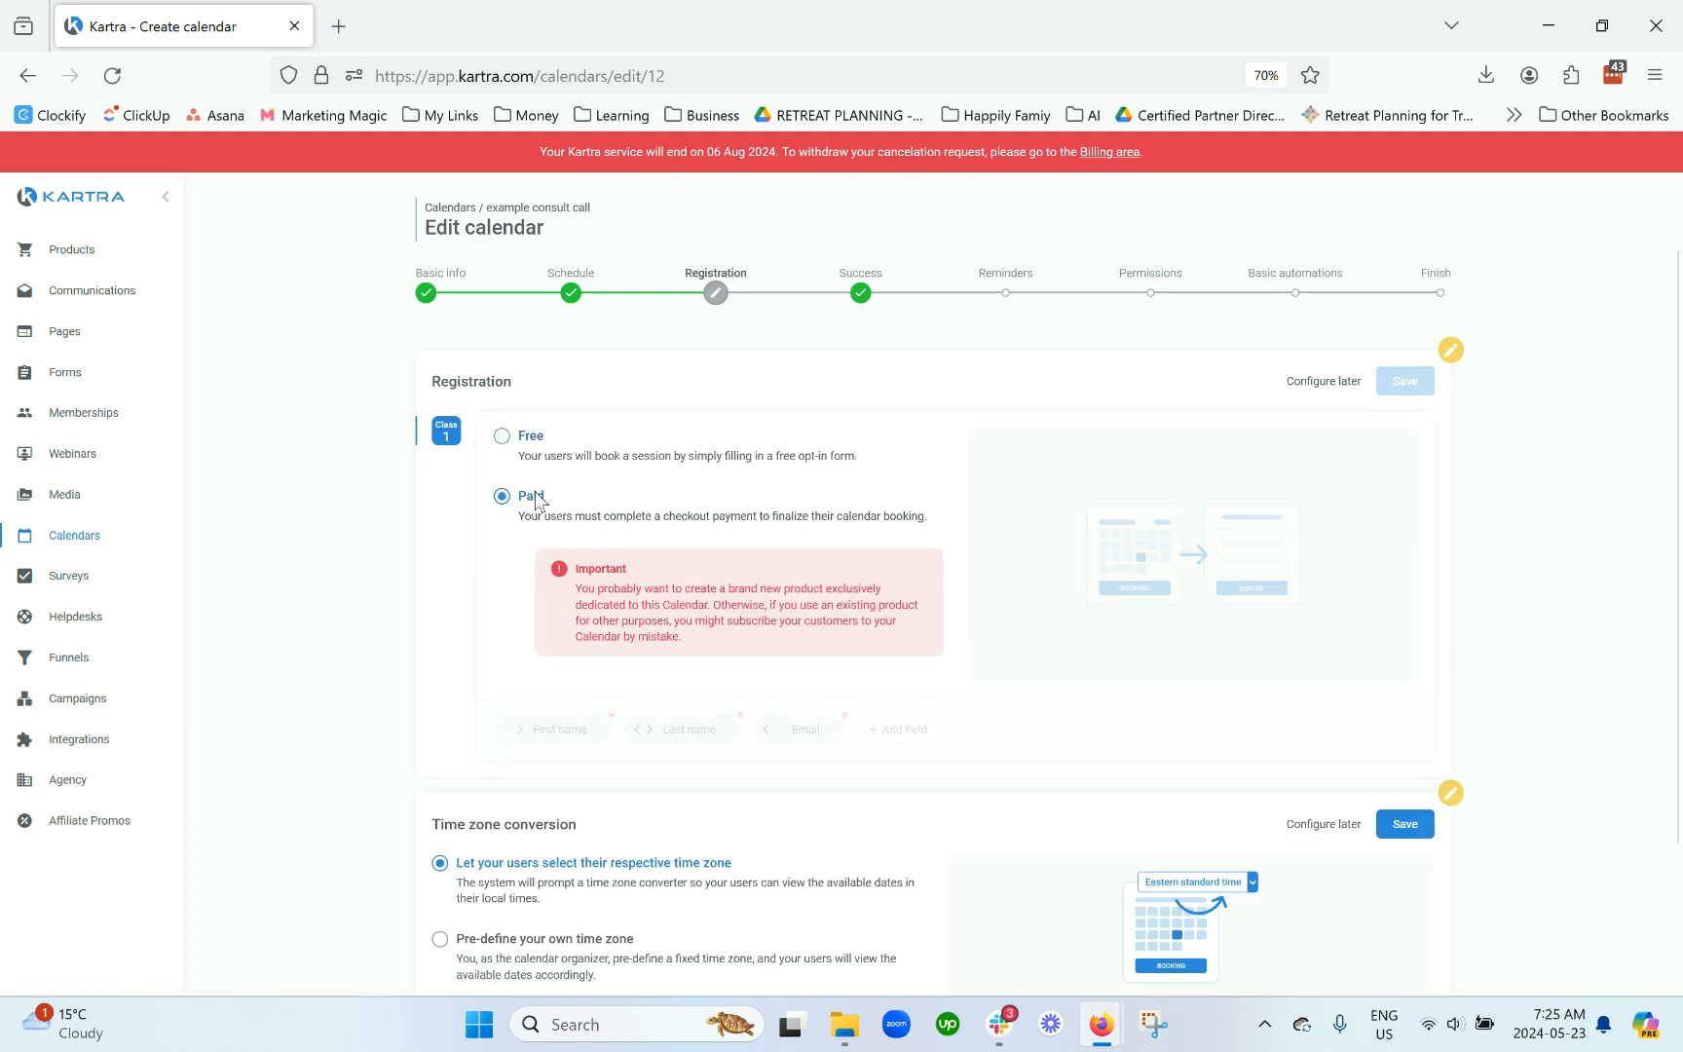
pyautogui.click(637, 748)
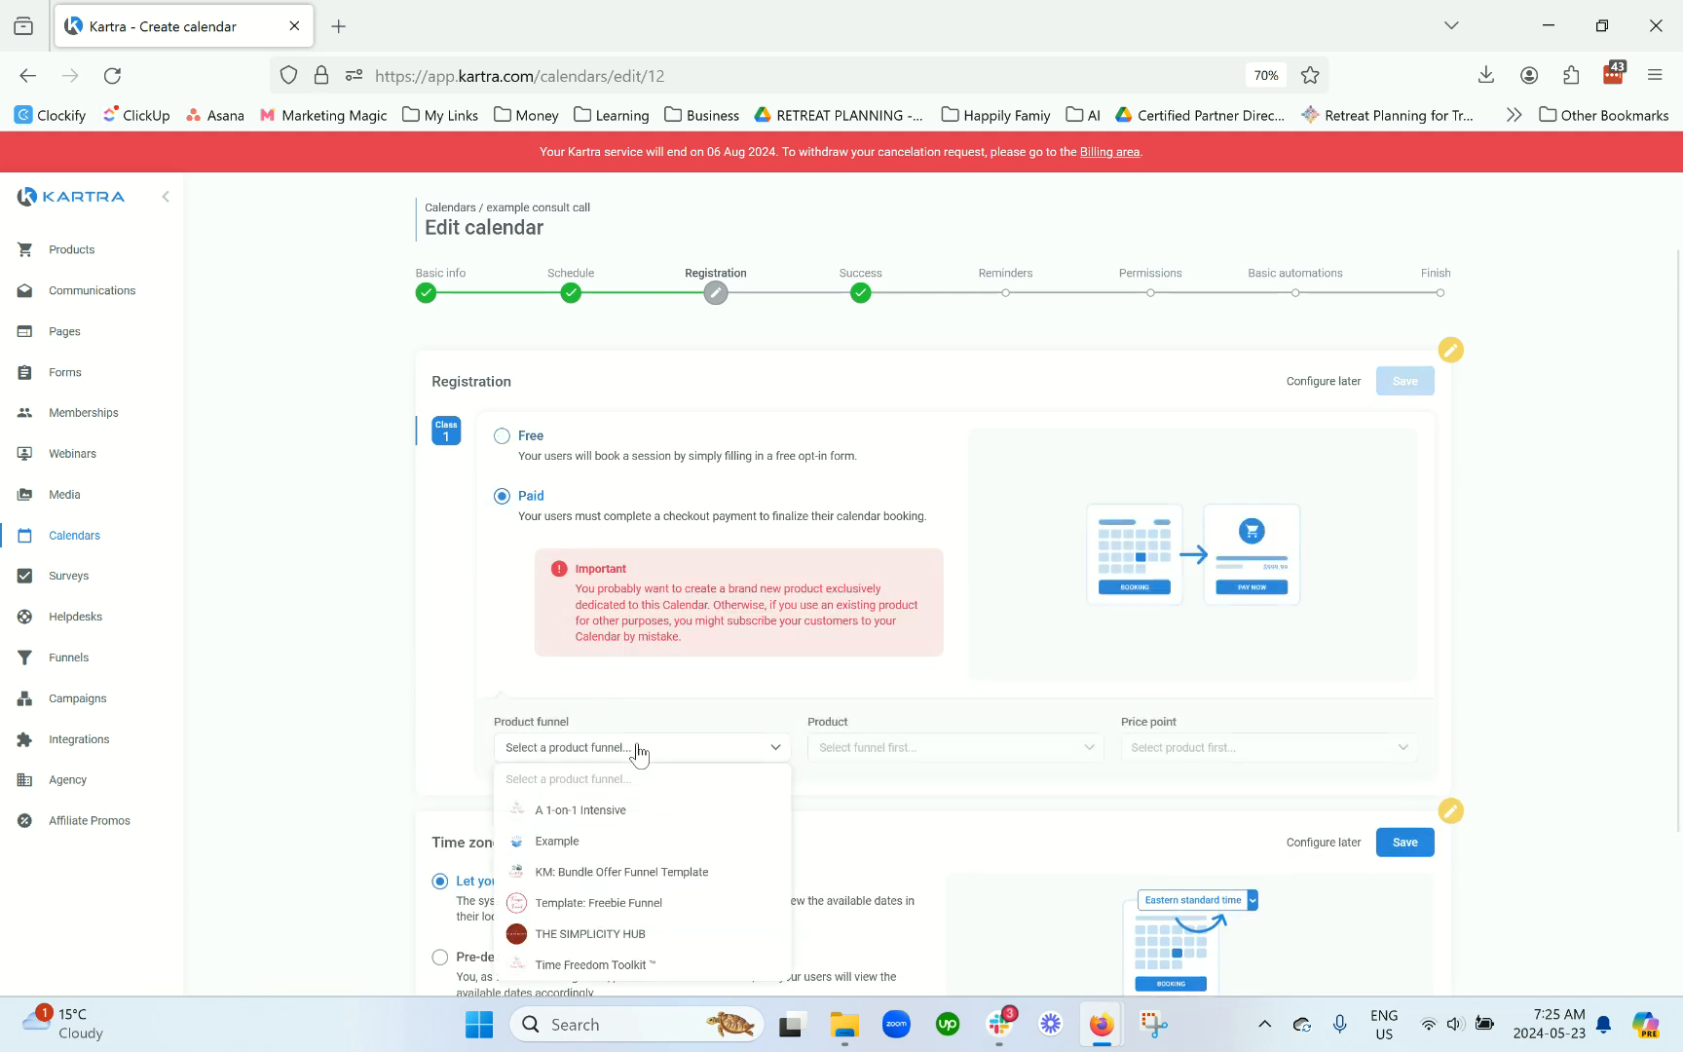
pyautogui.click(525, 681)
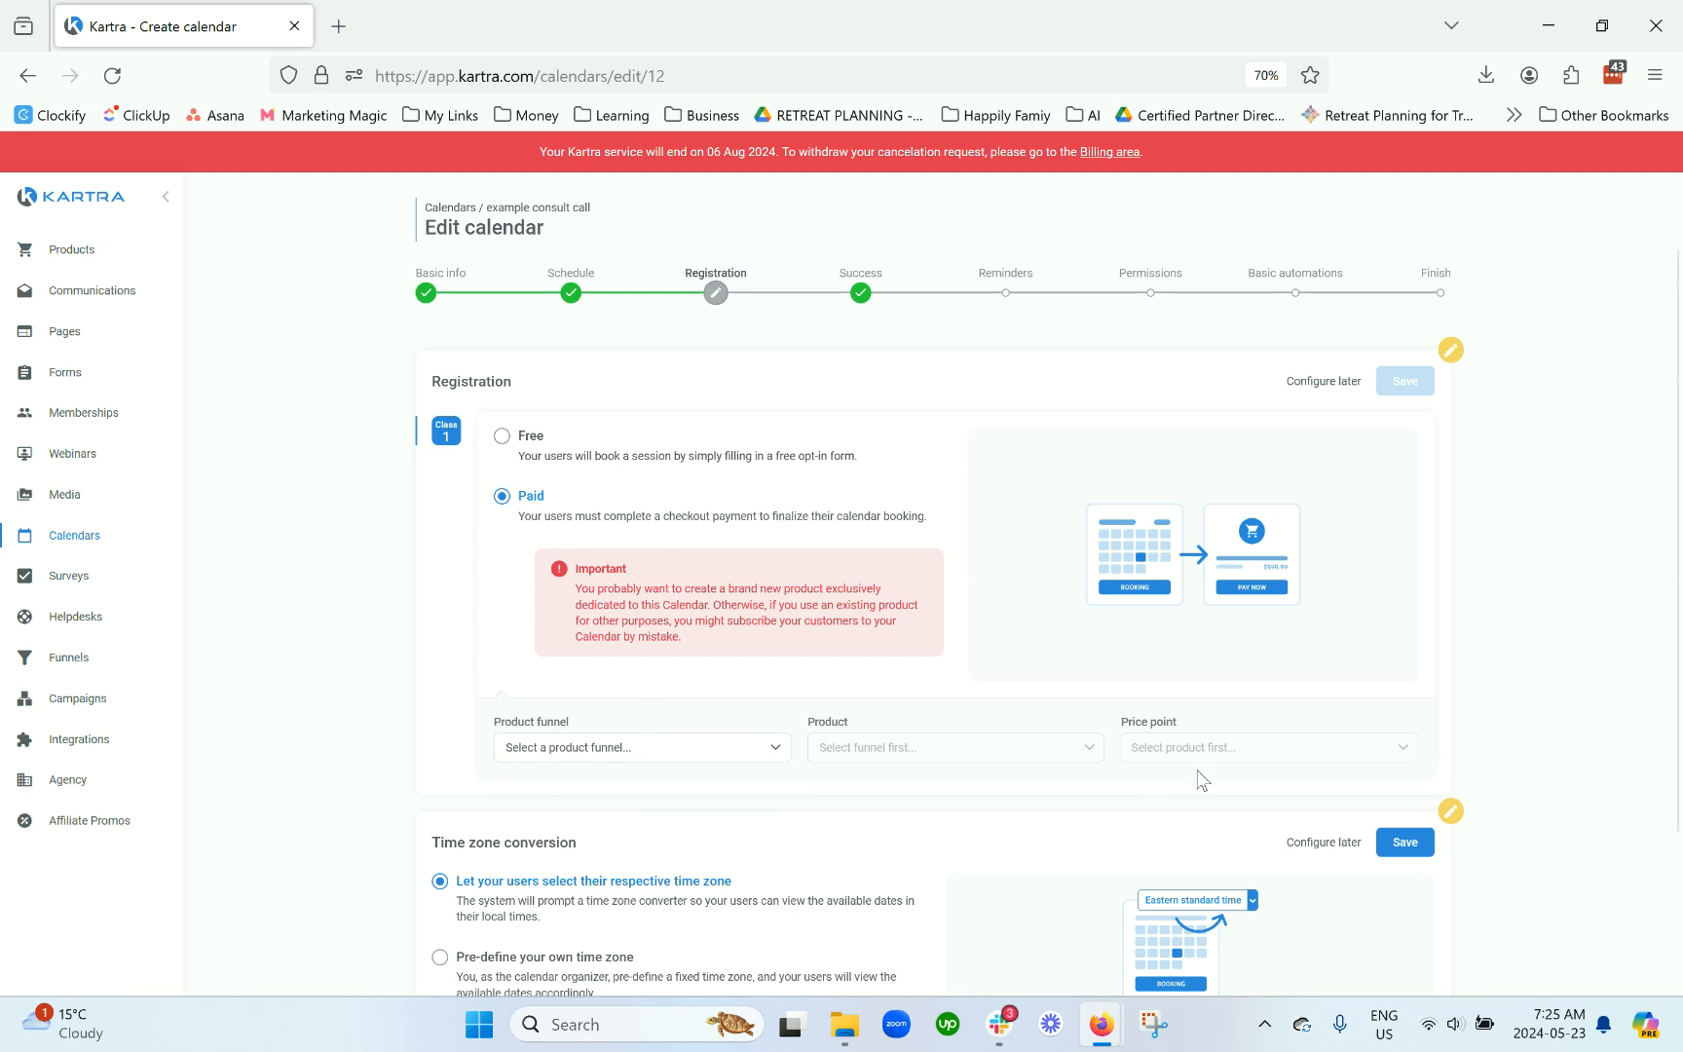
pyautogui.click(621, 460)
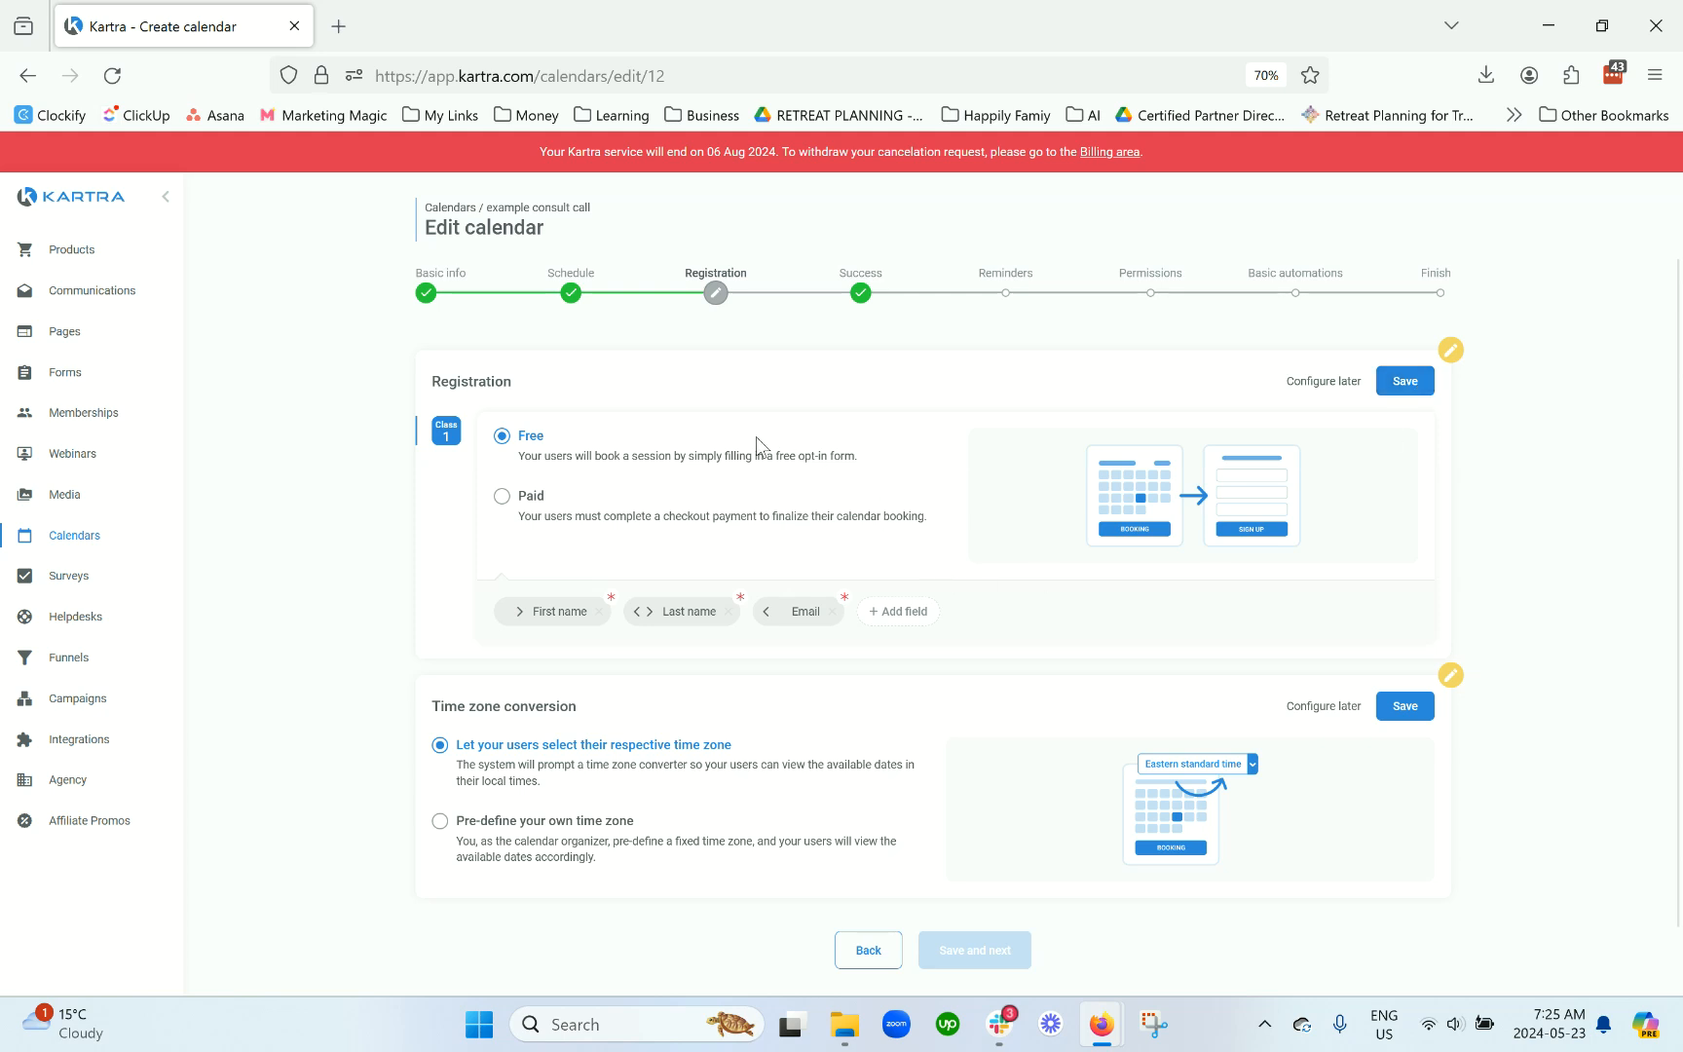
# Step: Start adding a field to the registration form and browse the available fields
pyautogui.click(913, 614)
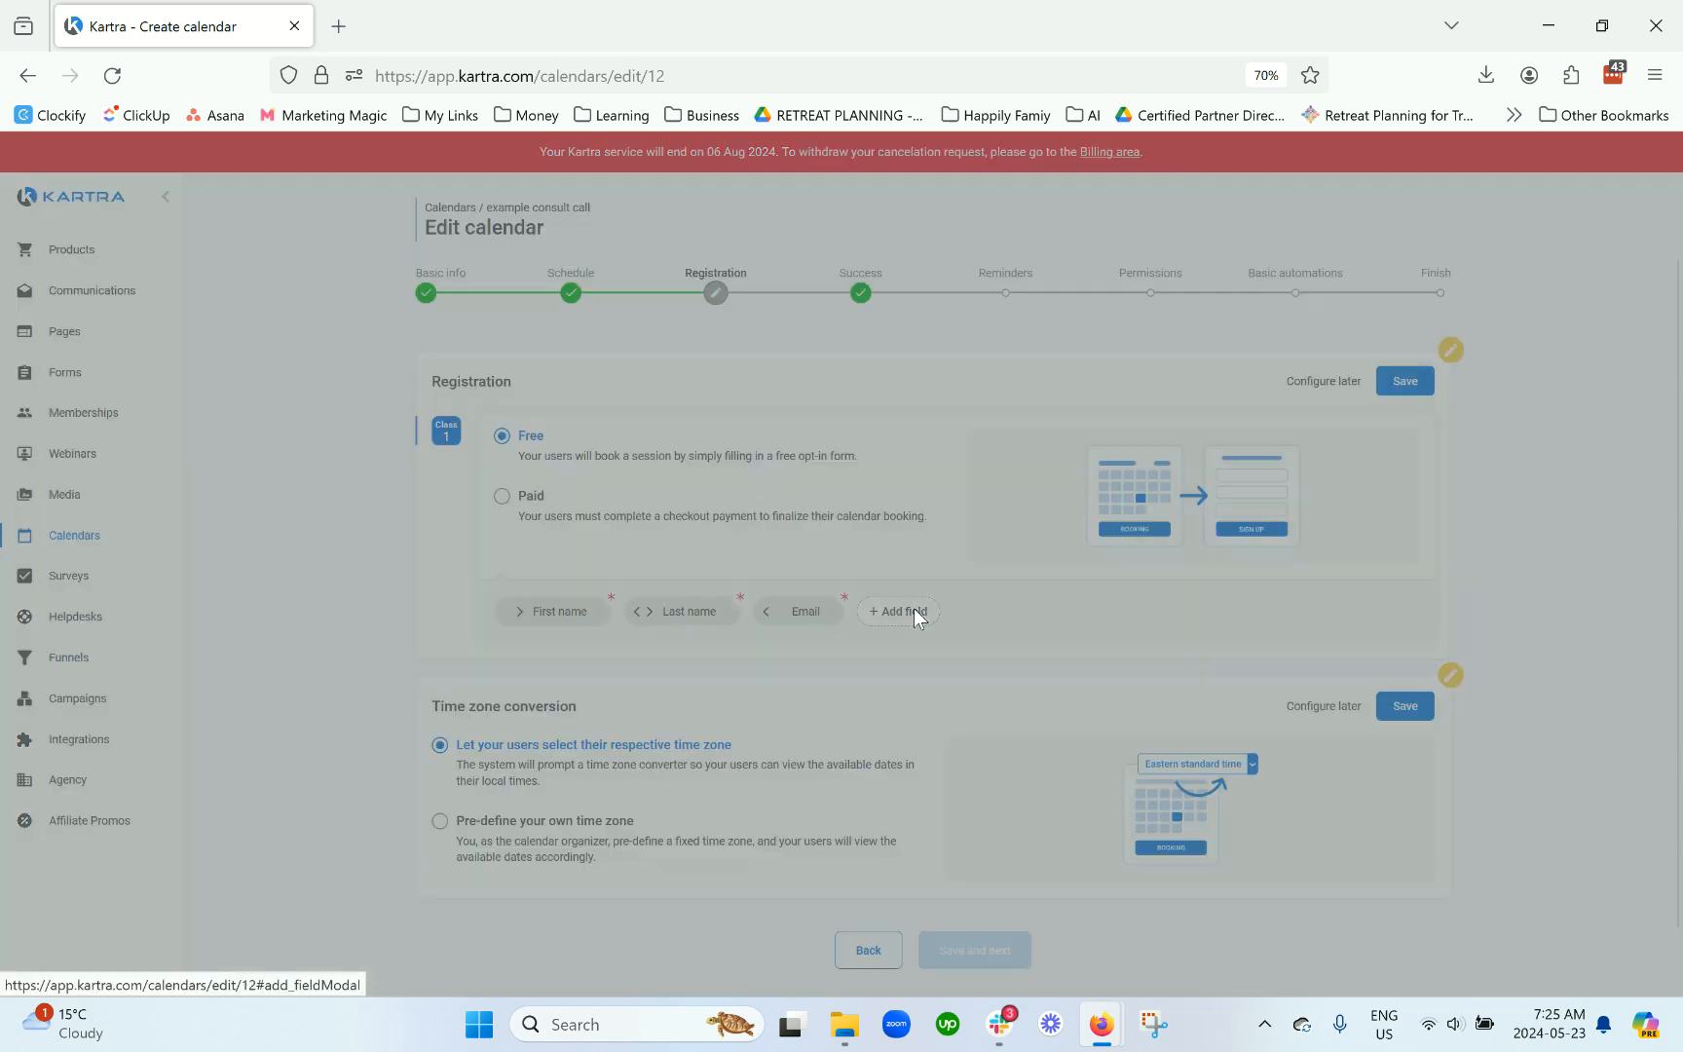
pyautogui.click(881, 330)
pyautogui.scroll(-3, 891, 439)
# Step: Scroll past the existing field identifiers and choose 'Create a custom field' instead
pyautogui.scroll(-5, 894, 443)
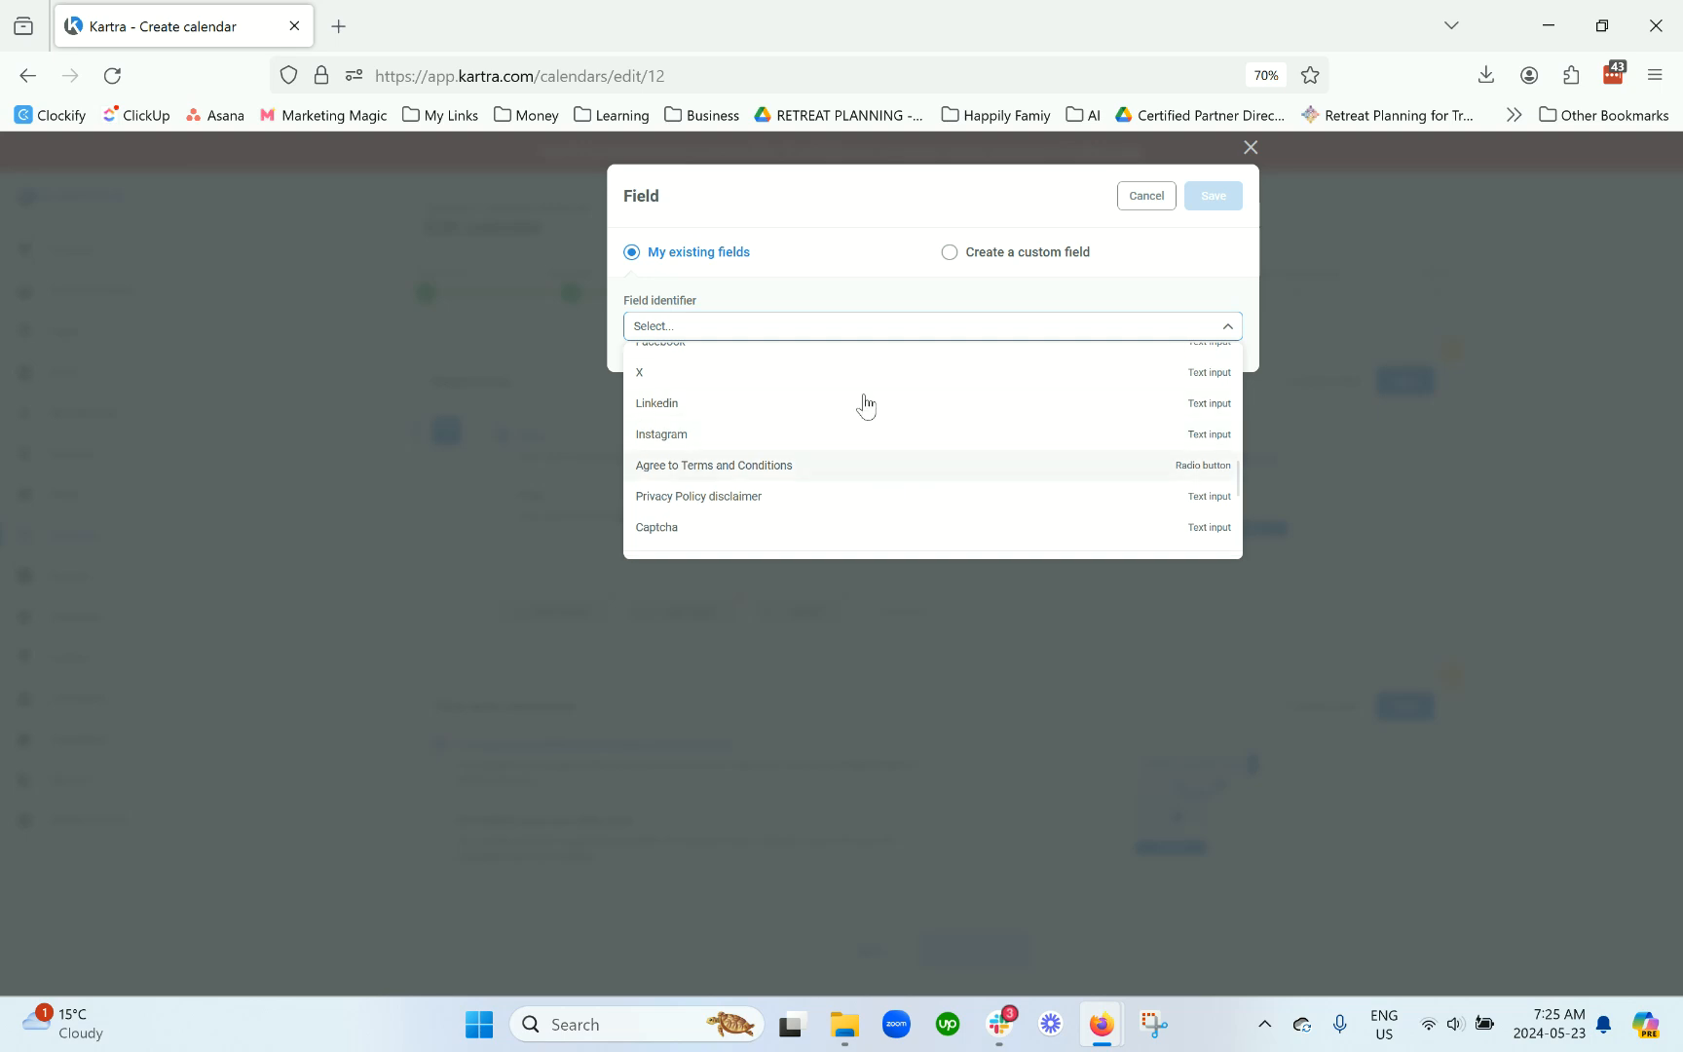
pyautogui.scroll(-2, 818, 440)
pyautogui.scroll(-4, 823, 443)
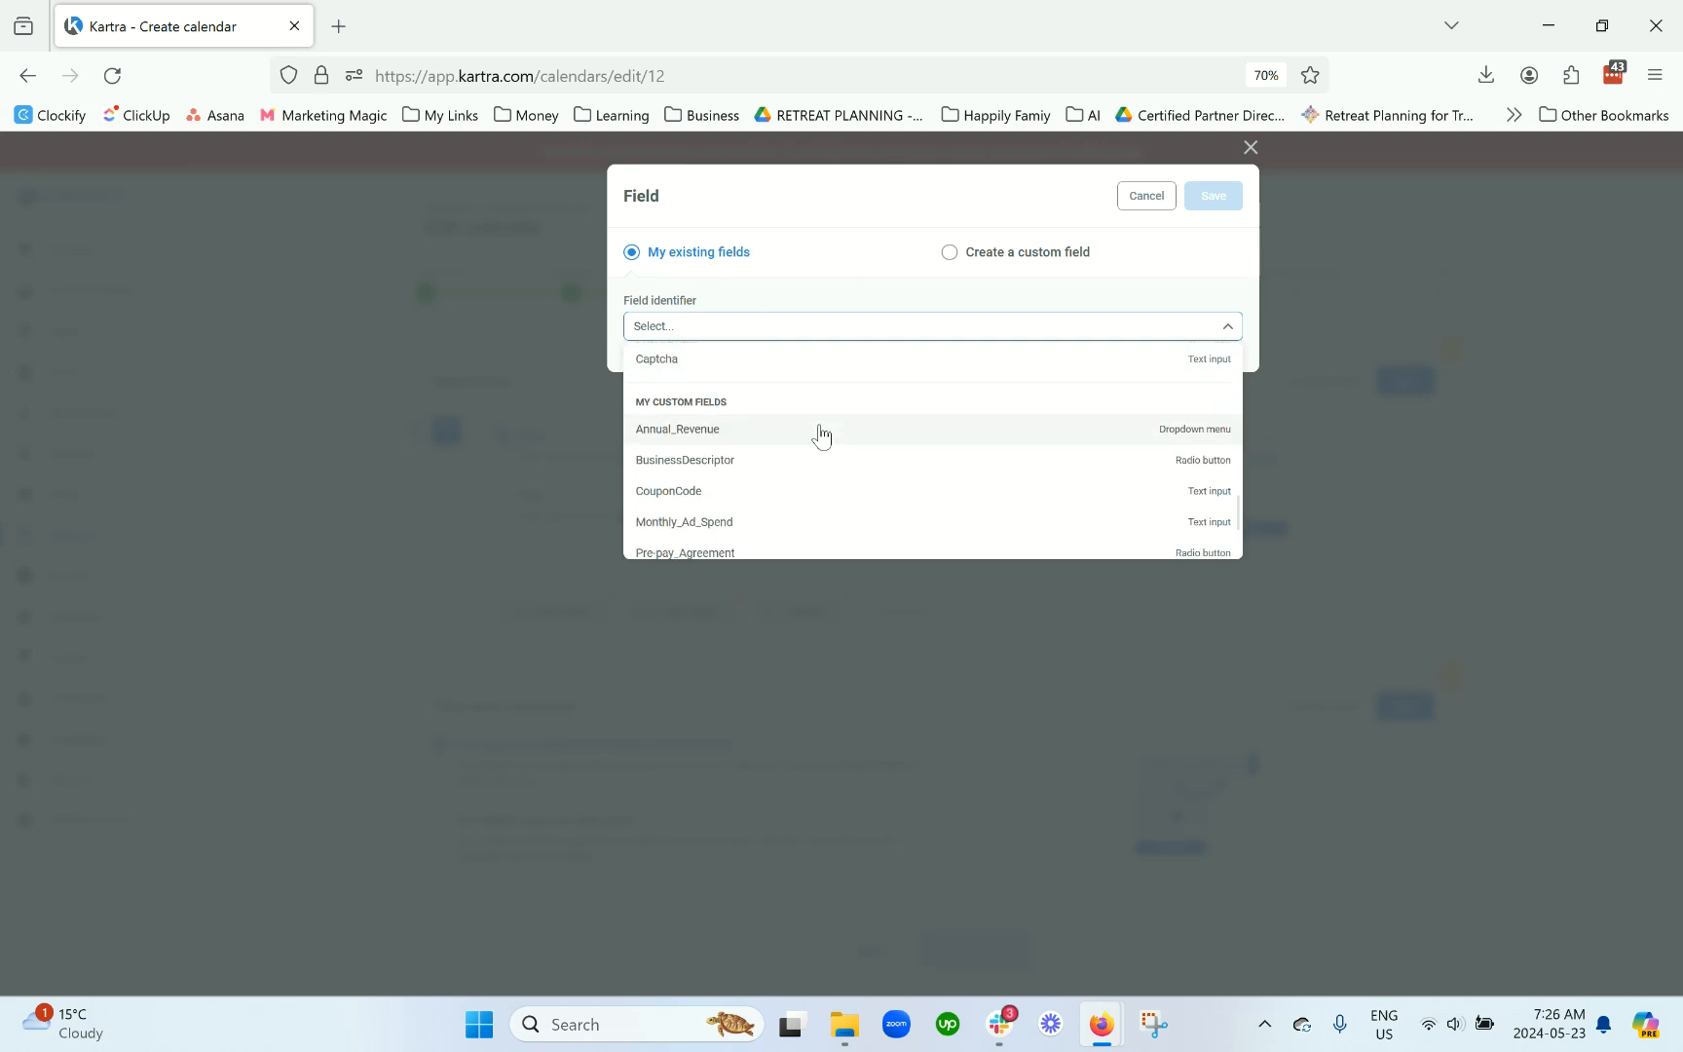
pyautogui.click(1038, 255)
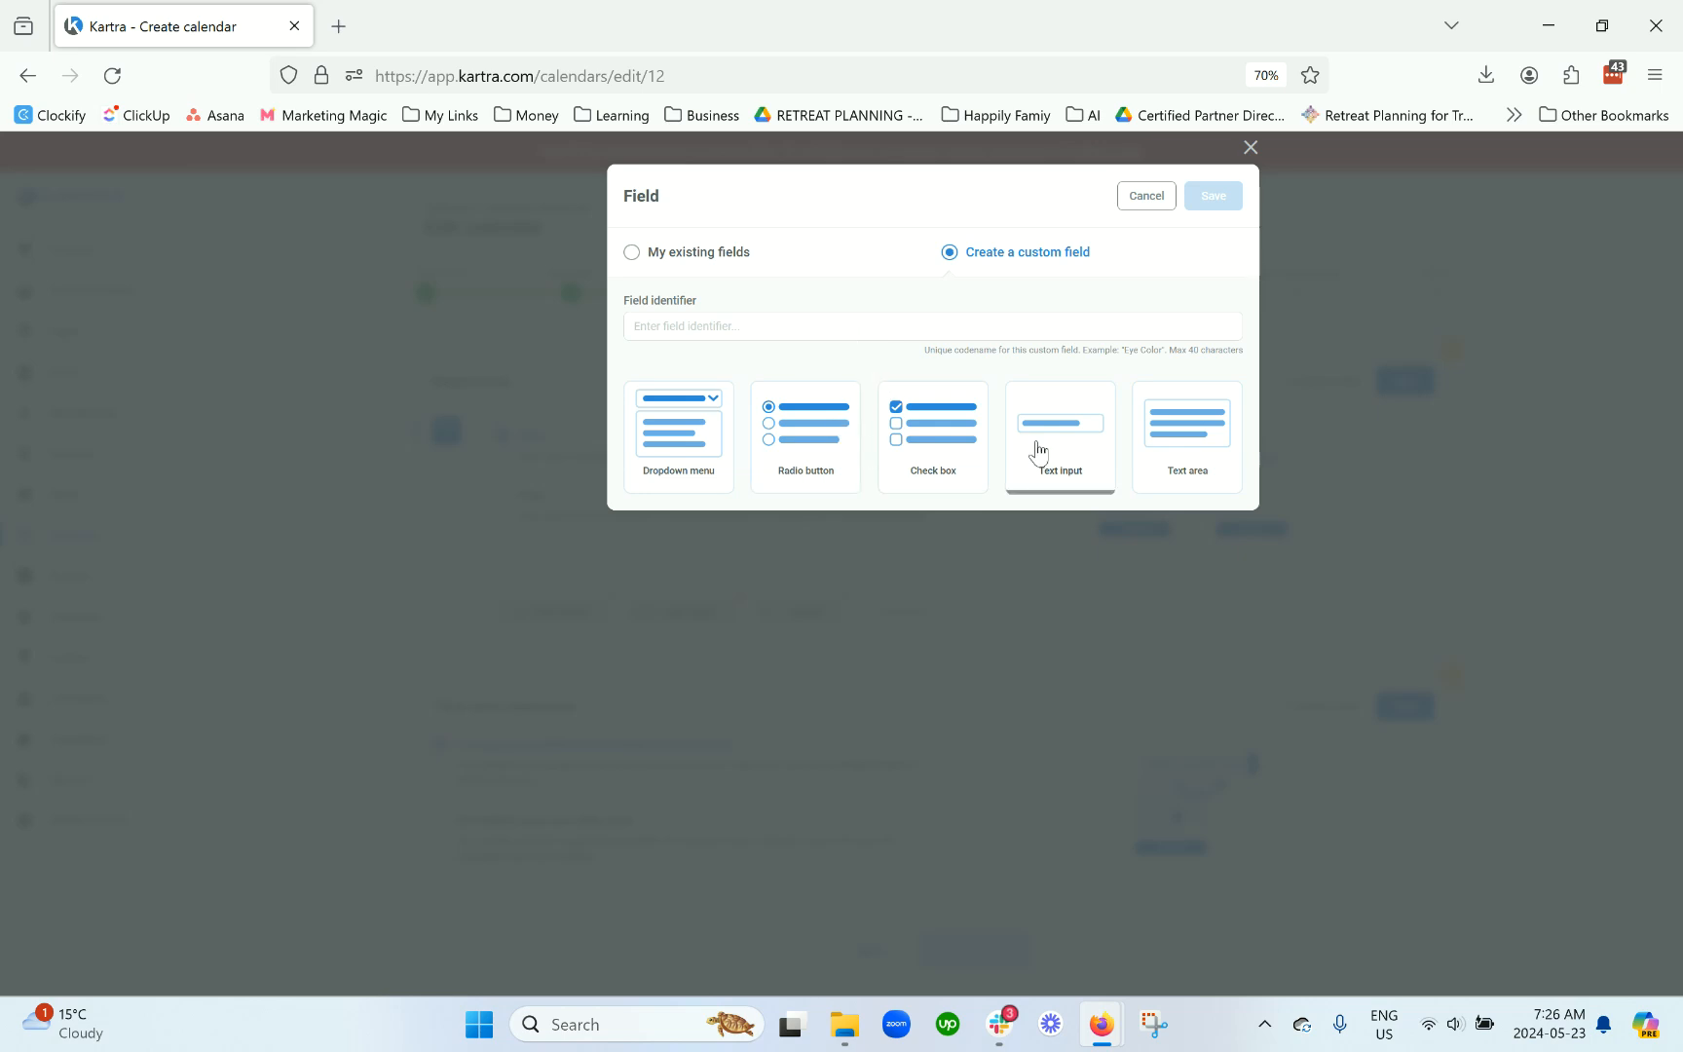
# Step: Create a MainChallenge text-area field labelled 'What is your #1 challenge currently when it comes to using Kartra?'
pyautogui.click(1181, 448)
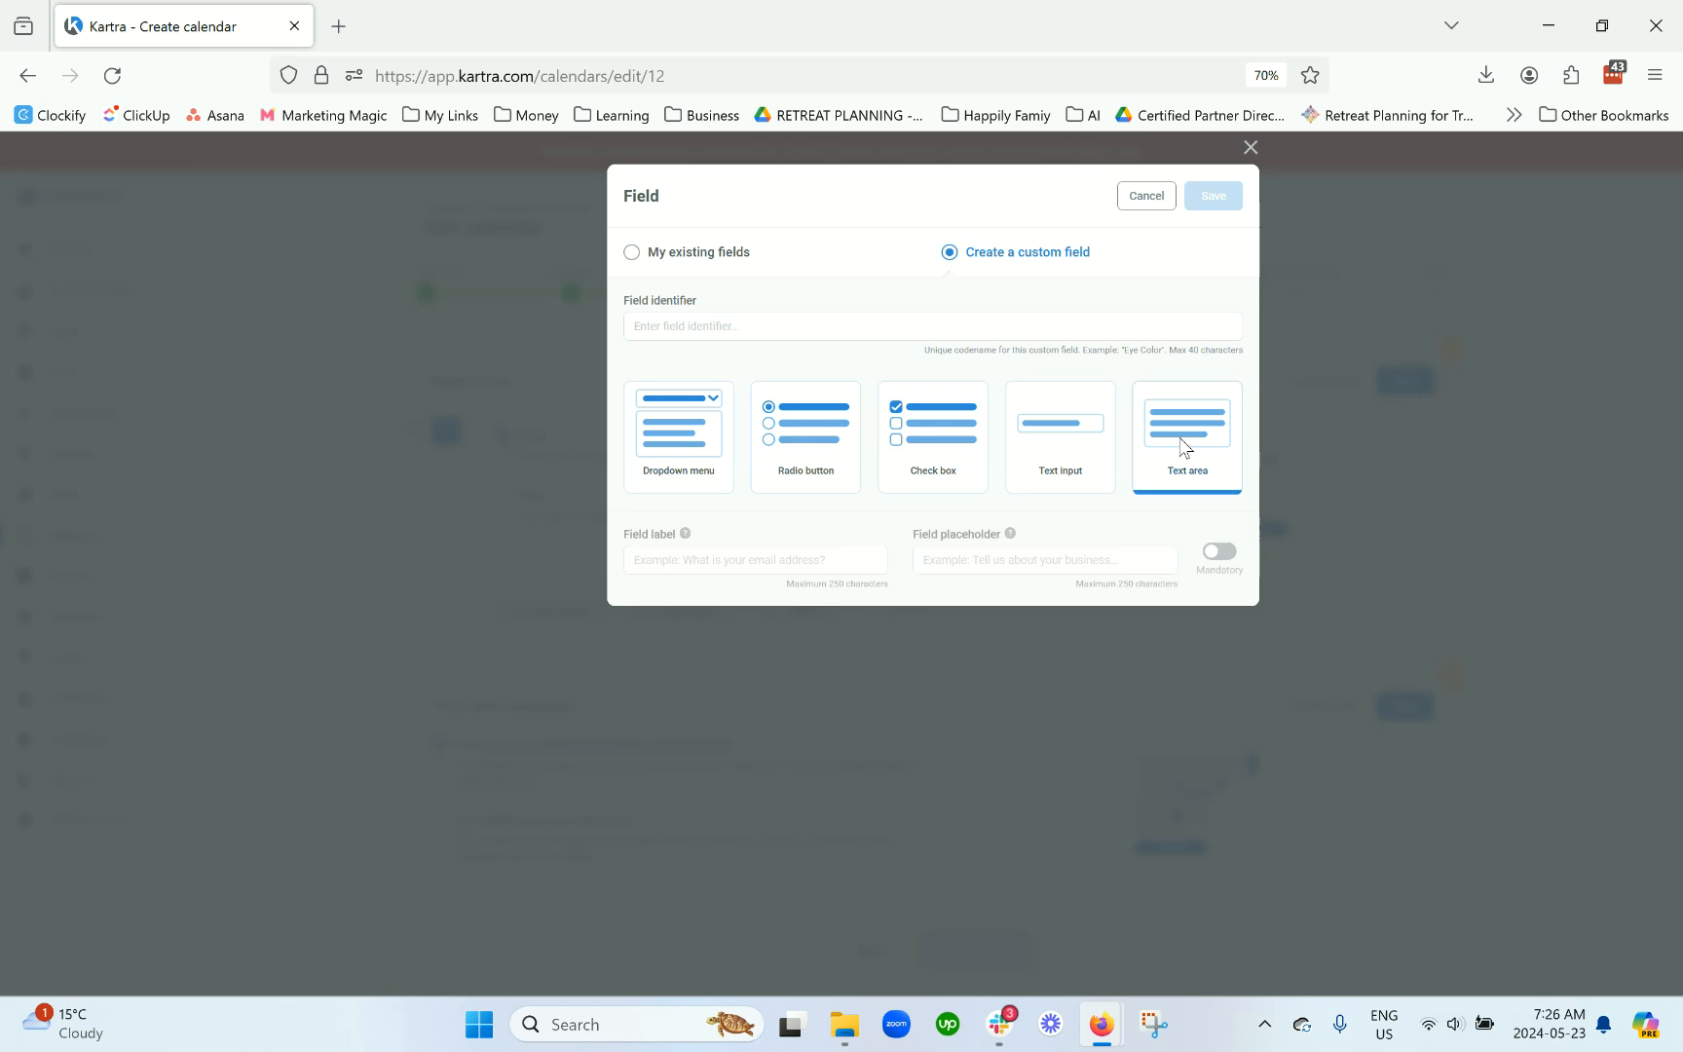
pyautogui.click(794, 329)
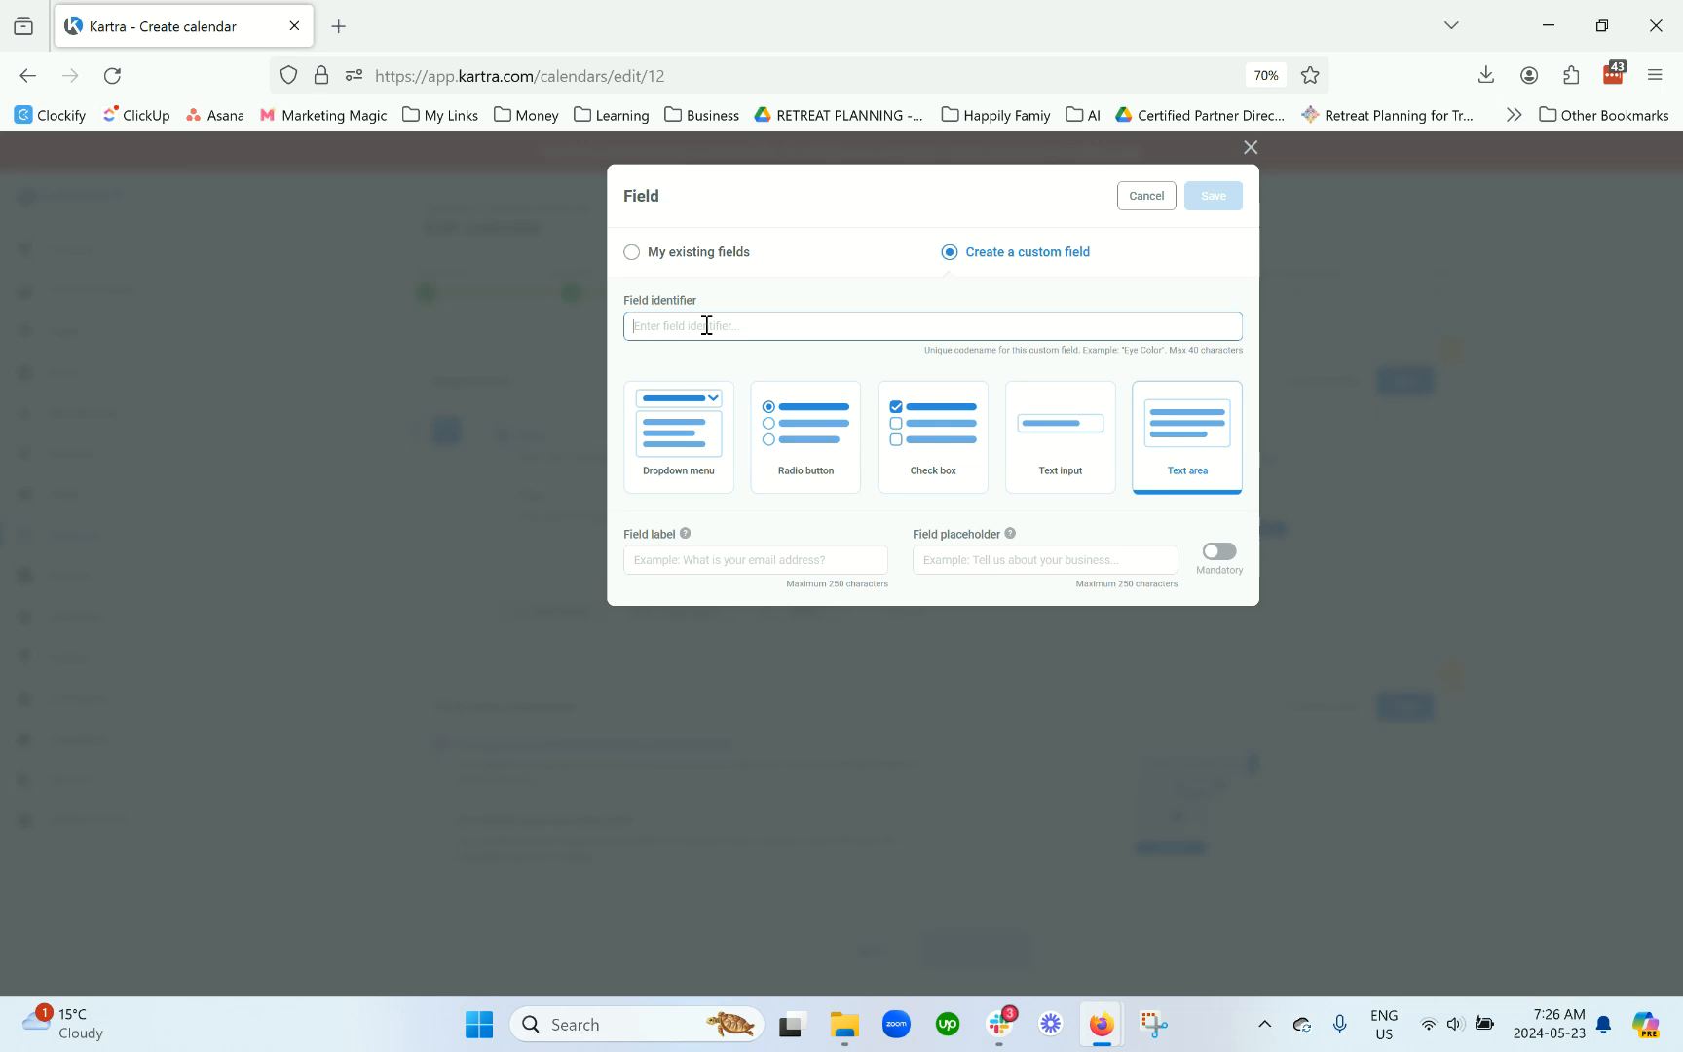
pyautogui.write('M')
pyautogui.click(769, 560)
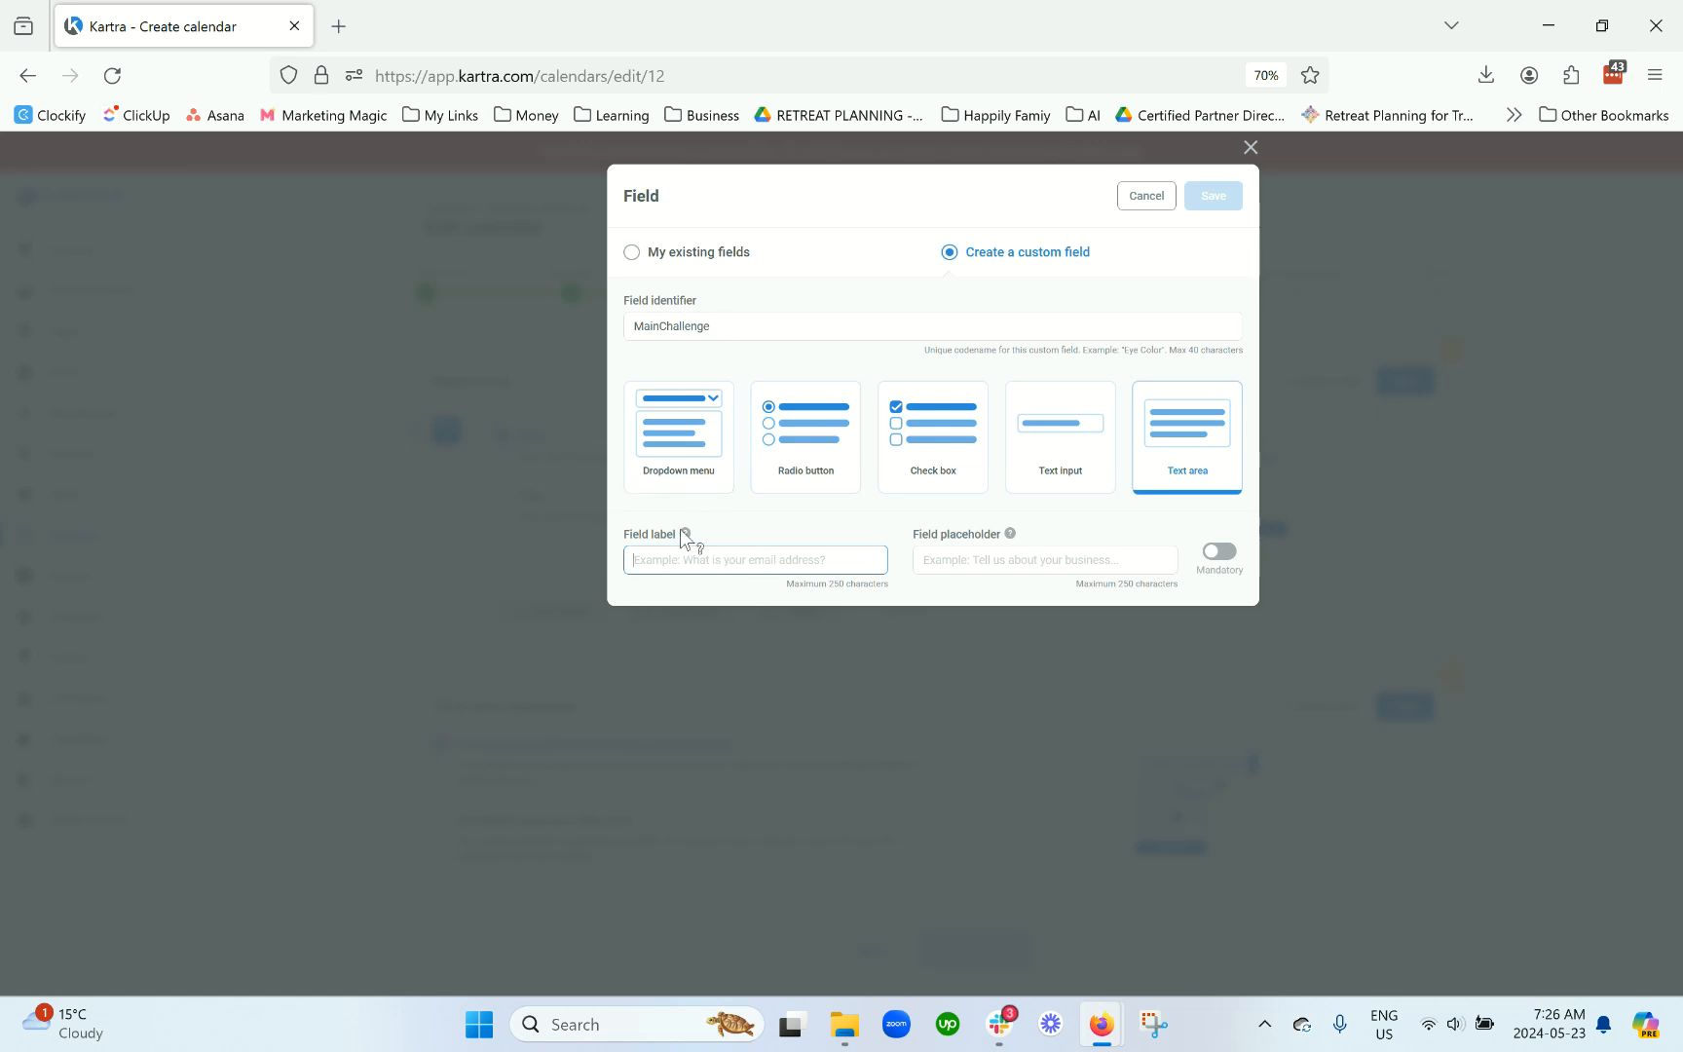
pyautogui.moveTo(685, 534)
pyautogui.write('What is your #1 challenge currently when it comes to using Ka')
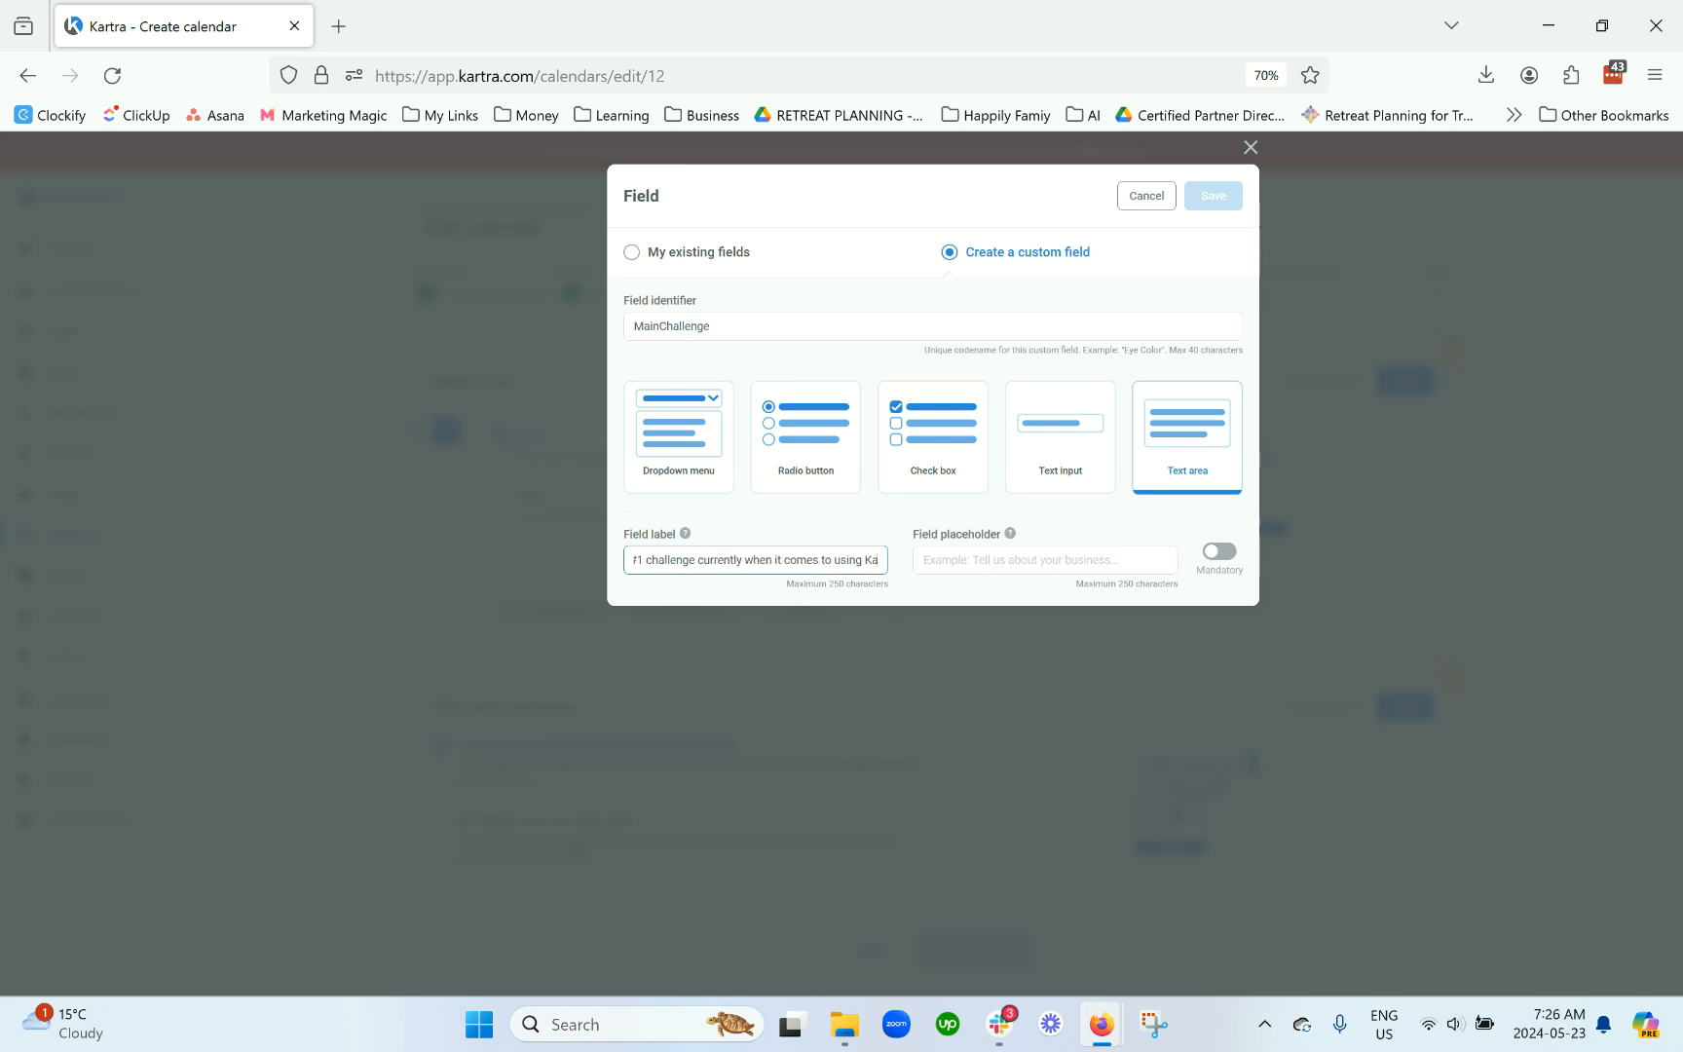
pyautogui.write('rtra?')
# Step: Make the field mandatory with placeholder 'I'm not tech savy!' and save it
pyautogui.click(1048, 566)
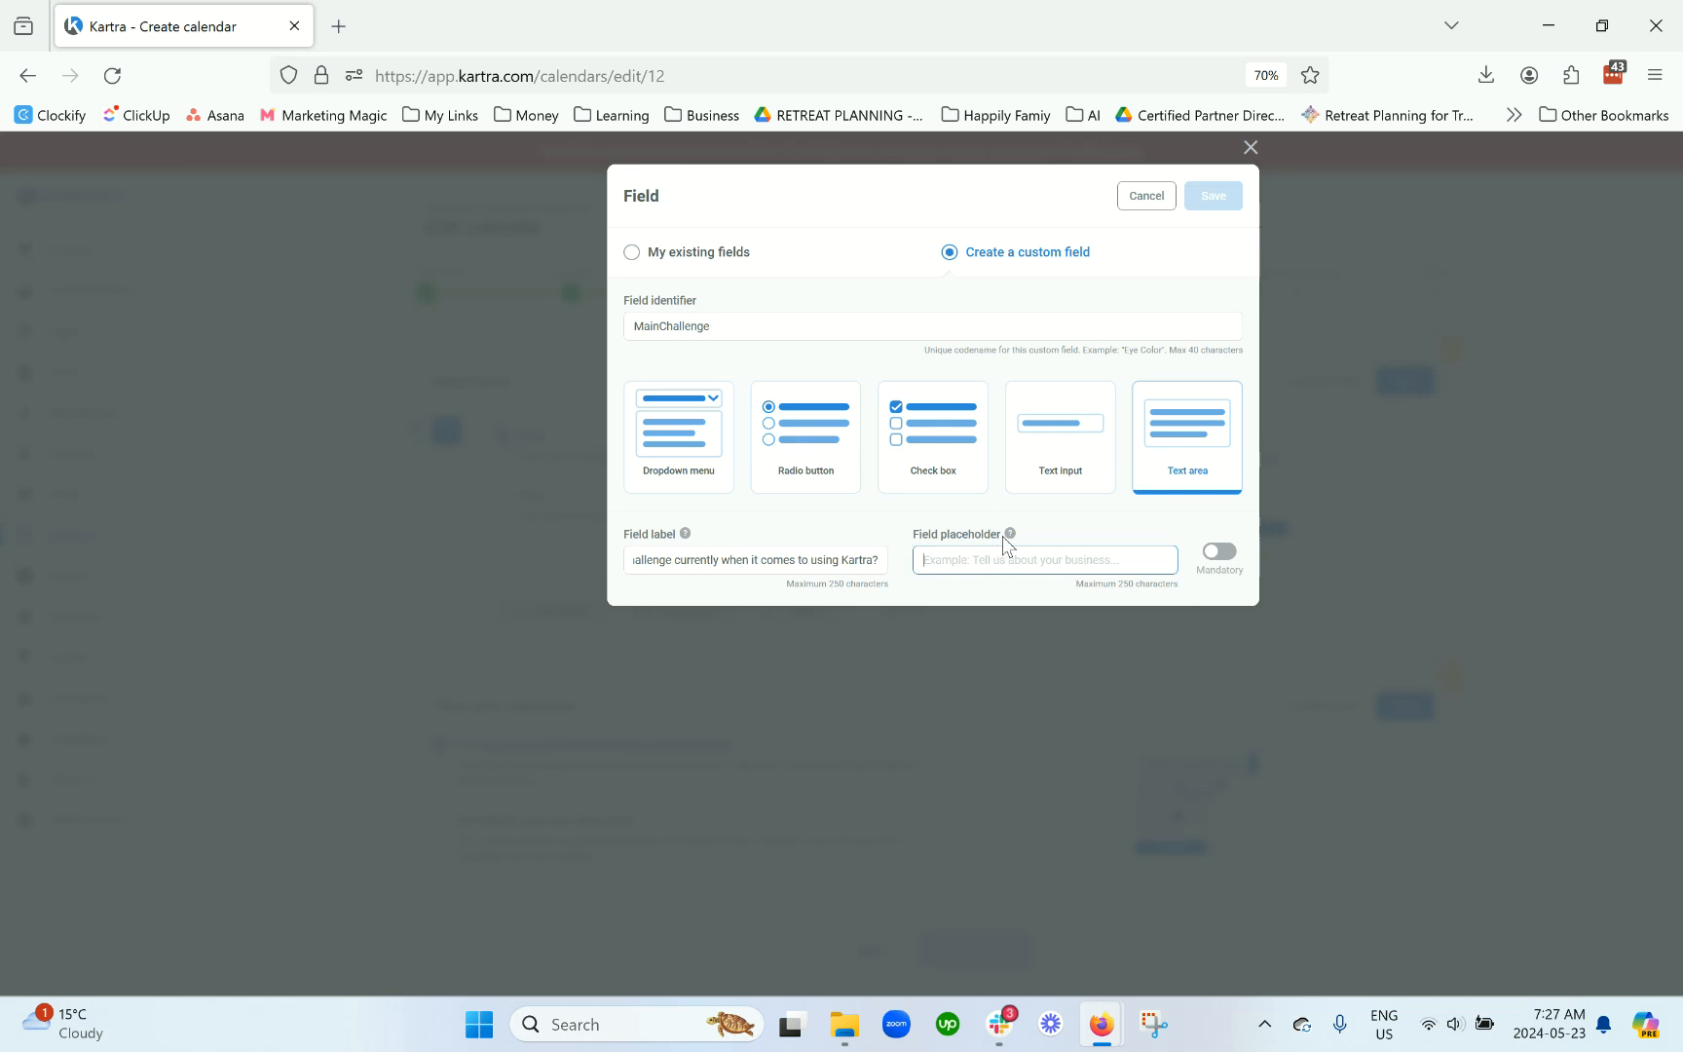
pyautogui.click(1223, 552)
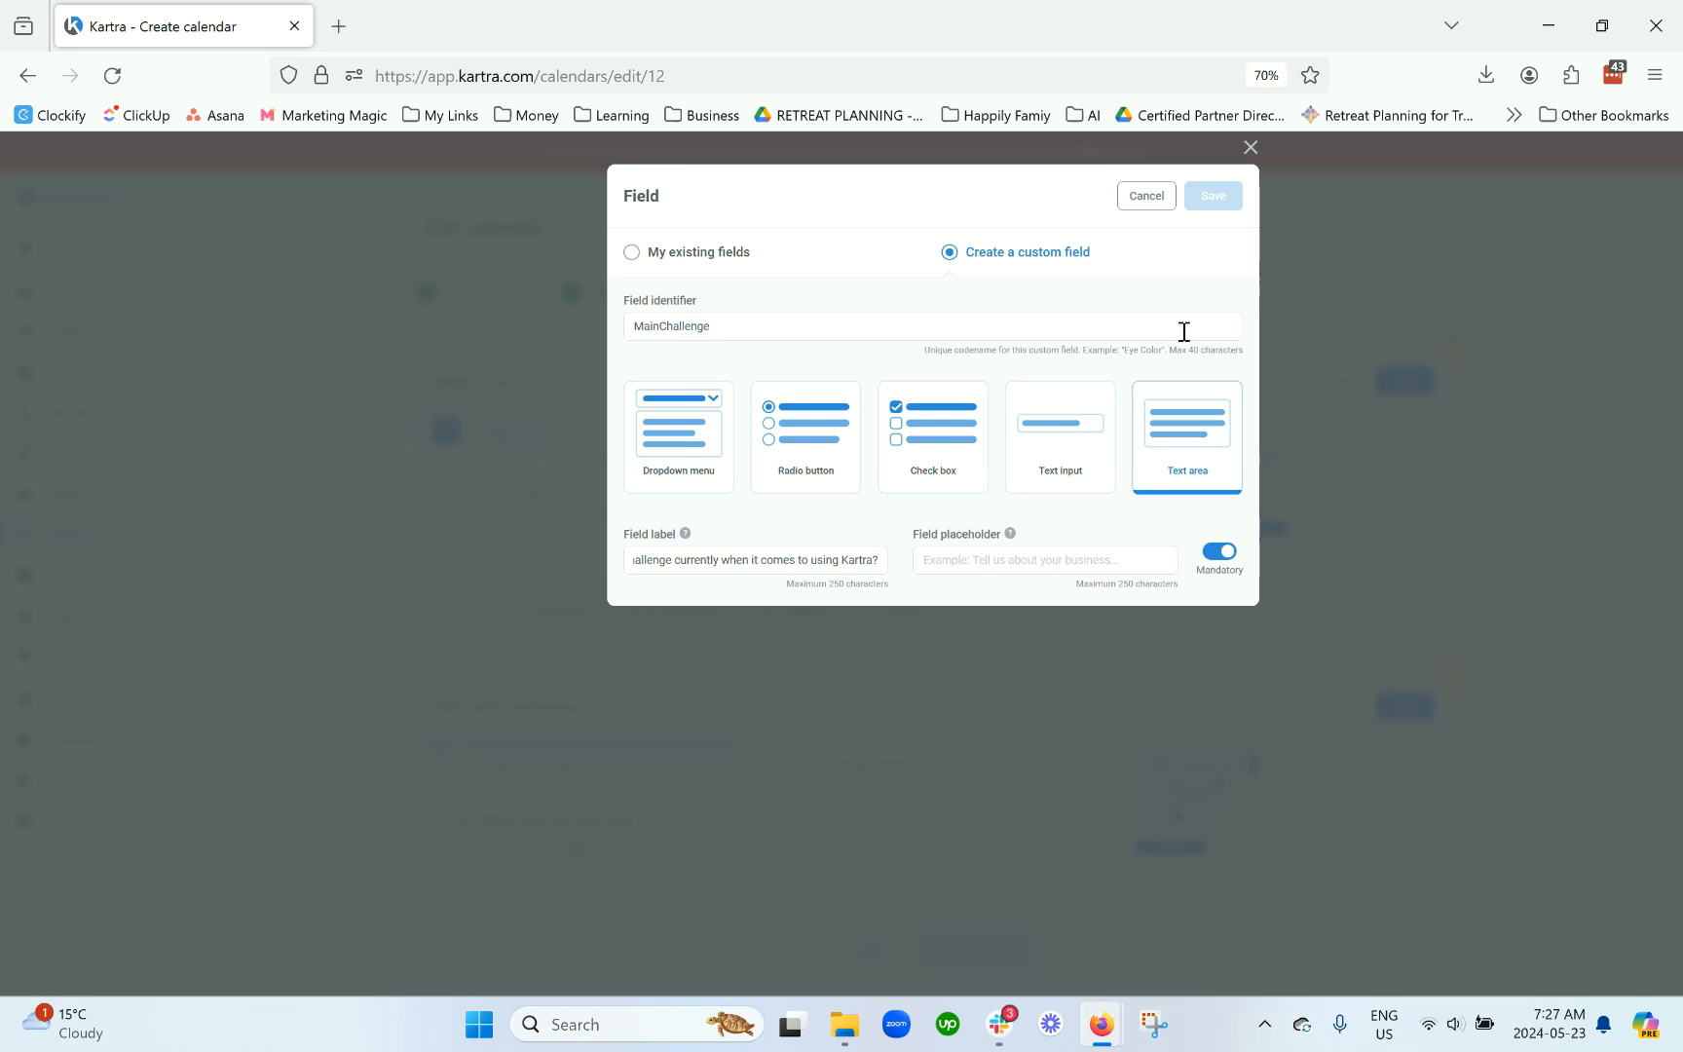
pyautogui.click(1089, 562)
pyautogui.write("I'm not tech savy!")
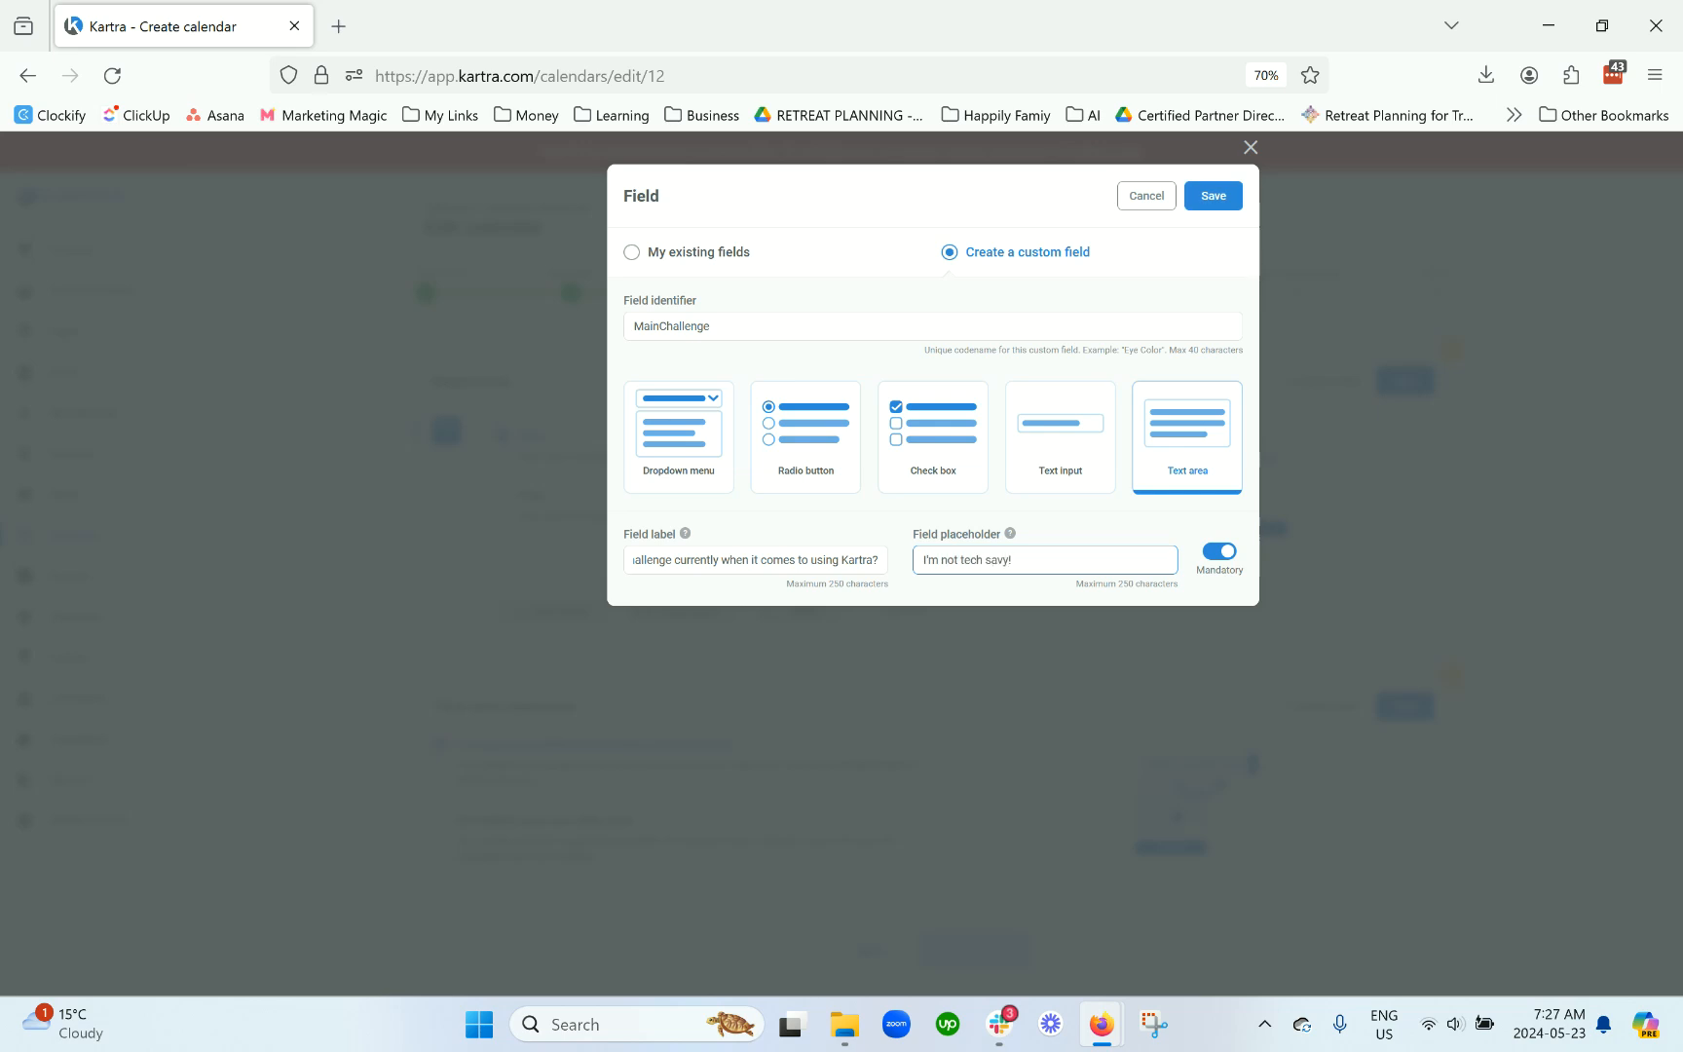
pyautogui.moveTo(1015, 559); pyautogui.dragTo(902, 565)
pyautogui.click(1217, 204)
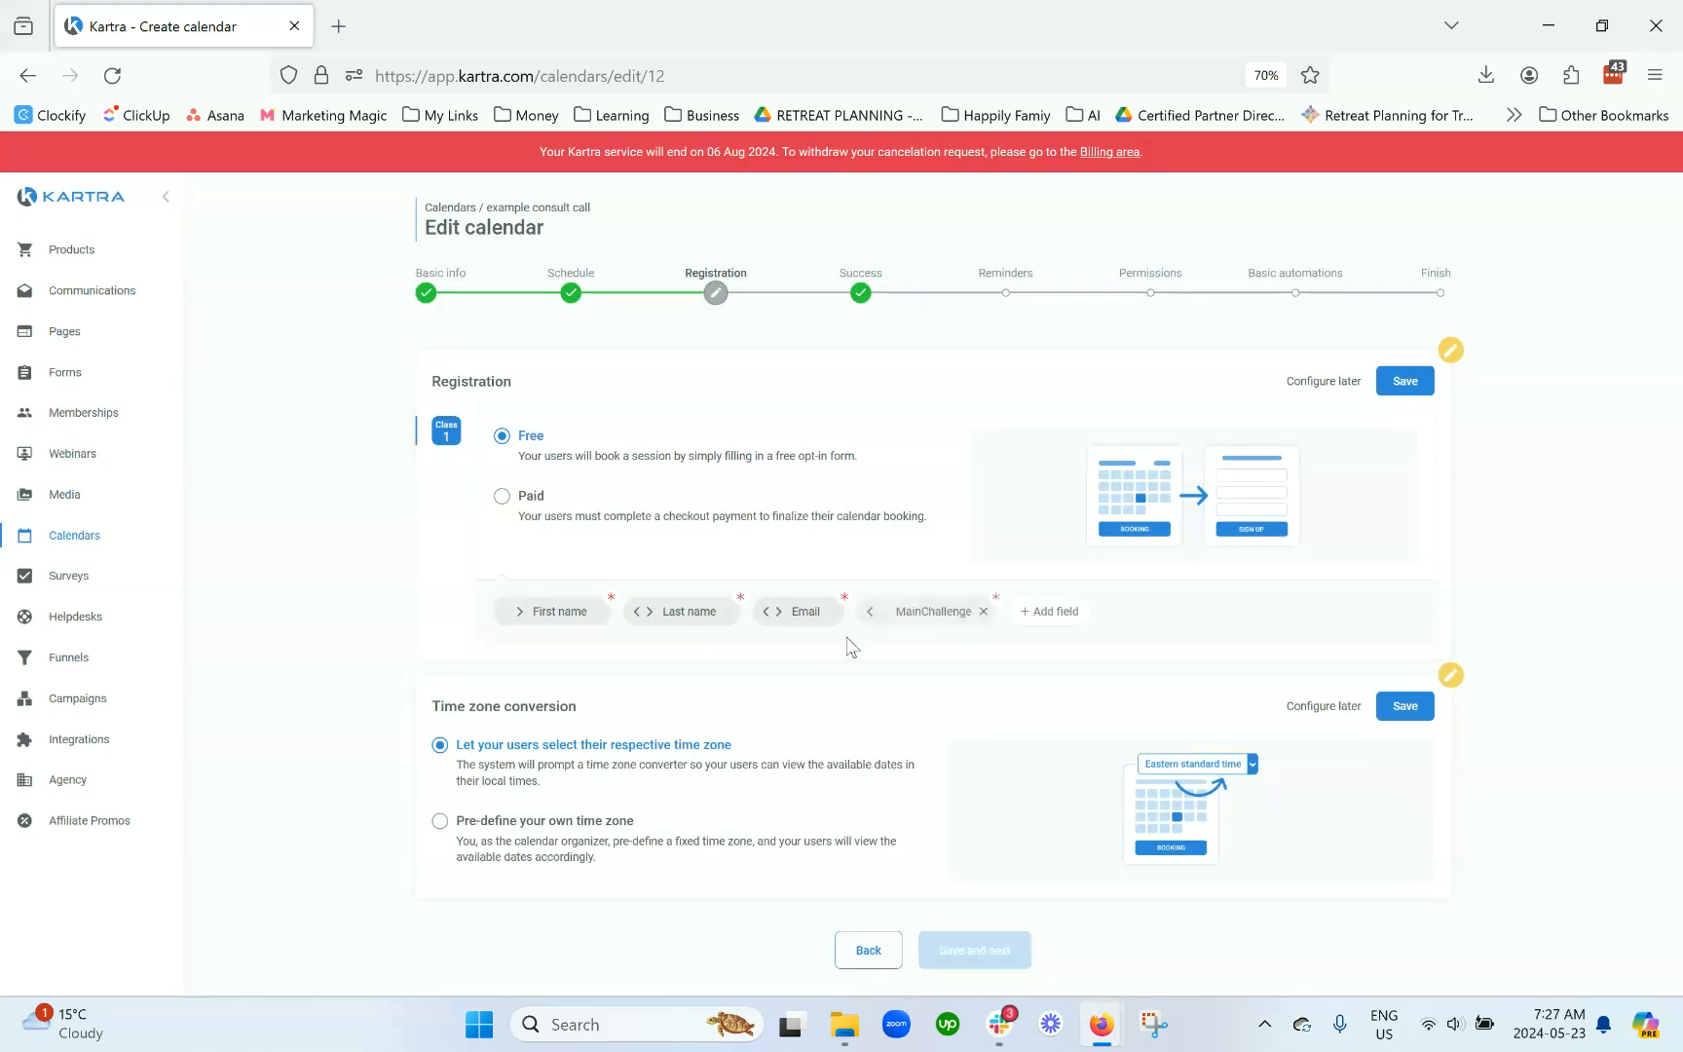
# Step: Save the free Registration and Time zone conversion settings, then advance to the Success step
pyautogui.click(1412, 383)
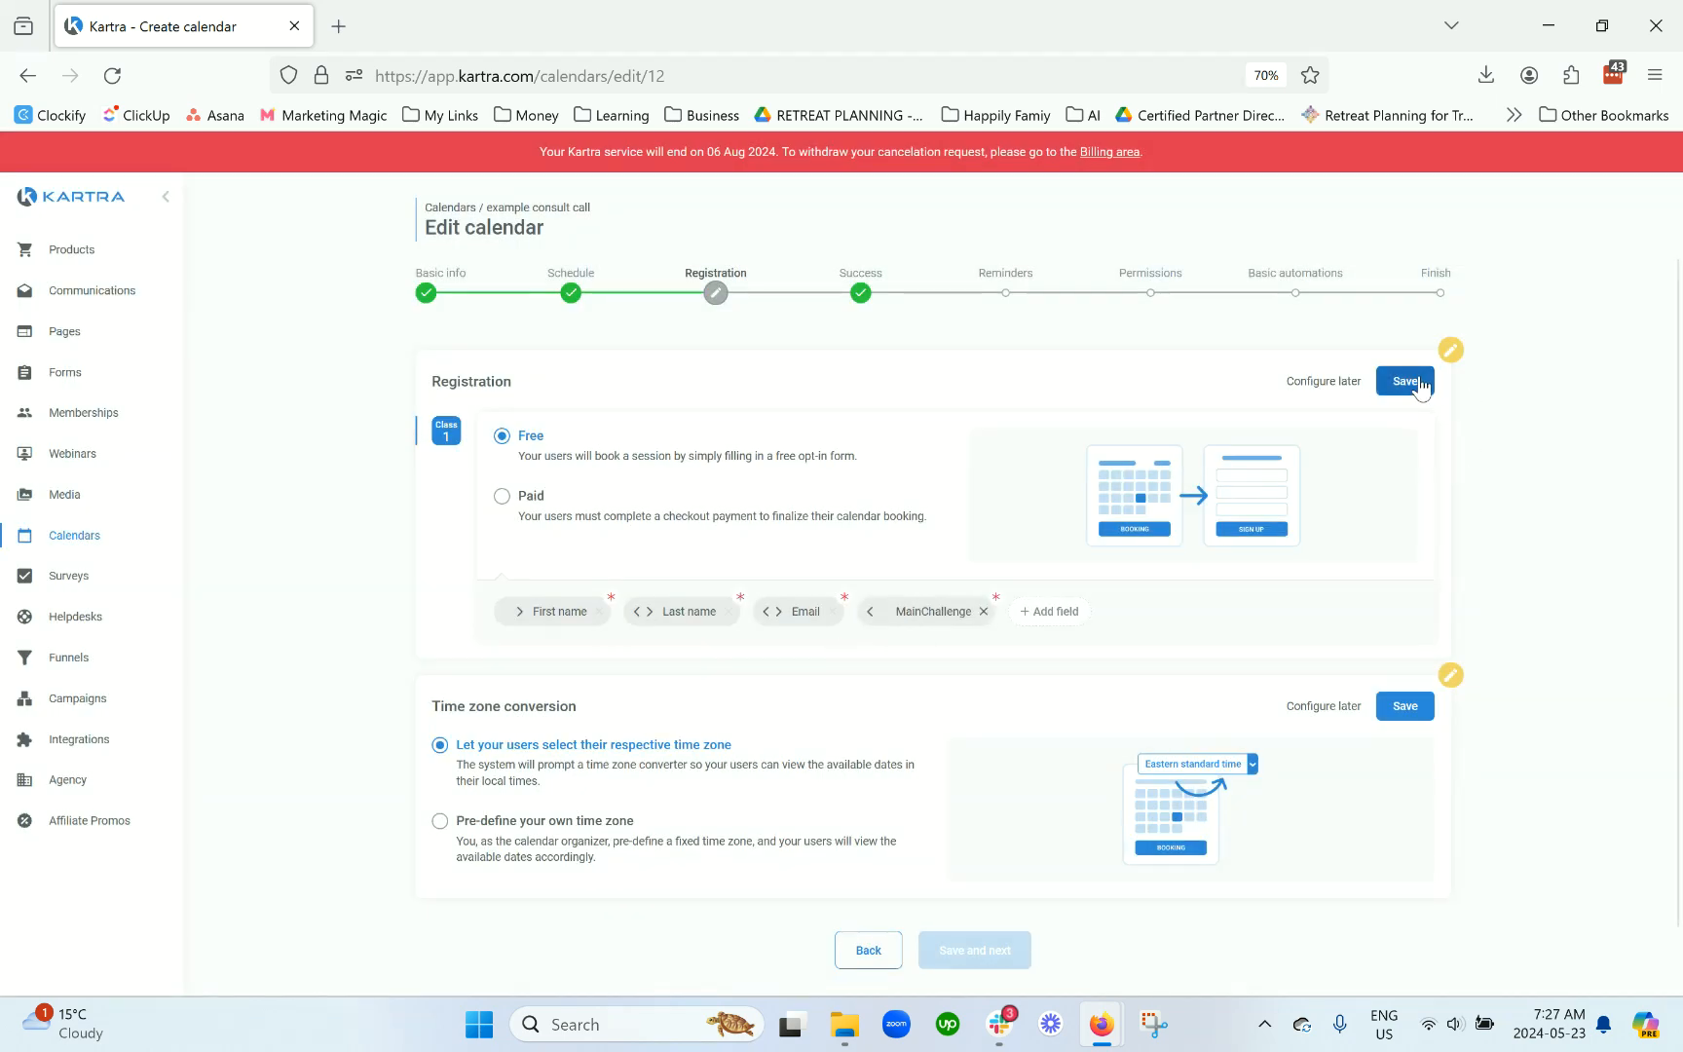
pyautogui.moveTo(580, 593); pyautogui.dragTo(433, 594)
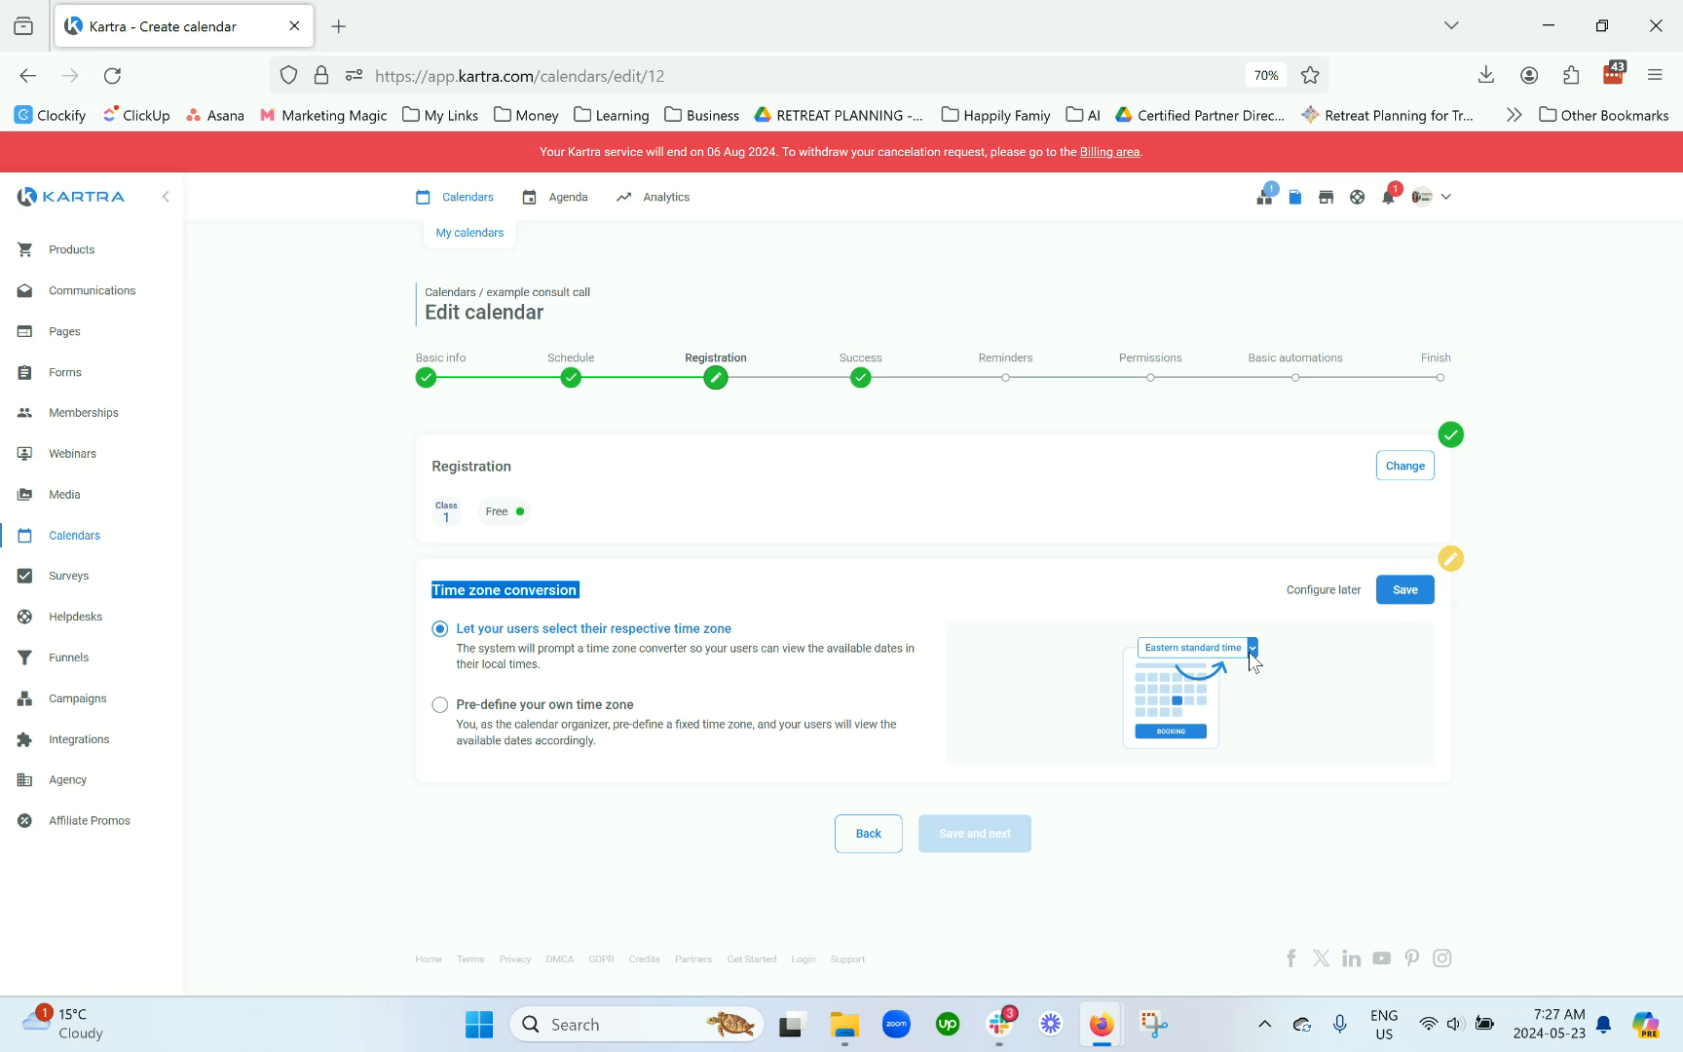
pyautogui.click(1412, 590)
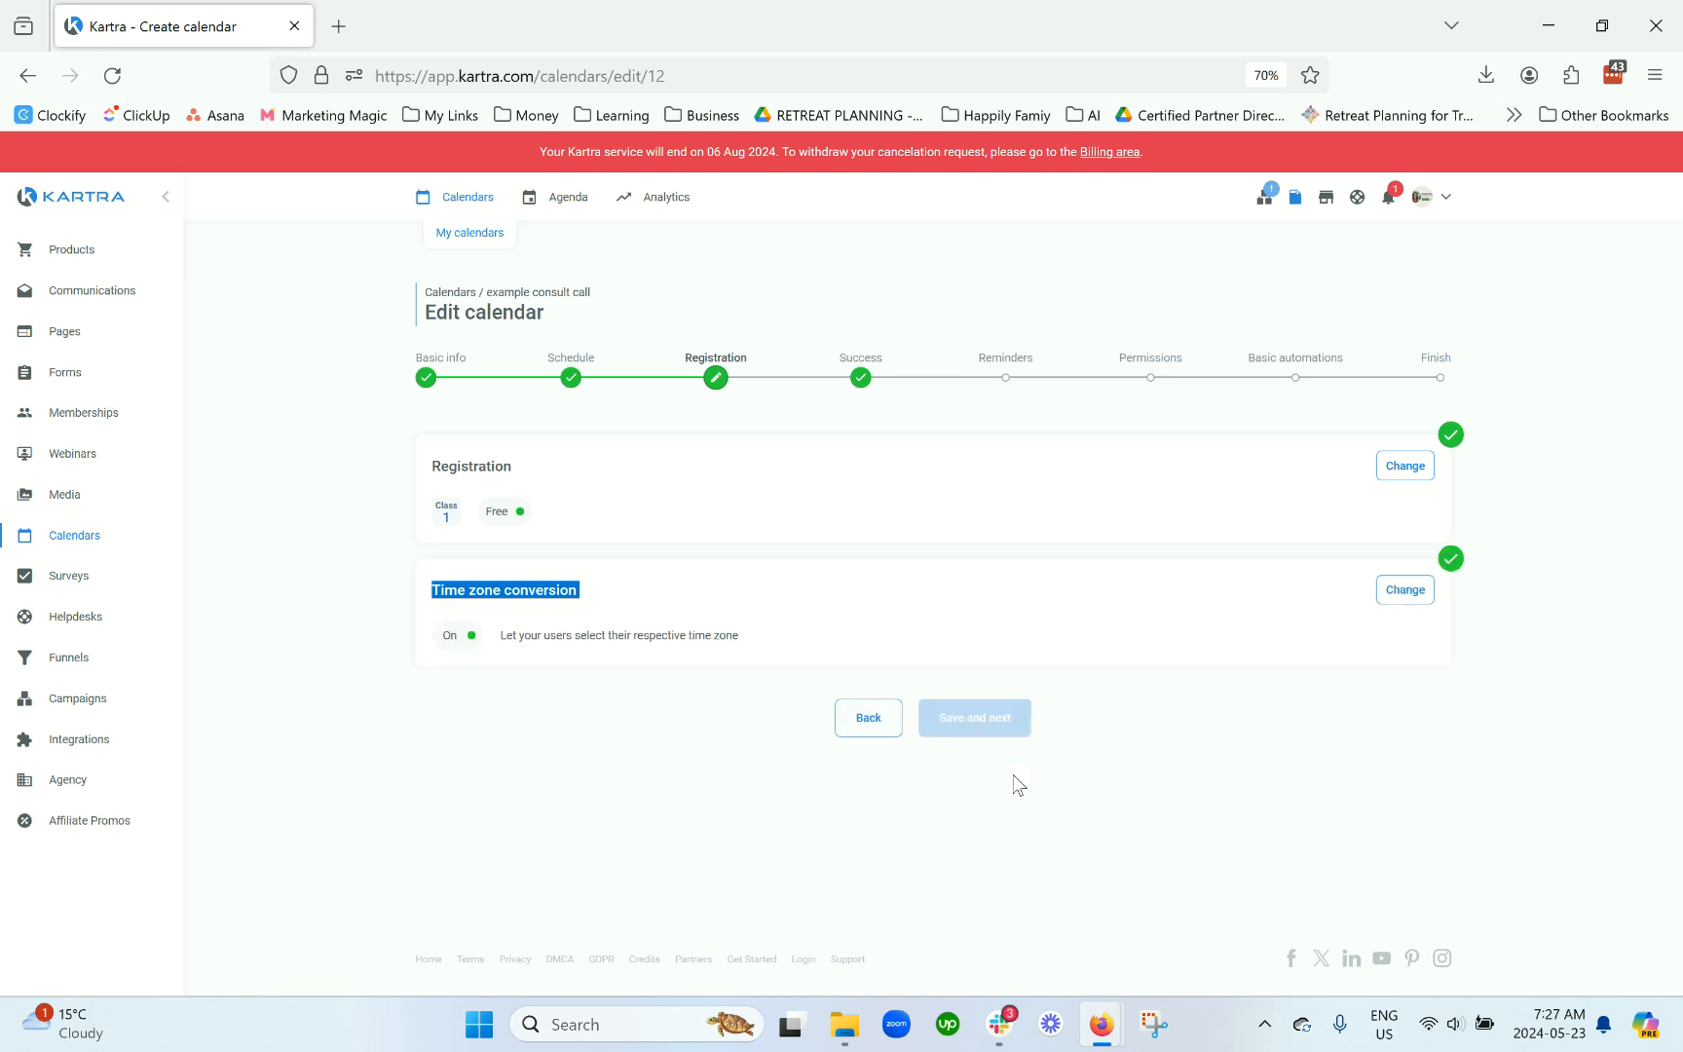
pyautogui.click(1006, 728)
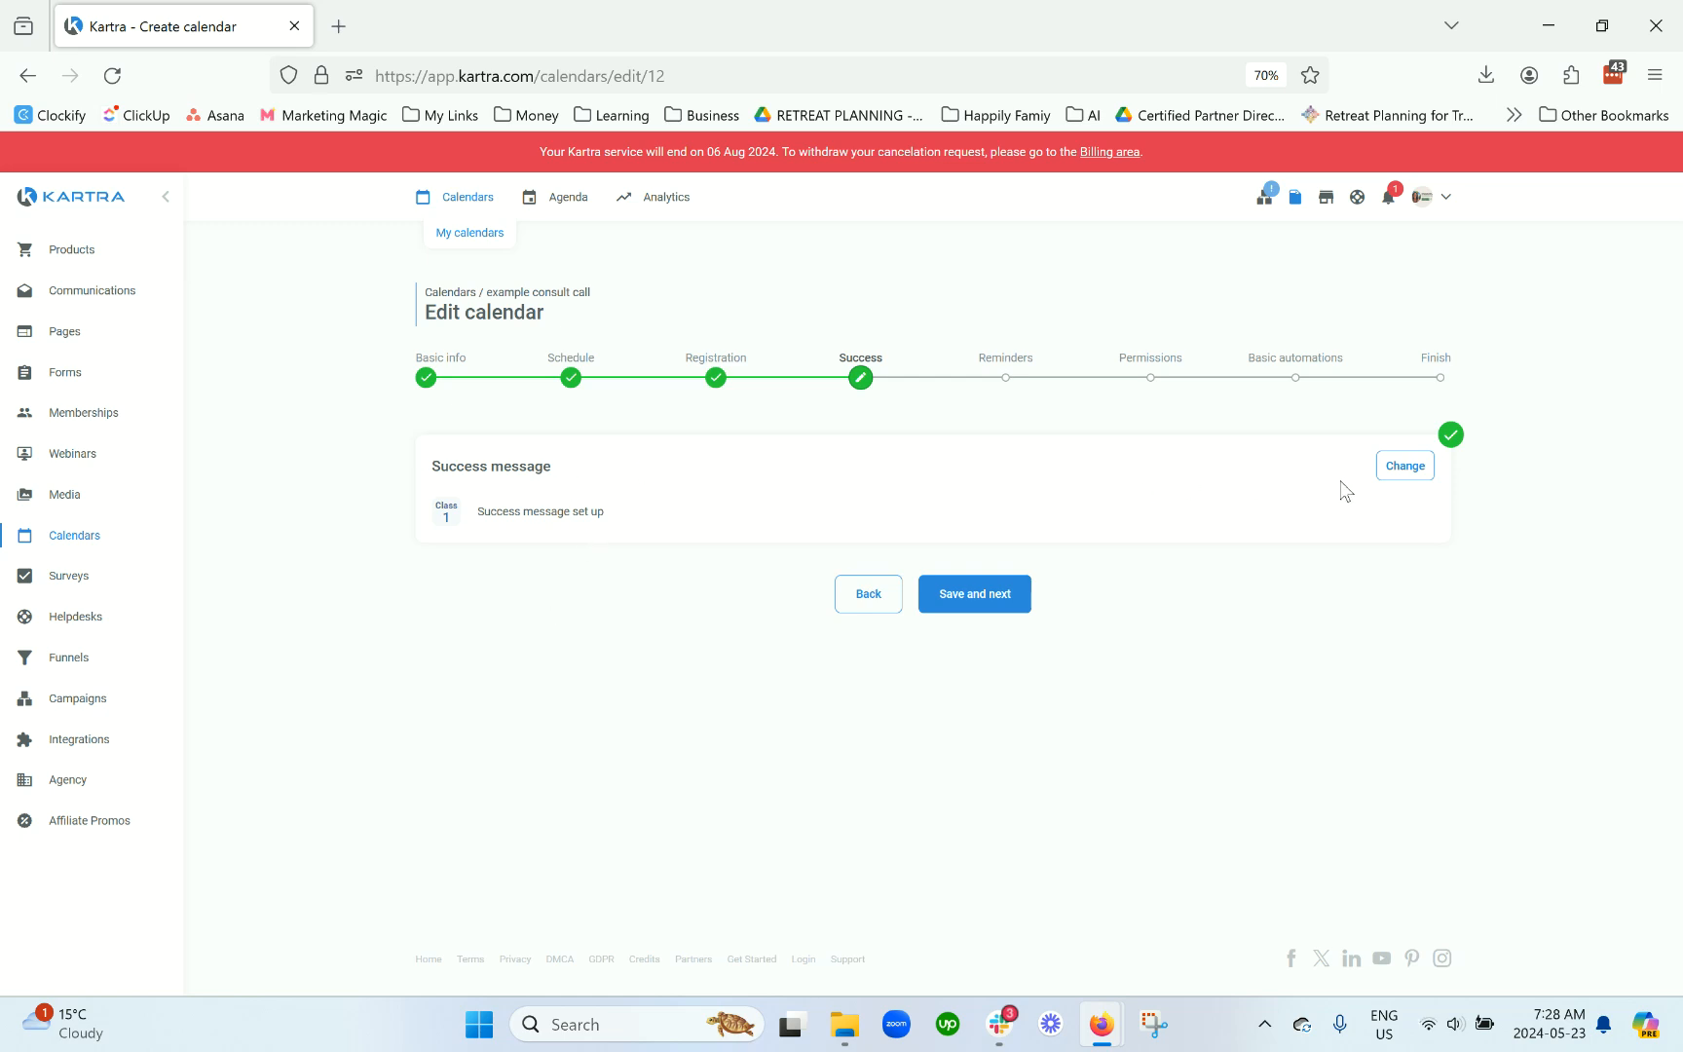
# Step: Keep the success step on 'Display a confirmation message' instead of redirecting bookers to another page
pyautogui.click(1404, 466)
pyautogui.scroll(-1, 930, 667)
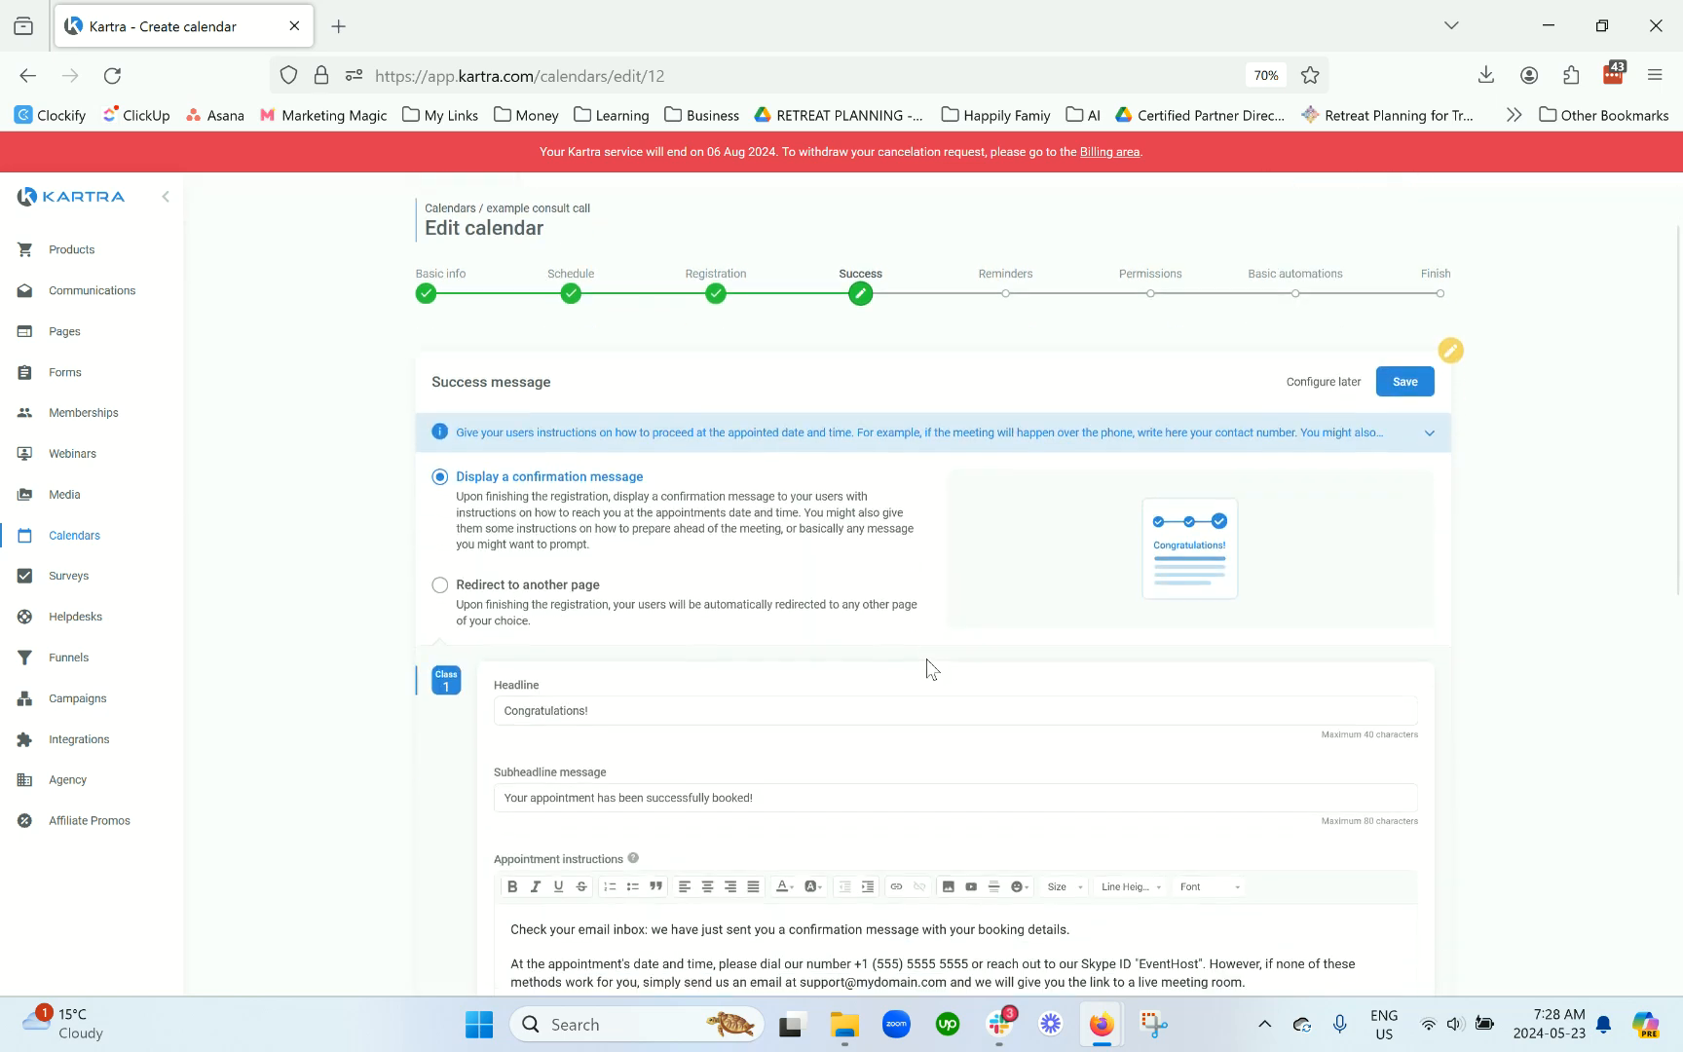
pyautogui.click(557, 614)
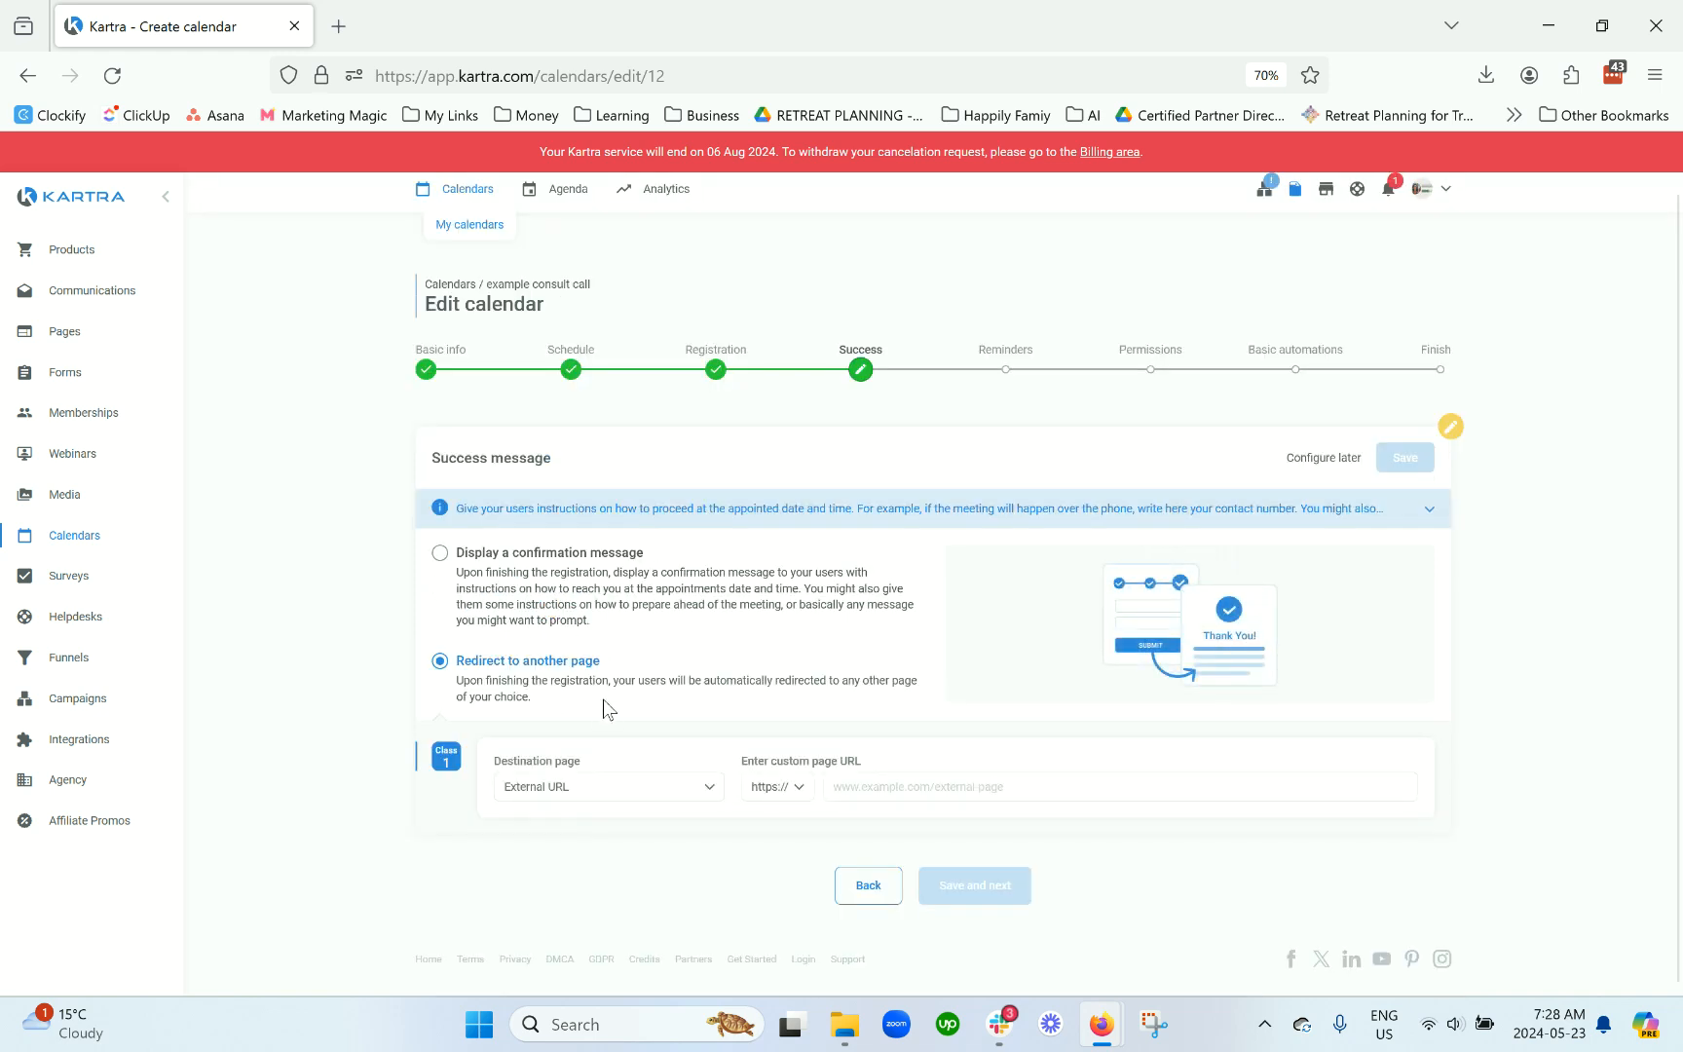
pyautogui.click(581, 795)
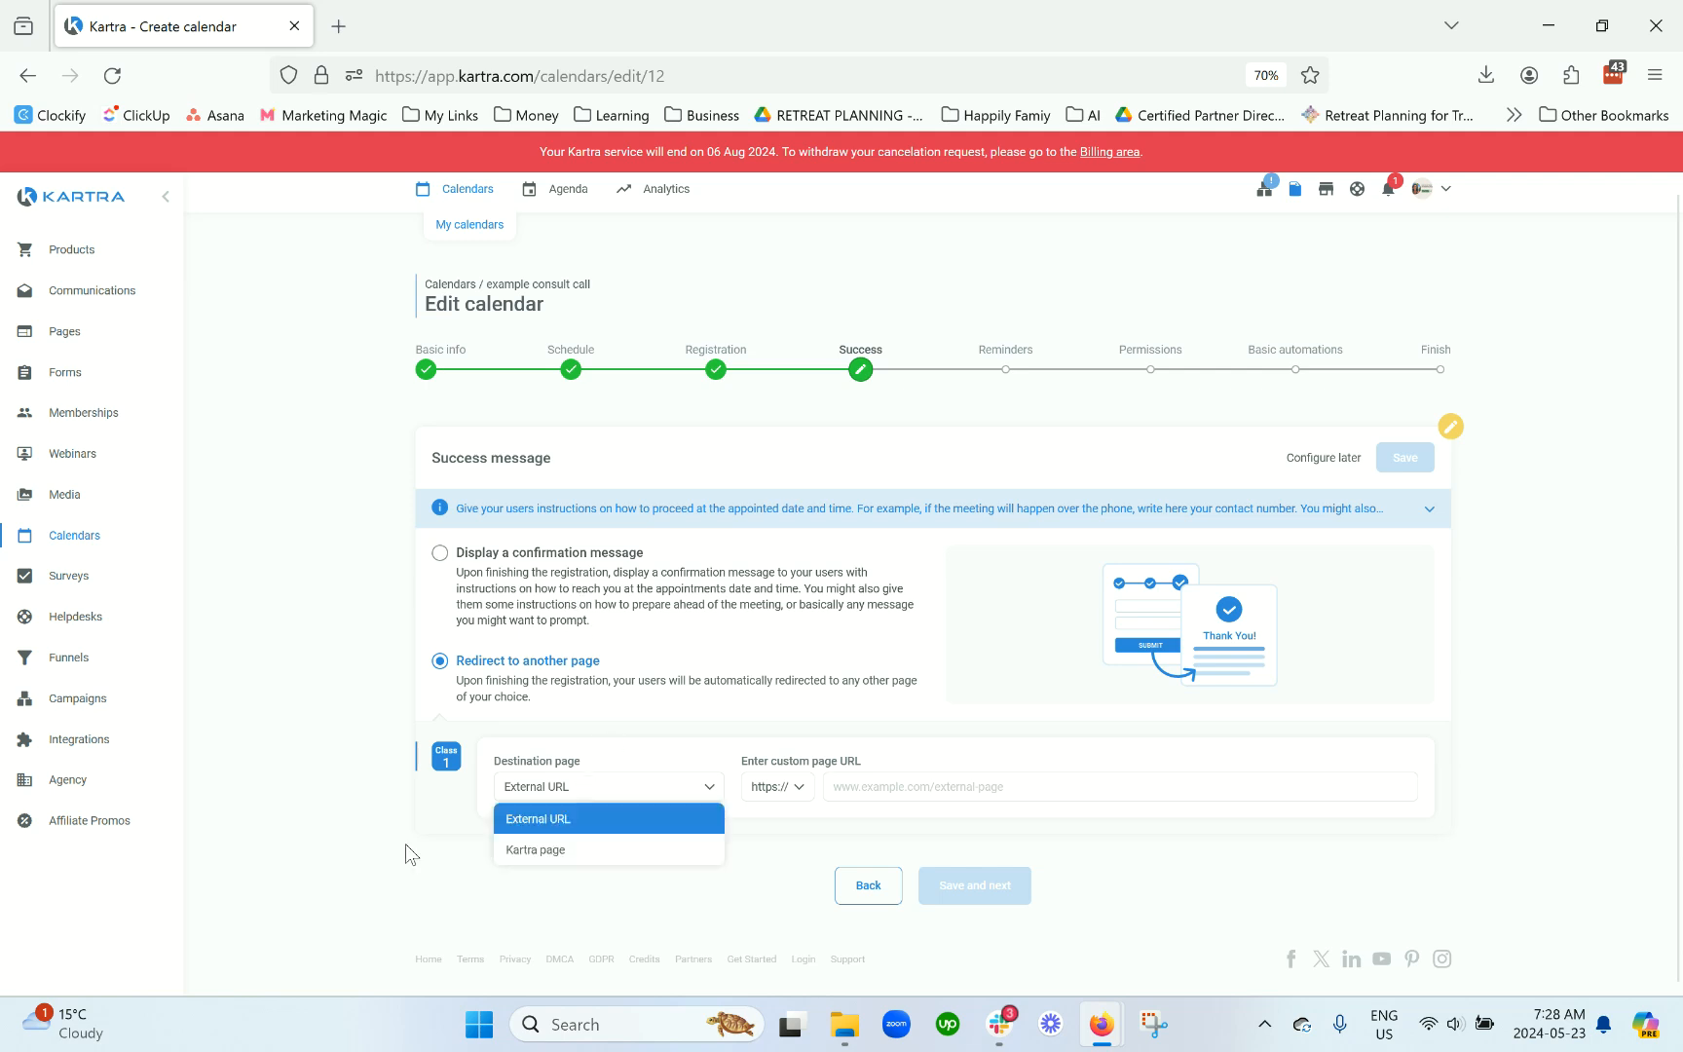
pyautogui.click(597, 584)
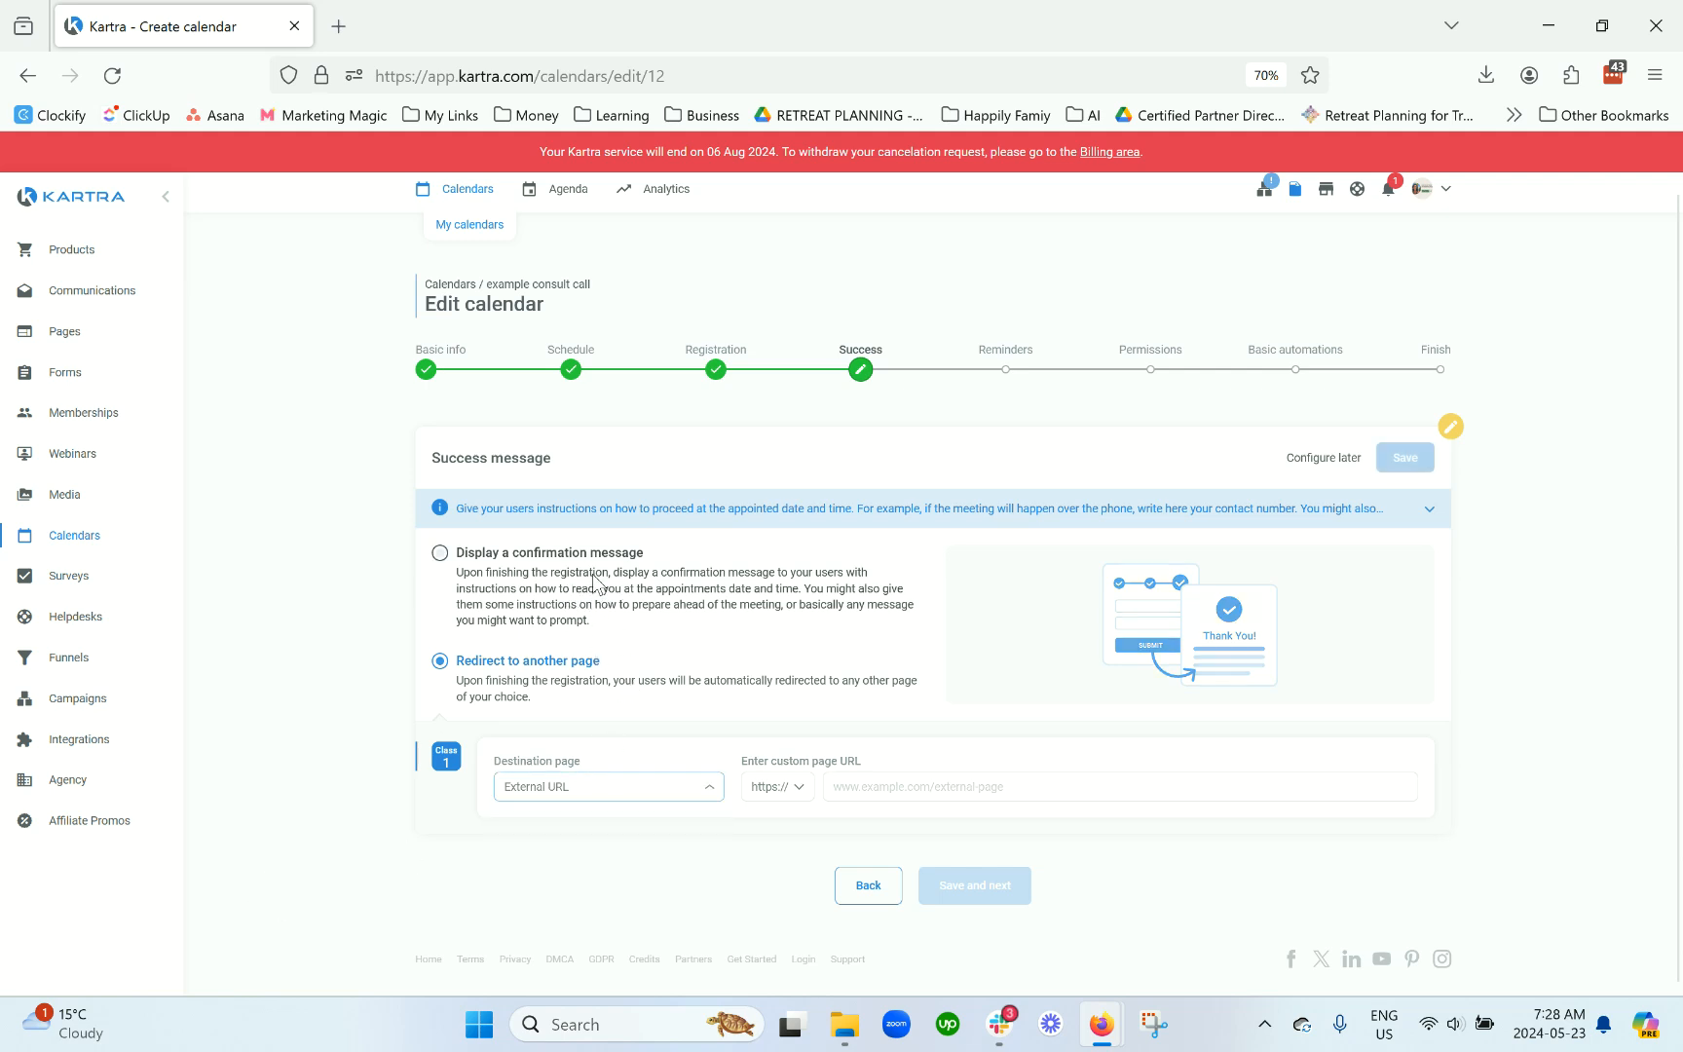
pyautogui.click(629, 688)
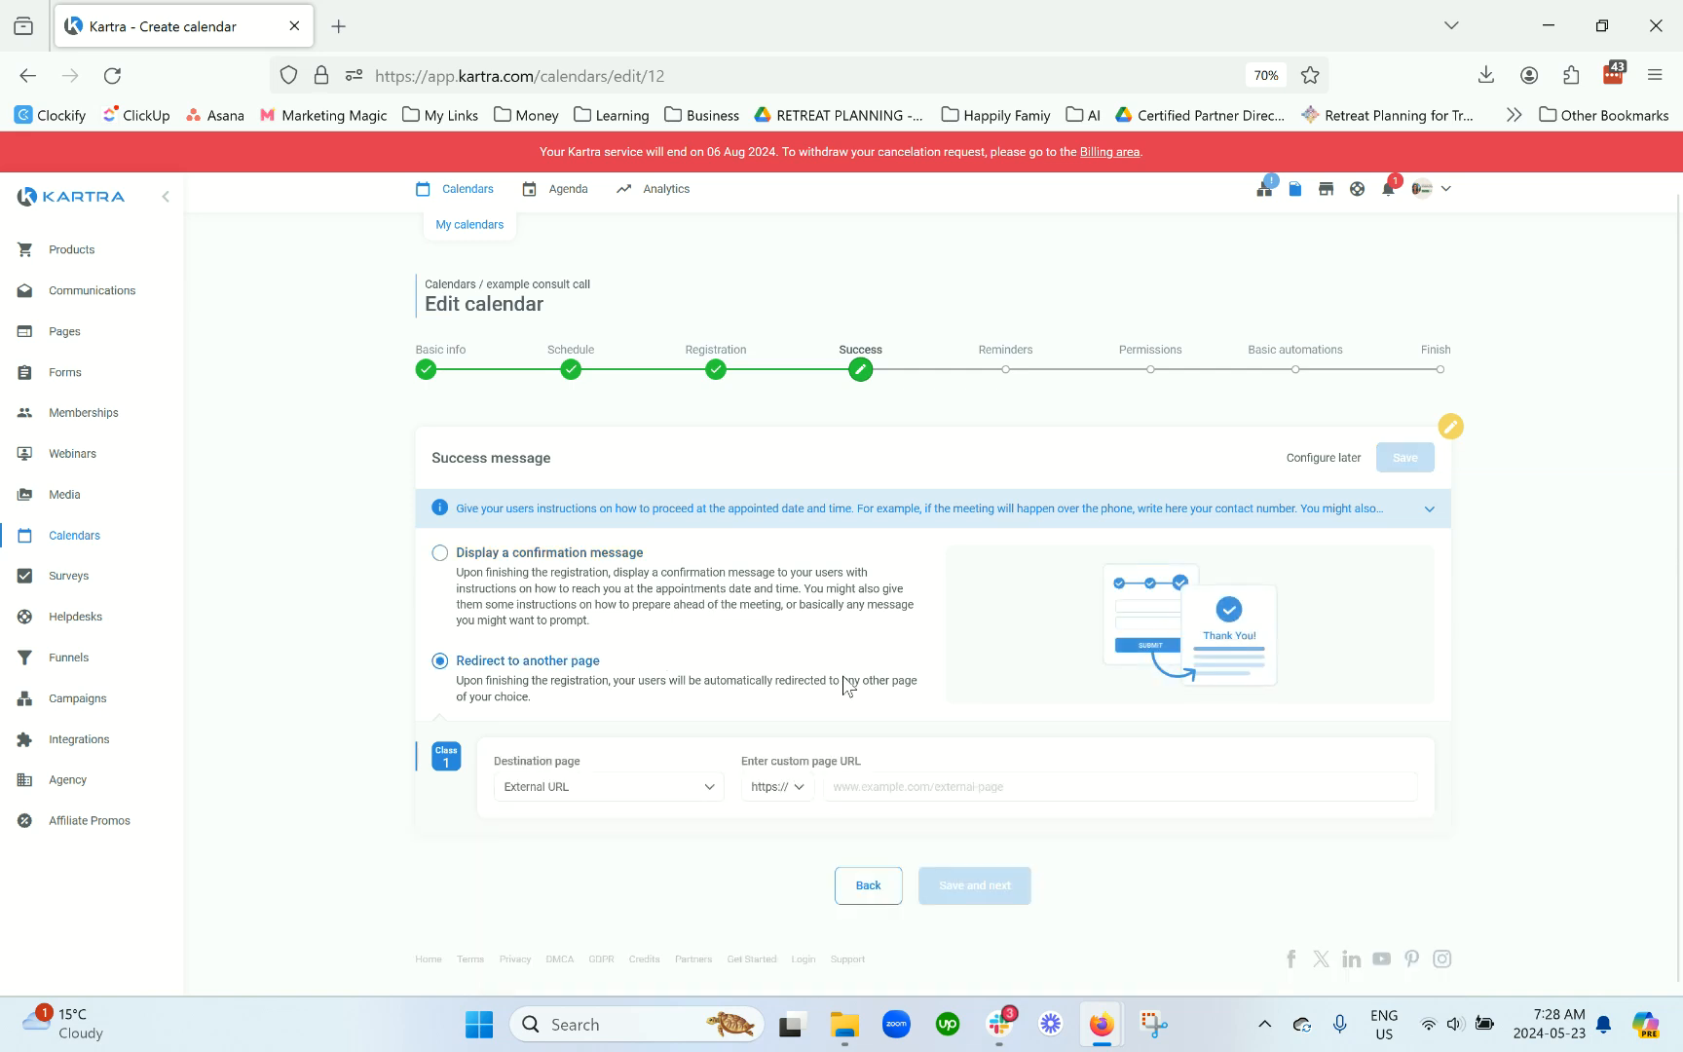
pyautogui.click(692, 603)
pyautogui.scroll(-3, 740, 608)
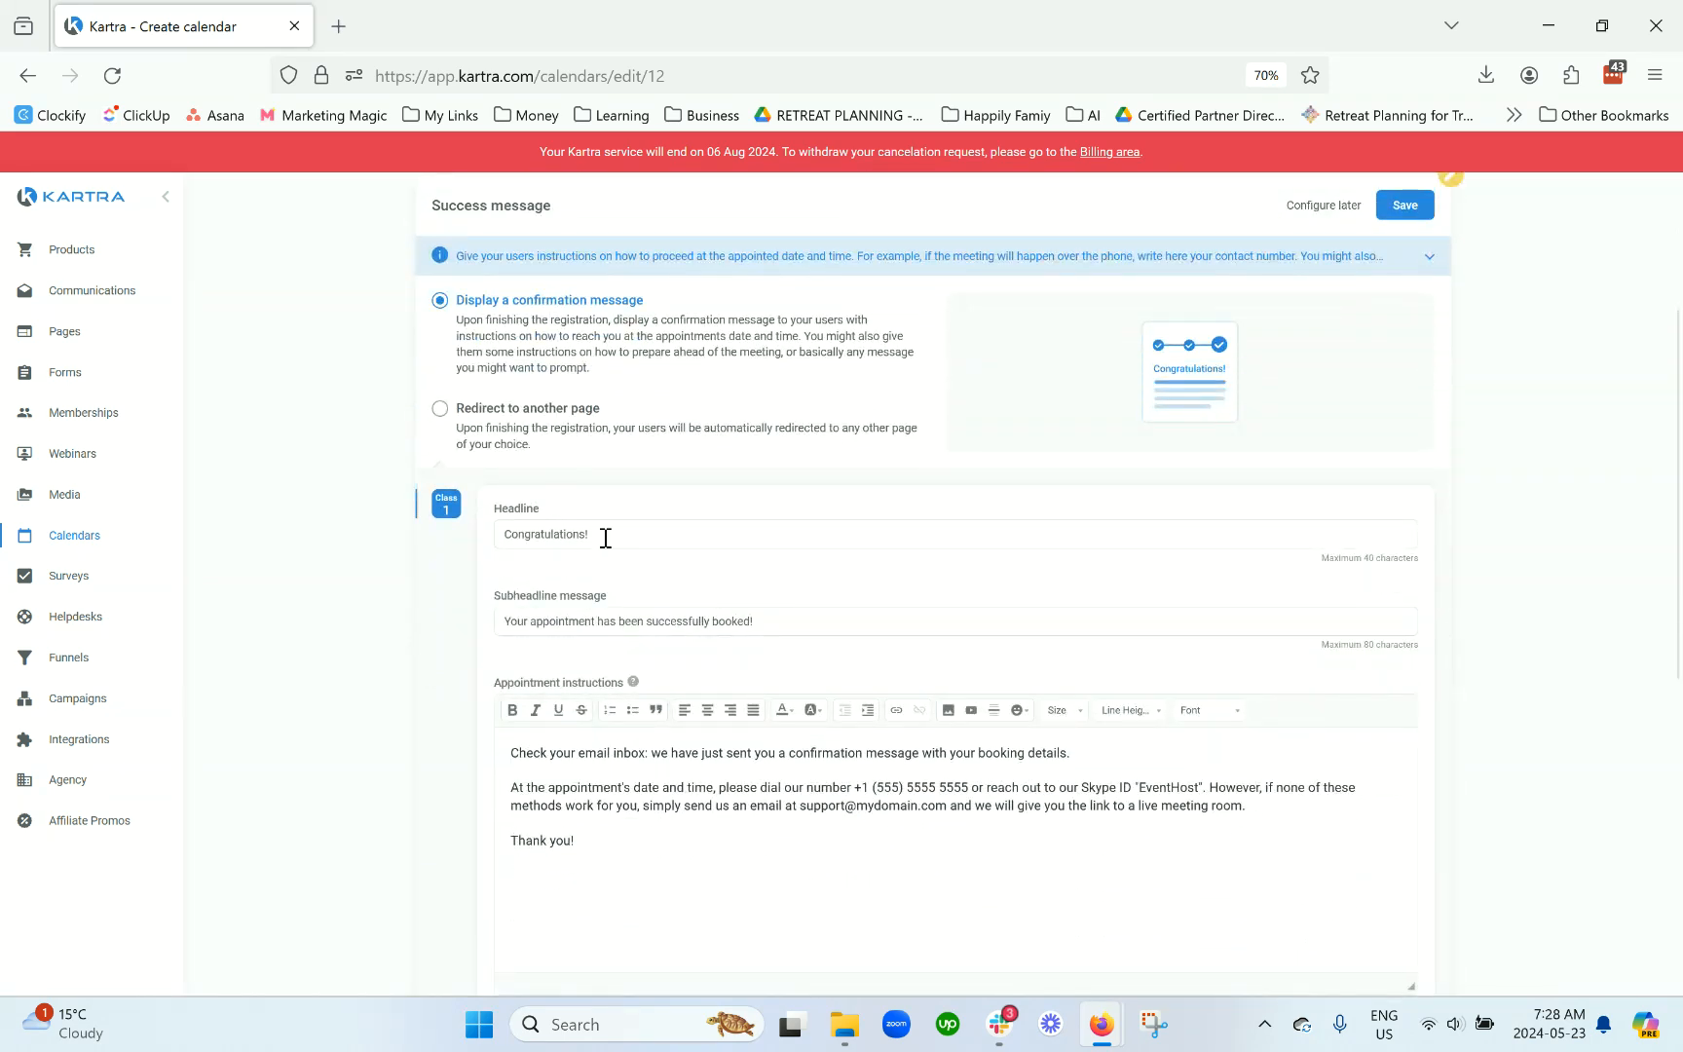
pyautogui.moveTo(604, 538); pyautogui.dragTo(477, 538)
pyautogui.scroll(-3, 570, 623)
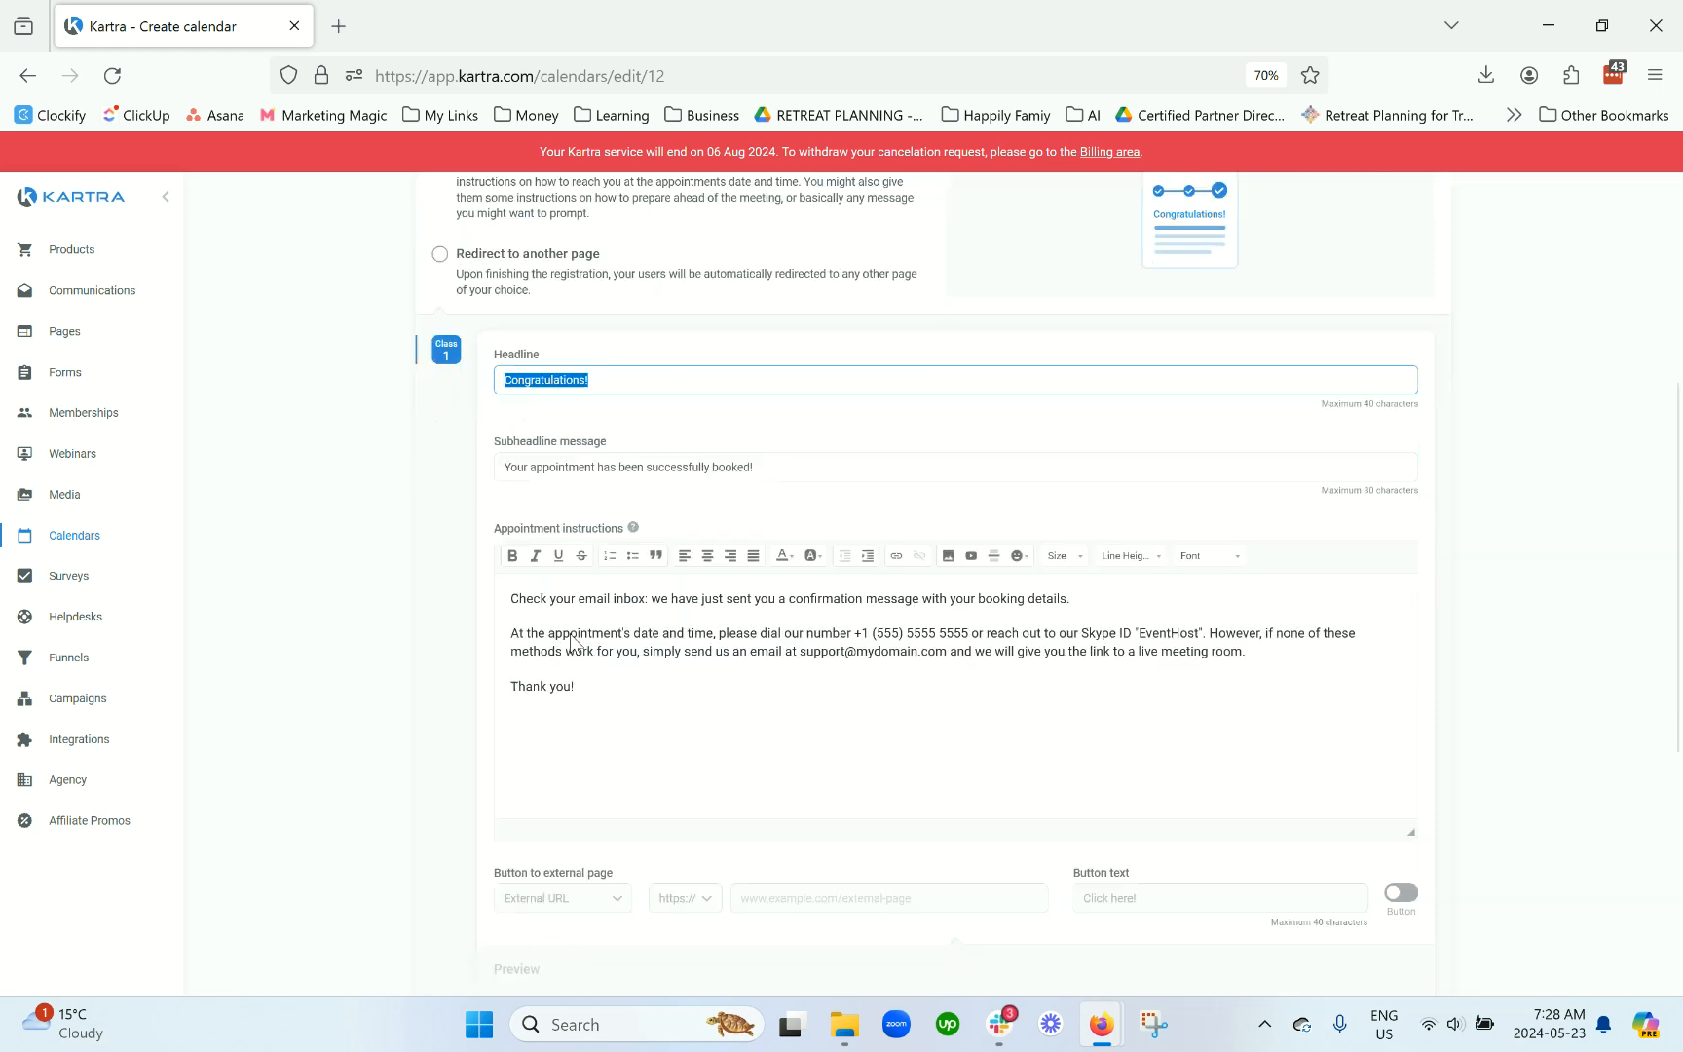
pyautogui.click(601, 589)
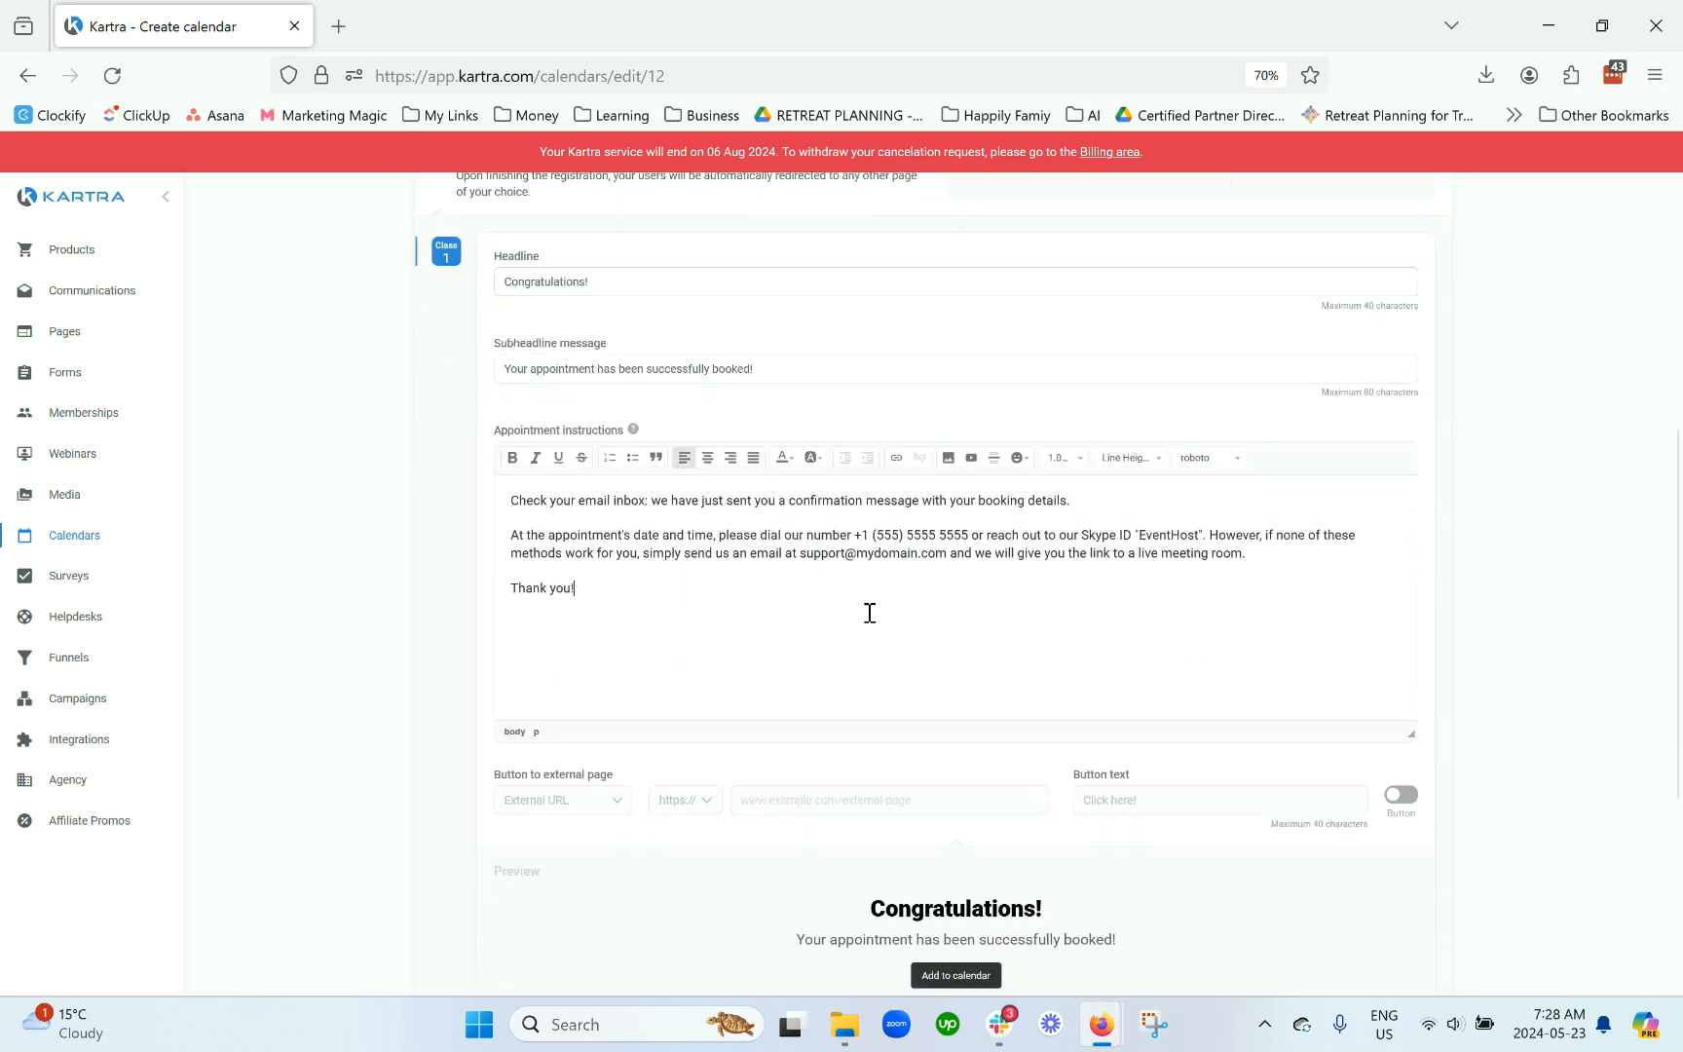
# Step: Leave the external-page button switched off and save the success message settings
pyautogui.scroll(-1, 930, 601)
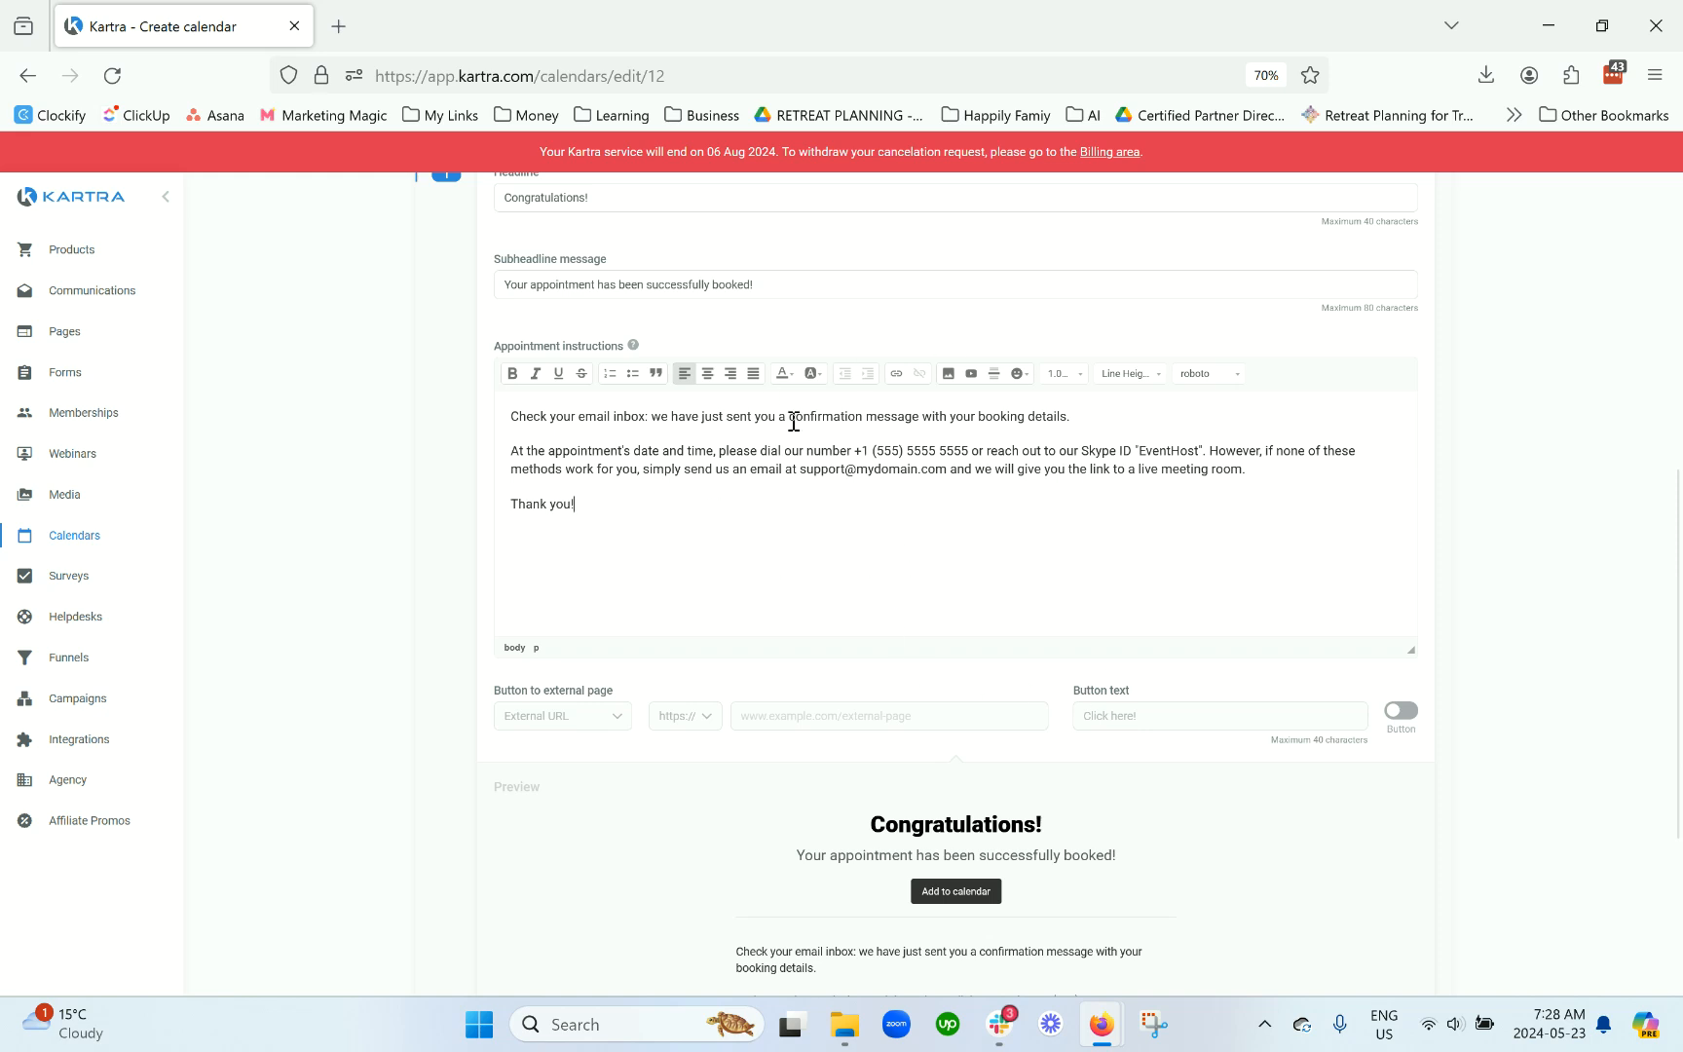
pyautogui.scroll(3, 765, 562)
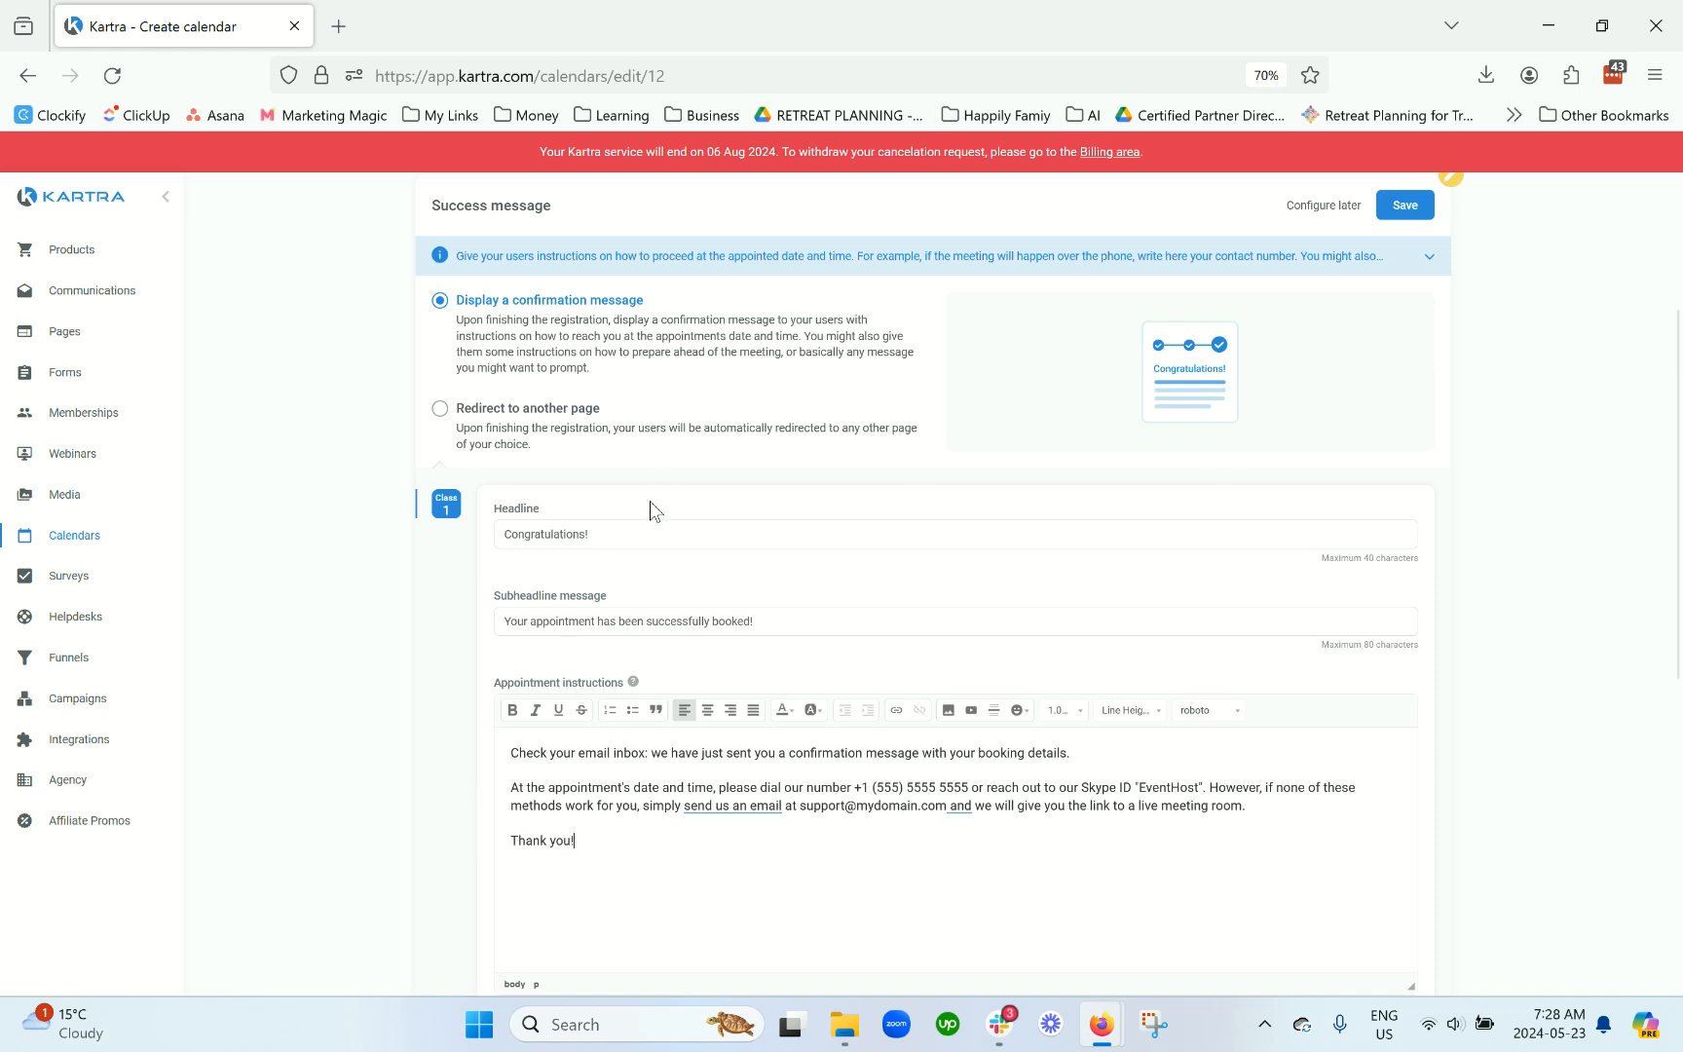
pyautogui.scroll(-3, 649, 501)
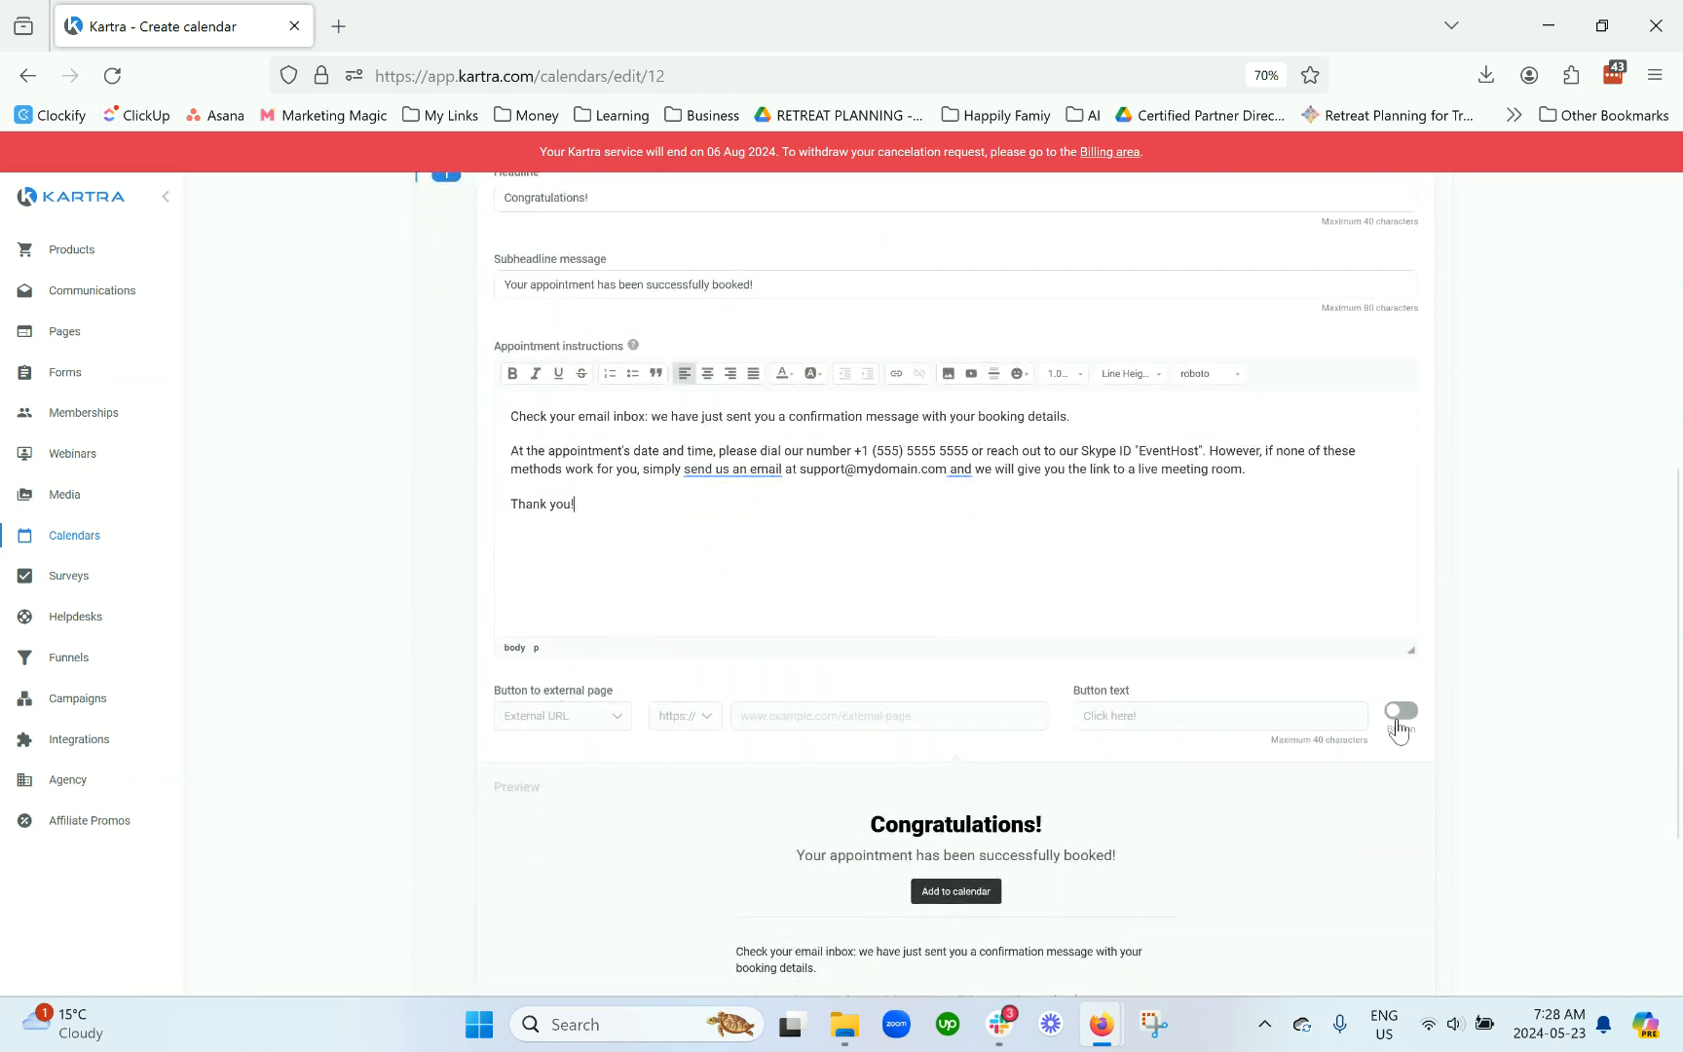
pyautogui.scroll(-2, 1403, 718)
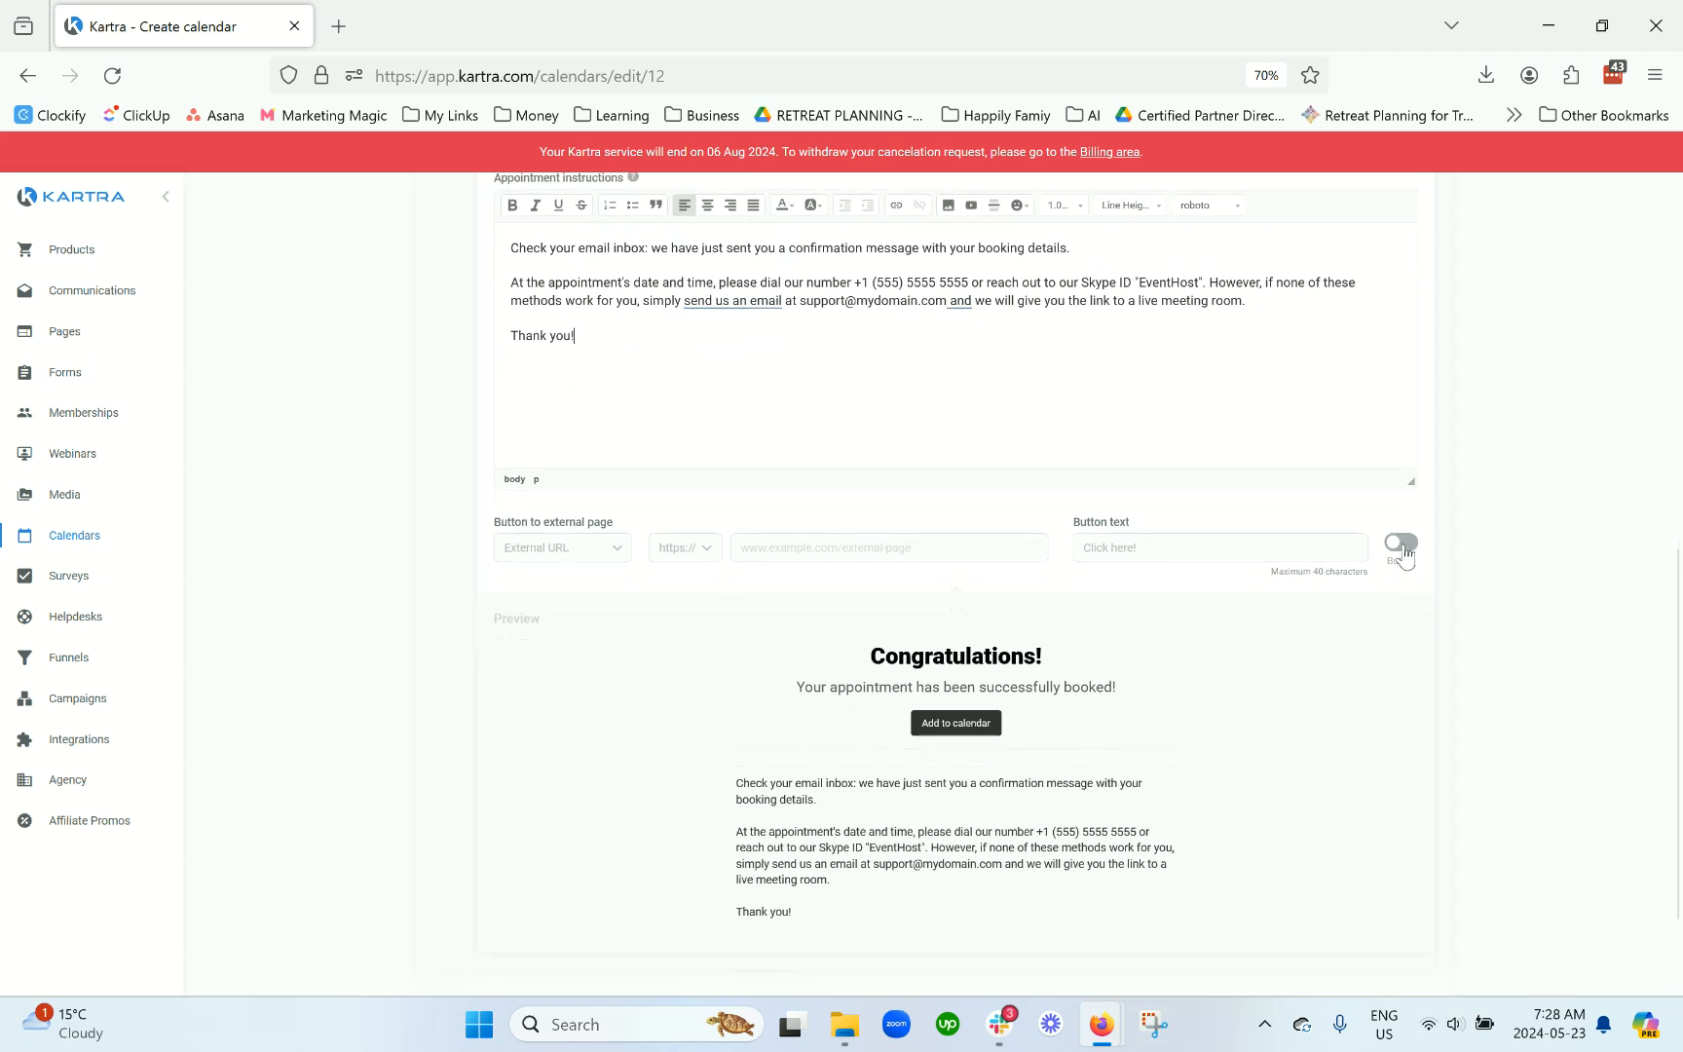
pyautogui.click(1402, 548)
pyautogui.scroll(-2, 1392, 557)
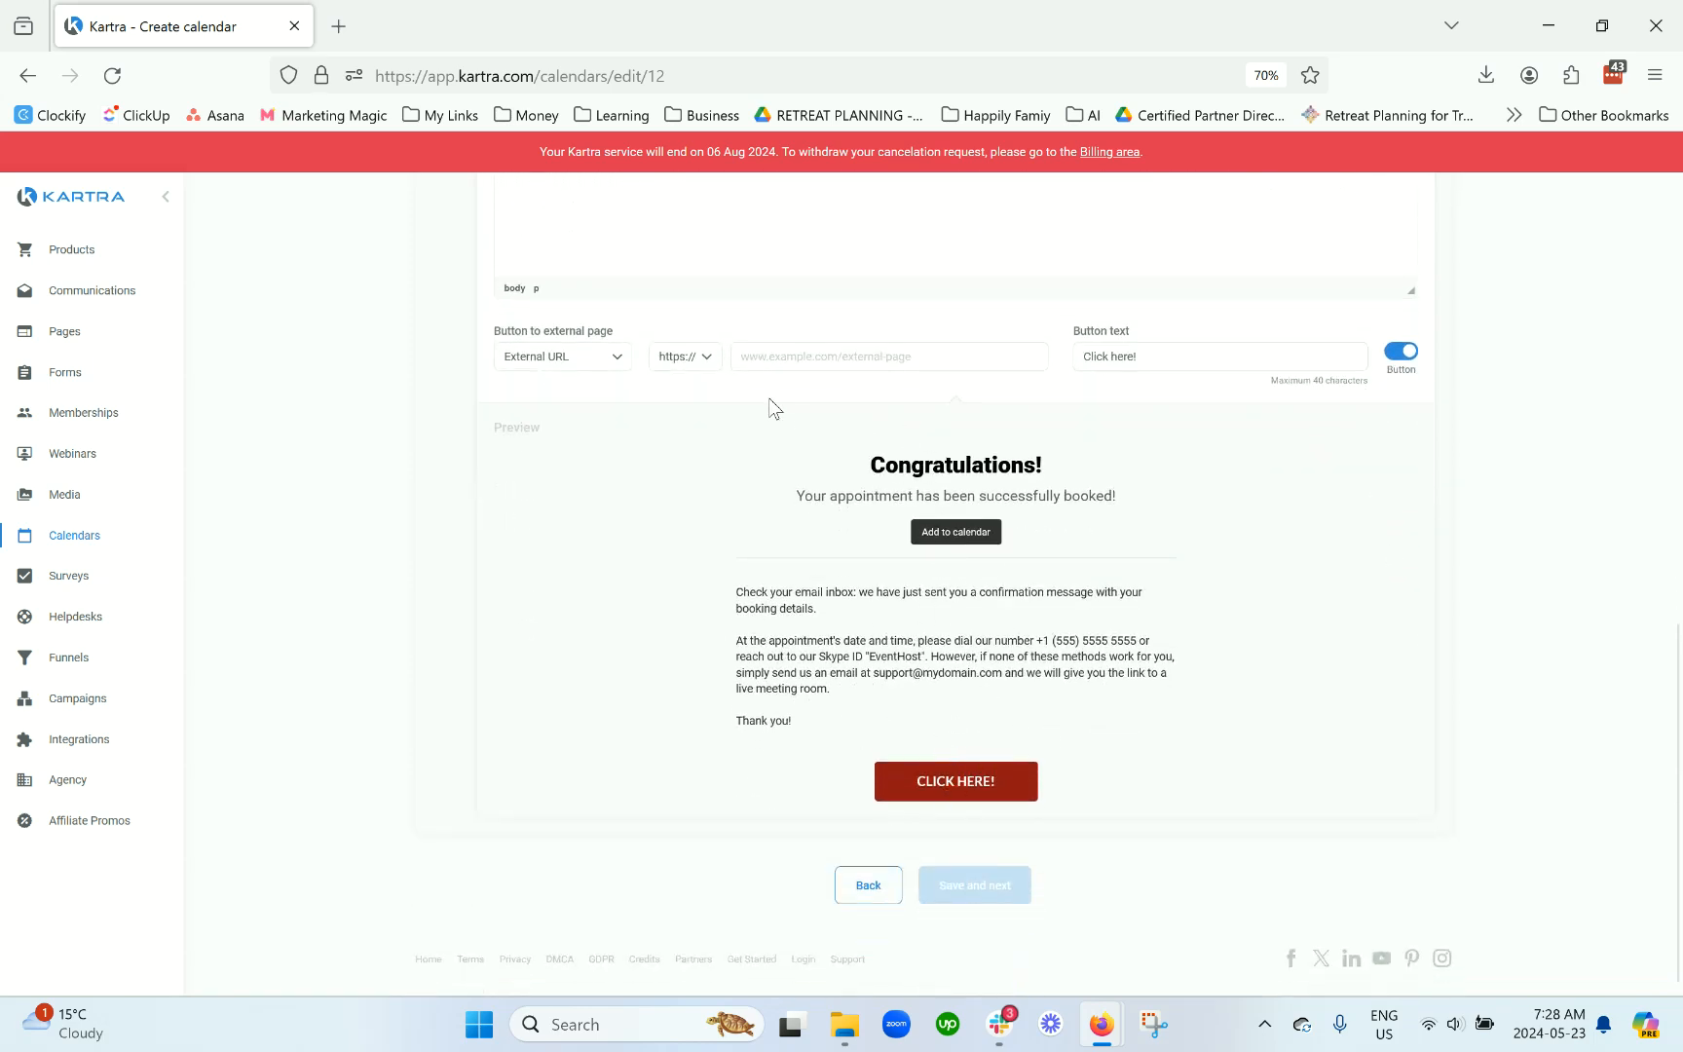
pyautogui.click(1400, 353)
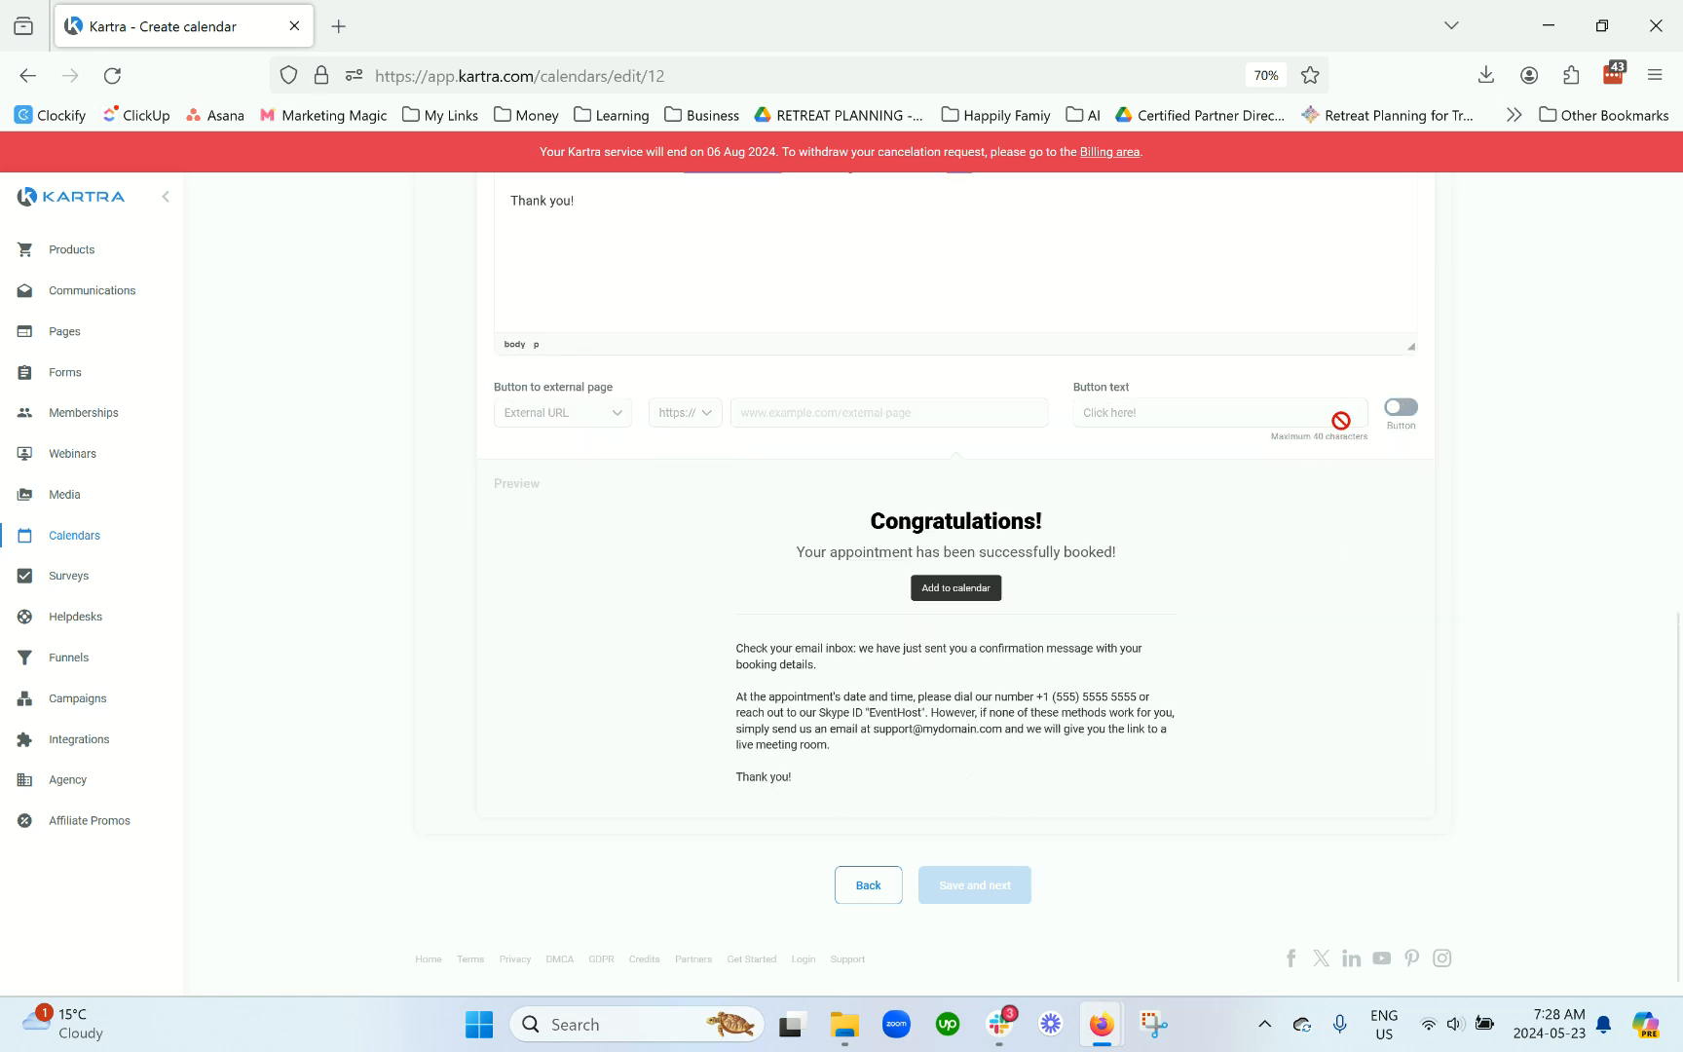
pyautogui.click(1402, 409)
pyautogui.click(1399, 409)
pyautogui.scroll(10, 1379, 645)
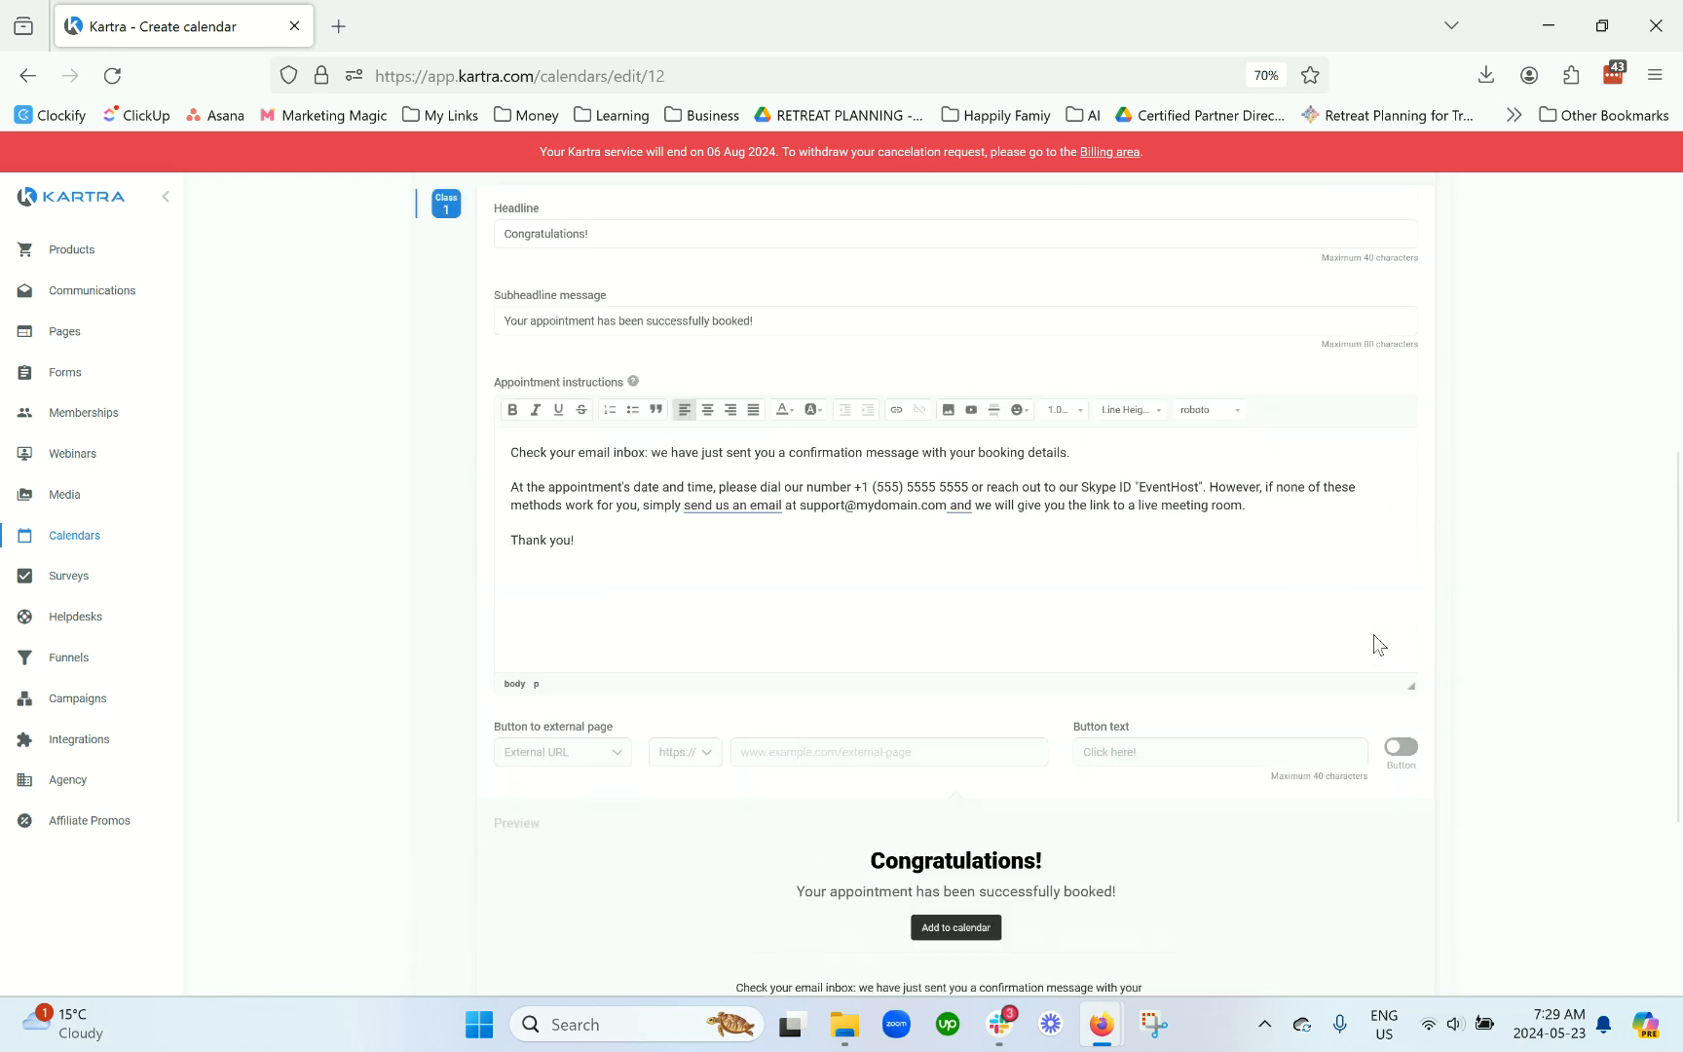
pyautogui.click(1403, 409)
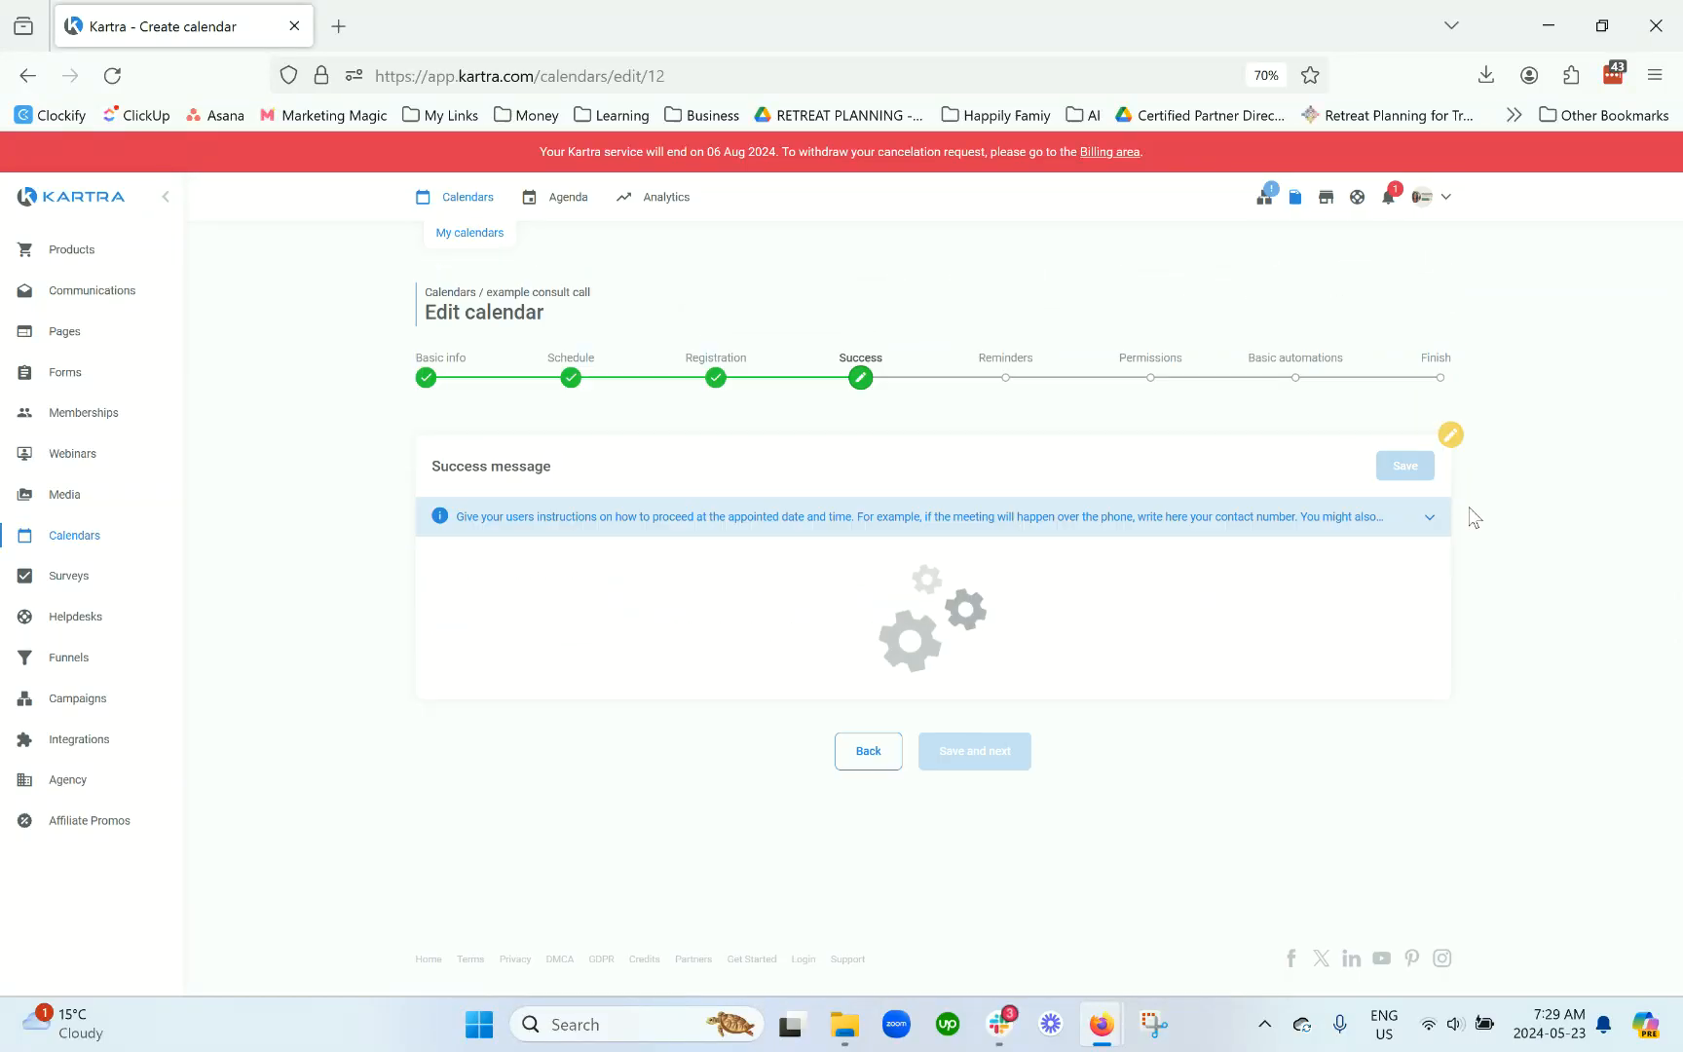
# Step: On the Reminders step, enable emails to bookers and use a new sender address for both From and Reply-To
pyautogui.click(967, 595)
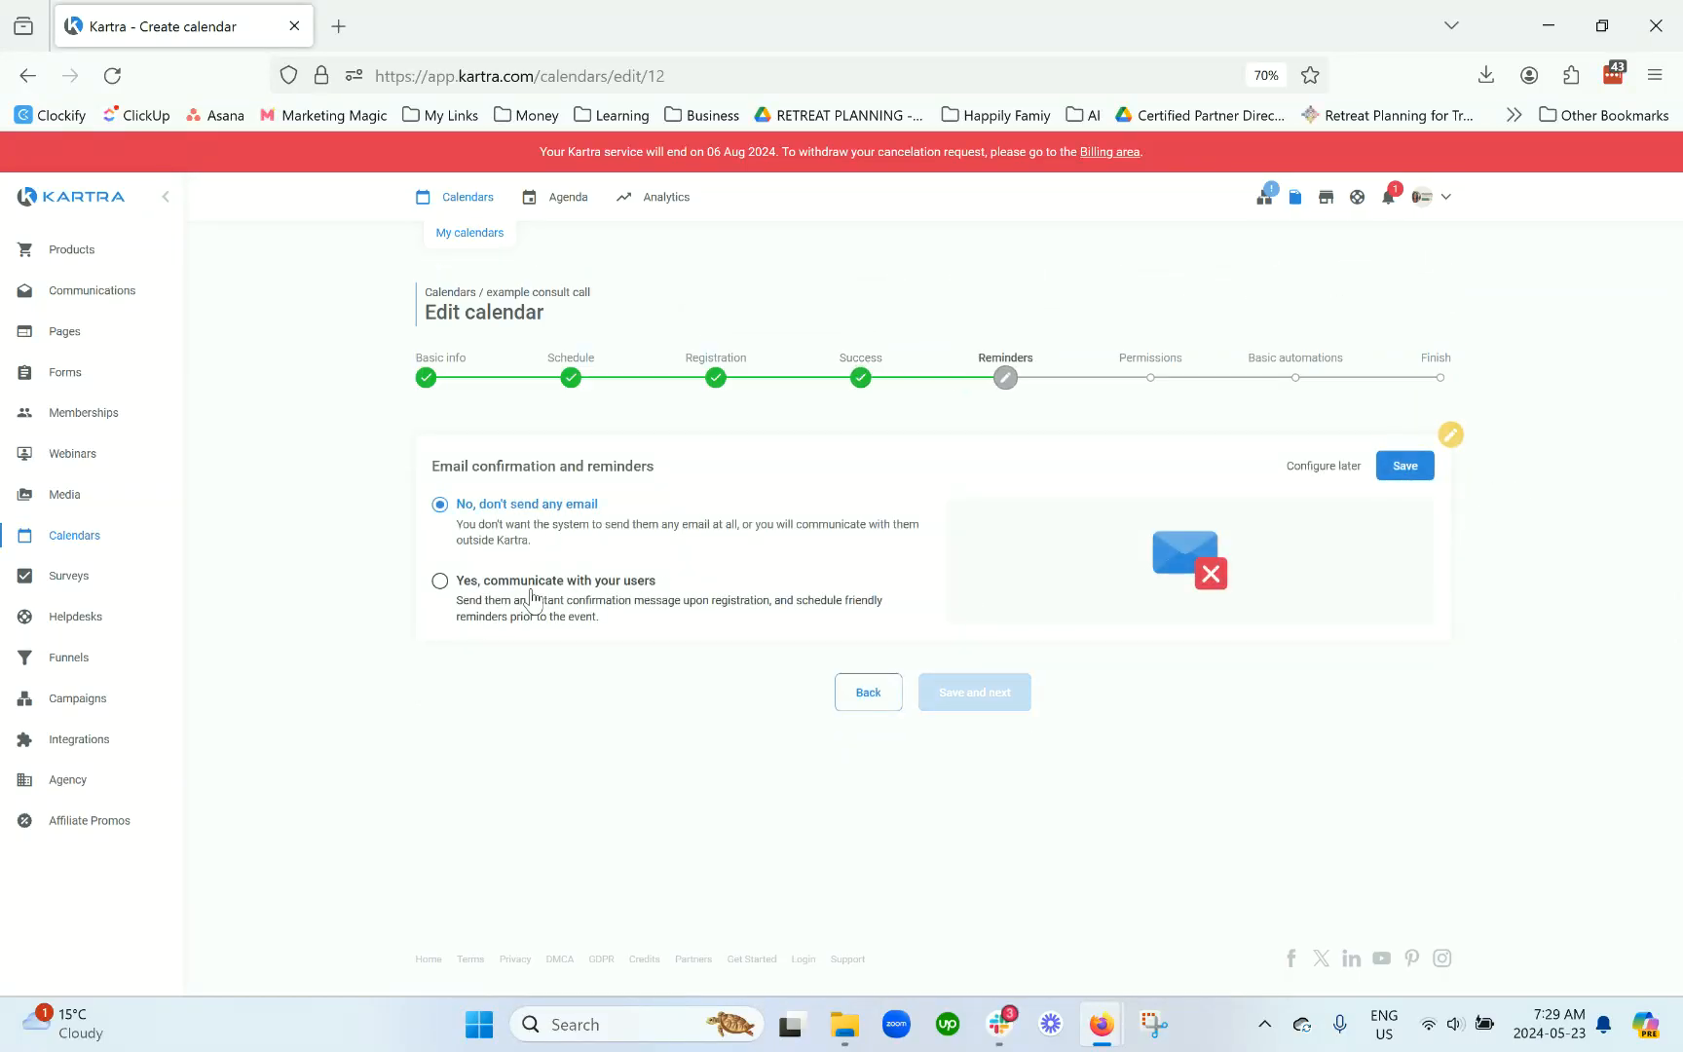
pyautogui.click(439, 580)
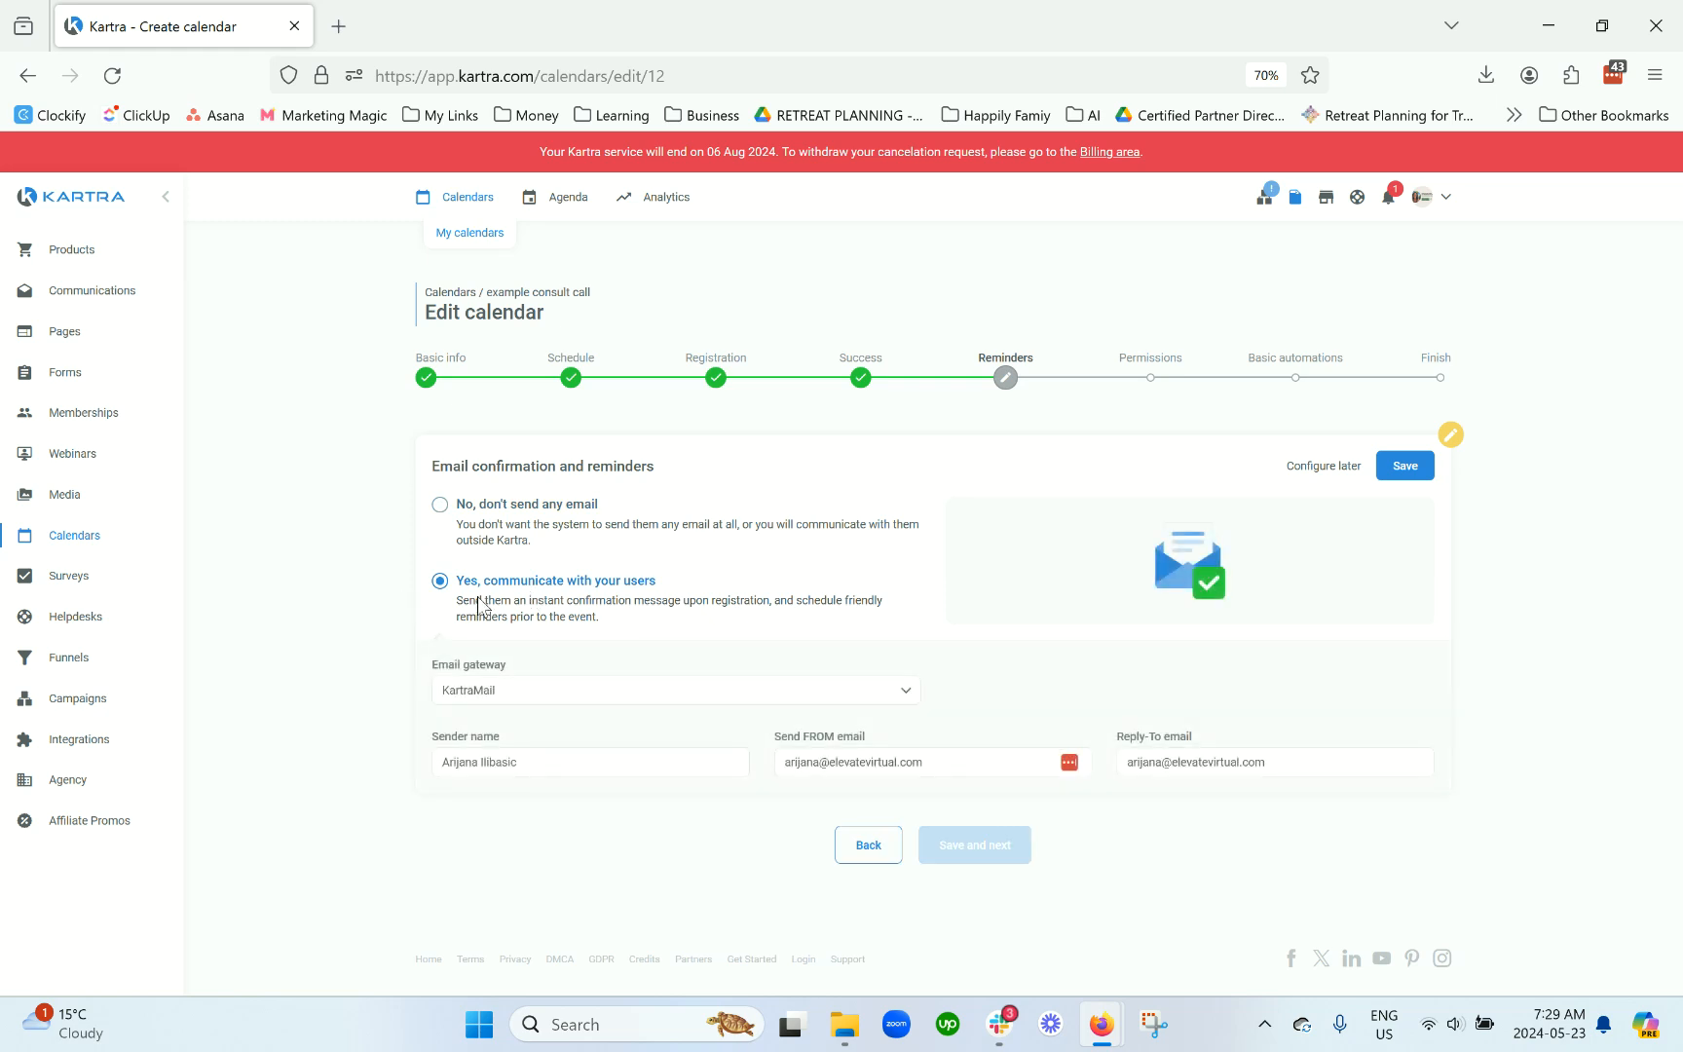
pyautogui.tripleClick(821, 764)
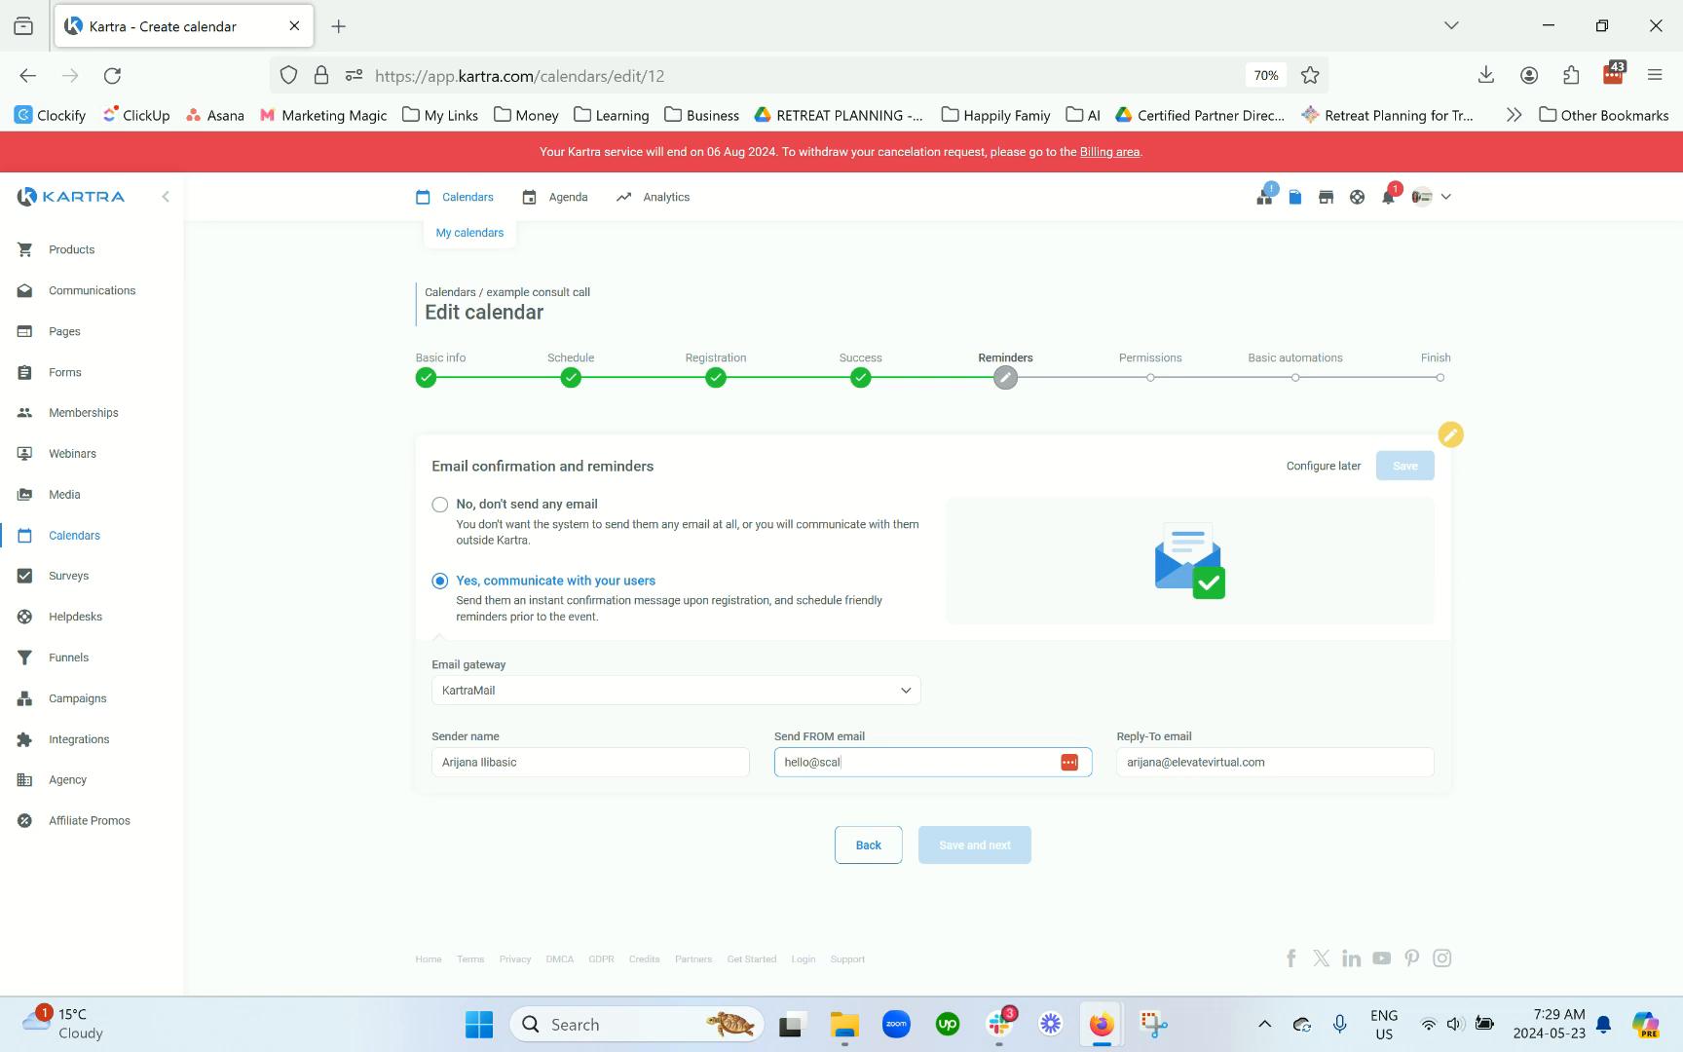
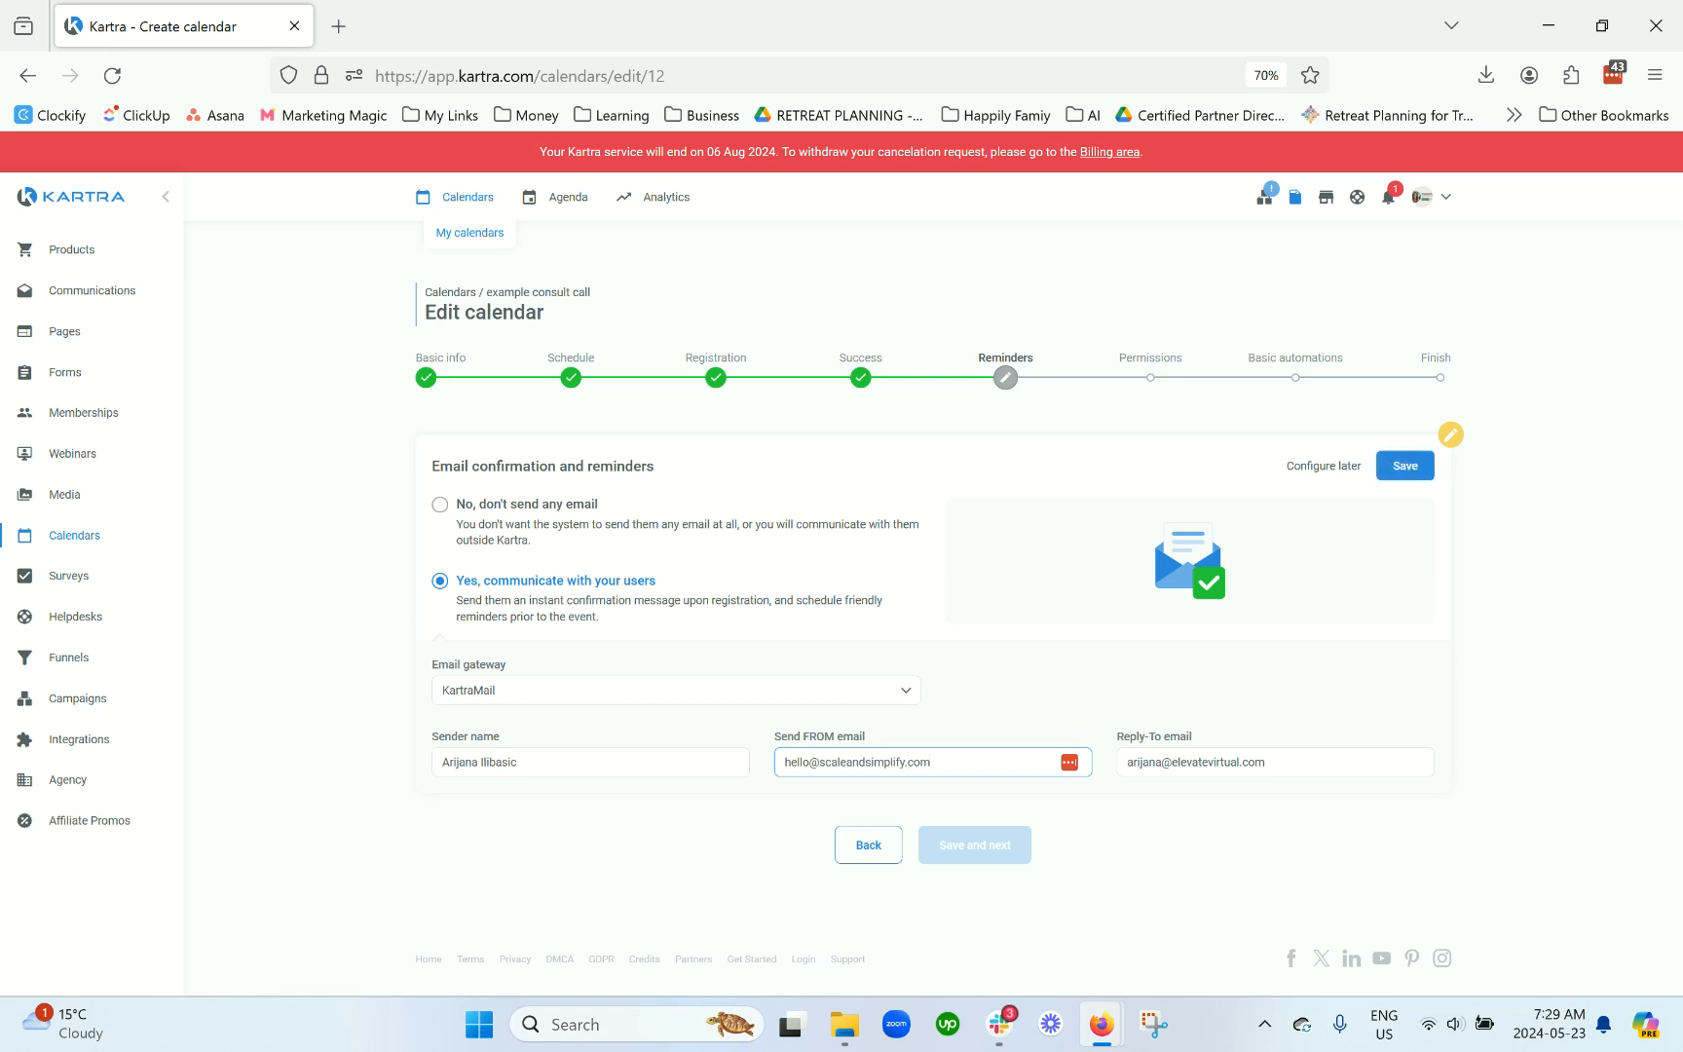
pyautogui.hotkey('ctrl', 'a')
pyautogui.hotkey('ctrl', 'c')
pyautogui.tripleClick(1315, 760)
pyautogui.hotkey('ctrl', 'v')
pyautogui.click(1413, 469)
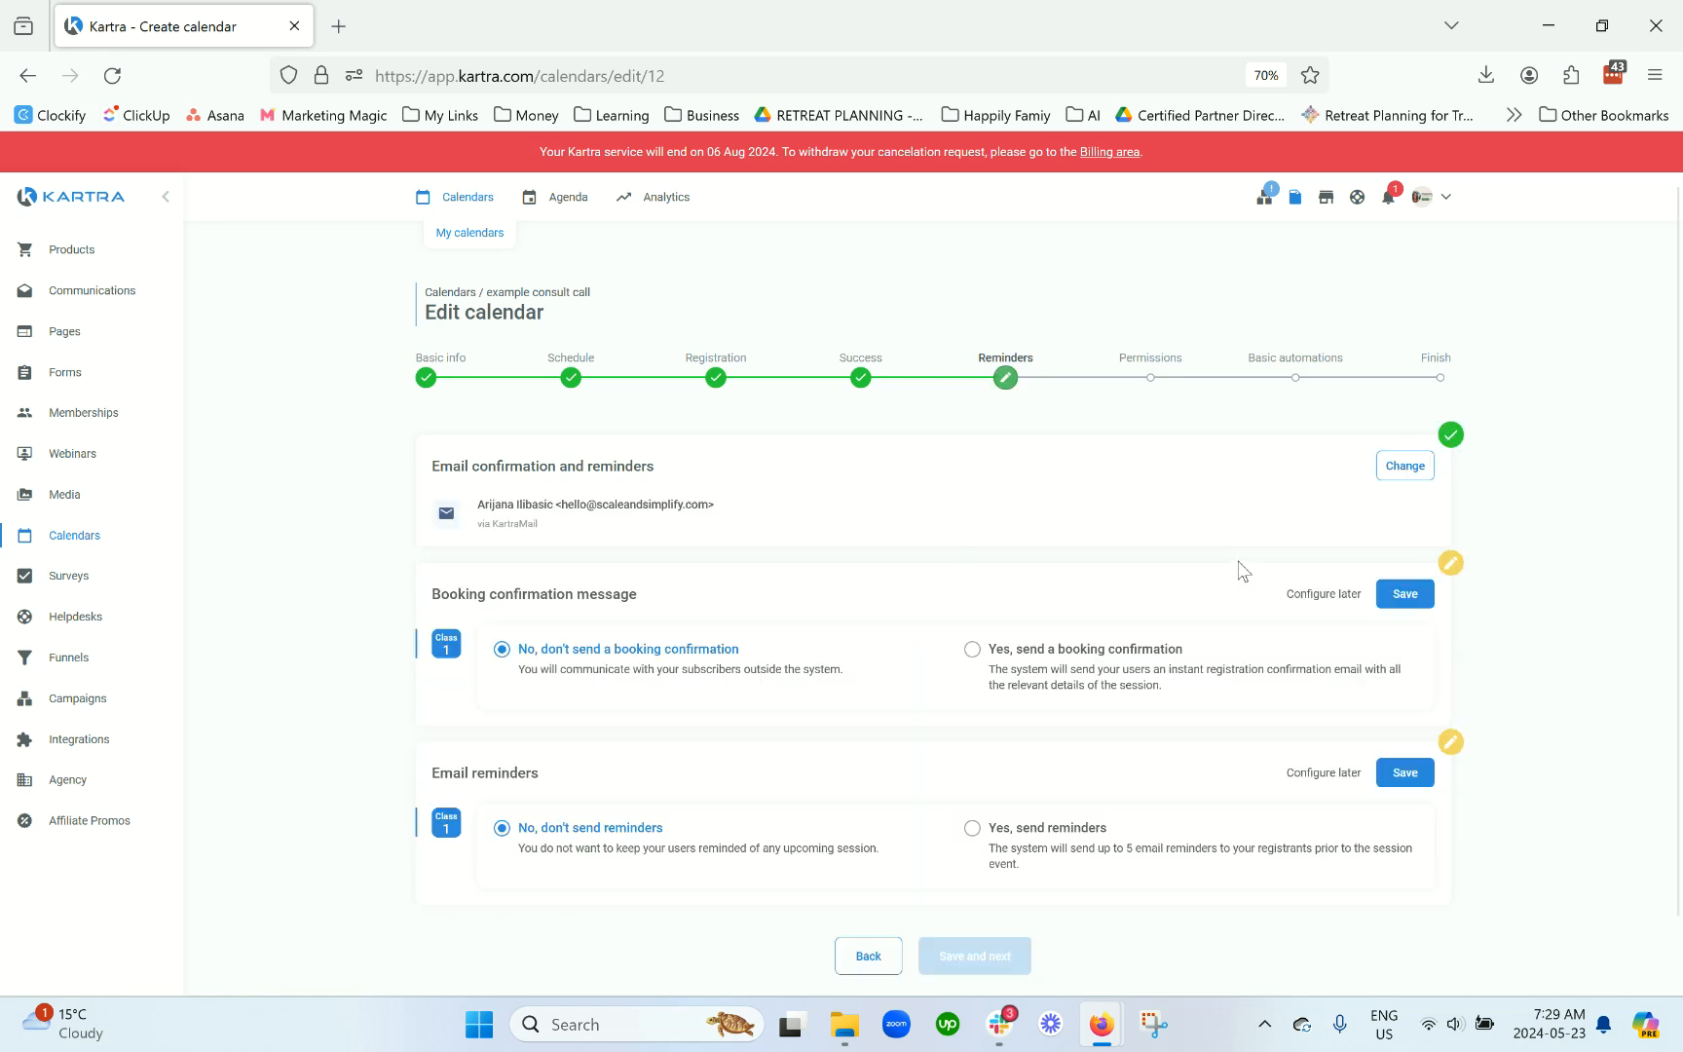
# Step: Enable the 'Your booking is confirmed!' email, sent immediately upon registration, and save that card
pyautogui.scroll(-1, 865, 579)
pyautogui.moveTo(670, 525); pyautogui.dragTo(429, 535)
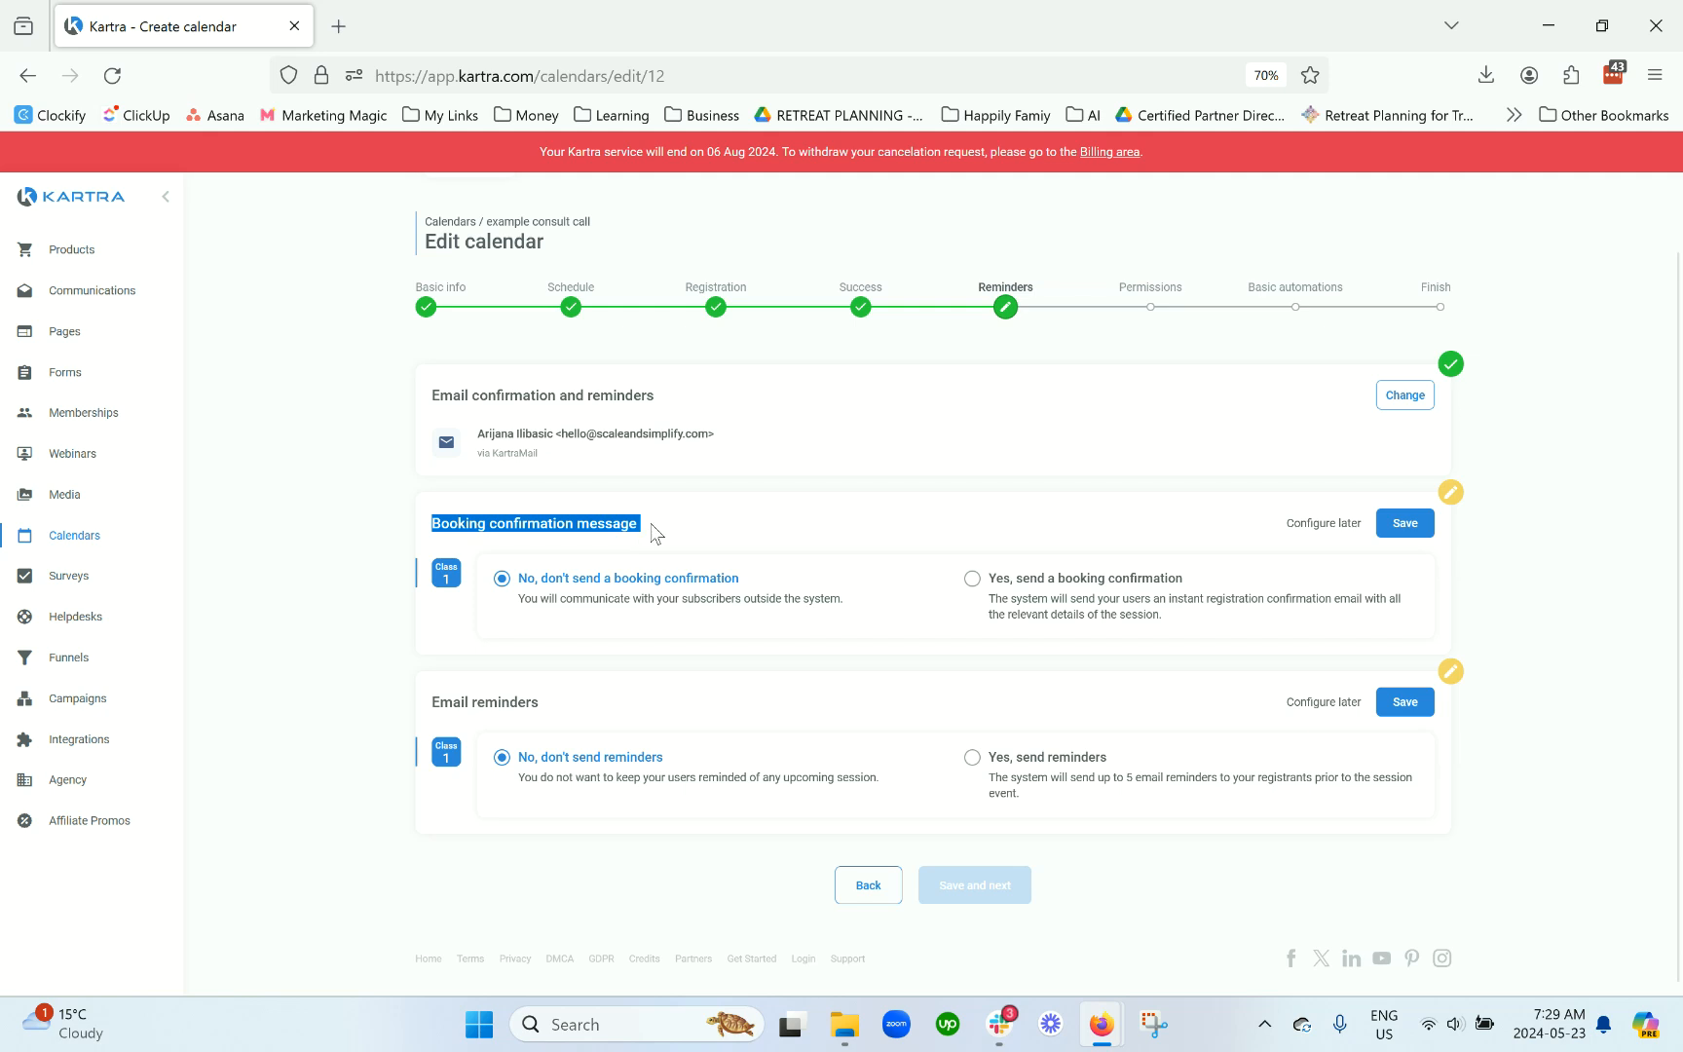
pyautogui.click(1042, 609)
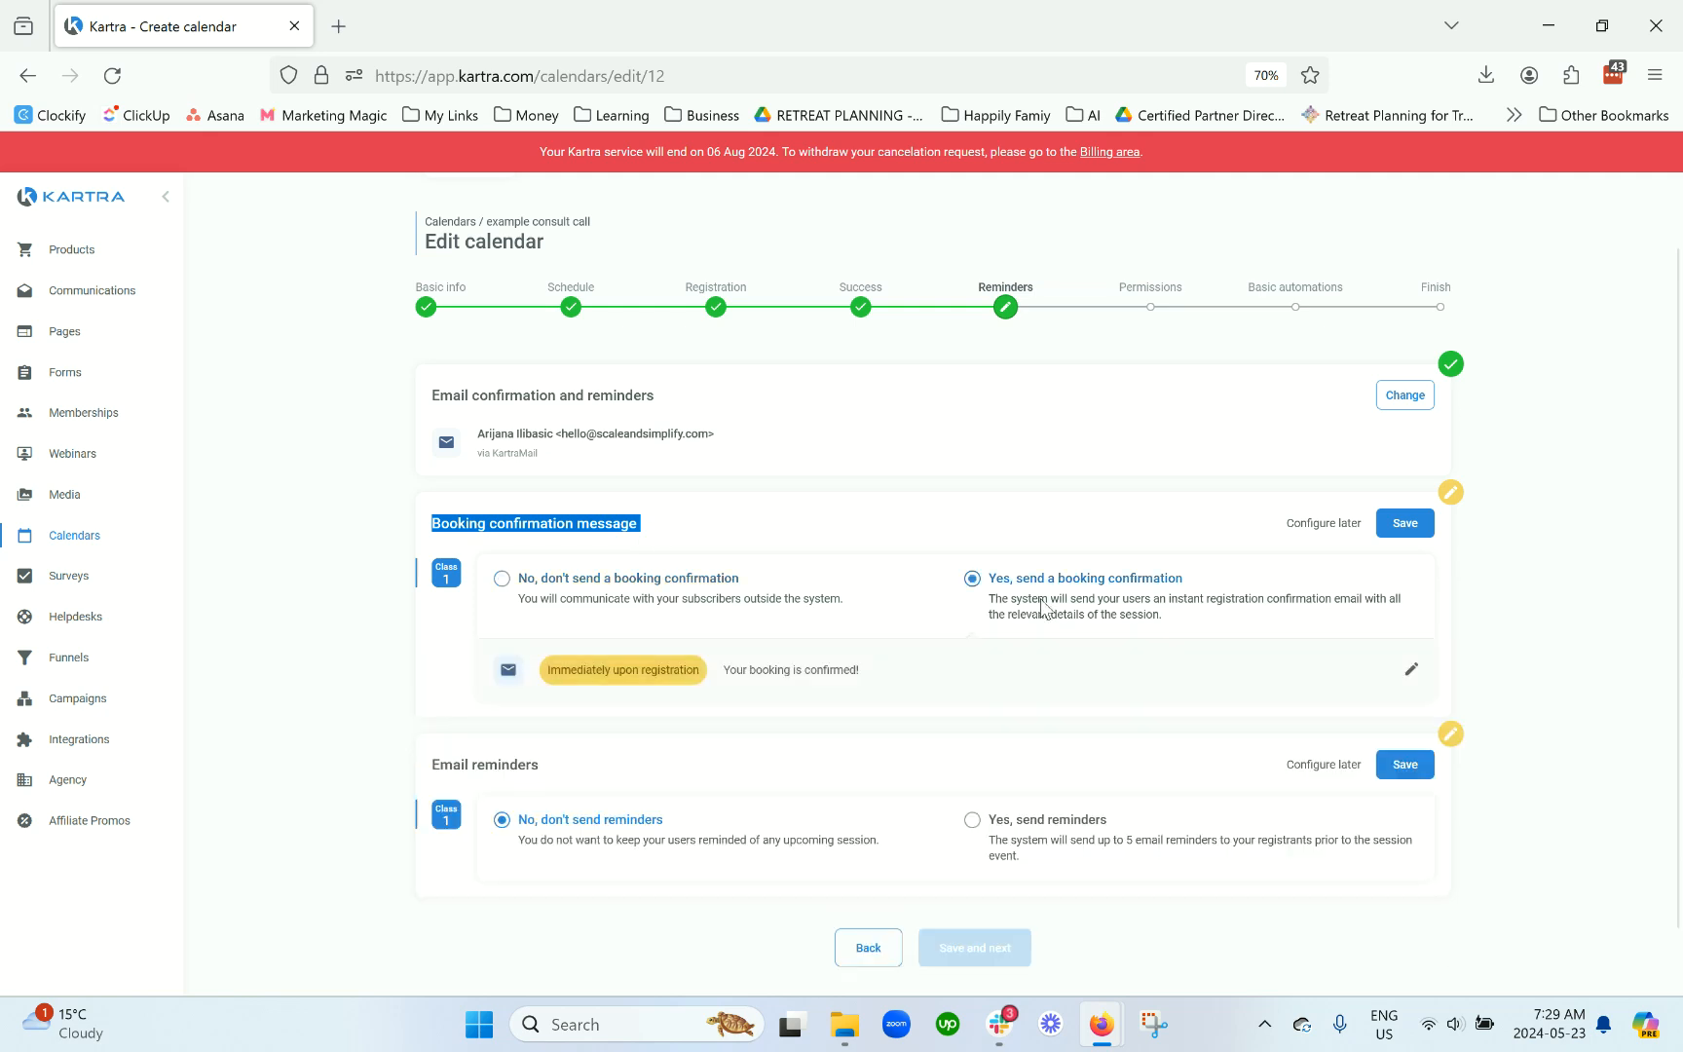
pyautogui.scroll(-1, 1322, 601)
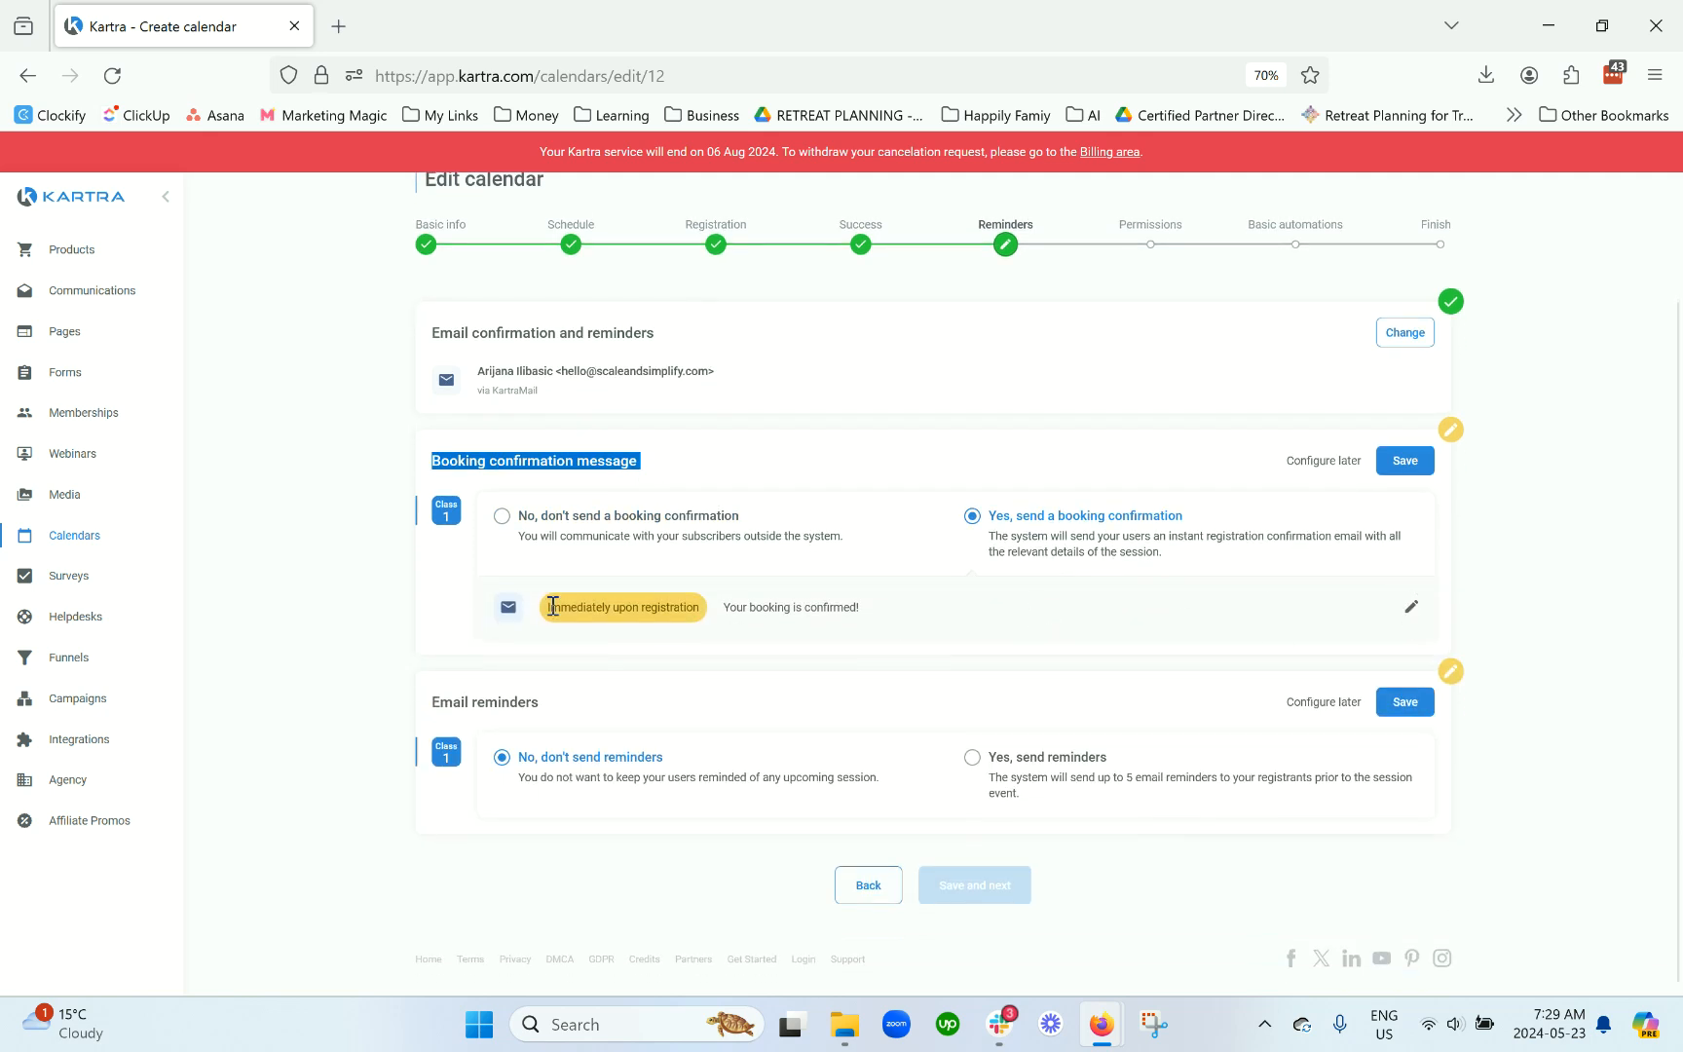
pyautogui.moveTo(550, 607); pyautogui.dragTo(719, 621)
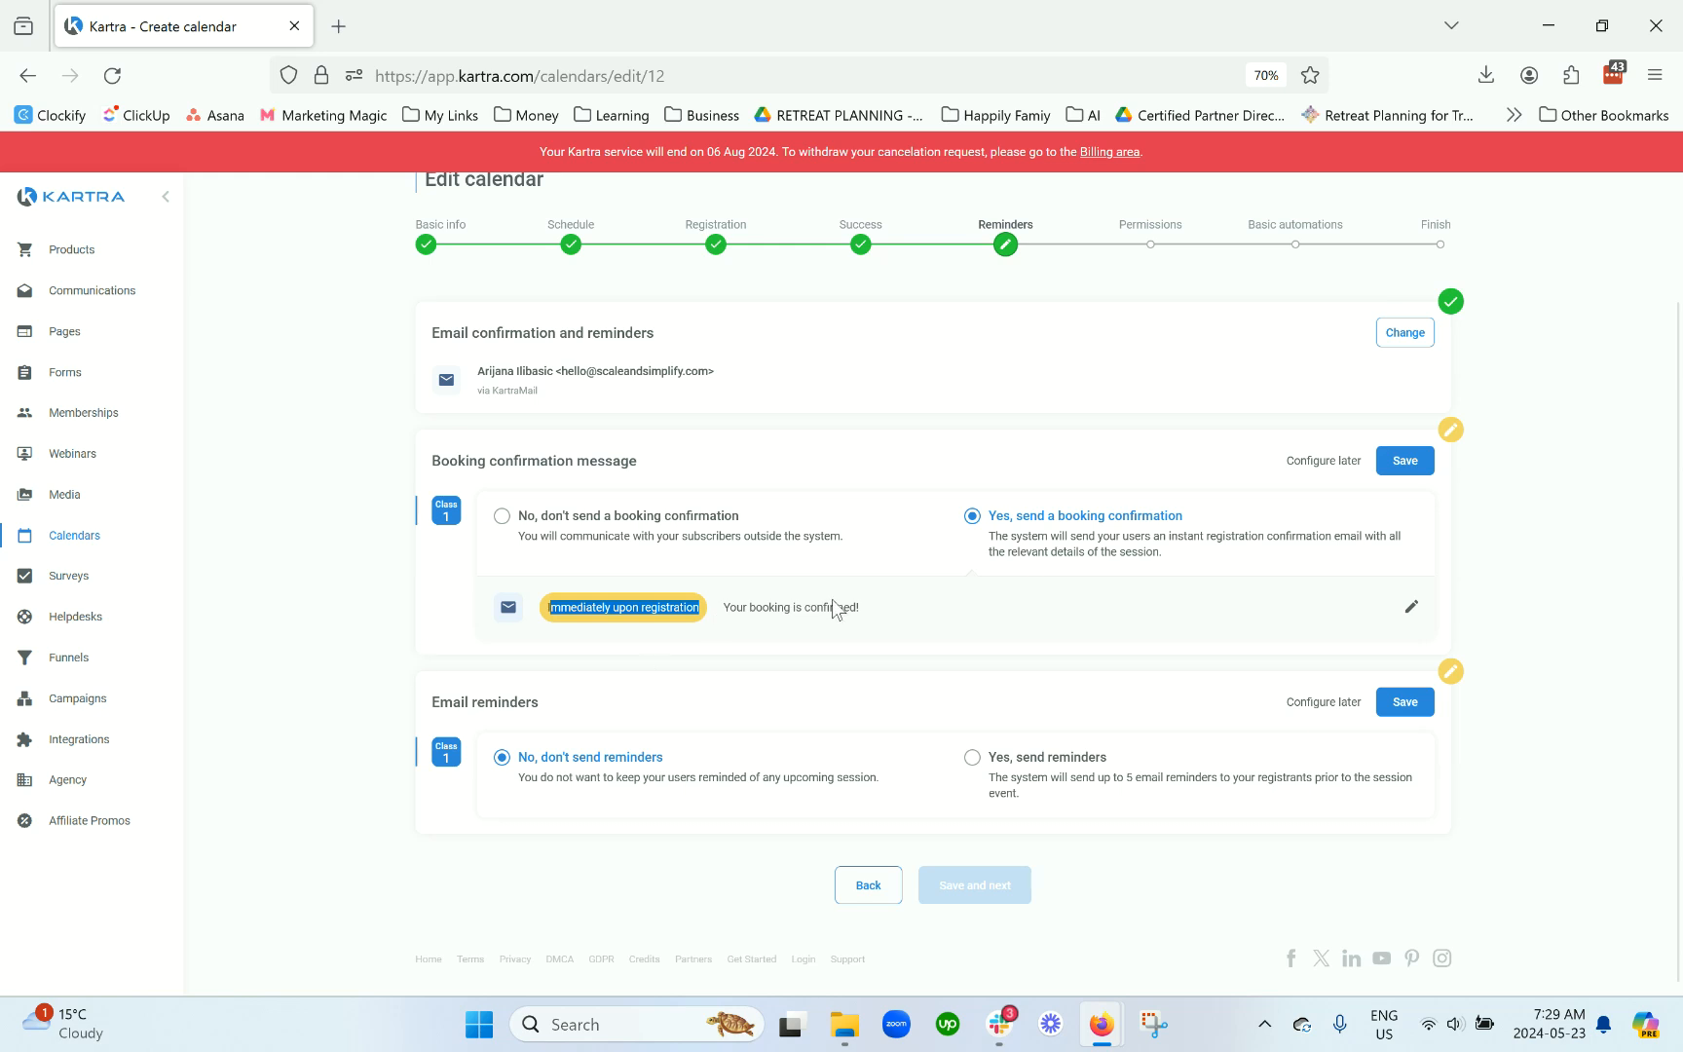
pyautogui.click(1411, 607)
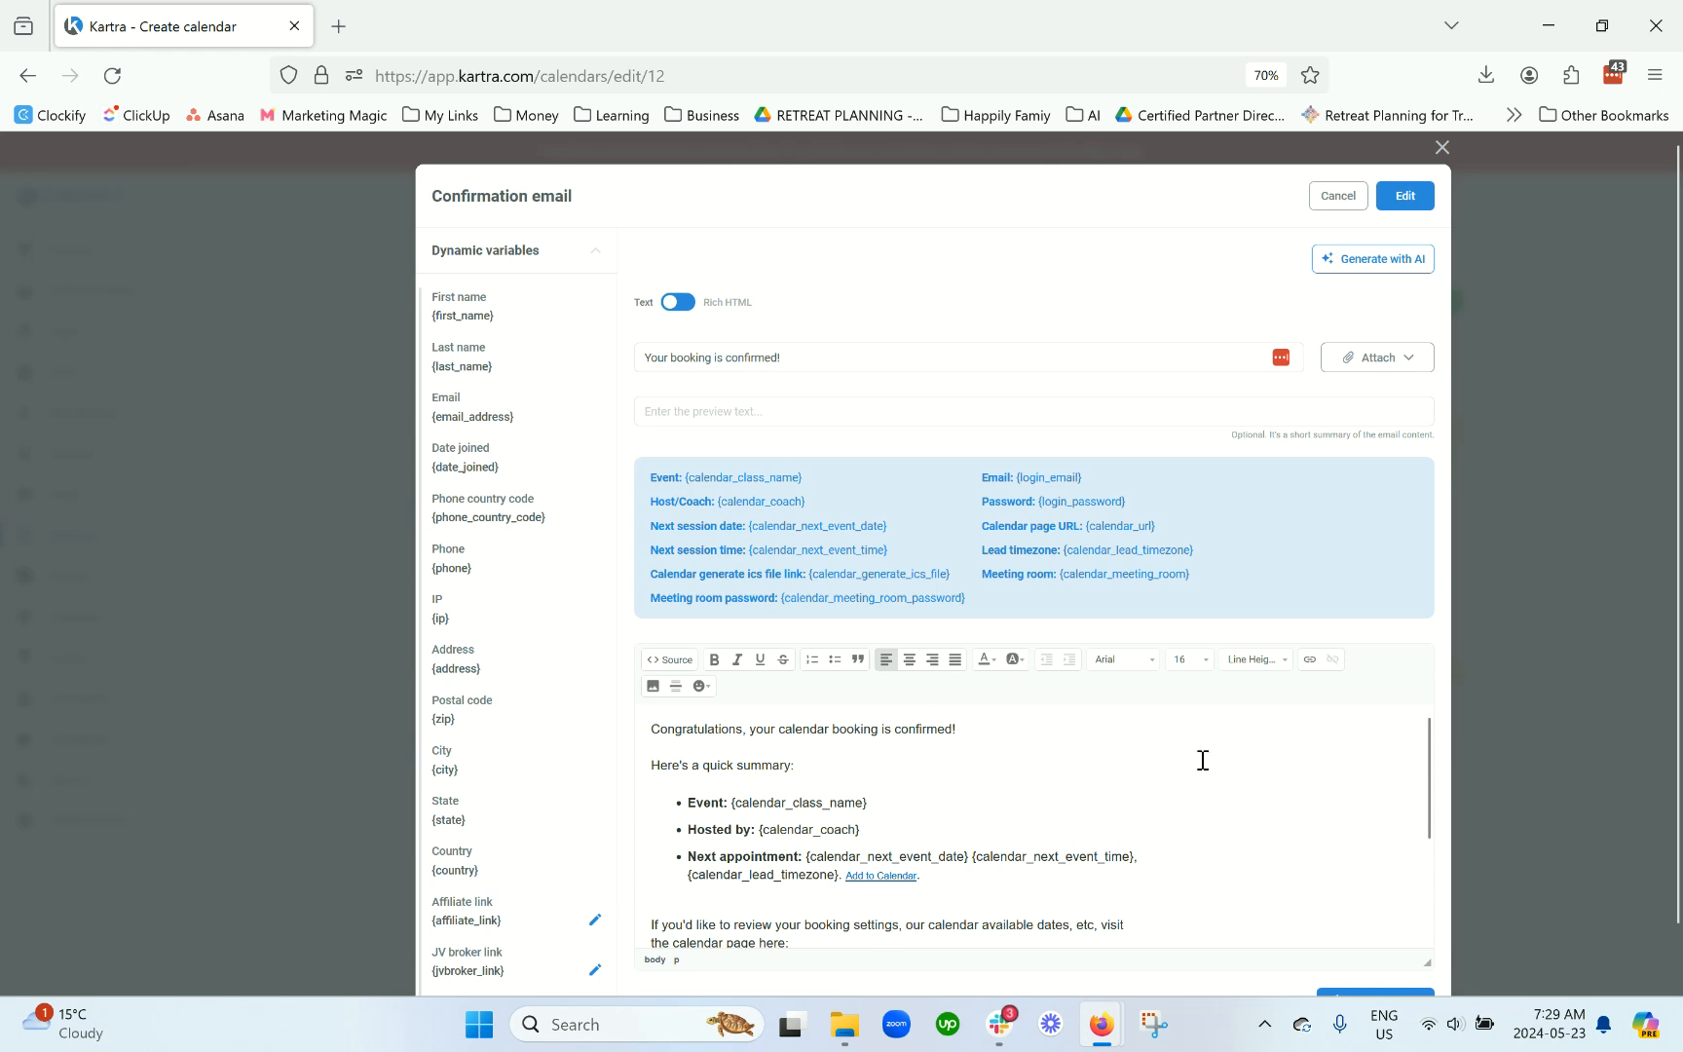
pyautogui.scroll(-5, 1203, 760)
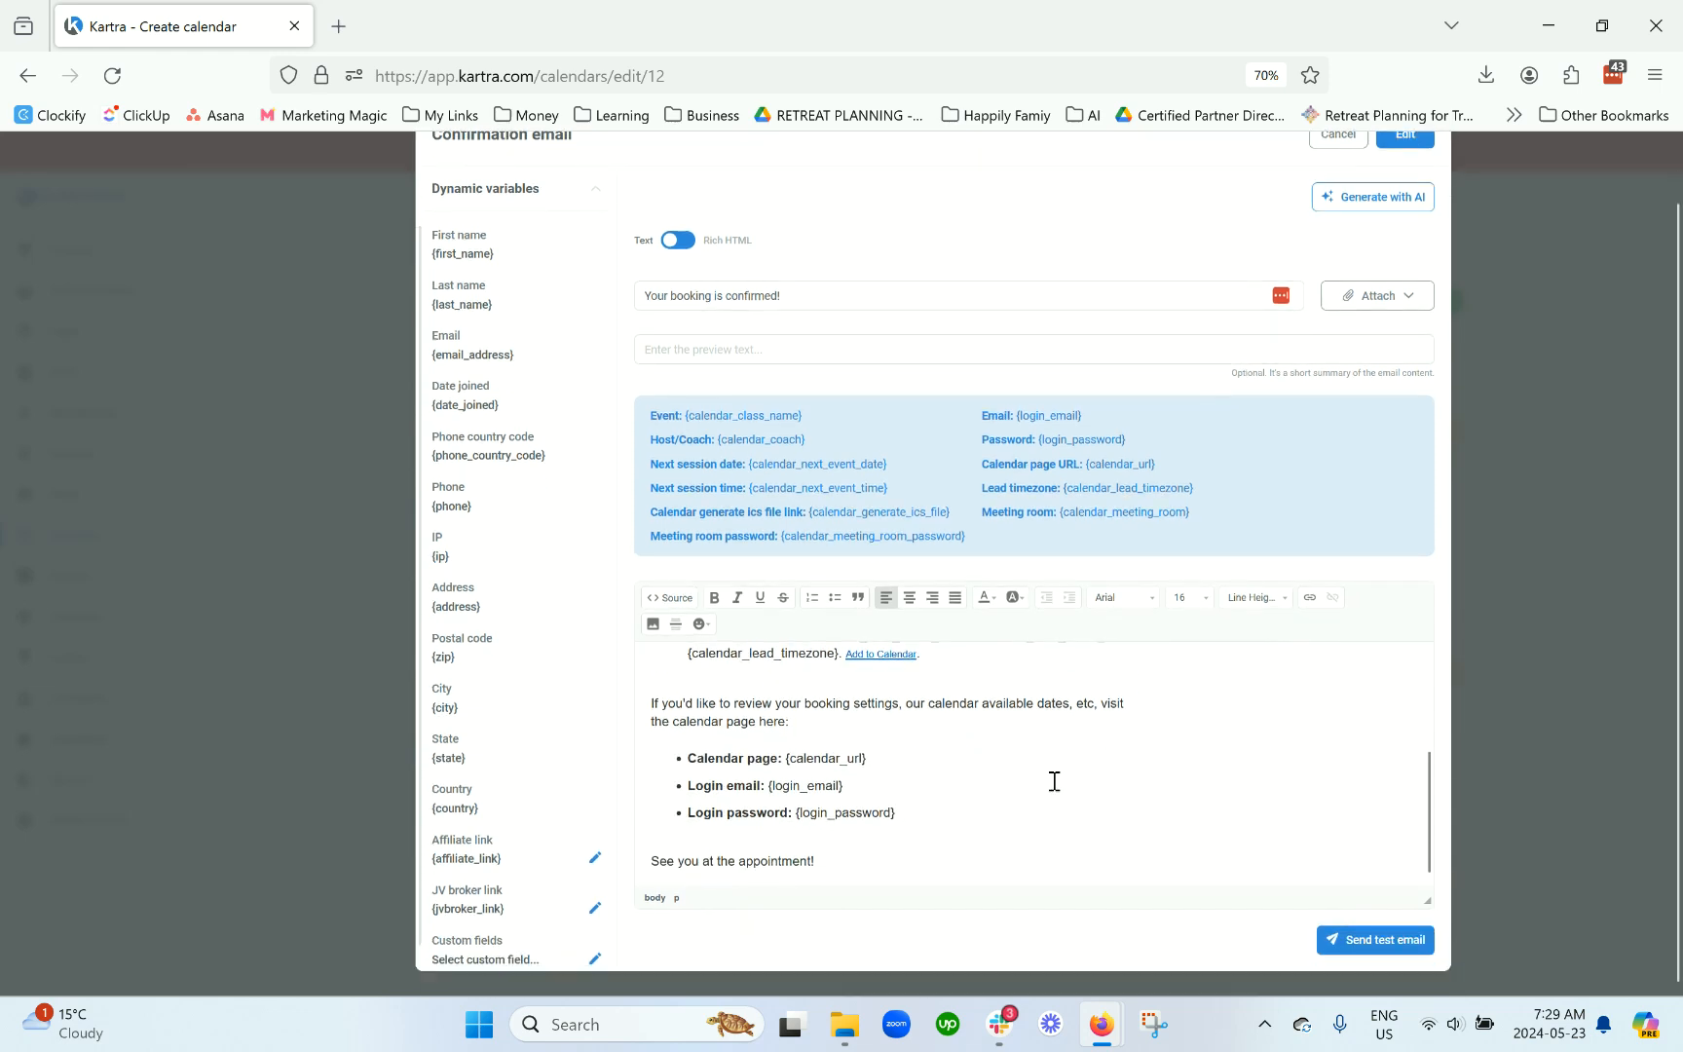
pyautogui.scroll(5, 929, 778)
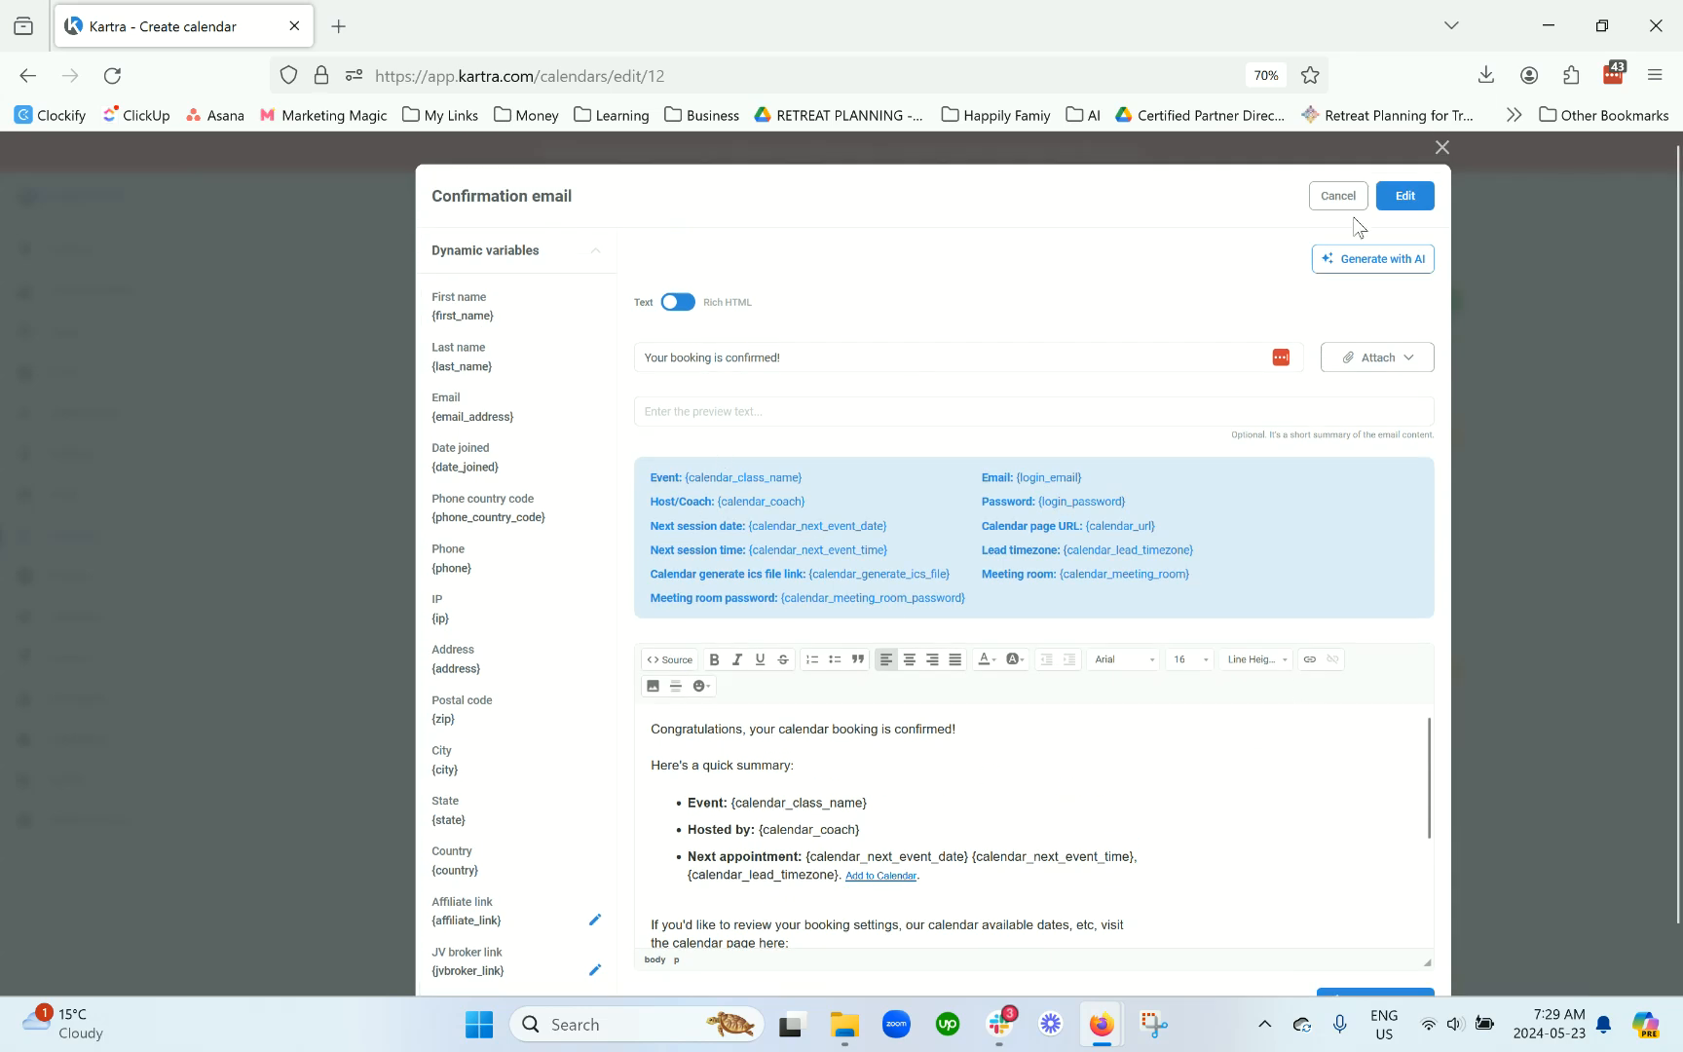
pyautogui.click(1403, 196)
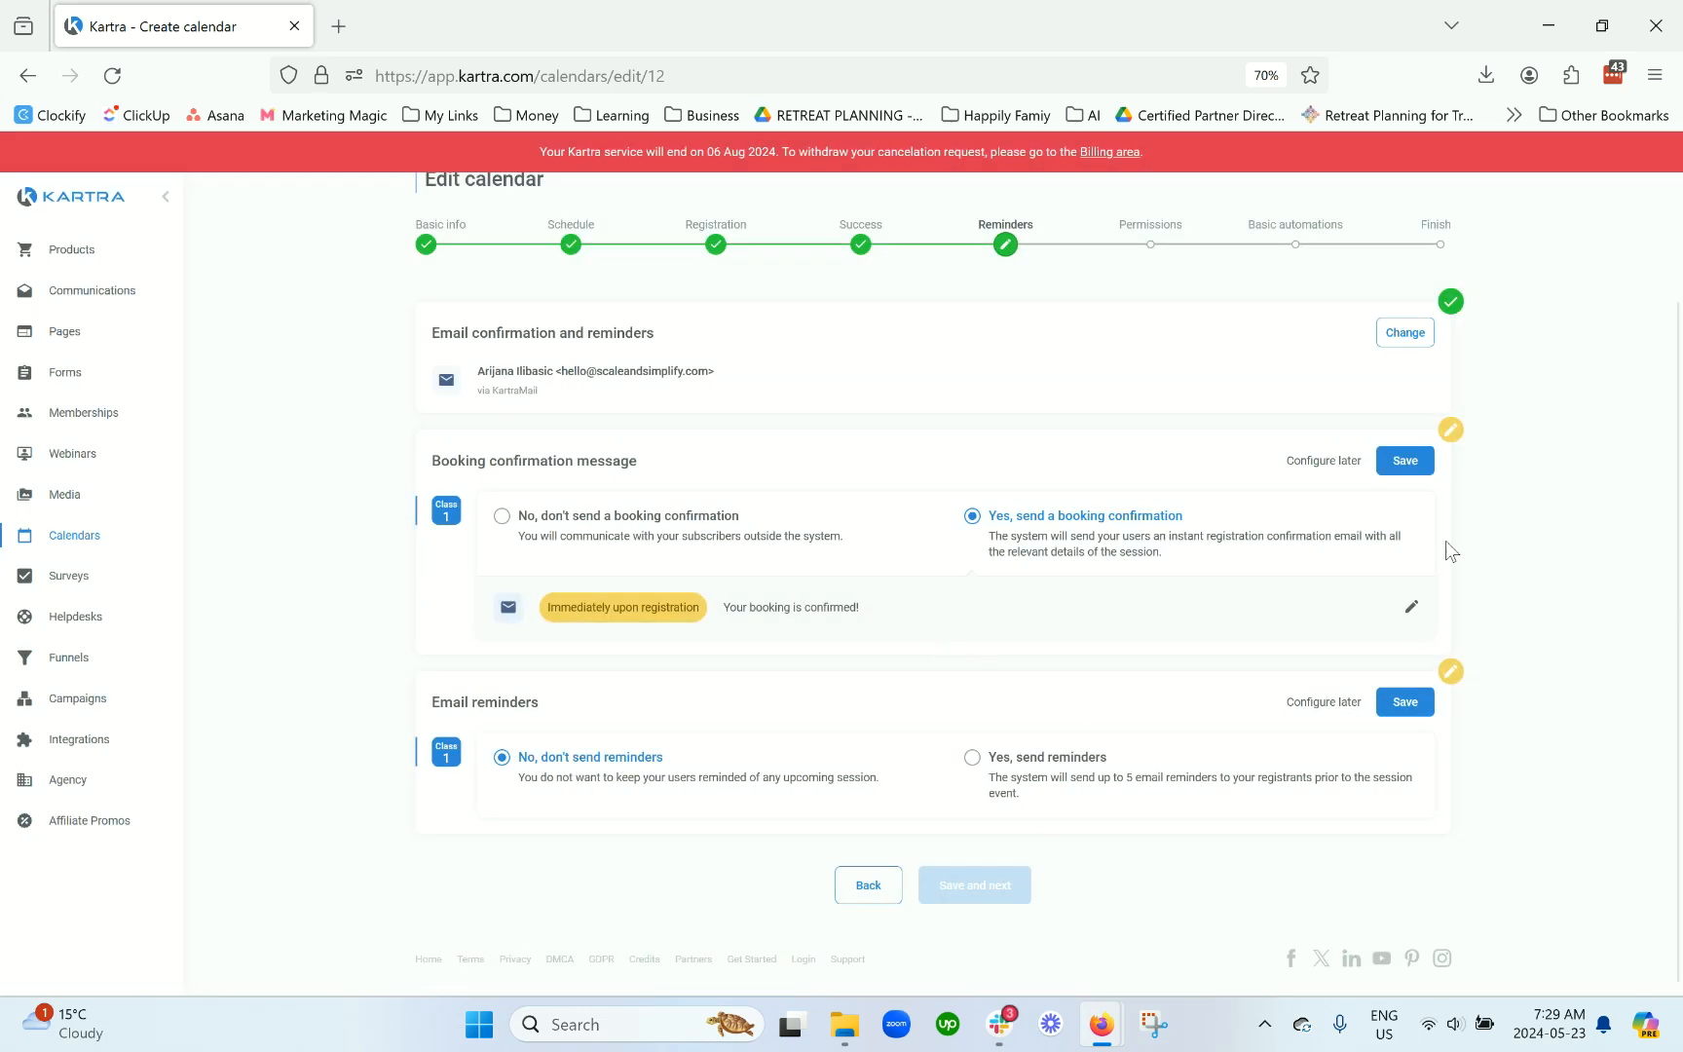
pyautogui.click(1406, 461)
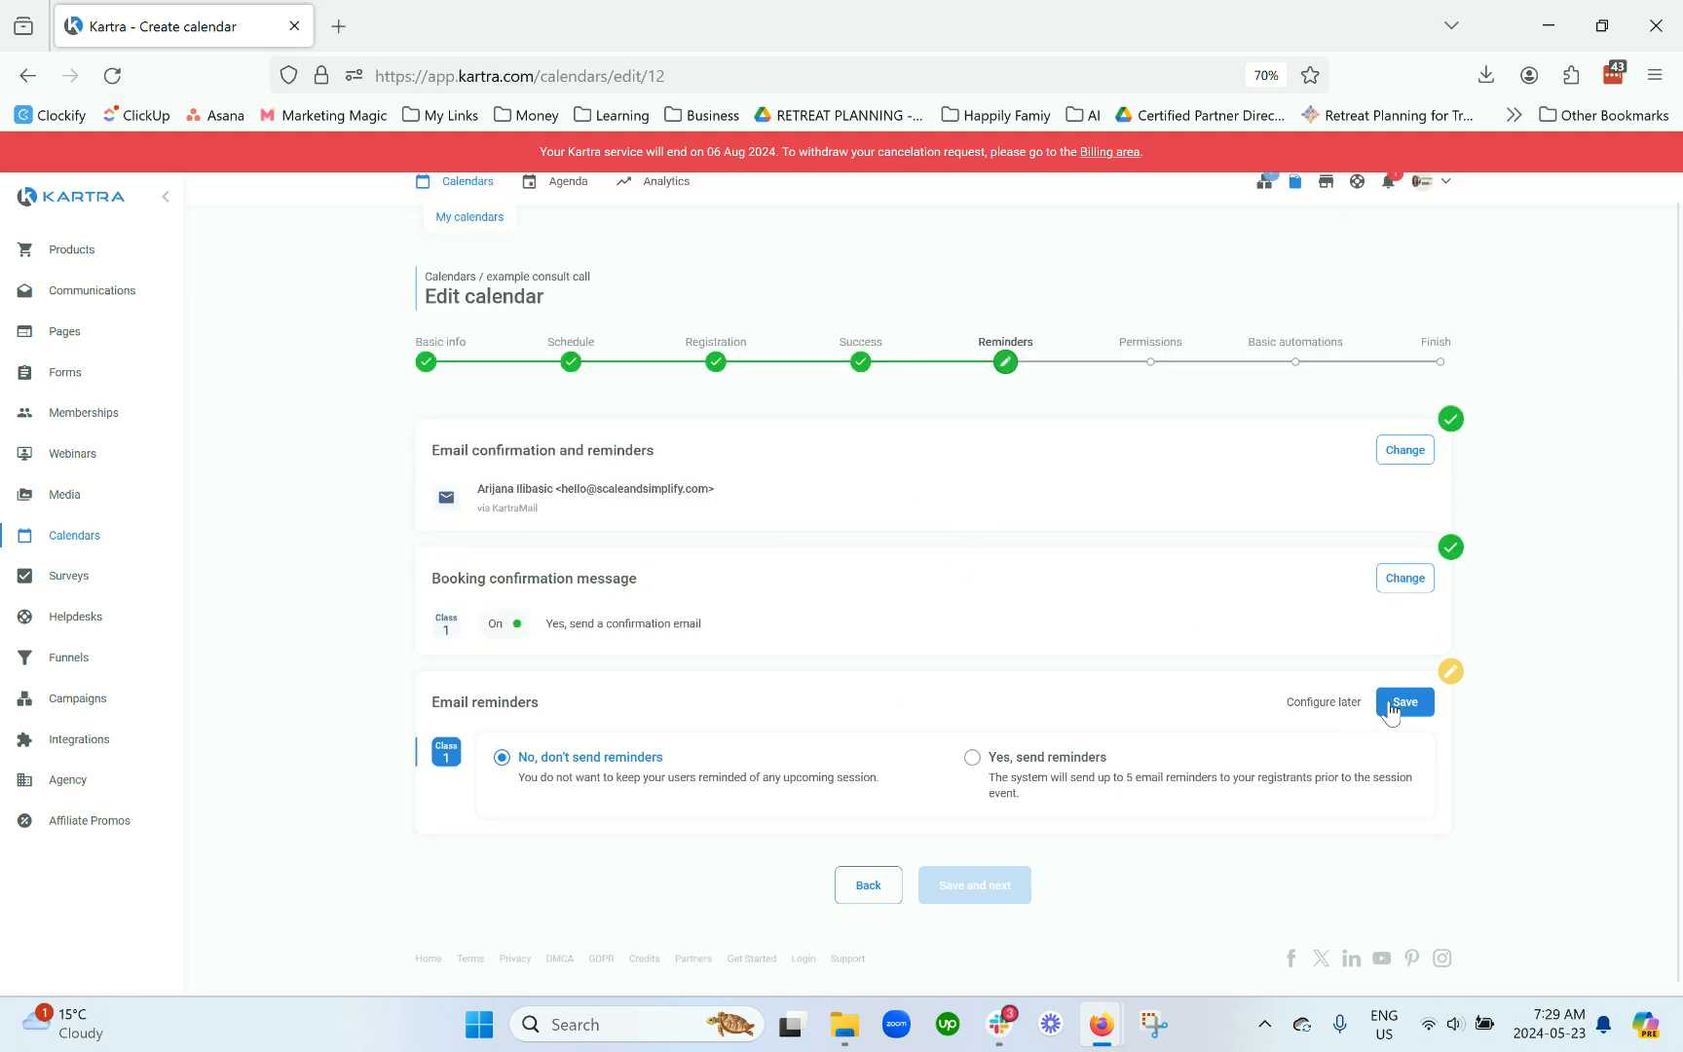
# Step: Turn on email reminders and add a first reminder sent 12 hours before the session
pyautogui.click(1067, 785)
pyautogui.scroll(-1, 1276, 696)
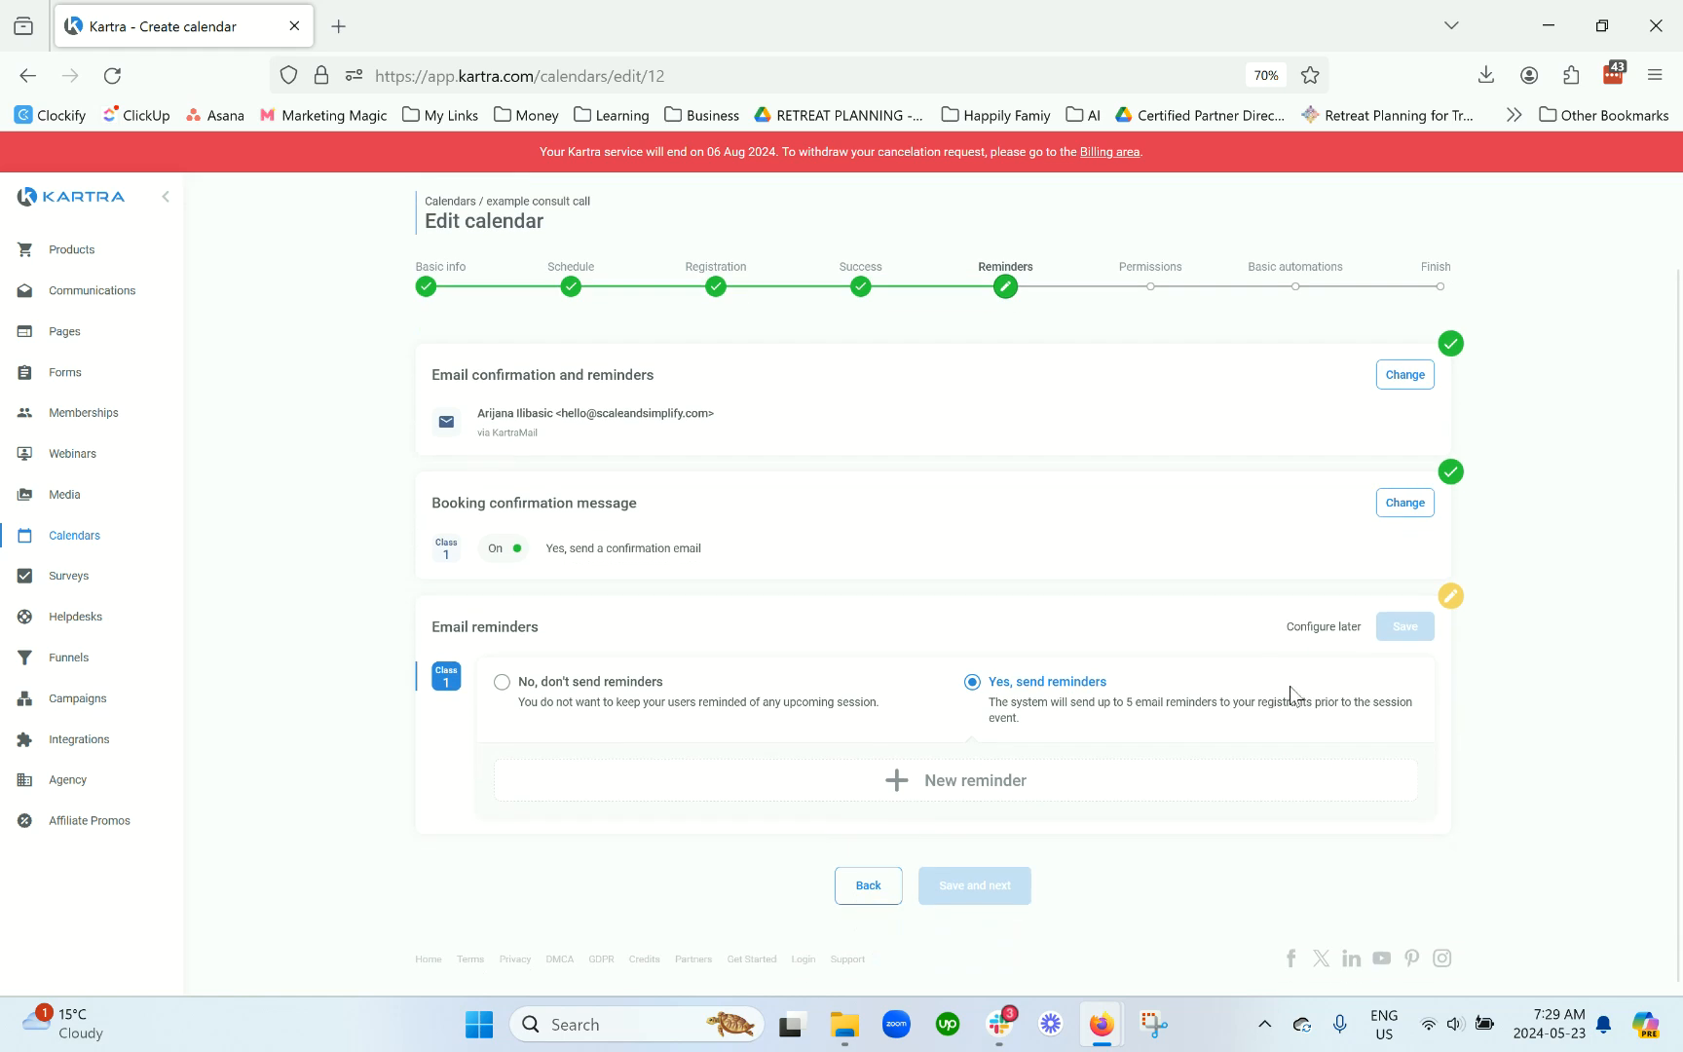
pyautogui.click(971, 785)
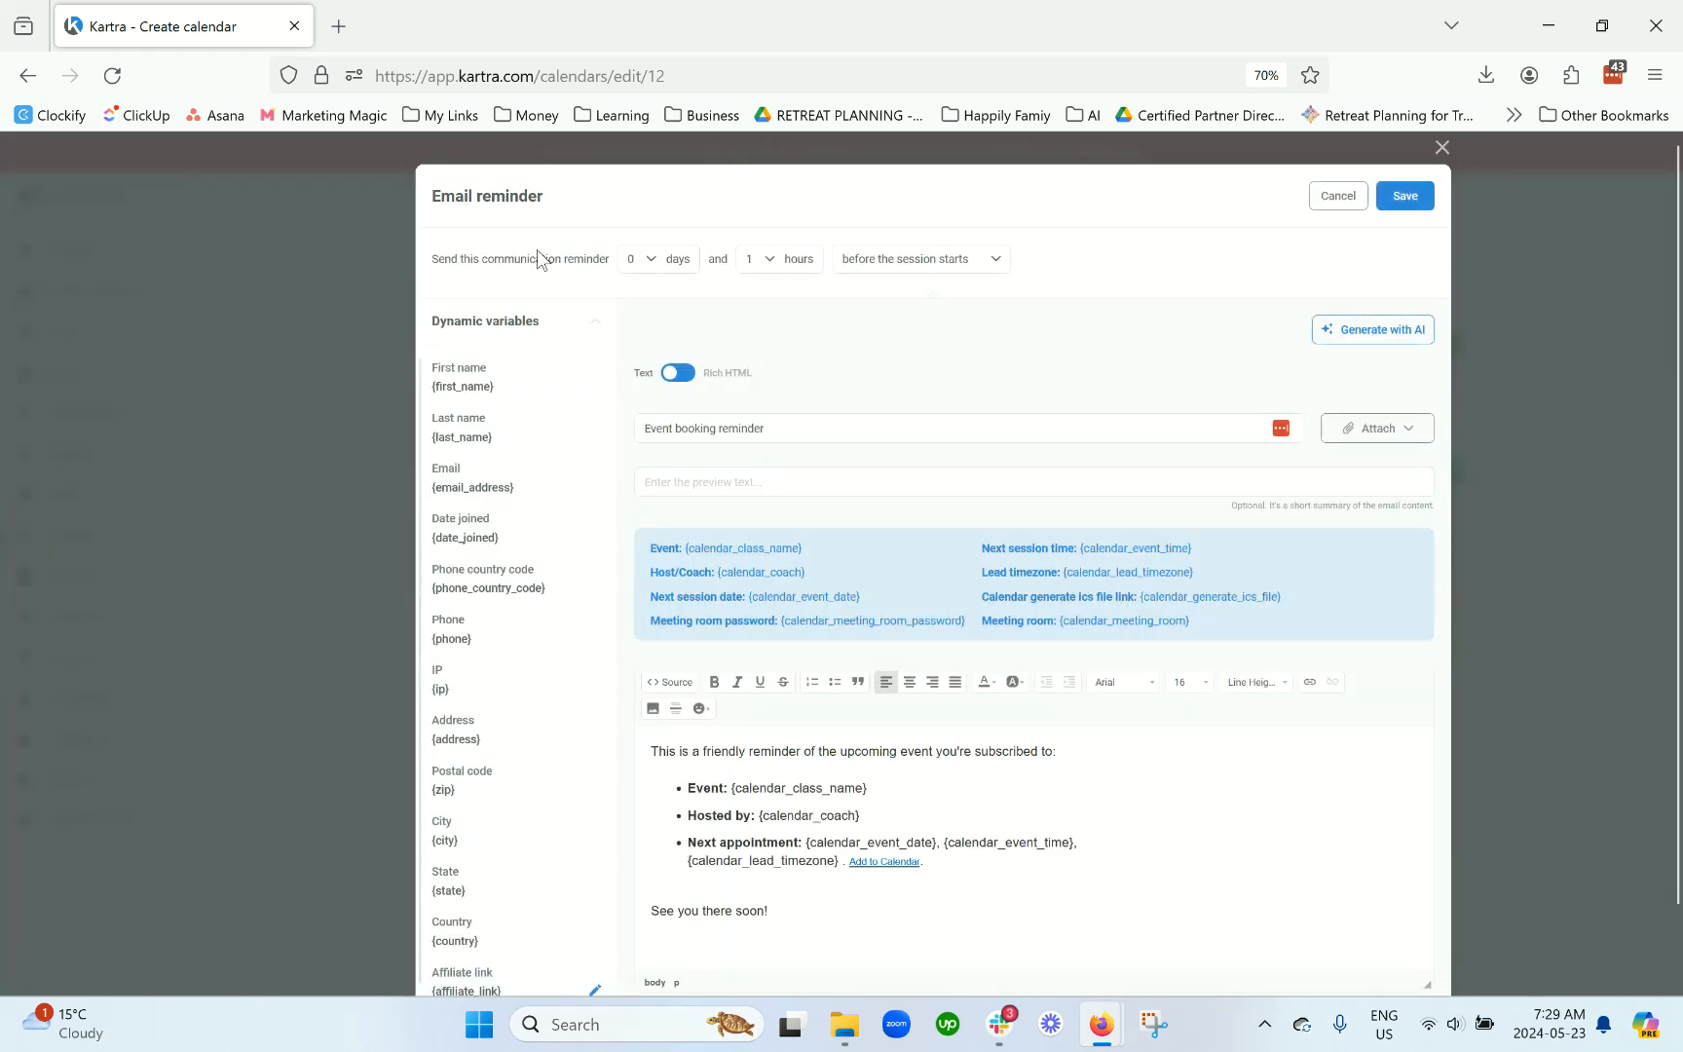
pyautogui.moveTo(431, 258); pyautogui.dragTo(1007, 268)
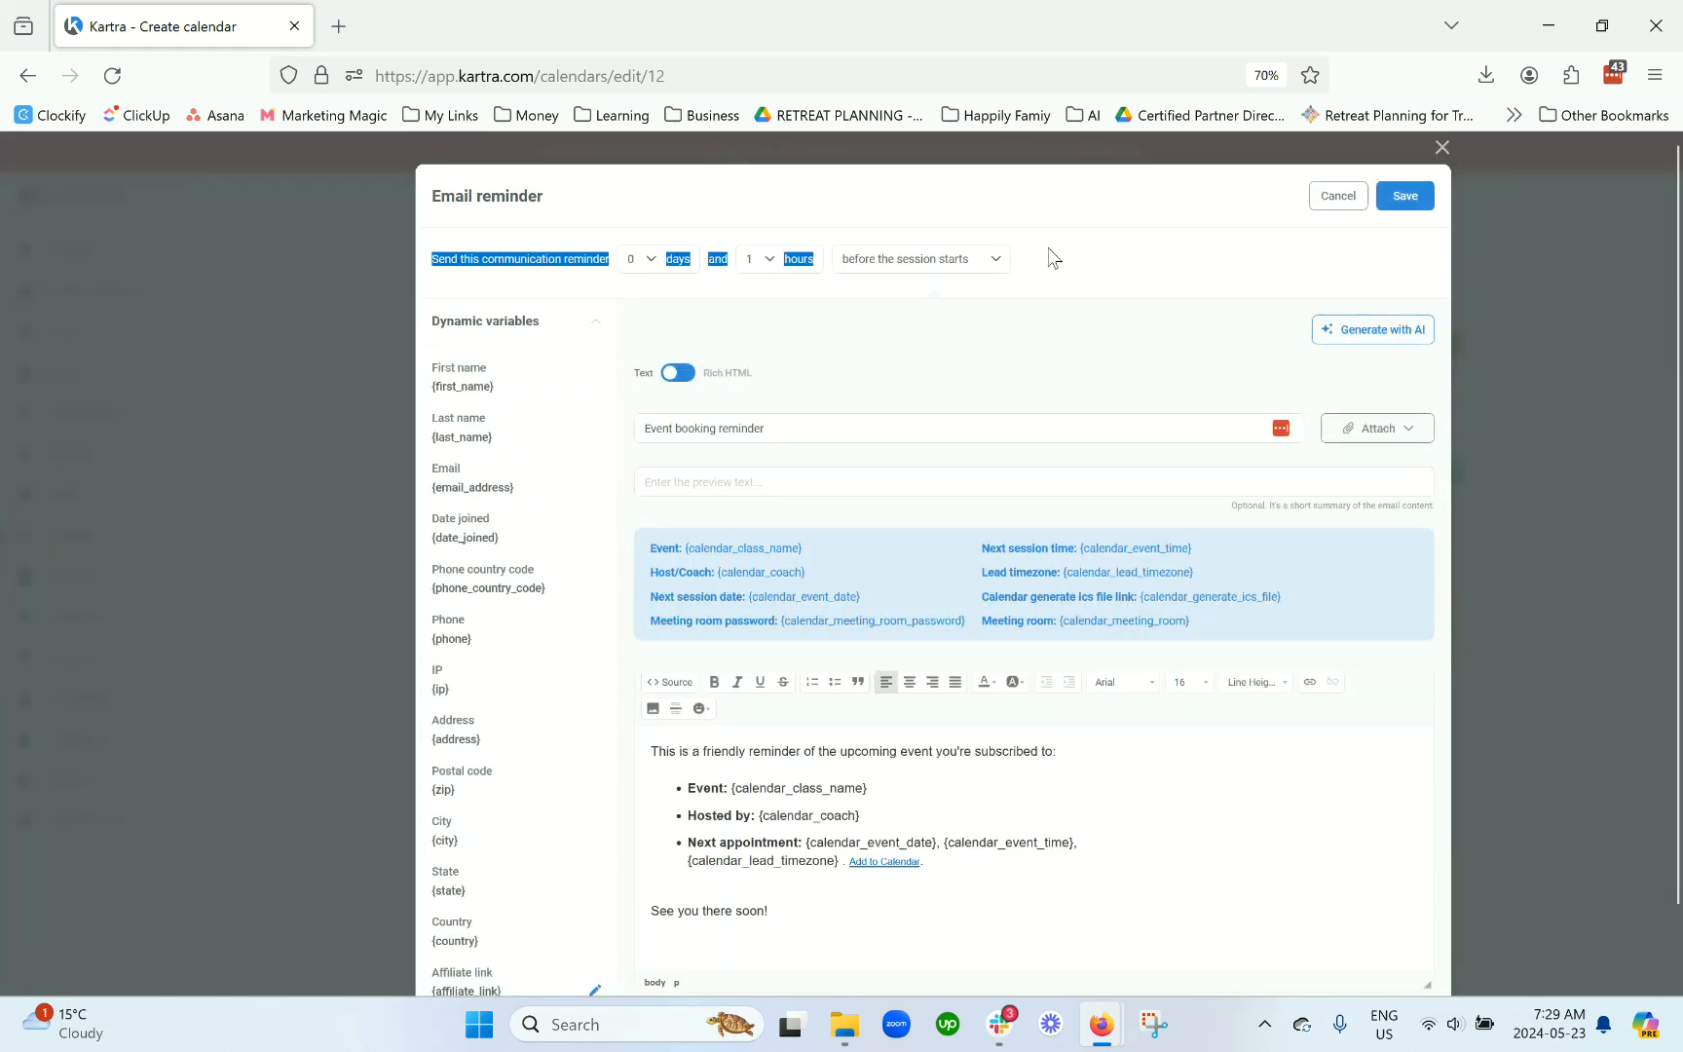
pyautogui.click(1106, 281)
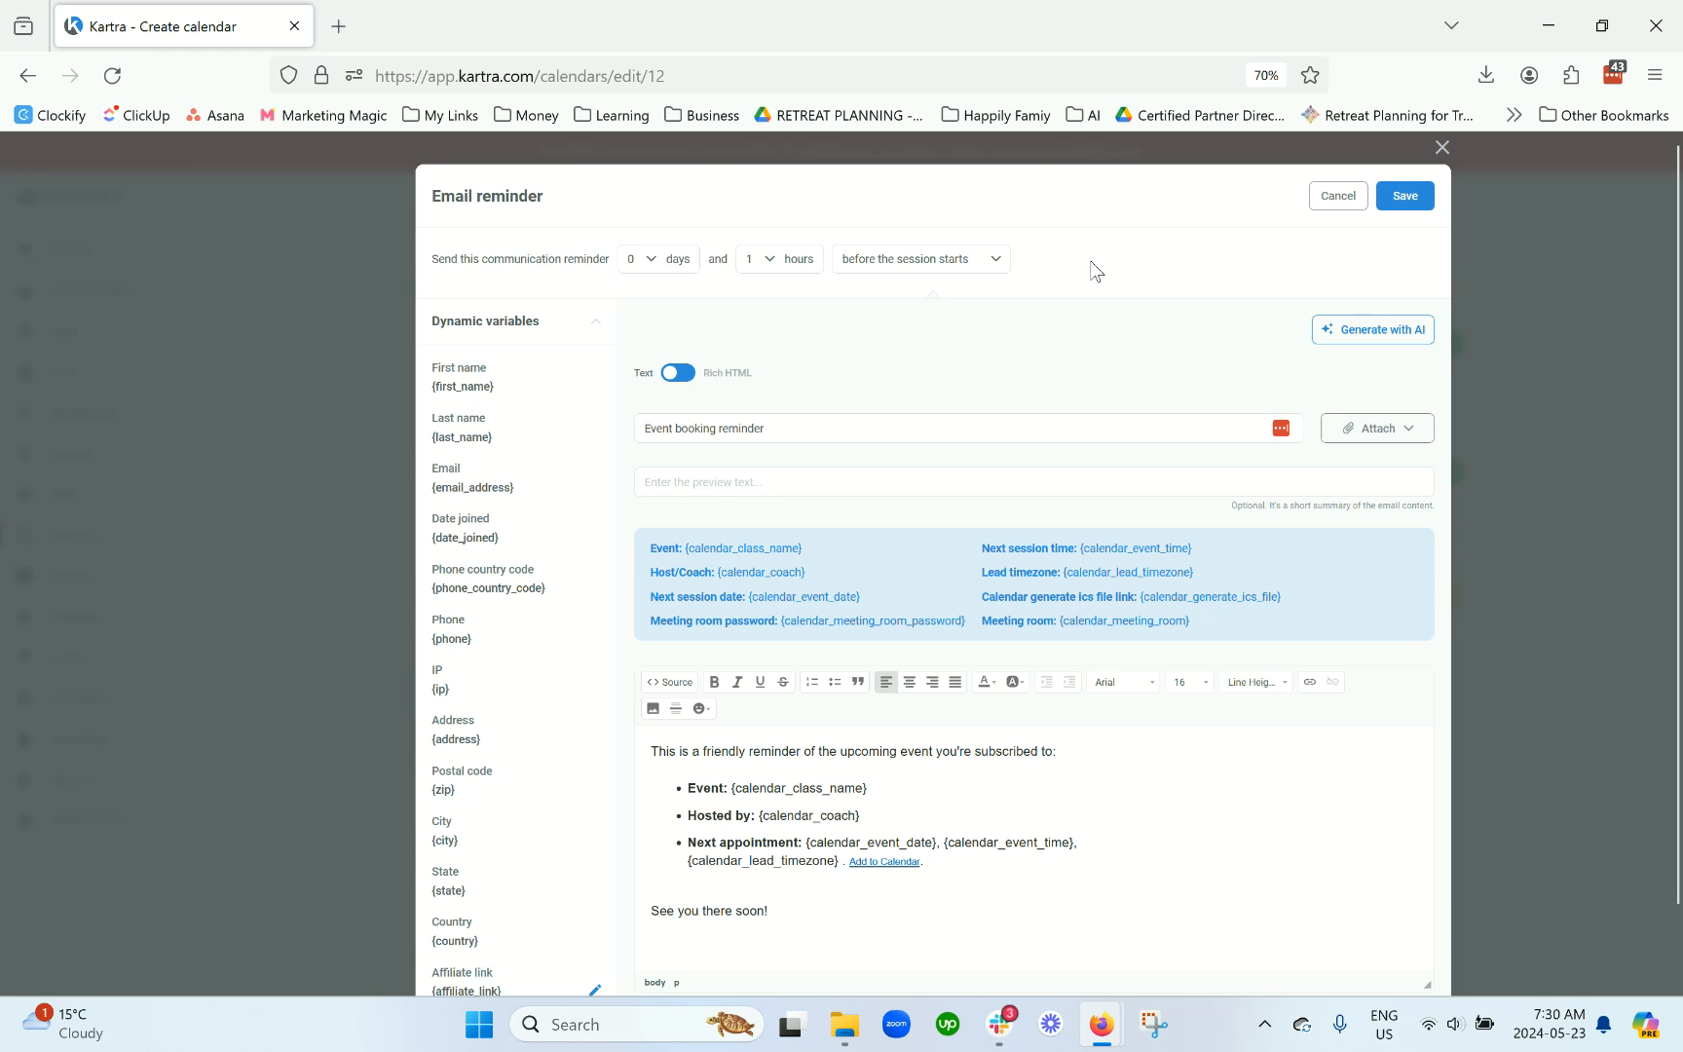
pyautogui.tripleClick(717, 425)
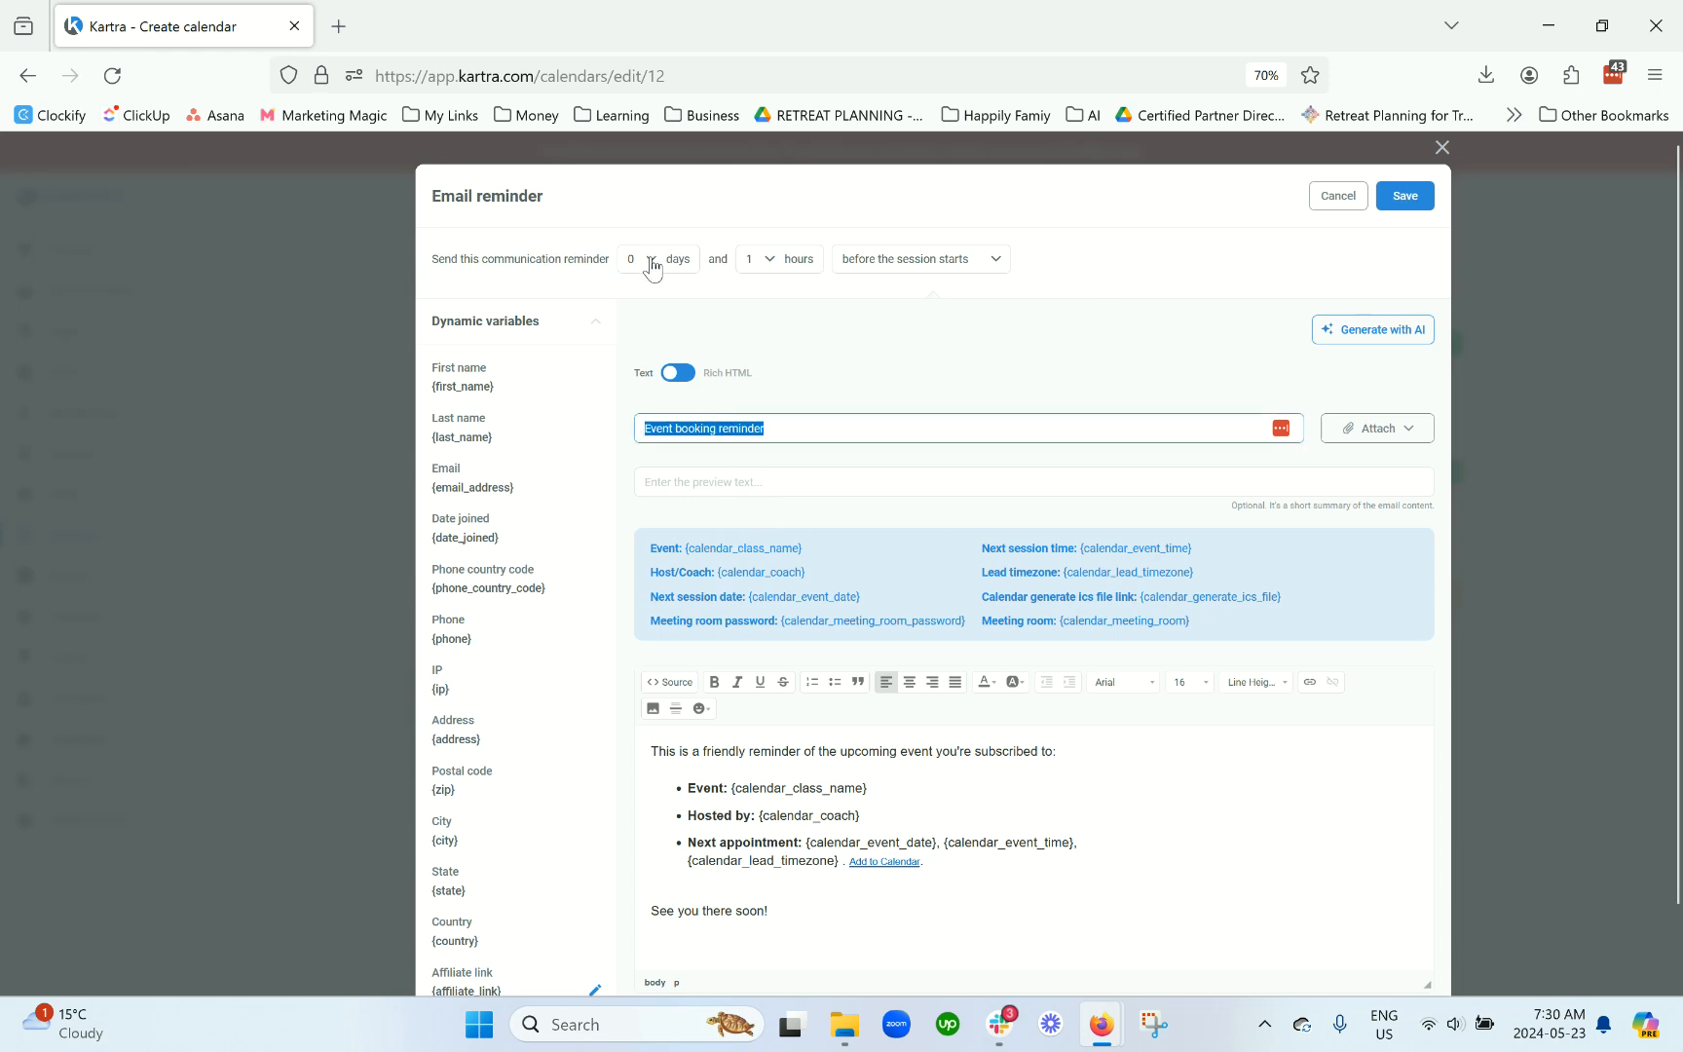
pyautogui.click(775, 268)
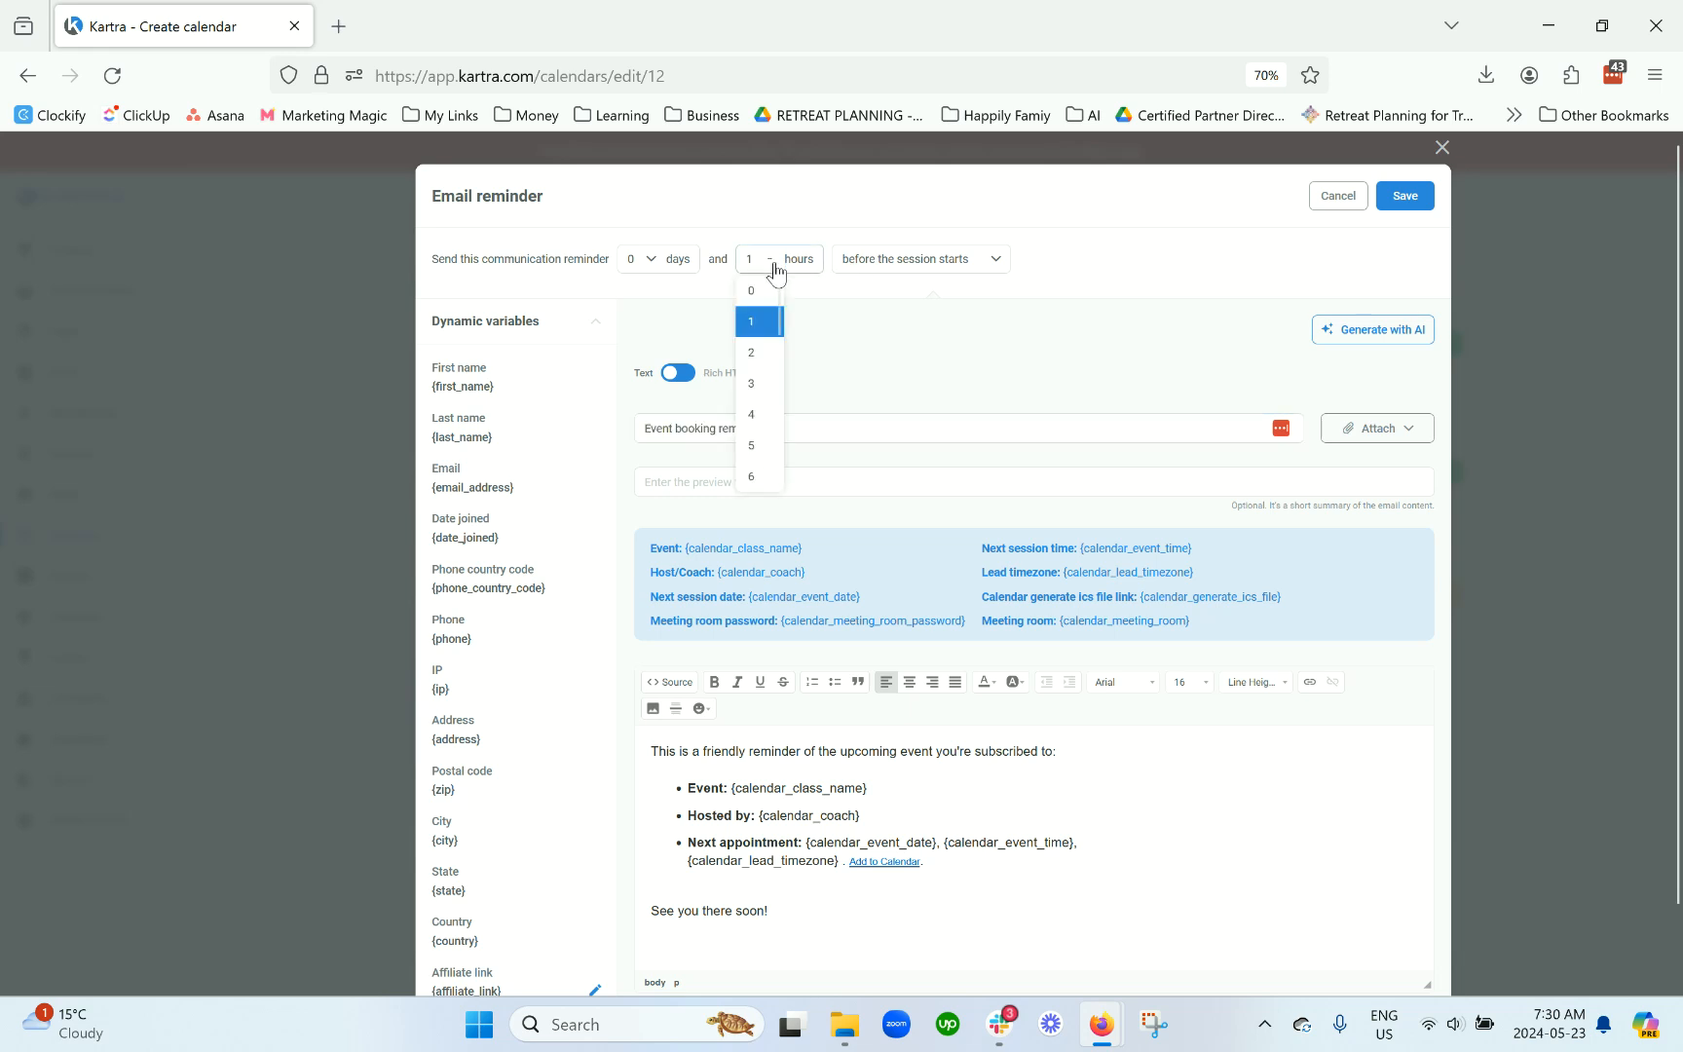
pyautogui.scroll(-1, 770, 450)
pyautogui.scroll(-2, 767, 450)
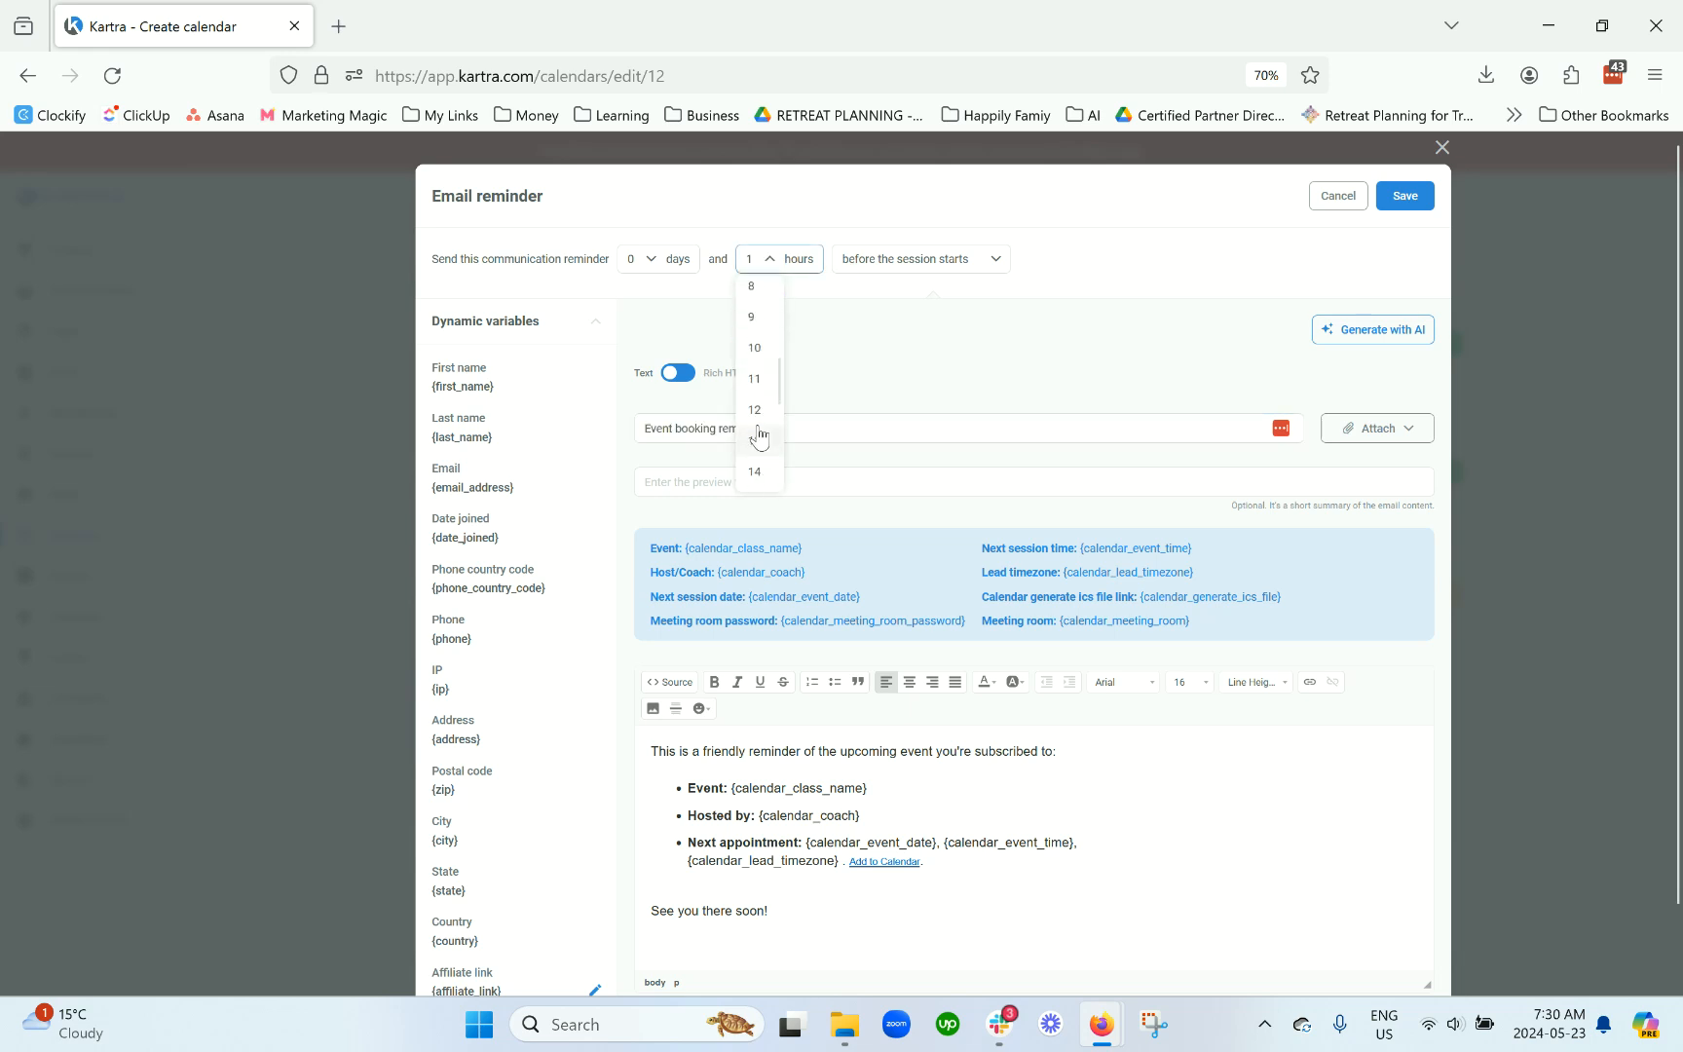
pyautogui.click(755, 414)
pyautogui.click(890, 271)
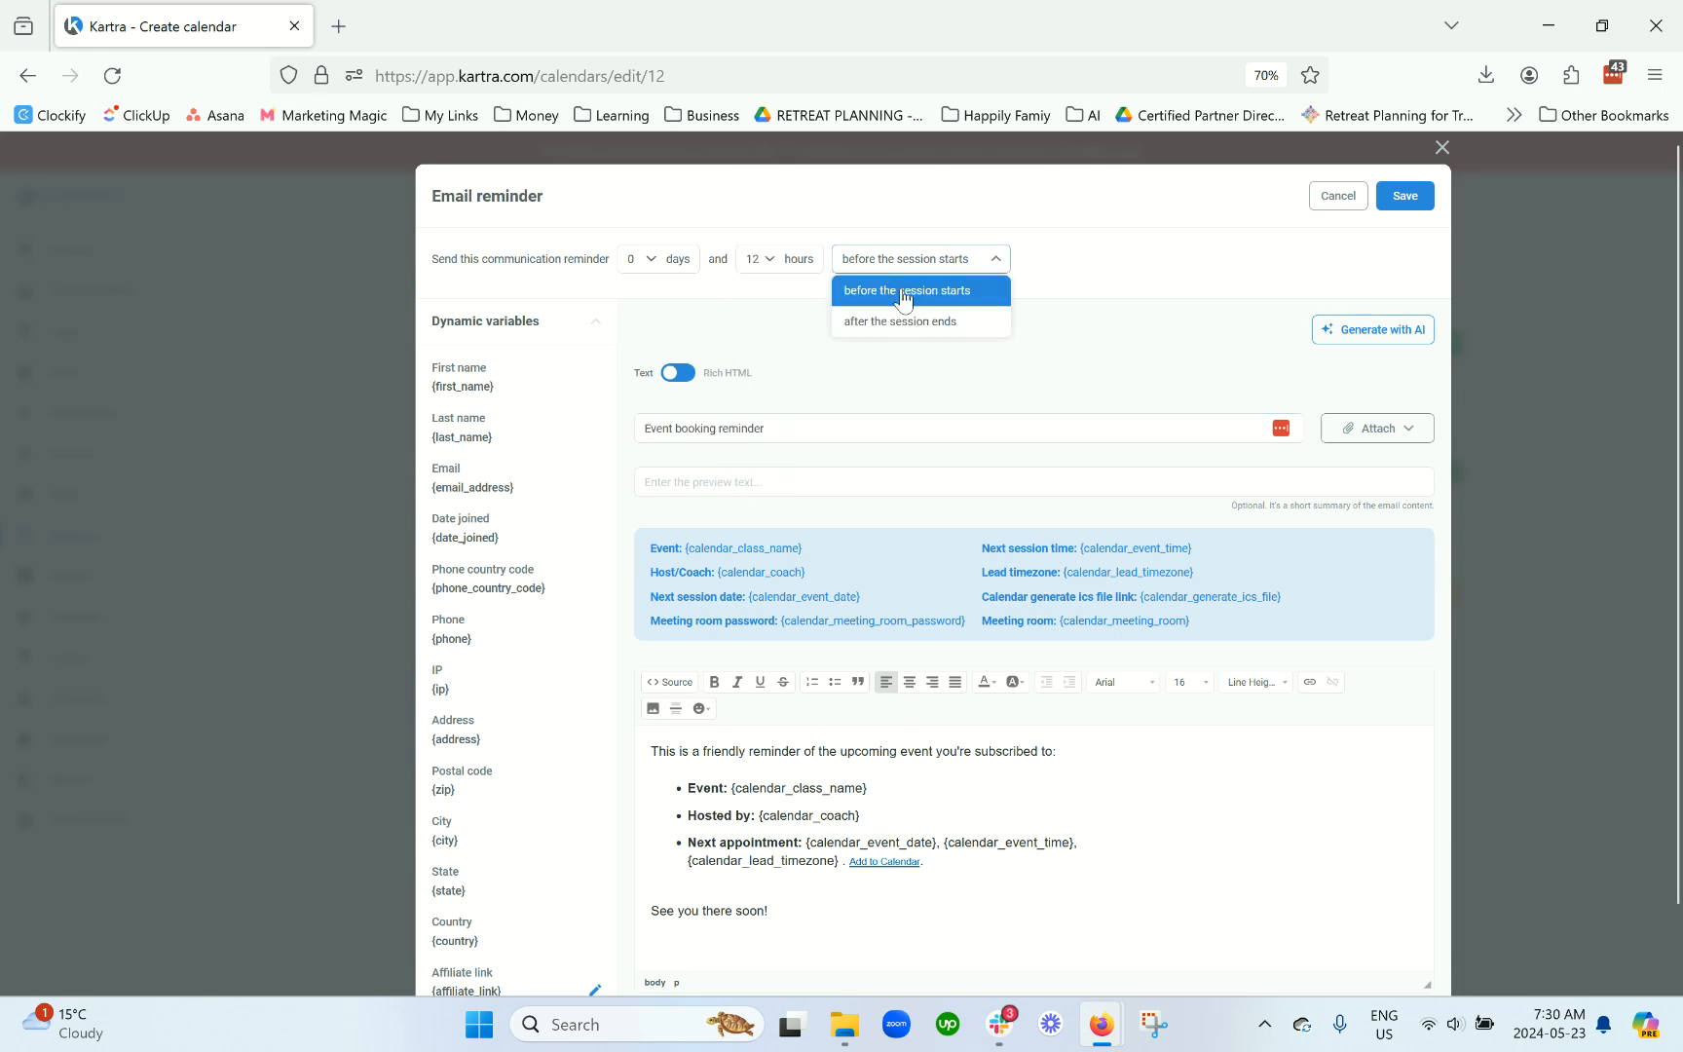
pyautogui.click(902, 294)
pyautogui.click(1403, 197)
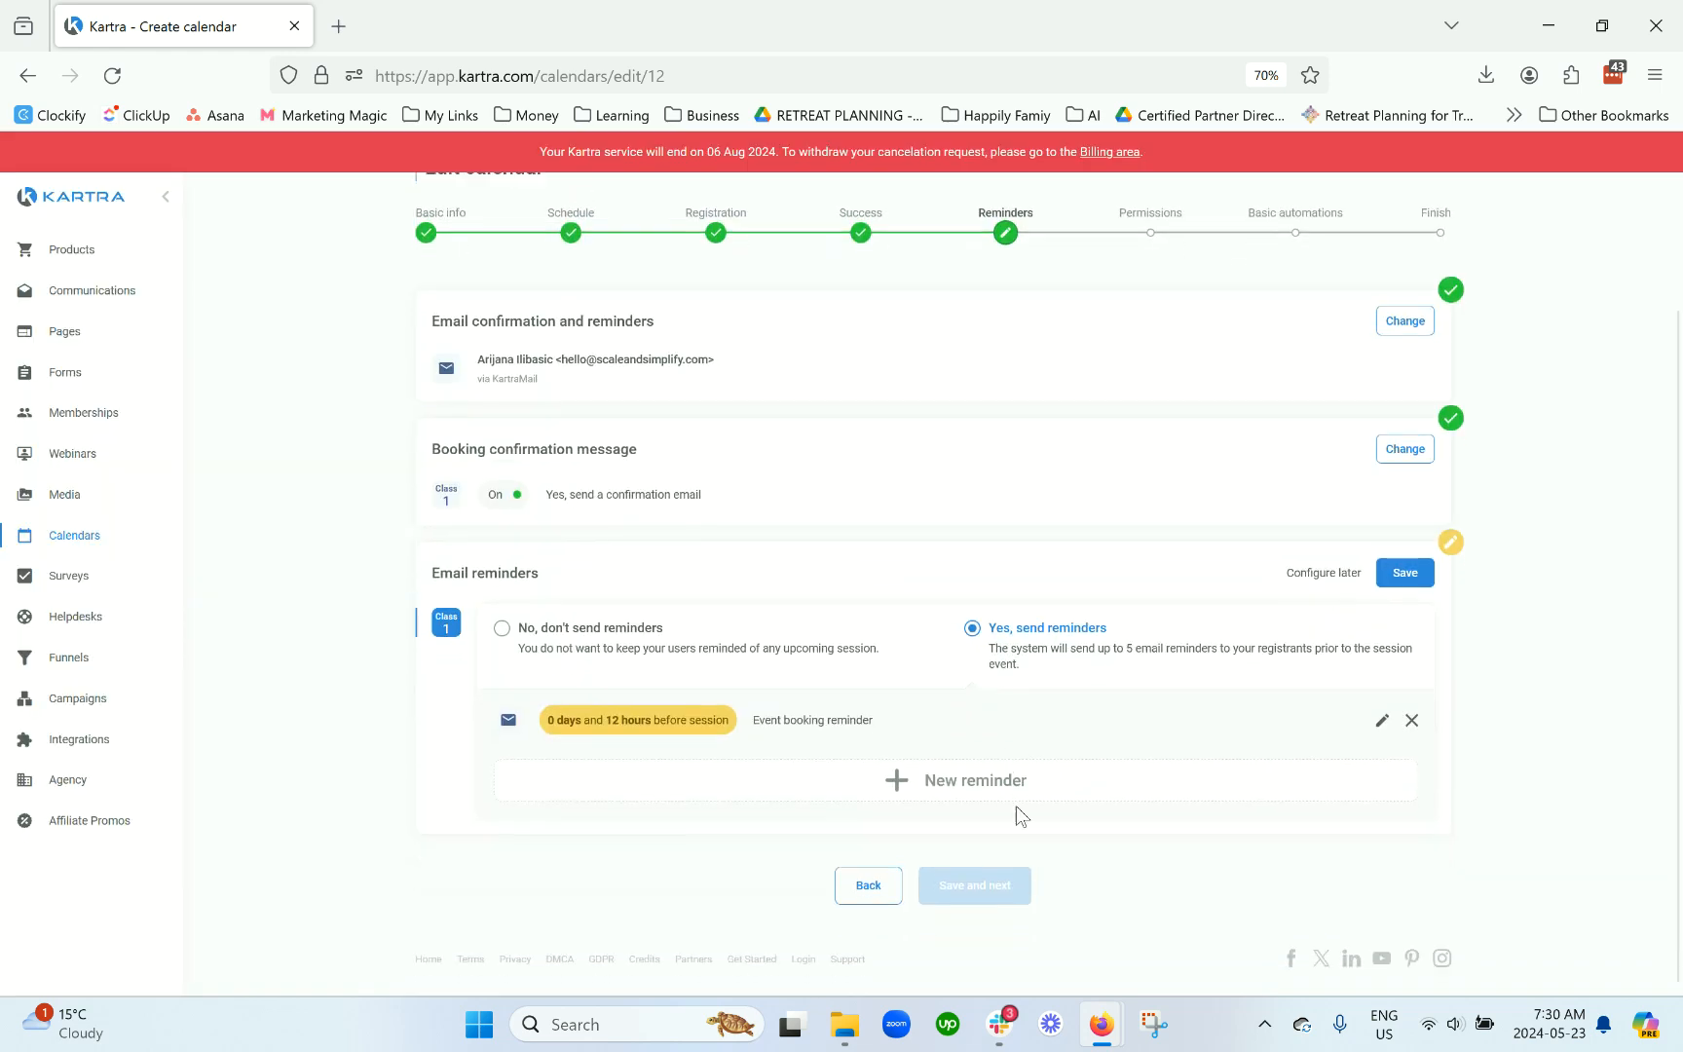
# Step: Add a second reminder 1 hour before, save the reminders, and continue to Permissions
pyautogui.click(1007, 785)
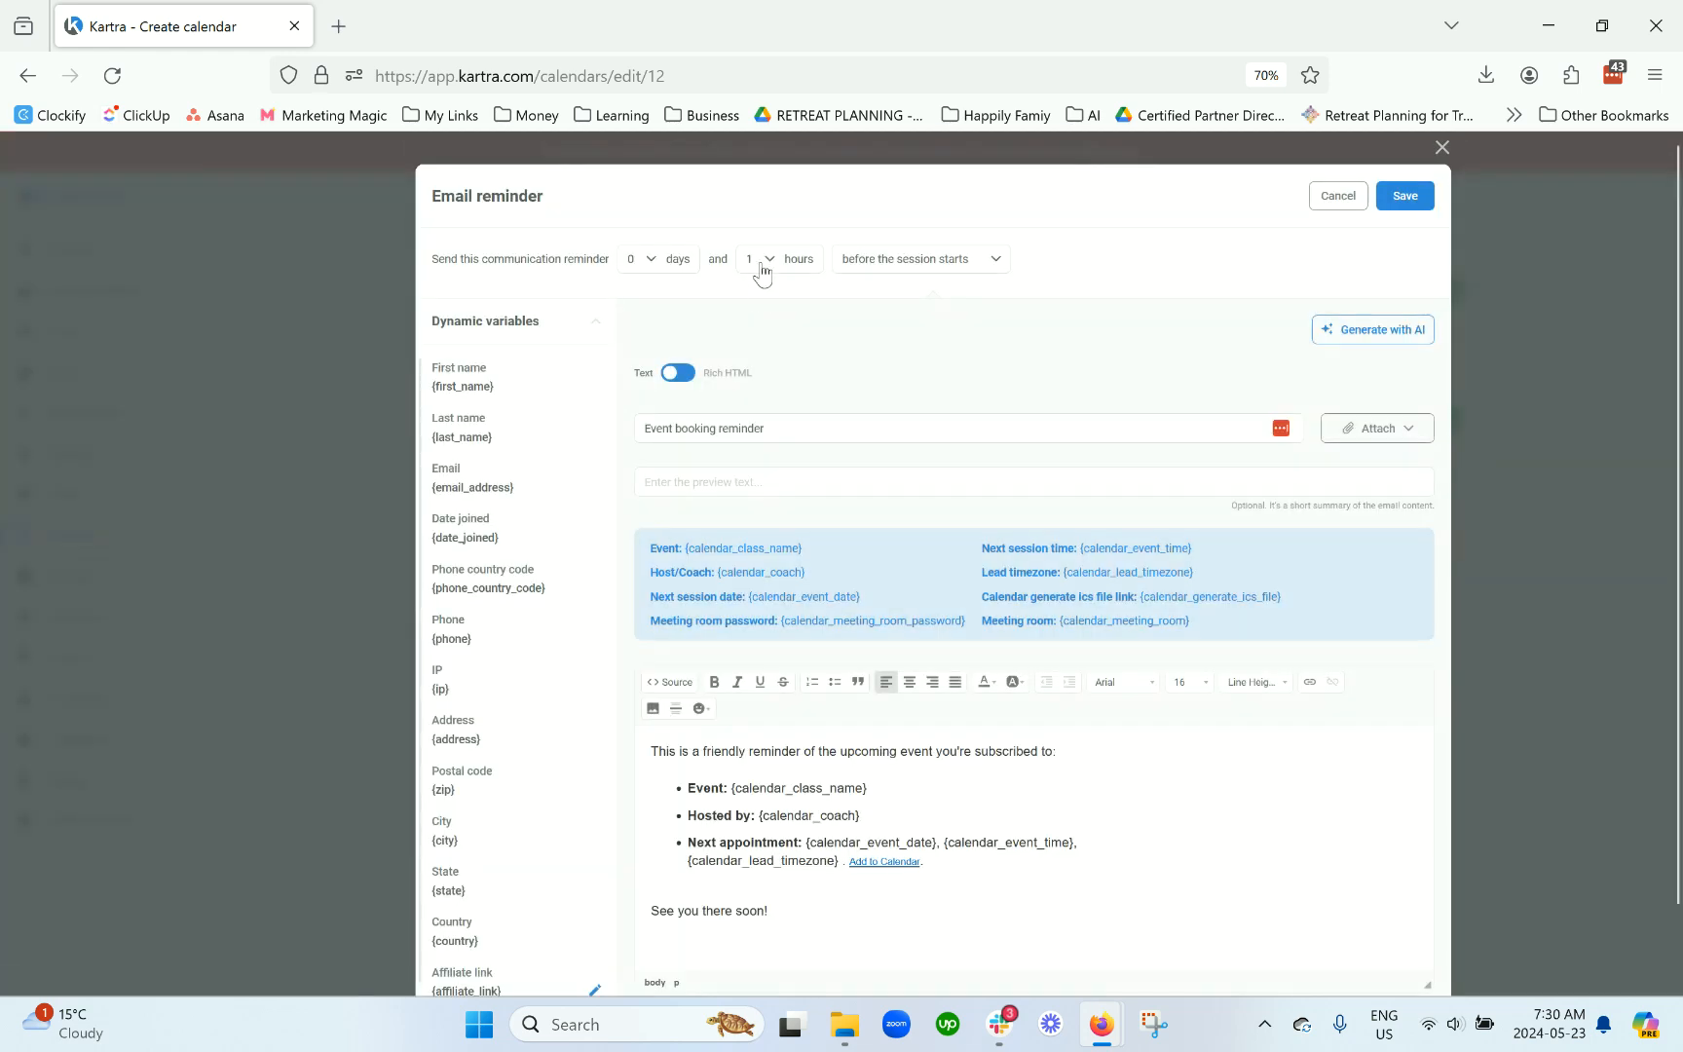
pyautogui.click(1403, 198)
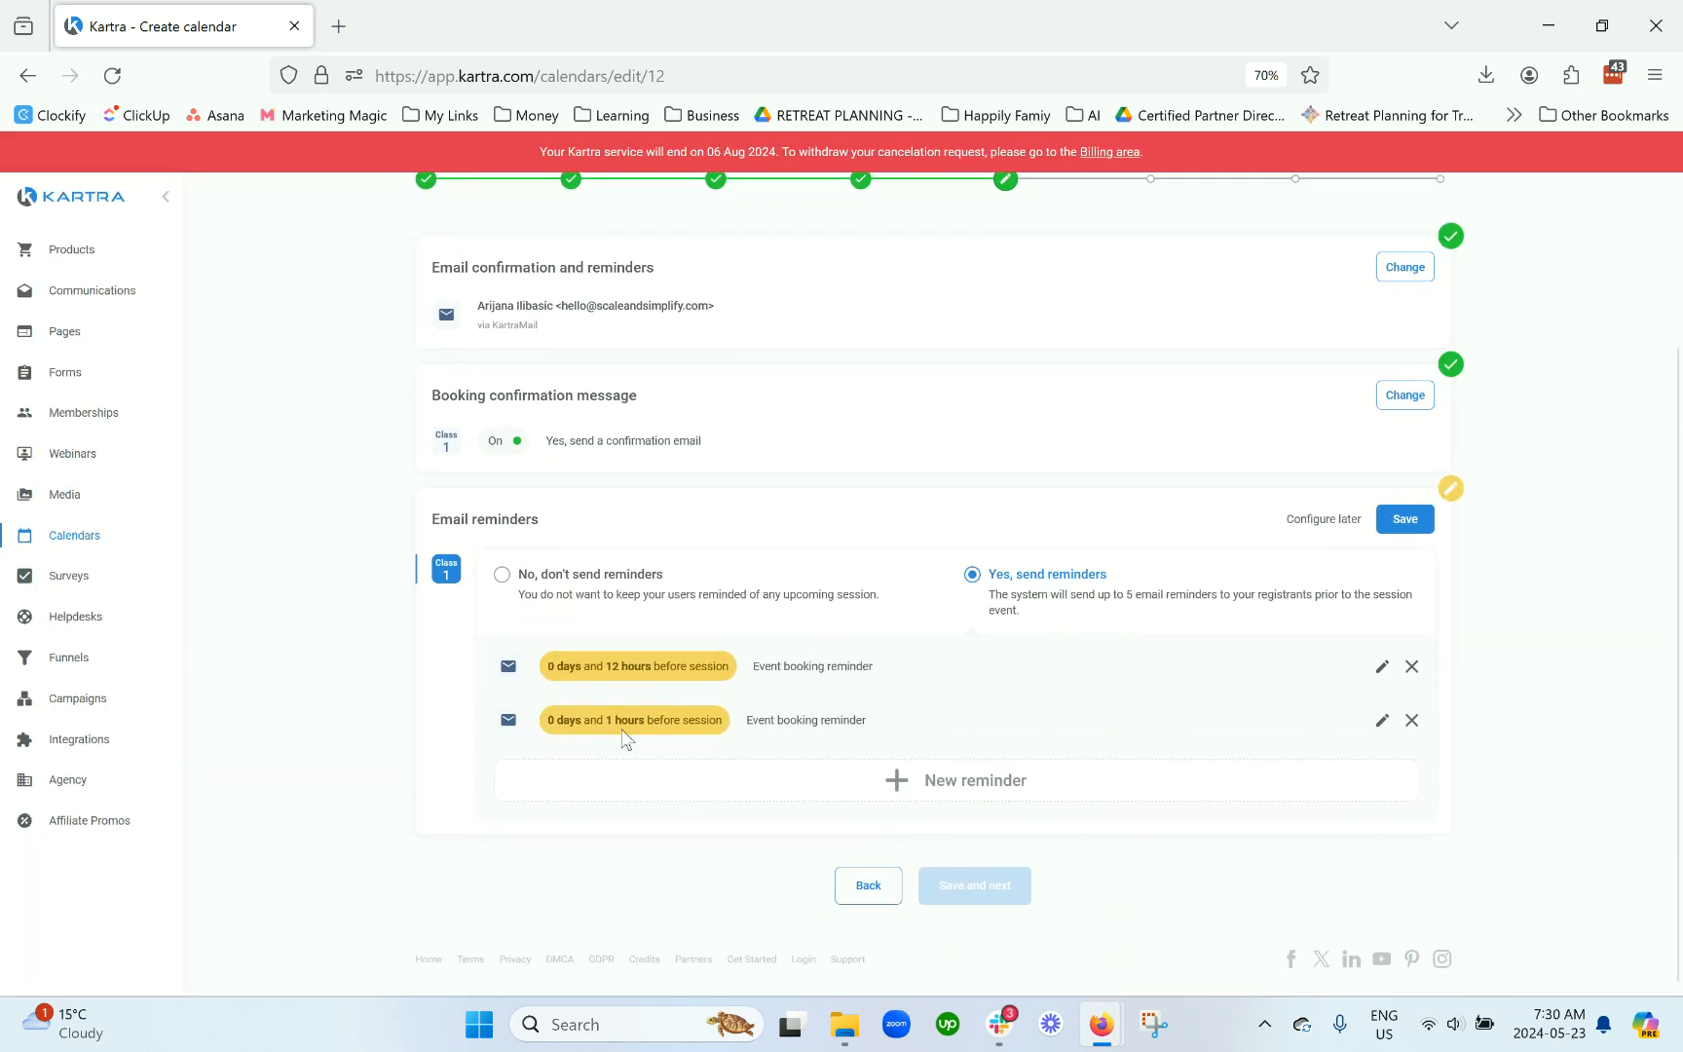
pyautogui.click(1405, 521)
pyautogui.click(974, 845)
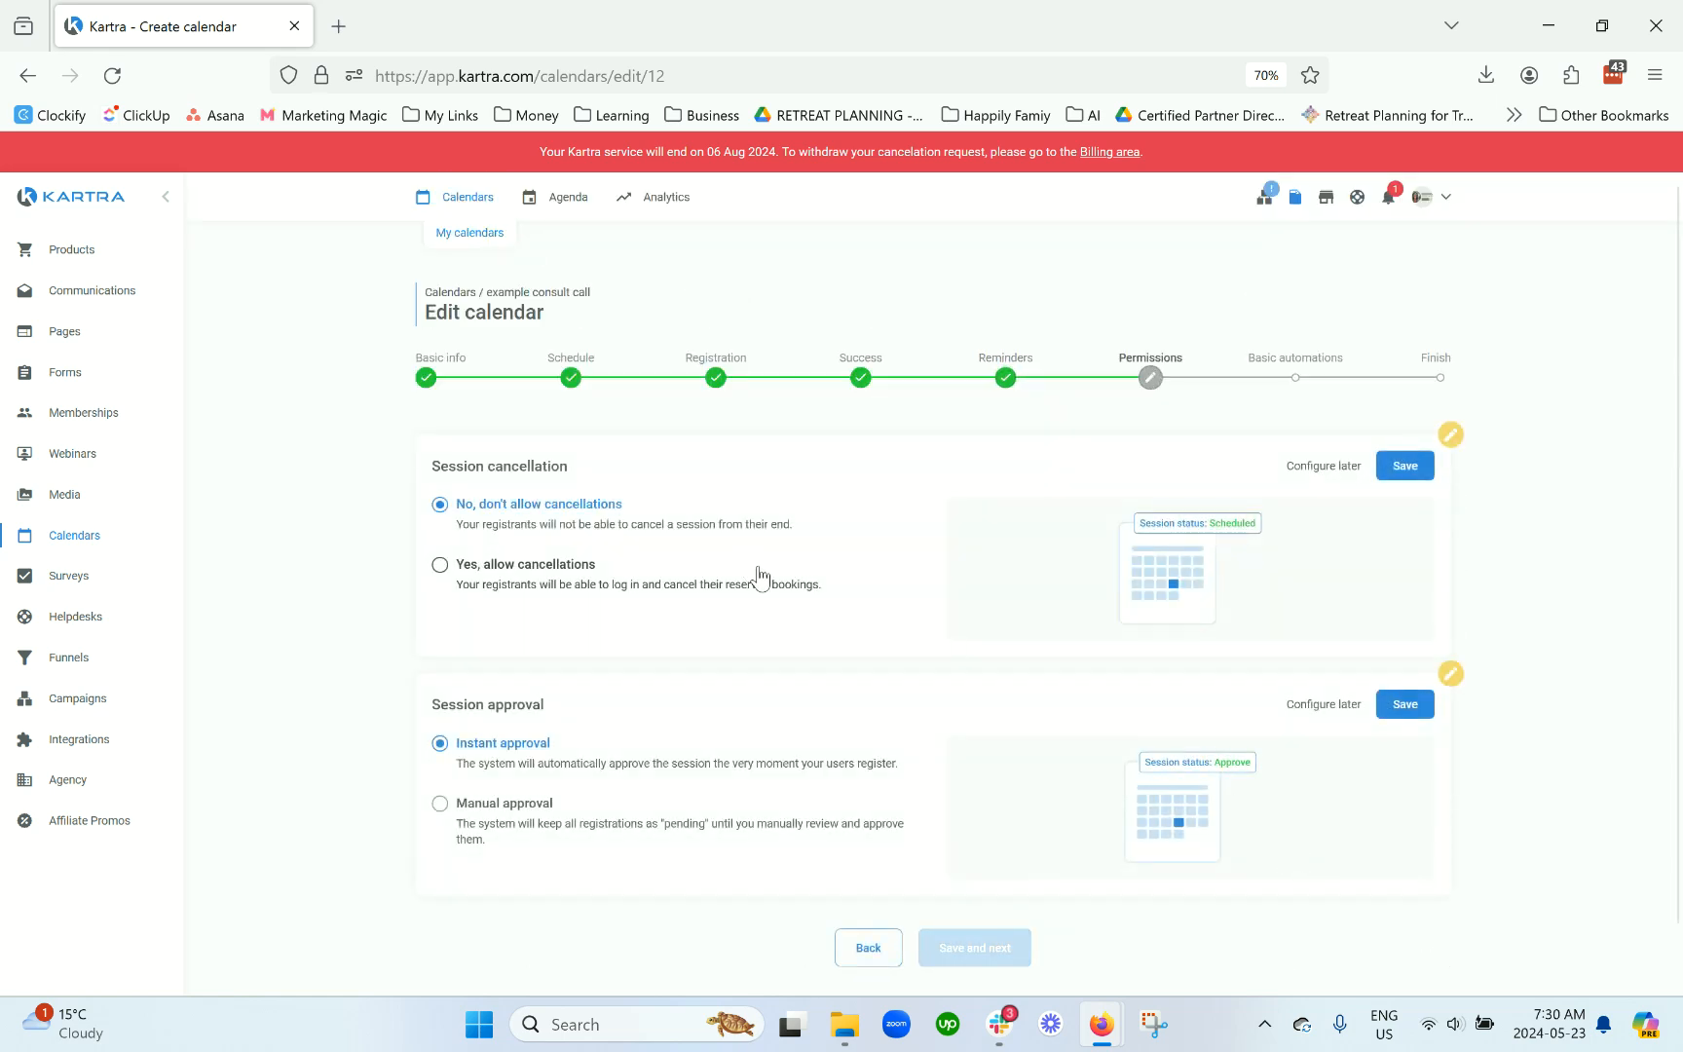
# Step: Allow registrants to cancel their own sessions and save that setting
pyautogui.click(517, 580)
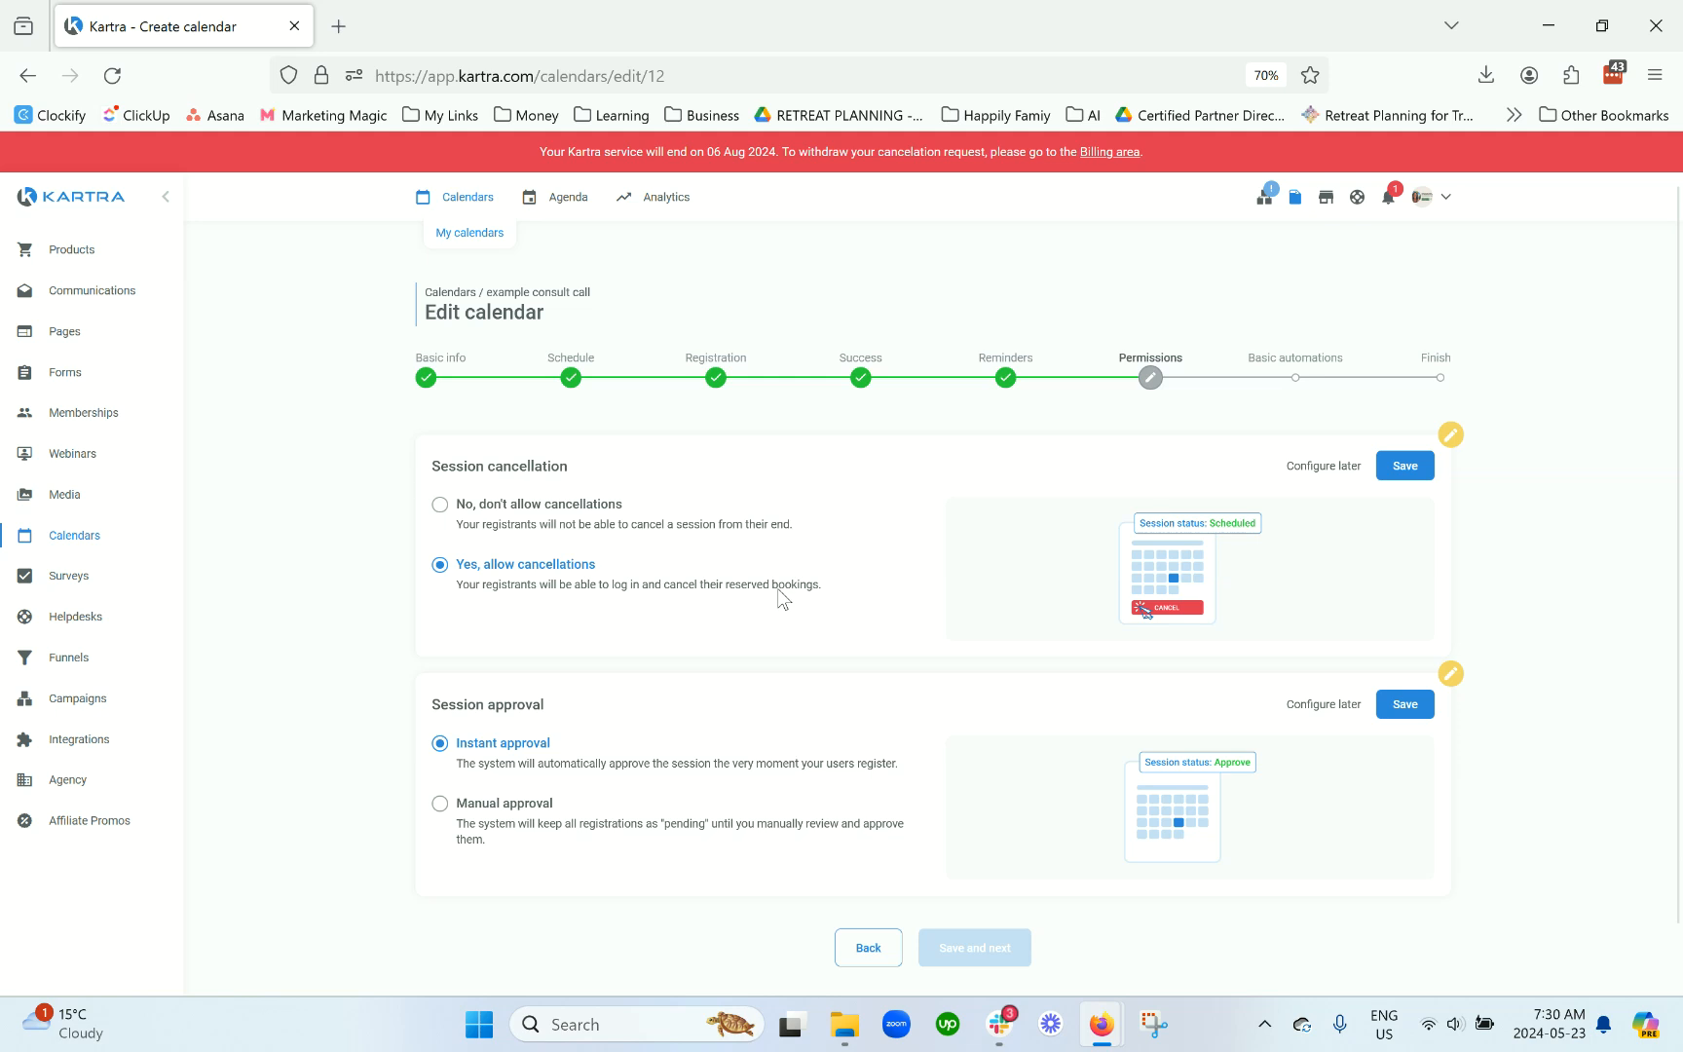
pyautogui.click(1424, 478)
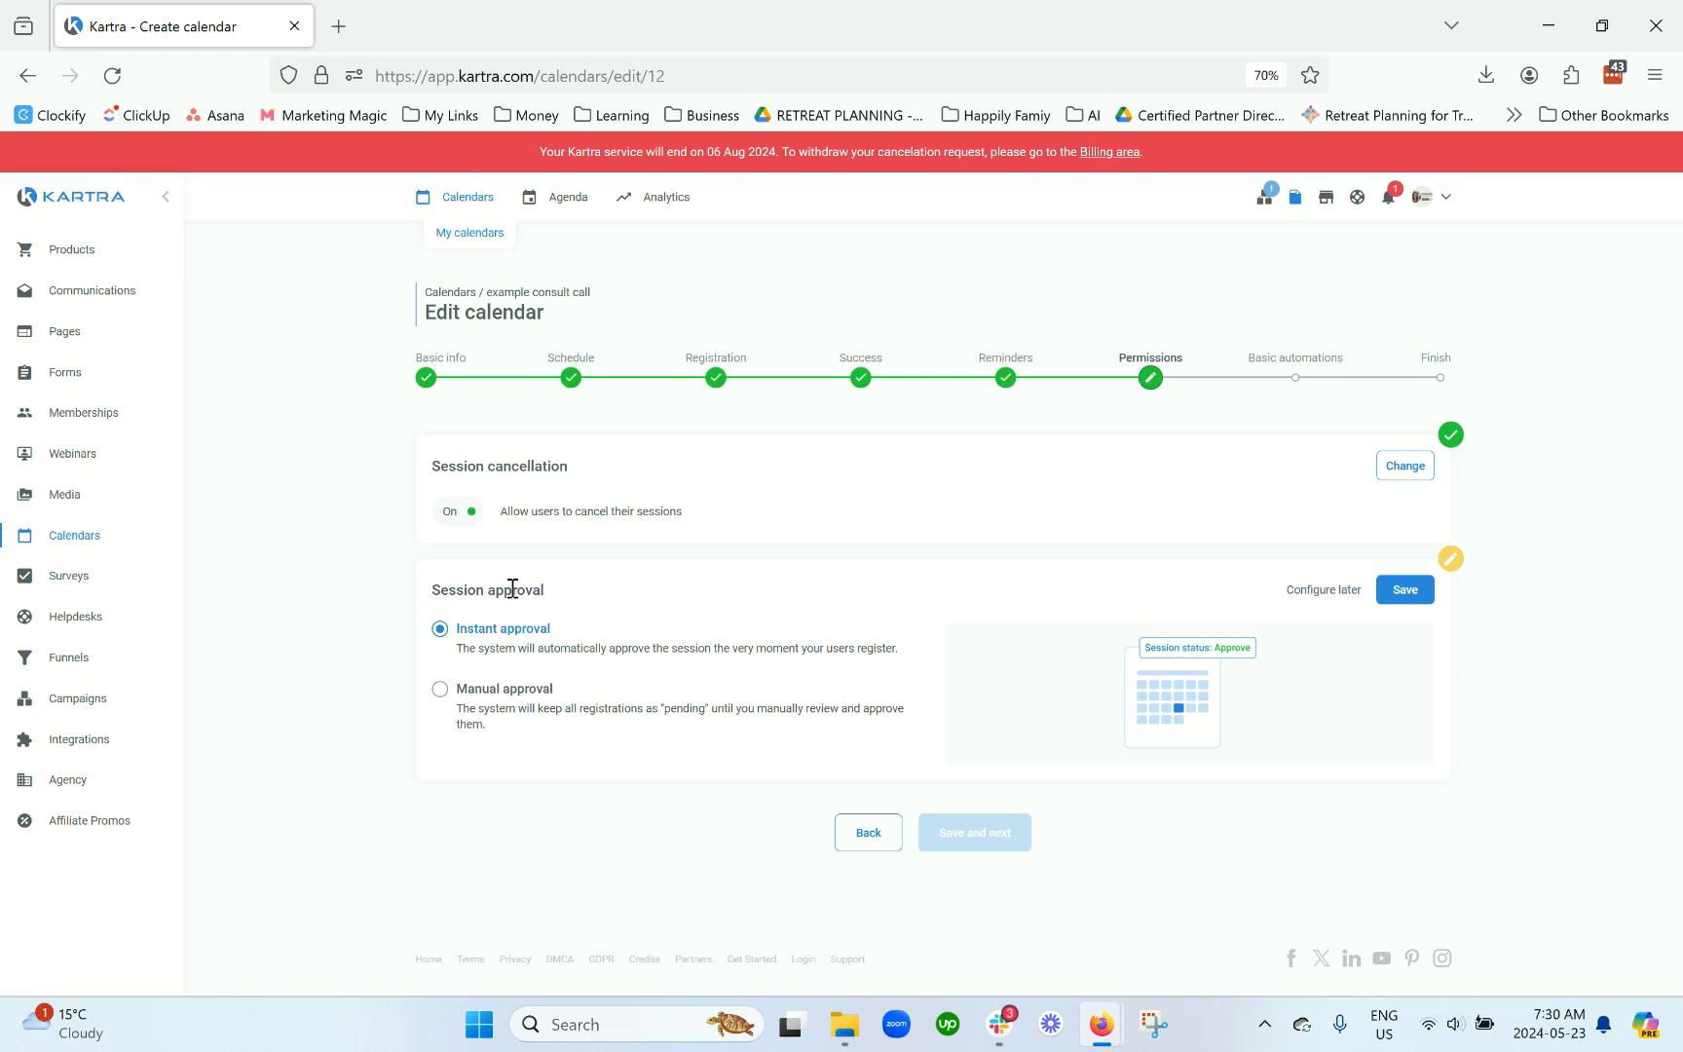
pyautogui.doubleClick(499, 465)
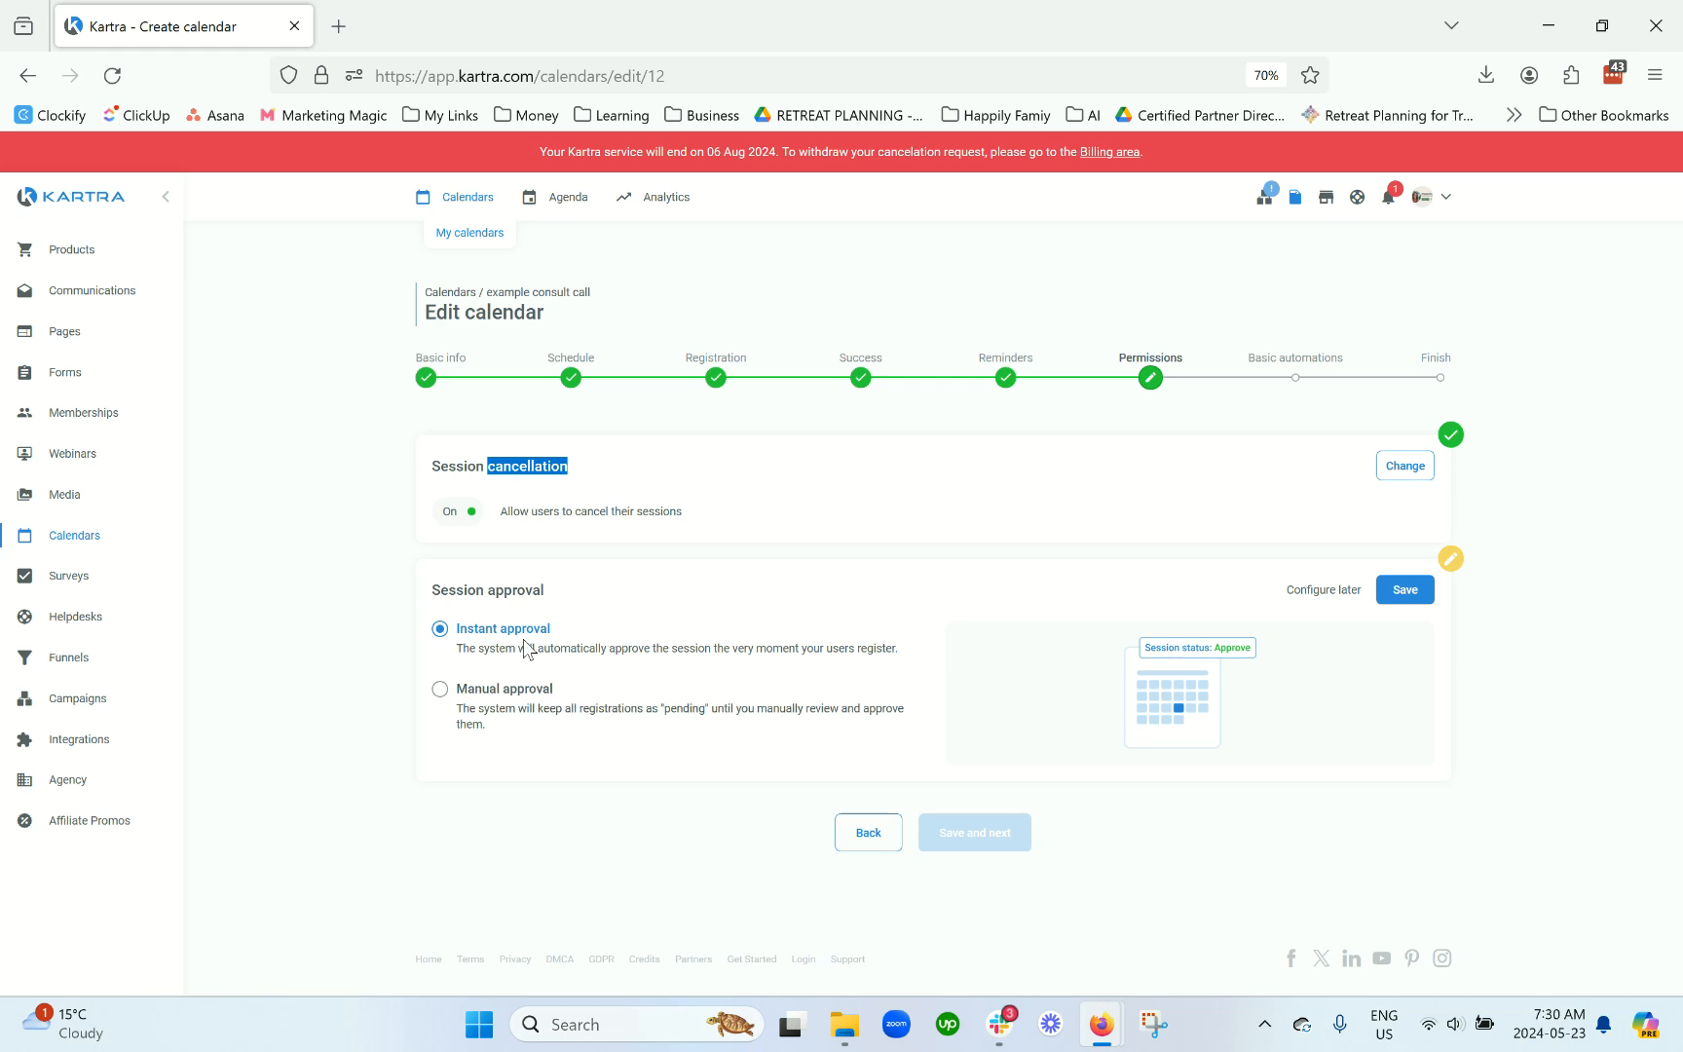
pyautogui.moveTo(551, 590); pyautogui.dragTo(436, 592)
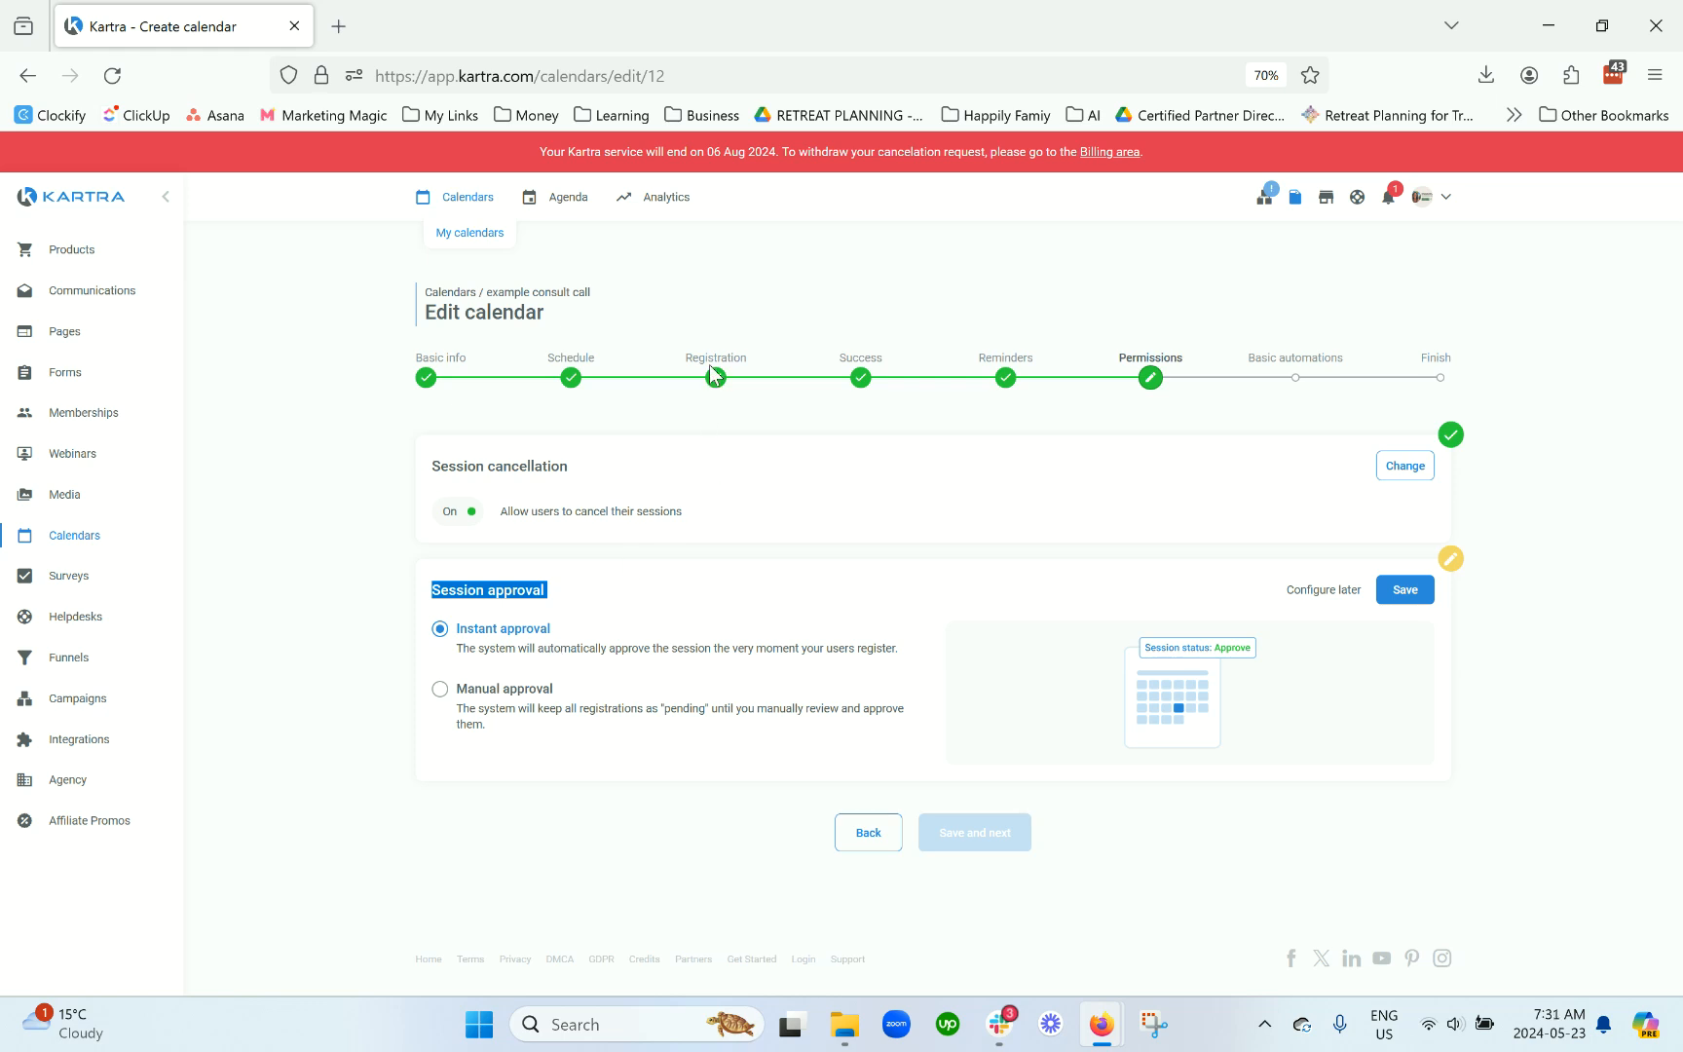
pyautogui.click(497, 678)
# Step: Set session approval to Instant approval, save it, and move on to Basic automations
pyautogui.click(493, 690)
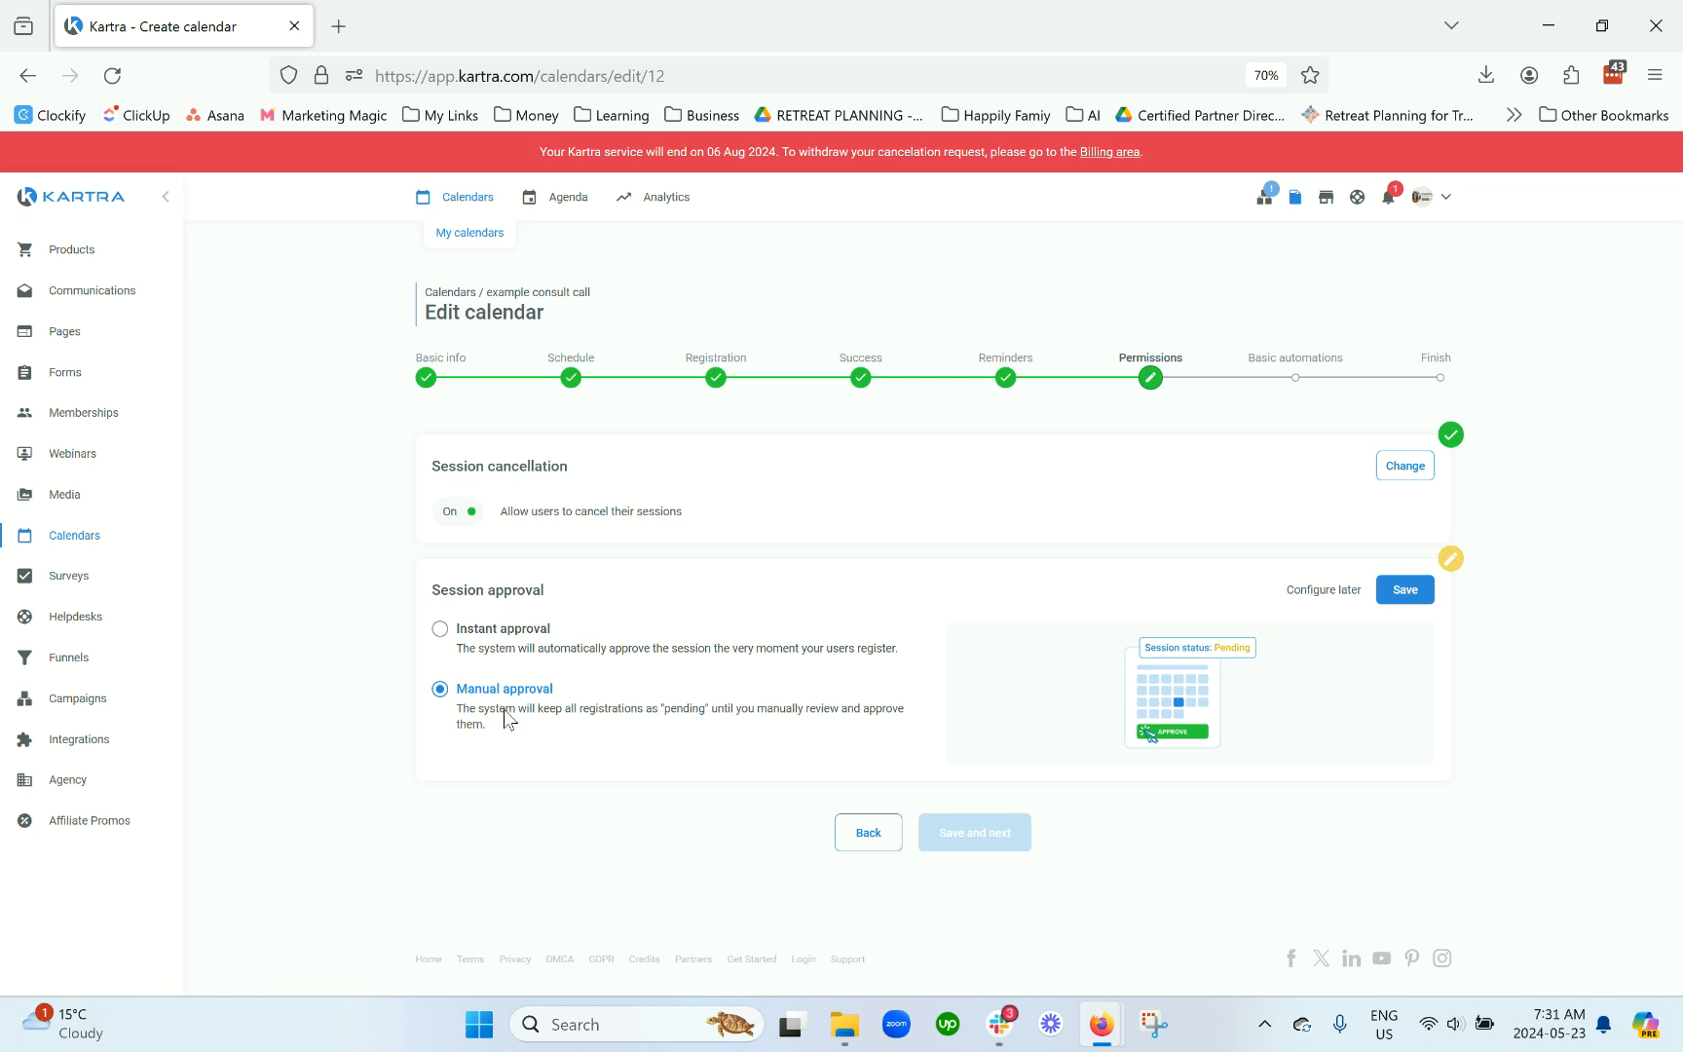
pyautogui.click(510, 649)
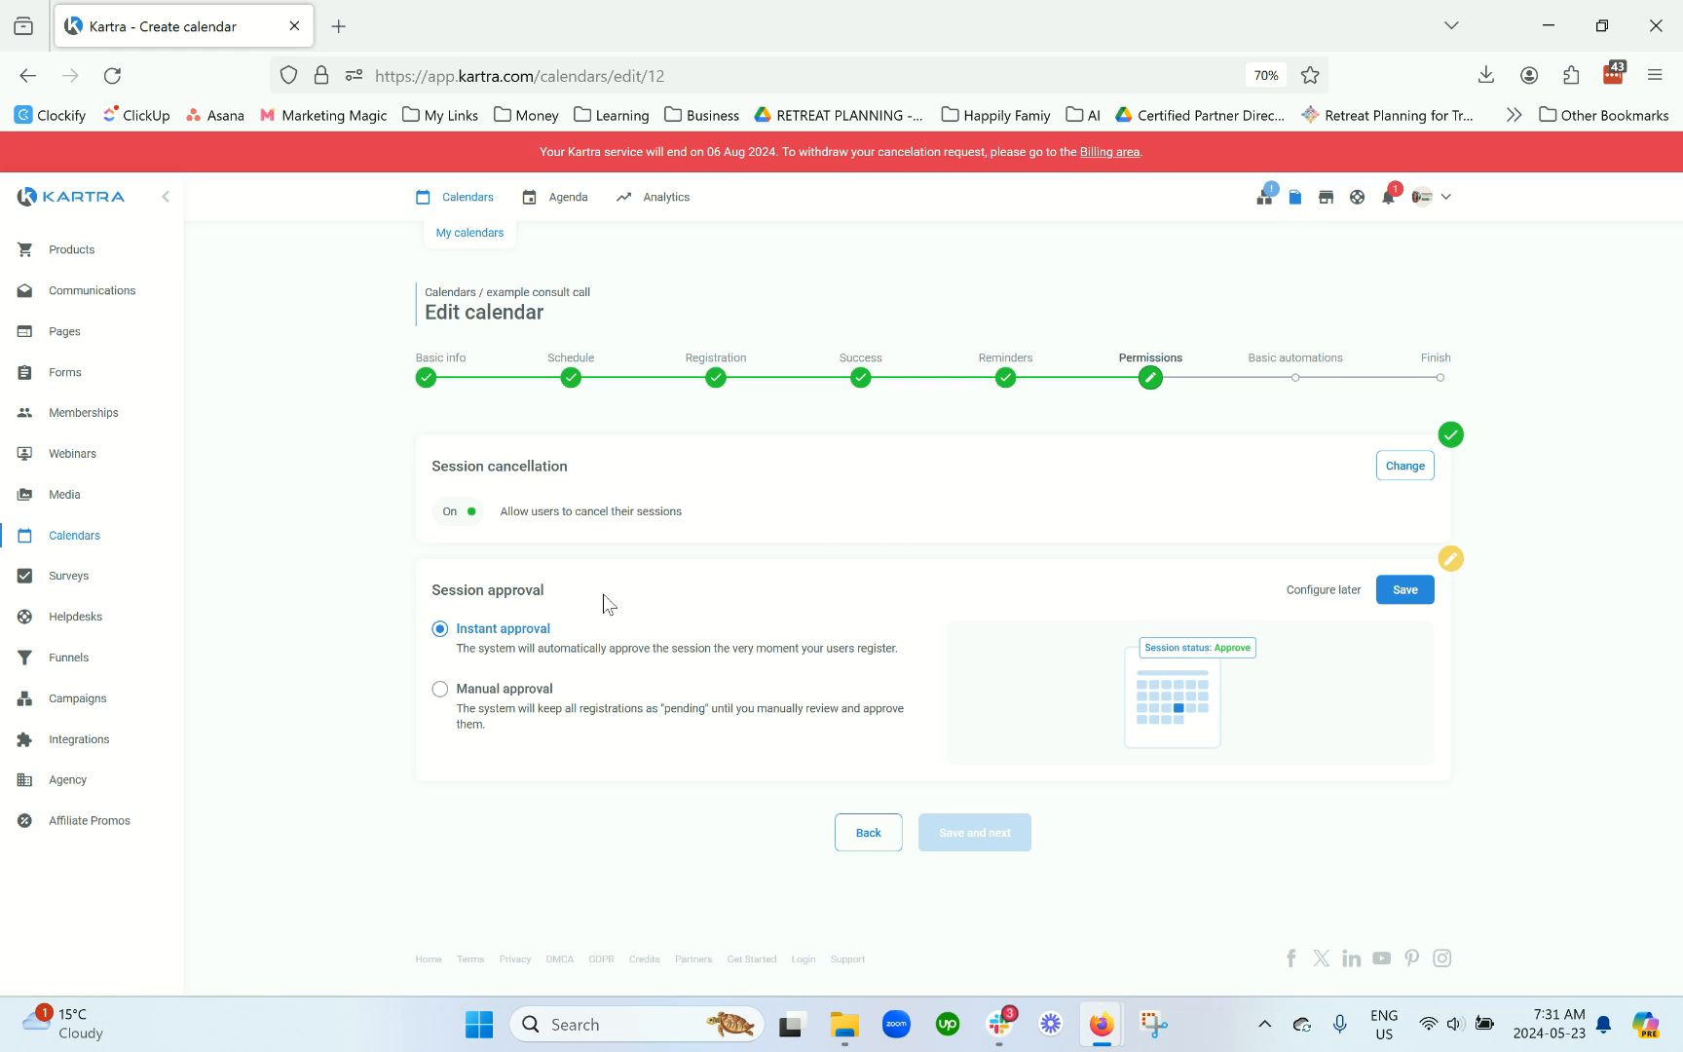
pyautogui.click(1399, 596)
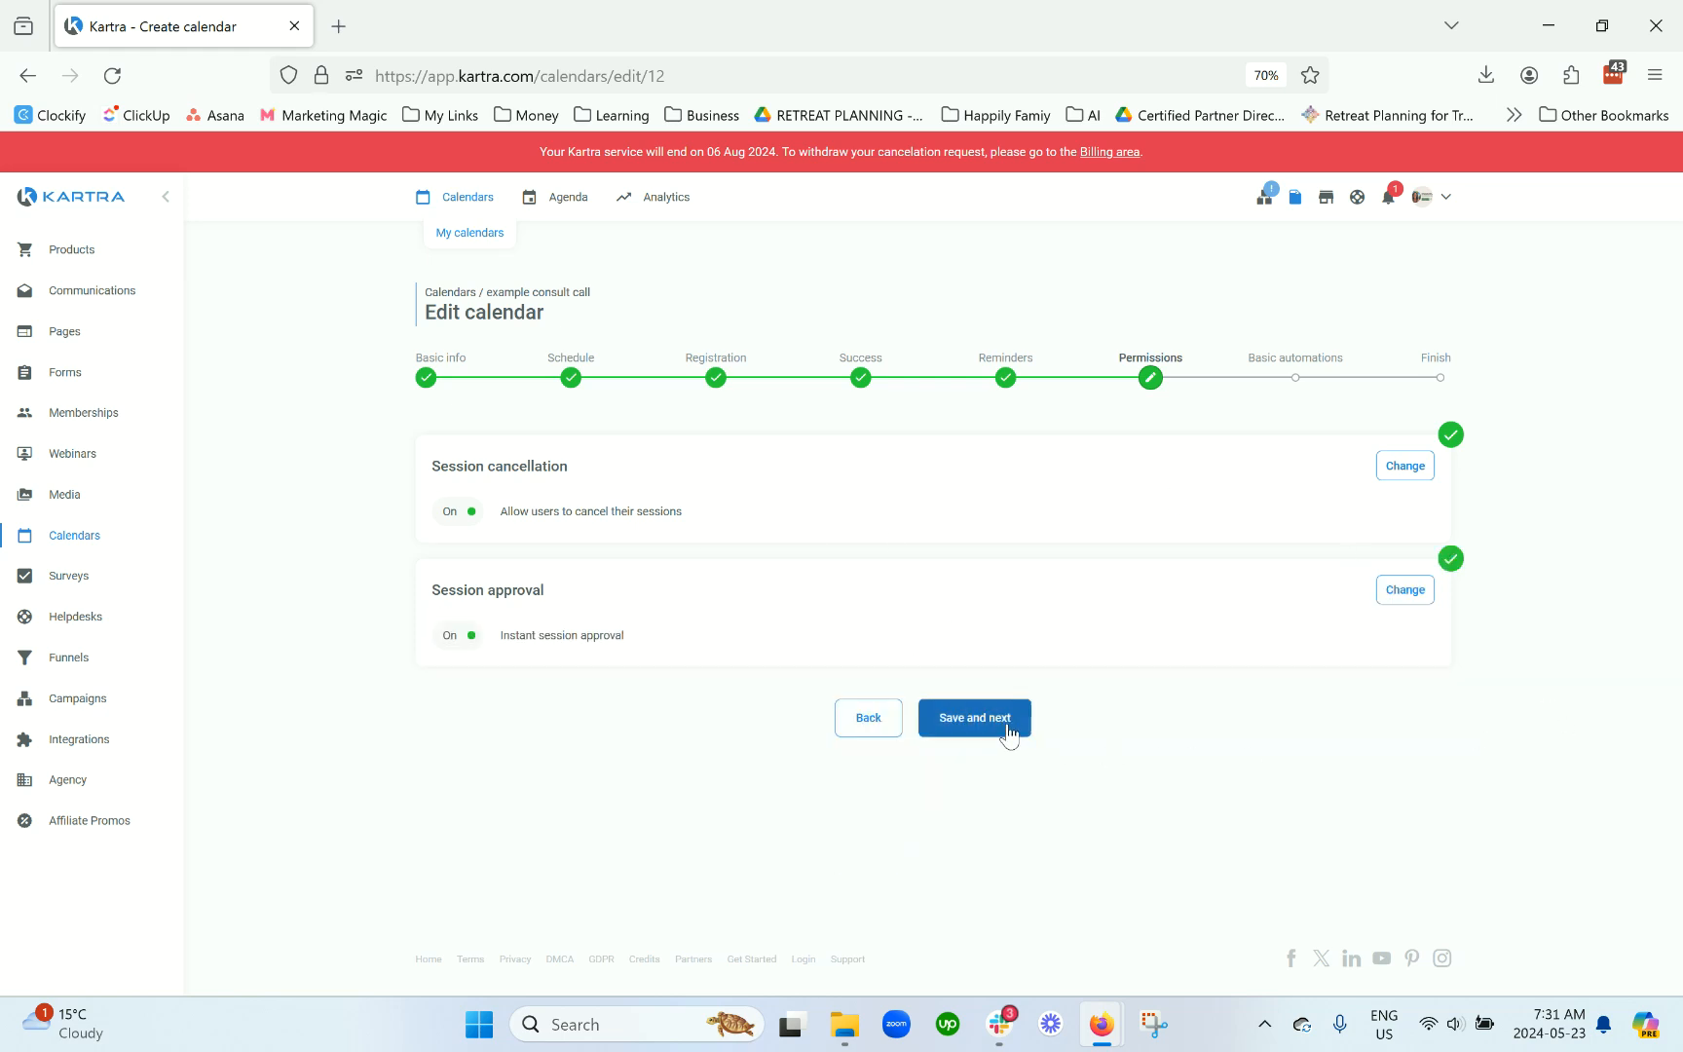
pyautogui.click(1400, 591)
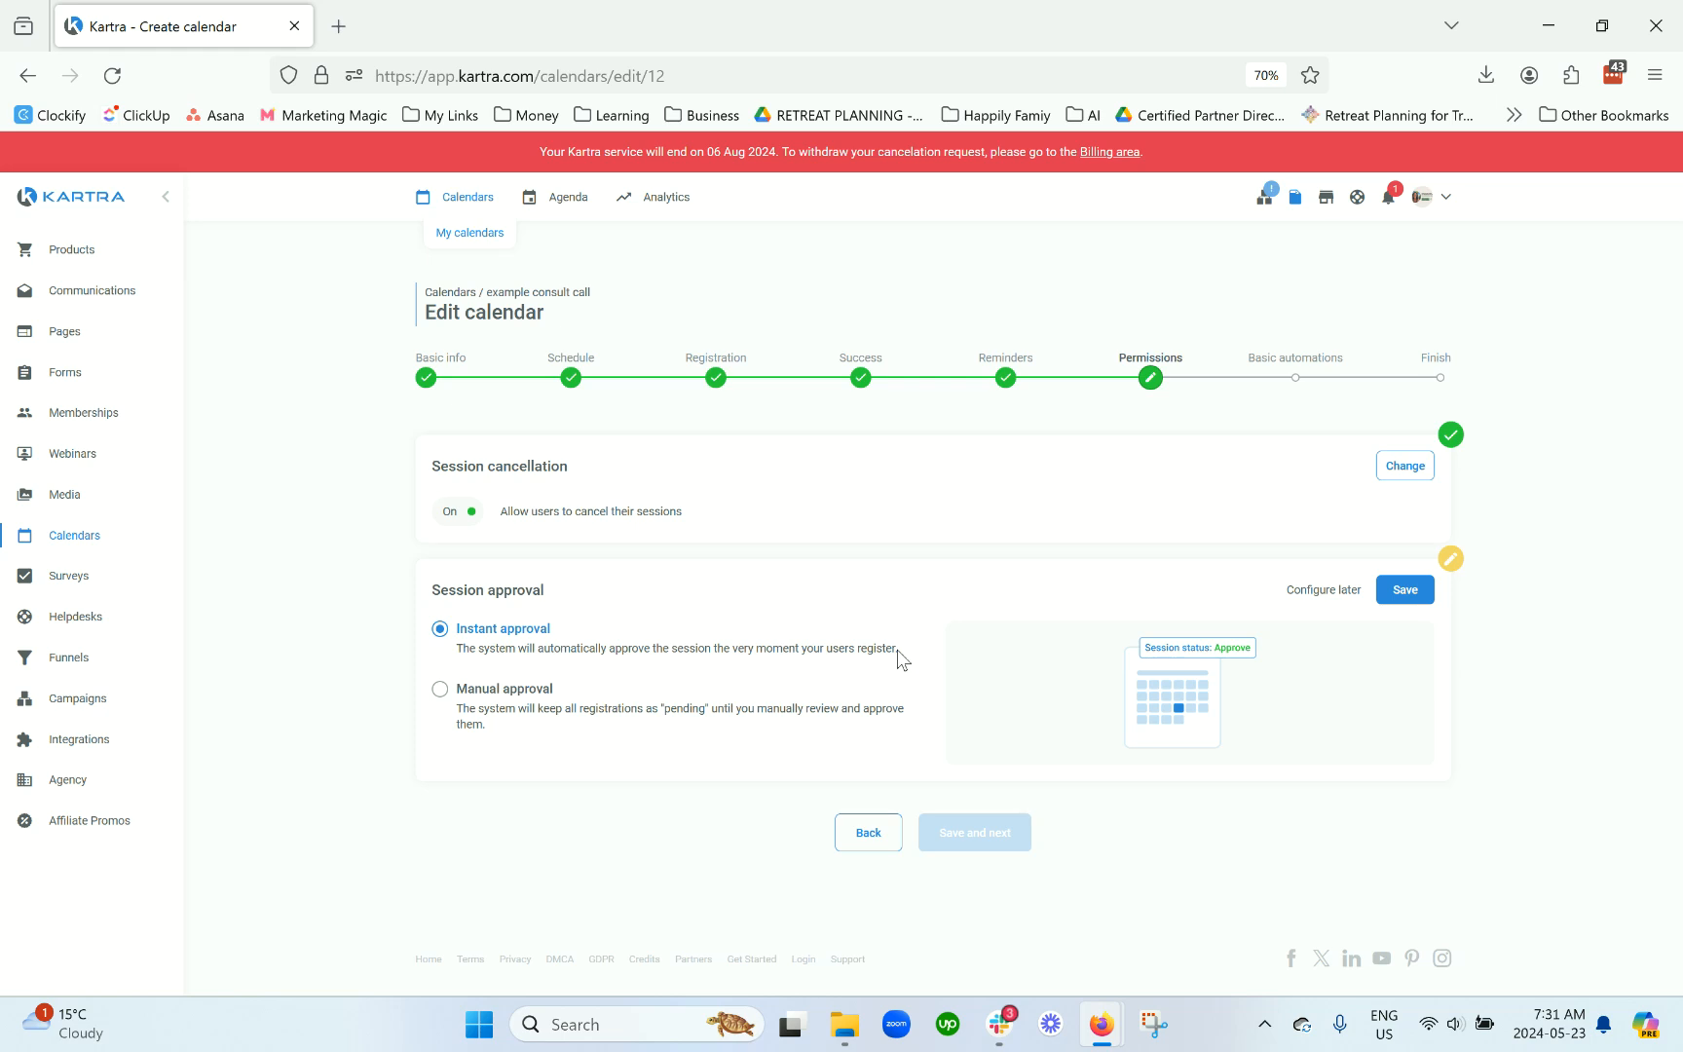
pyautogui.click(537, 708)
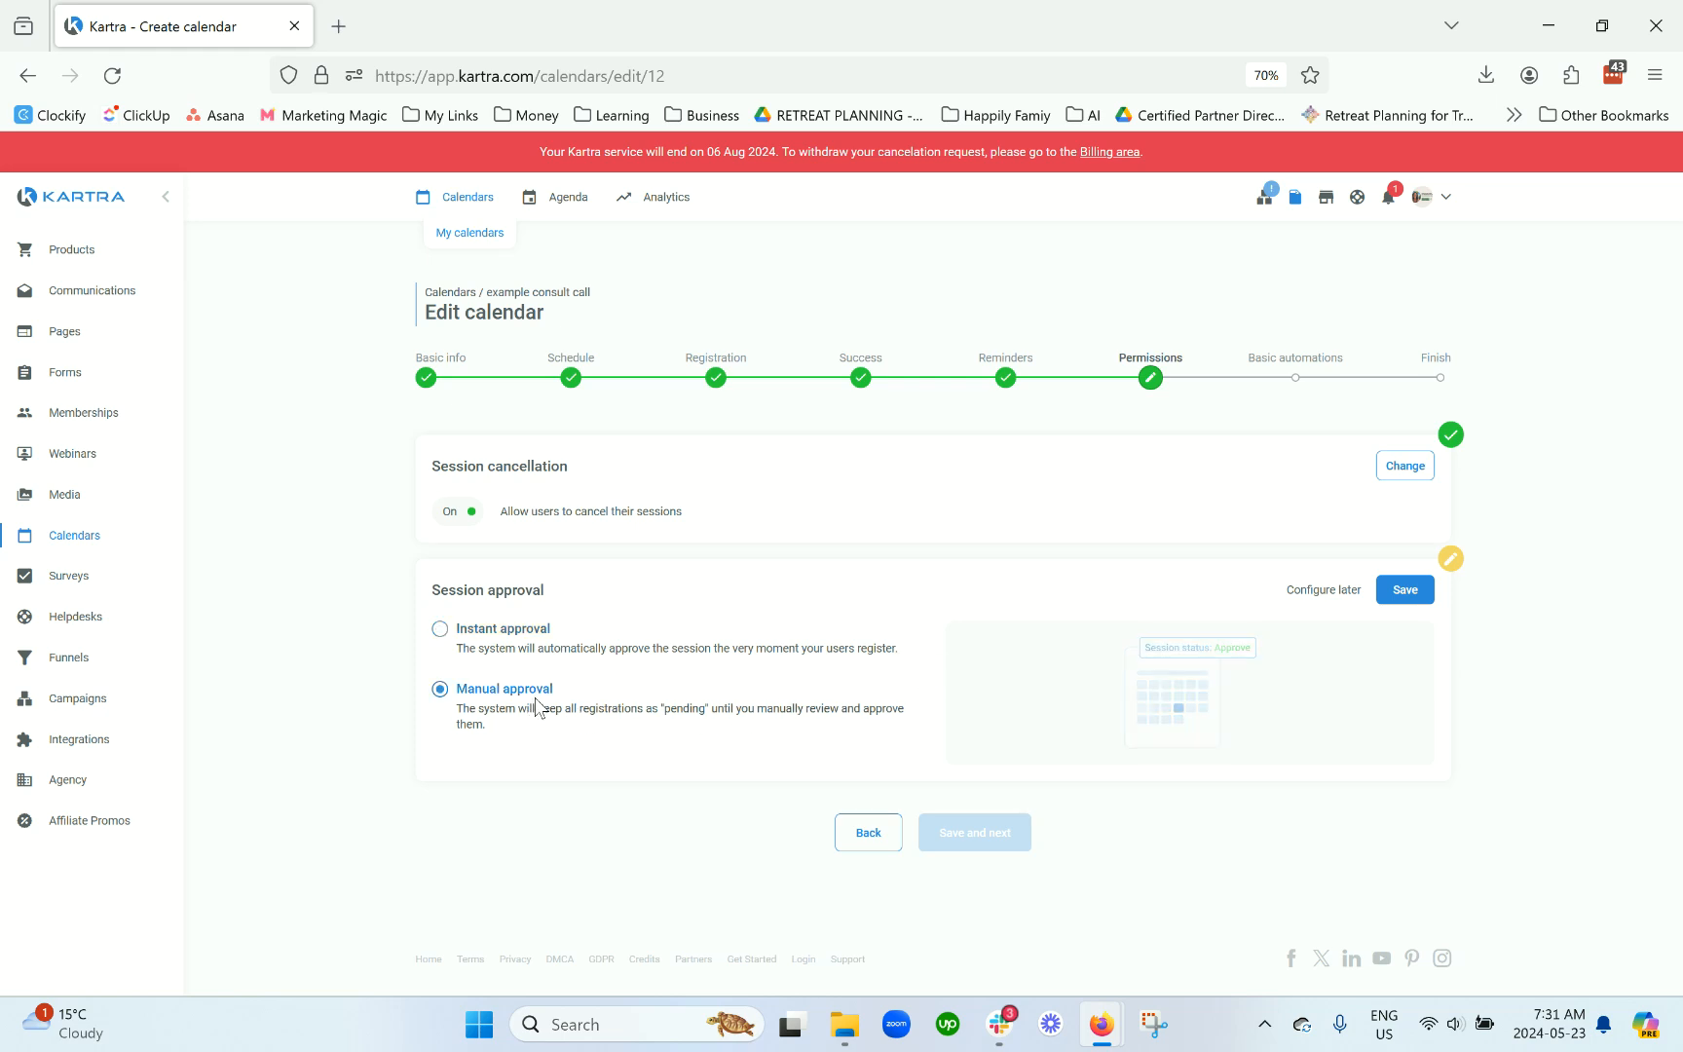
pyautogui.click(525, 635)
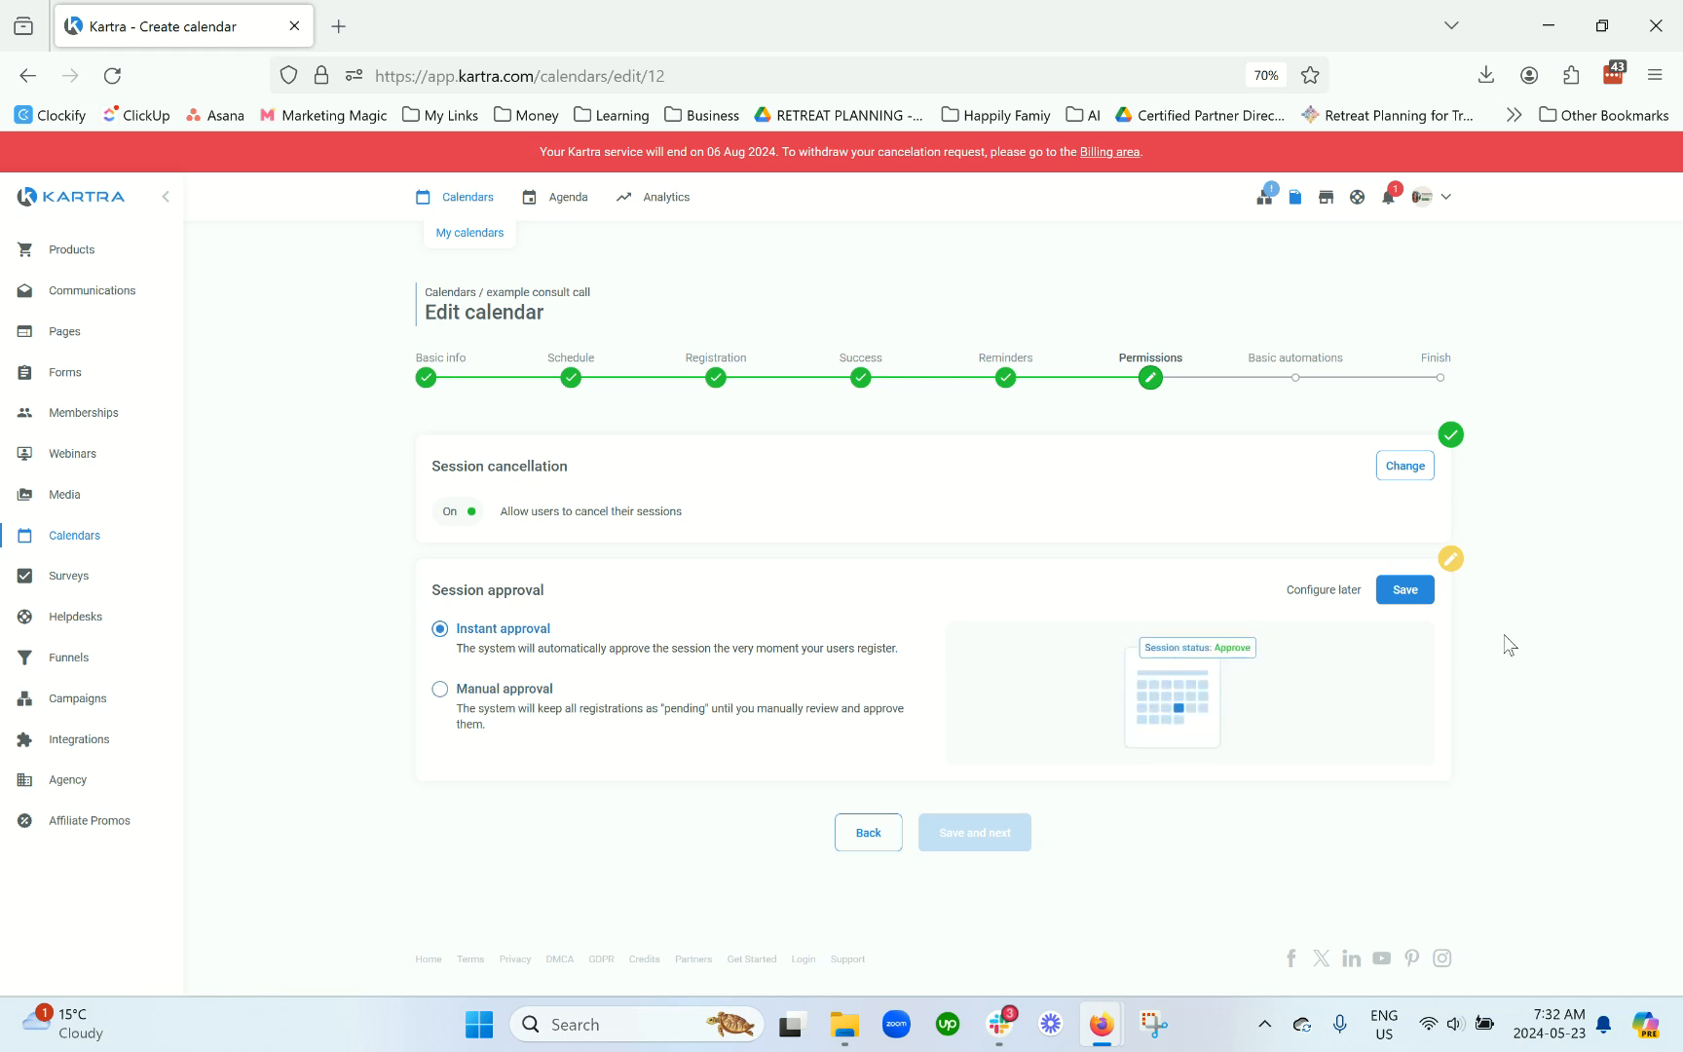
pyautogui.click(1409, 592)
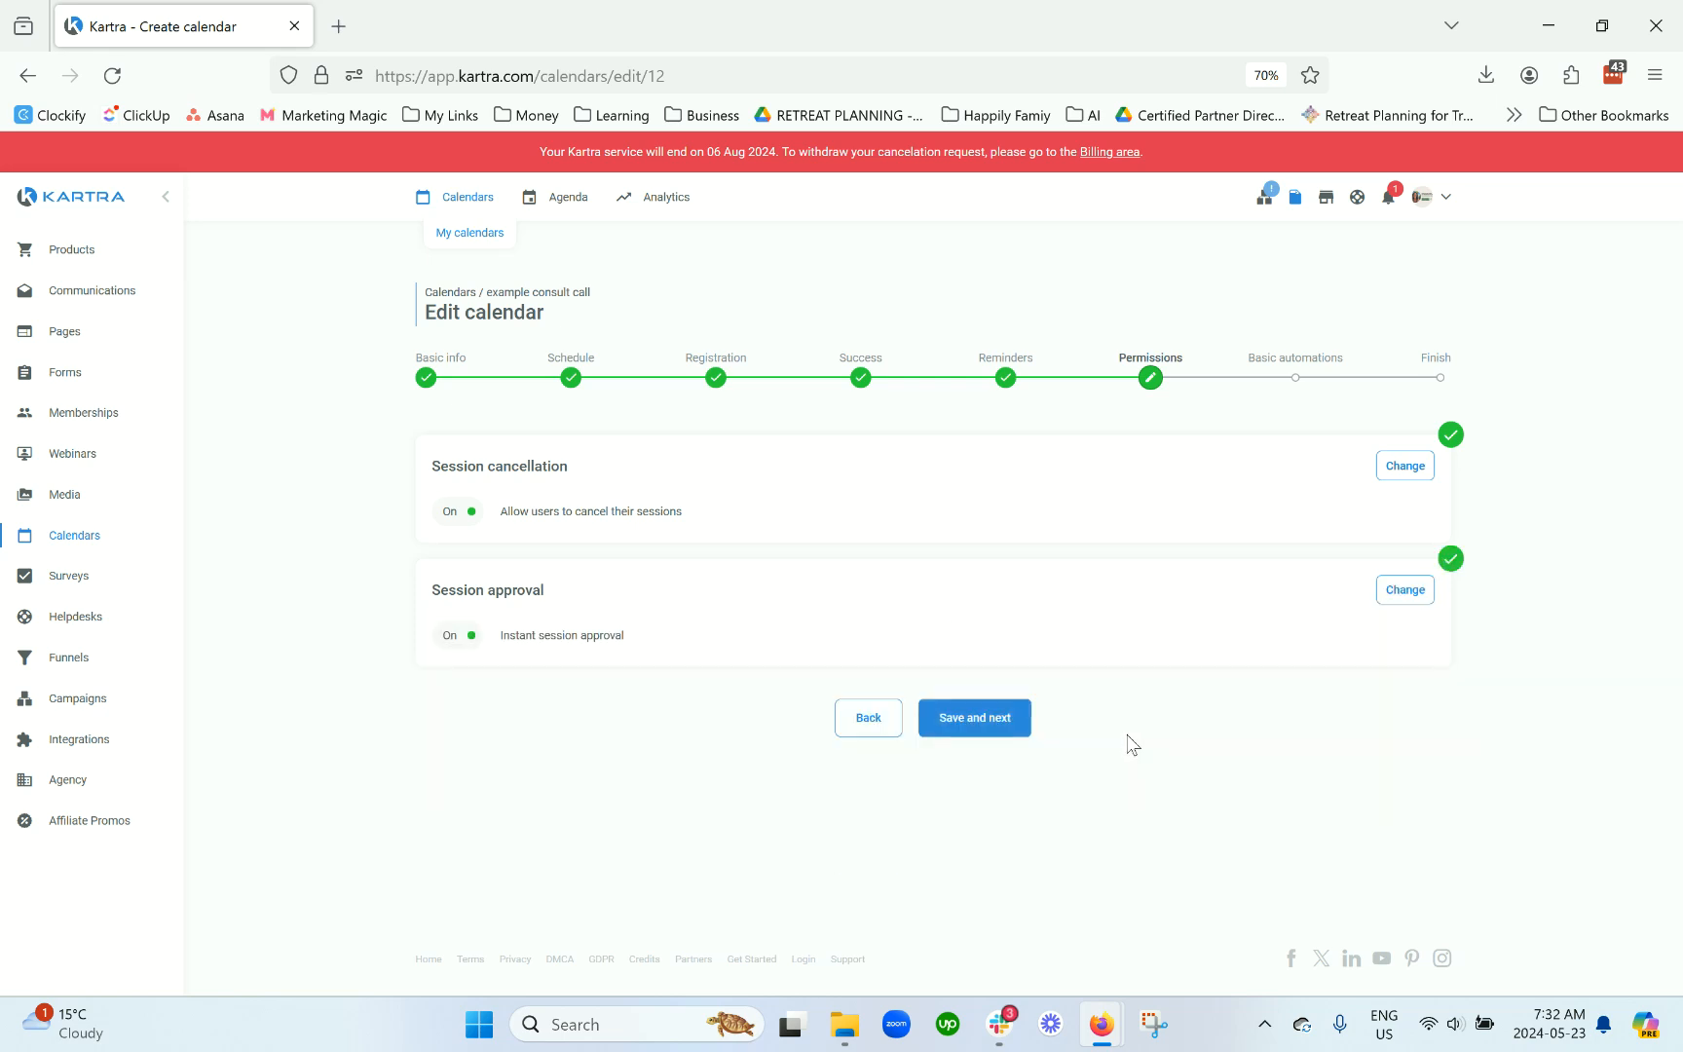
pyautogui.click(1025, 719)
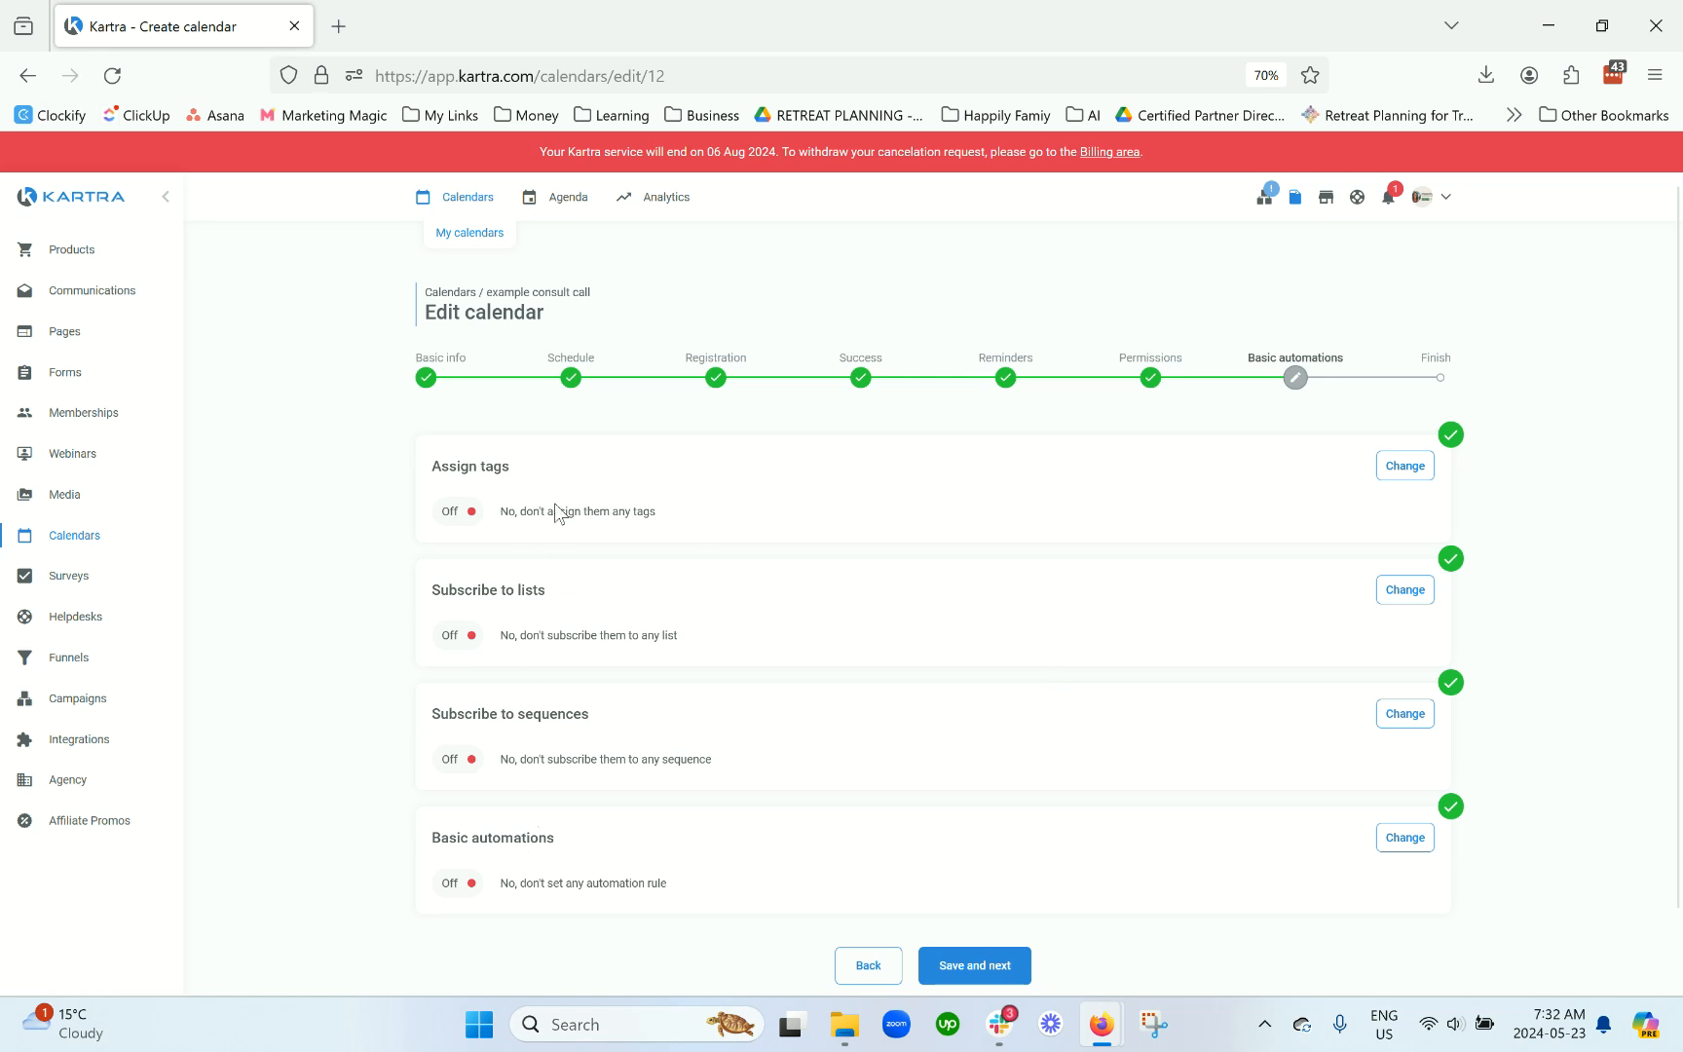
# Step: Leave Assign tags and Subscribe to lists off and save the calendar to finish setup
pyautogui.moveTo(664, 508); pyautogui.dragTo(427, 471)
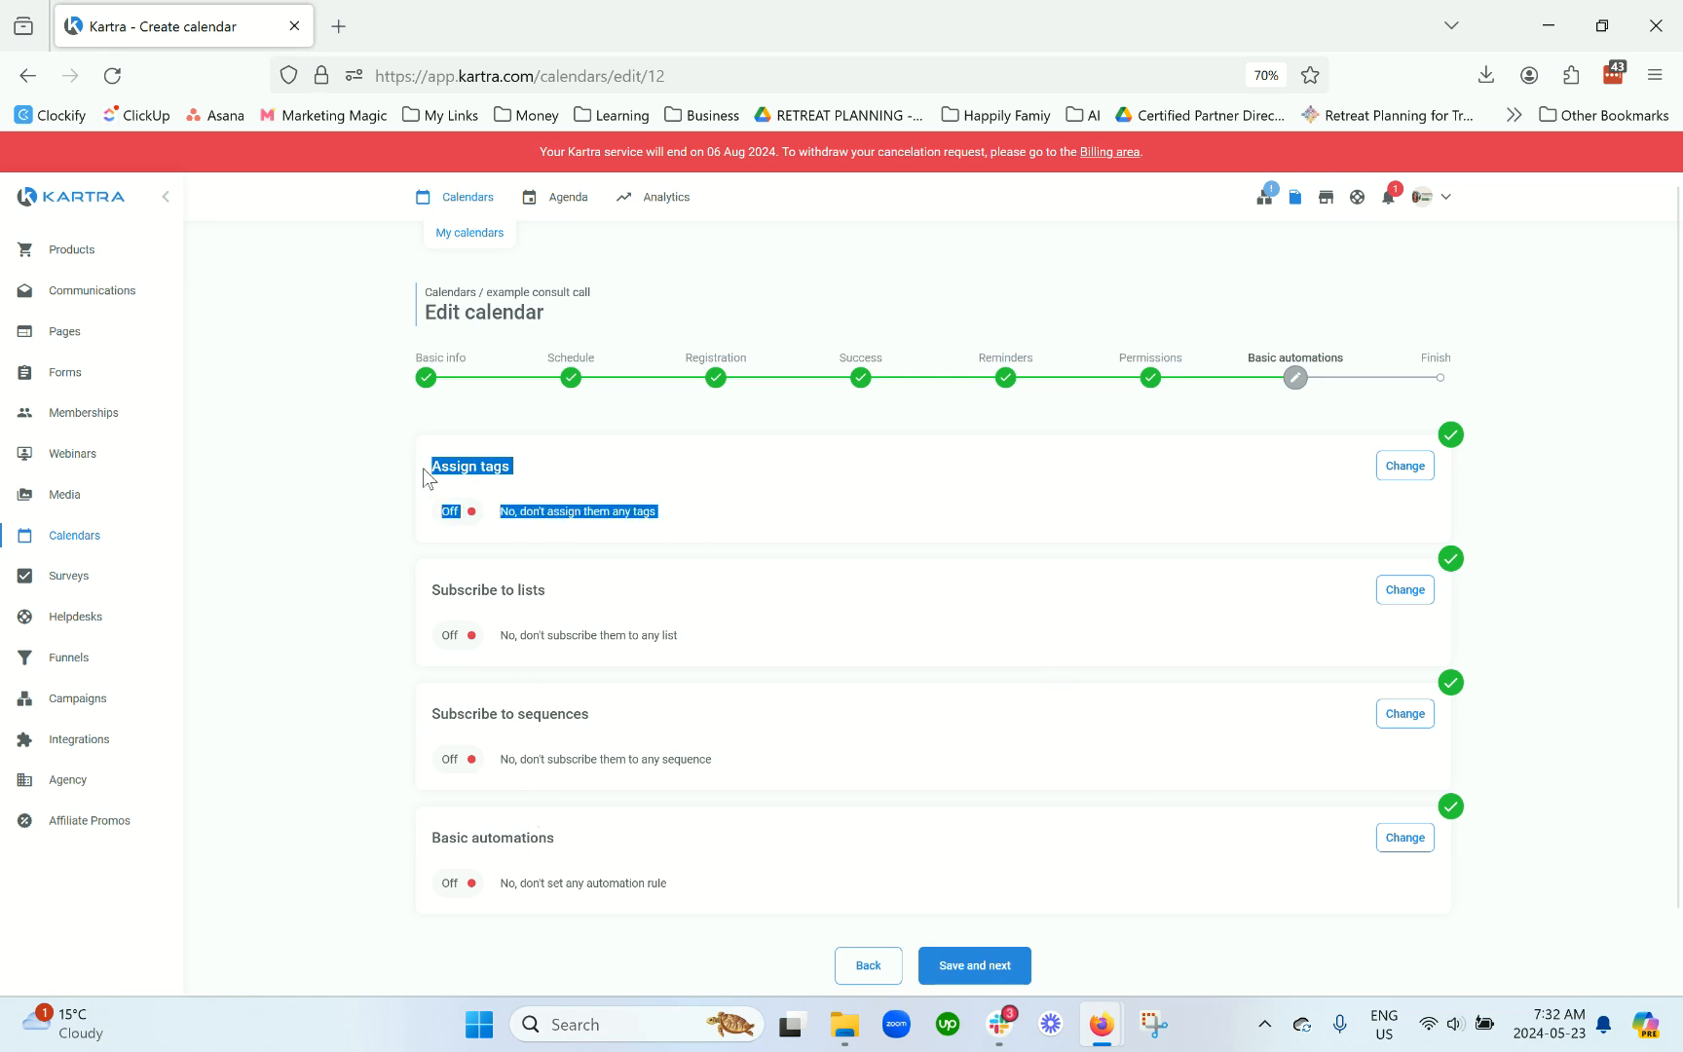
pyautogui.click(701, 471)
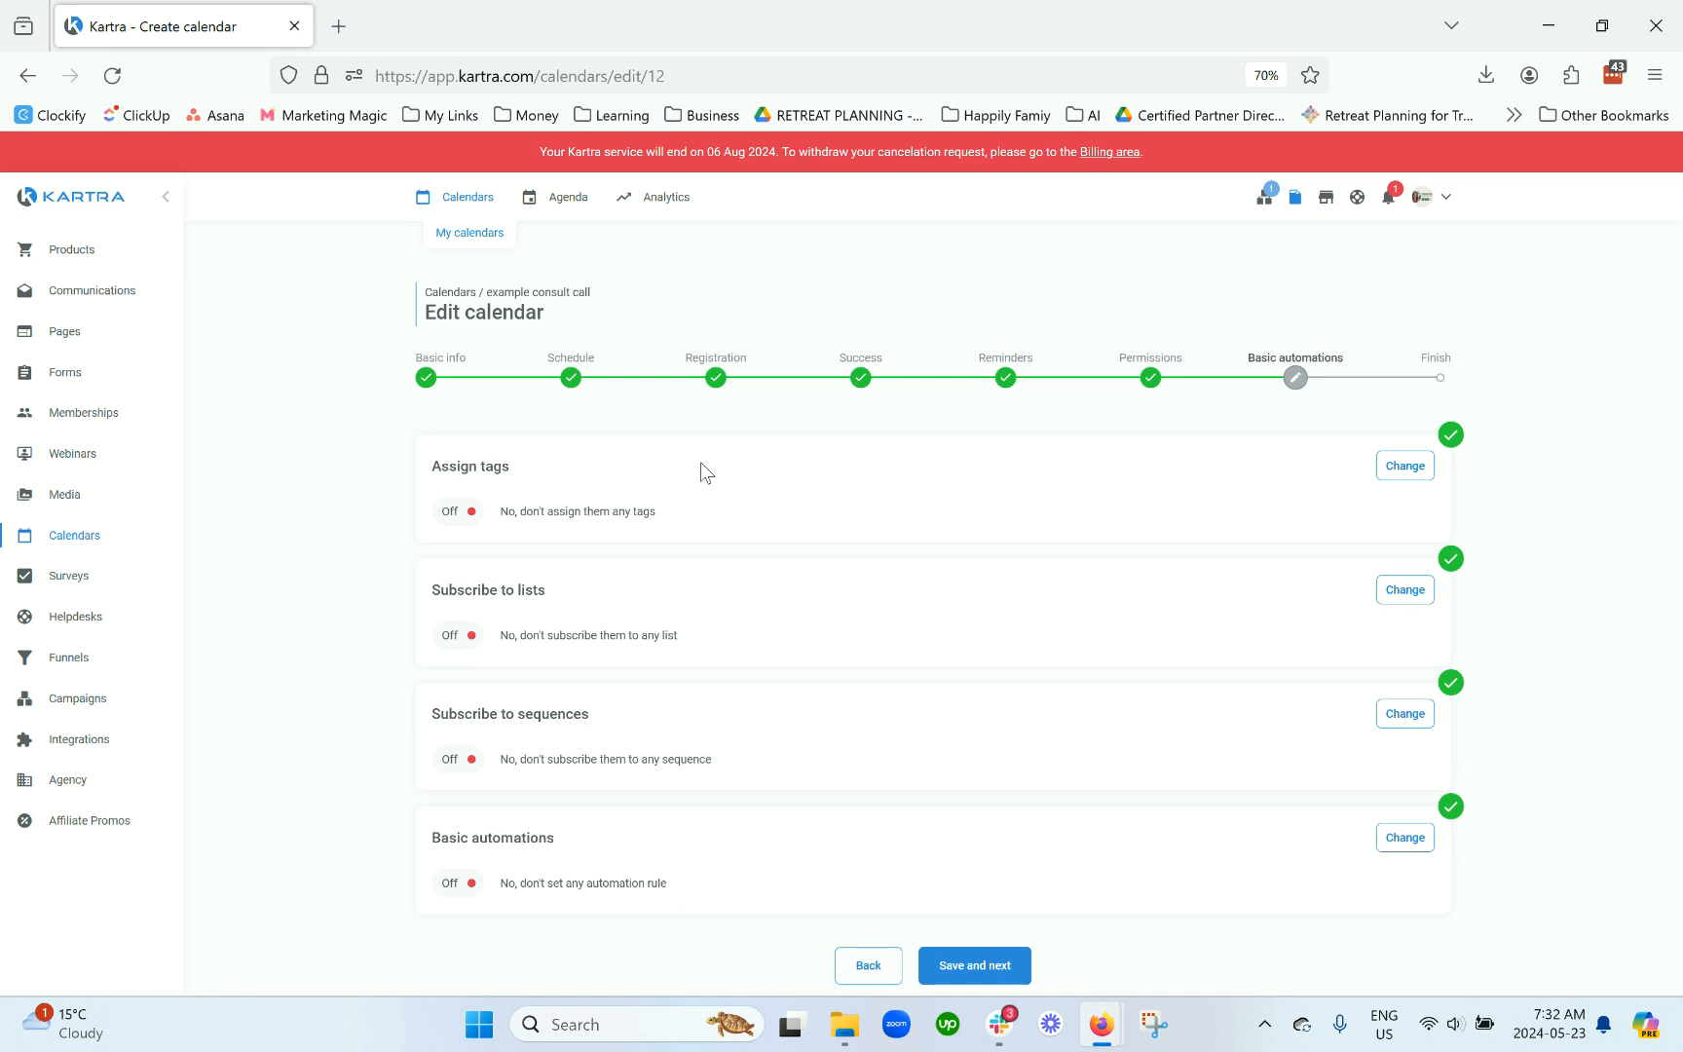
pyautogui.moveTo(544, 591); pyautogui.dragTo(623, 563)
pyautogui.click(528, 596)
pyautogui.tripleClick(528, 596)
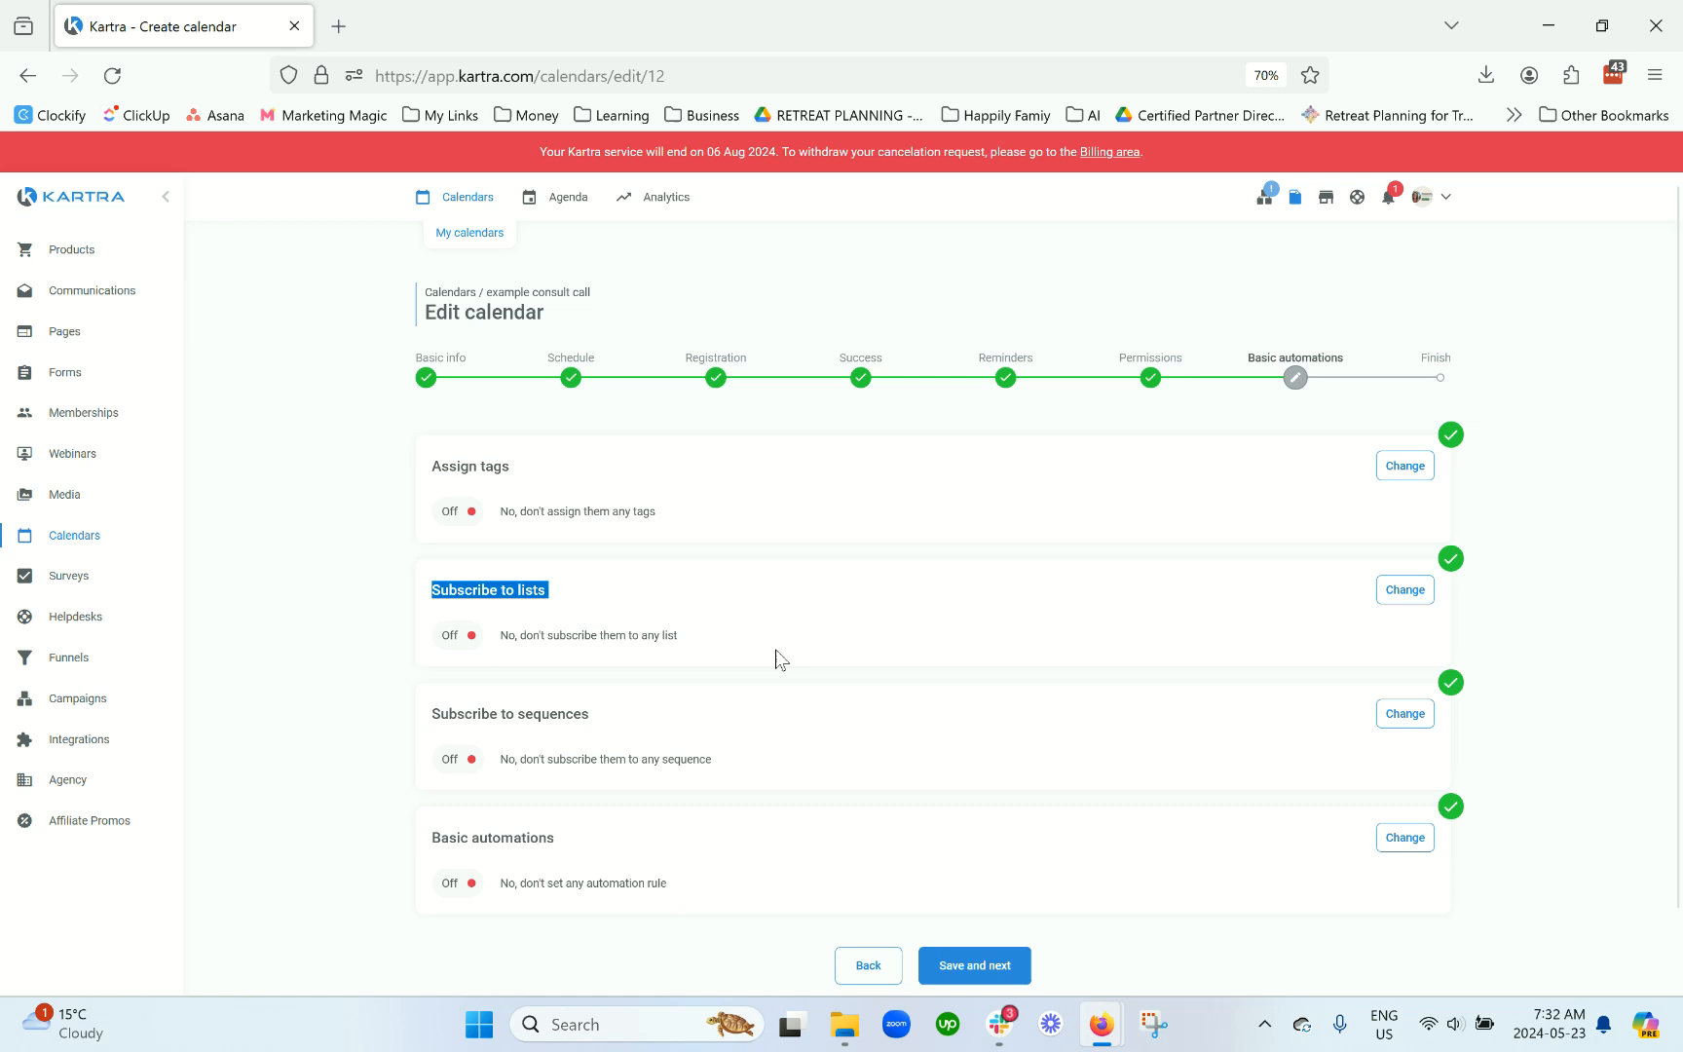
pyautogui.moveTo(665, 508); pyautogui.dragTo(426, 482)
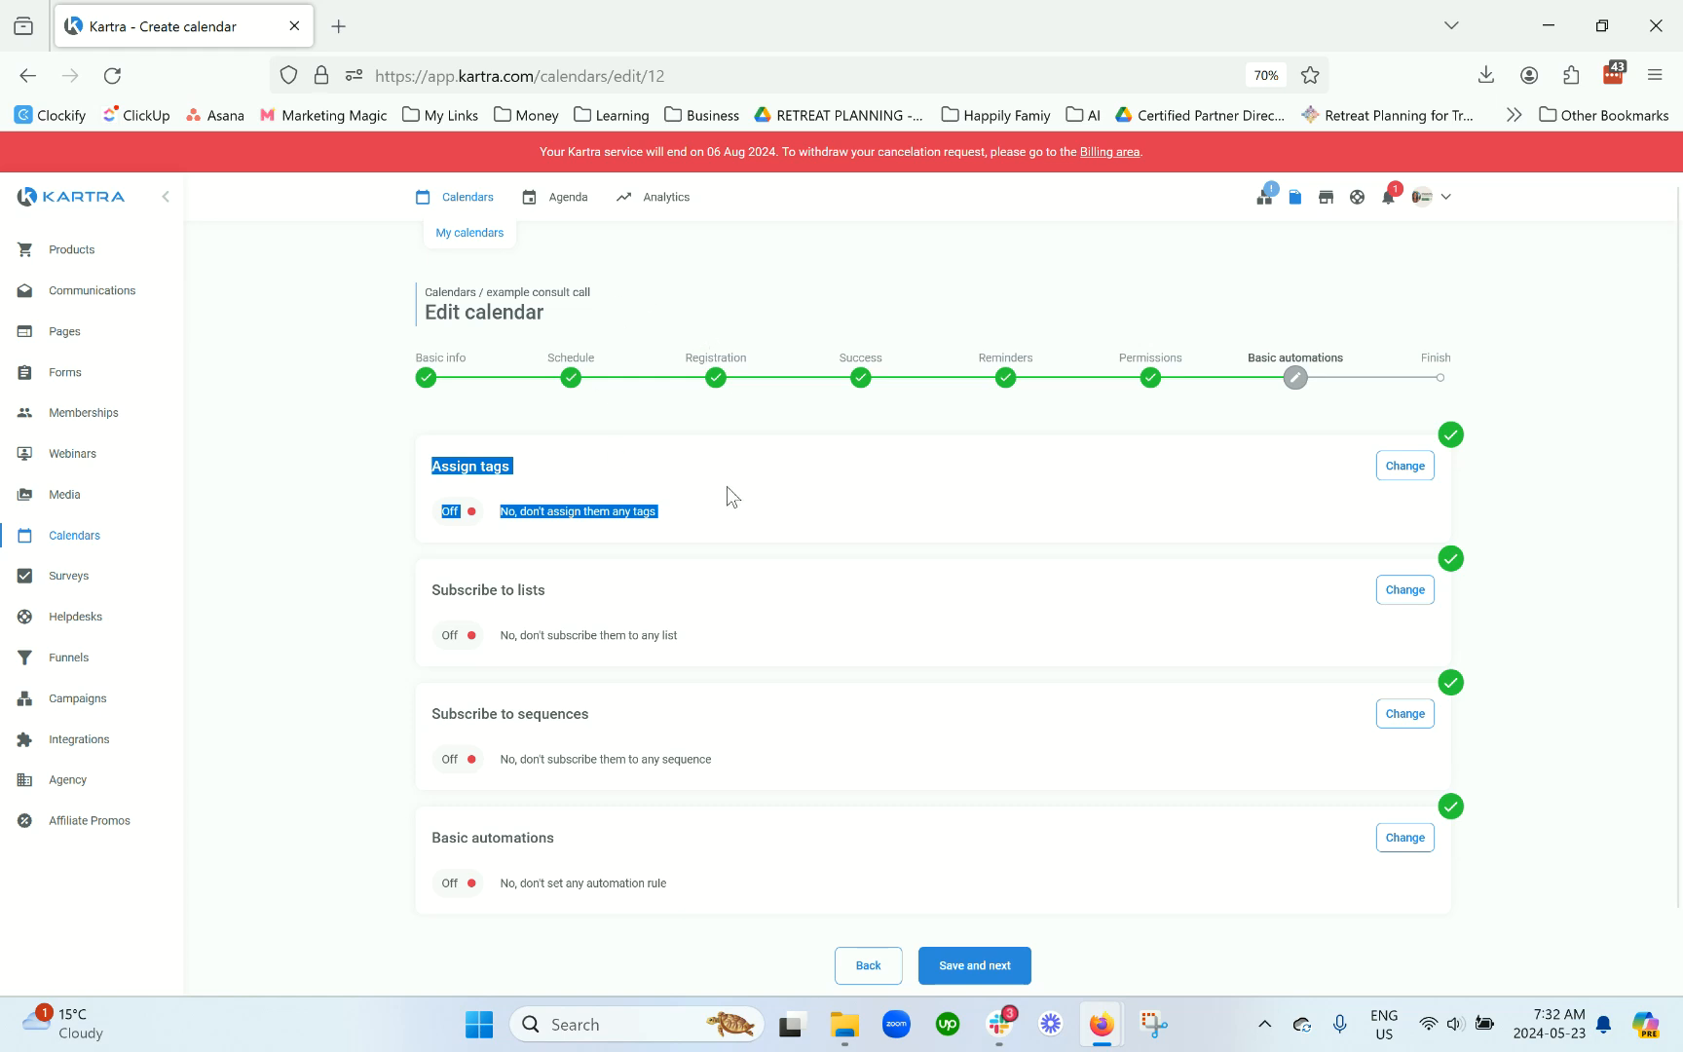
pyautogui.moveTo(596, 292); pyautogui.dragTo(480, 285)
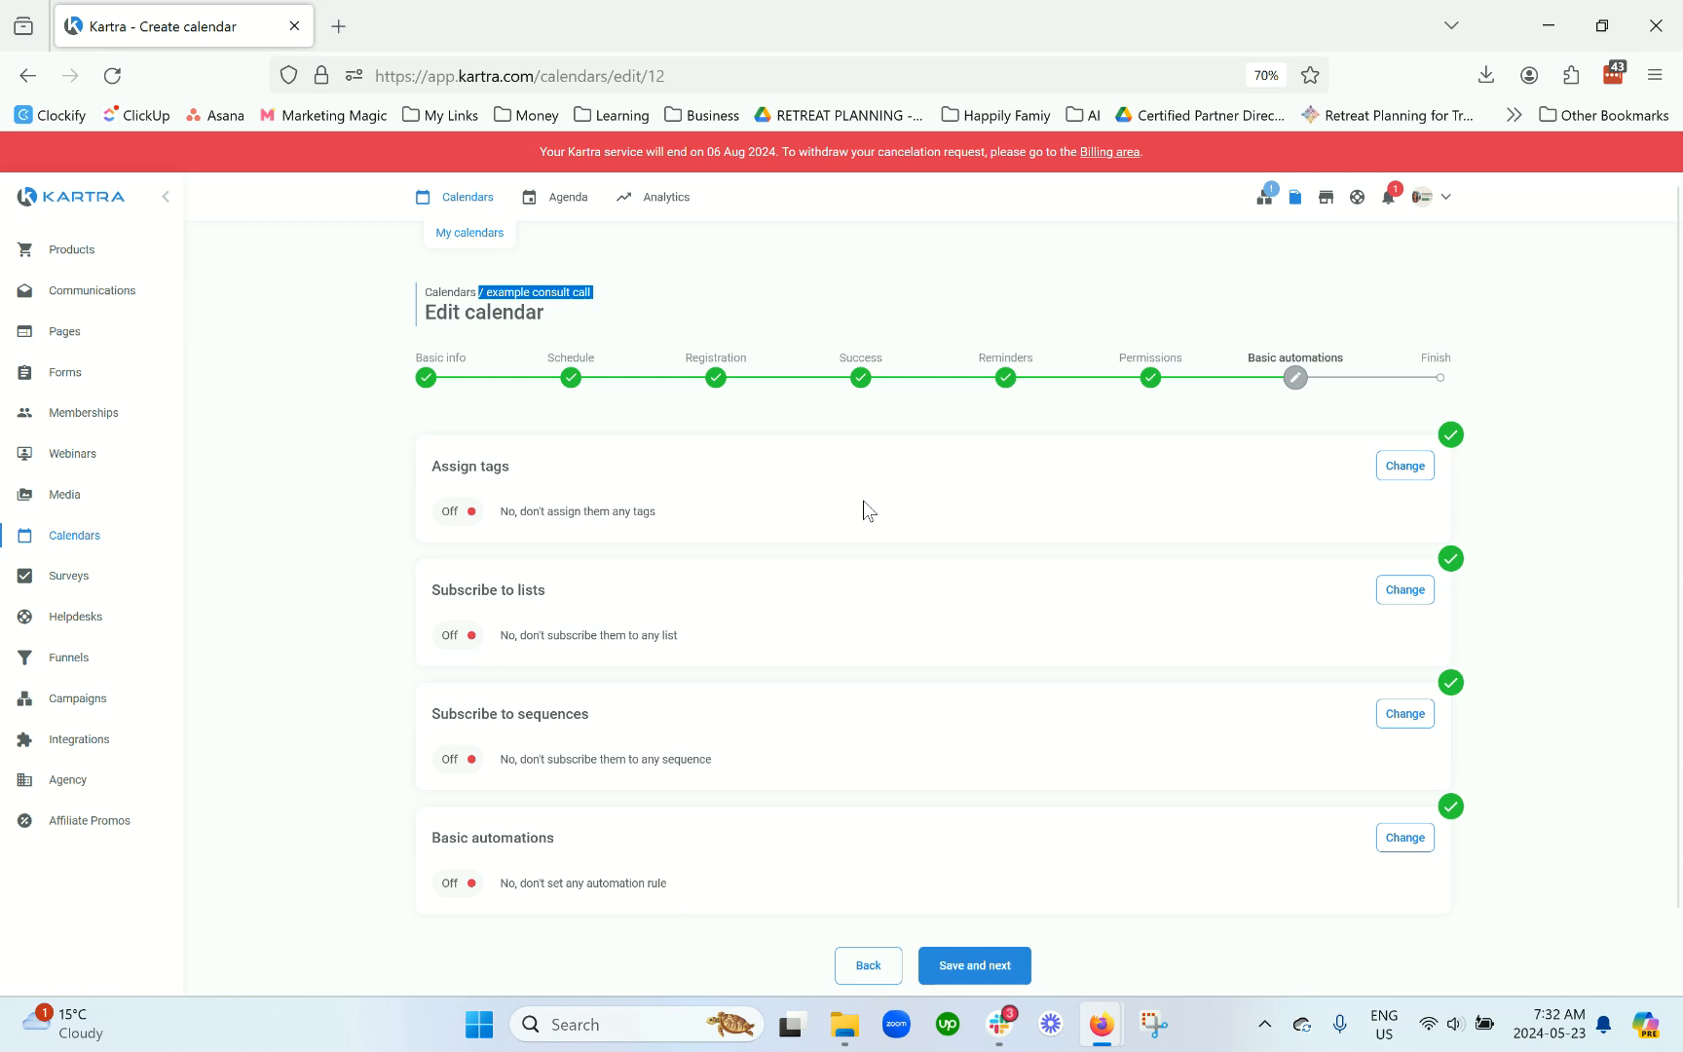
pyautogui.scroll(-2, 862, 487)
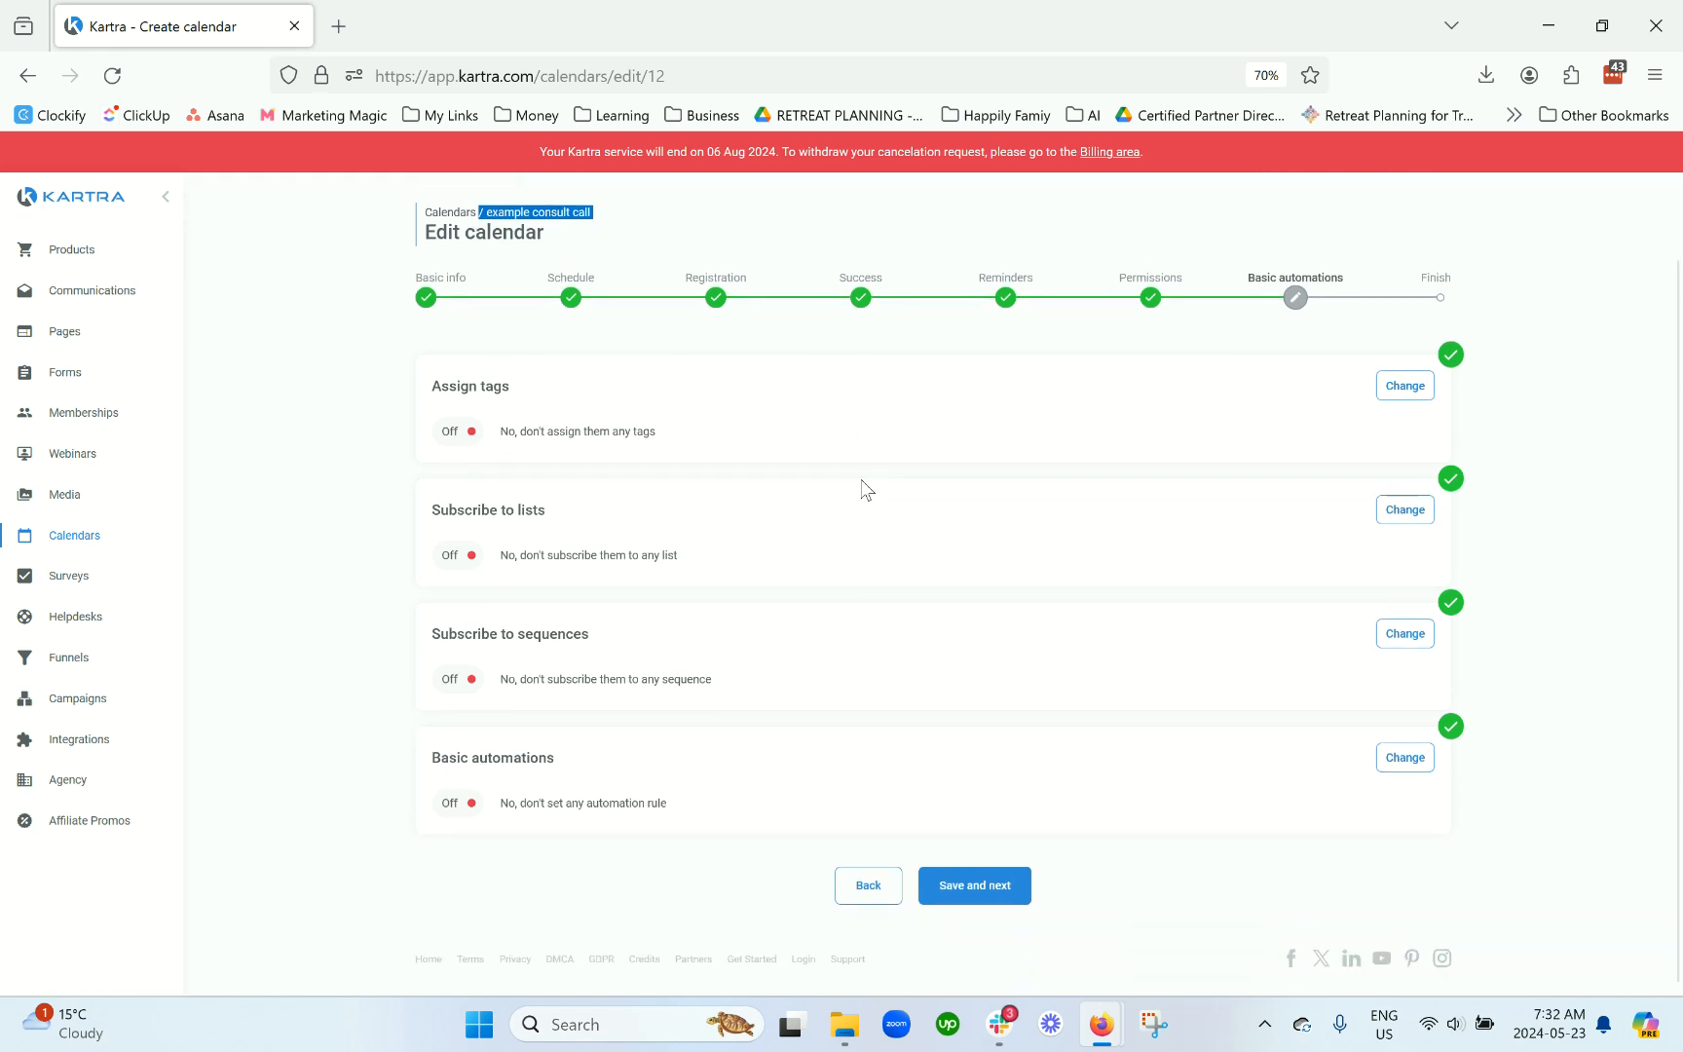
pyautogui.click(989, 889)
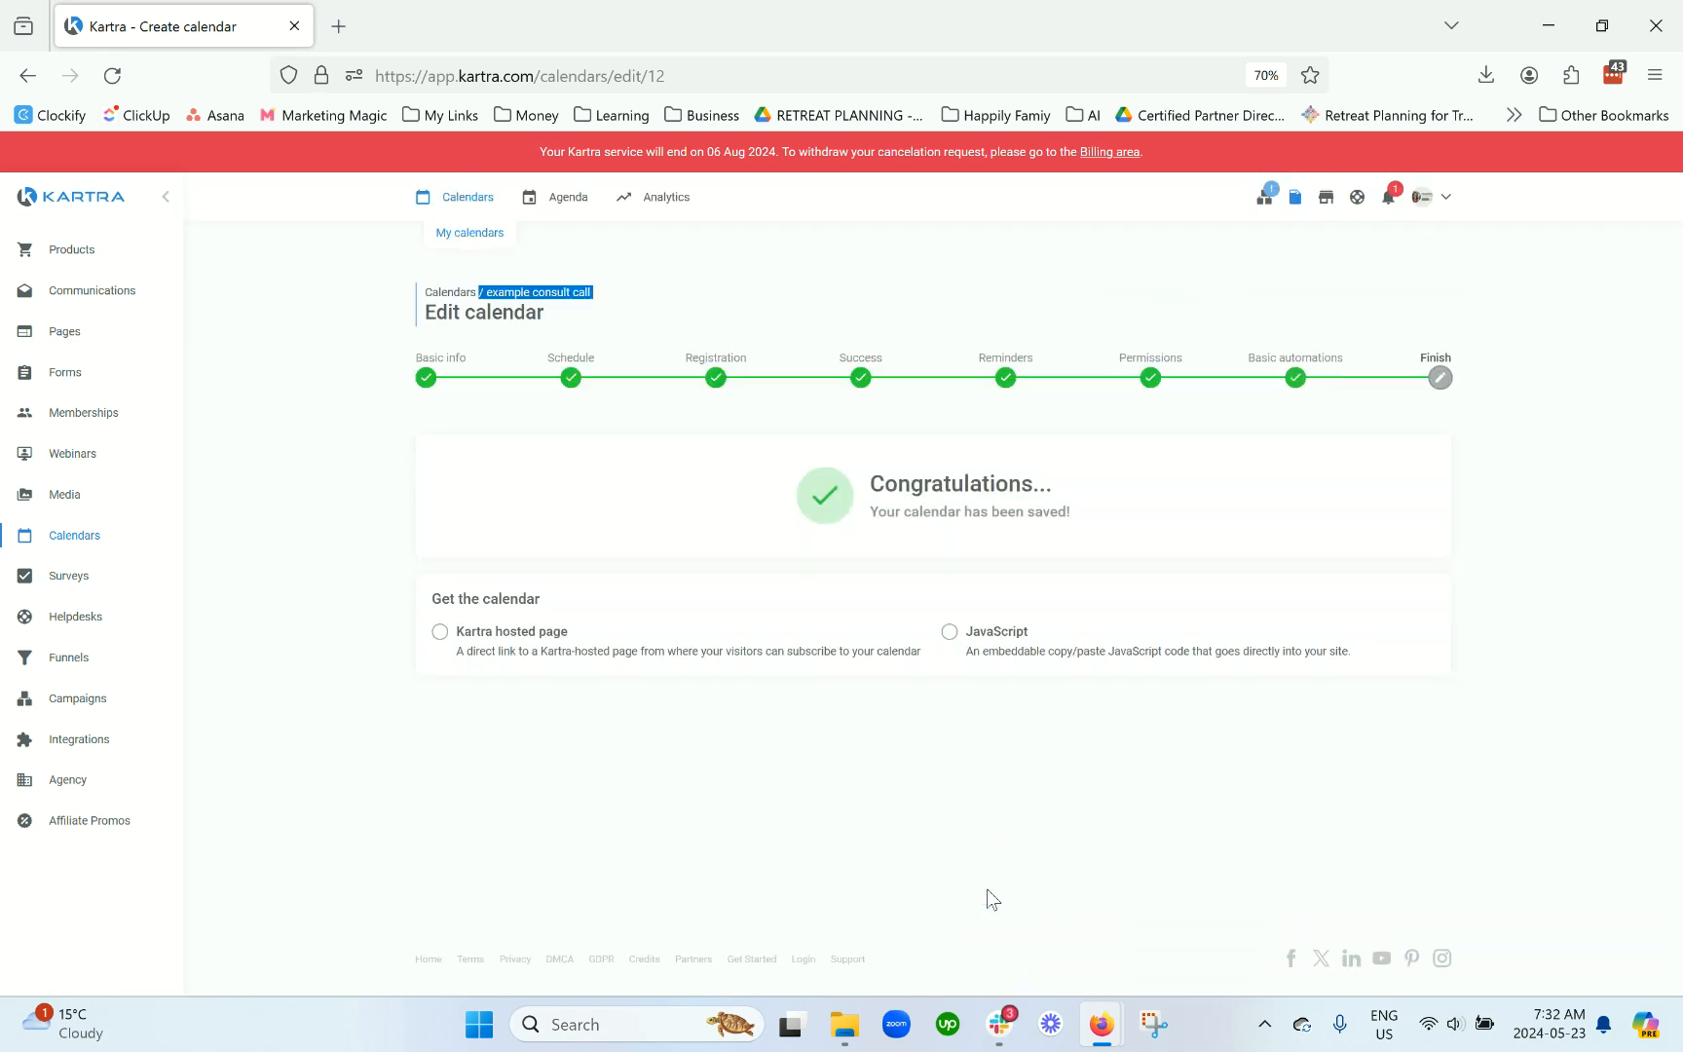
# Step: Choose the Kartra hosted page option and paste the calendar's booking link into a new tab
pyautogui.click(519, 645)
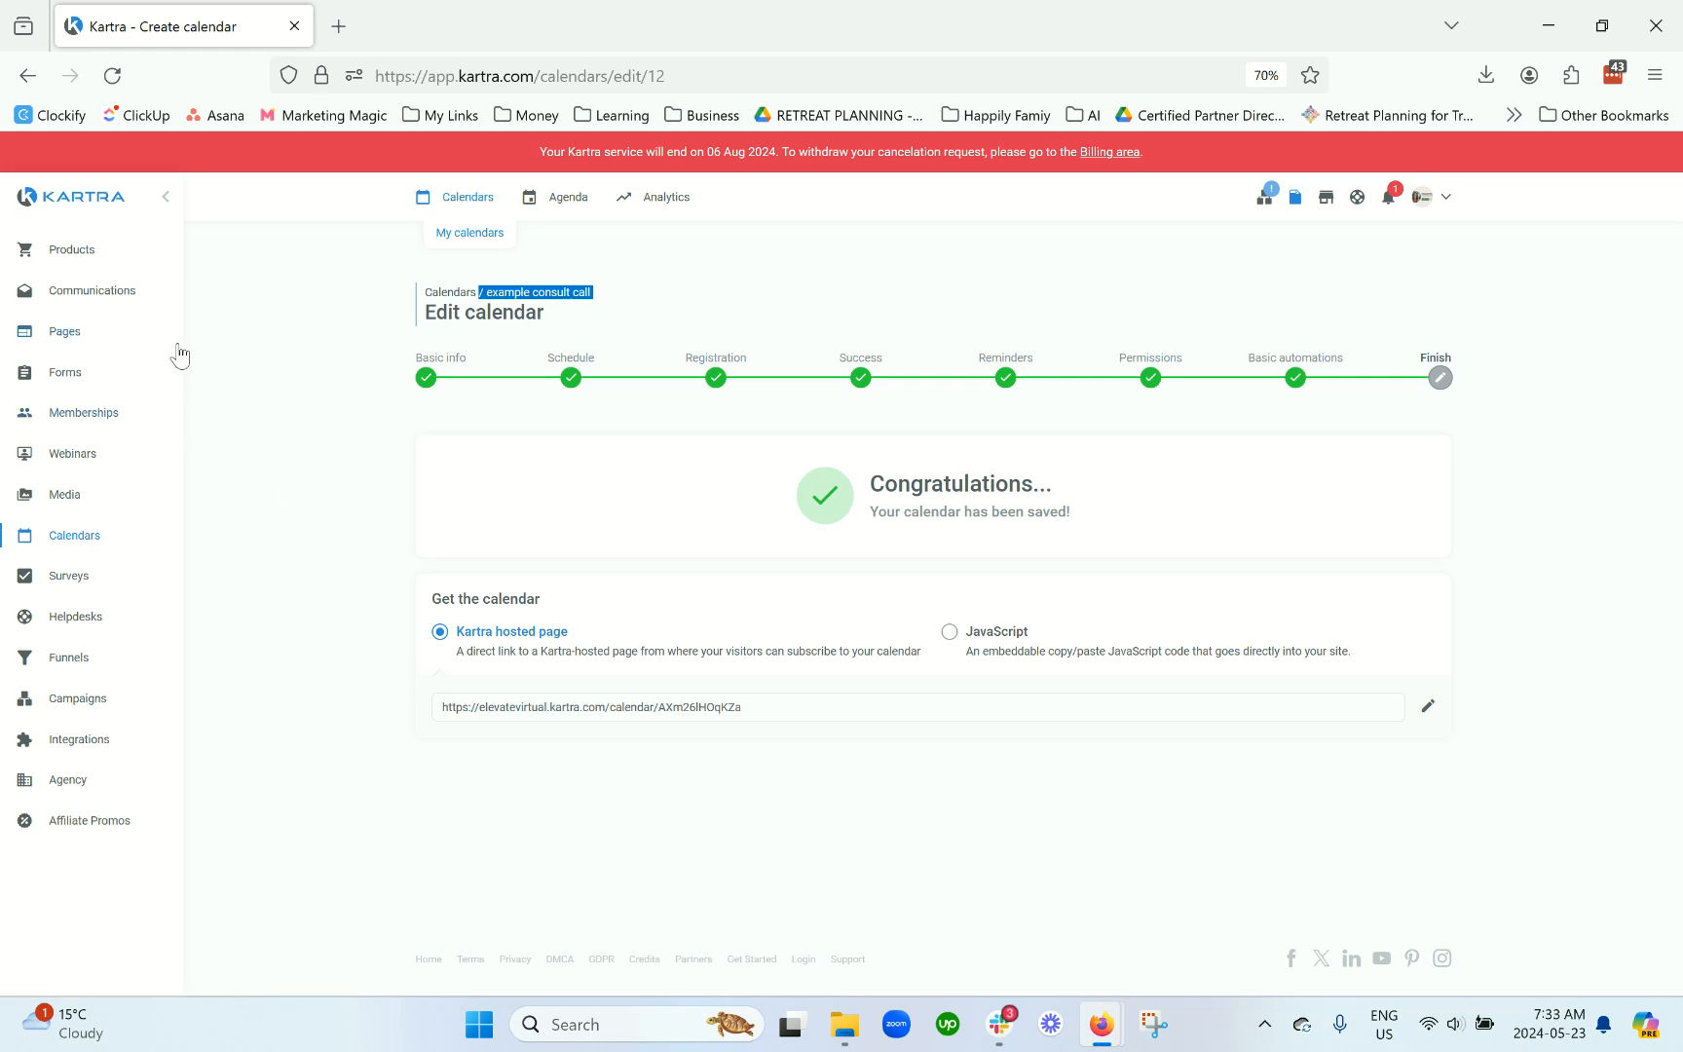
pyautogui.tripleClick(1330, 714)
pyautogui.hotkey('ctrl', 'c')
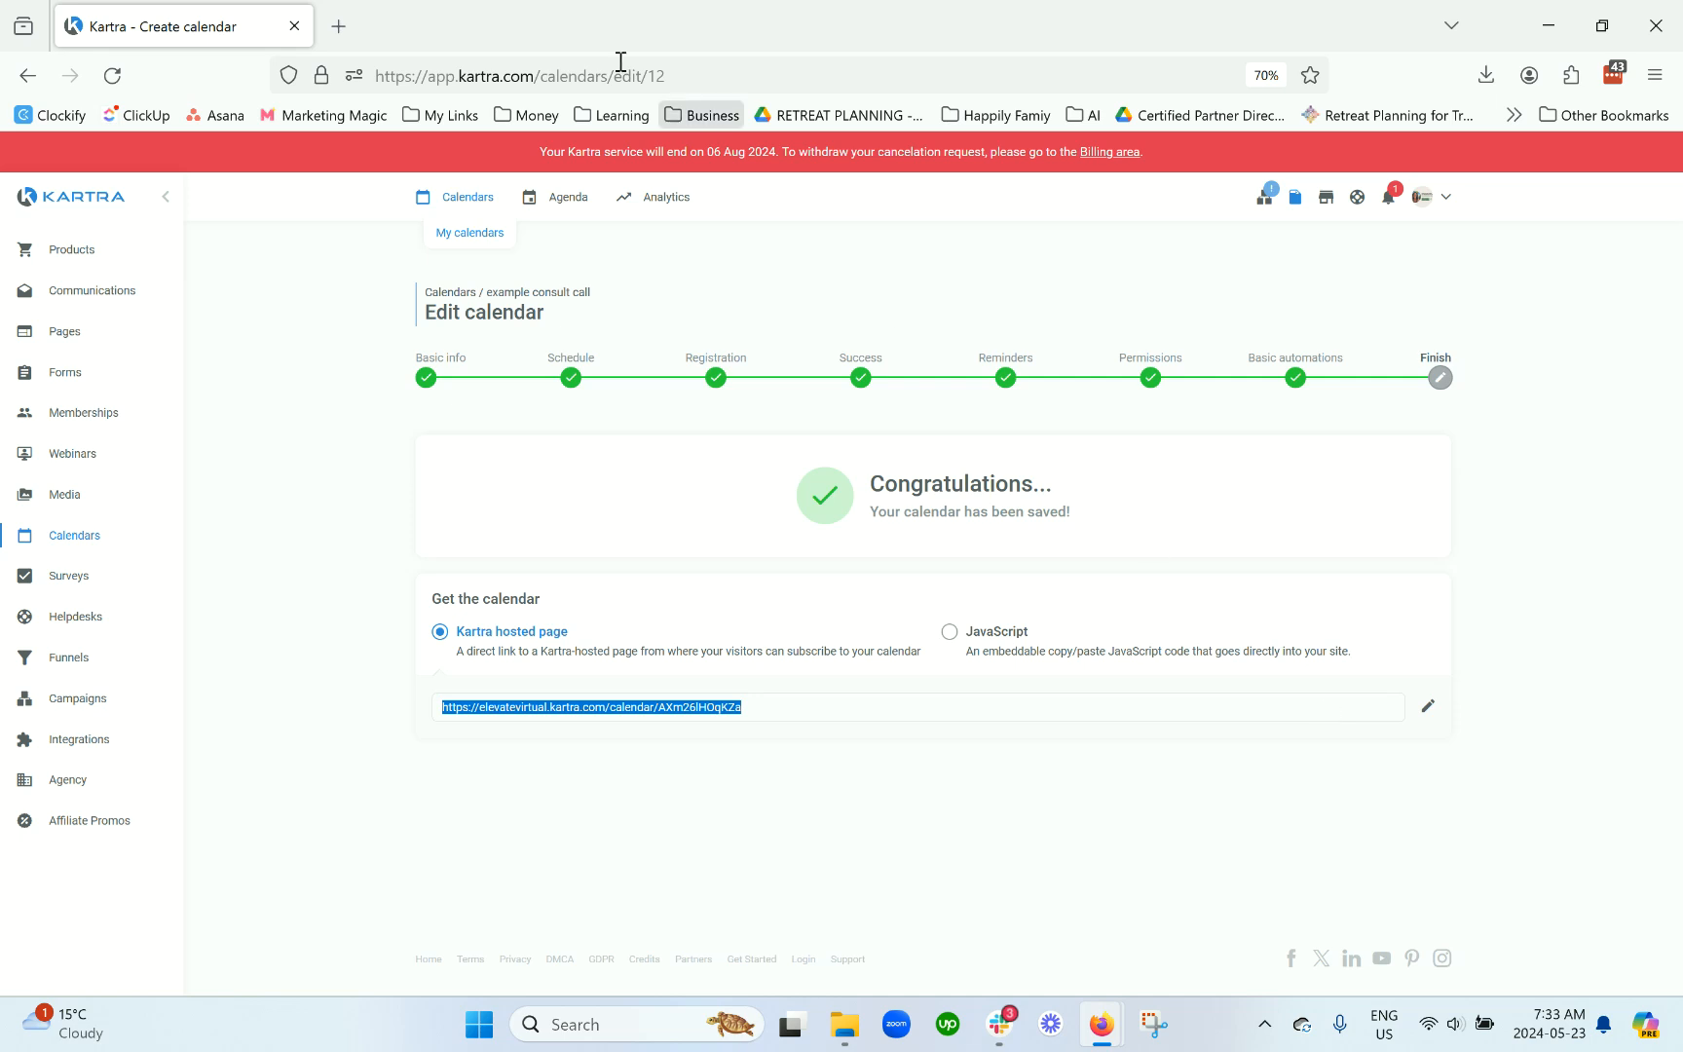
pyautogui.click(339, 28)
pyautogui.hotkey('ctrl', 'v')
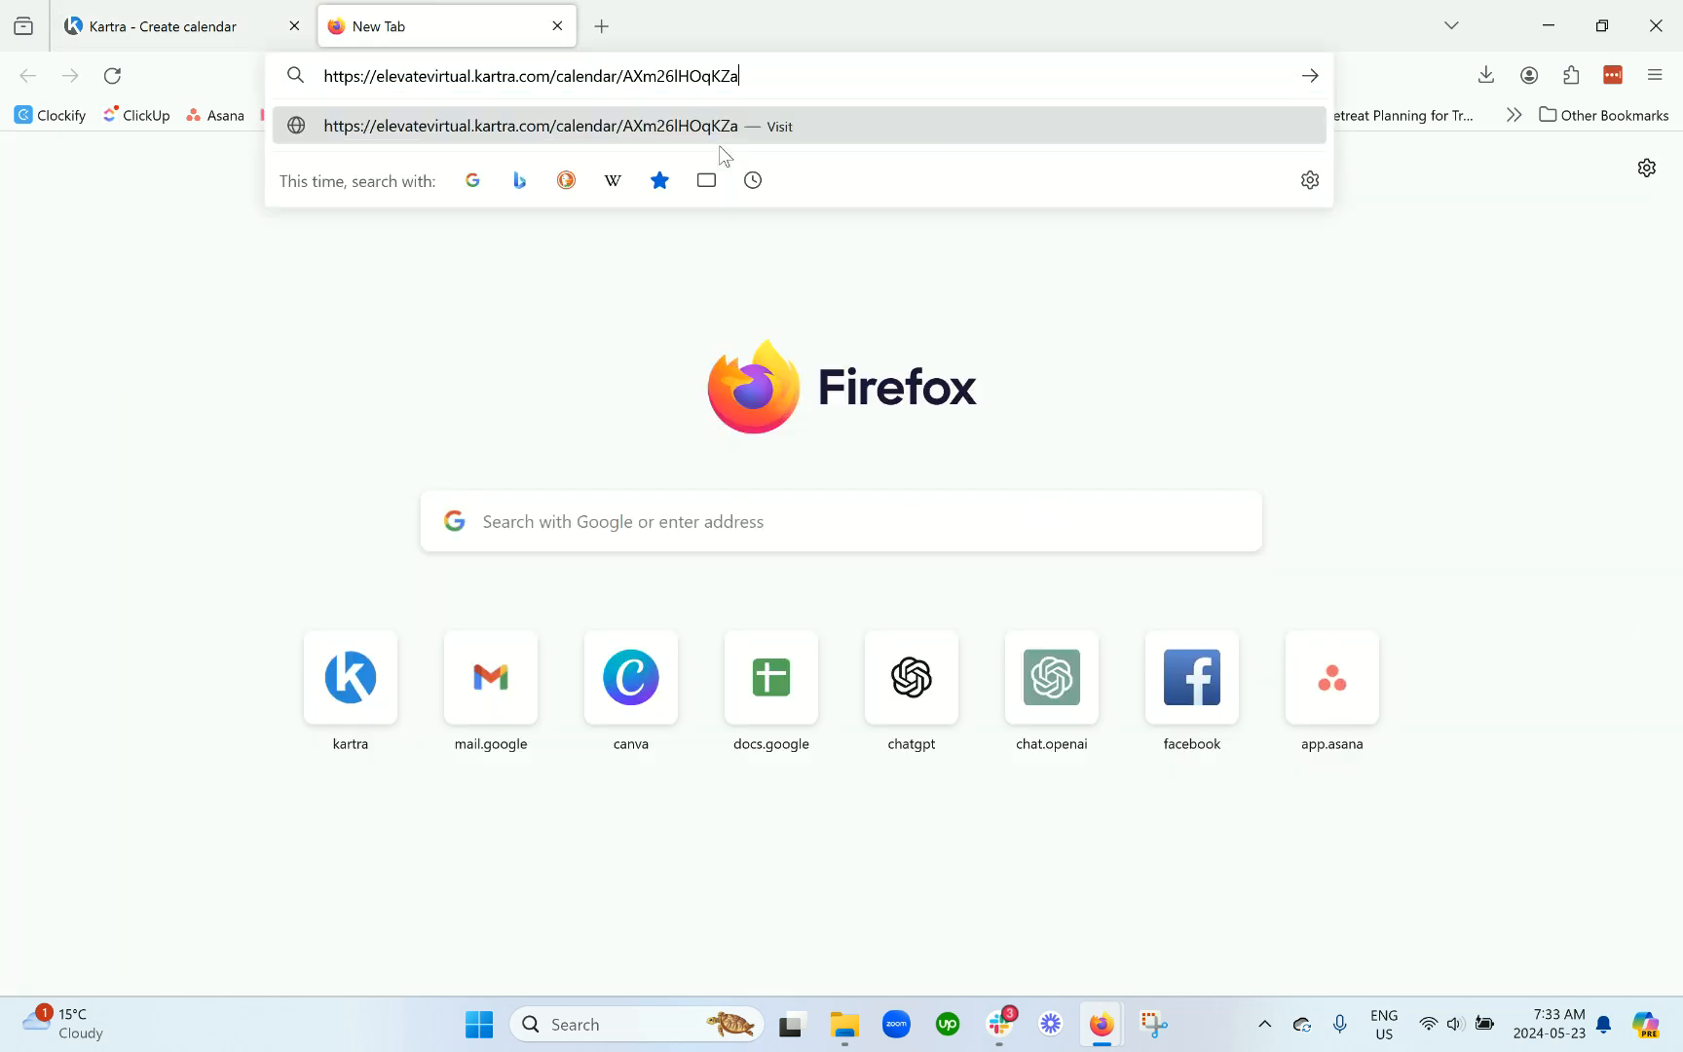
pyautogui.press('Escape')
pyautogui.click(259, 35)
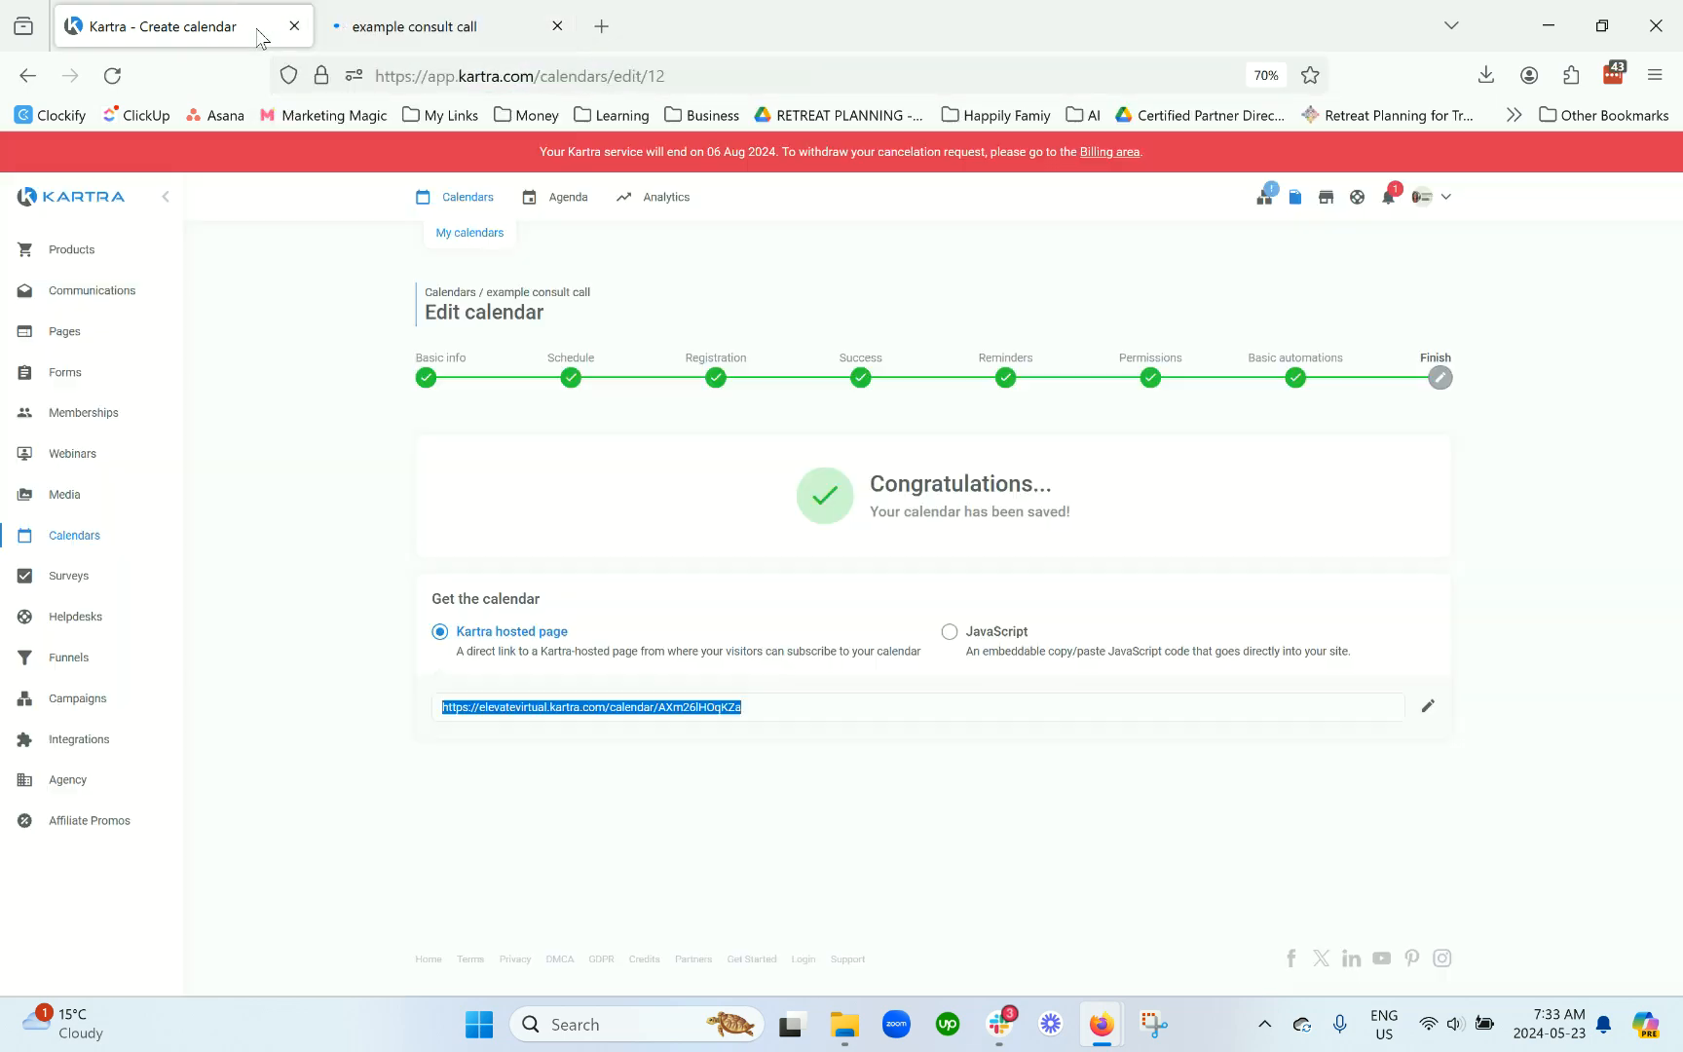
# Step: Keep the calendar link slug unchanged and load the booking page in the new tab
pyautogui.click(1428, 714)
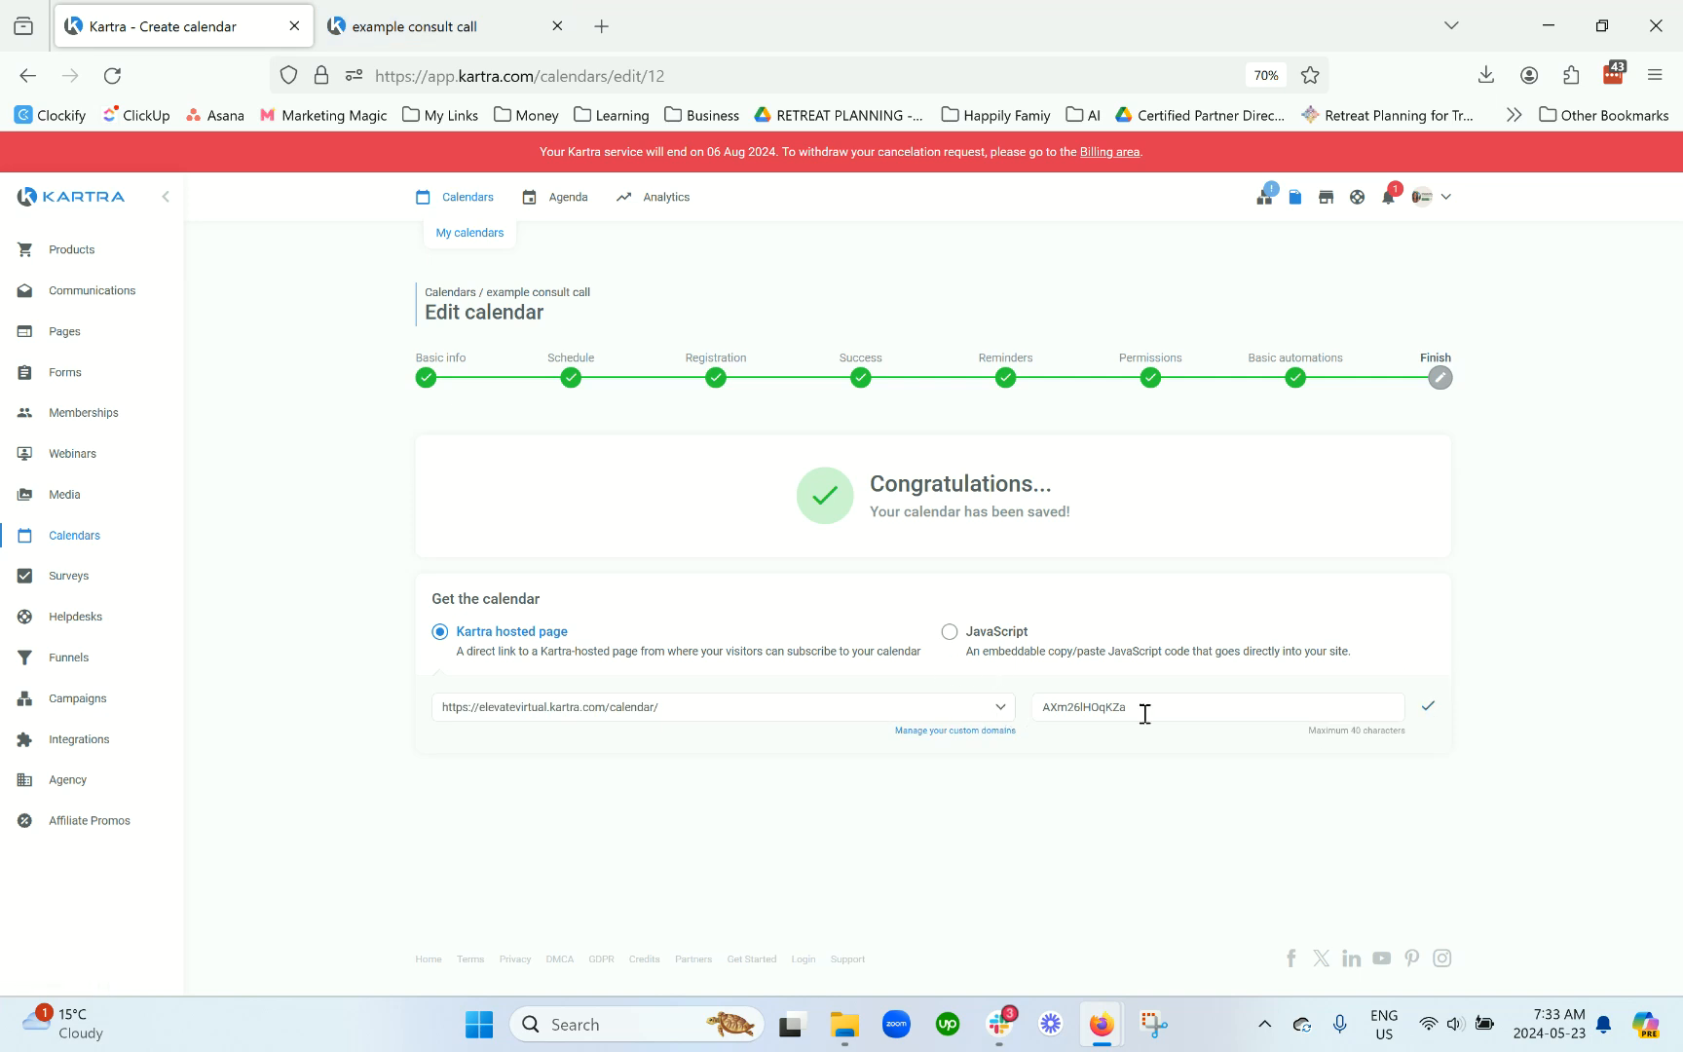
pyautogui.click(1428, 709)
pyautogui.click(466, 27)
pyautogui.press('Return')
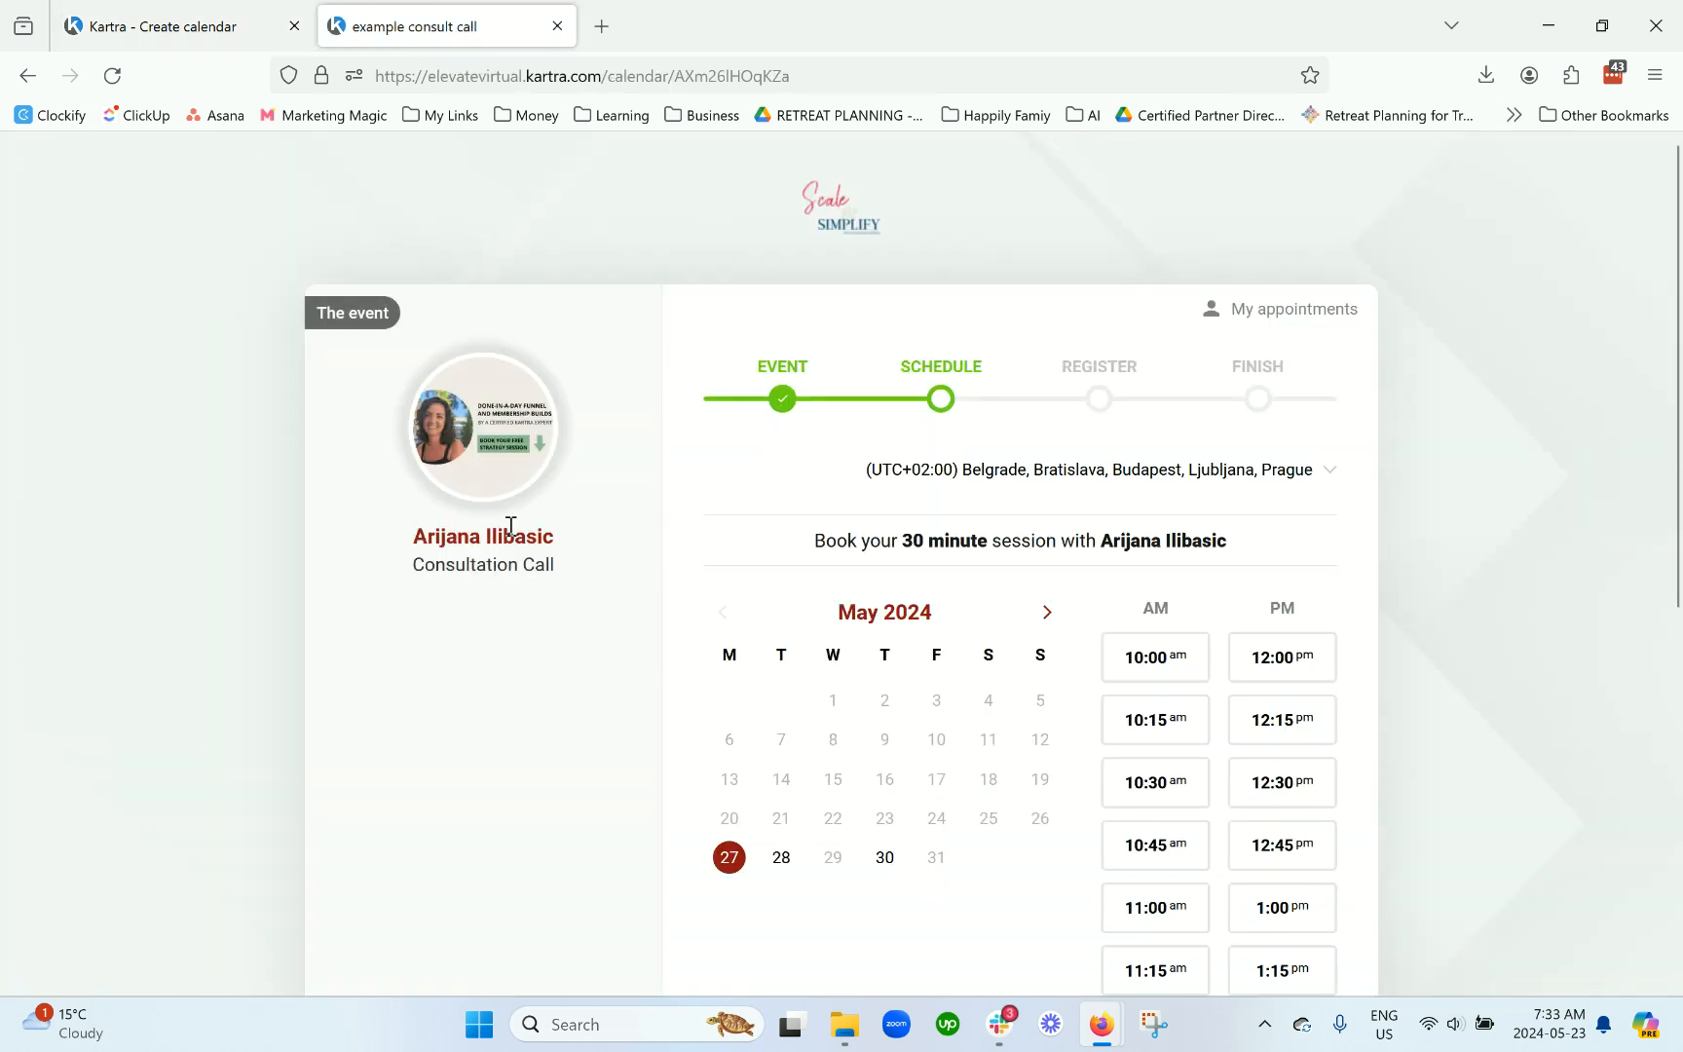
# Step: Book the 10:45 am slot on Monday 27 May, answer the challenge question 'help', and submit
pyautogui.scroll(-3, 516, 448)
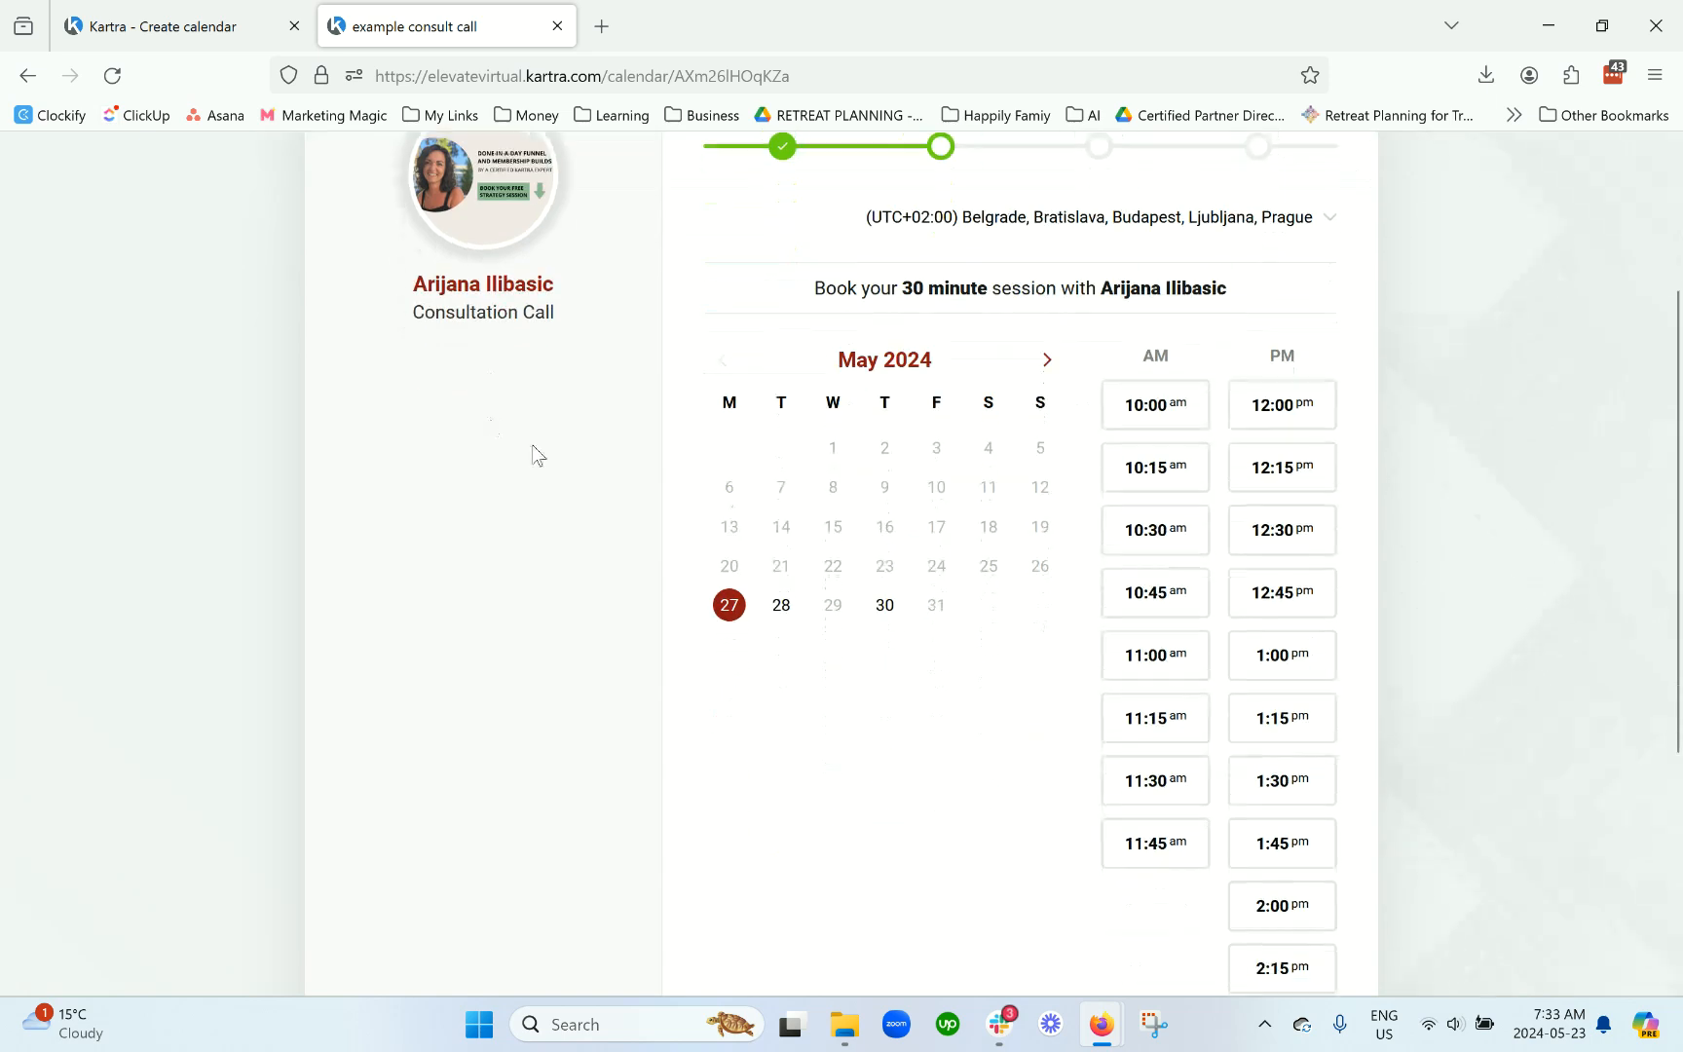
pyautogui.click(1179, 594)
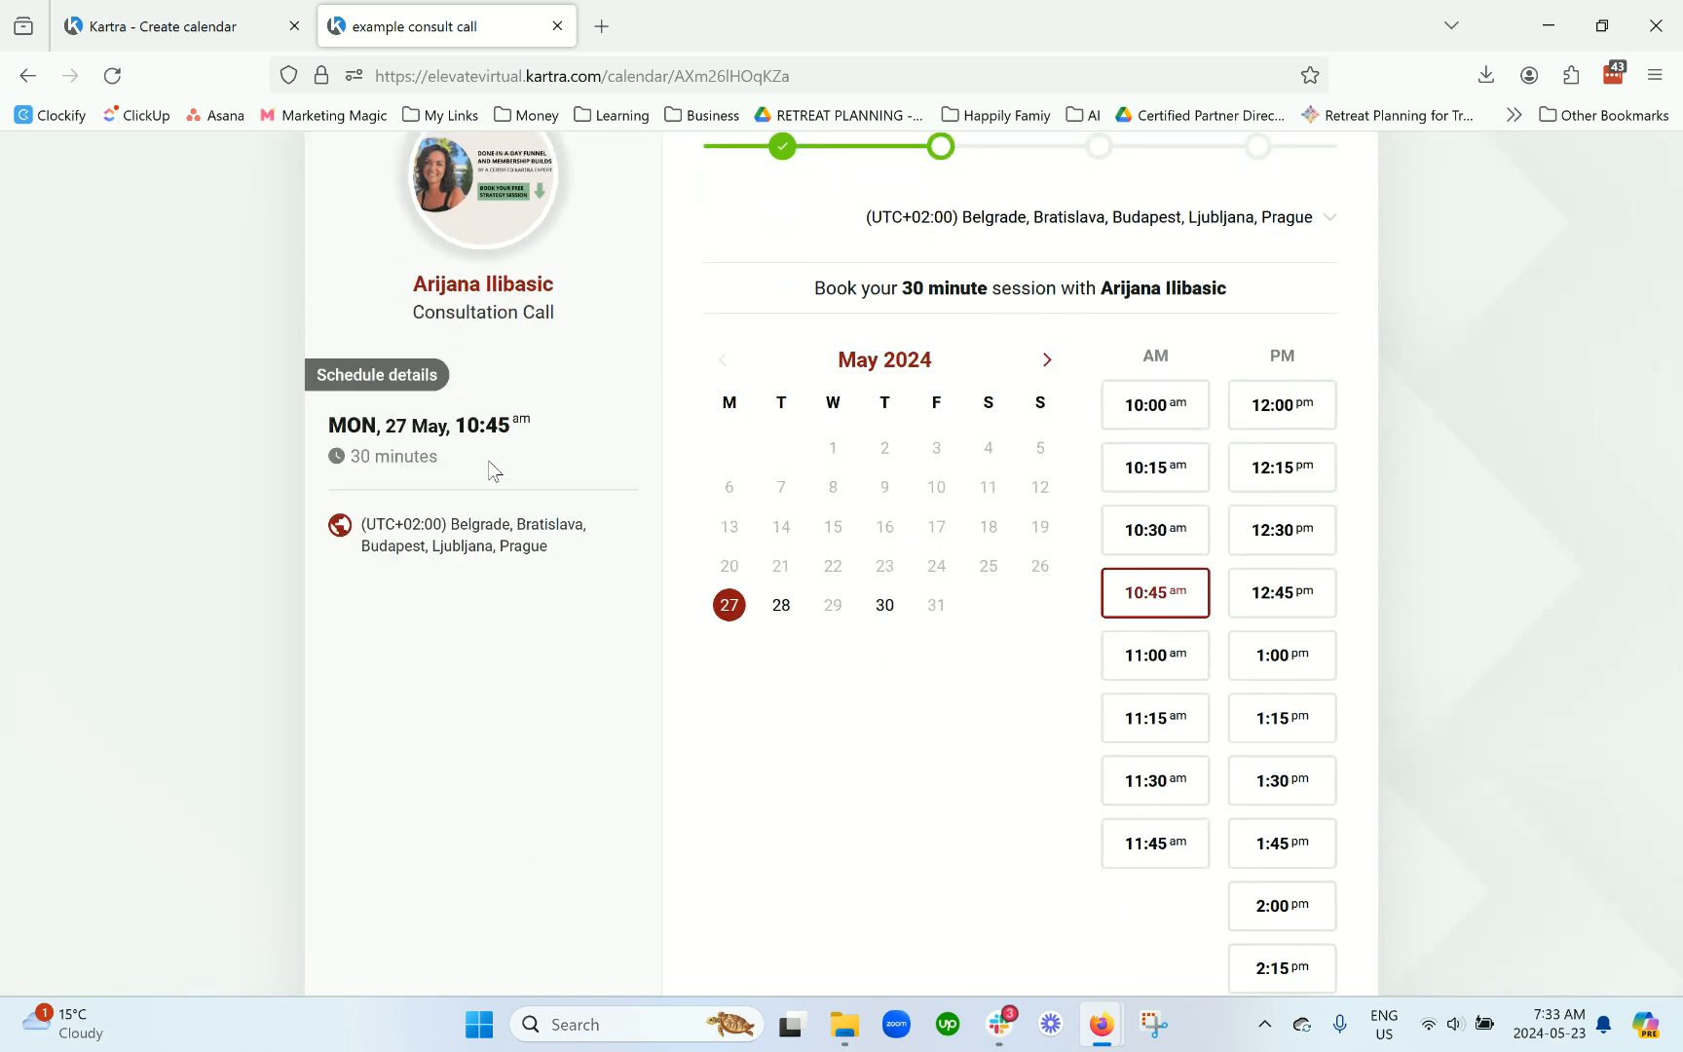
pyautogui.moveTo(373, 526); pyautogui.dragTo(575, 565)
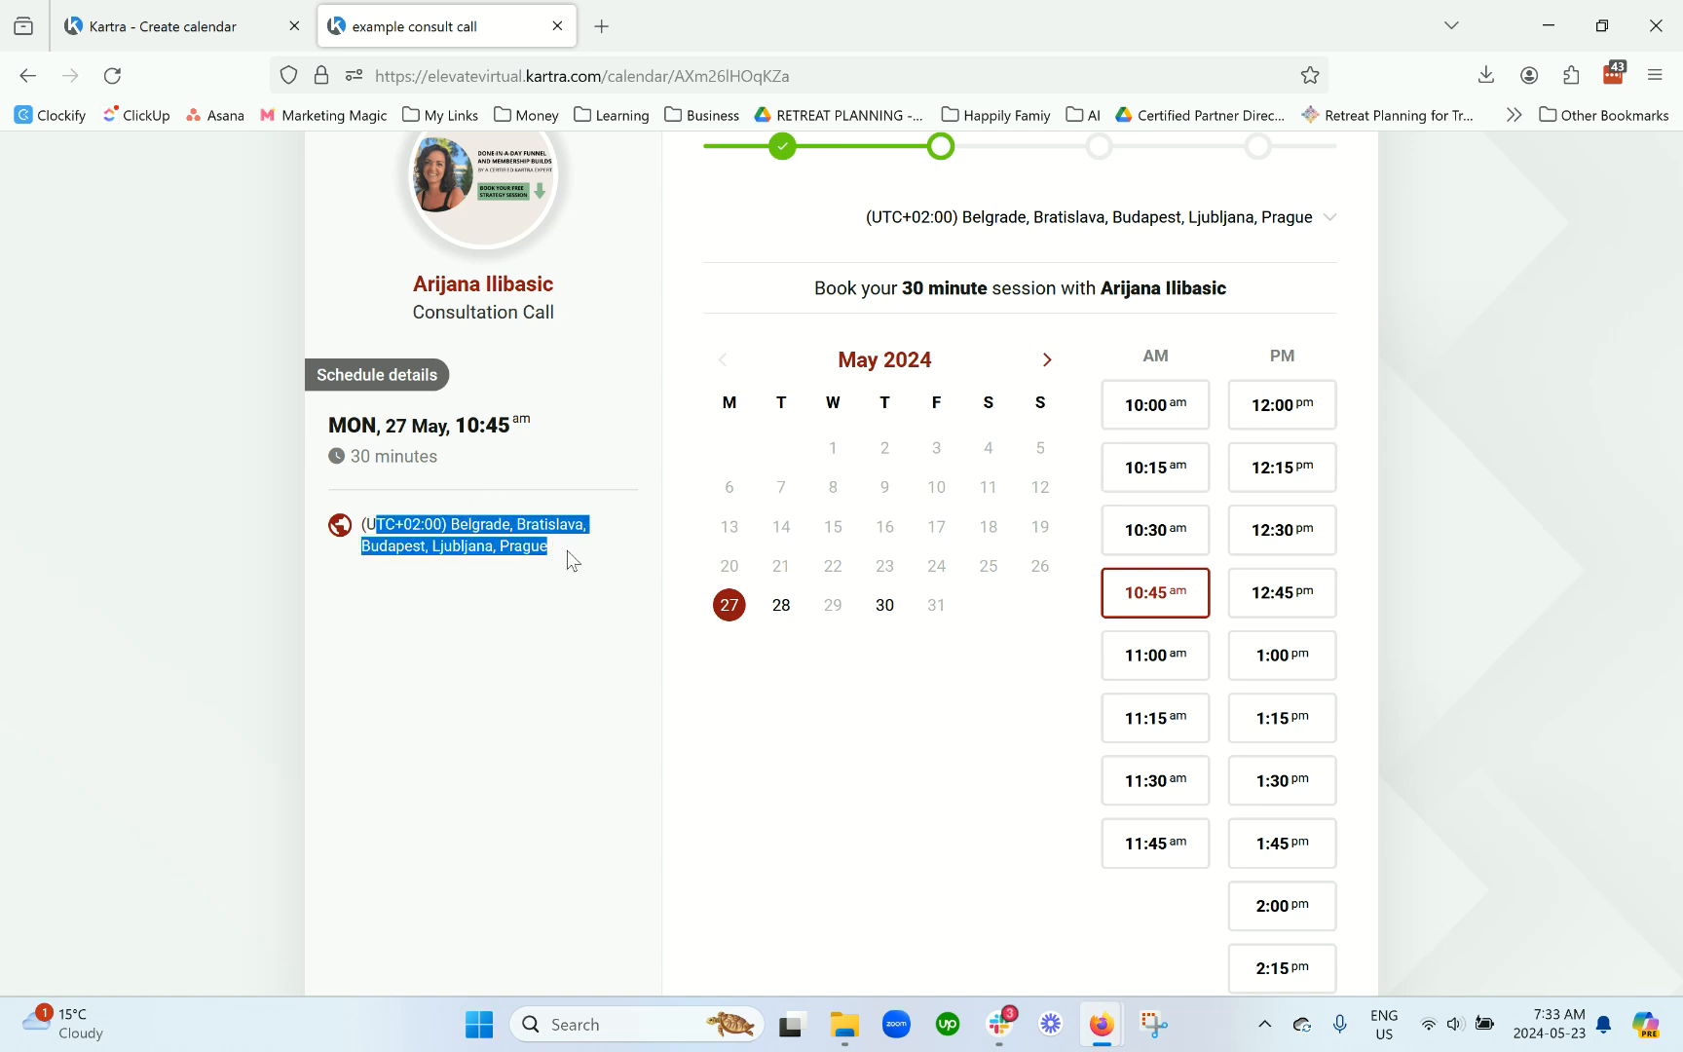
pyautogui.click(491, 482)
pyautogui.moveTo(366, 465); pyautogui.dragTo(463, 474)
pyautogui.scroll(-4, 985, 590)
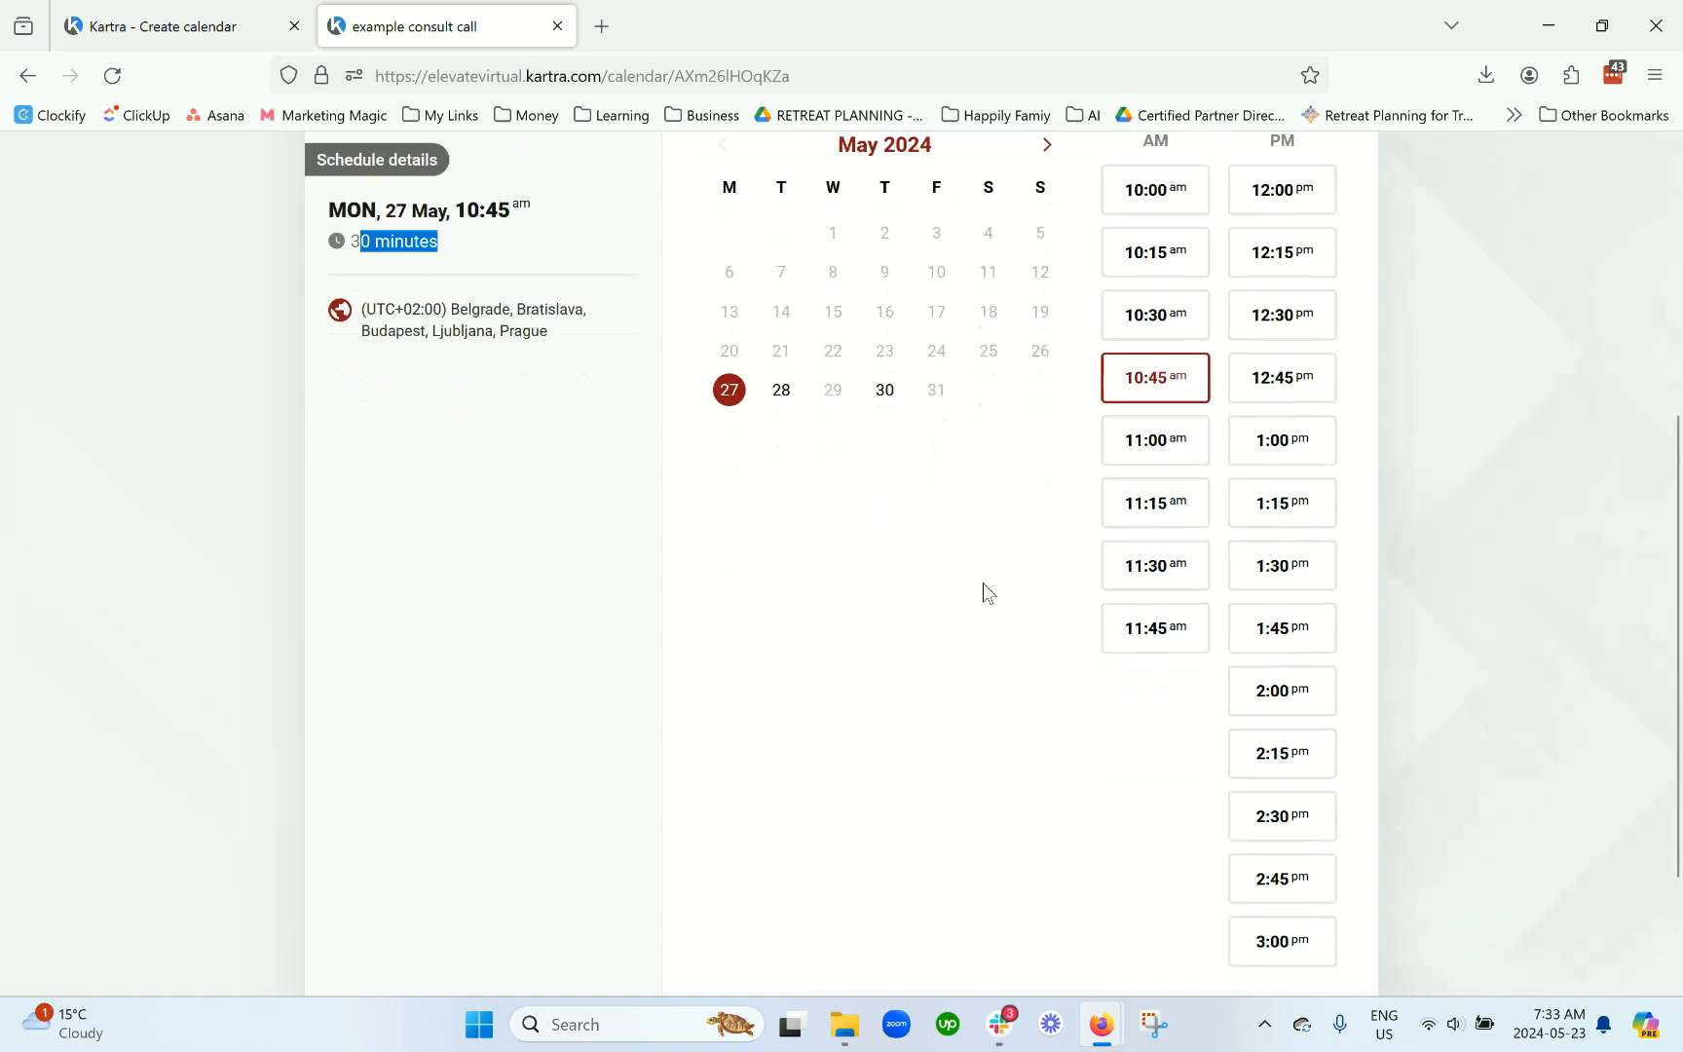
pyautogui.scroll(-2, 957, 578)
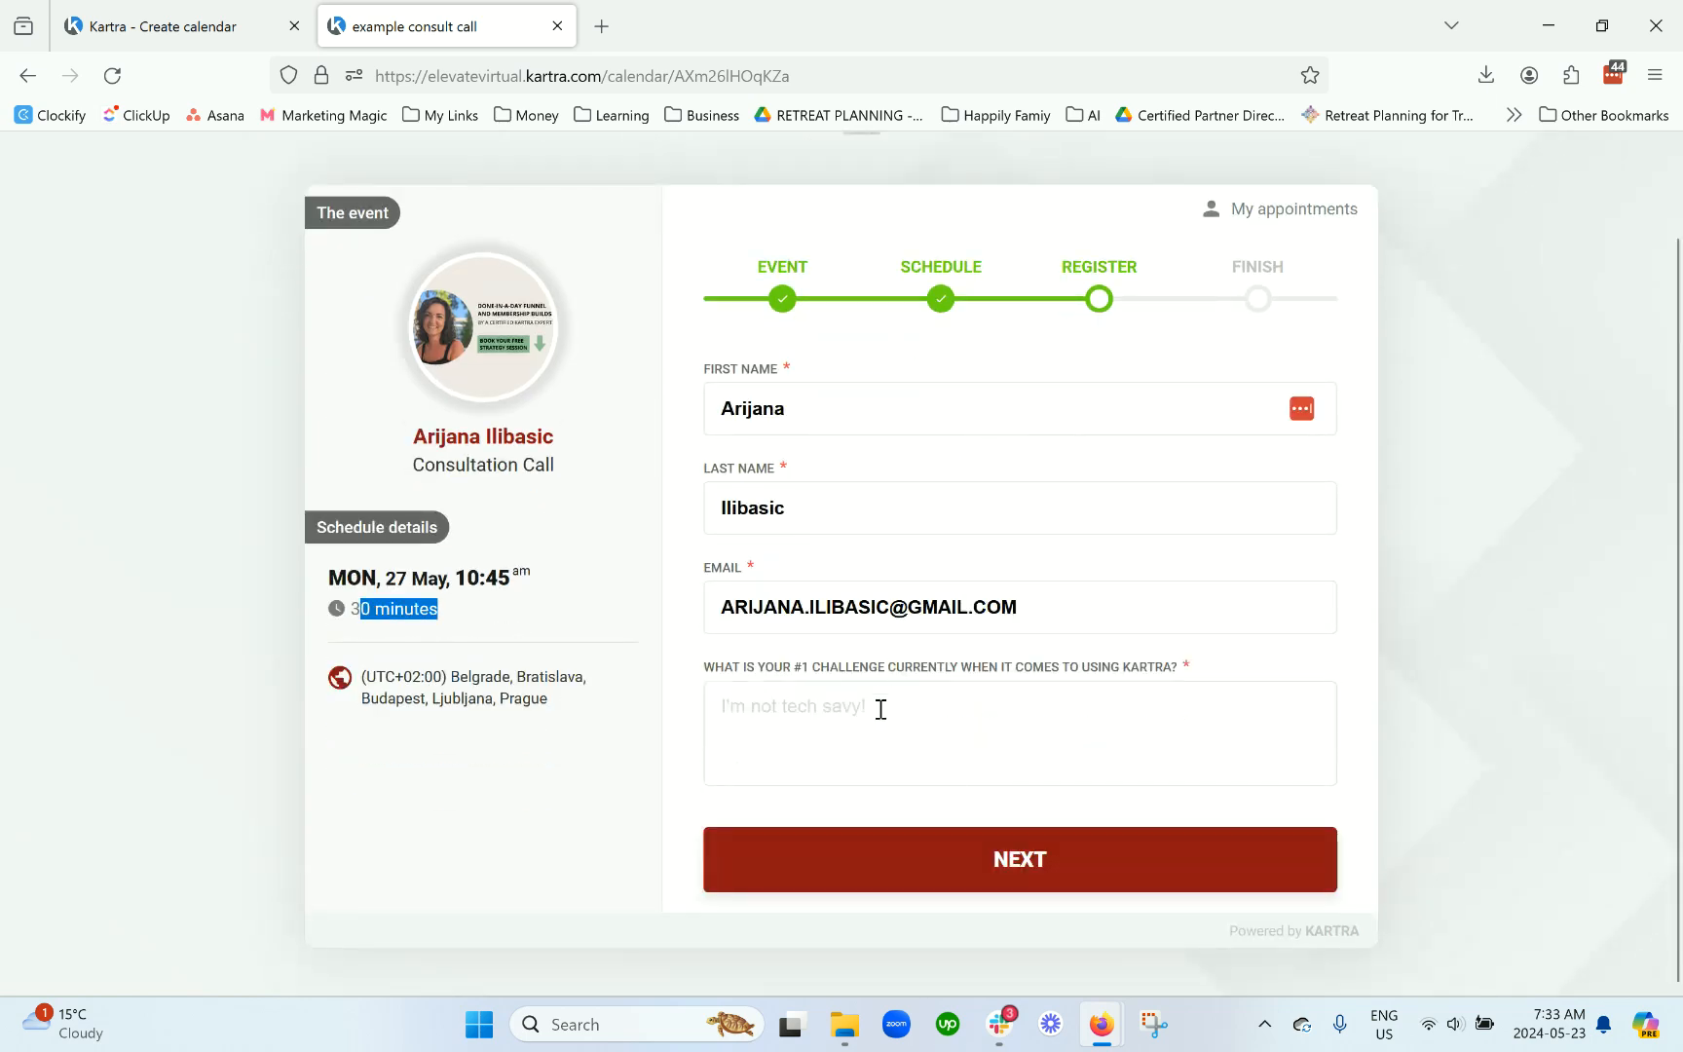
pyautogui.click(880, 709)
pyautogui.write('help')
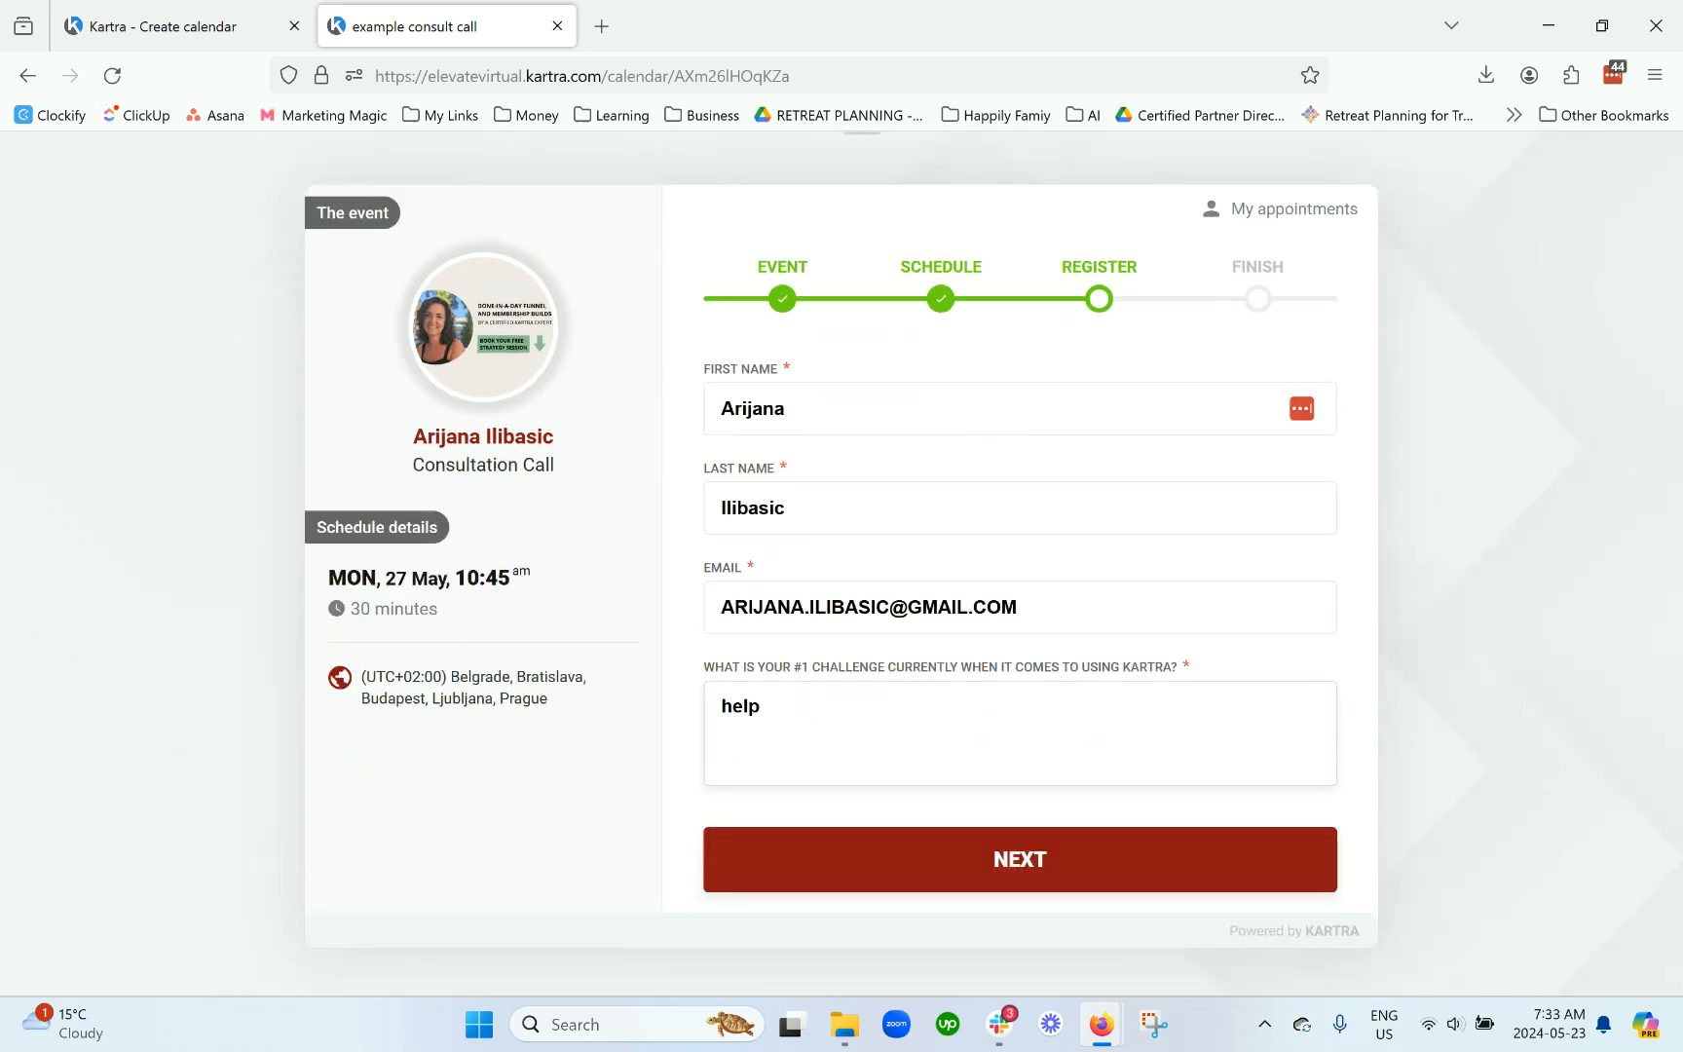
pyautogui.click(977, 867)
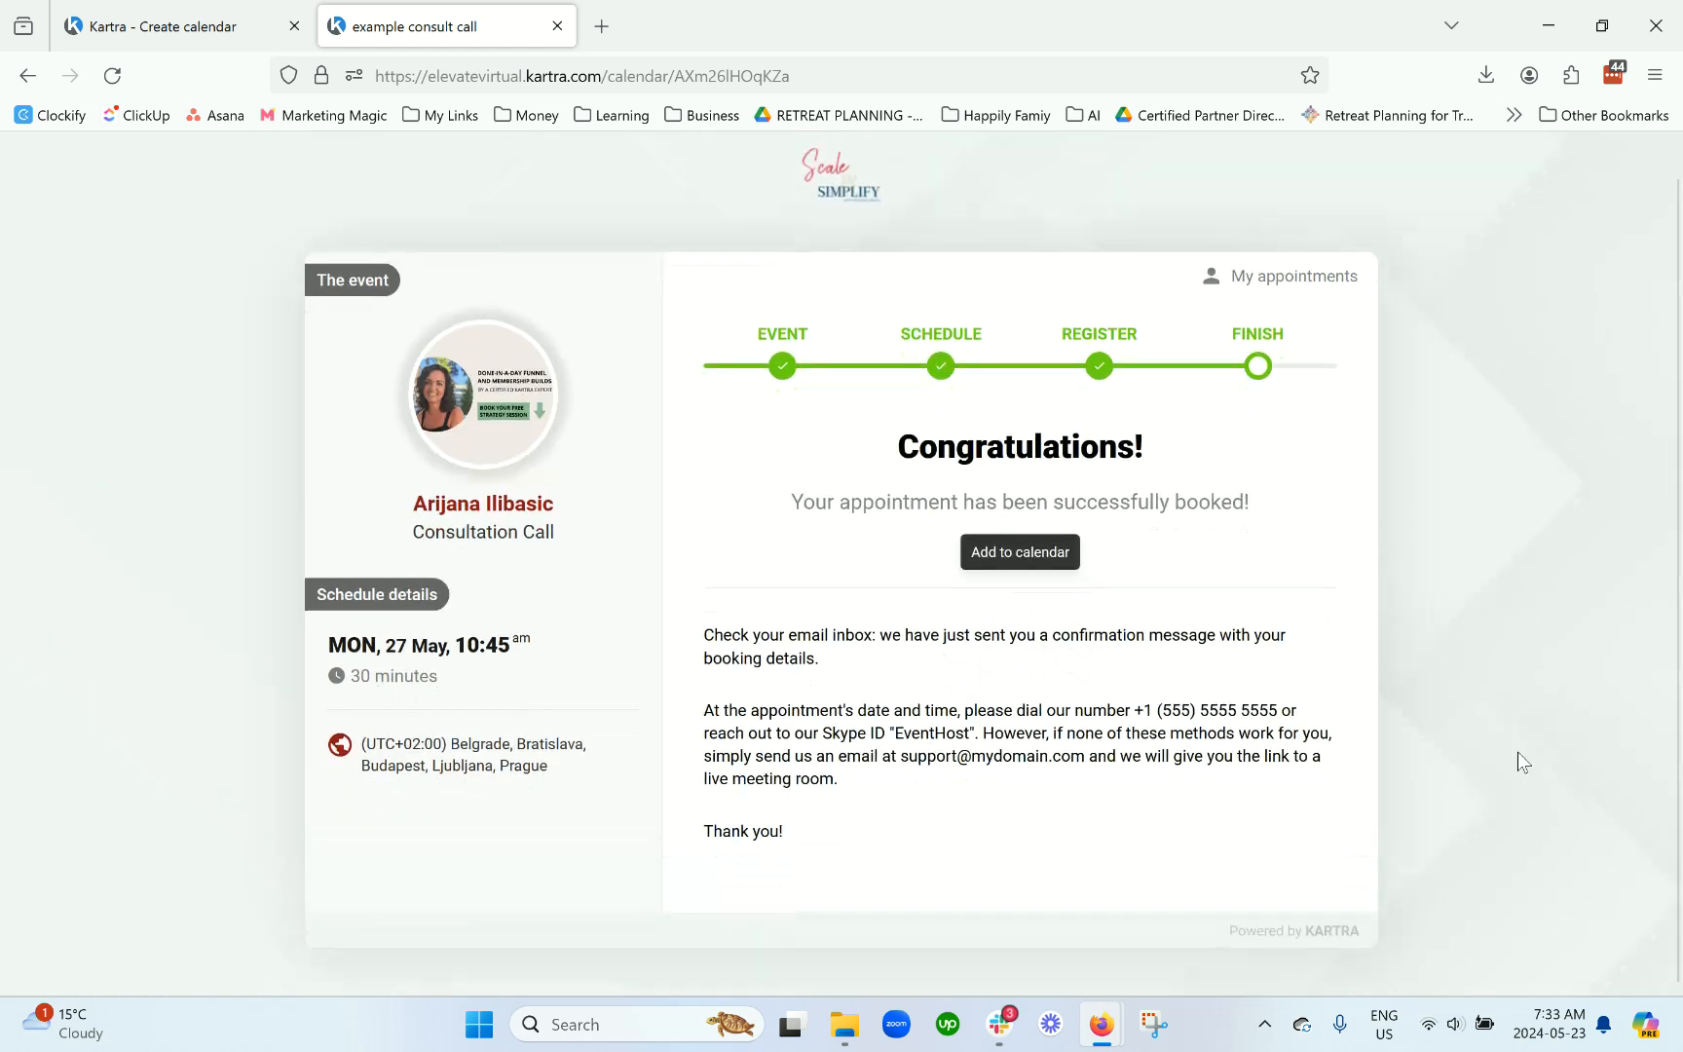